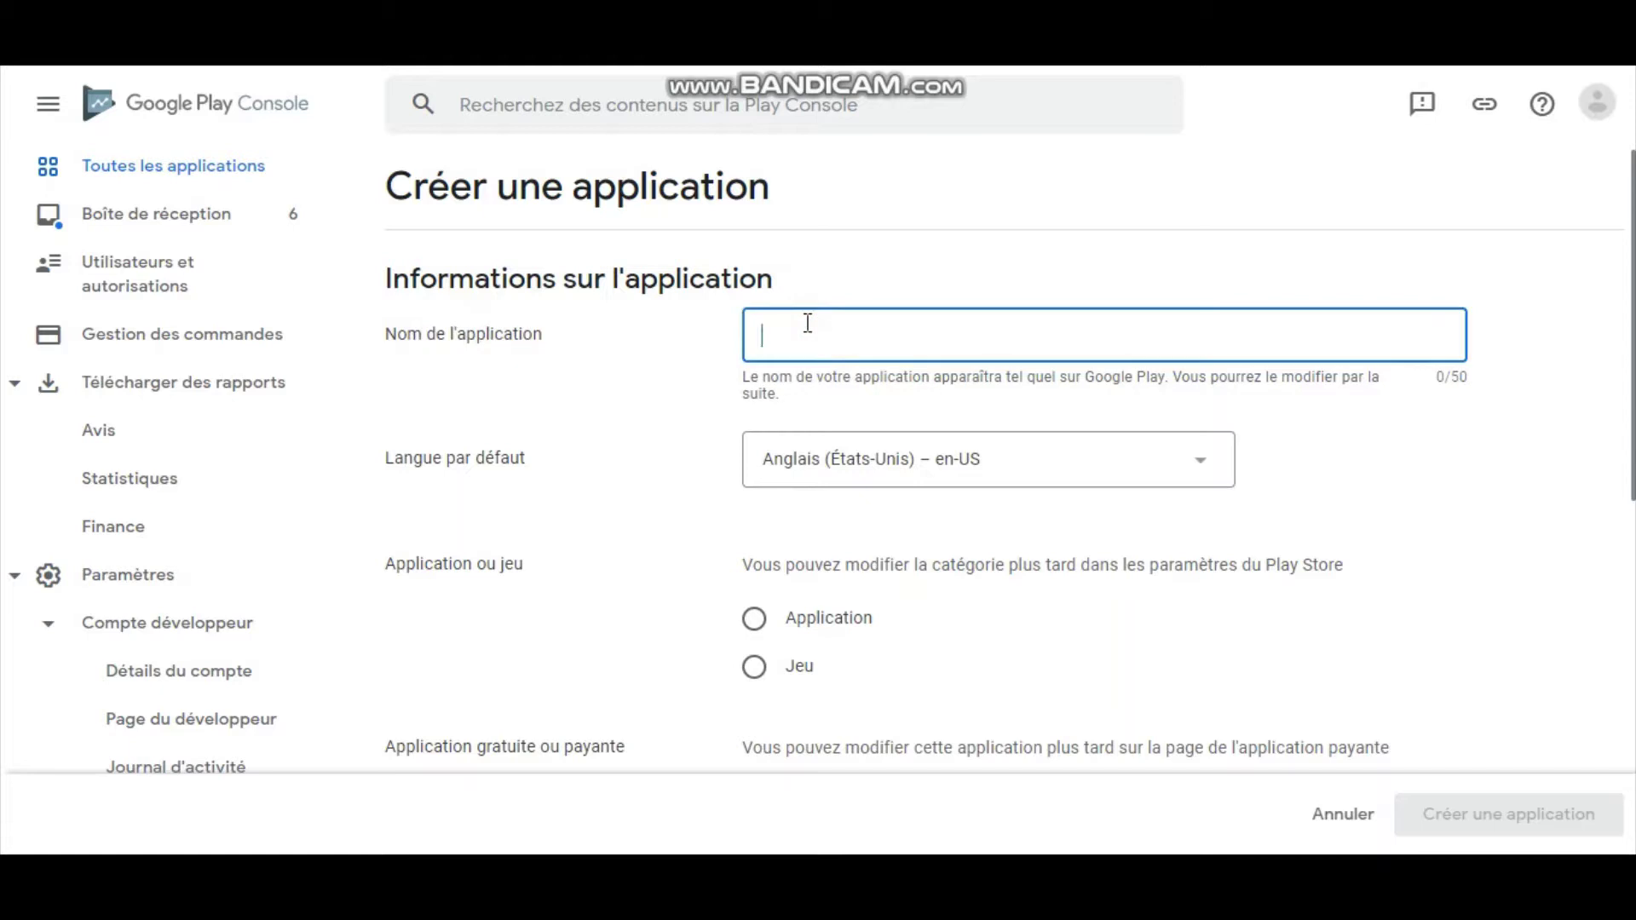
# - Name the new application "App Test" and set its default language to Français (Canada) – fr-CA
pyautogui.write('App Test')
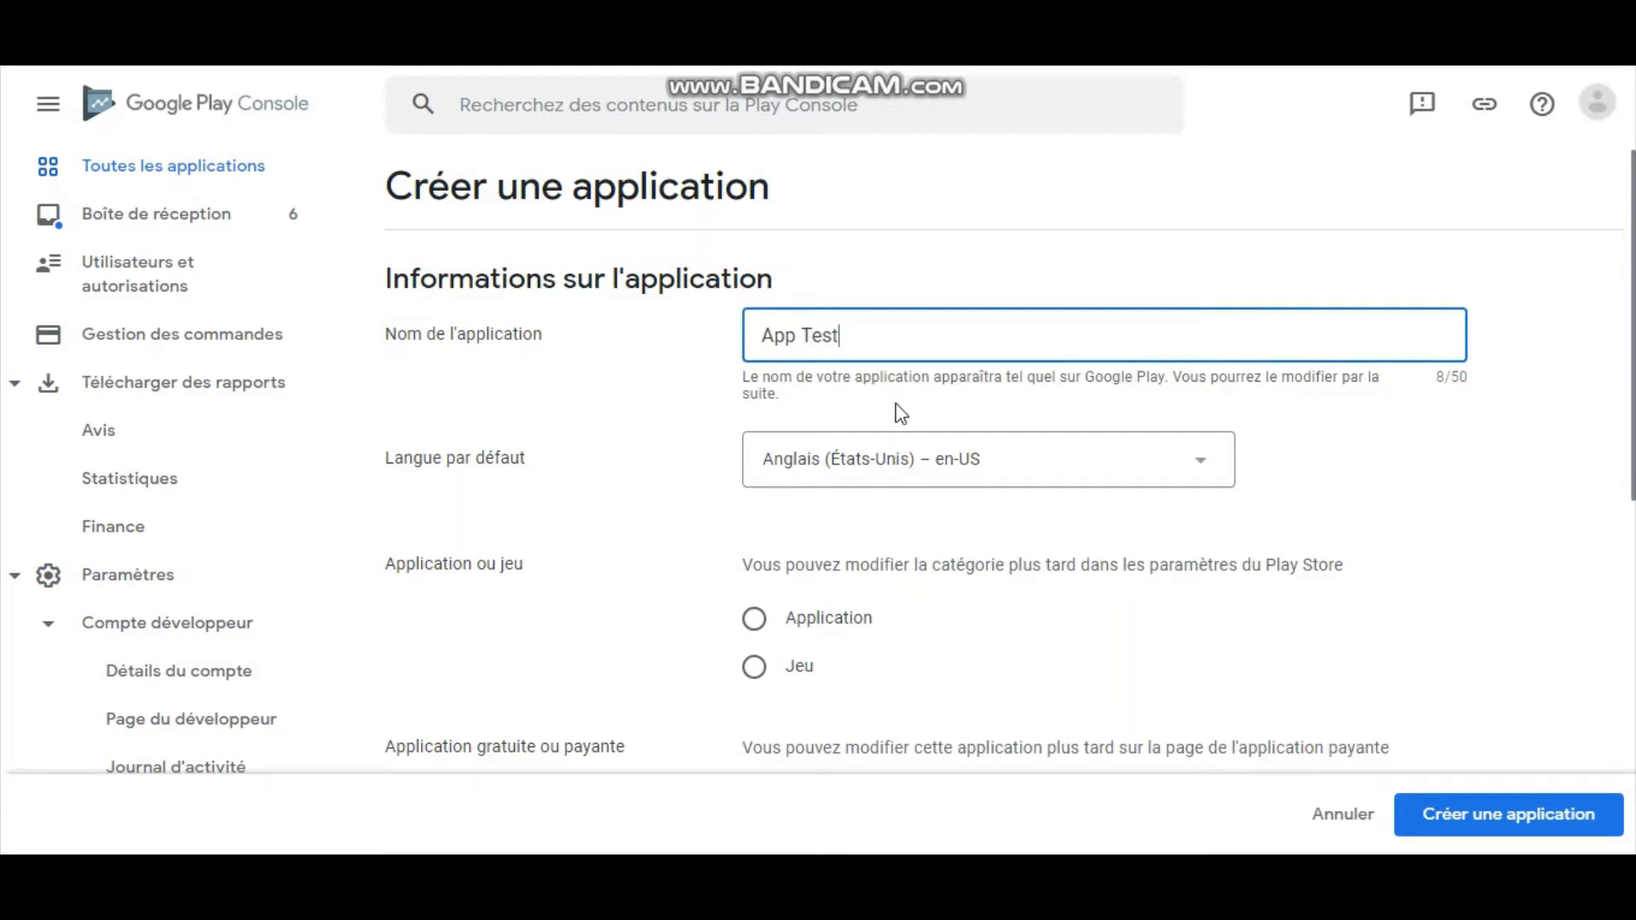
pyautogui.click(956, 471)
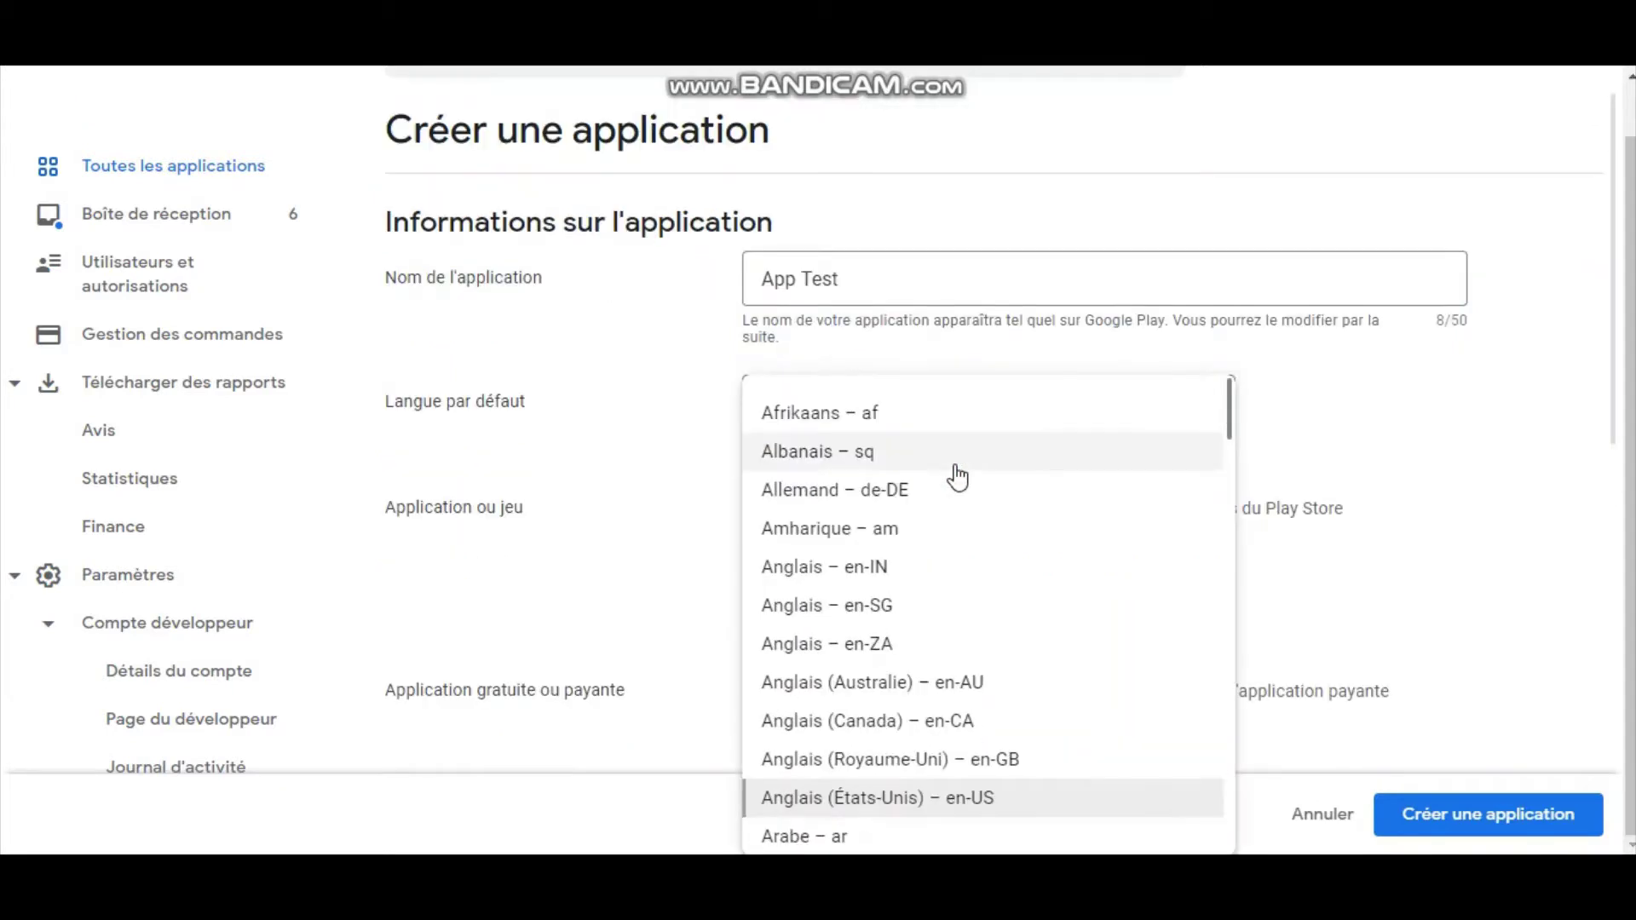
pyautogui.moveTo(1235, 417)
pyautogui.mouseDown()
pyautogui.moveTo(1230, 604)
pyautogui.moveTo(1230, 589)
pyautogui.mouseUp()
pyautogui.click(960, 408)
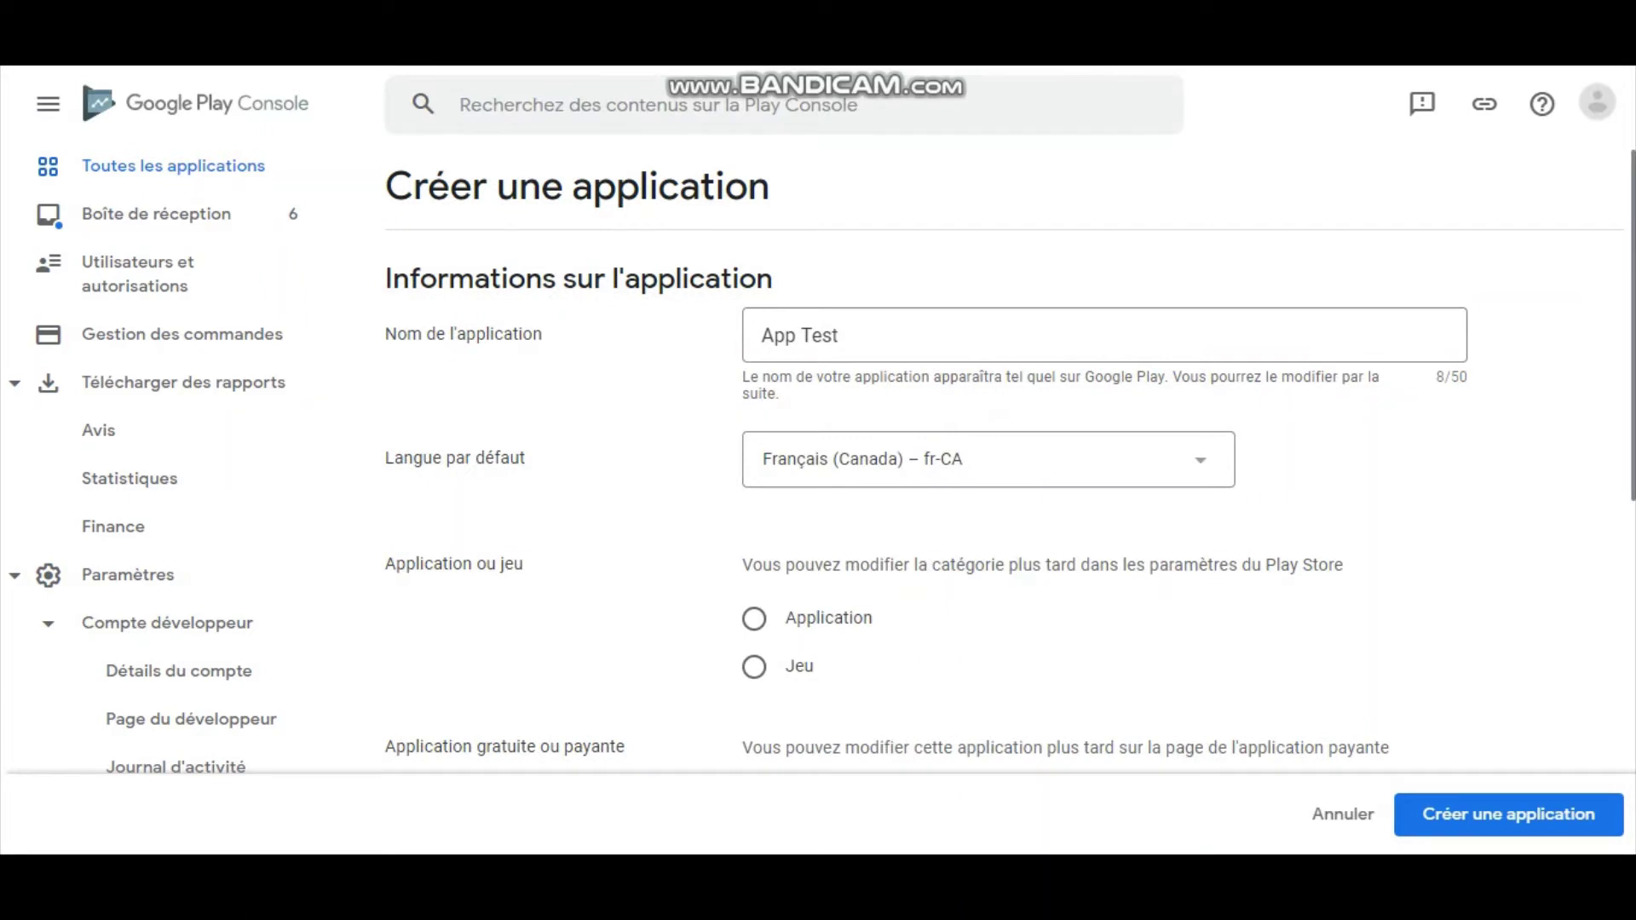
# - Declare the new entry as an Application rather than a game, and make it free (Gratuit)
pyautogui.scroll(-1, 1005, 460)
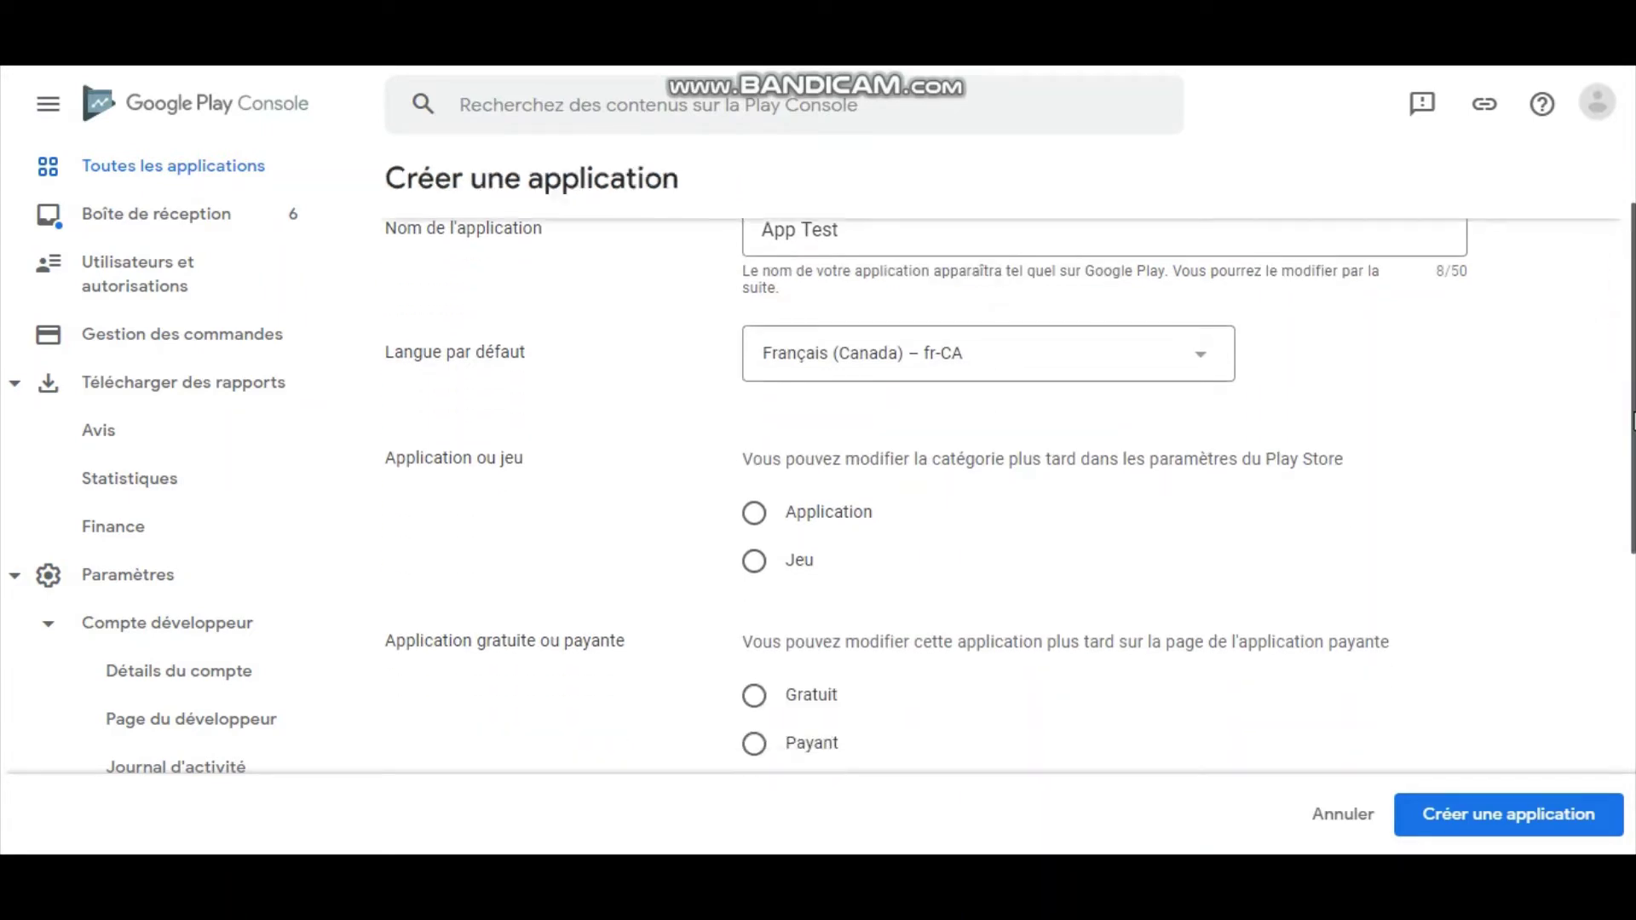
pyautogui.click(758, 518)
pyautogui.click(755, 558)
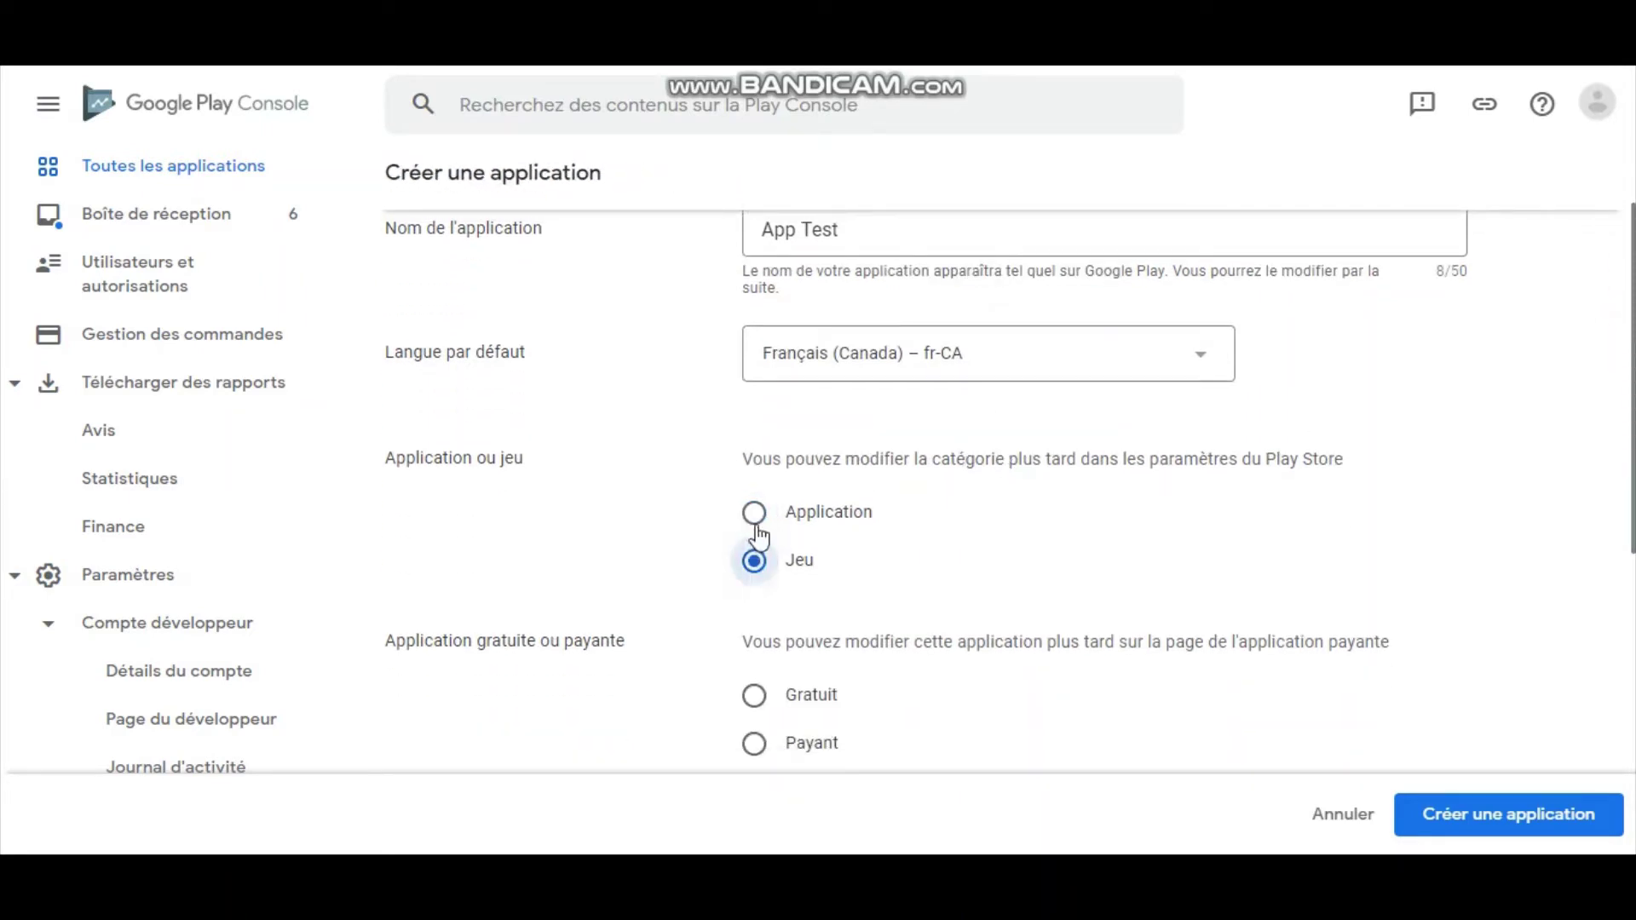
pyautogui.click(756, 520)
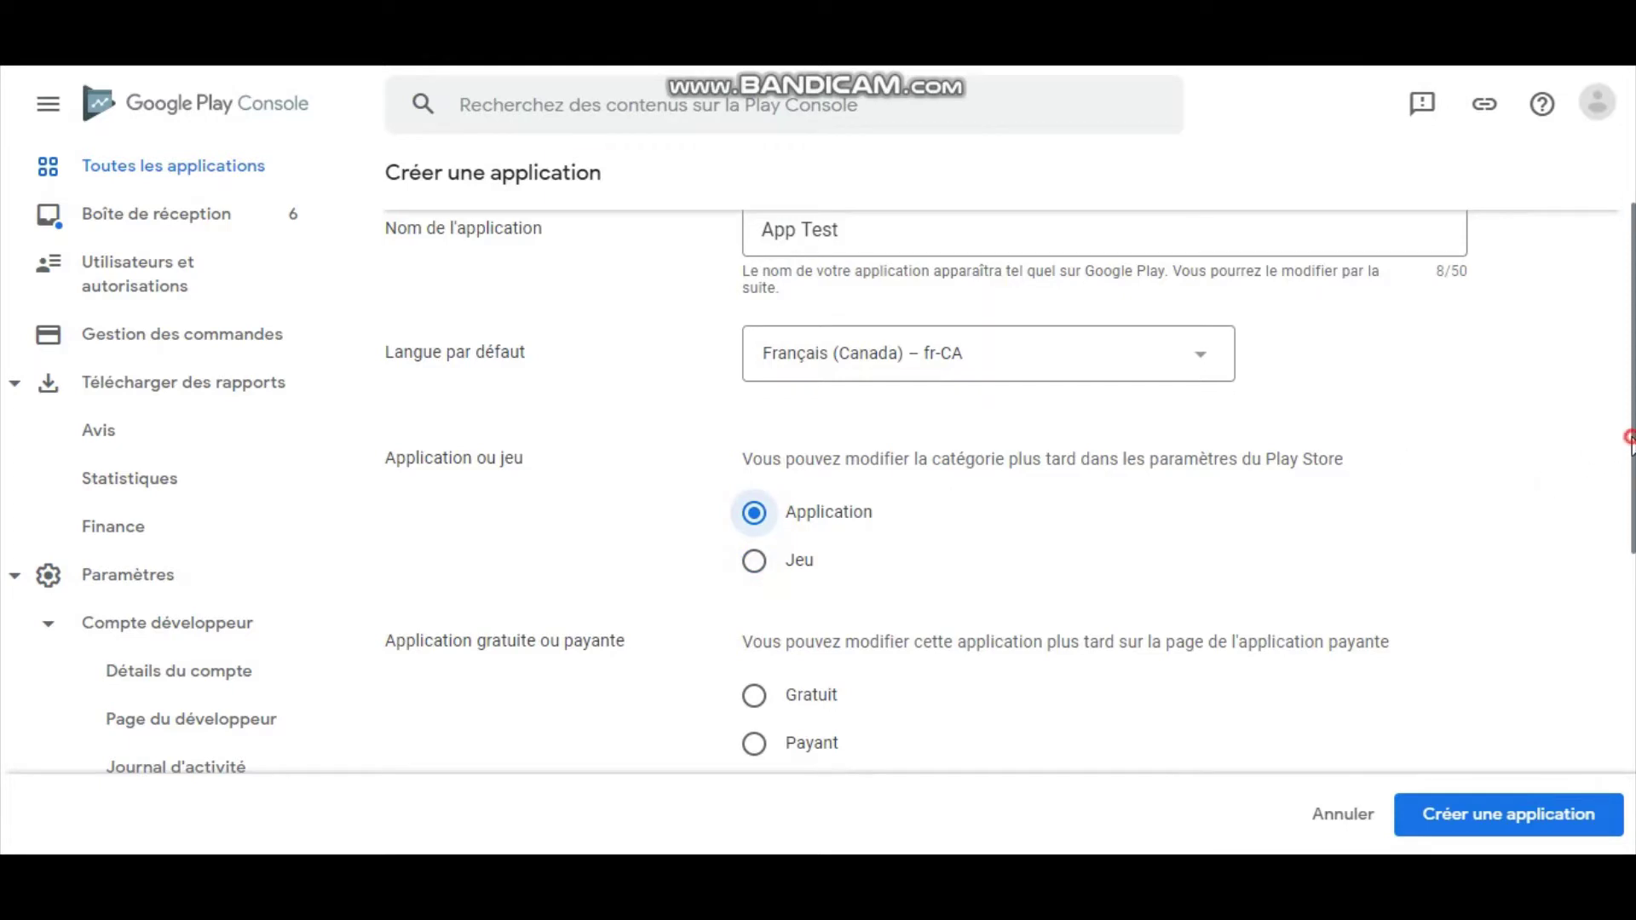
pyautogui.scroll(-1, 1630, 437)
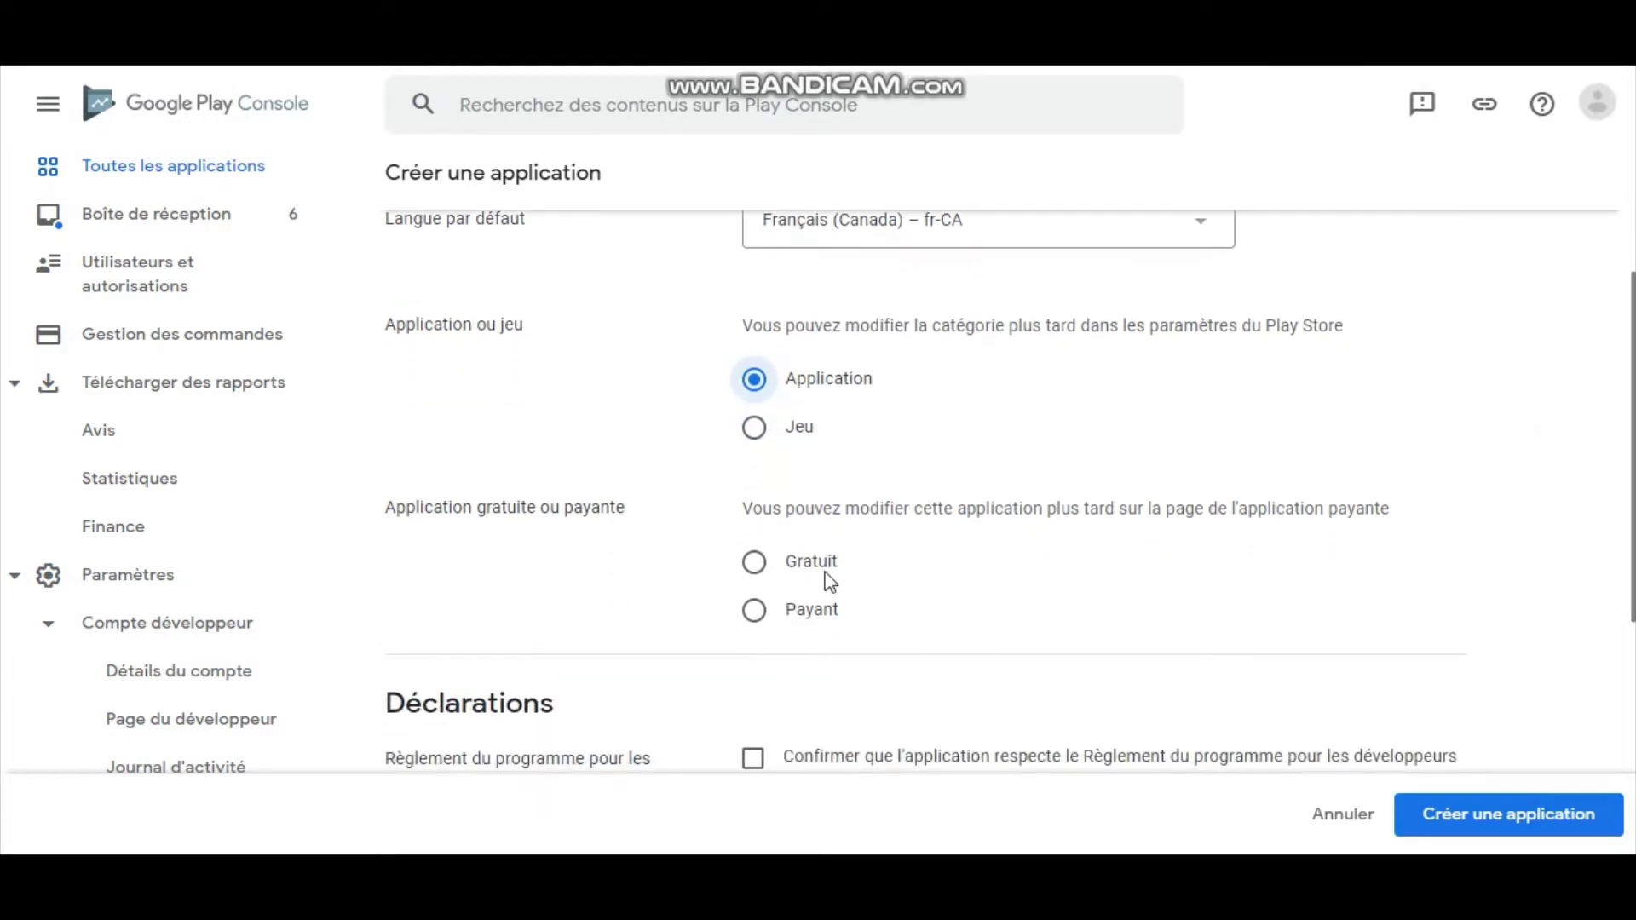
pyautogui.click(755, 563)
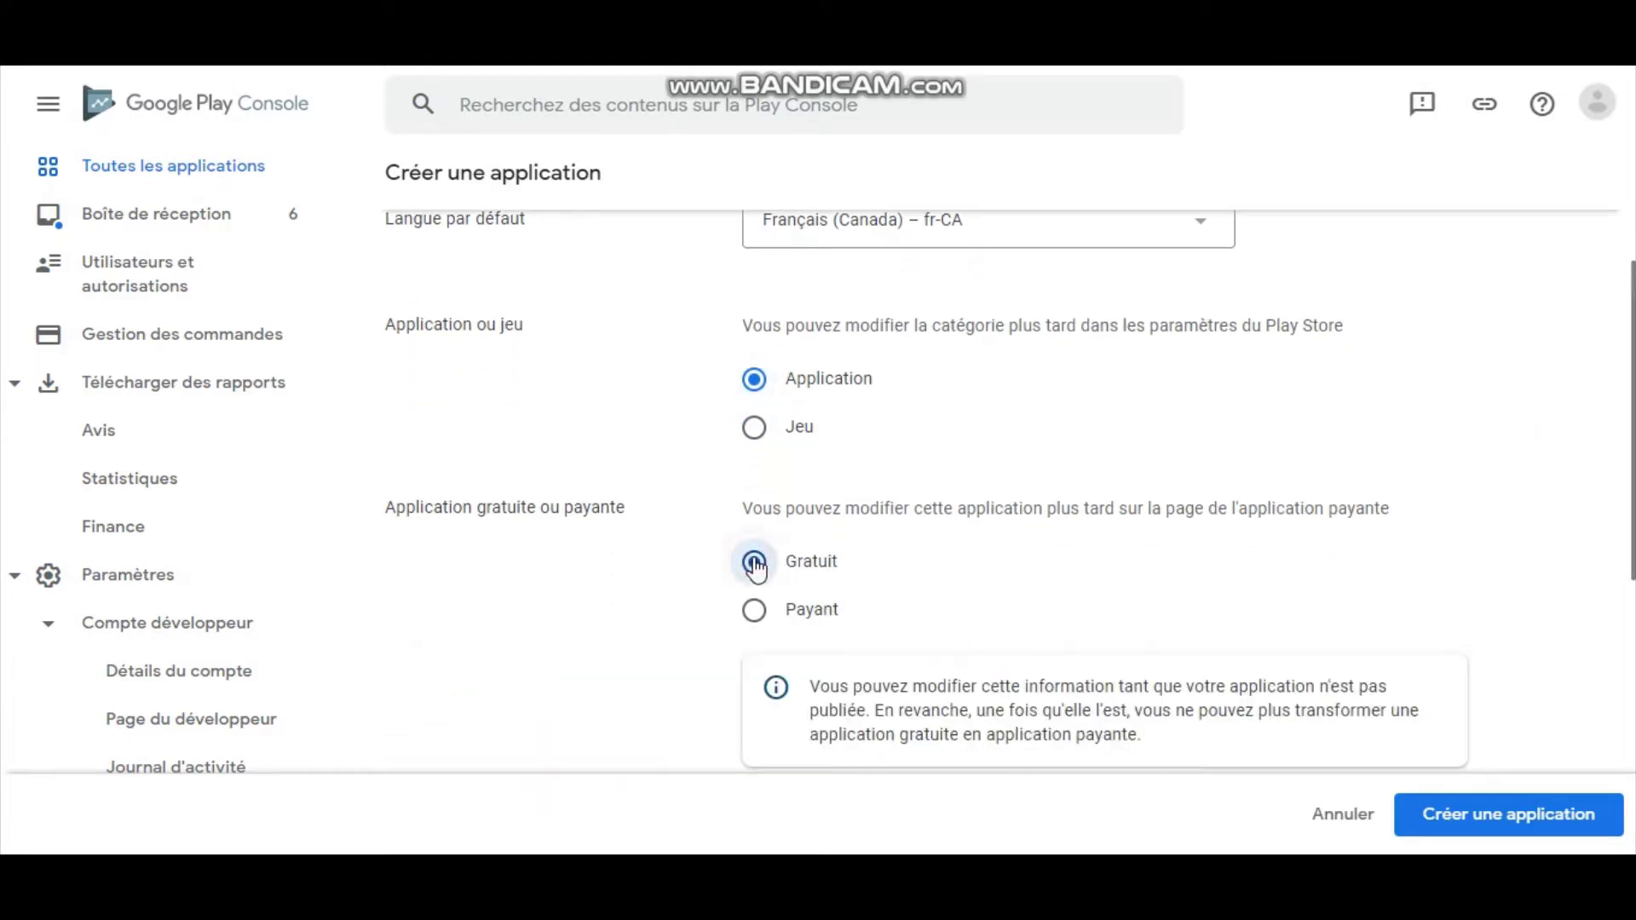
# - Accept the developer program policy and US export law declarations, and create the application
pyautogui.scroll(-3, 1632, 447)
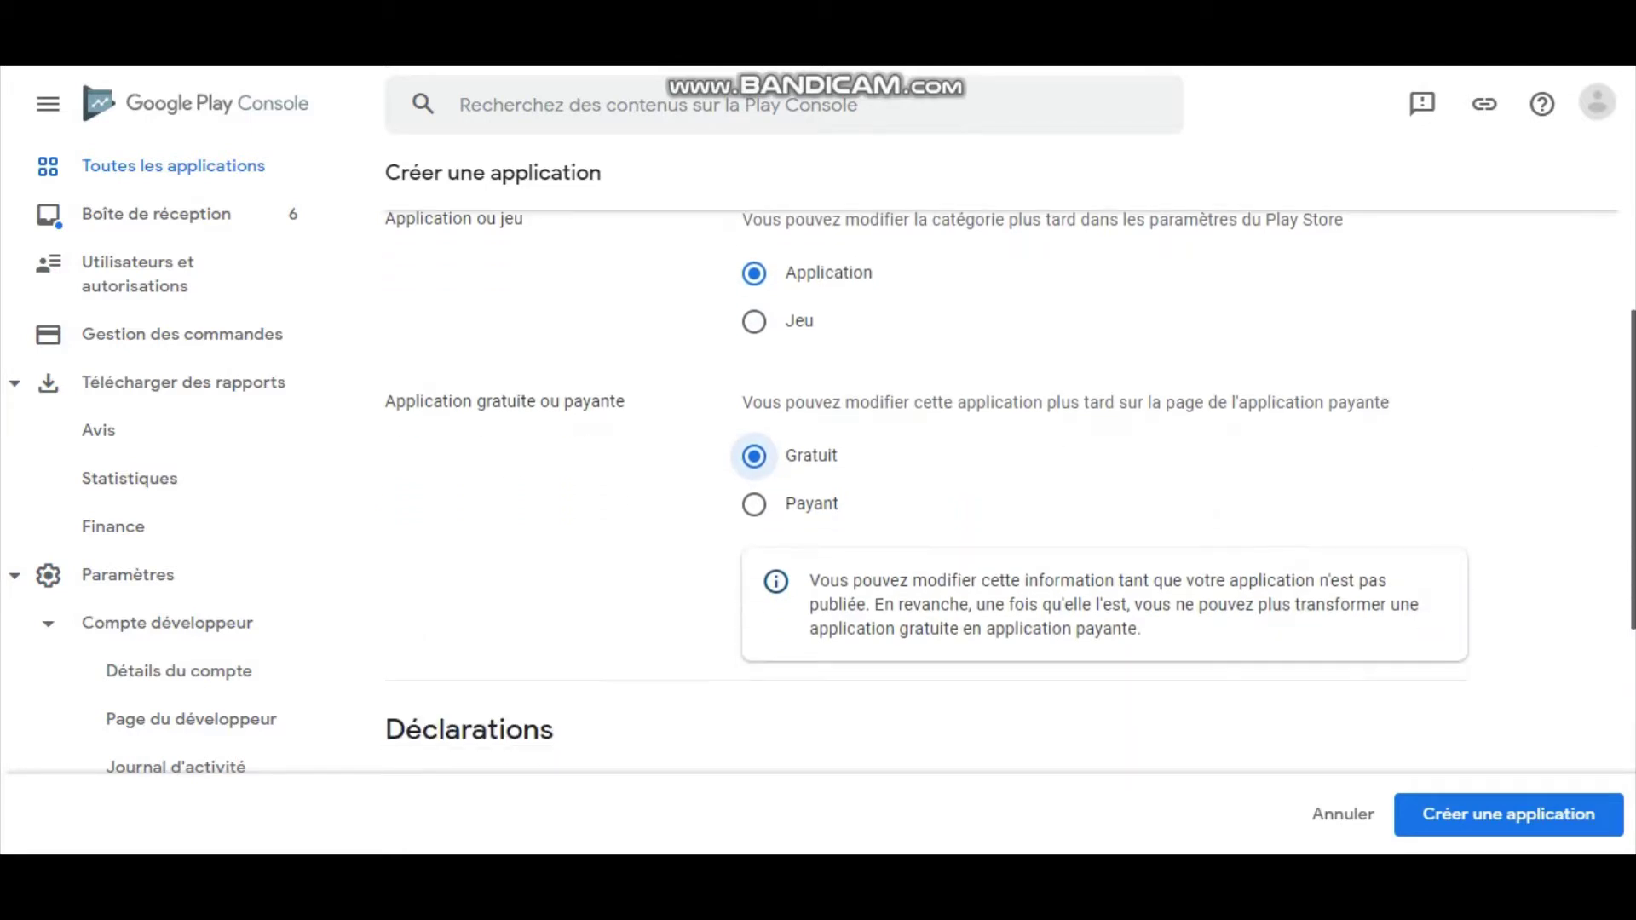
pyautogui.scroll(-2, 1632, 447)
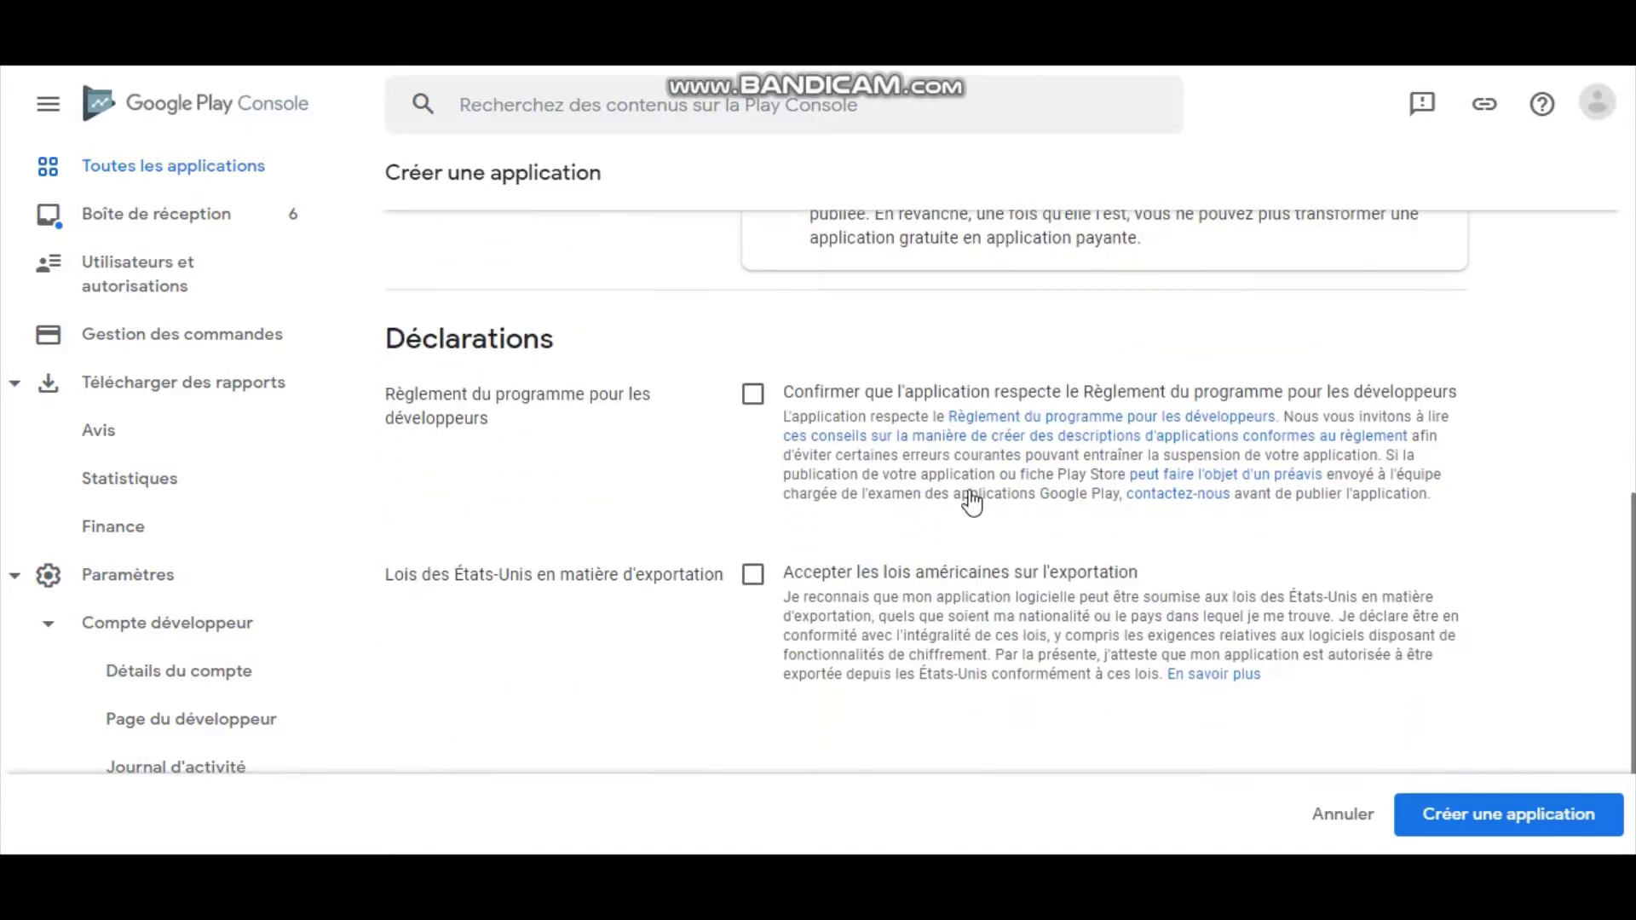
pyautogui.click(754, 400)
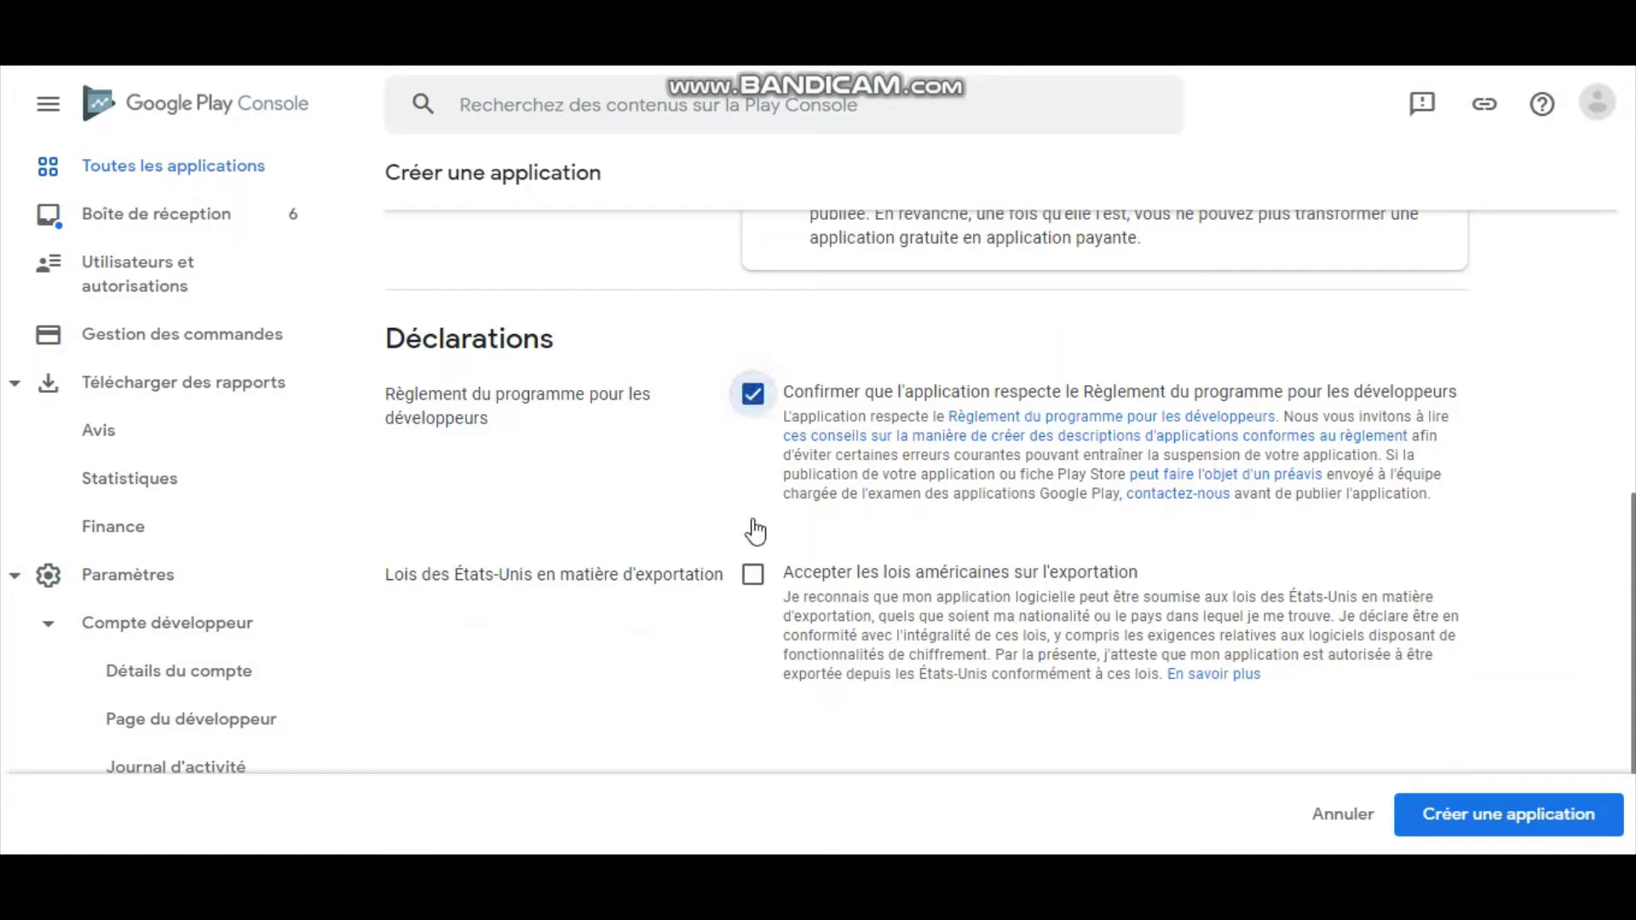
pyautogui.click(752, 583)
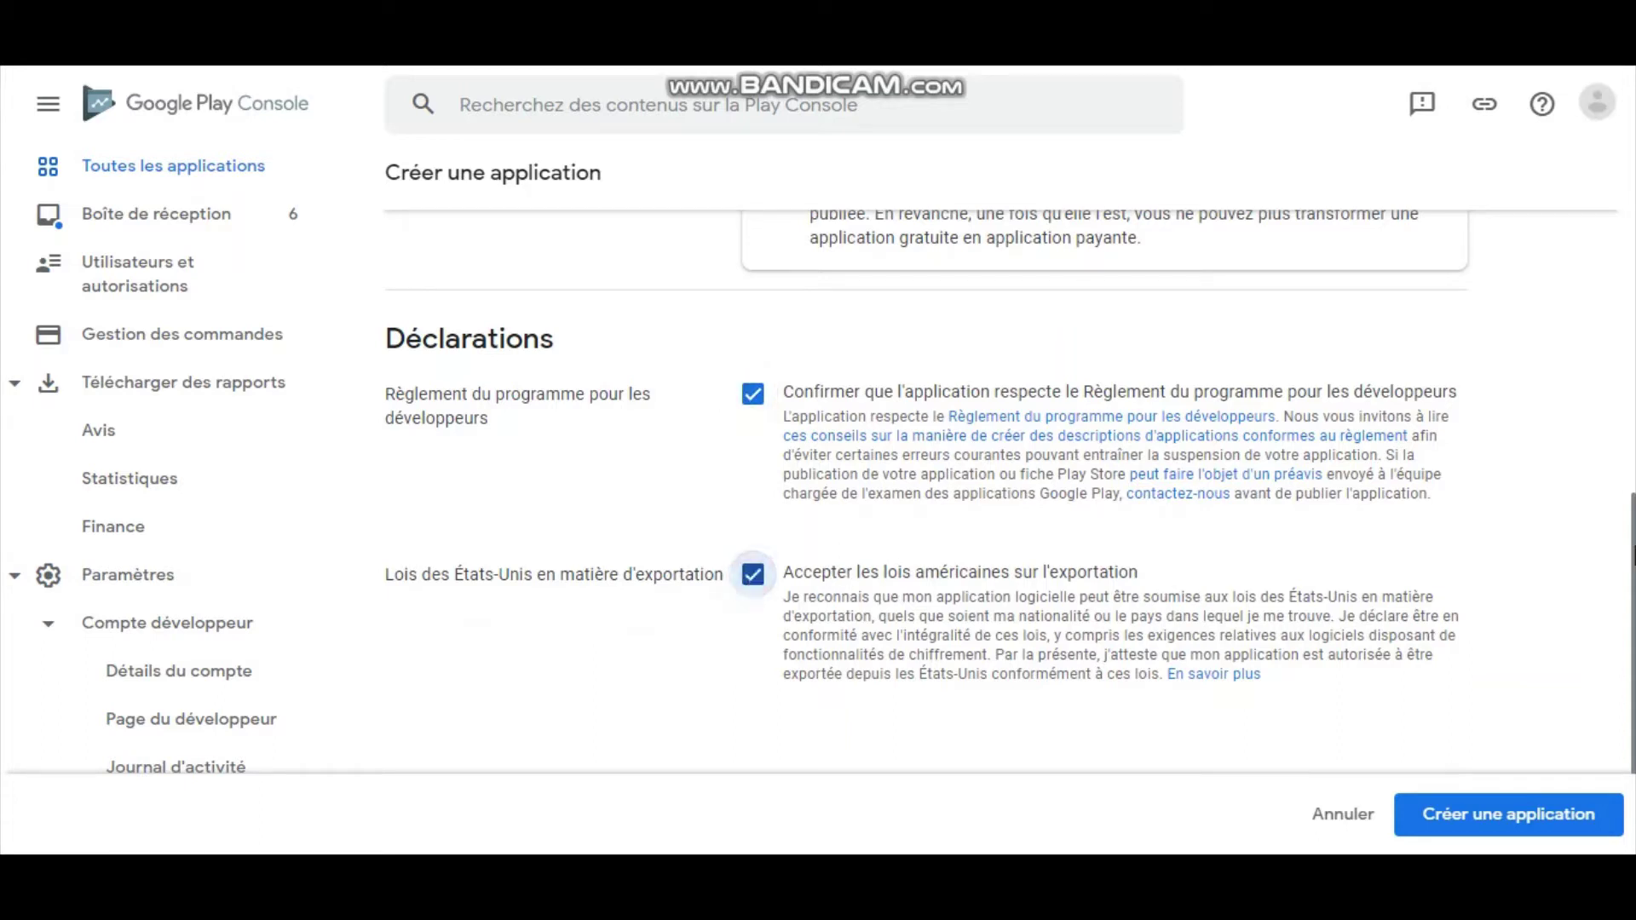
pyautogui.scroll(-1, 1631, 554)
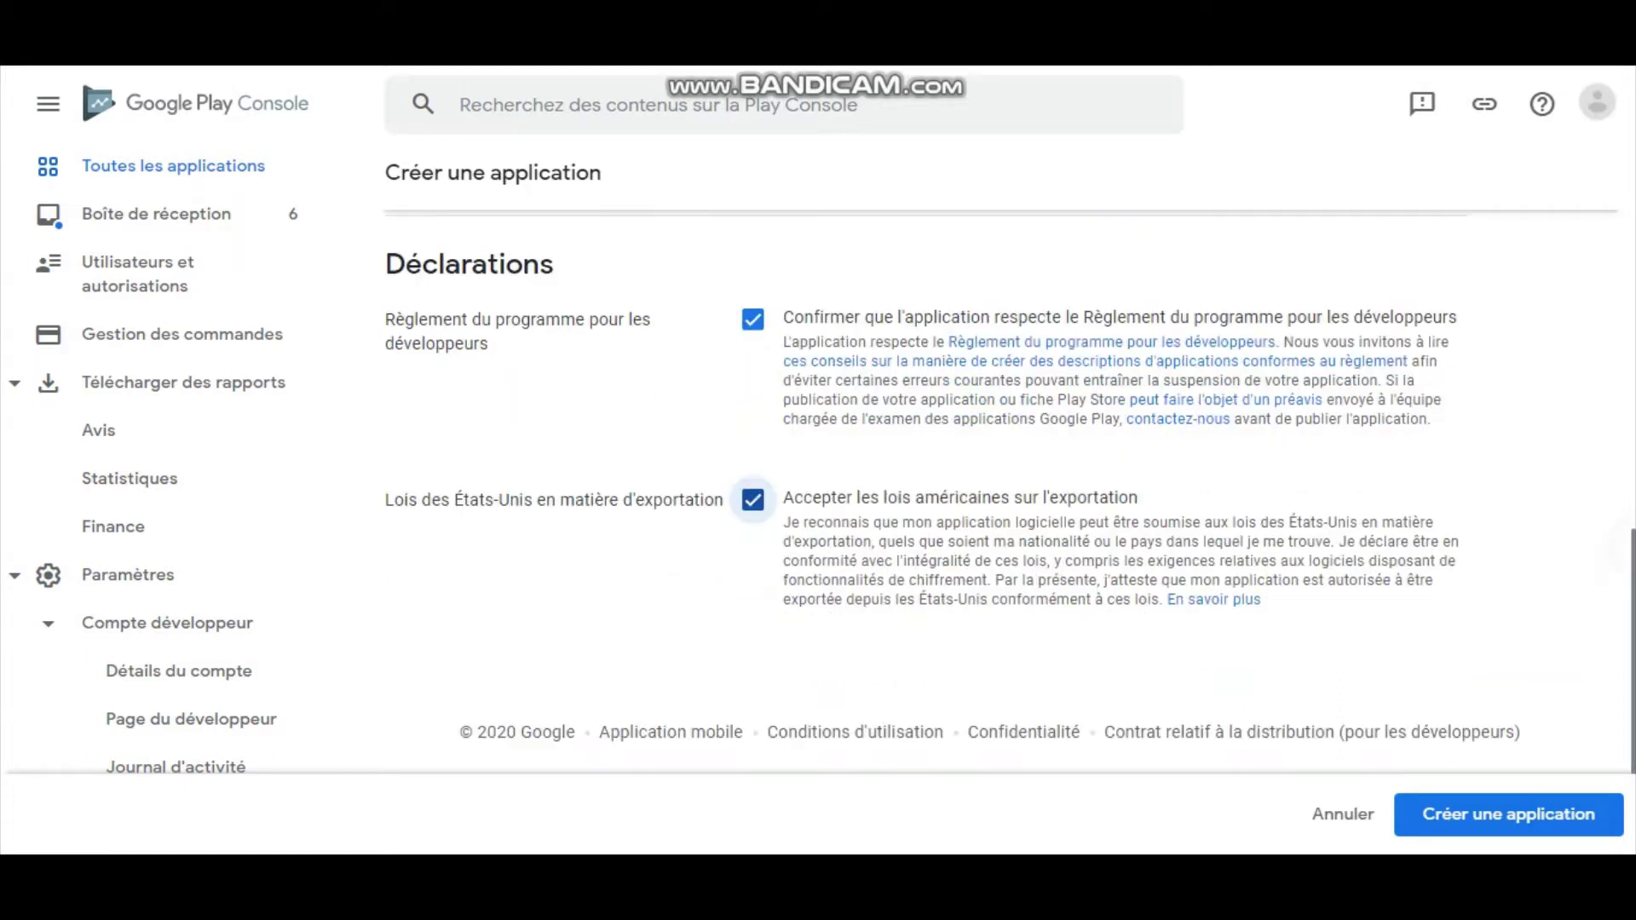
pyautogui.click(1496, 827)
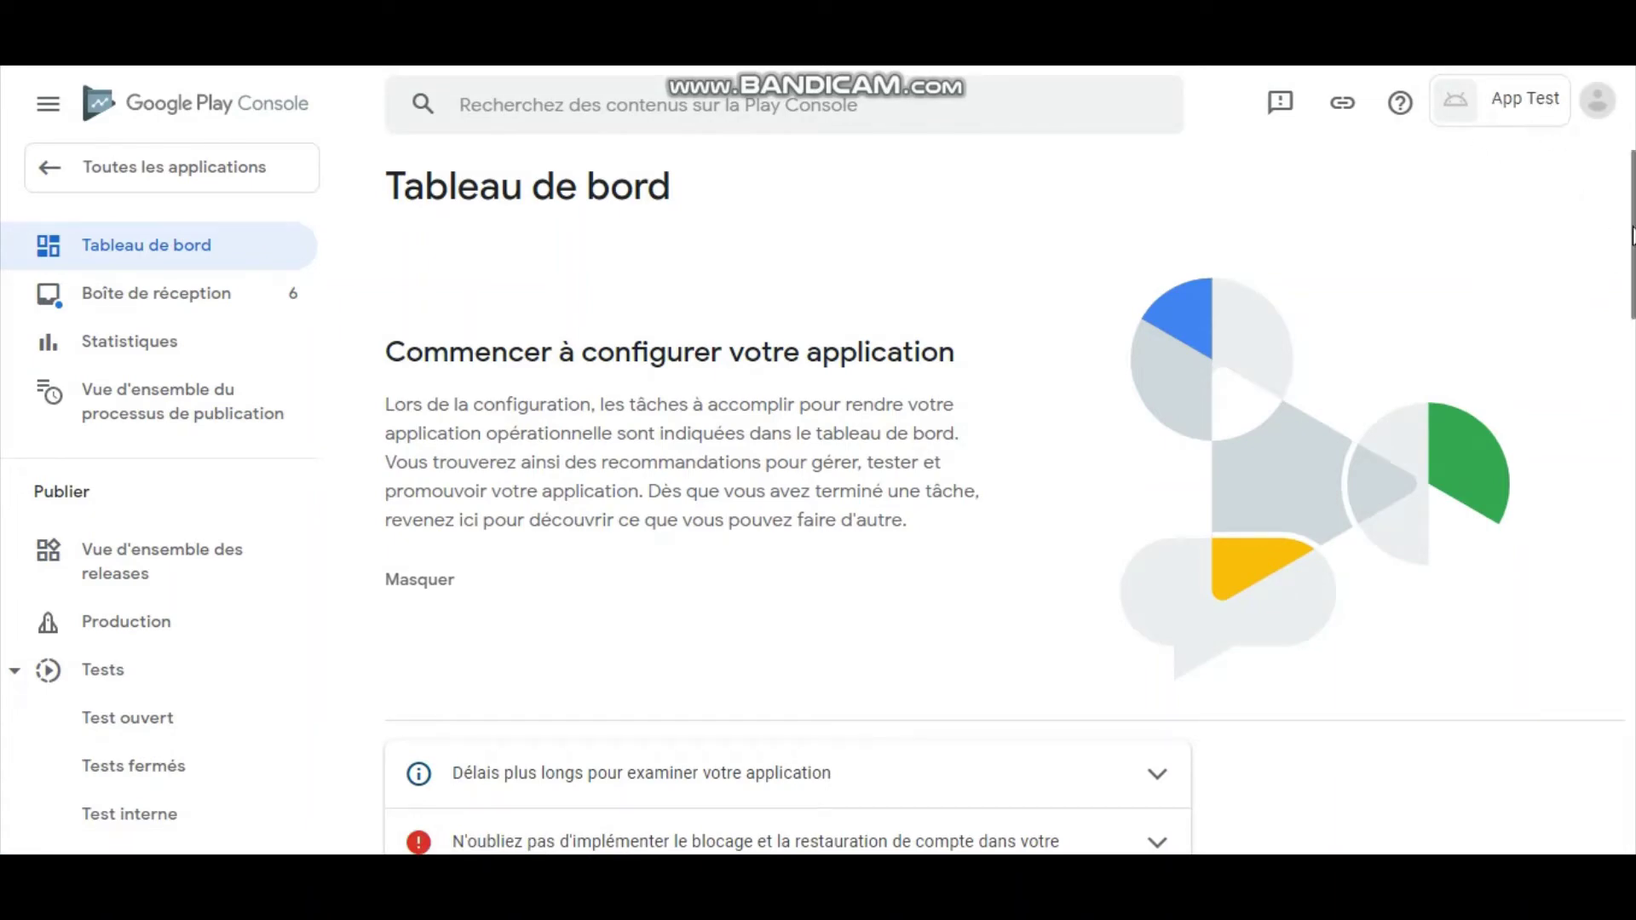
# - Complete the app access task by declaring all features available without special access, save it, and return to the dashboard
pyautogui.moveTo(1631, 228); pyautogui.dragTo(1631, 479)
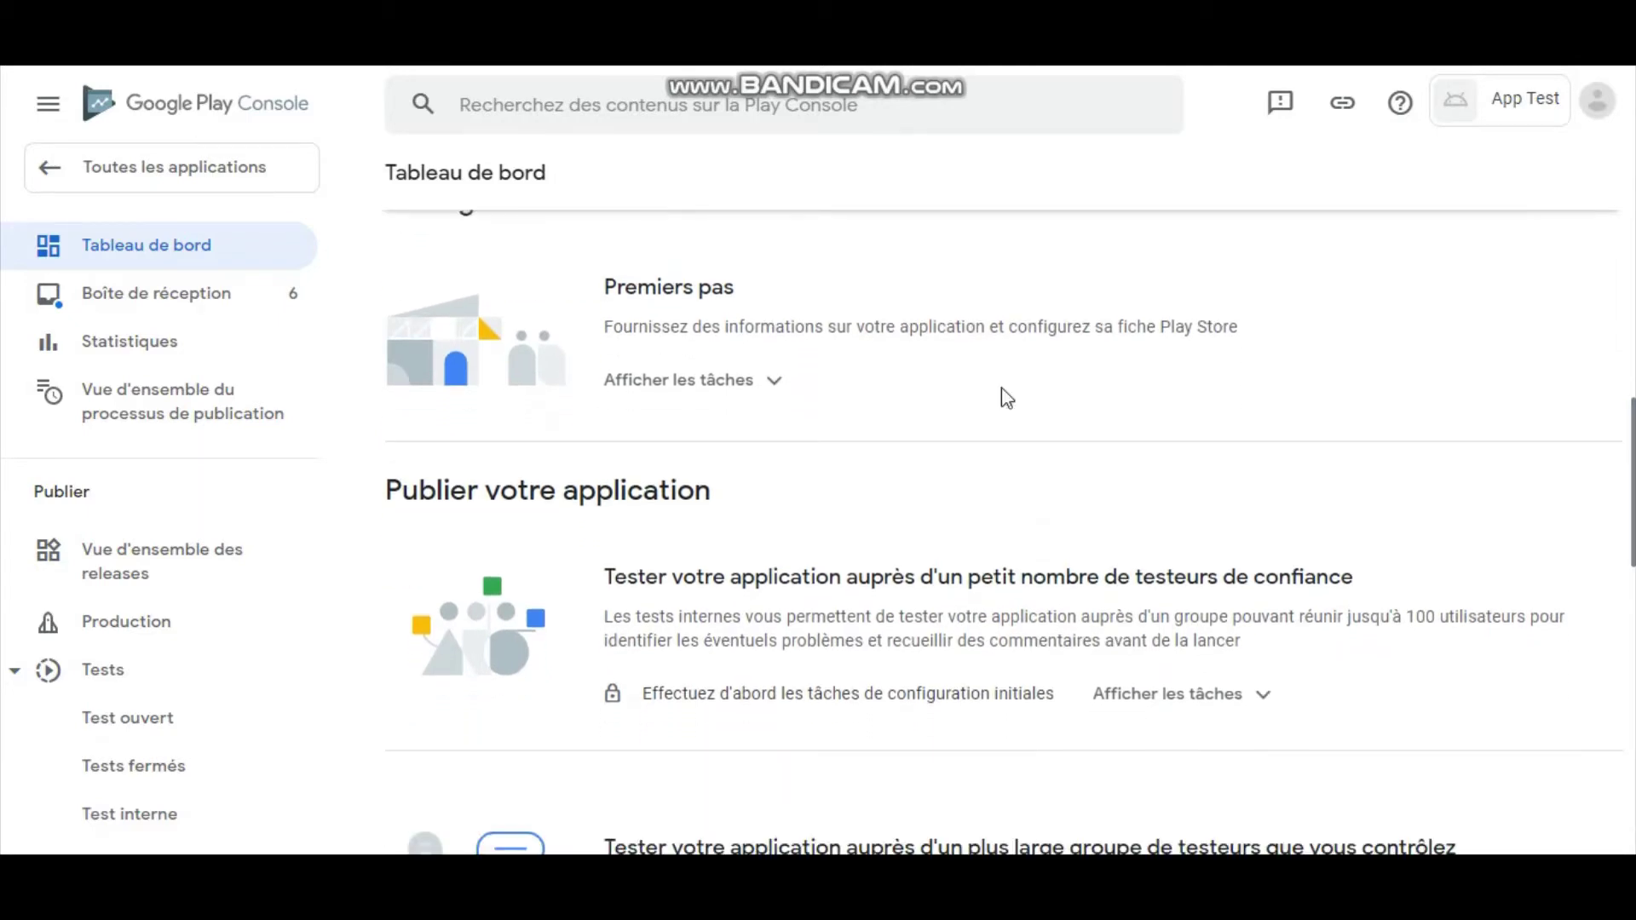
pyautogui.click(775, 388)
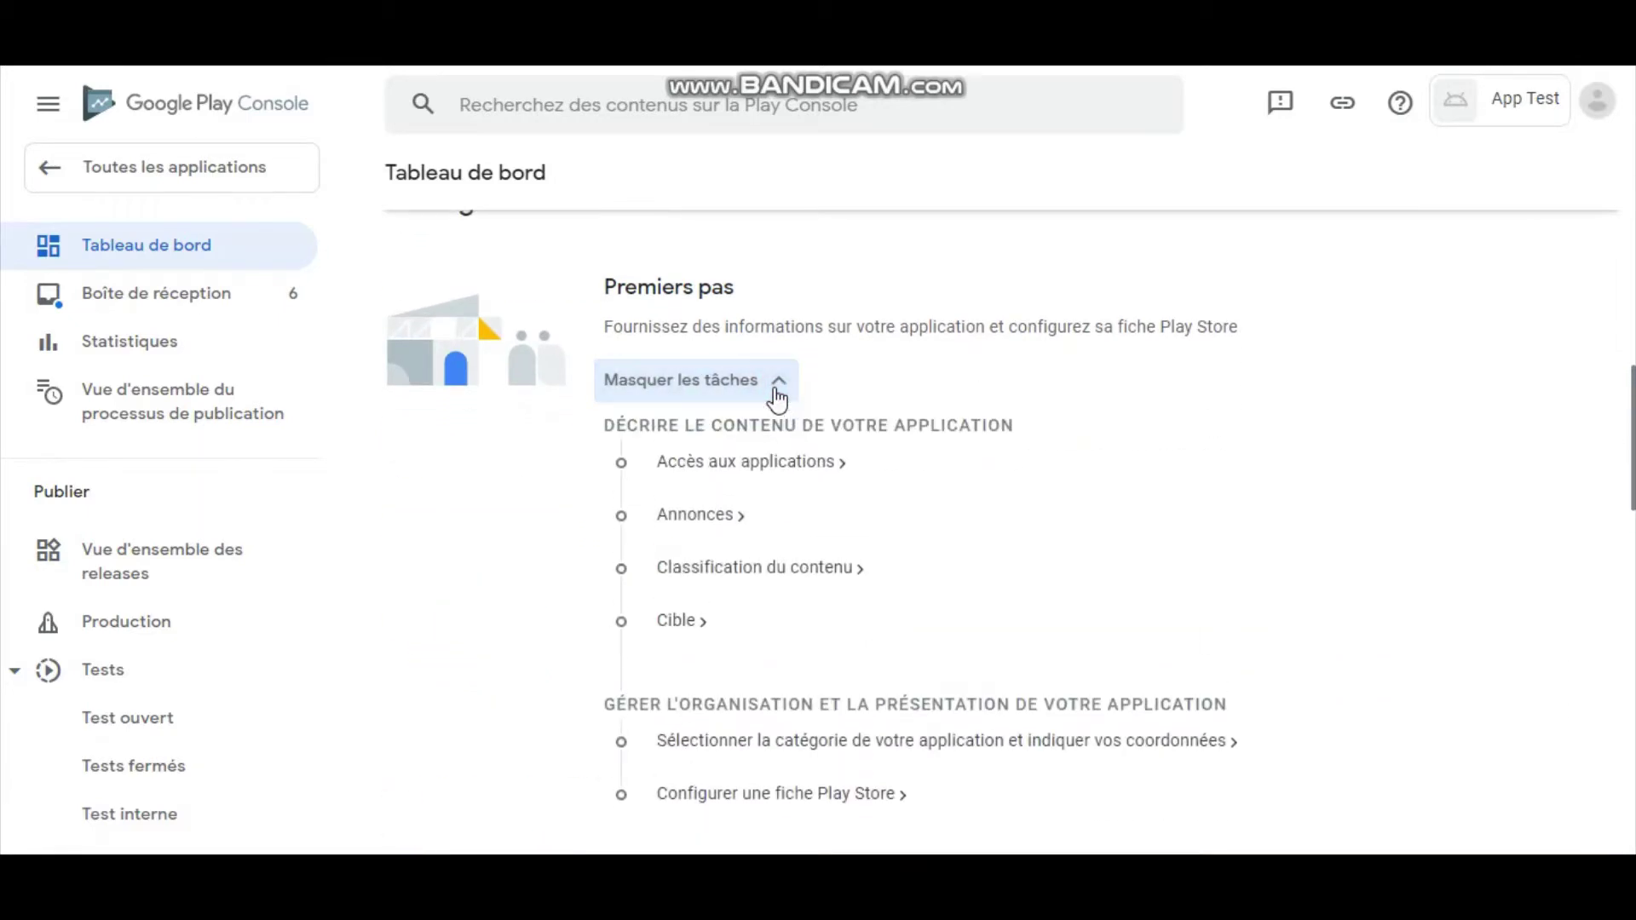
pyautogui.click(785, 471)
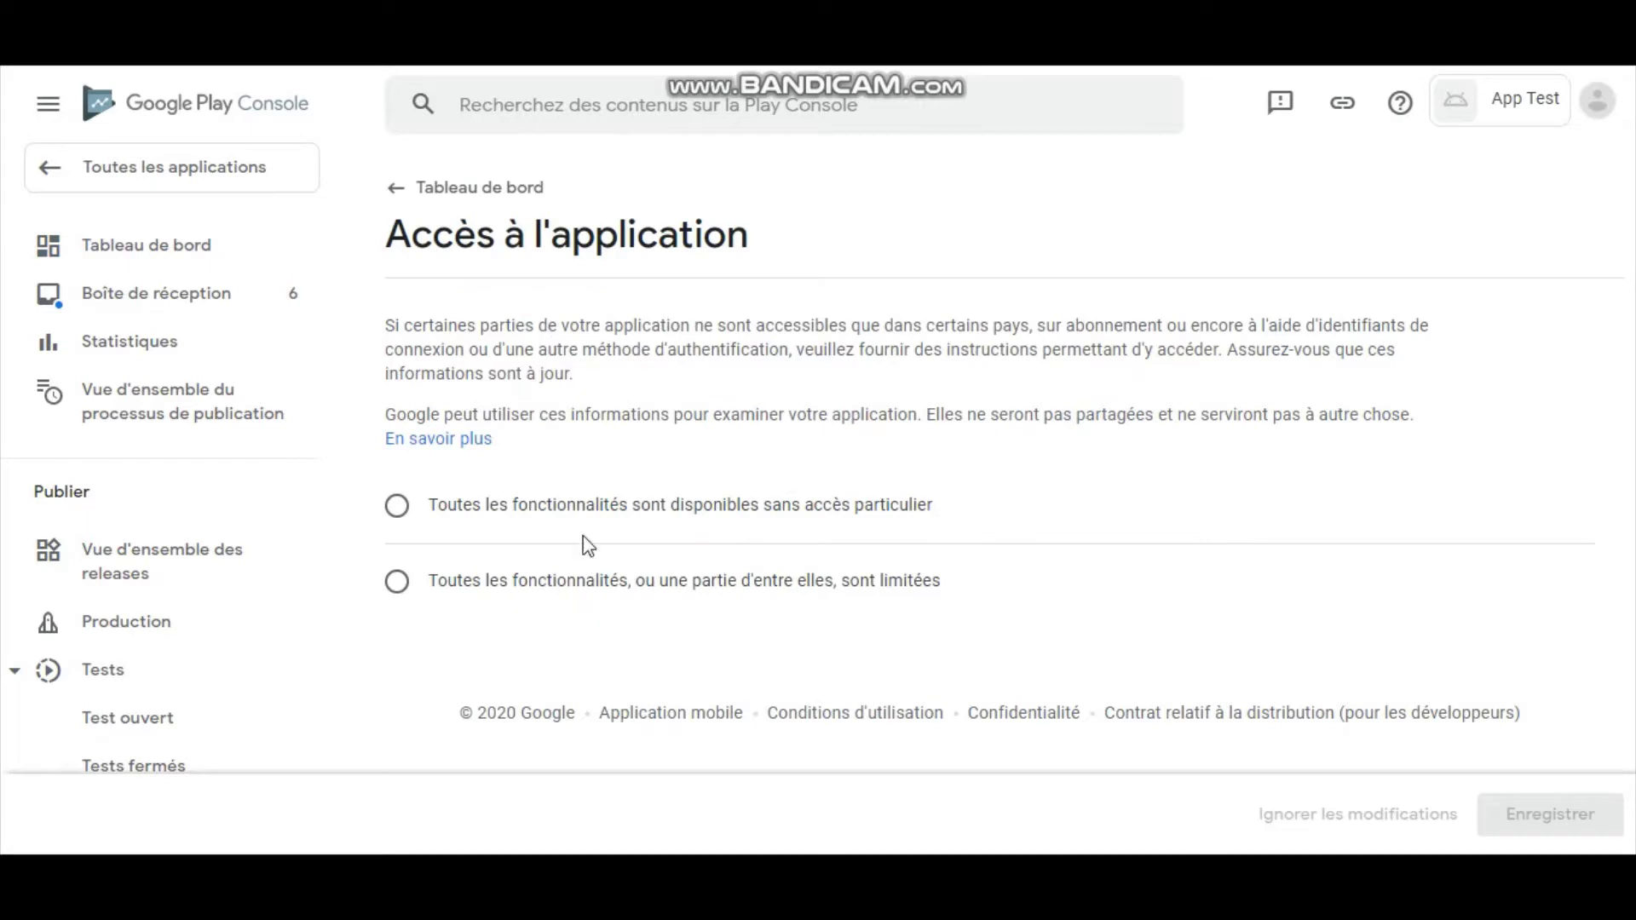
pyautogui.click(399, 507)
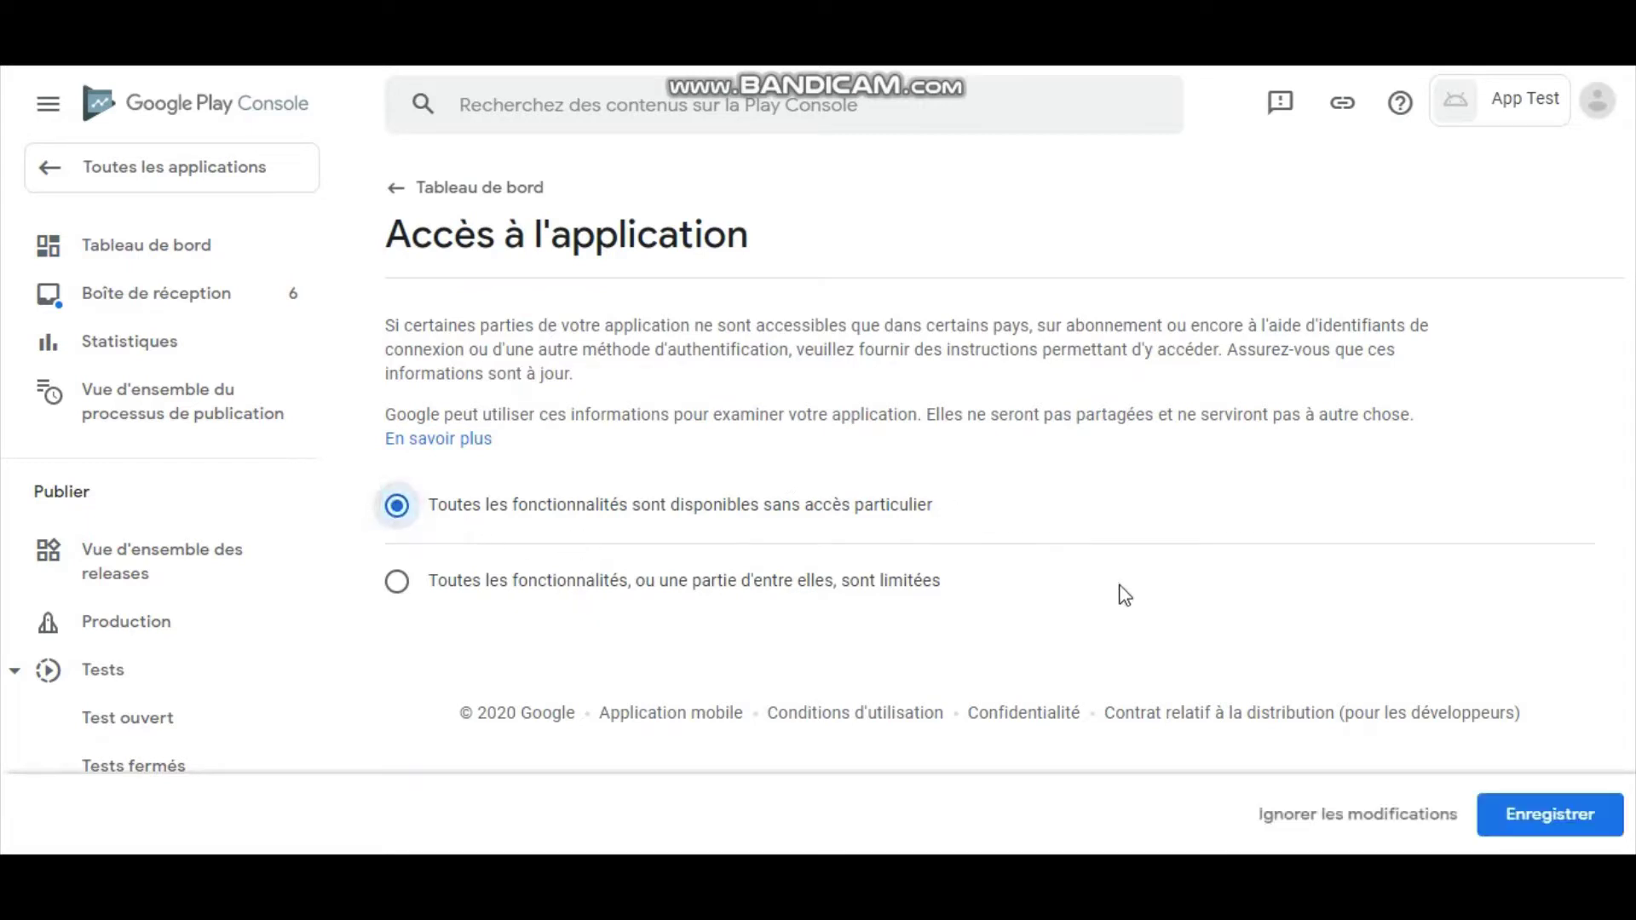
pyautogui.click(1525, 822)
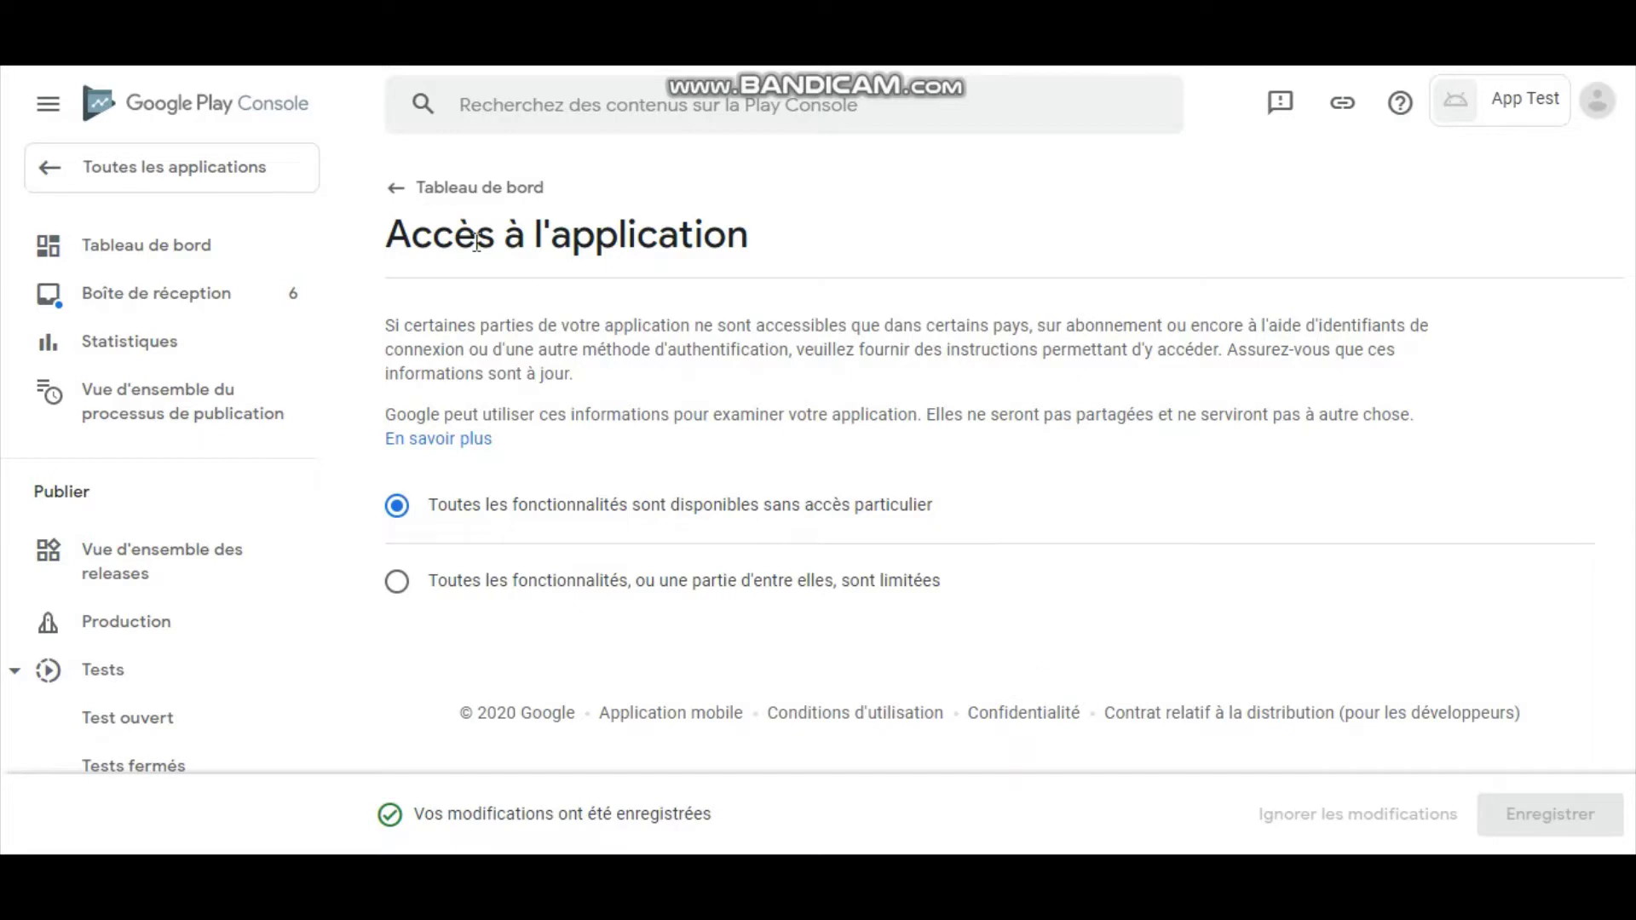
pyautogui.click(445, 202)
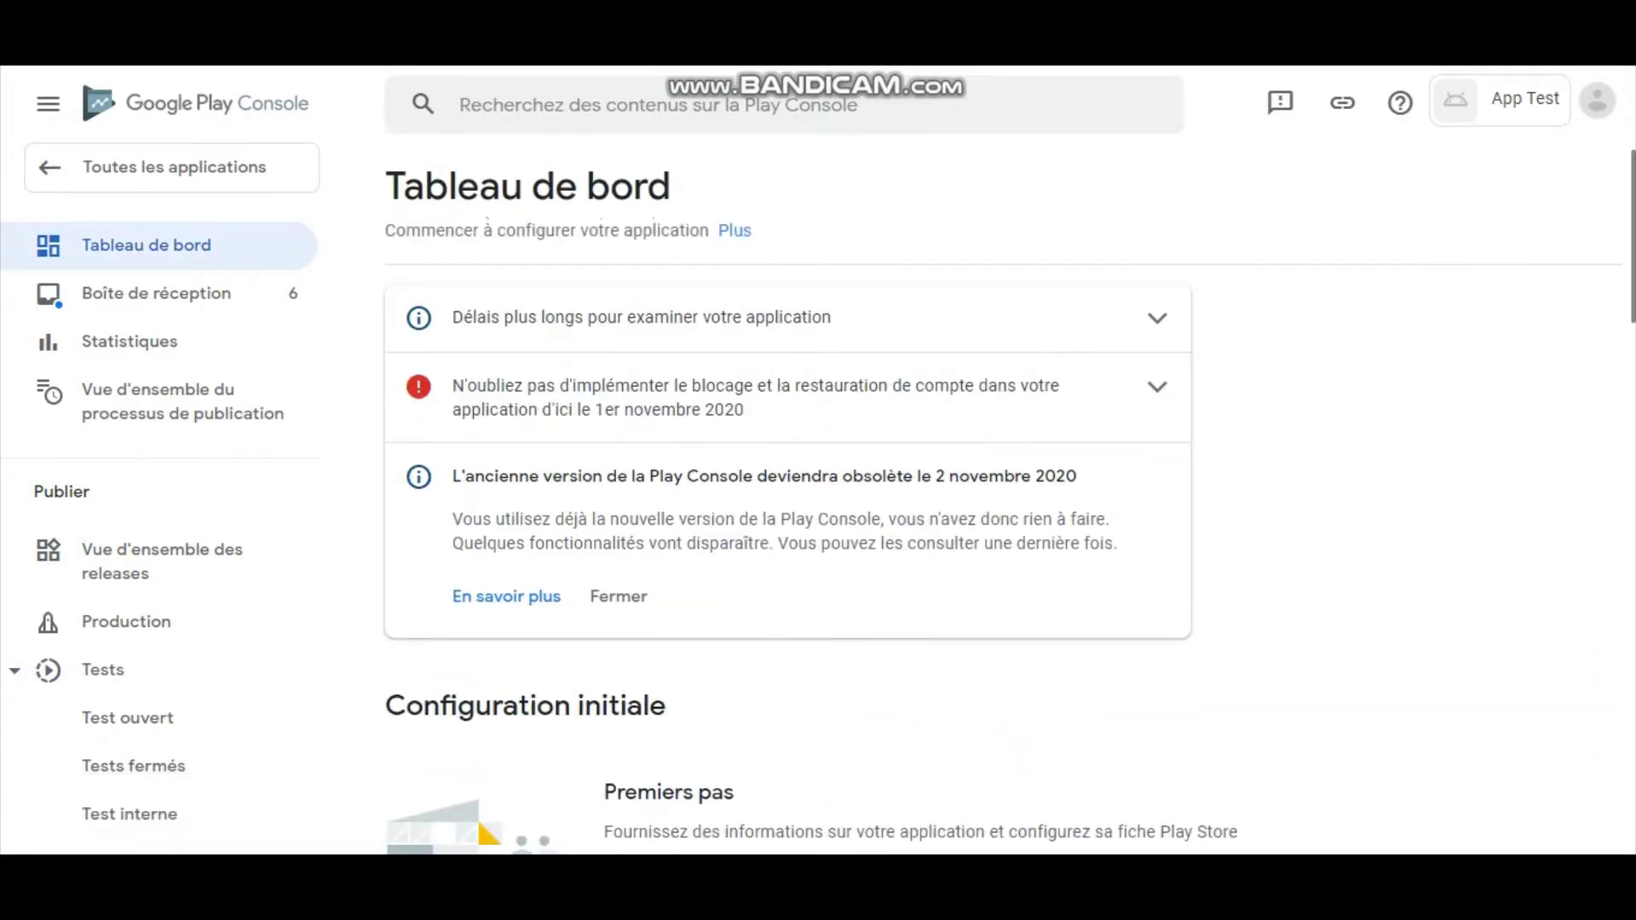
# - Complete the Annonces task by declaring that the application contains ads, save it, and return to the dashboard
pyautogui.scroll(-5, 1010, 502)
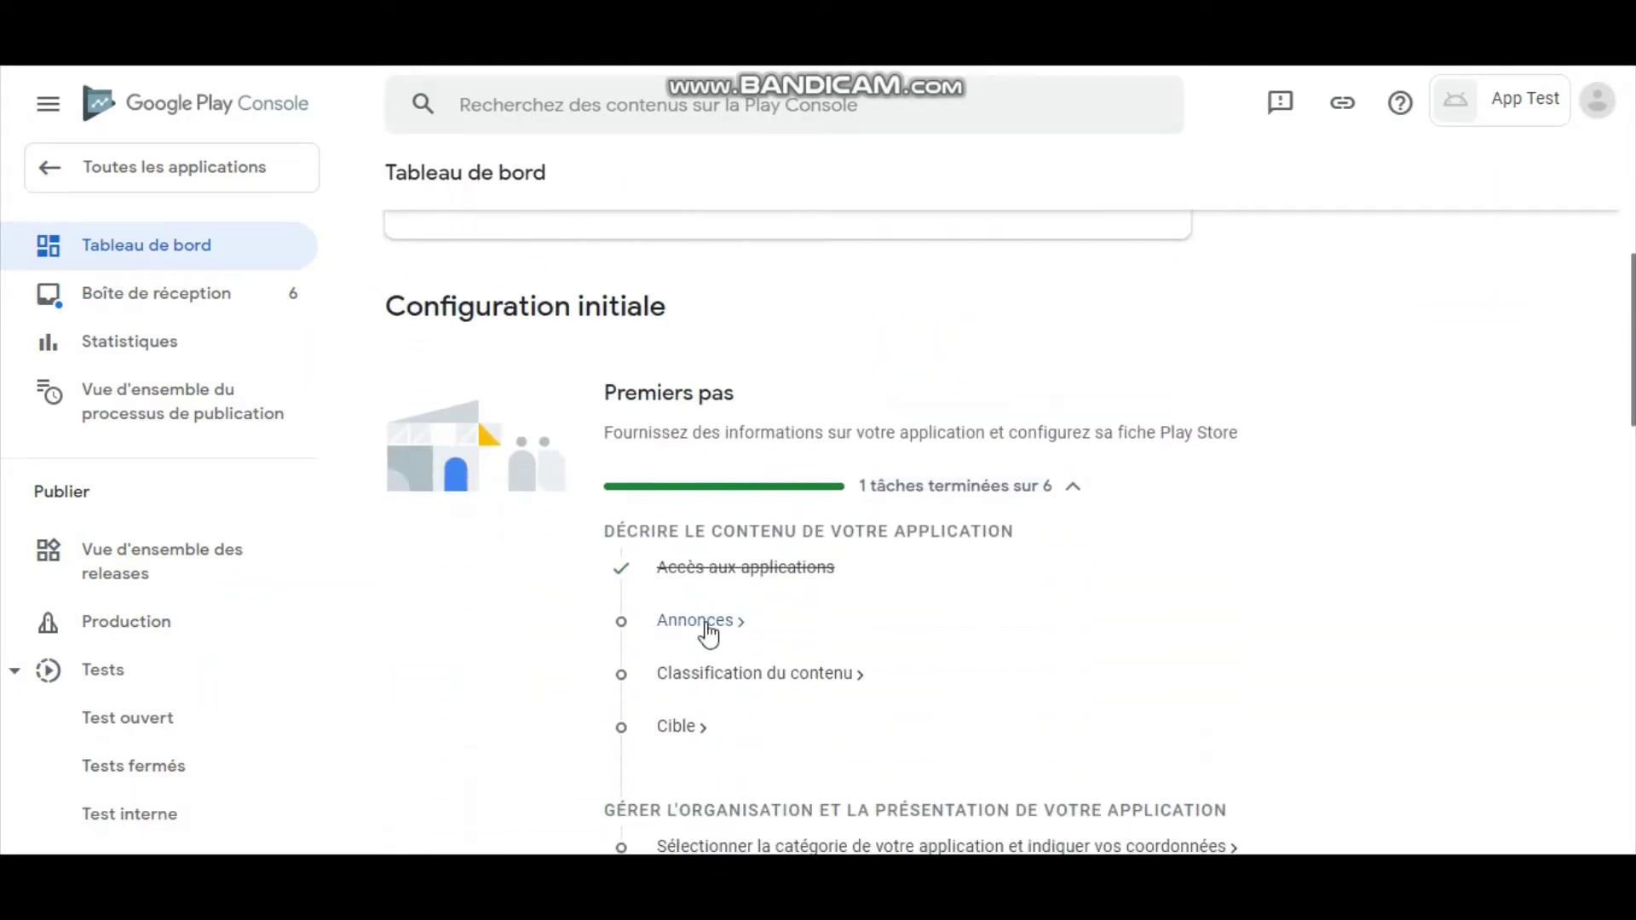
pyautogui.click(706, 625)
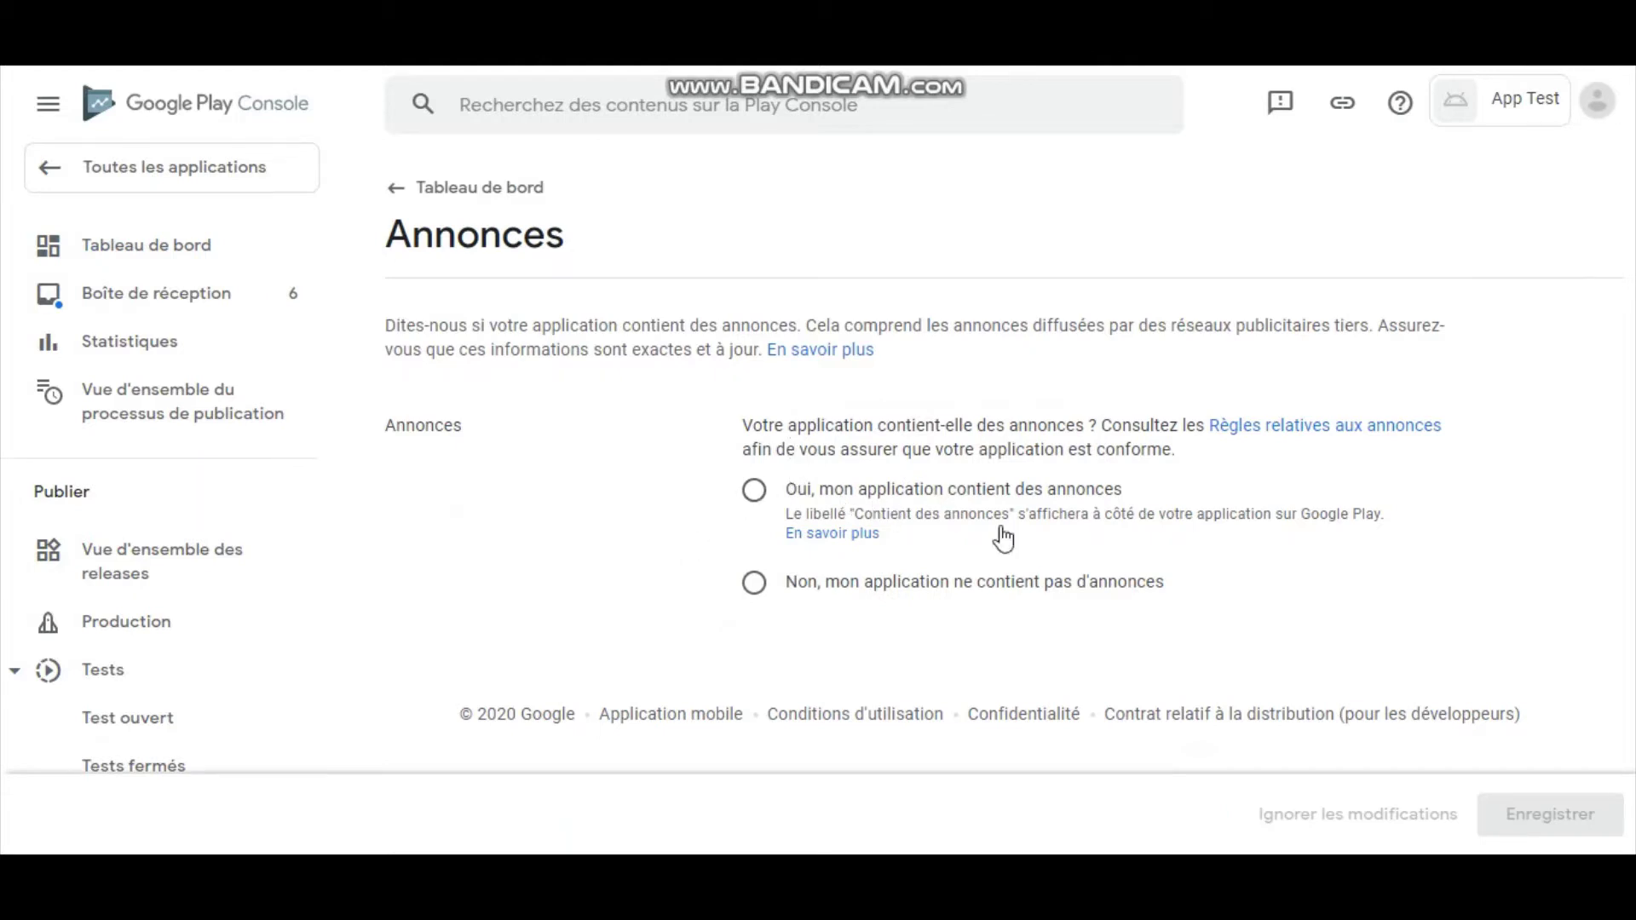
pyautogui.click(755, 490)
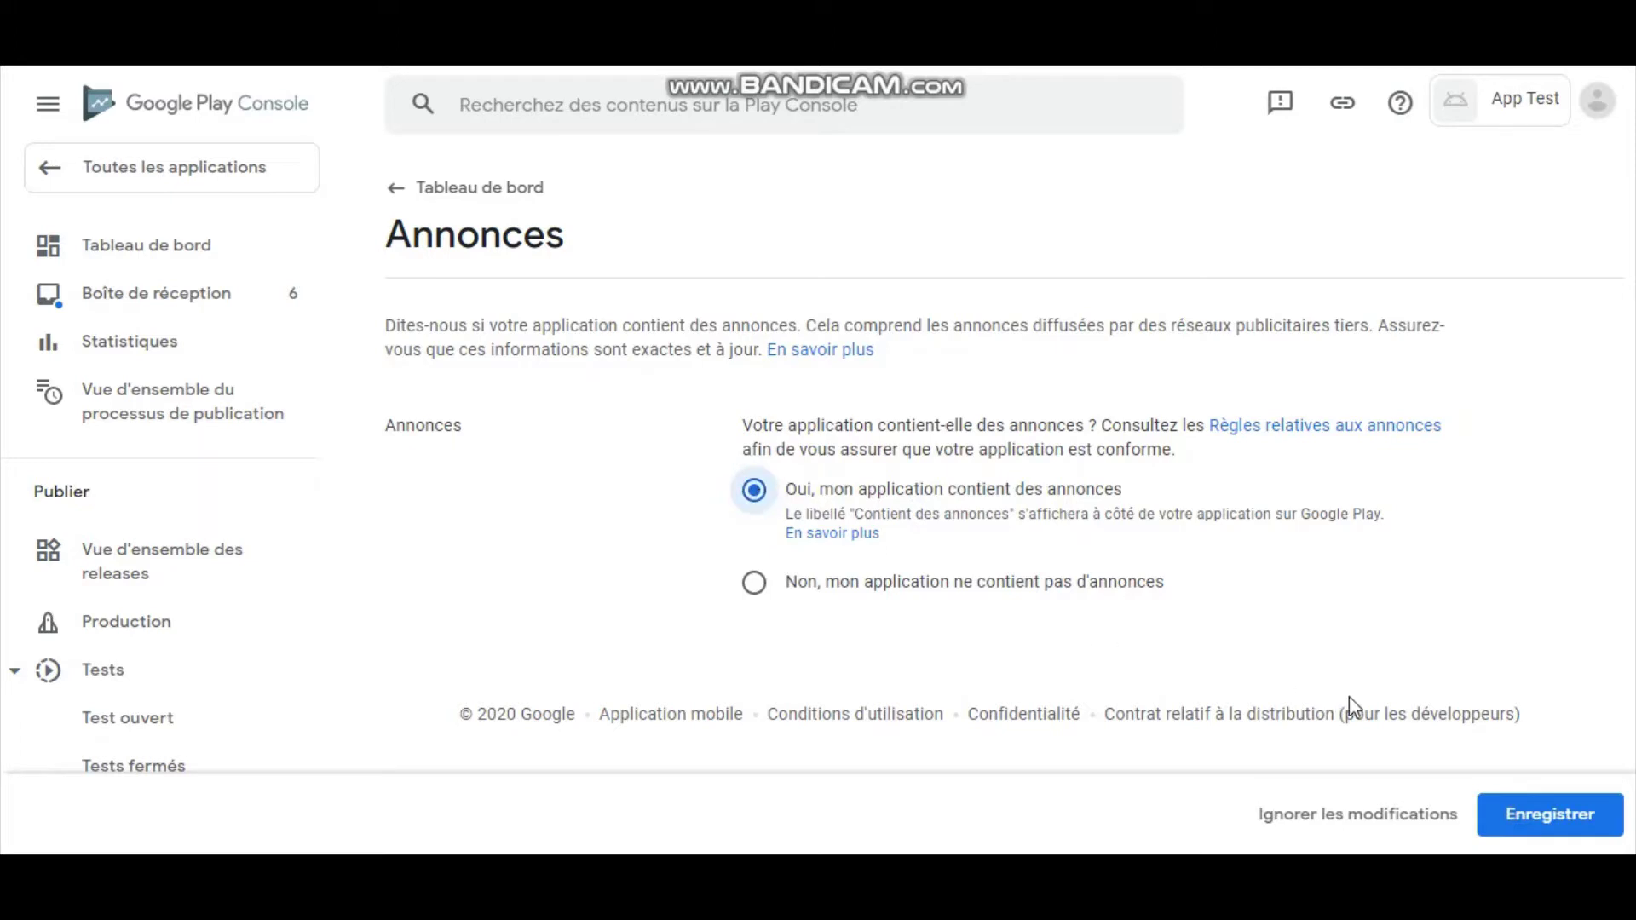
pyautogui.click(1530, 817)
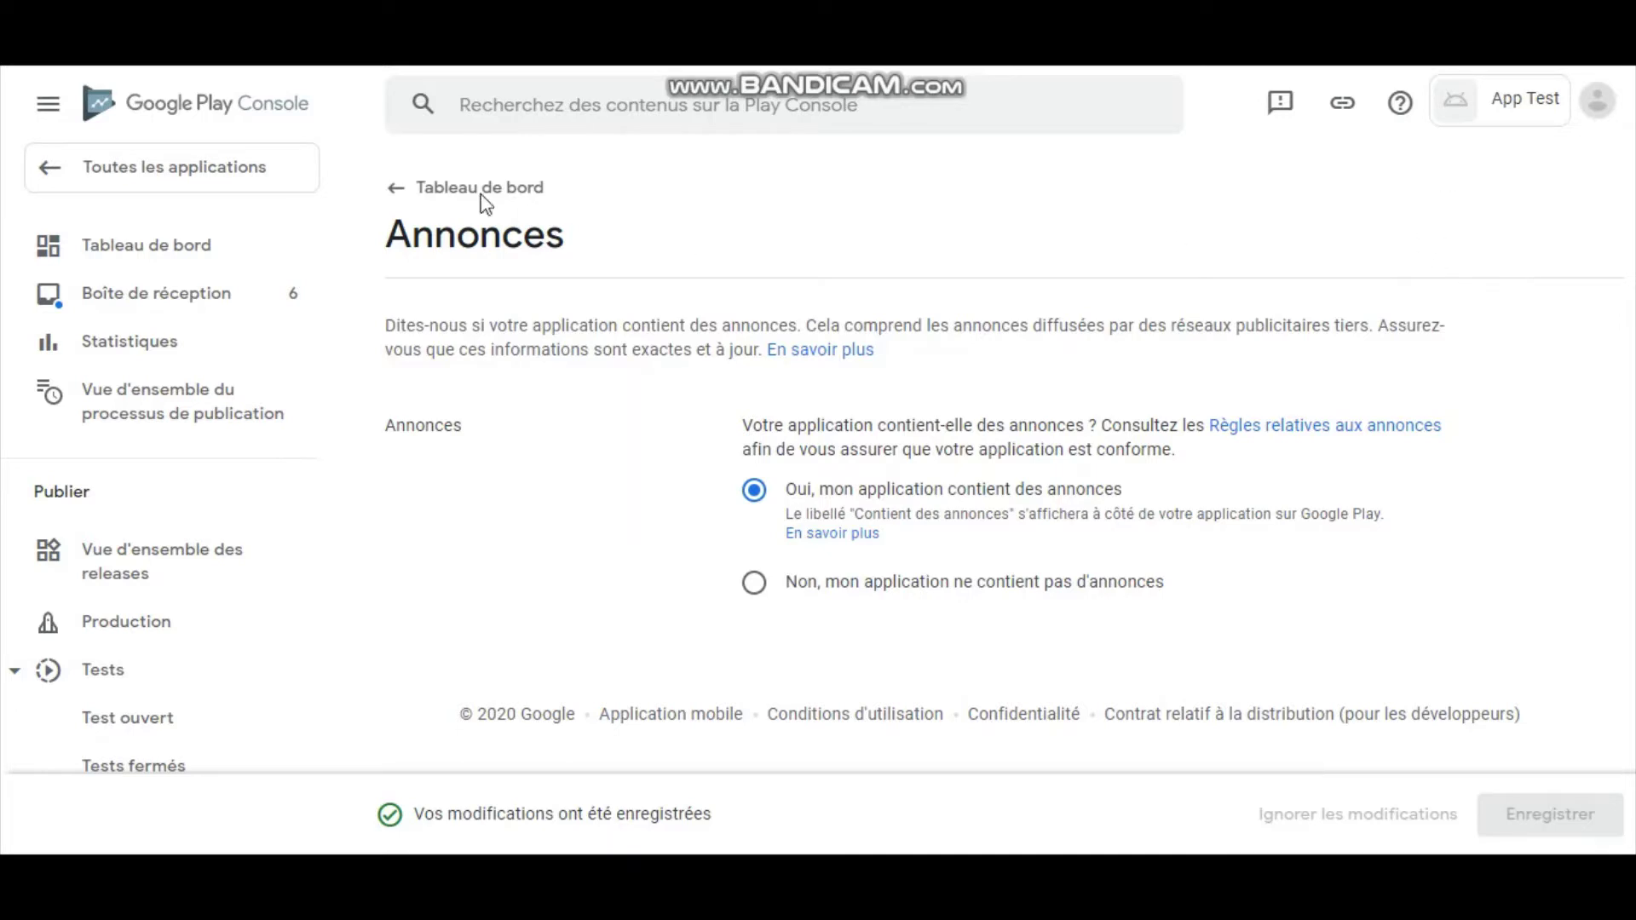
pyautogui.click(452, 190)
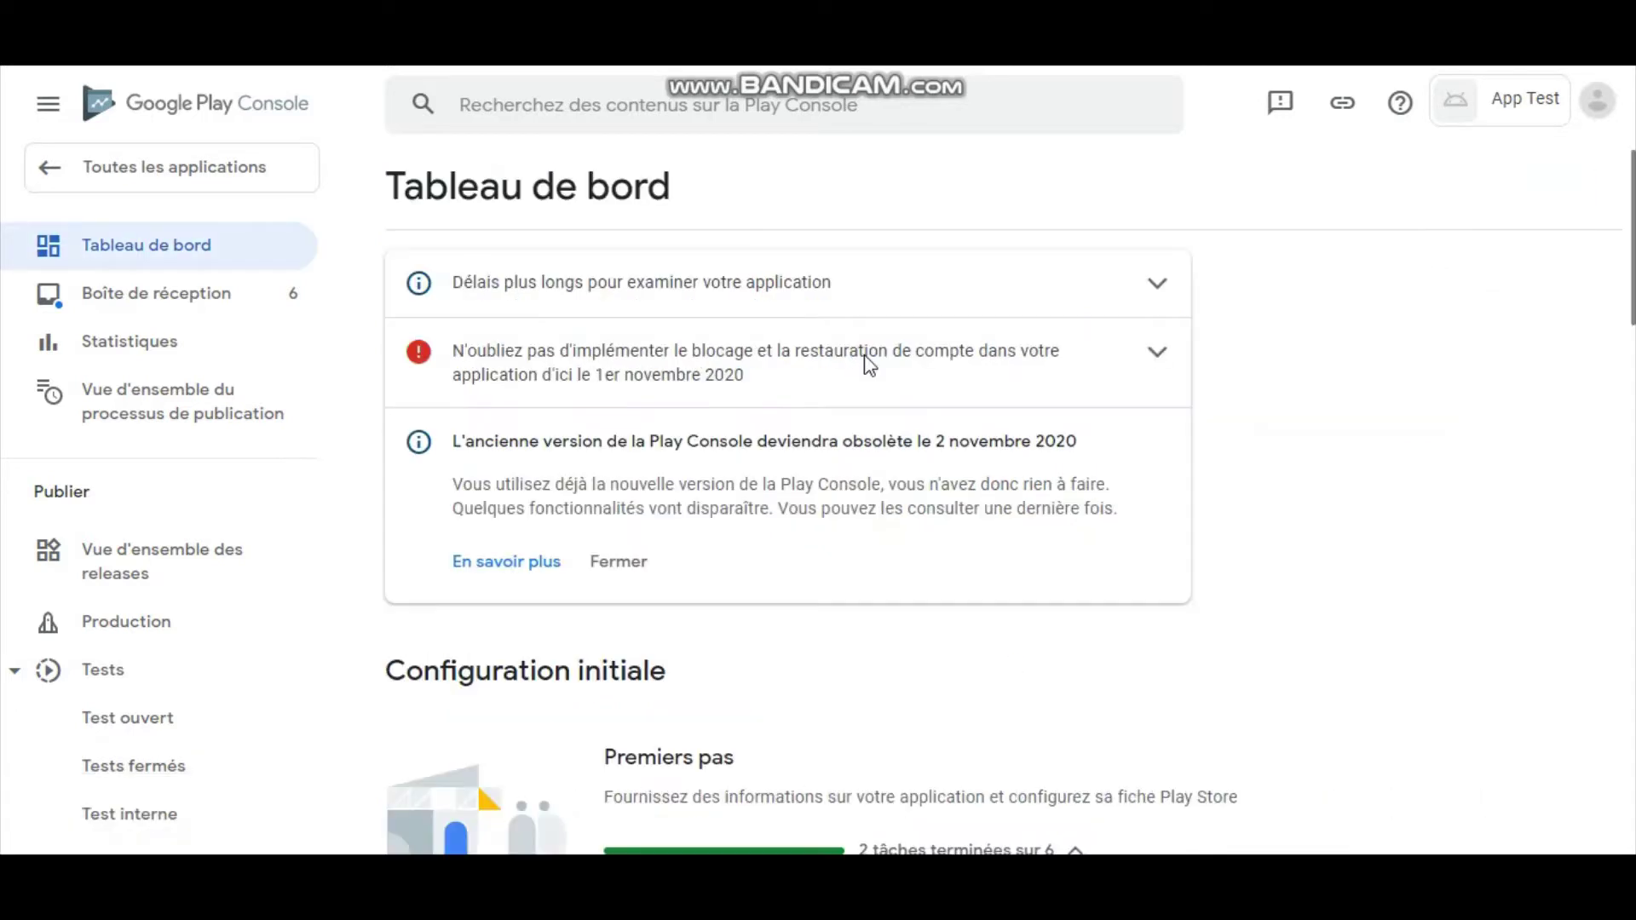
# - Open the content rating task (Classification du contenu) and start its questionnaire at the contact e-mail field
pyautogui.scroll(-5, 1002, 509)
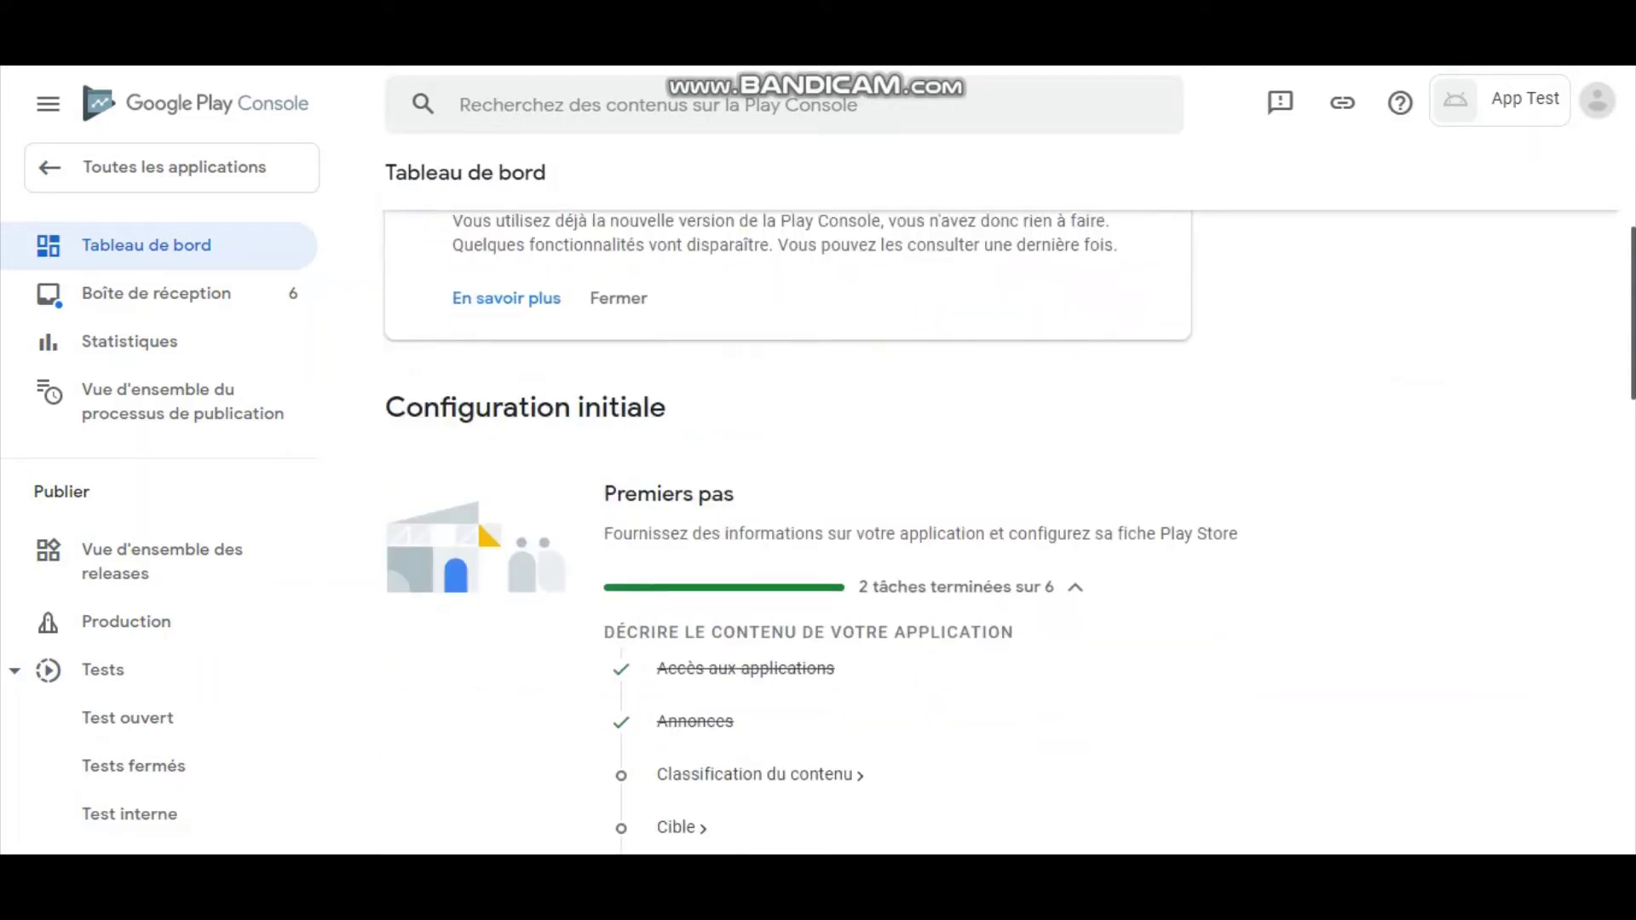
pyautogui.scroll(-1, 1008, 526)
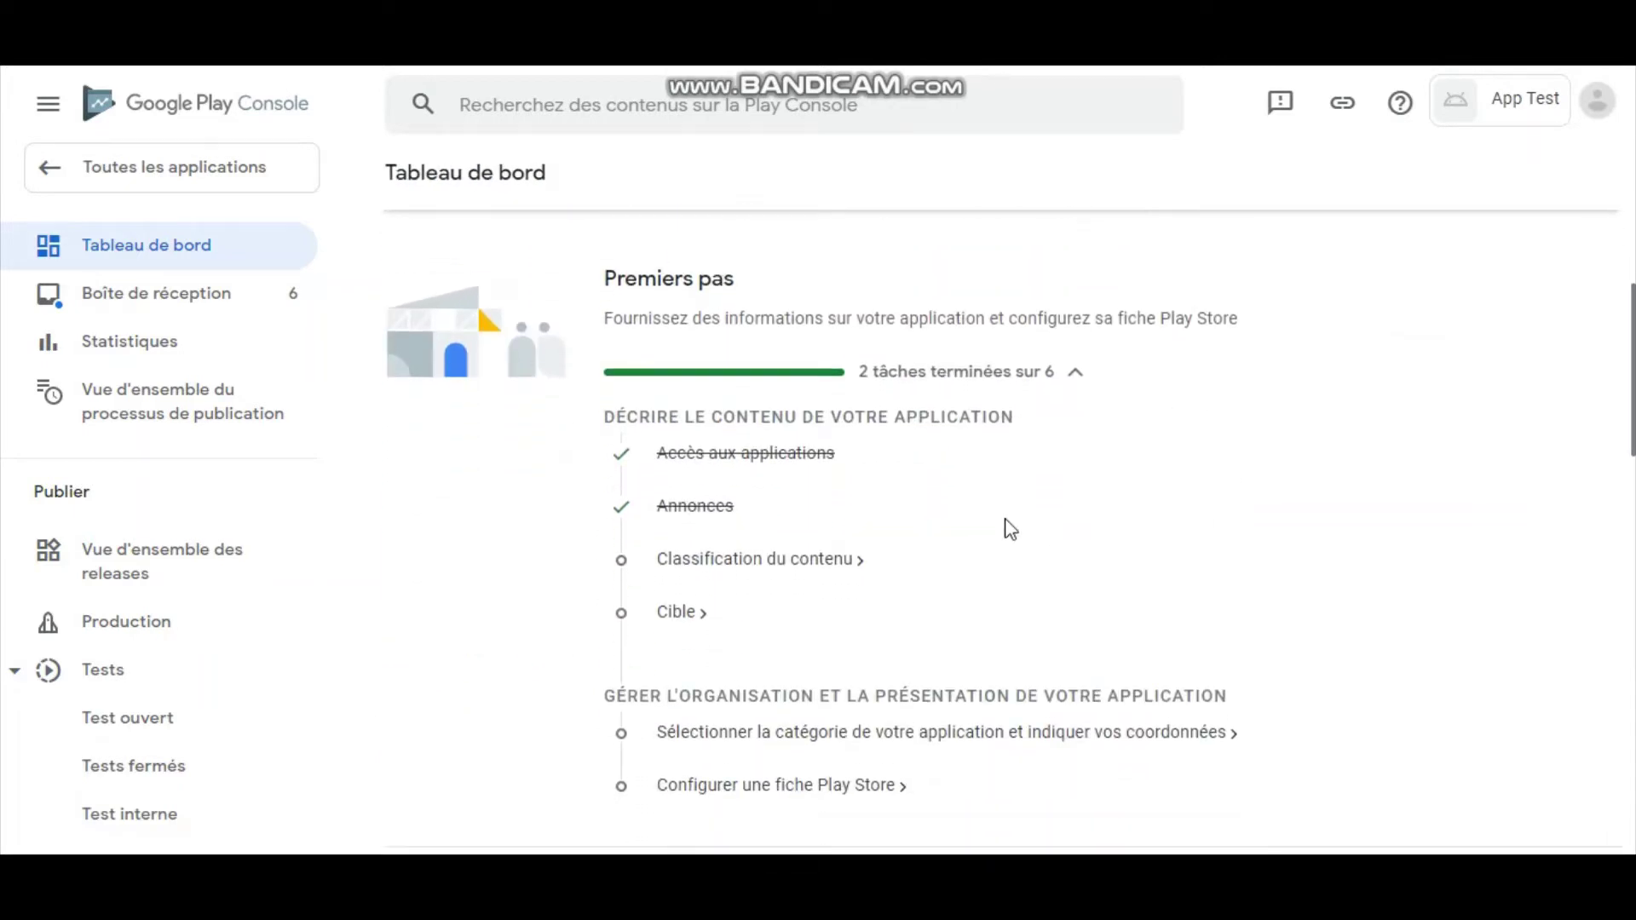
pyautogui.click(760, 565)
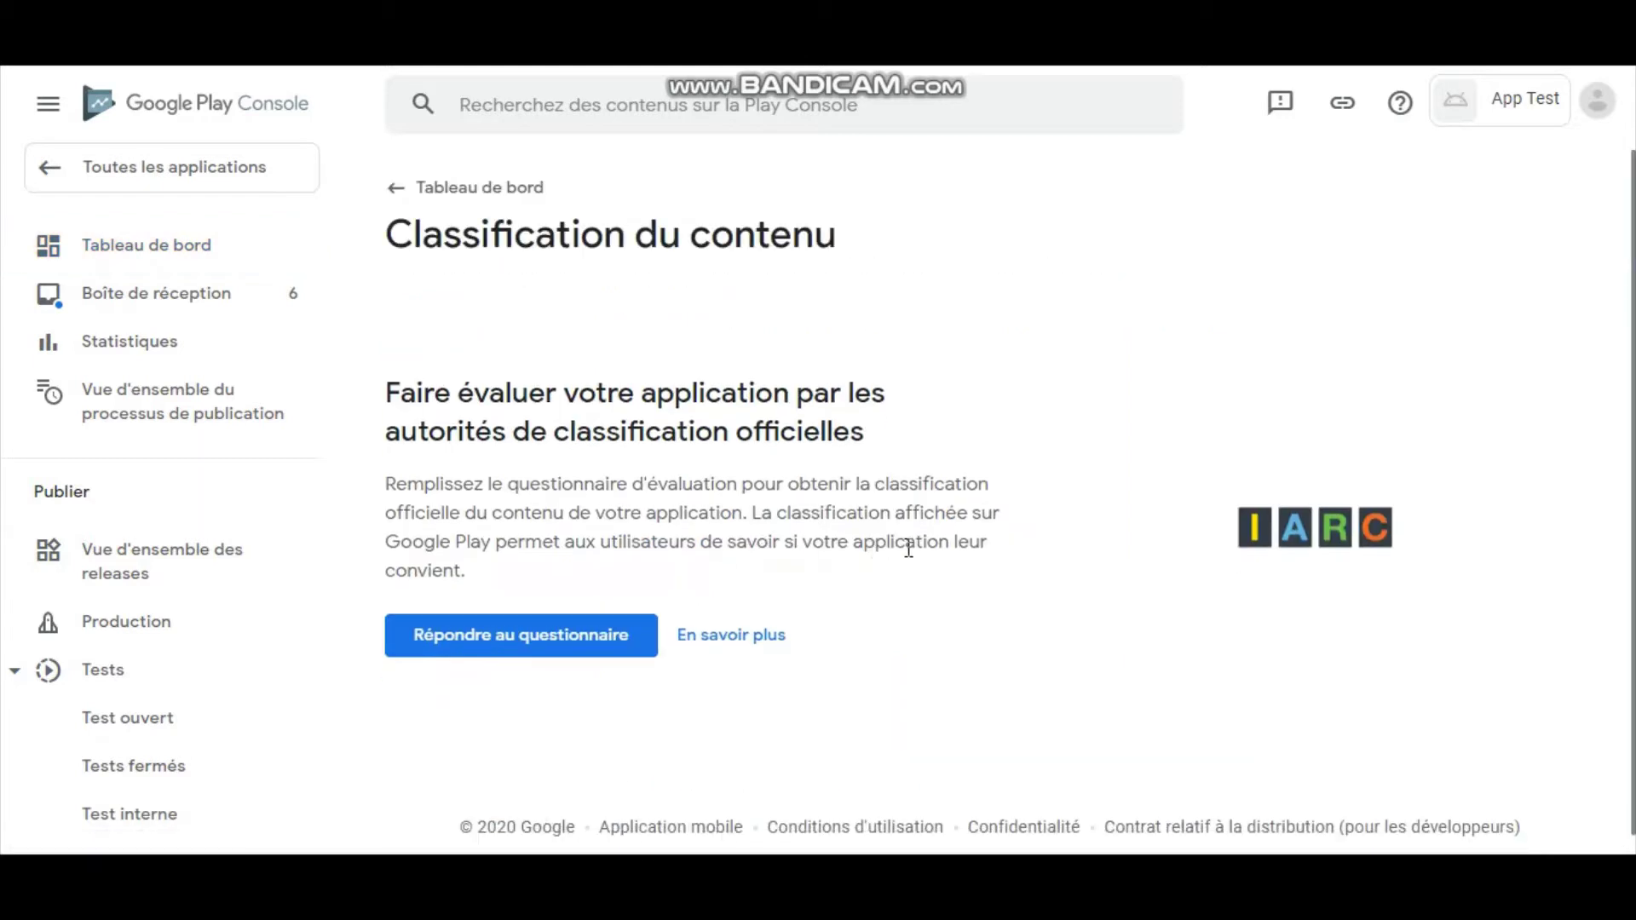
pyautogui.scroll(-1, 1486, 504)
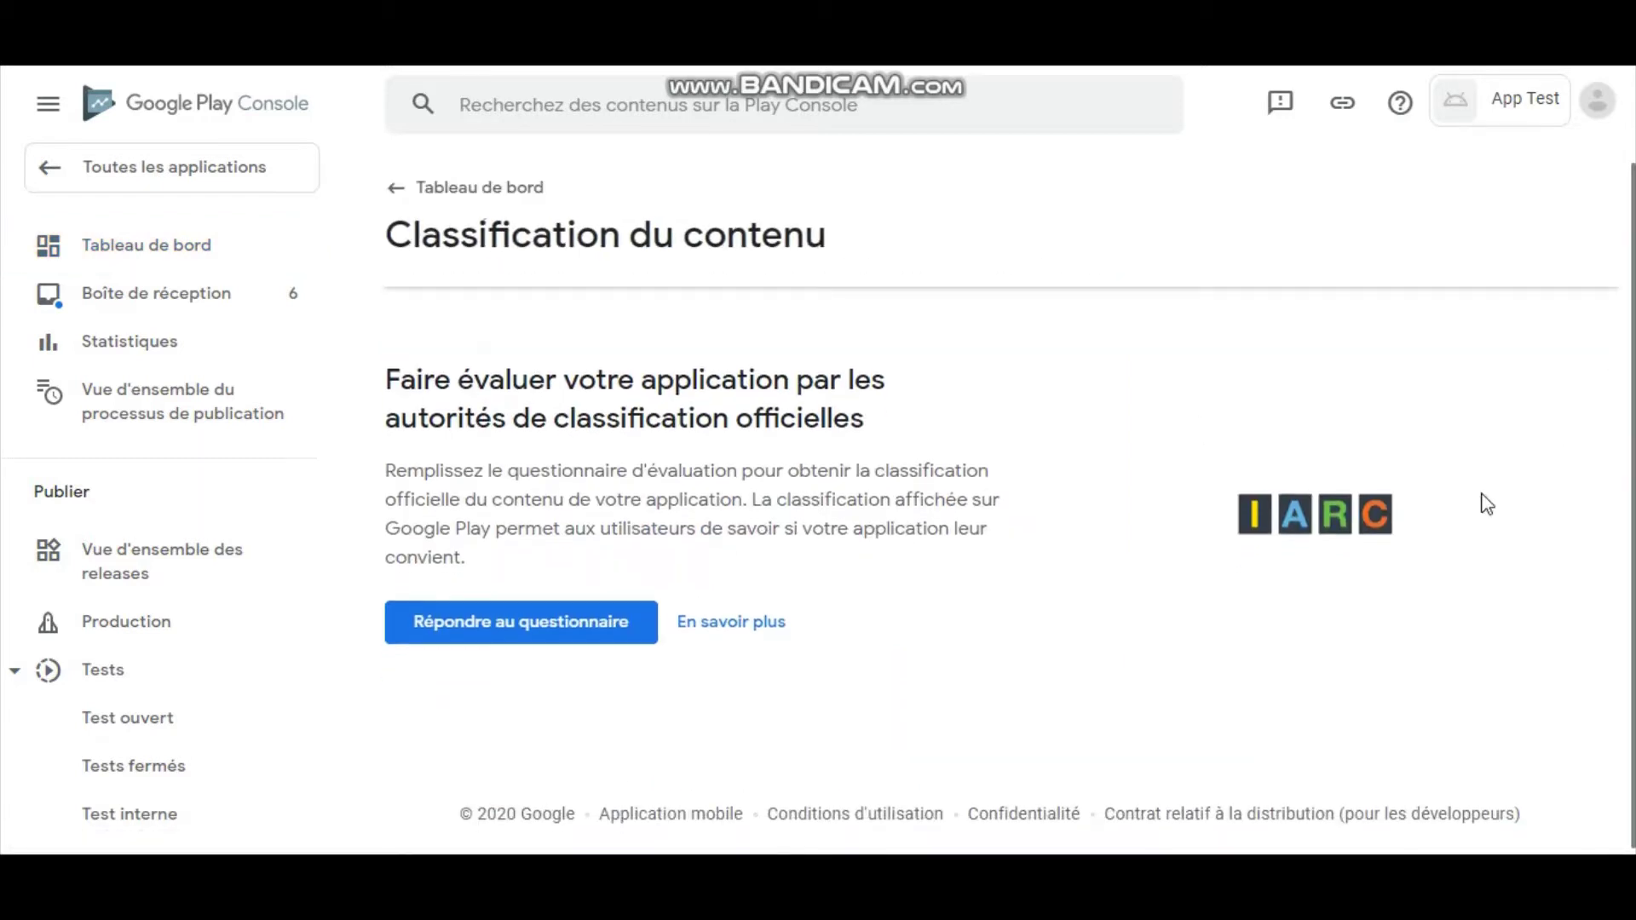
pyautogui.click(538, 629)
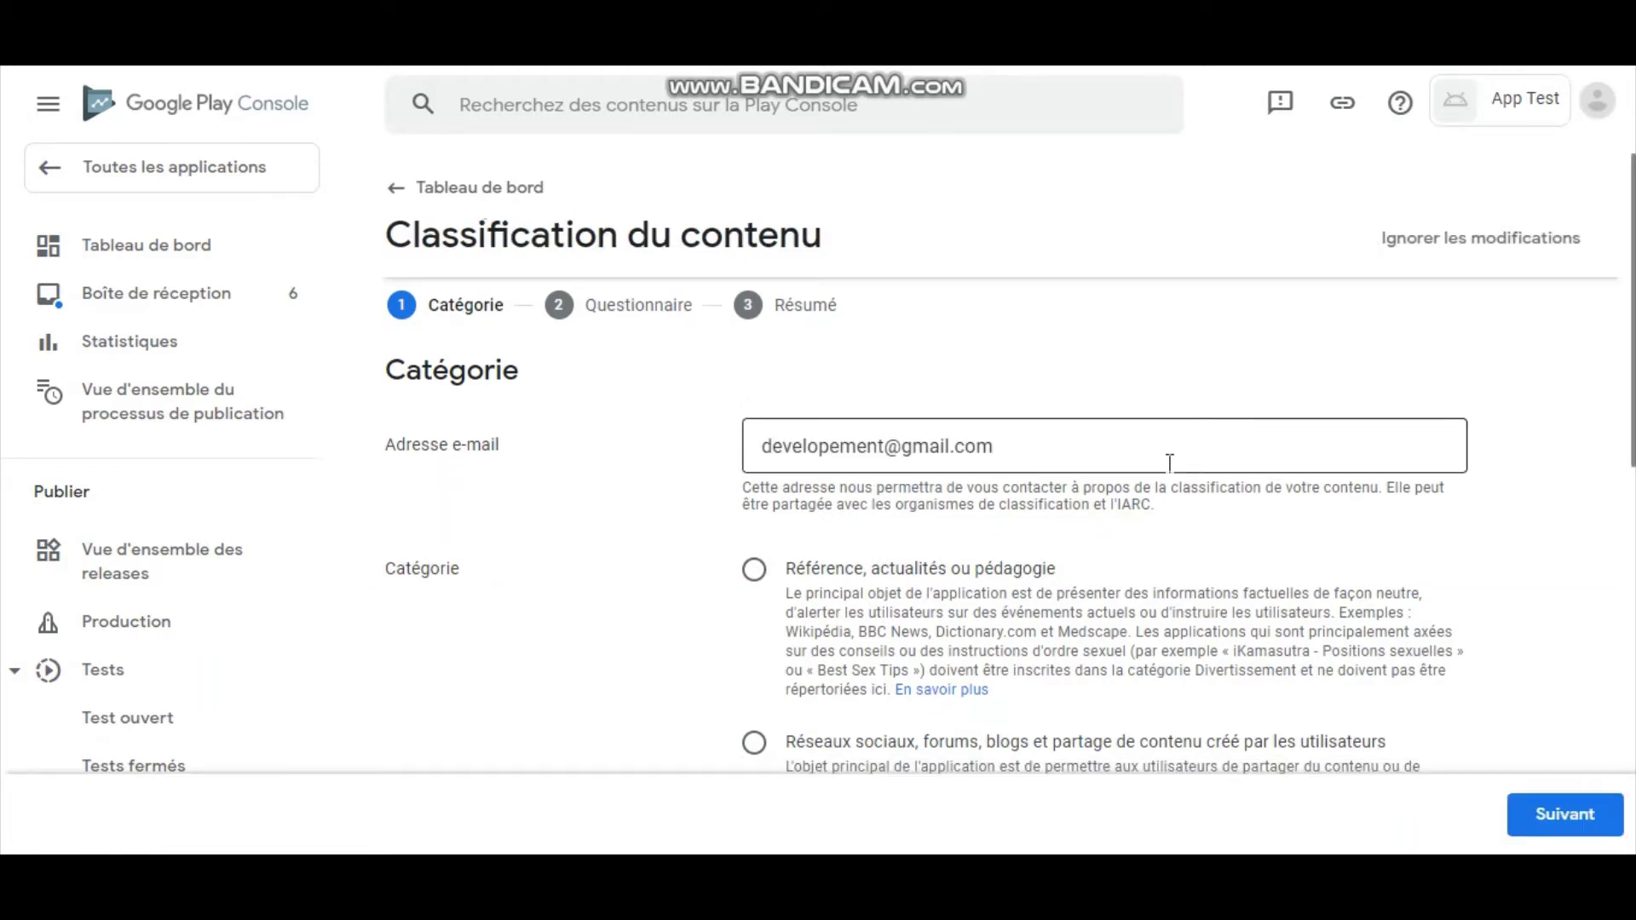
pyautogui.click(1367, 421)
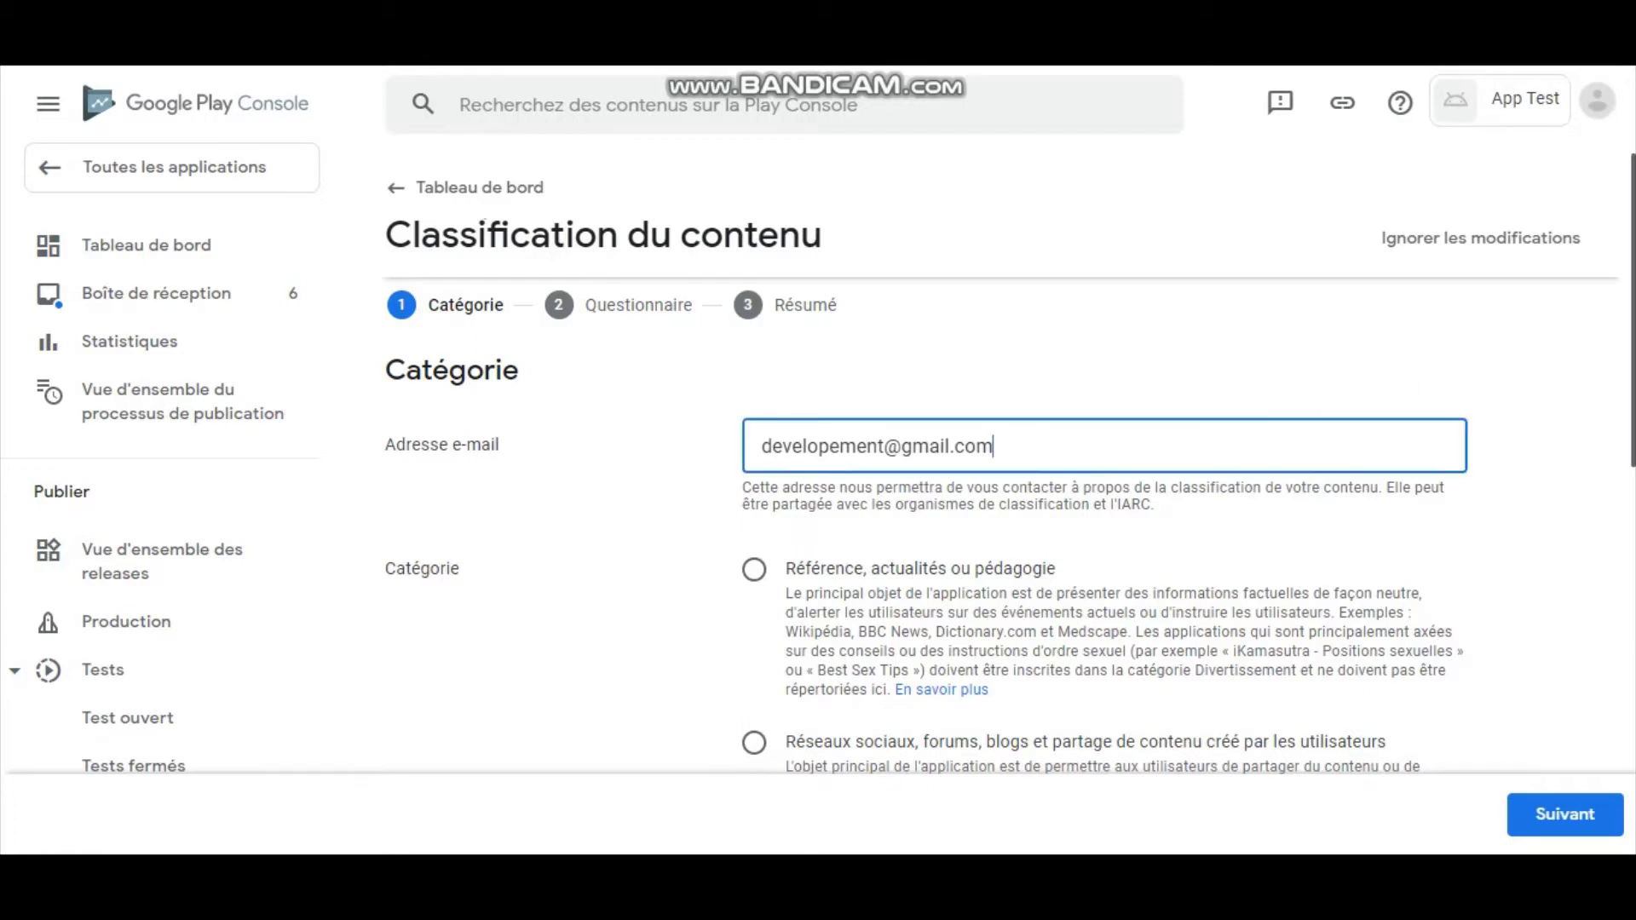
# - Review the content categories and set the application's category to Divertissement
pyautogui.scroll(-3, 1367, 421)
pyautogui.scroll(-3, 1009, 490)
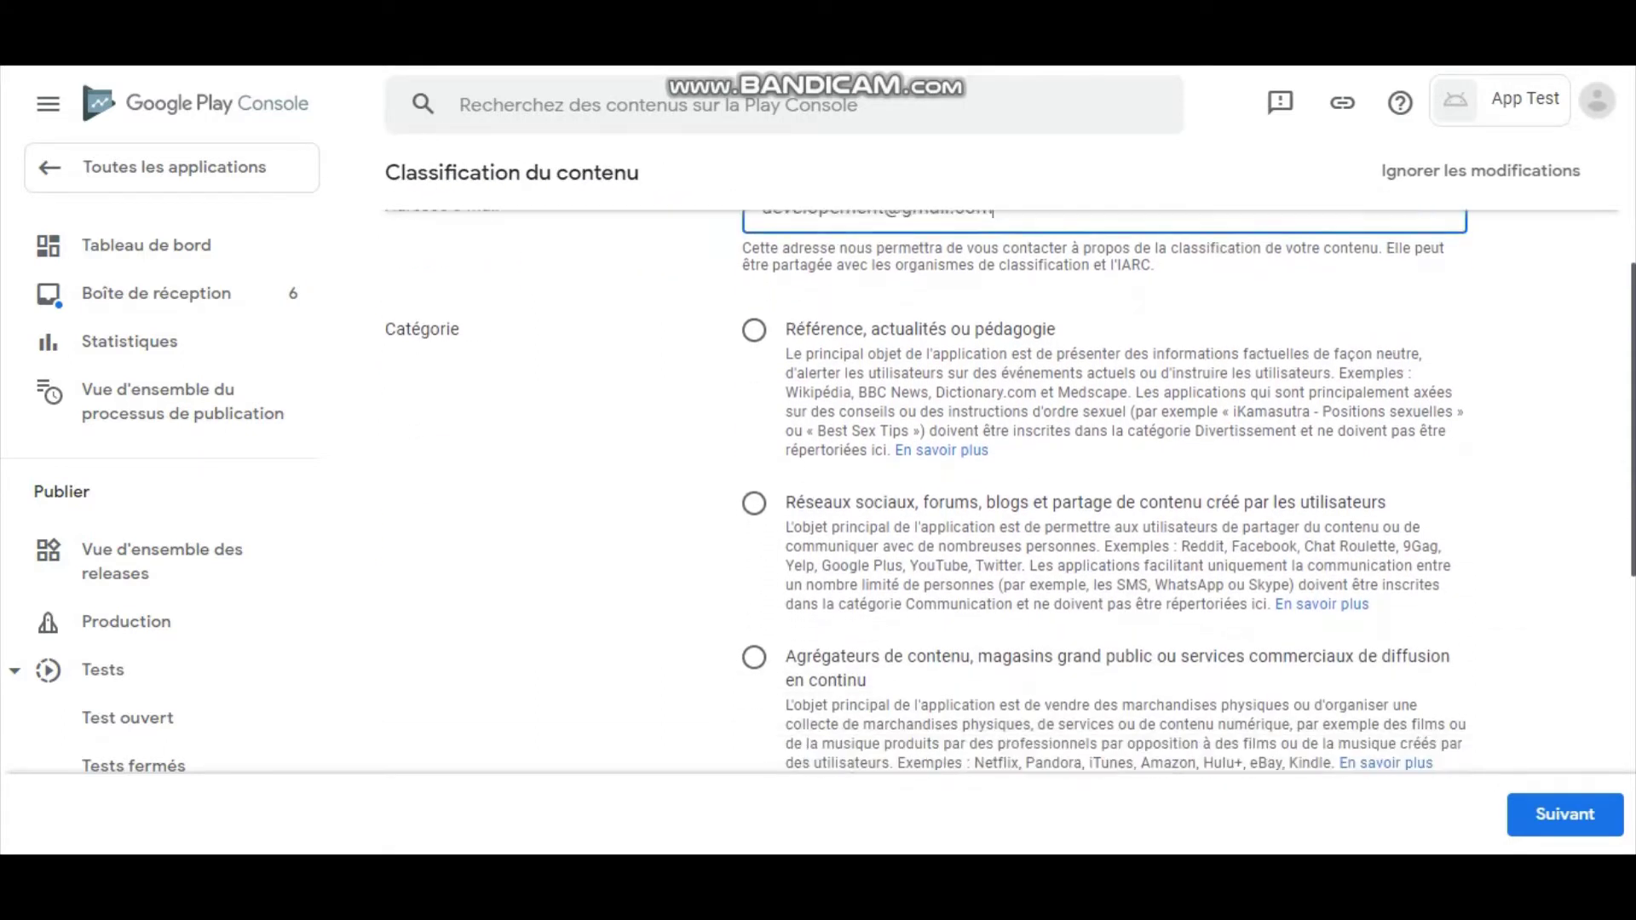
pyautogui.scroll(-3, 1010, 490)
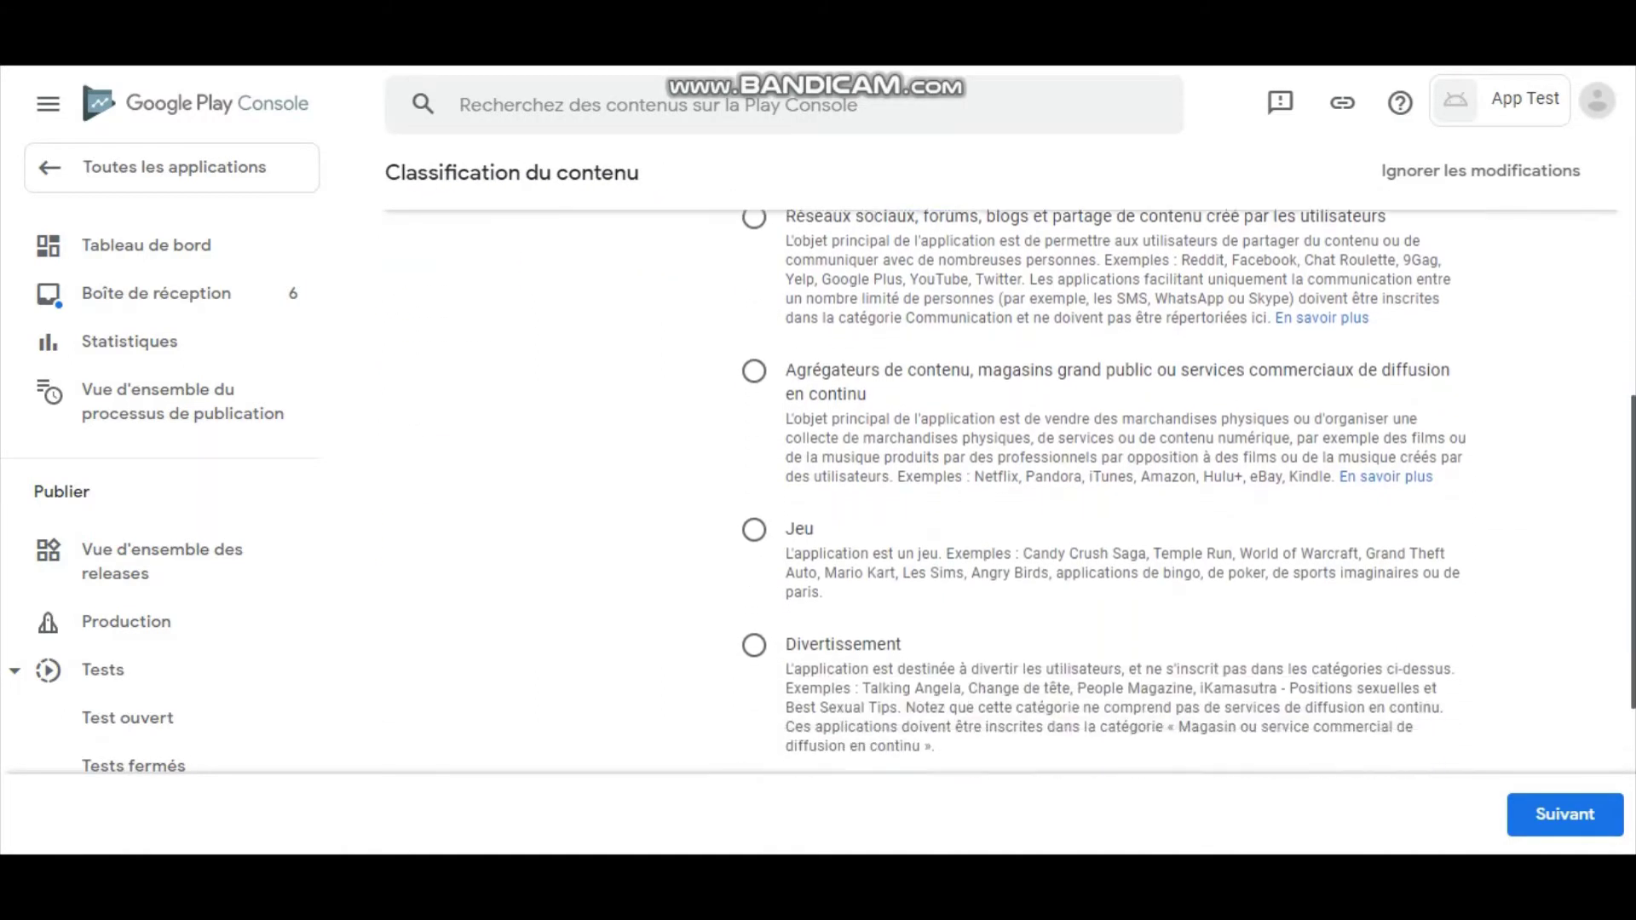
pyautogui.scroll(-2, 1010, 490)
pyautogui.scroll(4, 1010, 490)
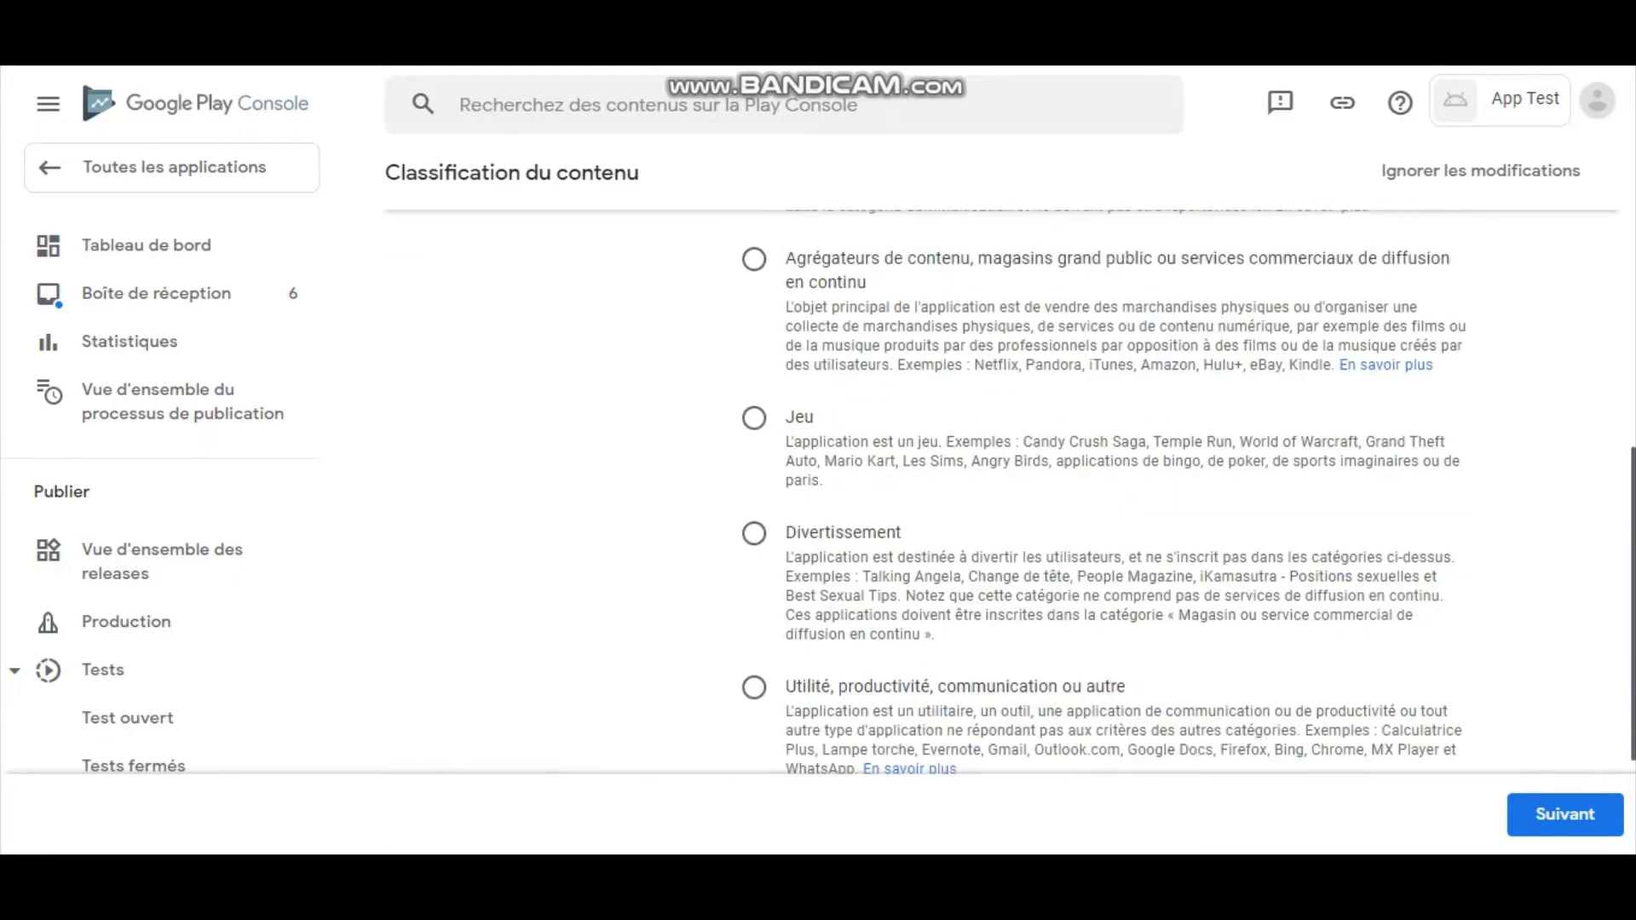
pyautogui.scroll(2, 1010, 490)
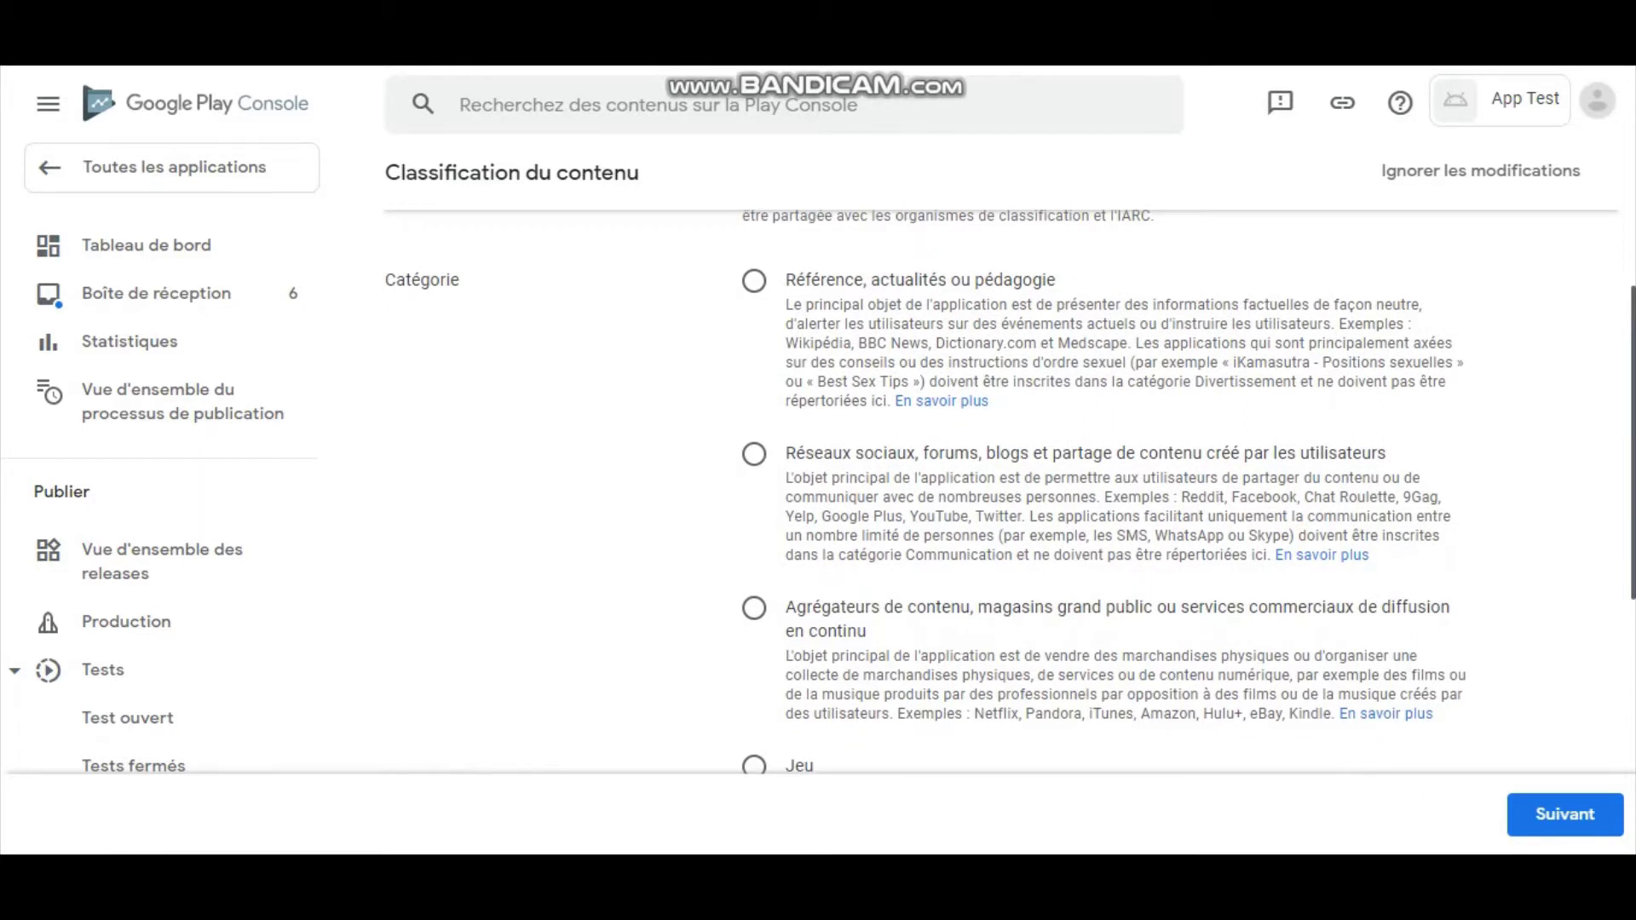
pyautogui.scroll(-1, 1010, 490)
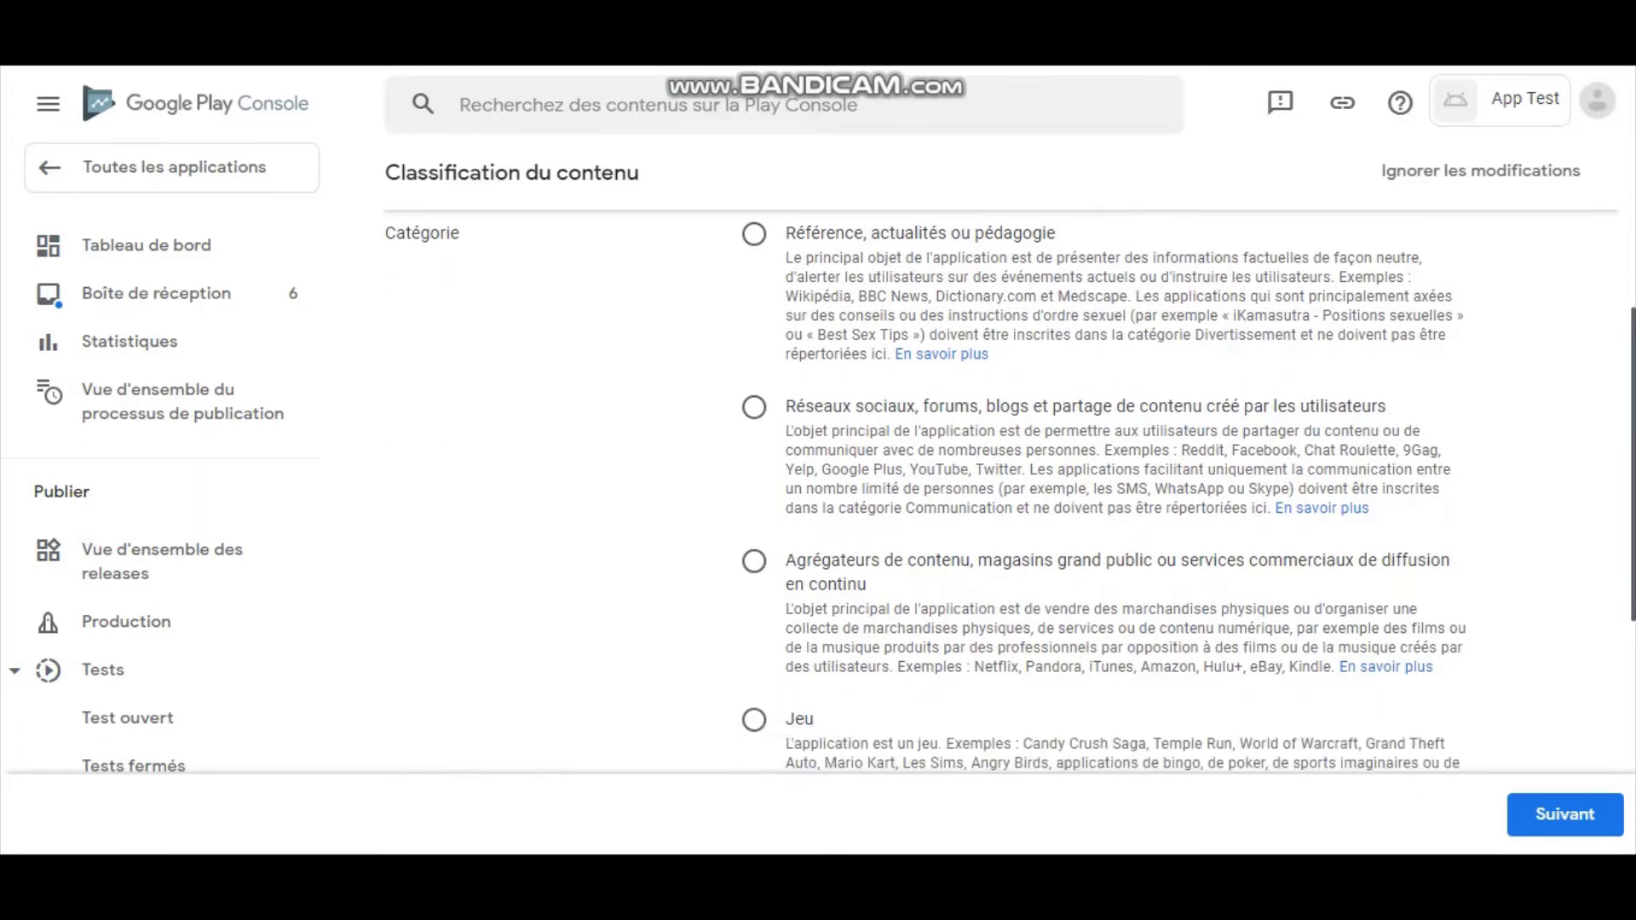
pyautogui.click(754, 235)
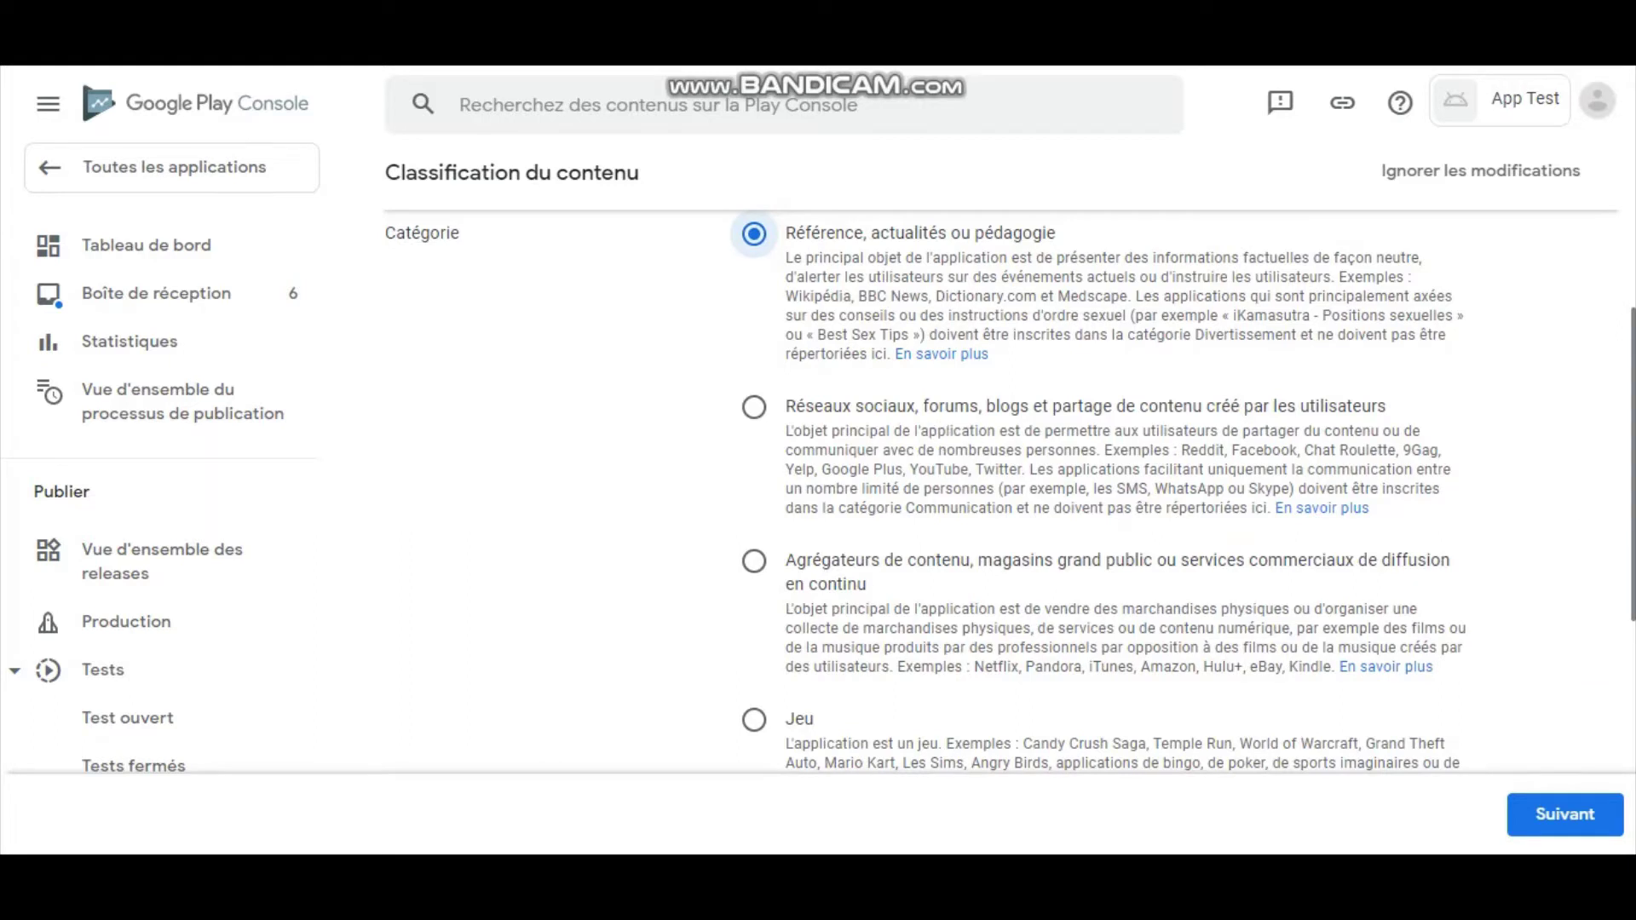
pyautogui.scroll(-3, 1125, 652)
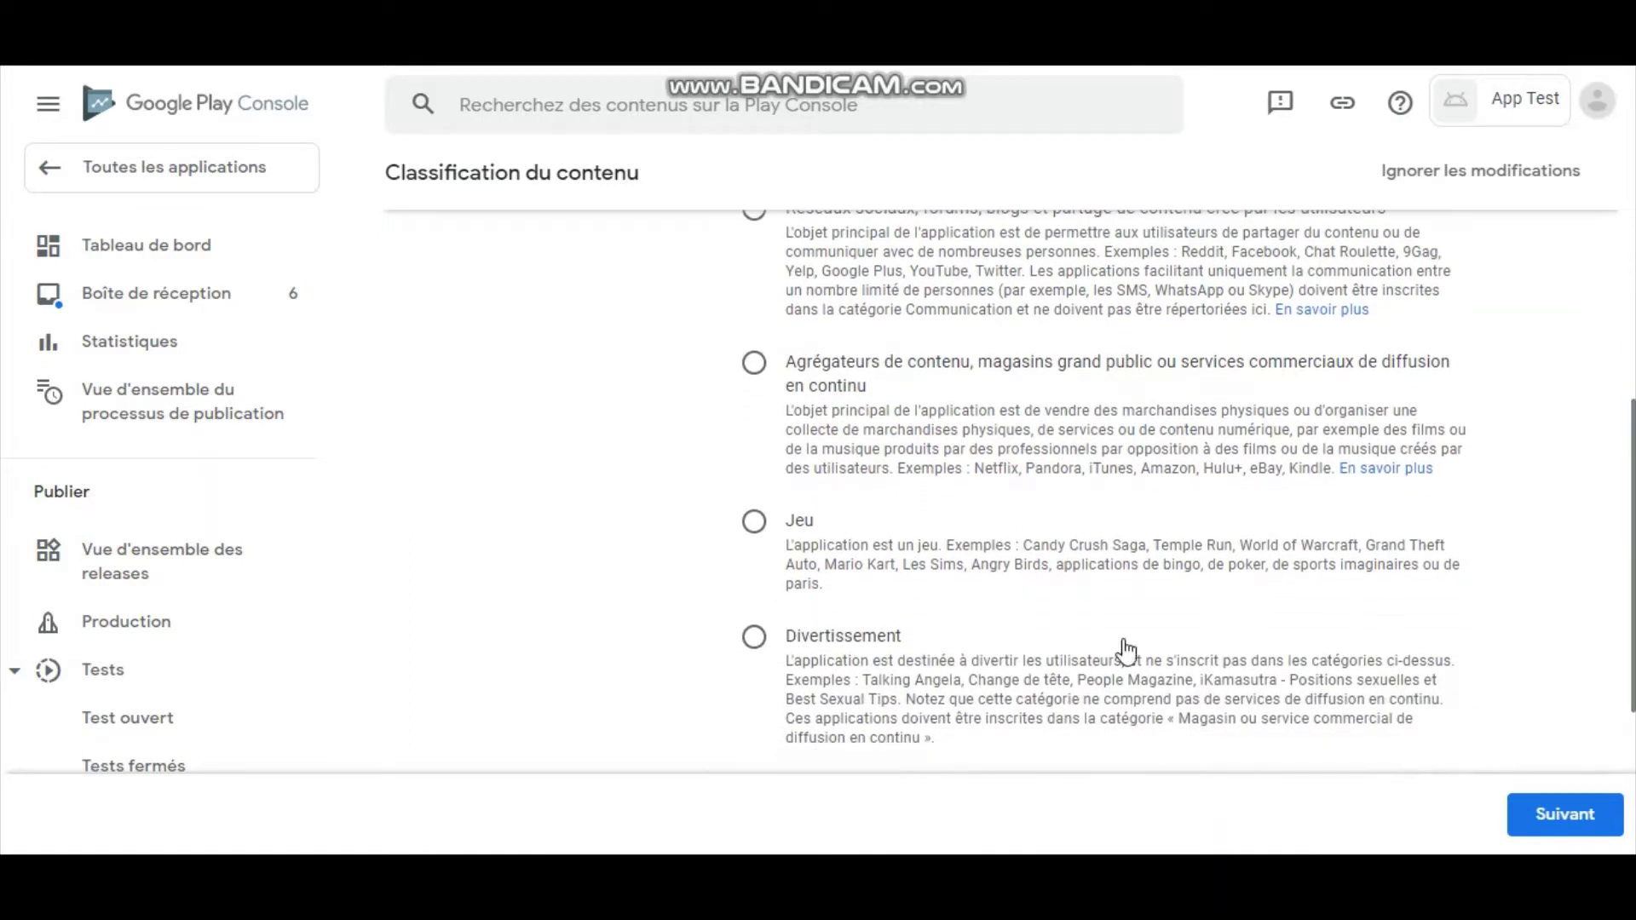
pyautogui.click(753, 637)
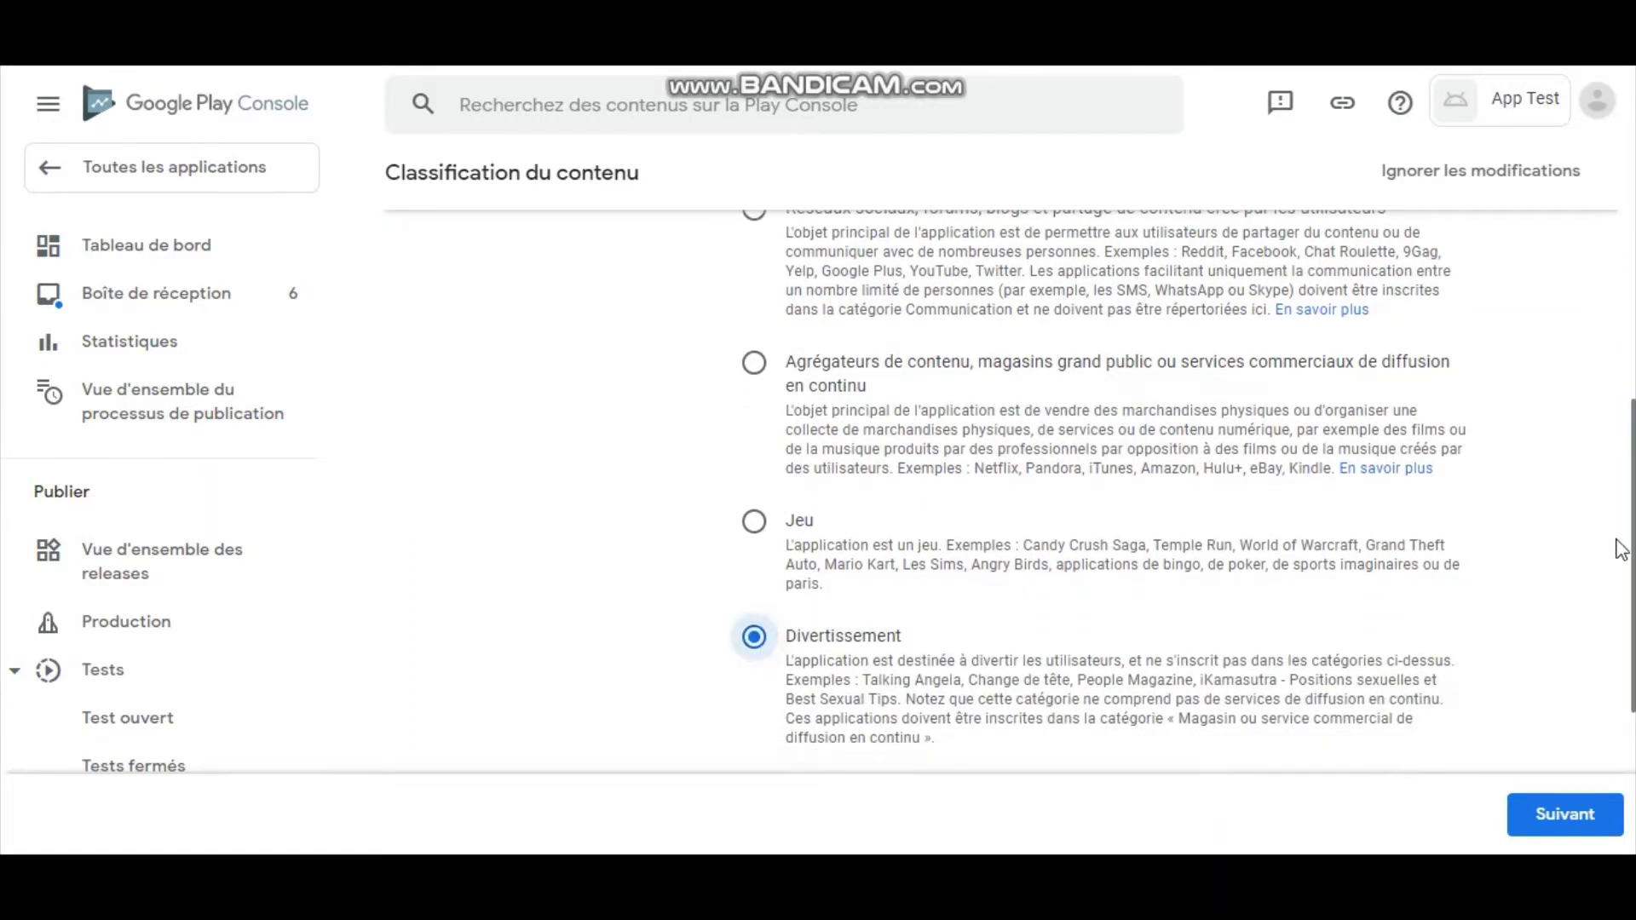
pyautogui.scroll(4, 1621, 549)
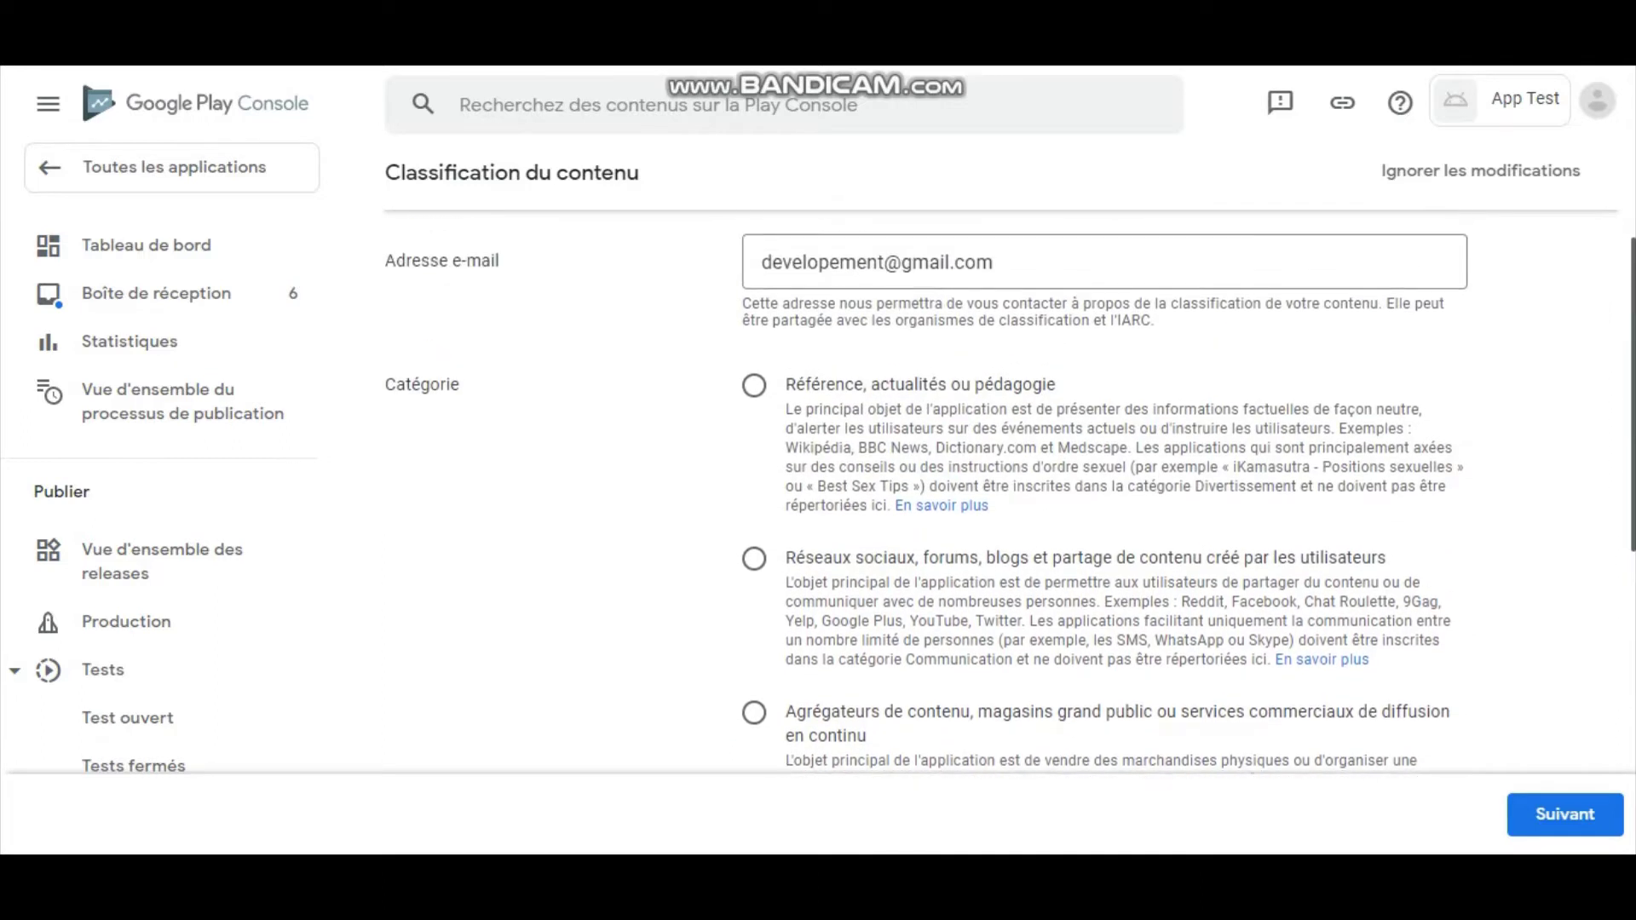
pyautogui.scroll(-1, 1621, 511)
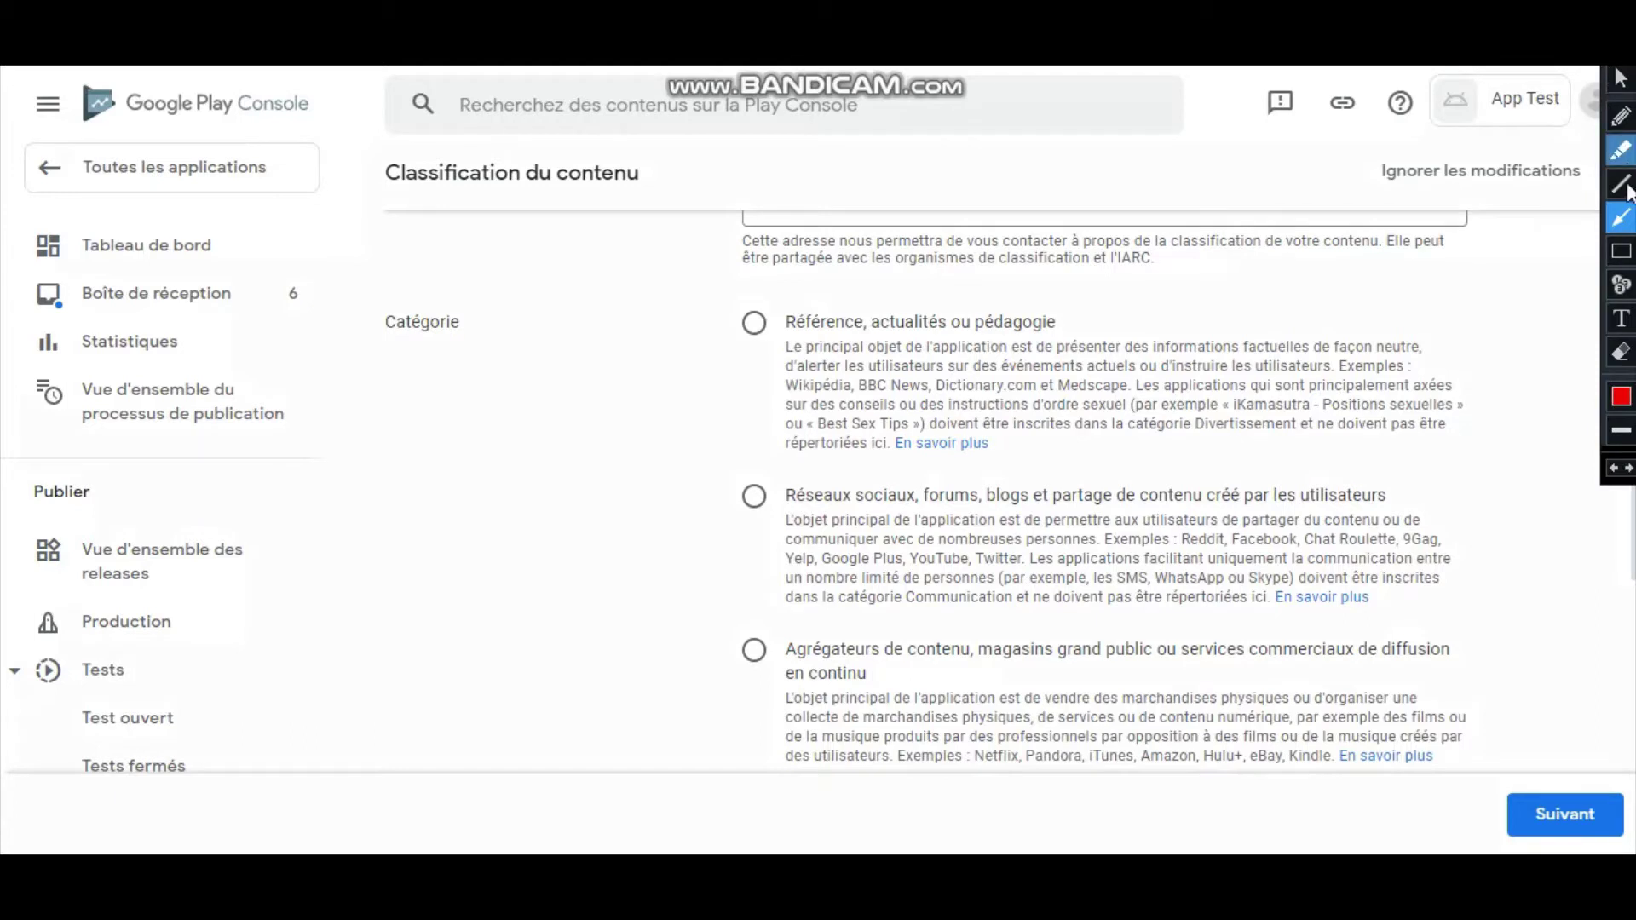
pyautogui.click(1620, 250)
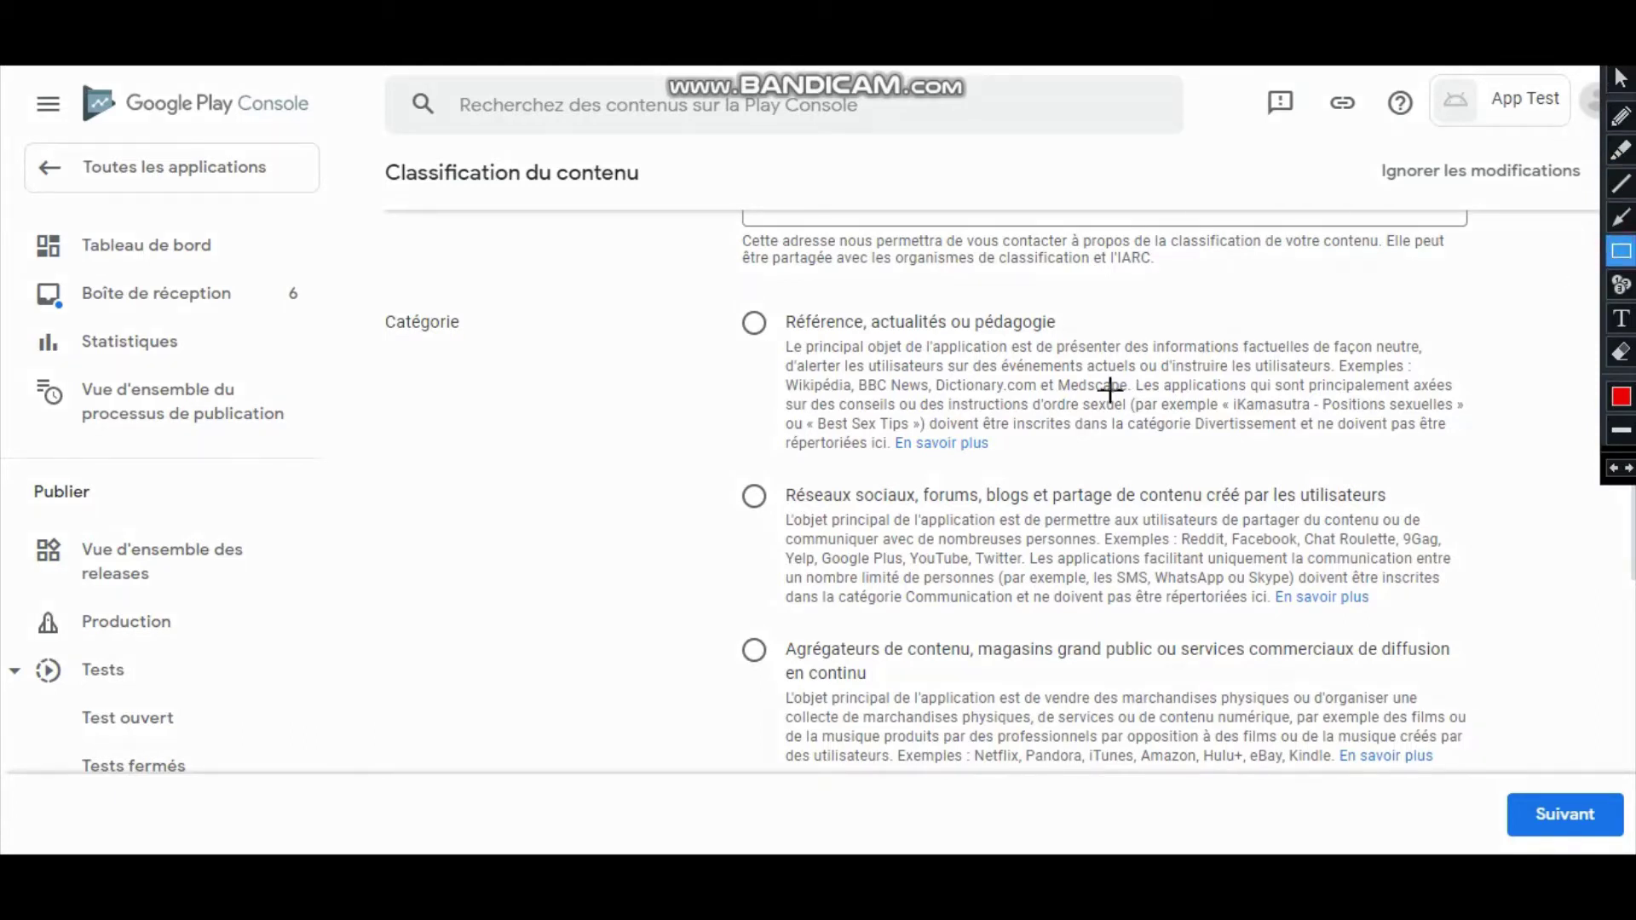
pyautogui.moveTo(377, 440); pyautogui.dragTo(673, 528)
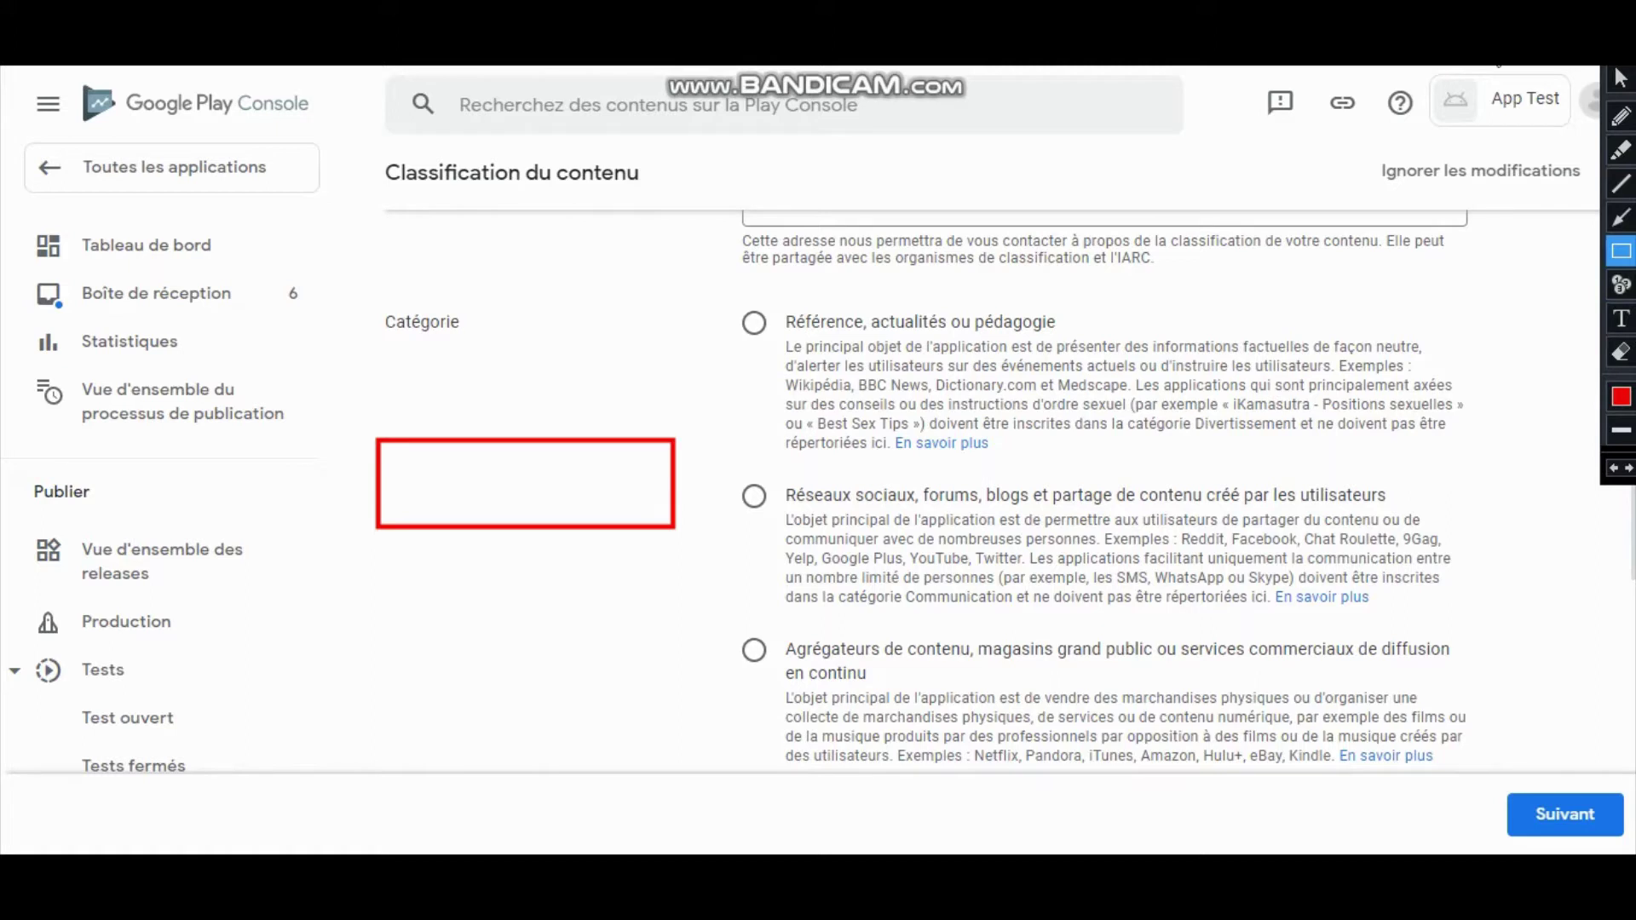
pyautogui.click(1622, 319)
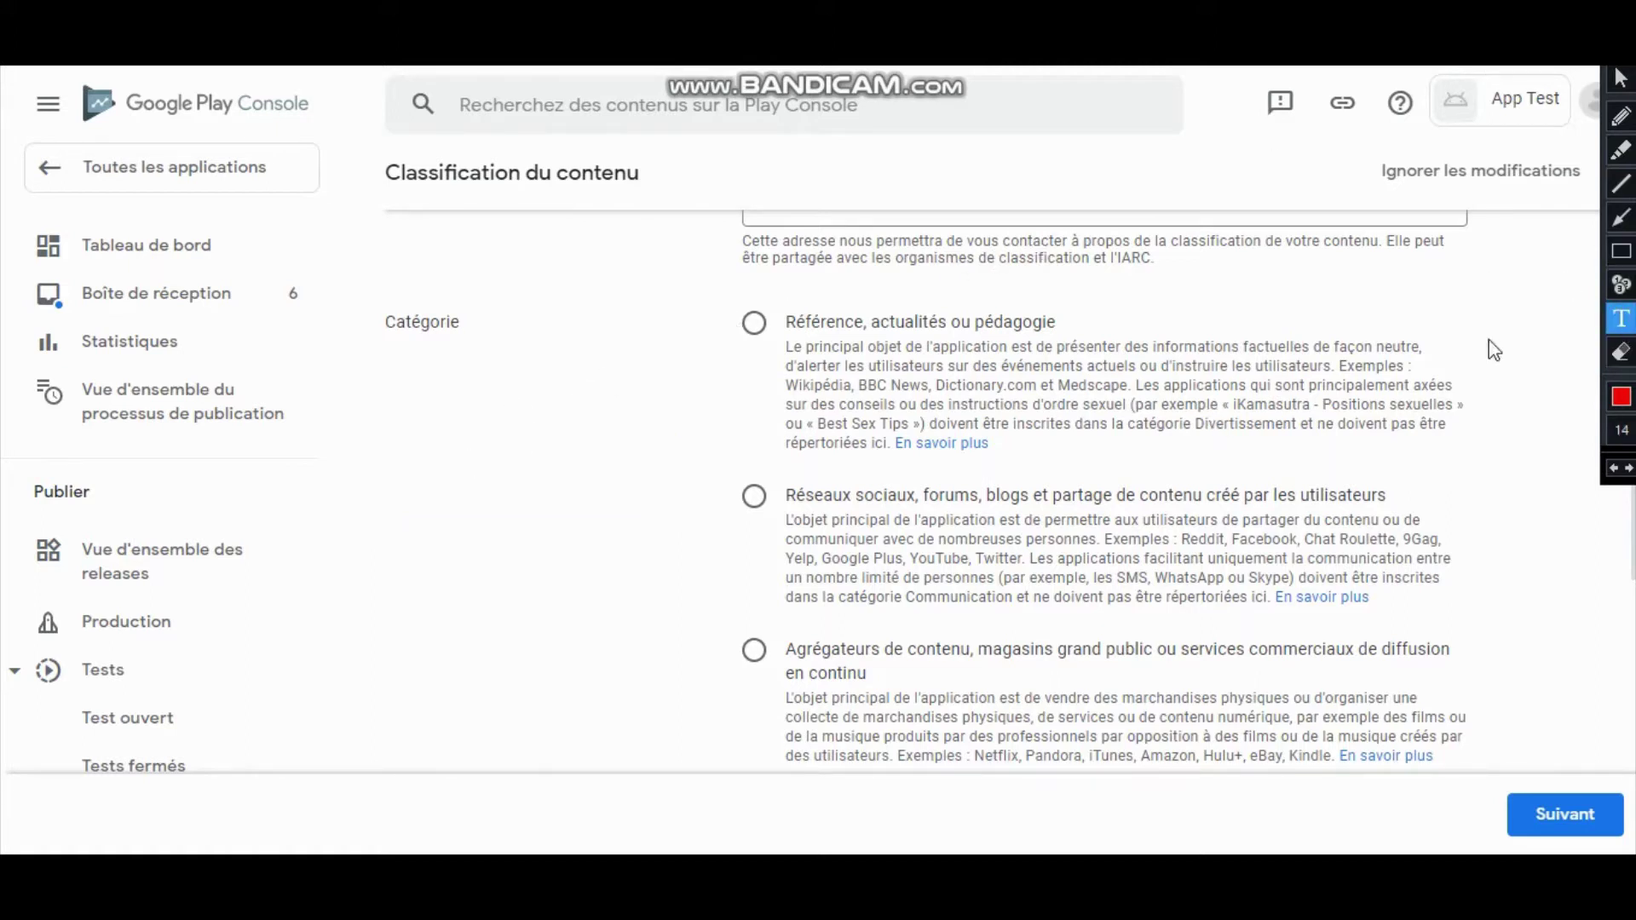
pyautogui.moveTo(417, 451); pyautogui.dragTo(478, 487)
pyautogui.write('vous')
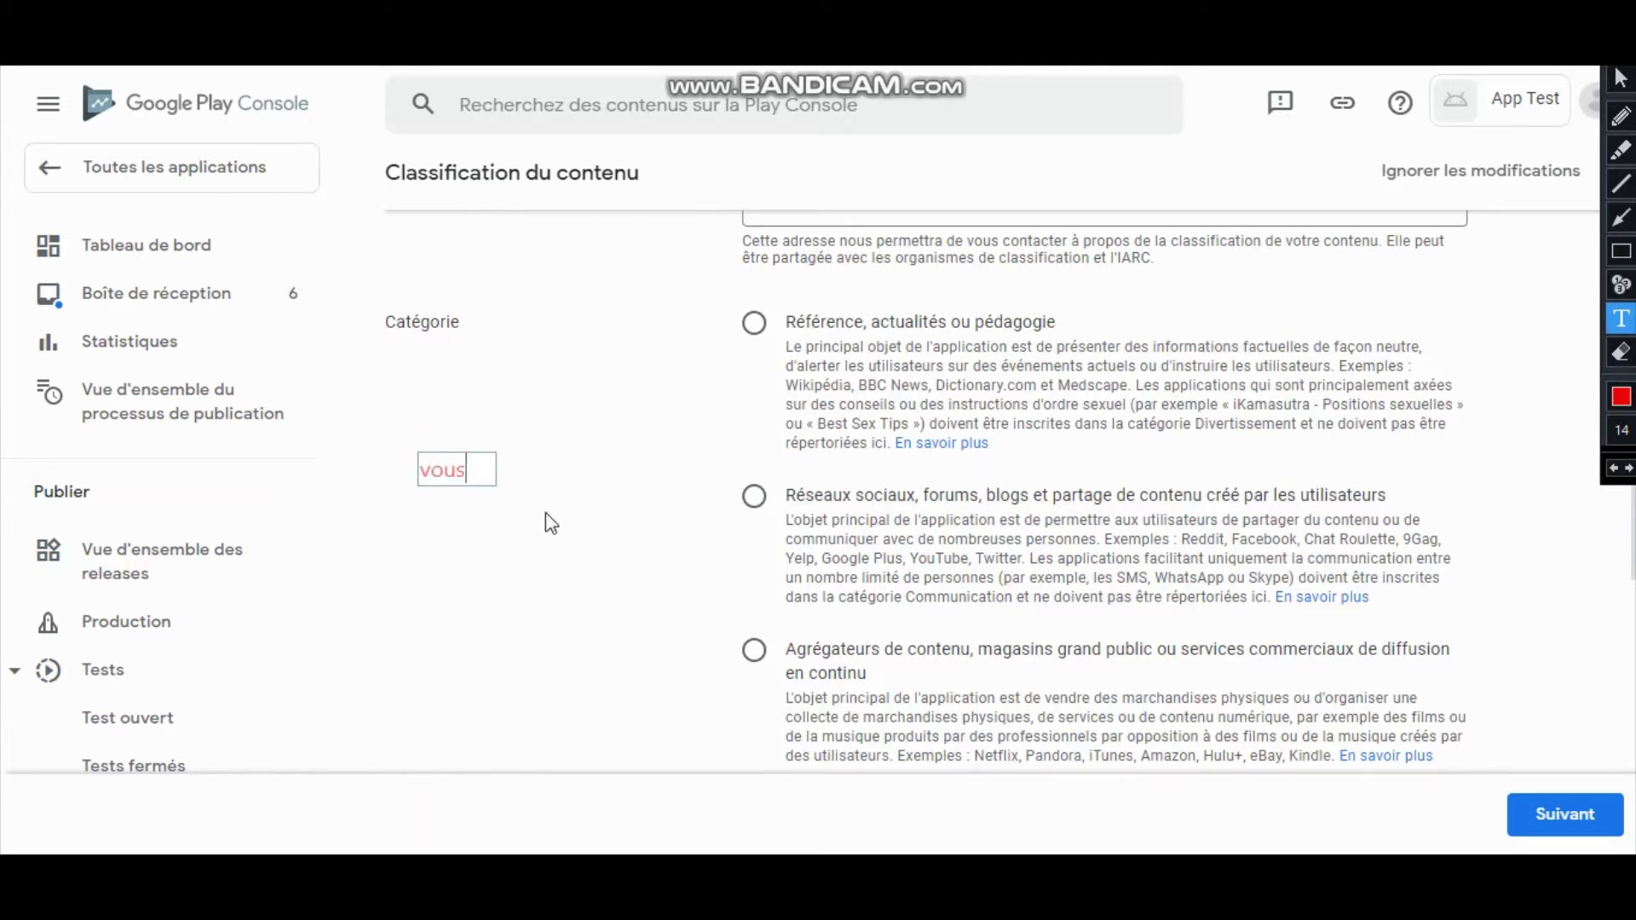
pyautogui.write(' choisis')
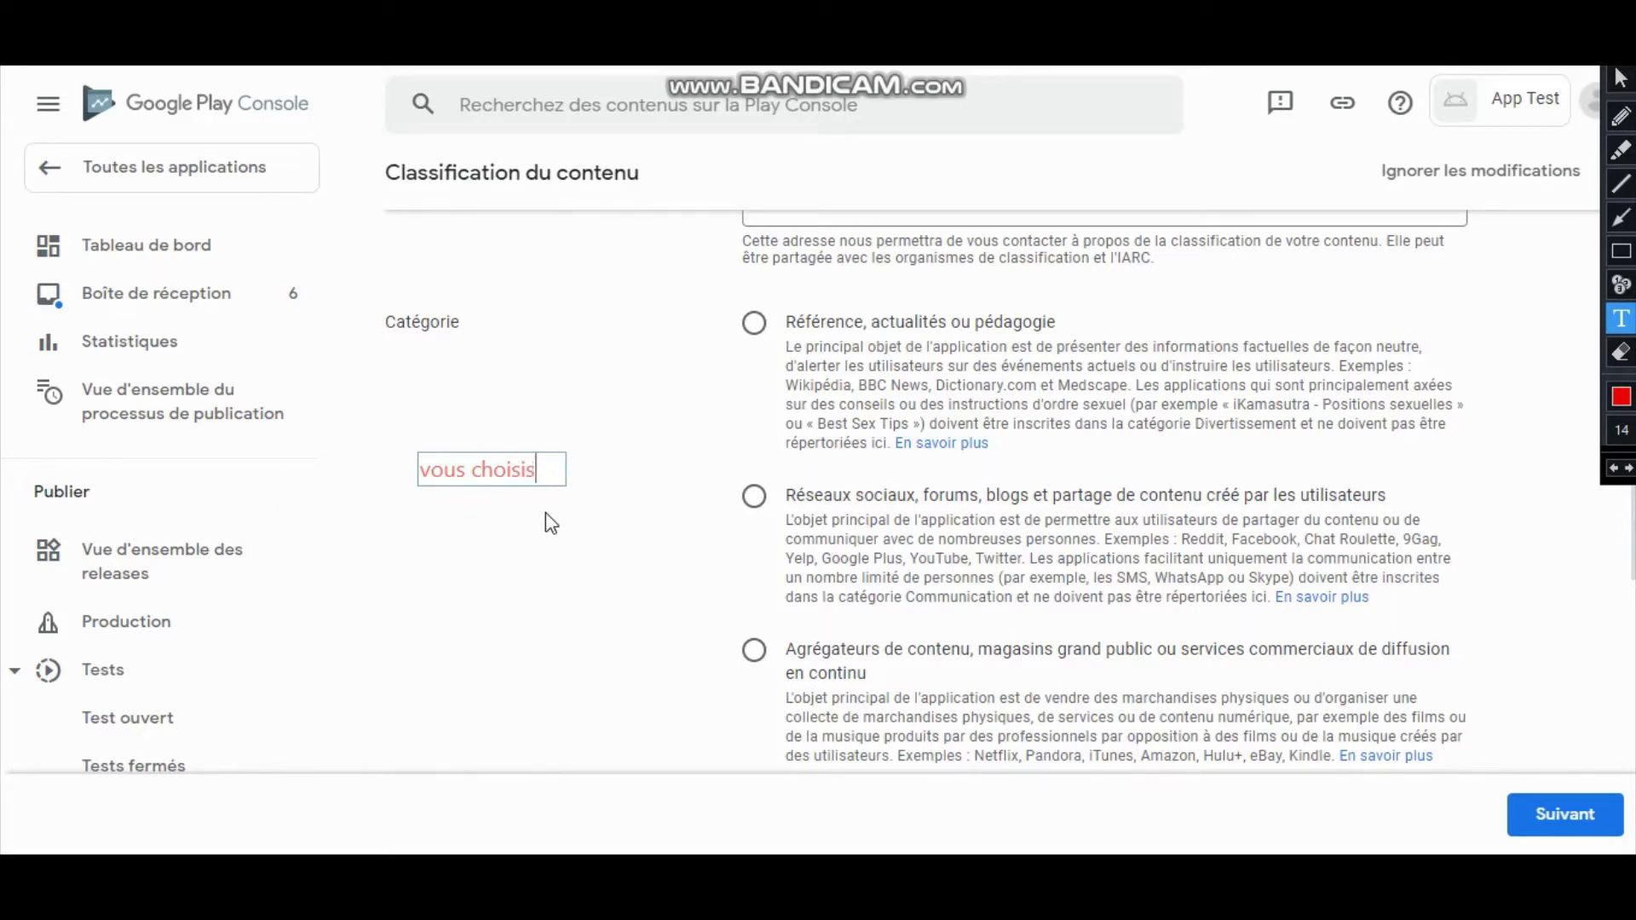
pyautogui.write('sez la ')
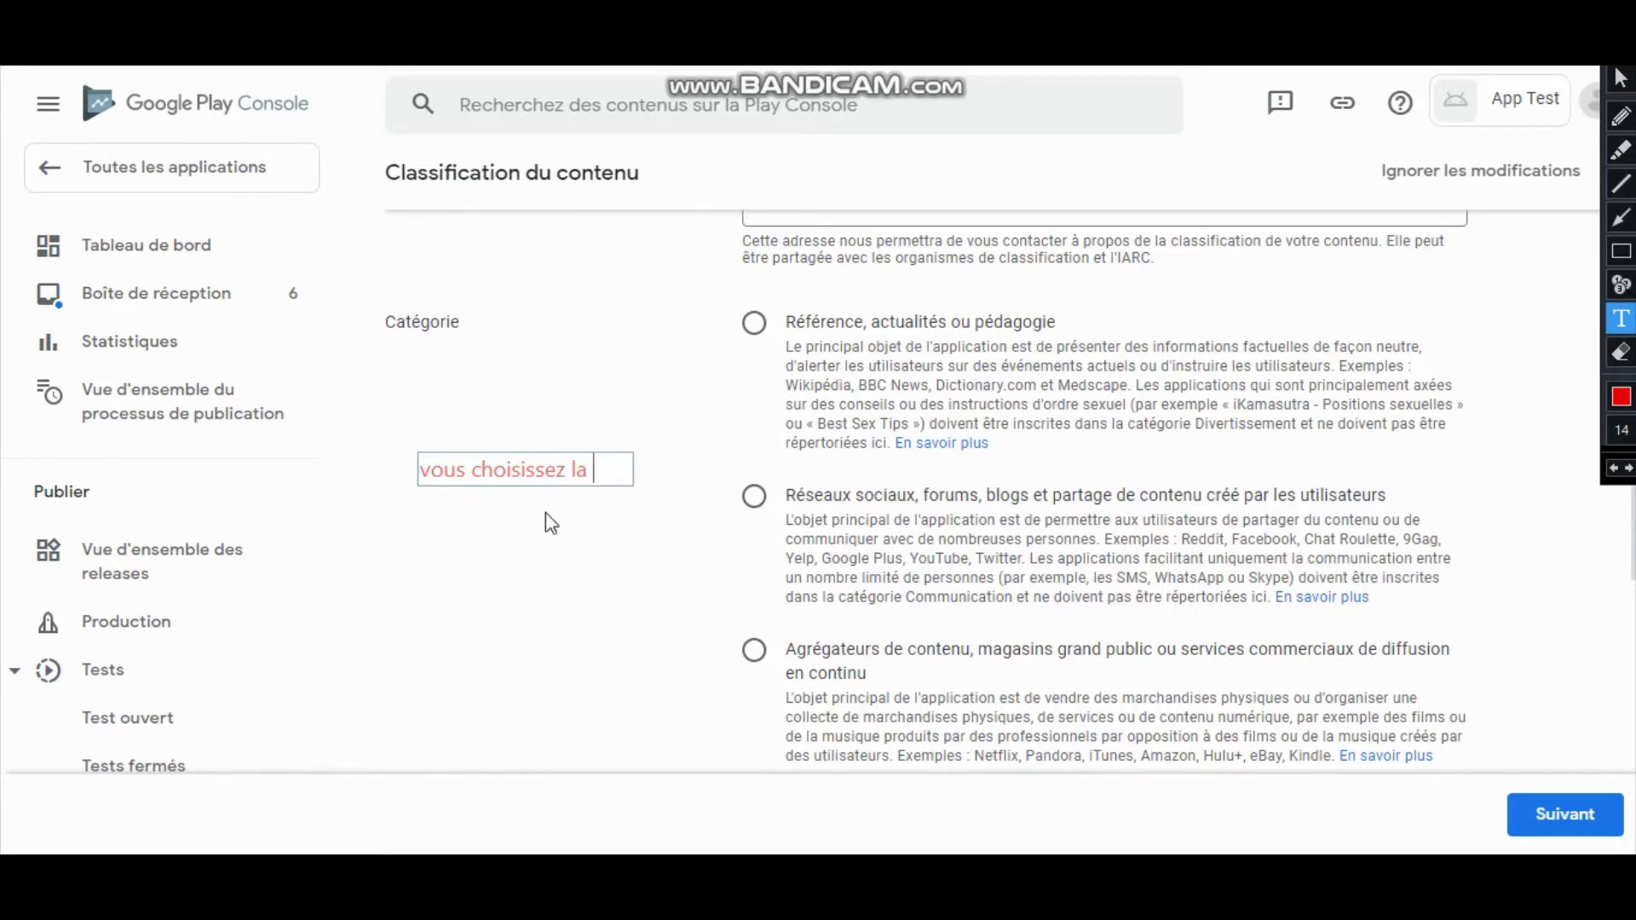
pyautogui.write('catég')
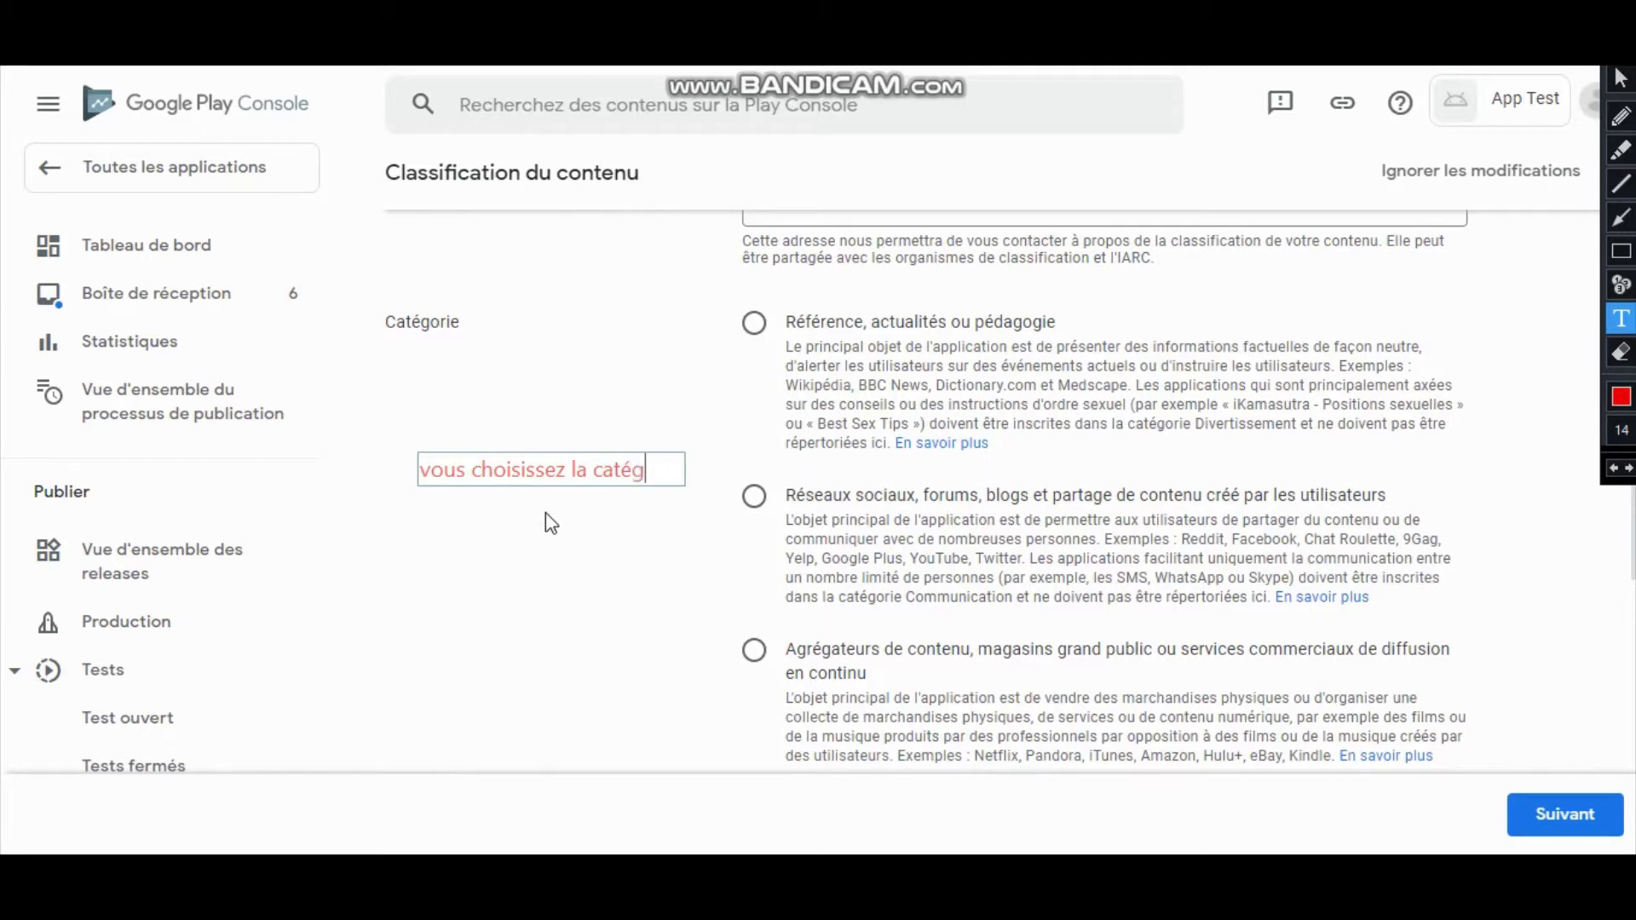
pyautogui.write('orie de')
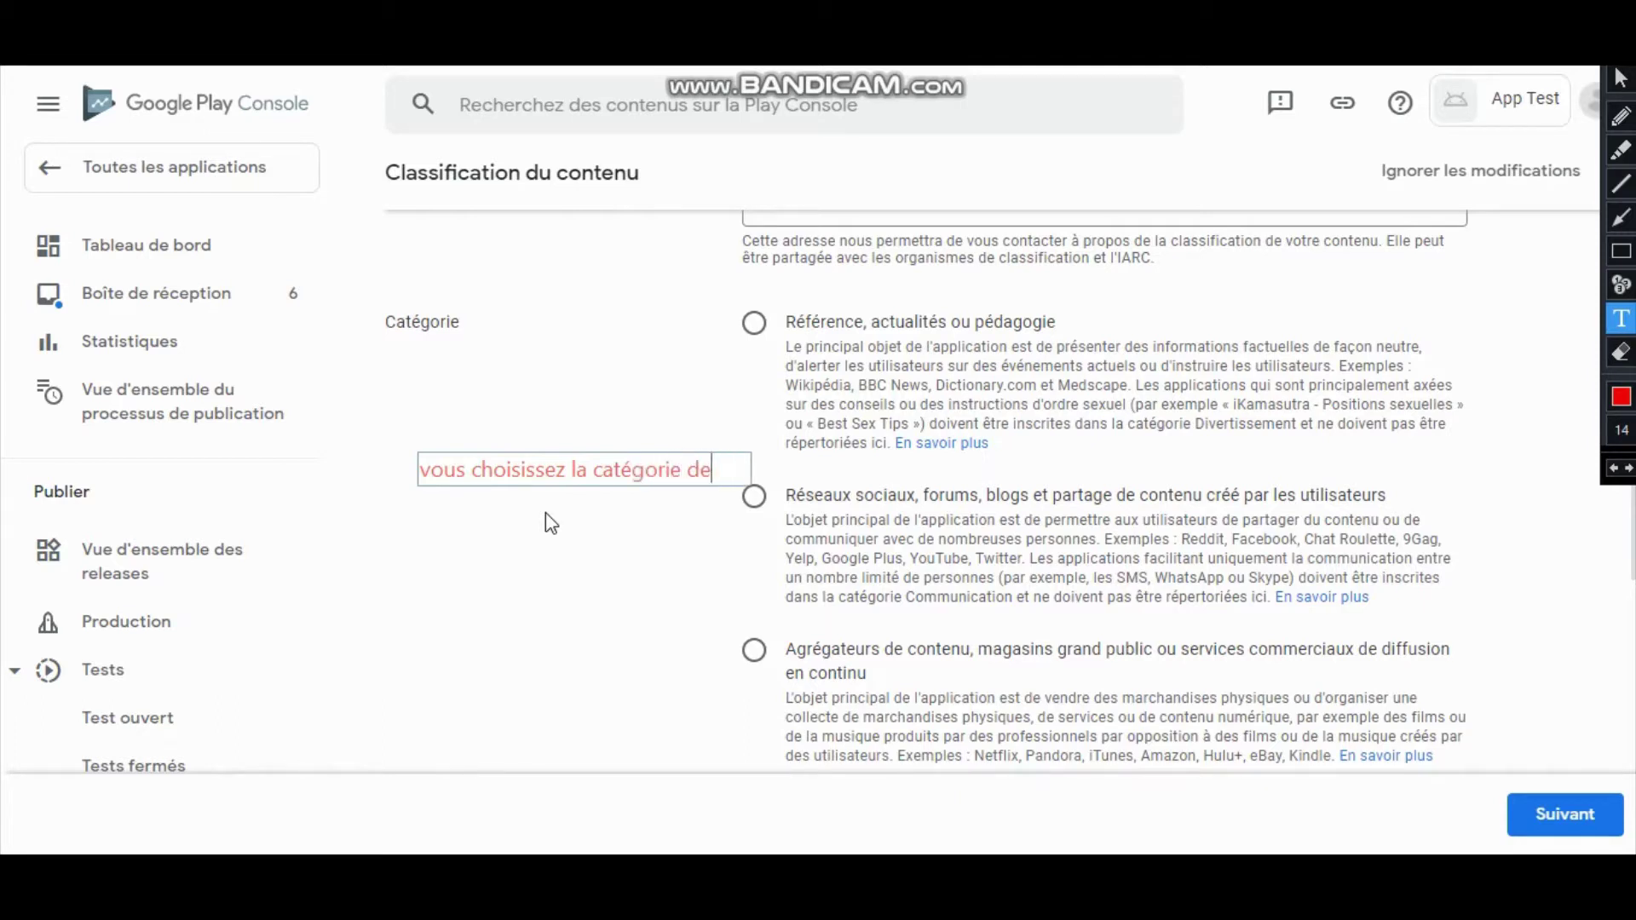
pyautogui.write(' votre app')
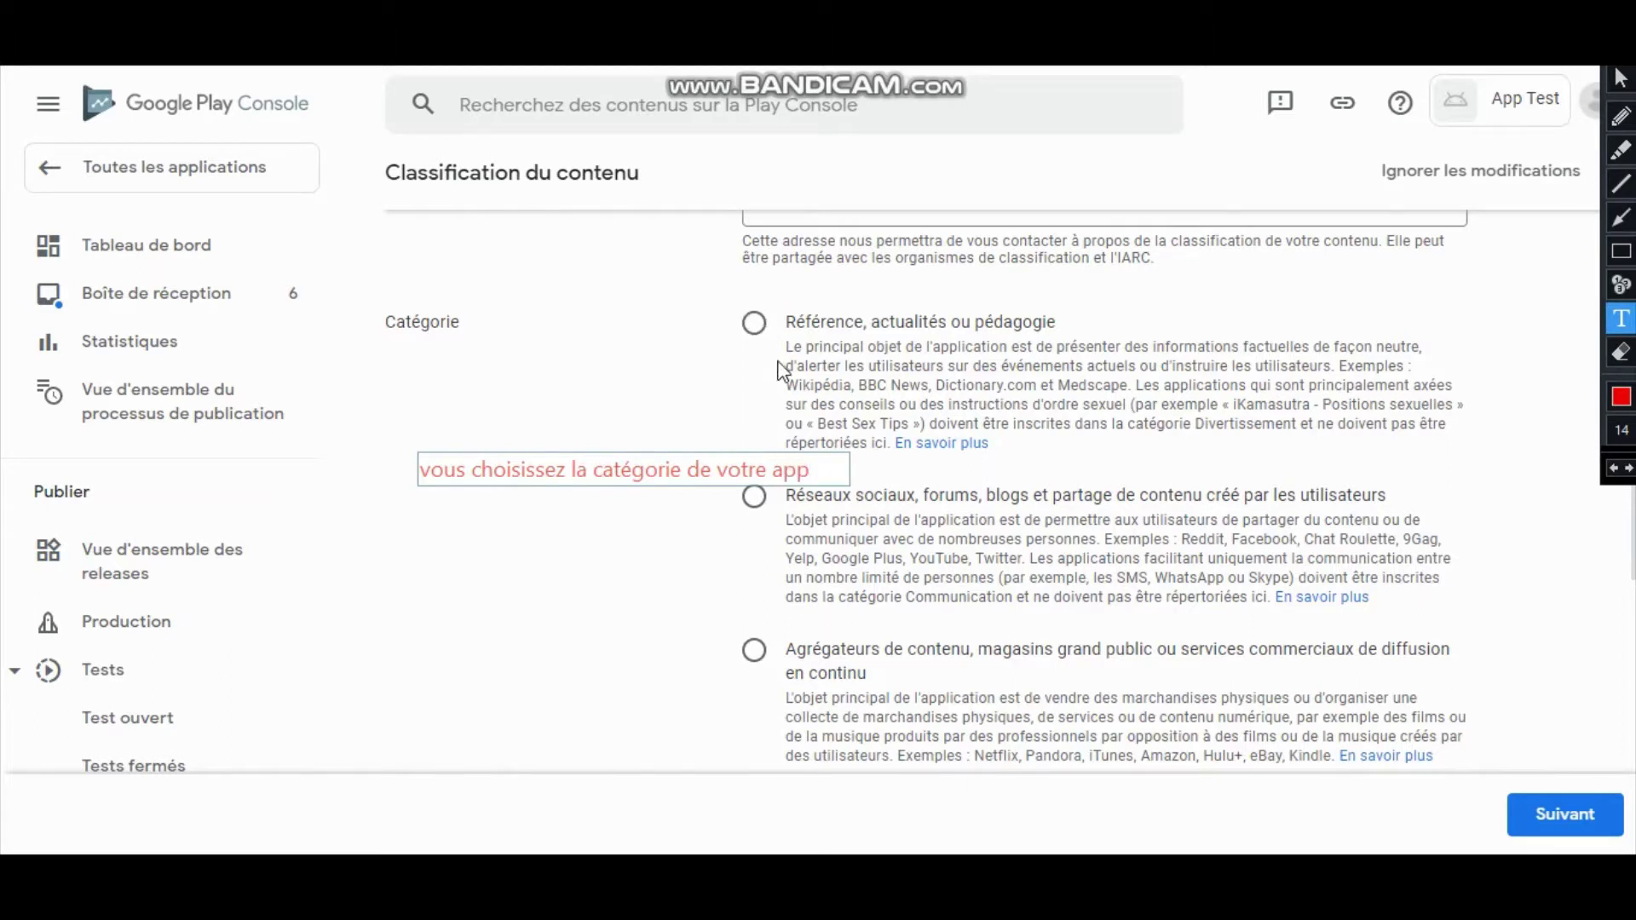
pyautogui.press('BackSpace')
pyautogui.press('BackSpace')
pyautogui.press('BackSpace')
pyautogui.press('BackSpace')
pyautogui.press('BackSpace')
pyautogui.press('BackSpace')
pyautogui.press('BackSpace')
pyautogui.press('BackSpace')
pyautogui.press('BackSpace')
pyautogui.press('BackSpace')
pyautogui.press('BackSpace')
pyautogui.press('BackSpace')
pyautogui.press('BackSpace')
pyautogui.press('BackSpace')
pyautogui.press('BackSpace')
pyautogui.press('BackSpace')
pyautogui.press('BackSpace')
pyautogui.press('BackSpace')
pyautogui.press('BackSpace')
pyautogui.press('BackSpace')
pyautogui.press('BackSpace')
pyautogui.press('BackSpace')
pyautogui.press('BackSpace')
pyautogui.press('BackSpace')
pyautogui.press('BackSpace')
pyautogui.press('BackSpace')
pyautogui.press('BackSpace')
pyautogui.press('BackSpace')
pyautogui.press('BackSpace')
pyautogui.press('BackSpace')
pyautogui.press('BackSpace')
pyautogui.press('BackSpace')
pyautogui.press('BackSpace')
pyautogui.press('BackSpace')
pyautogui.press('BackSpace')
pyautogui.press('BackSpace')
pyautogui.press('BackSpace')
pyautogui.press('BackSpace')
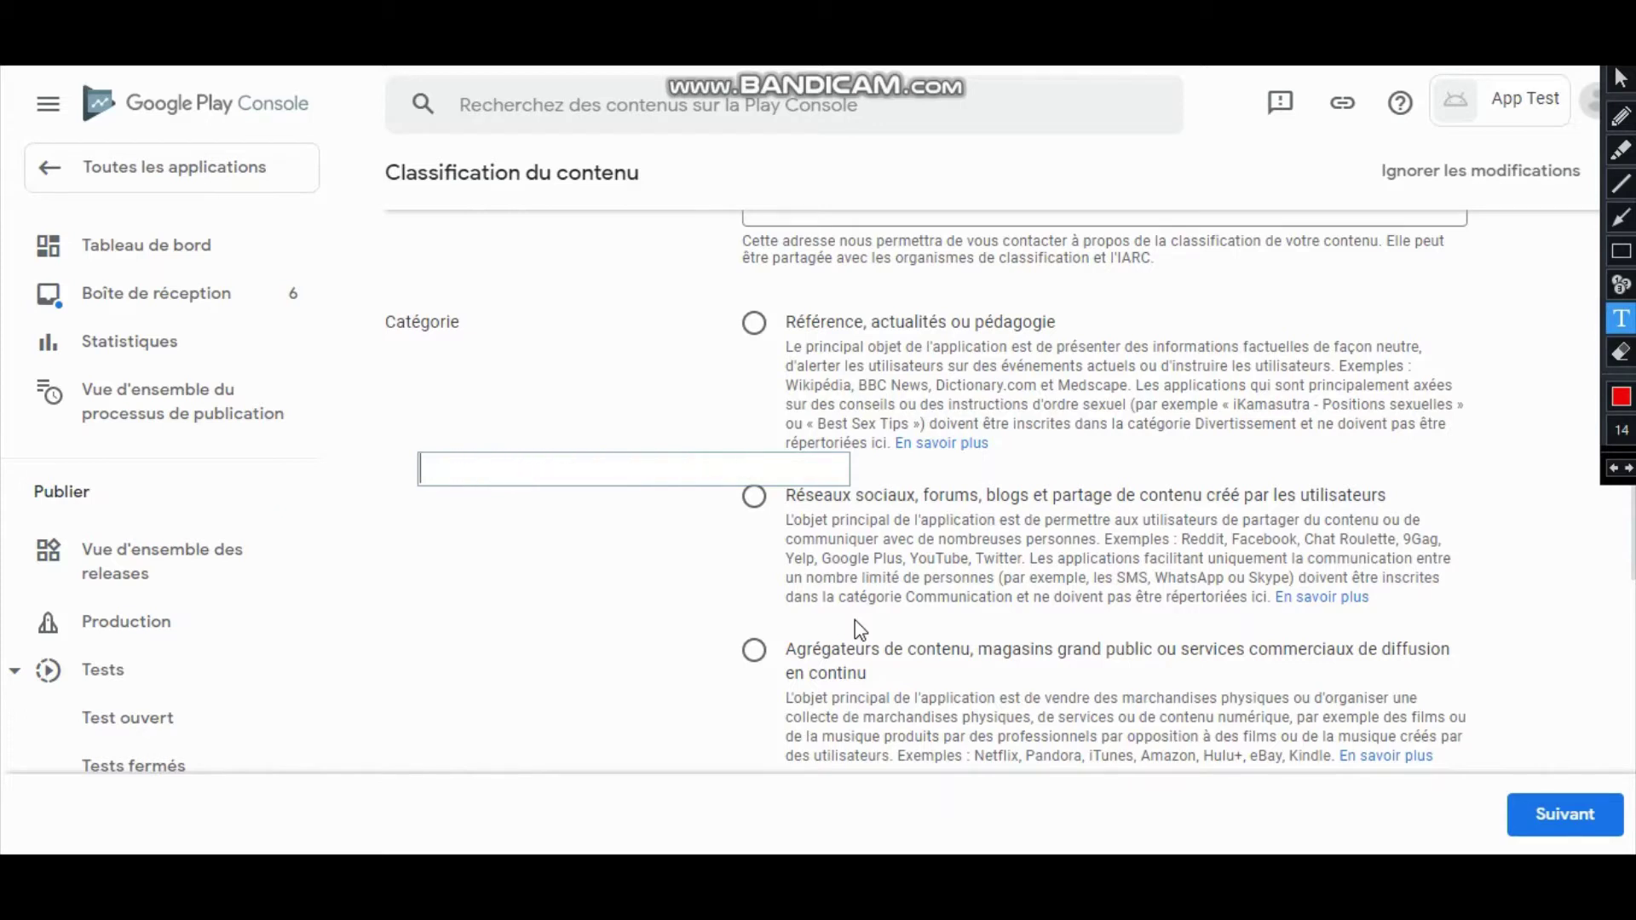
pyautogui.press('Escape')
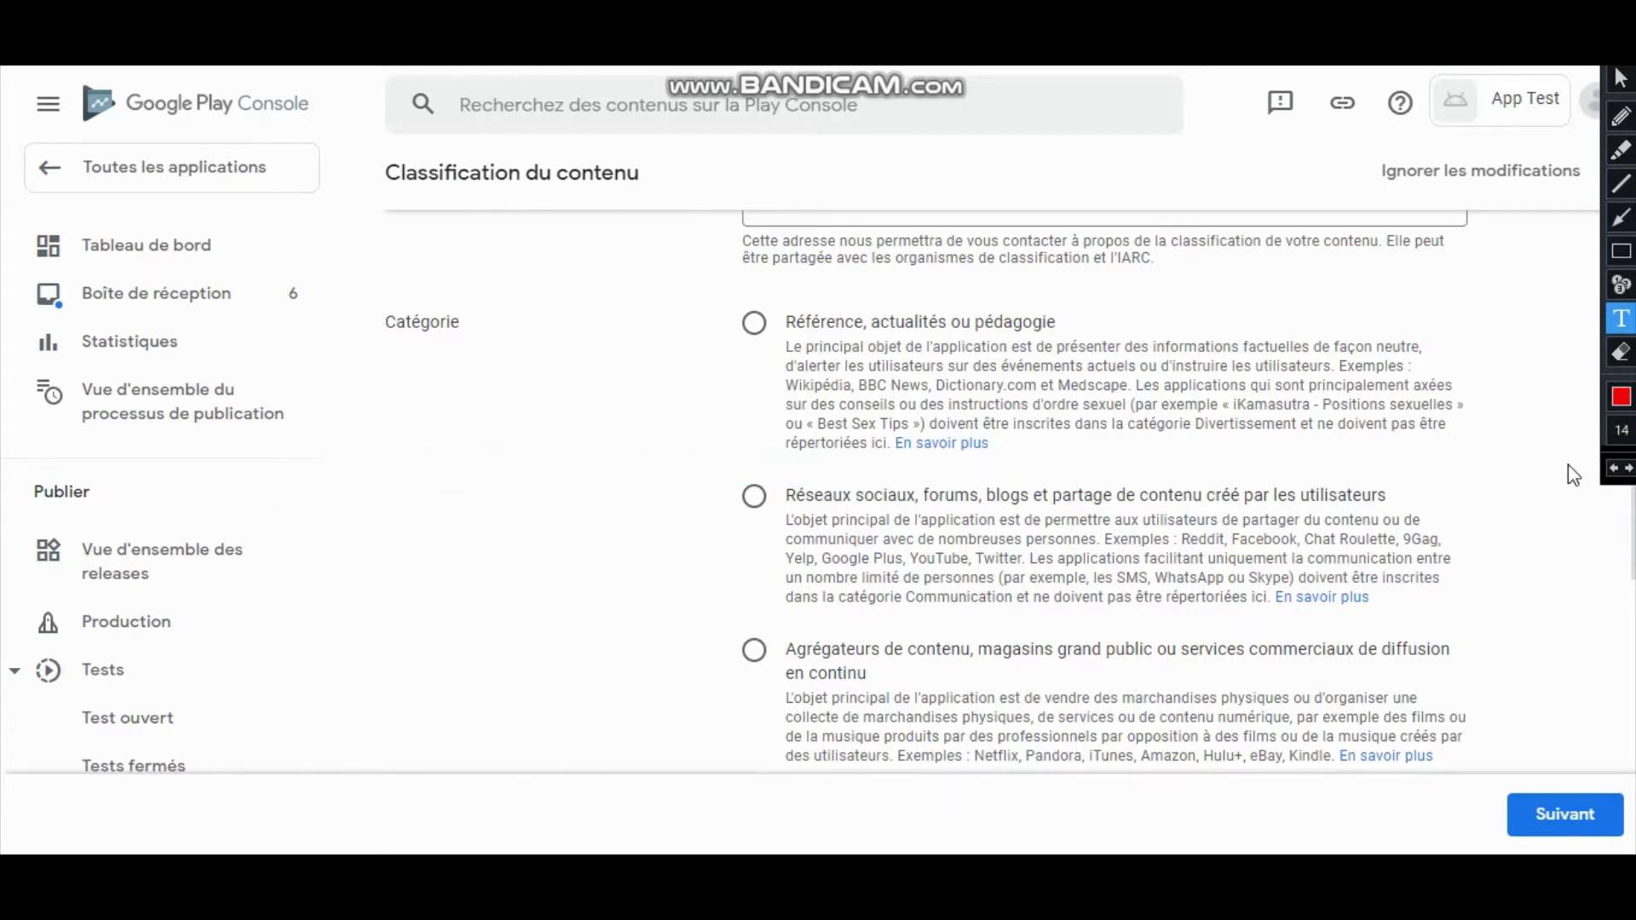
pyautogui.click(1602, 72)
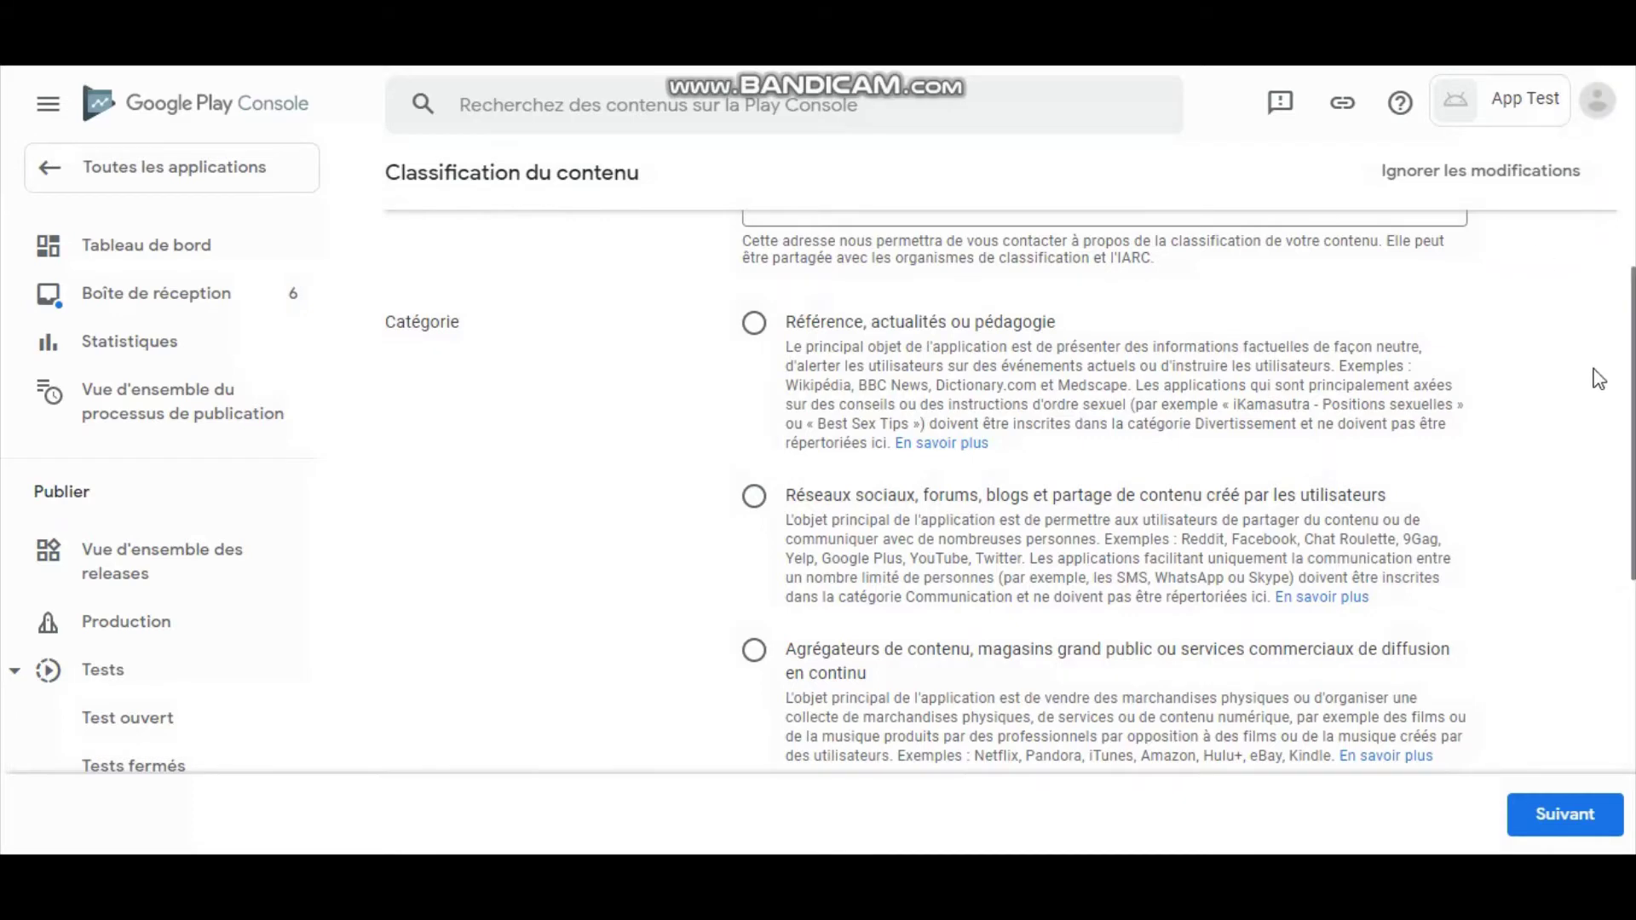
# - Continue to the Divertissement questionnaire and answer Non to the Violence and Peur questions
pyautogui.scroll(-6, 1632, 400)
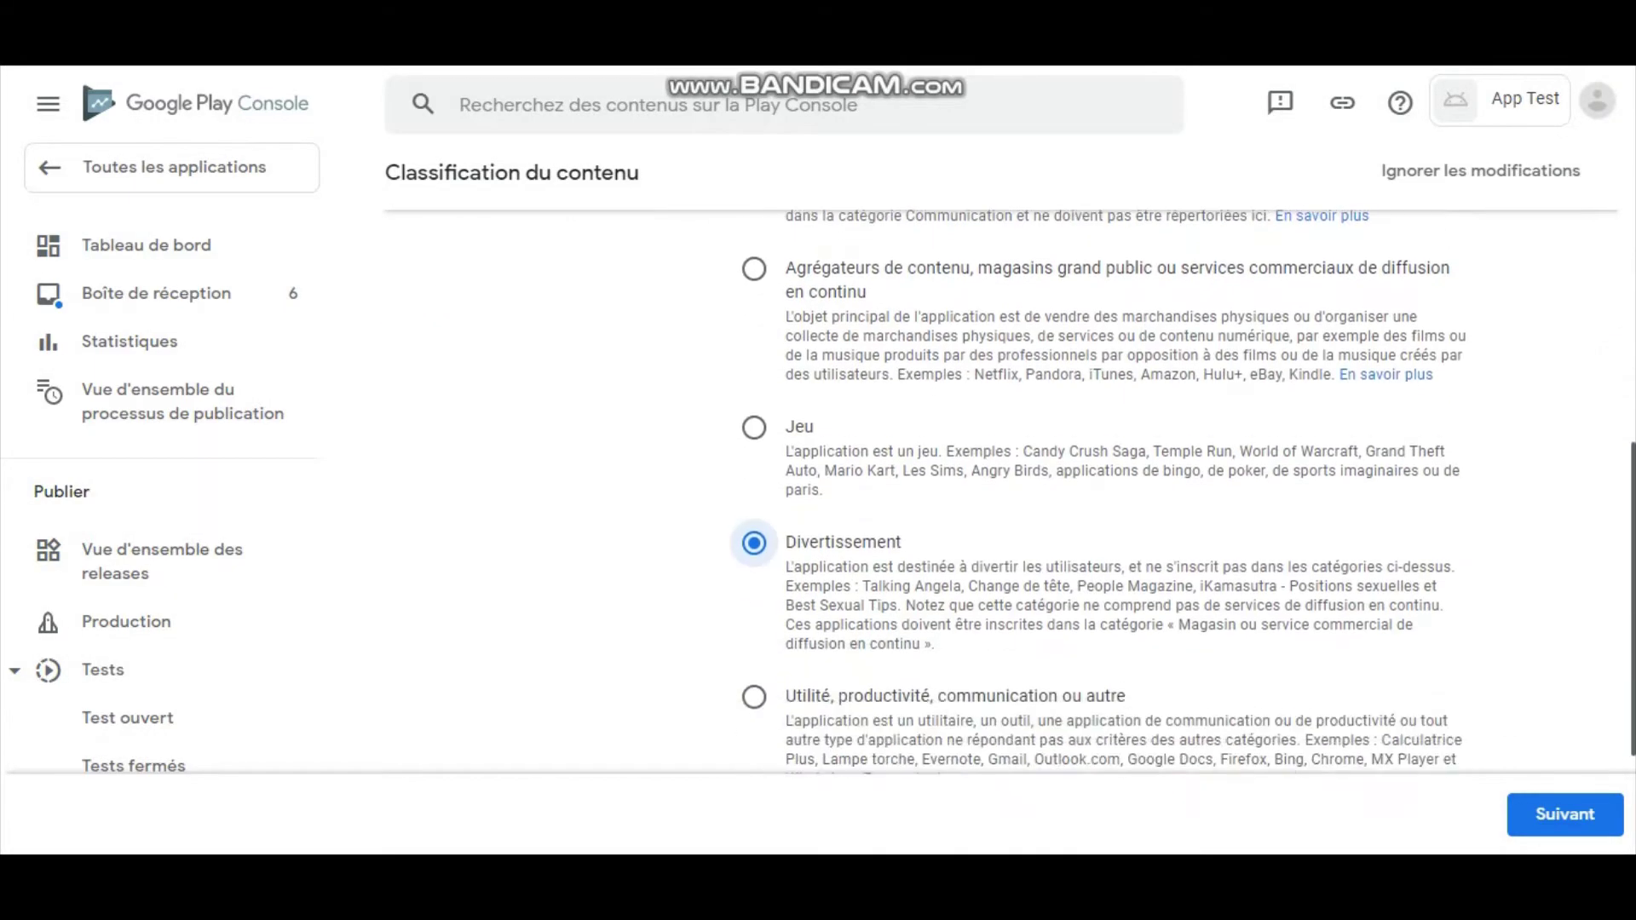
pyautogui.click(1572, 818)
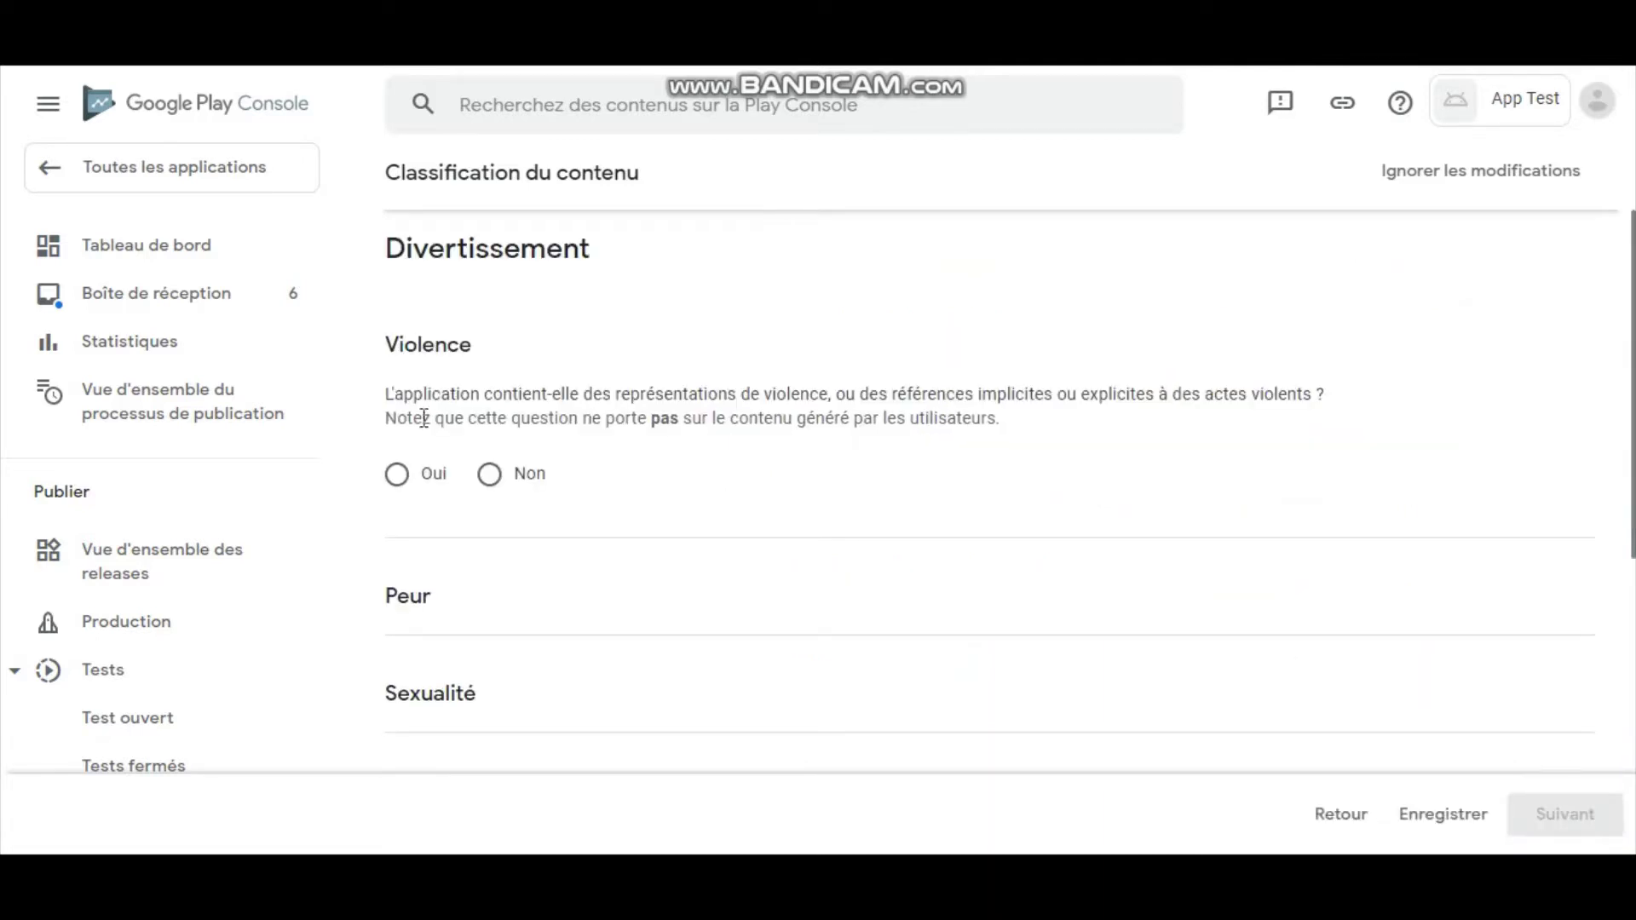
pyautogui.click(490, 479)
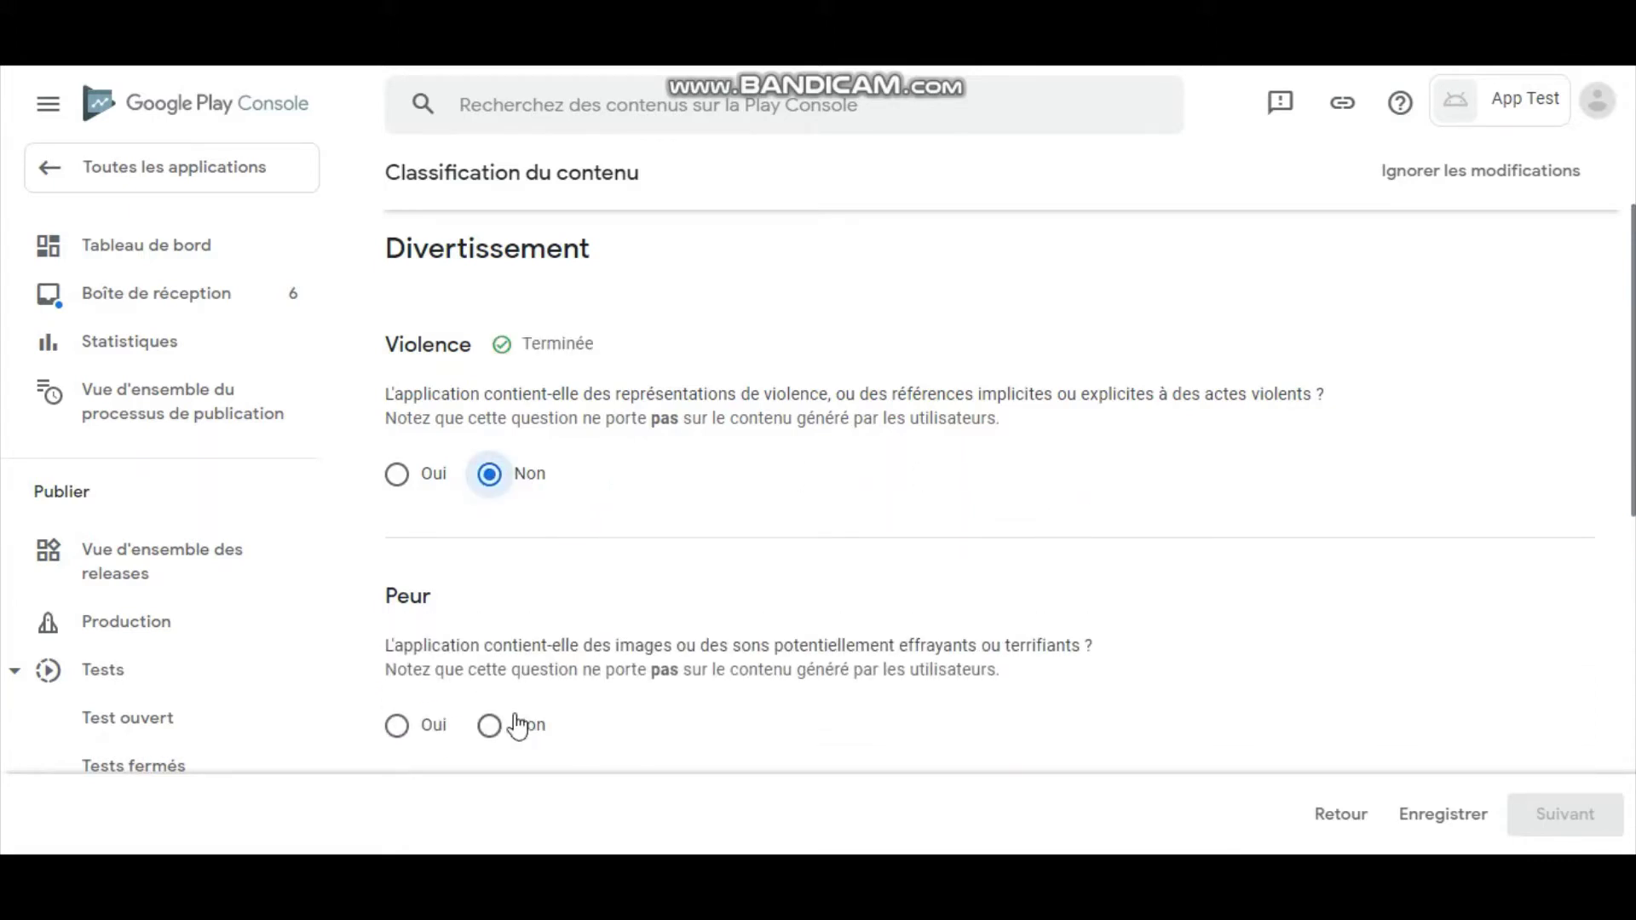
pyautogui.click(484, 729)
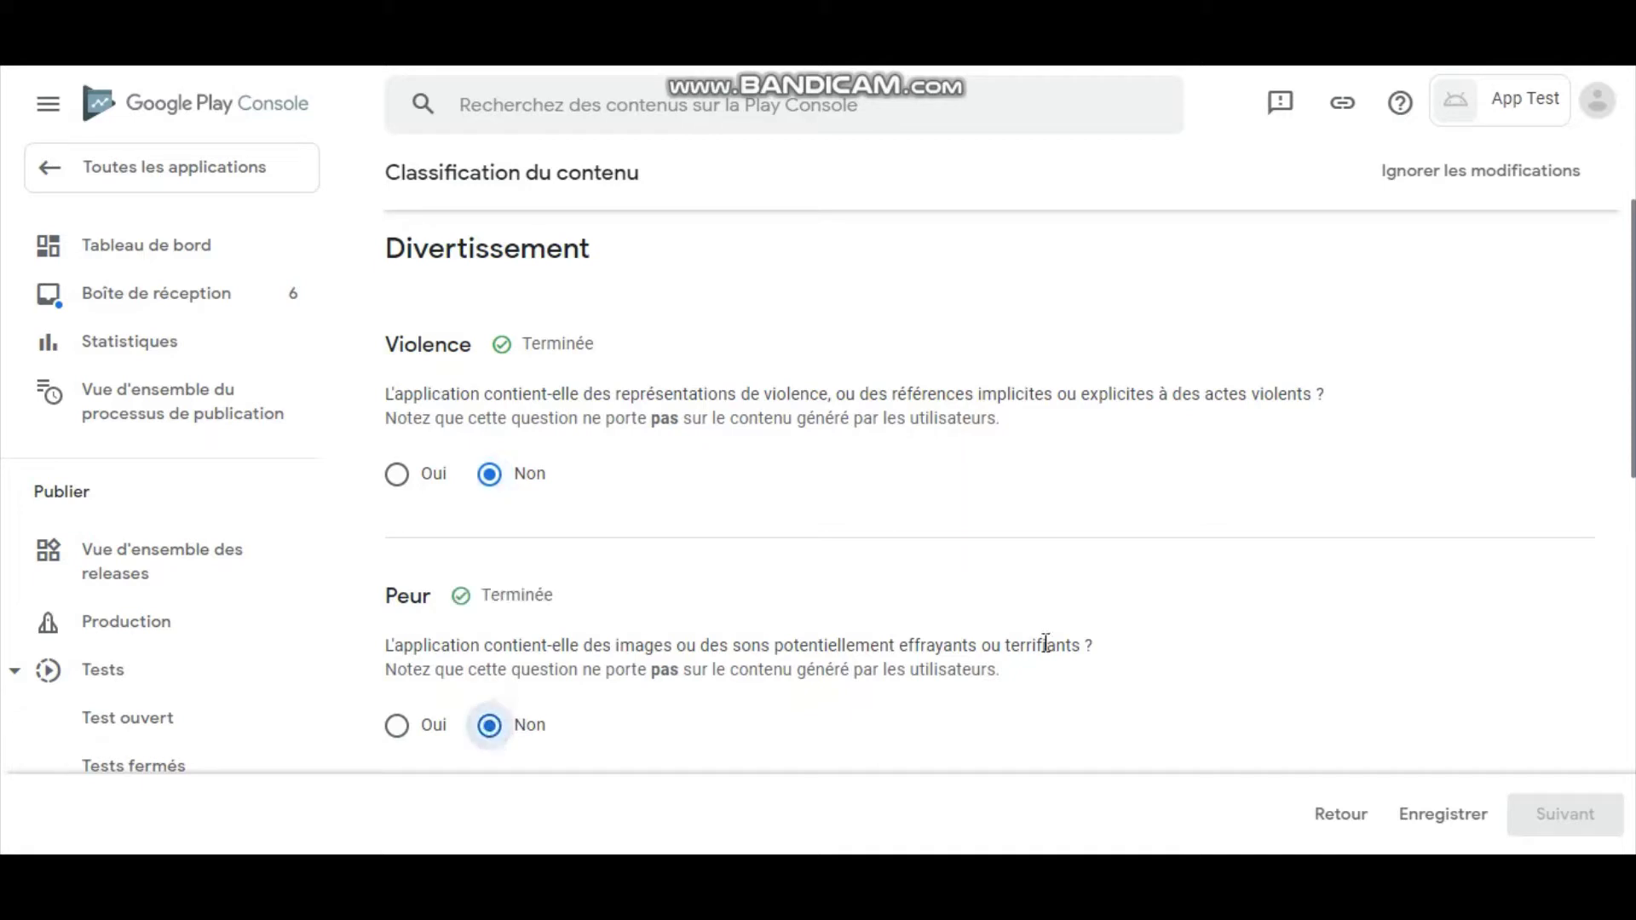
# - Answer Non to the Sexualité question and to the question on simulated or real gambling and cash winnings
pyautogui.scroll(-3, 1630, 409)
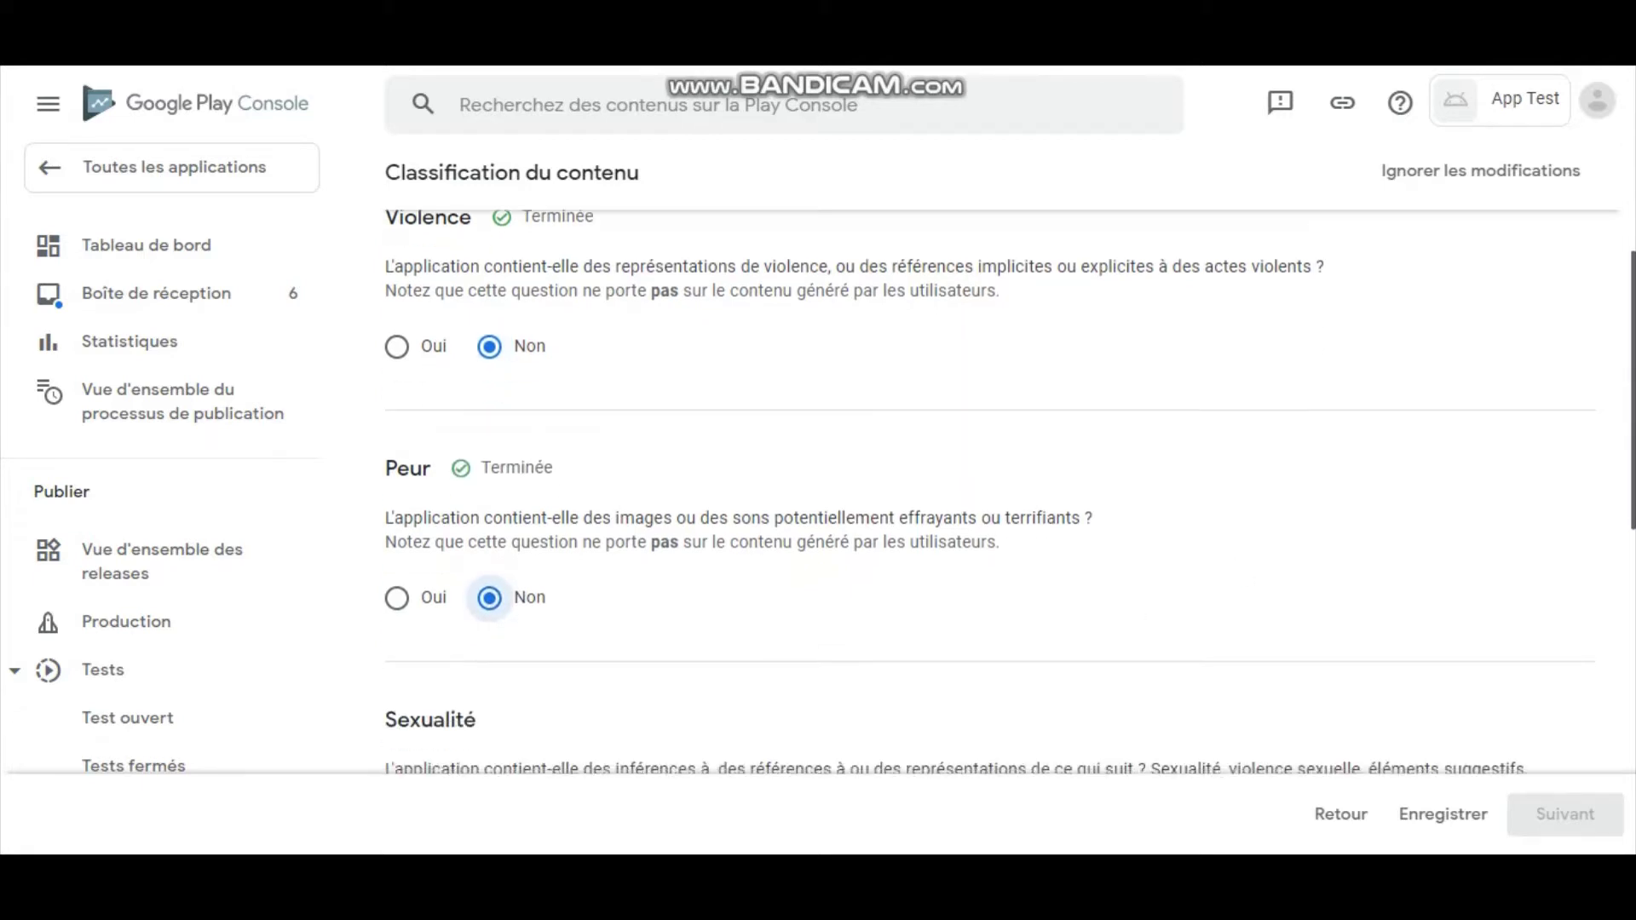
pyautogui.scroll(-1, 1403, 623)
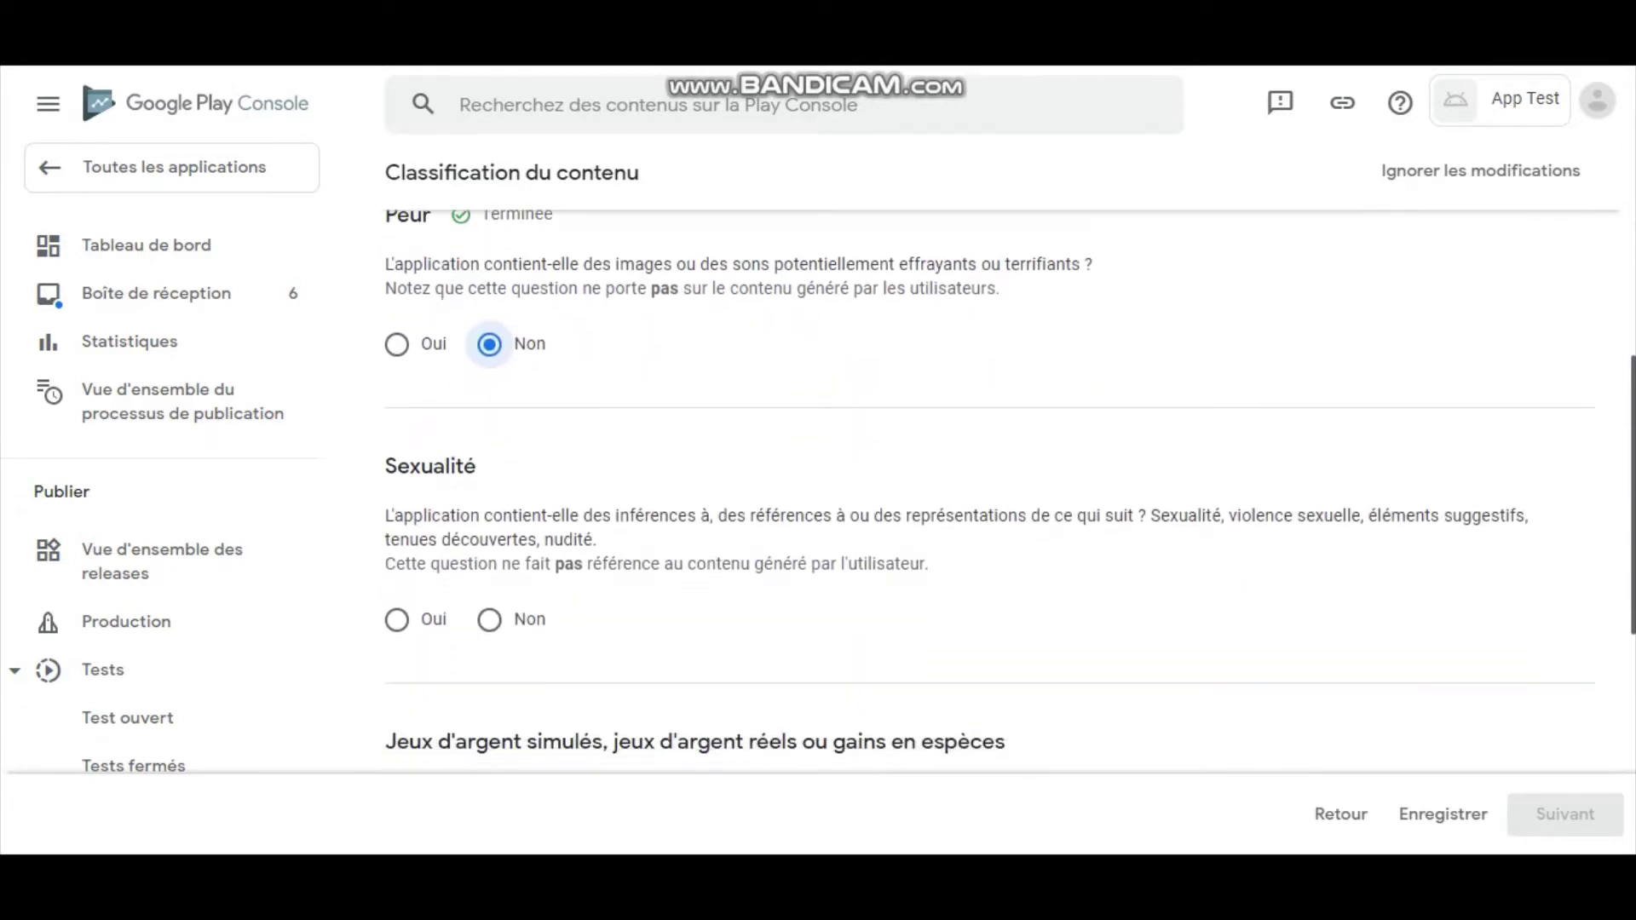
pyautogui.click(490, 622)
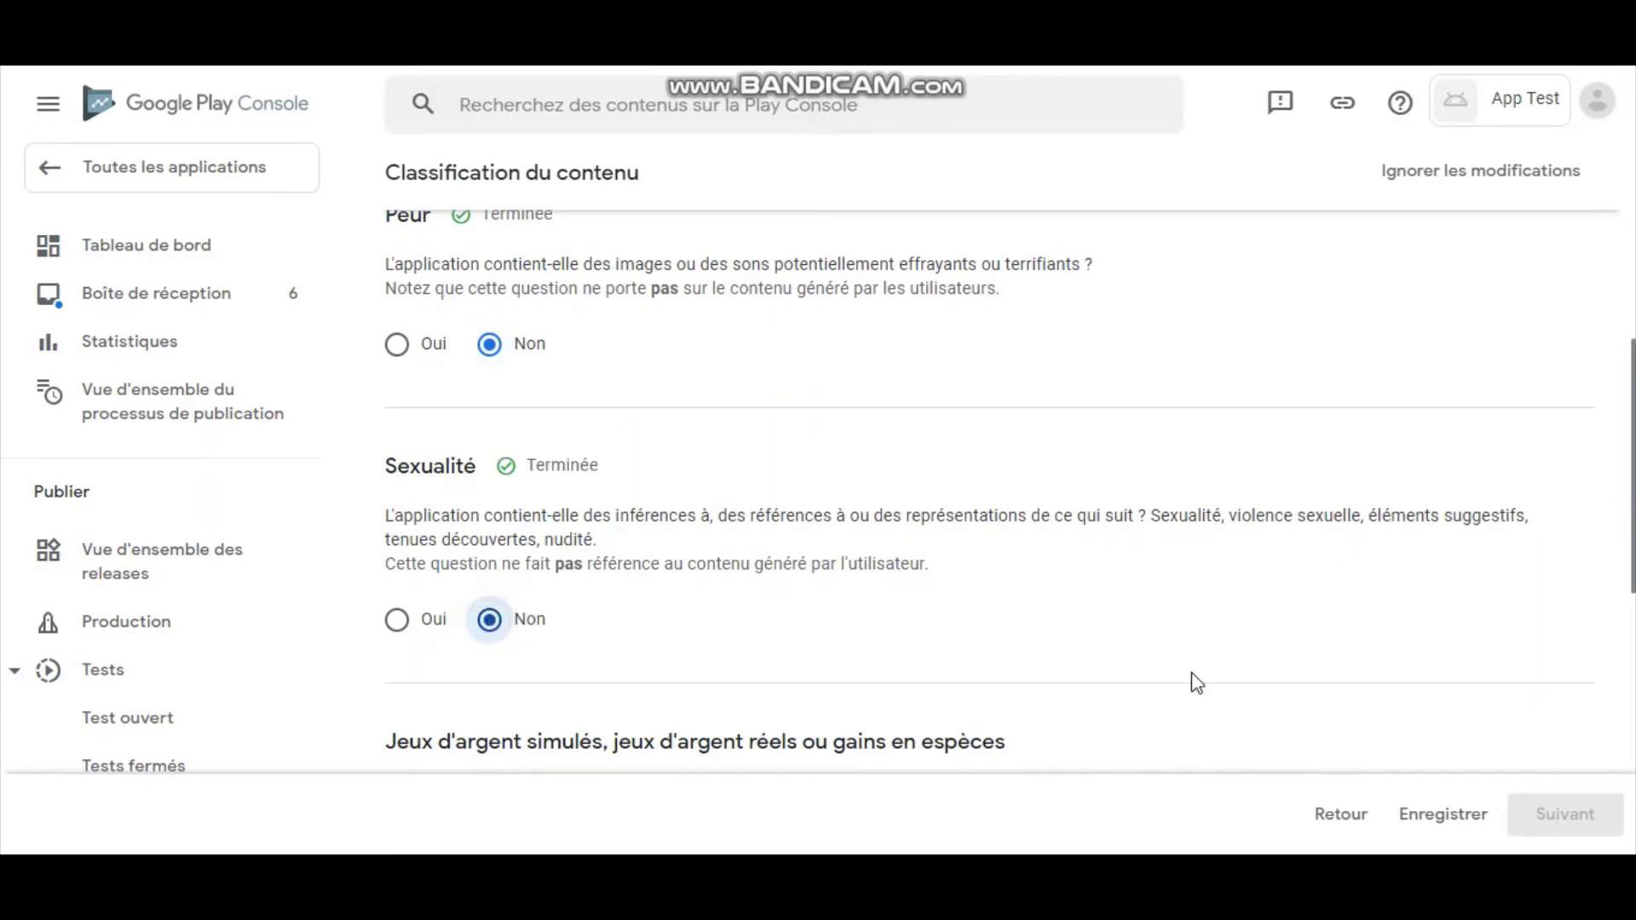
pyautogui.scroll(-3, 1010, 492)
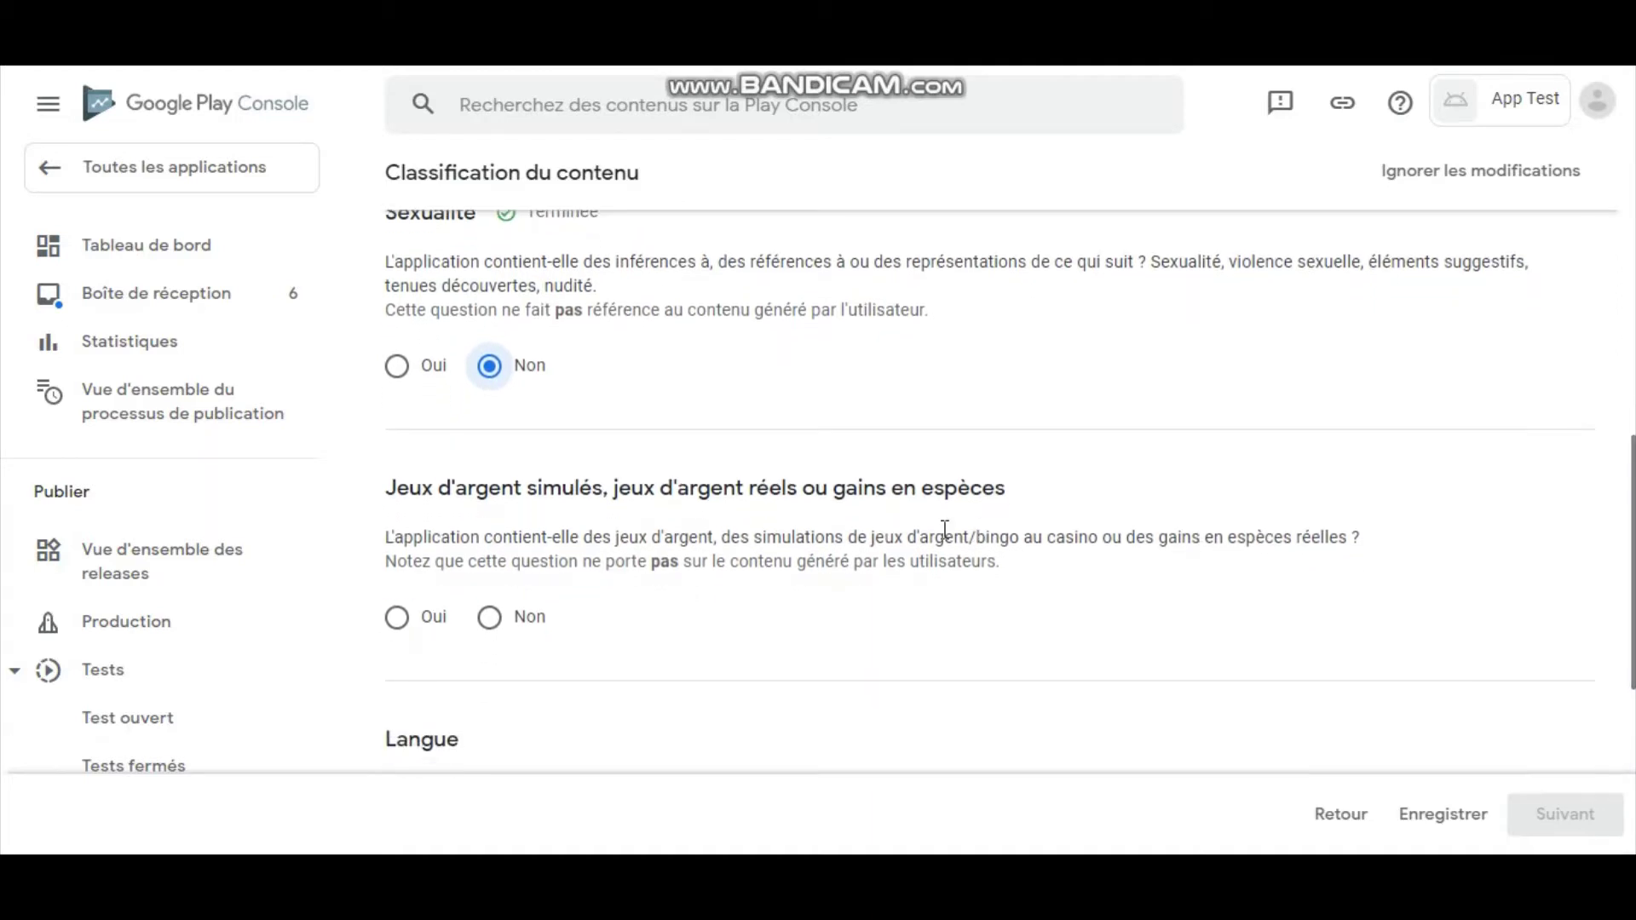
pyautogui.click(489, 617)
# - Answer Non to the Langue and Substances réglementées questions
pyautogui.scroll(-3, 1632, 530)
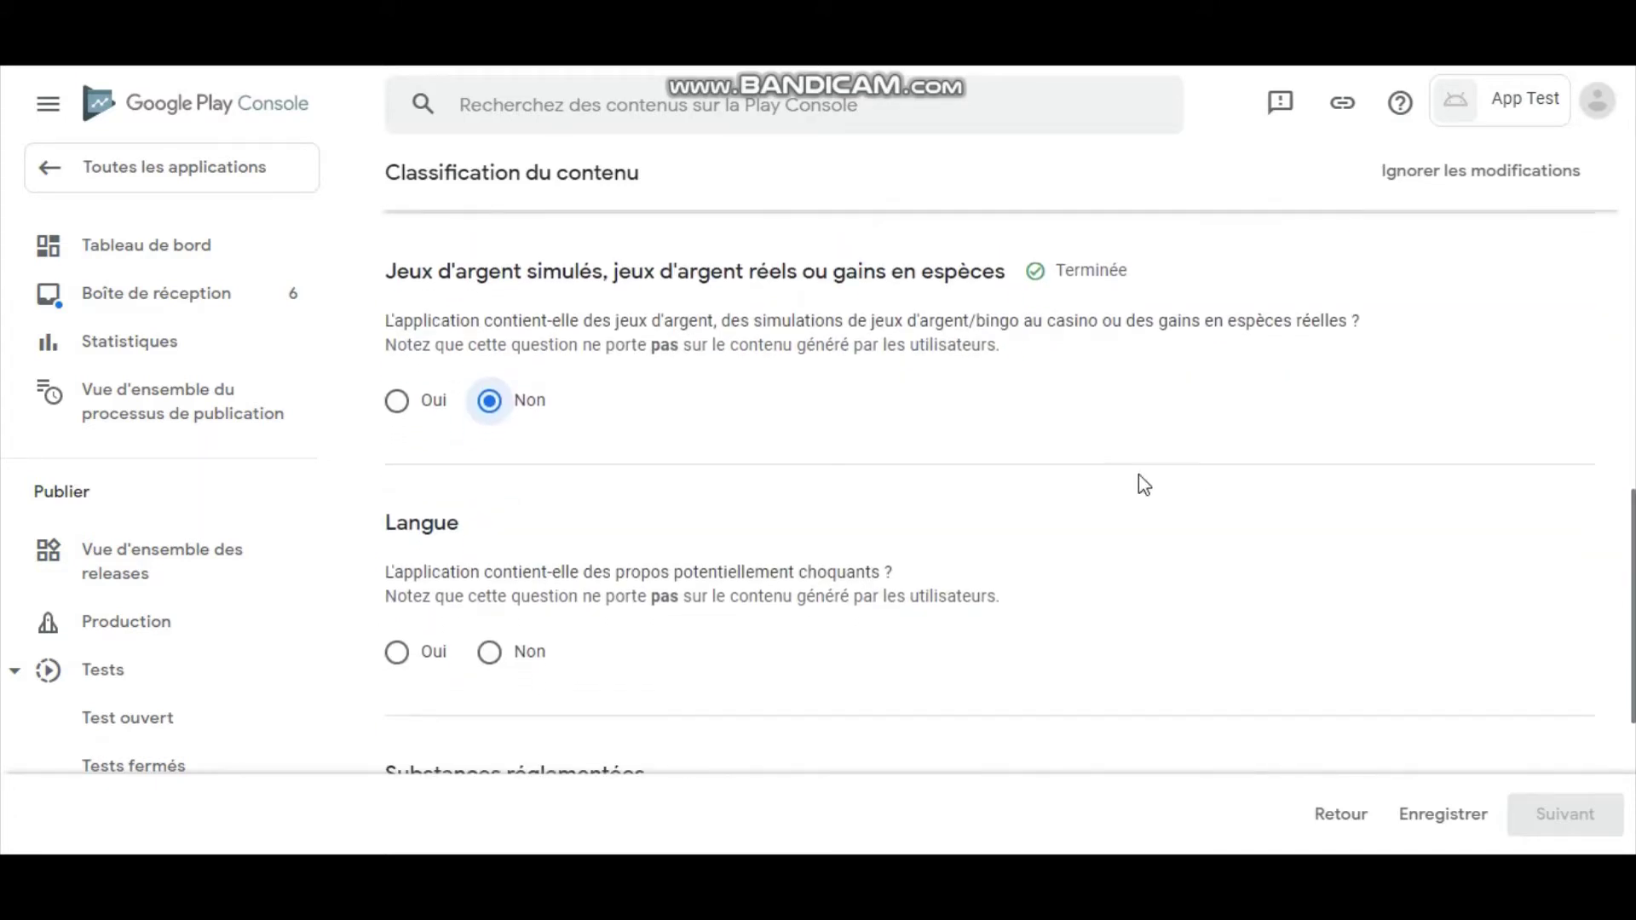
pyautogui.click(489, 653)
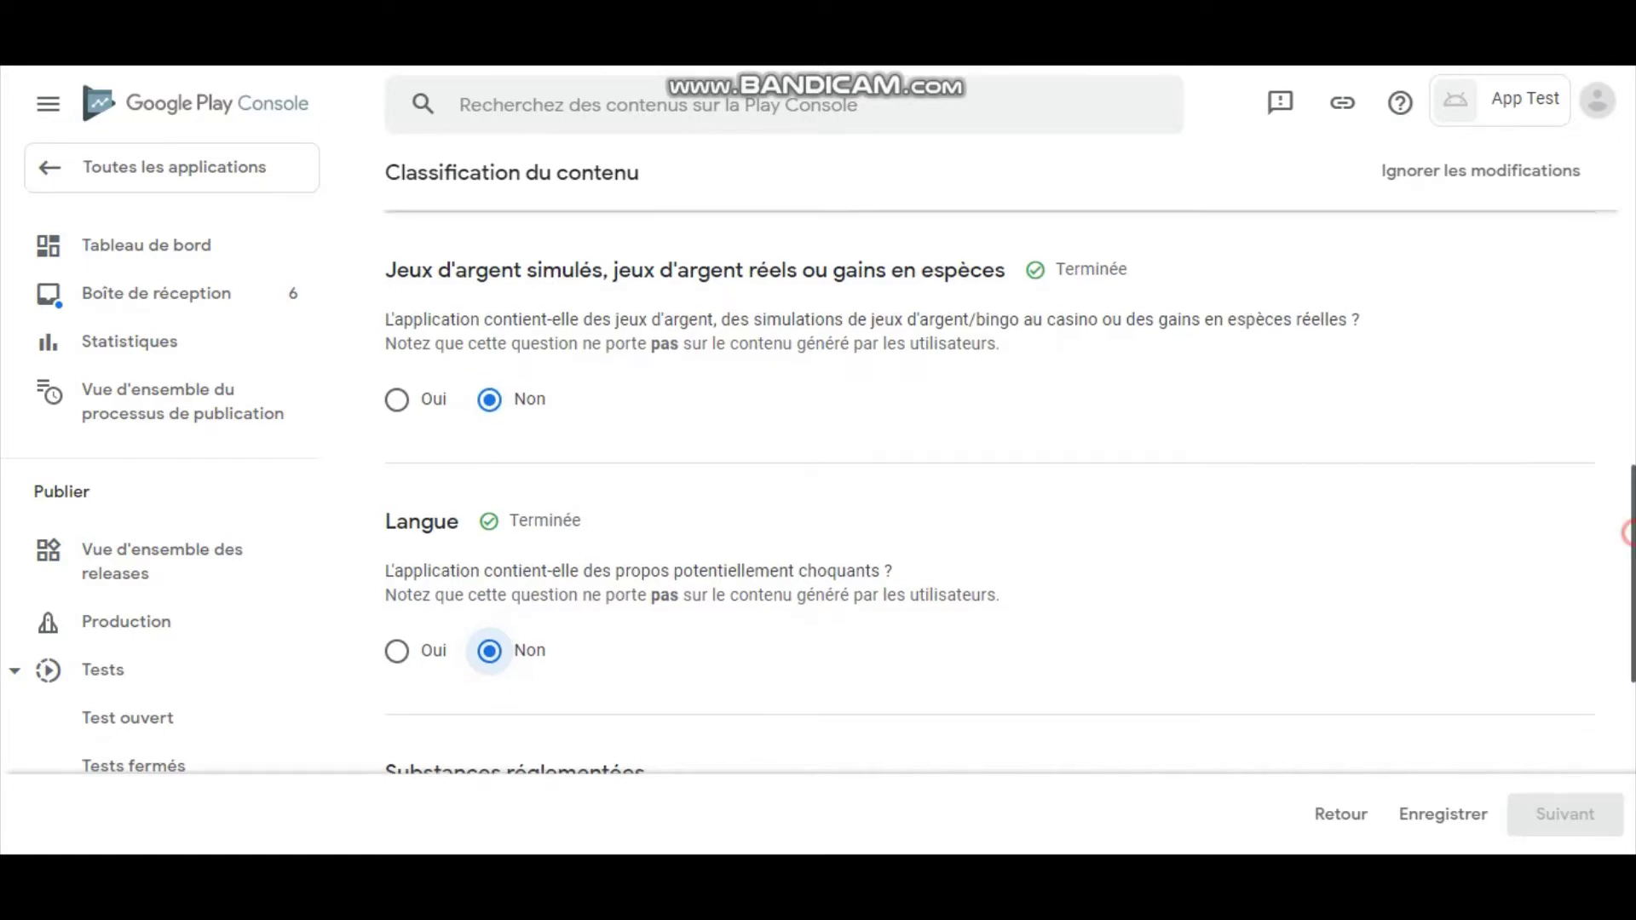
pyautogui.scroll(-4, 1625, 535)
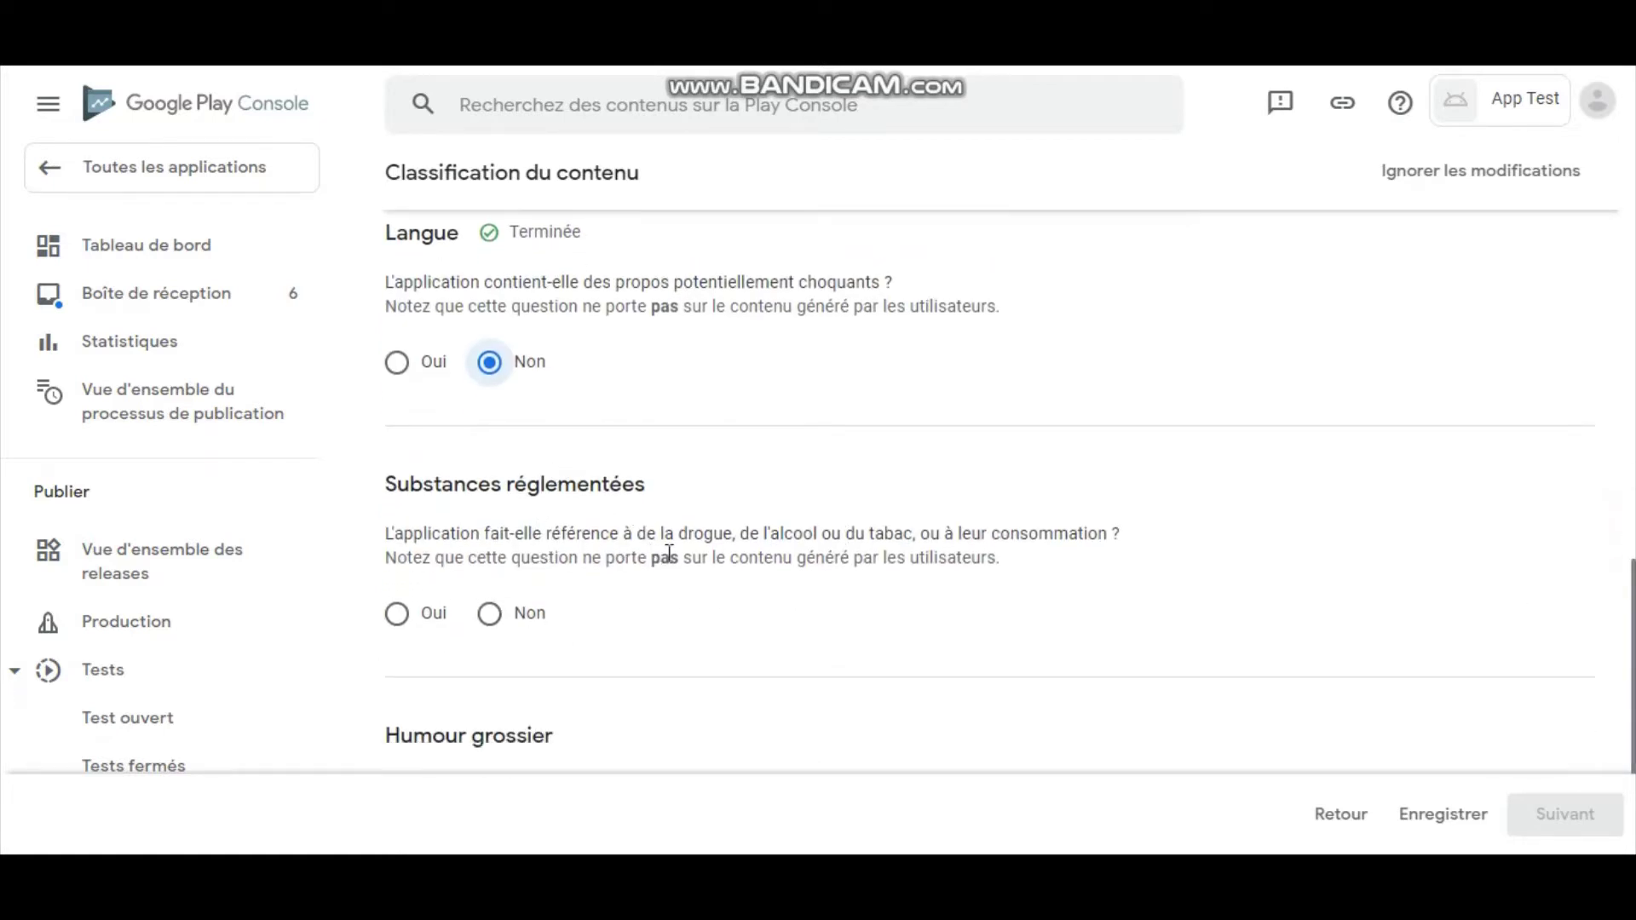
pyautogui.click(490, 617)
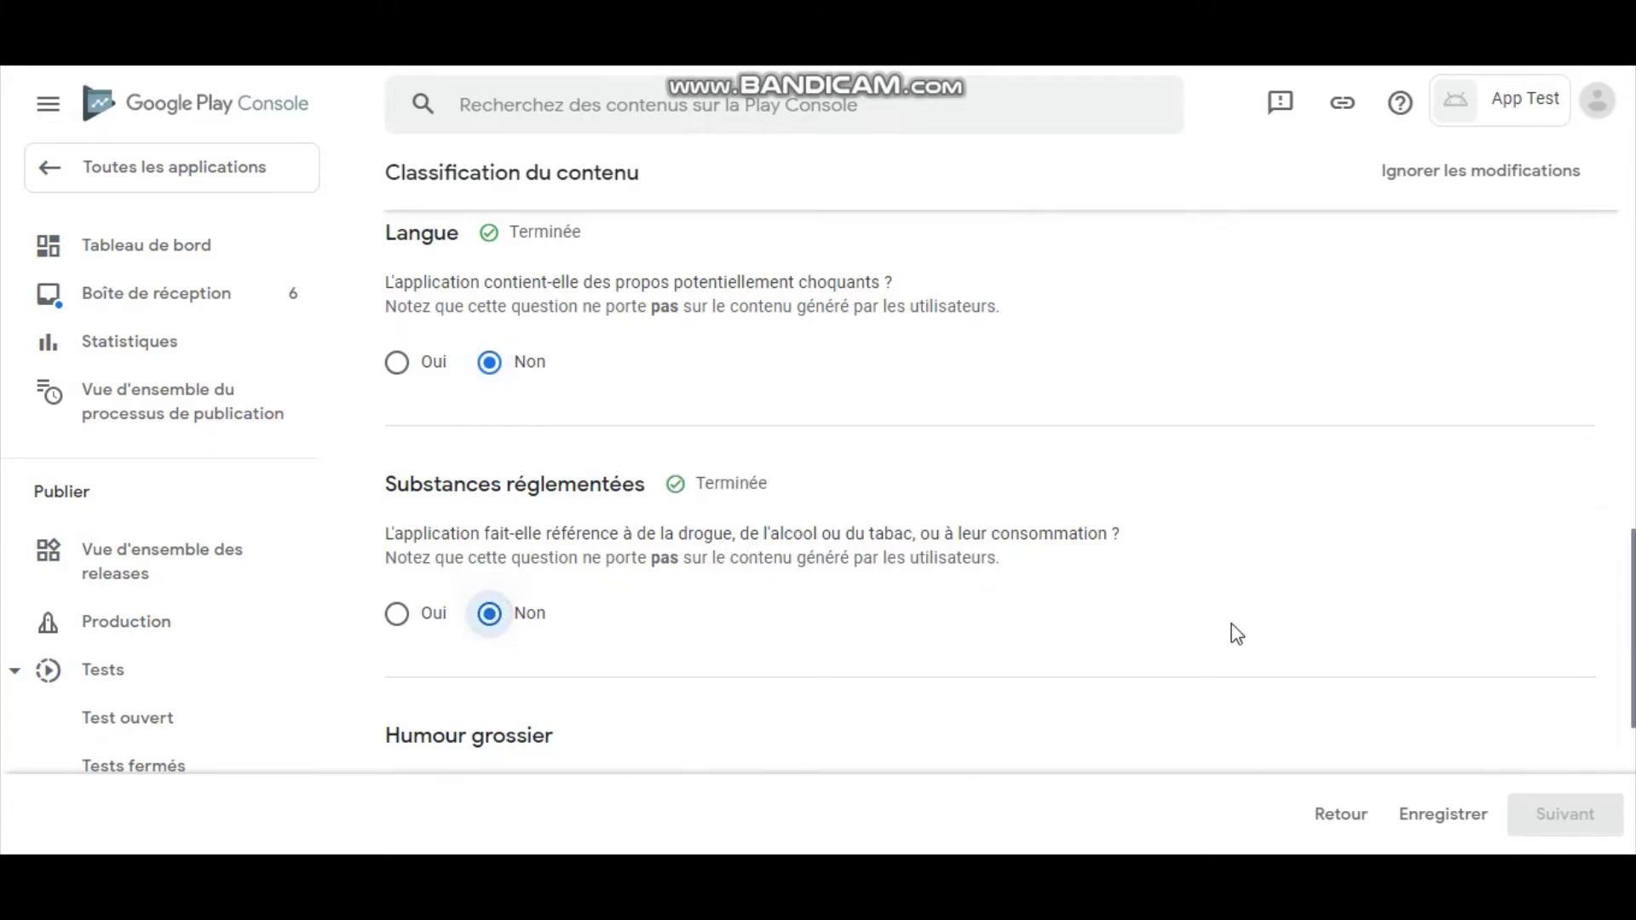
pyautogui.scroll(-3, 1561, 656)
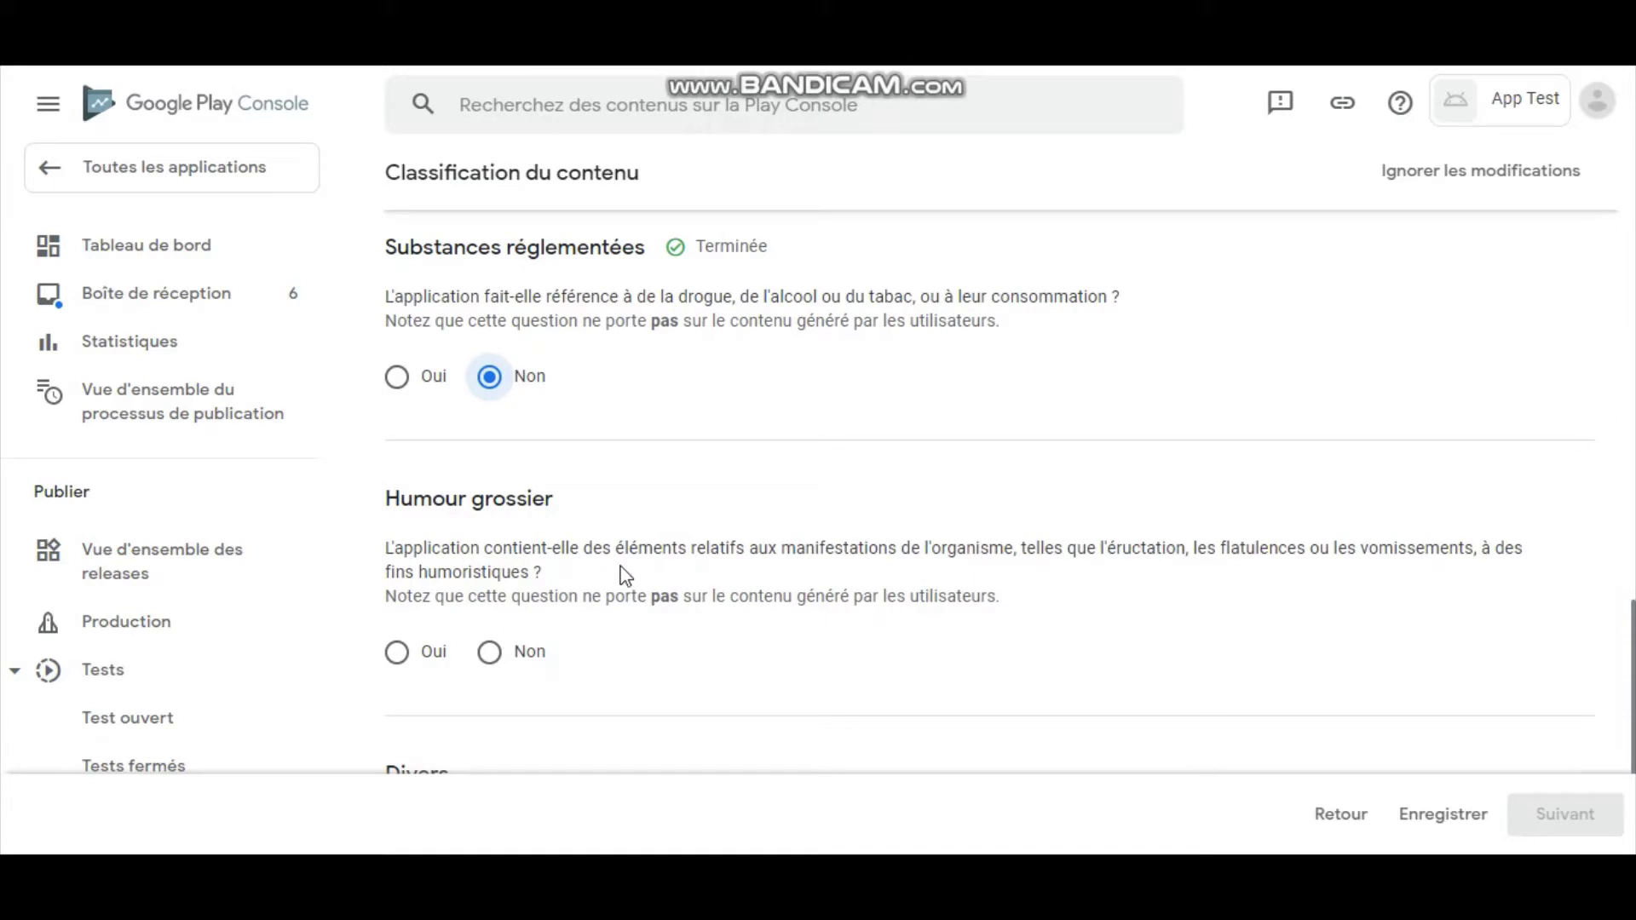
# - Answer Non to the Humour grossier question and to the Divers question on users interacting or exchanging content
pyautogui.click(499, 665)
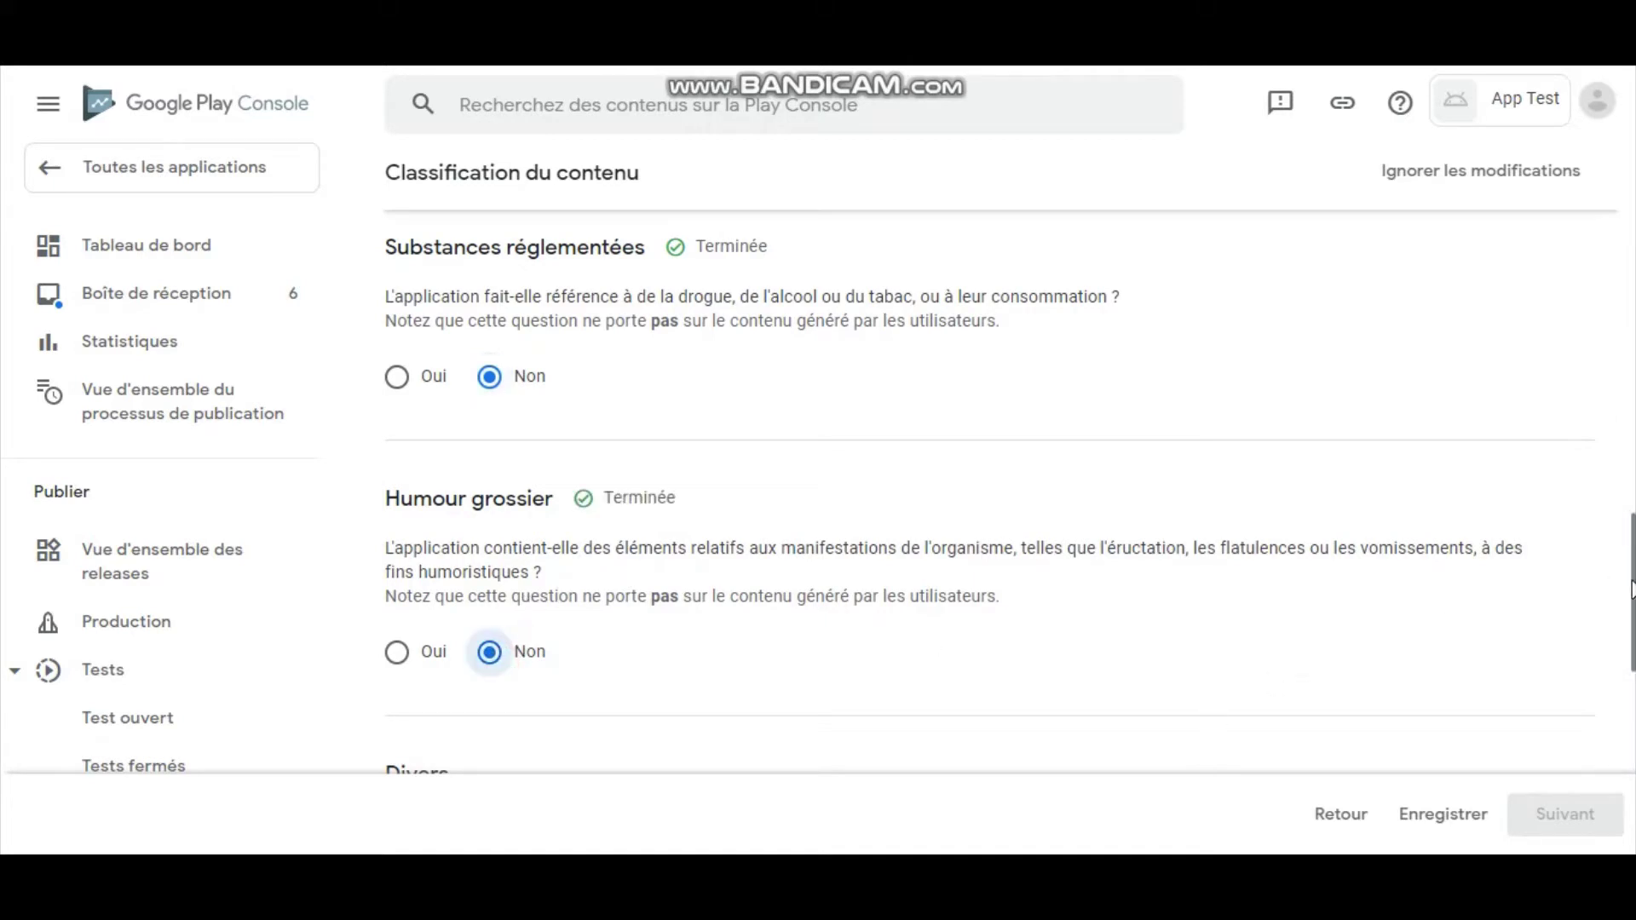
pyautogui.scroll(-3, 1631, 590)
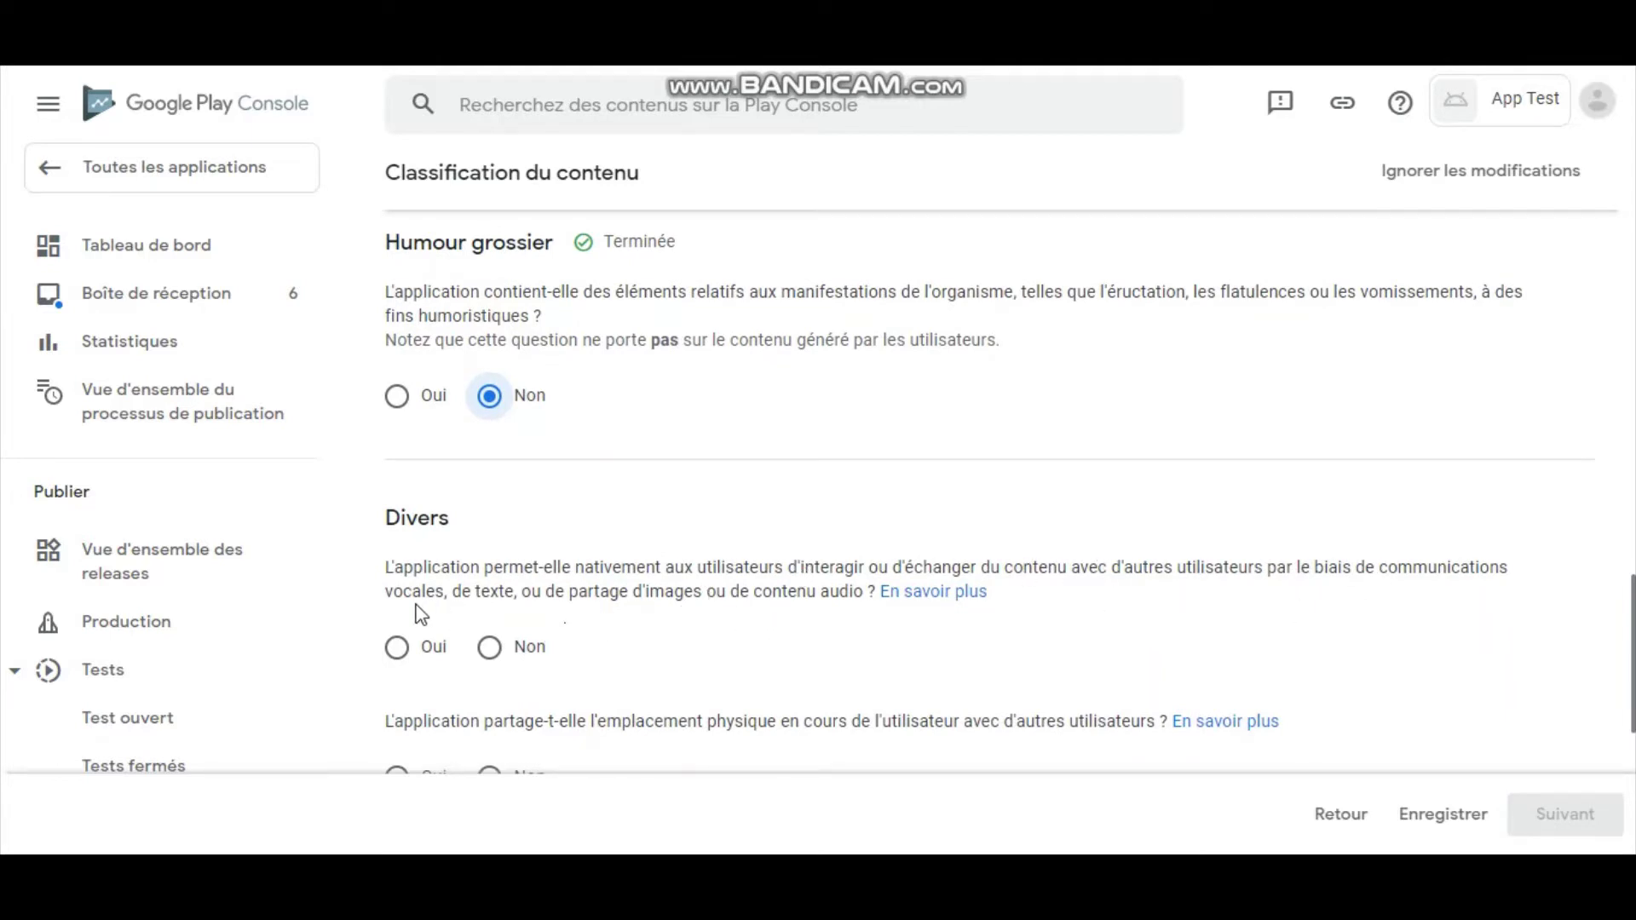
pyautogui.click(489, 653)
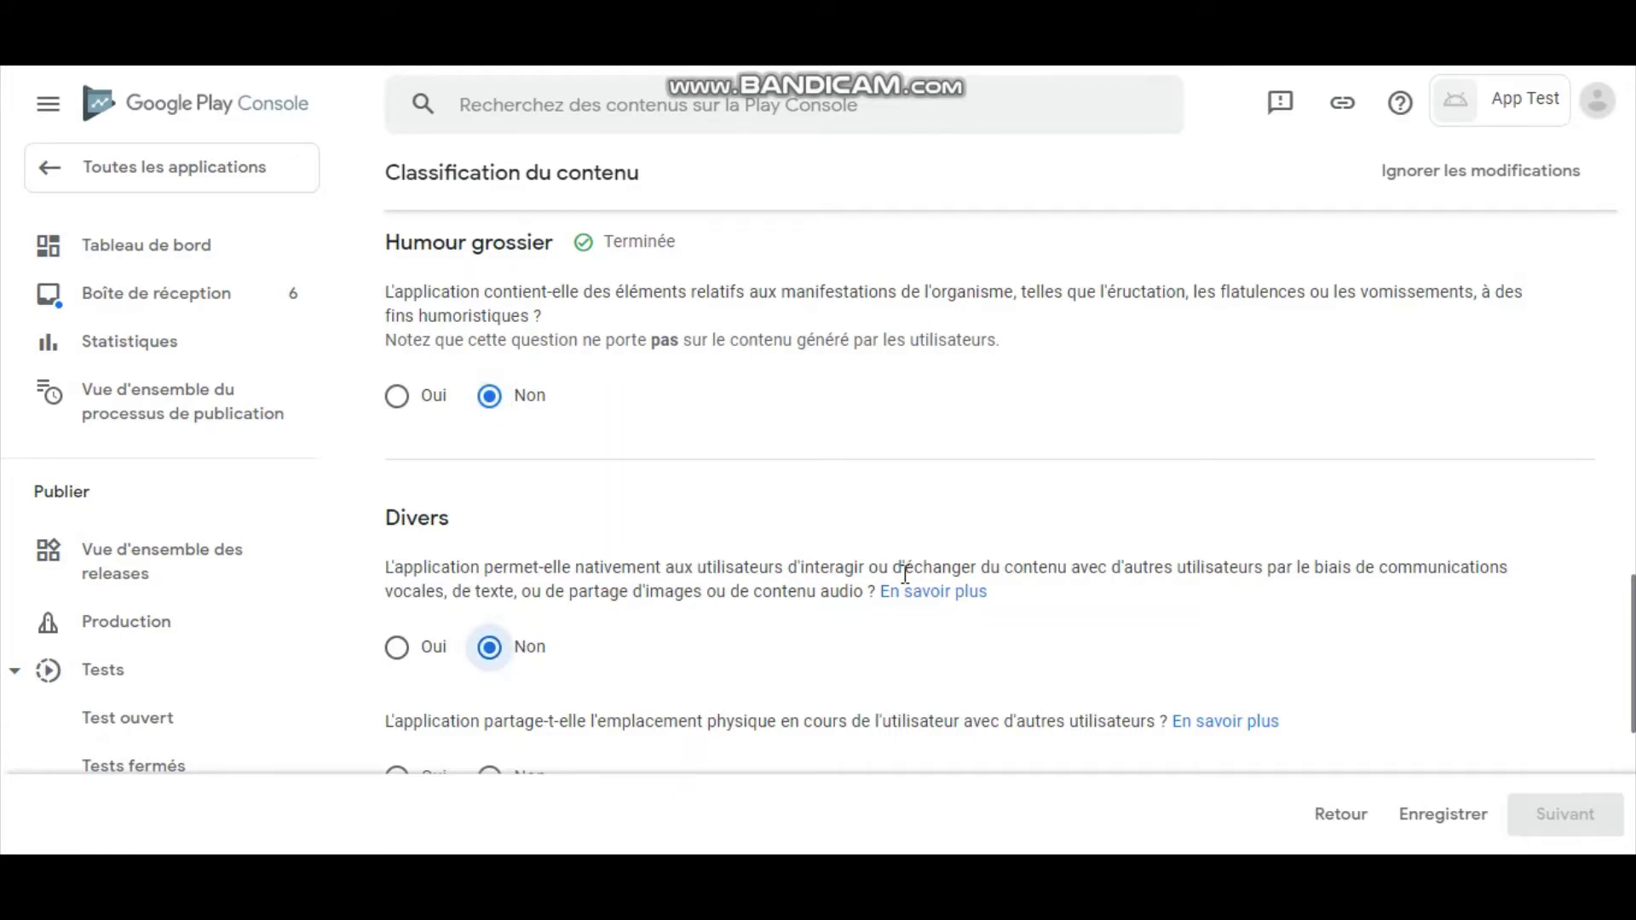
# - Answer Oui to the Divers question on sharing the user's current physical location with other users
pyautogui.moveTo(1629, 682); pyautogui.dragTo(1629, 734)
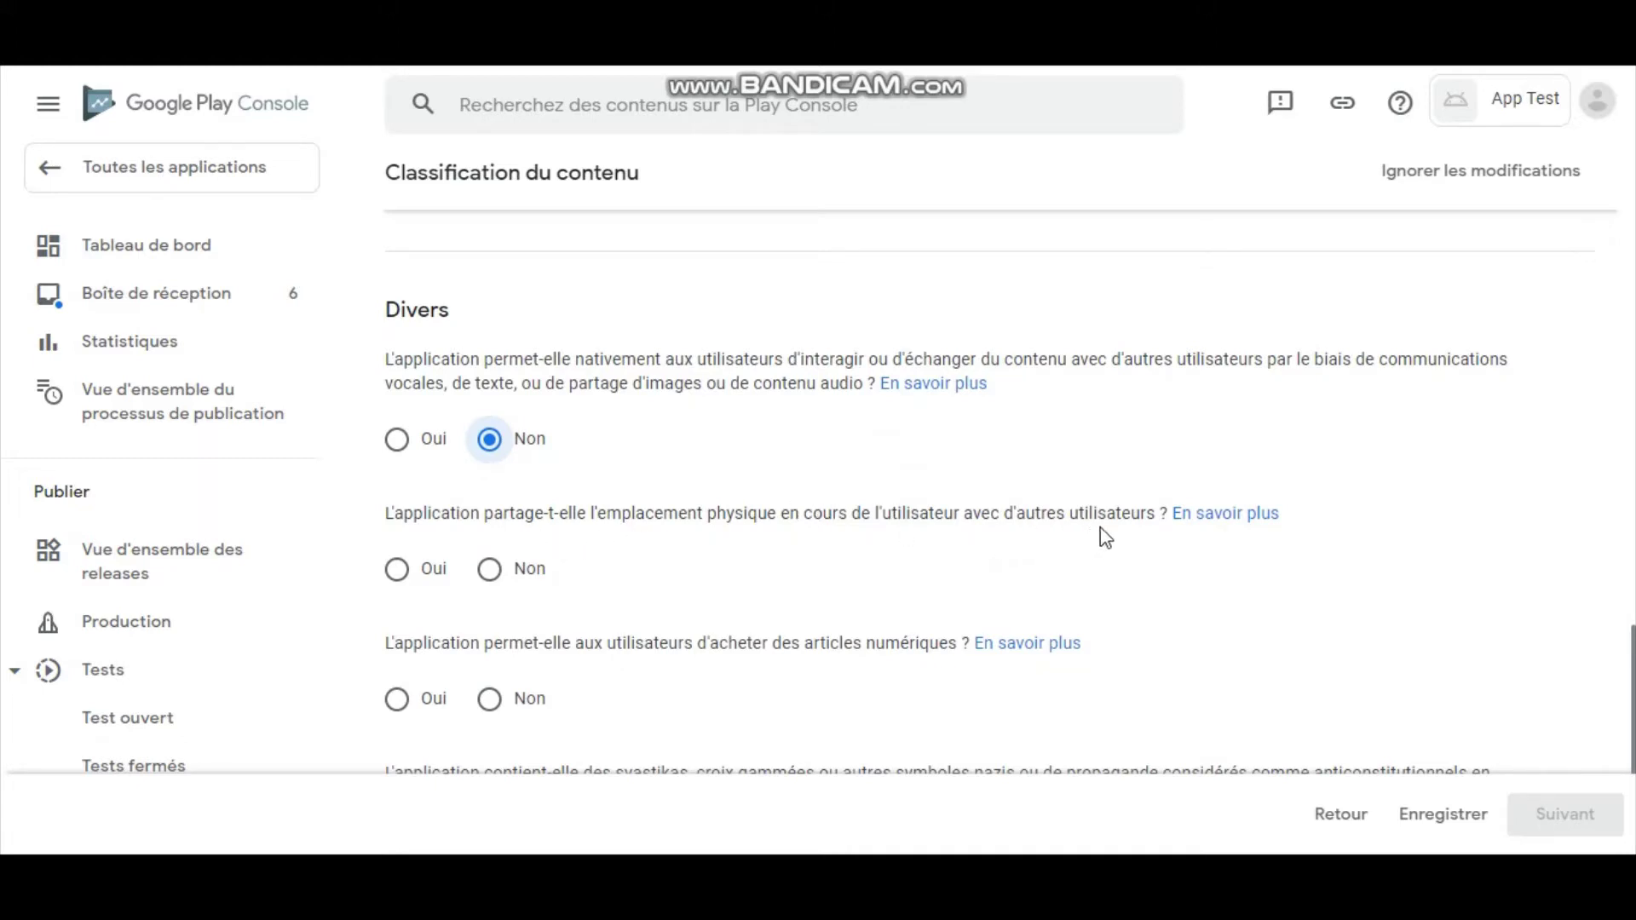
pyautogui.click(406, 571)
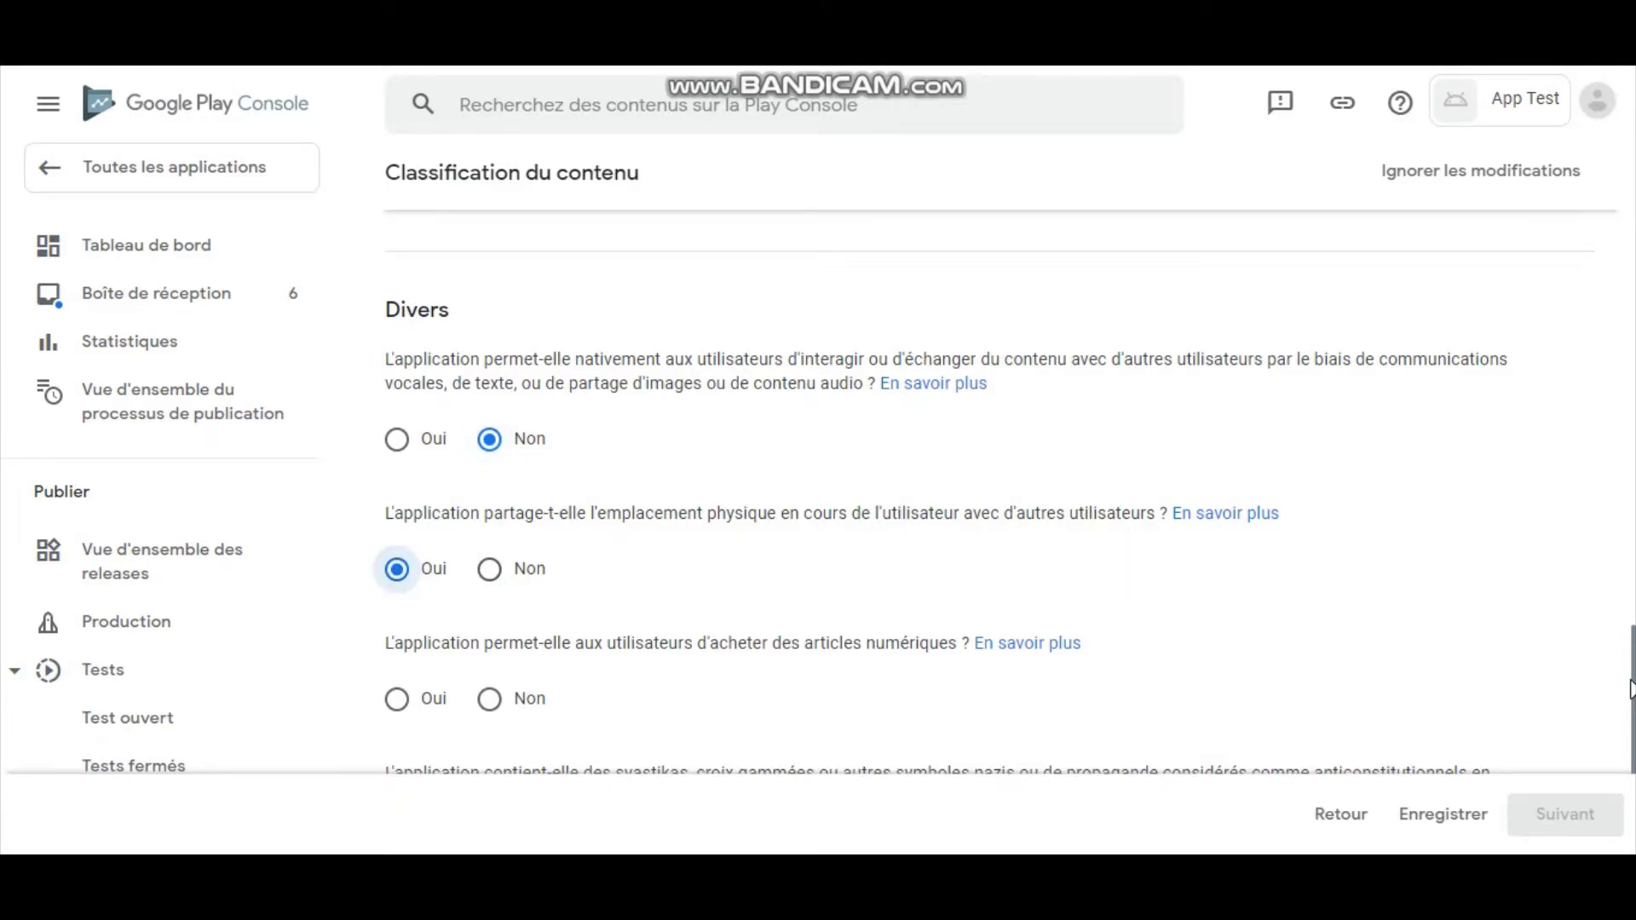
pyautogui.scroll(-1, 1630, 689)
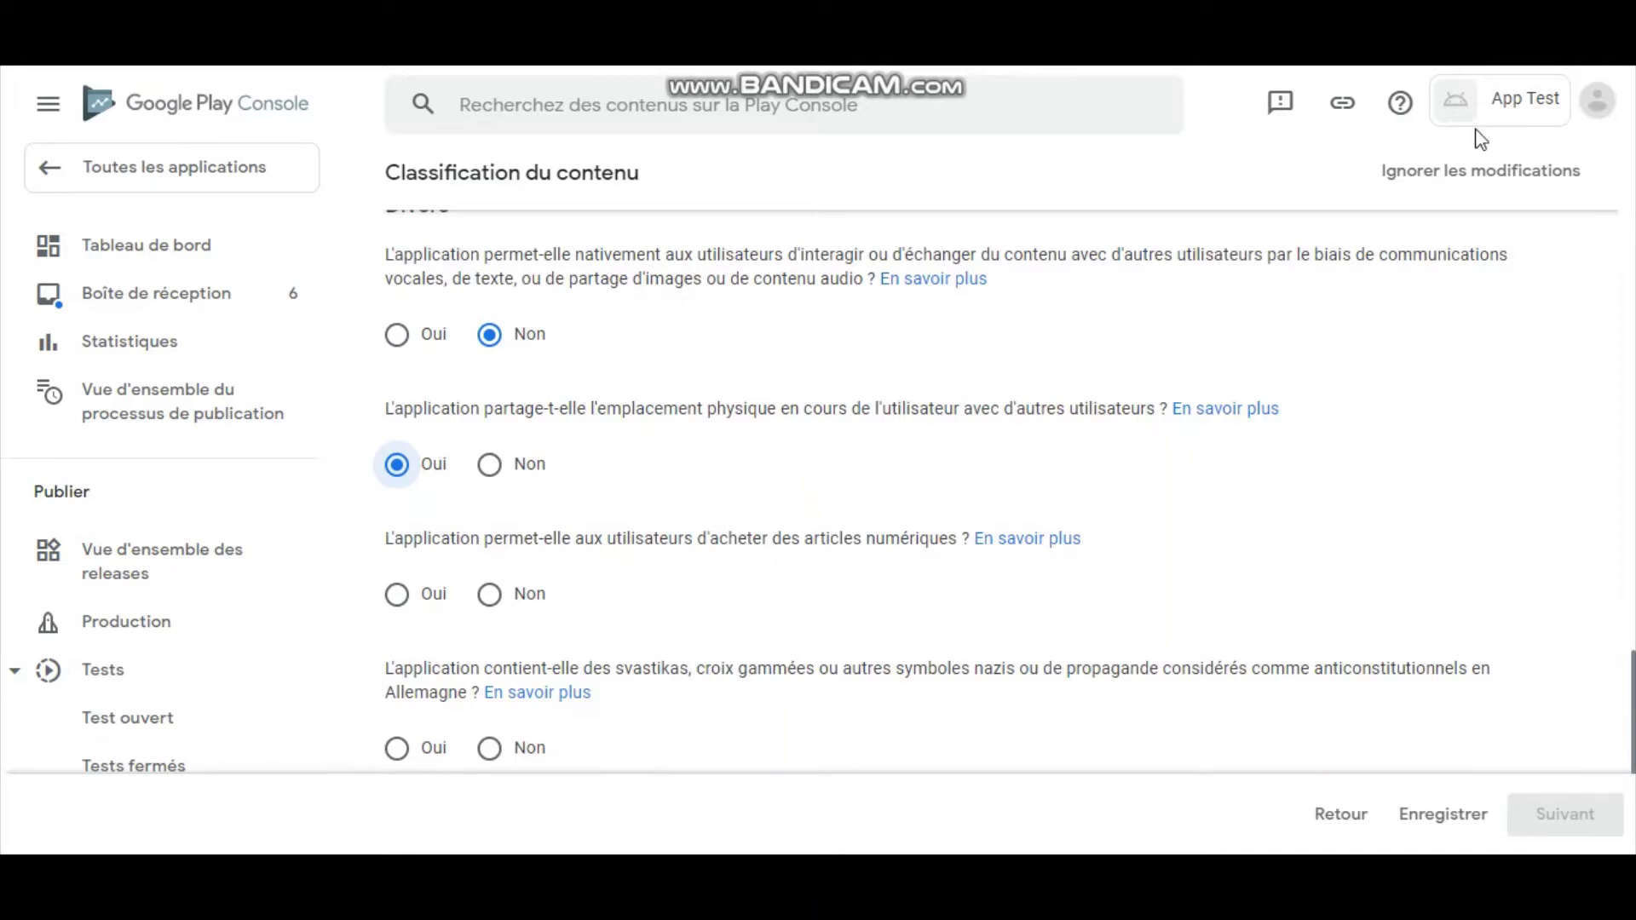
pyautogui.click(1584, 65)
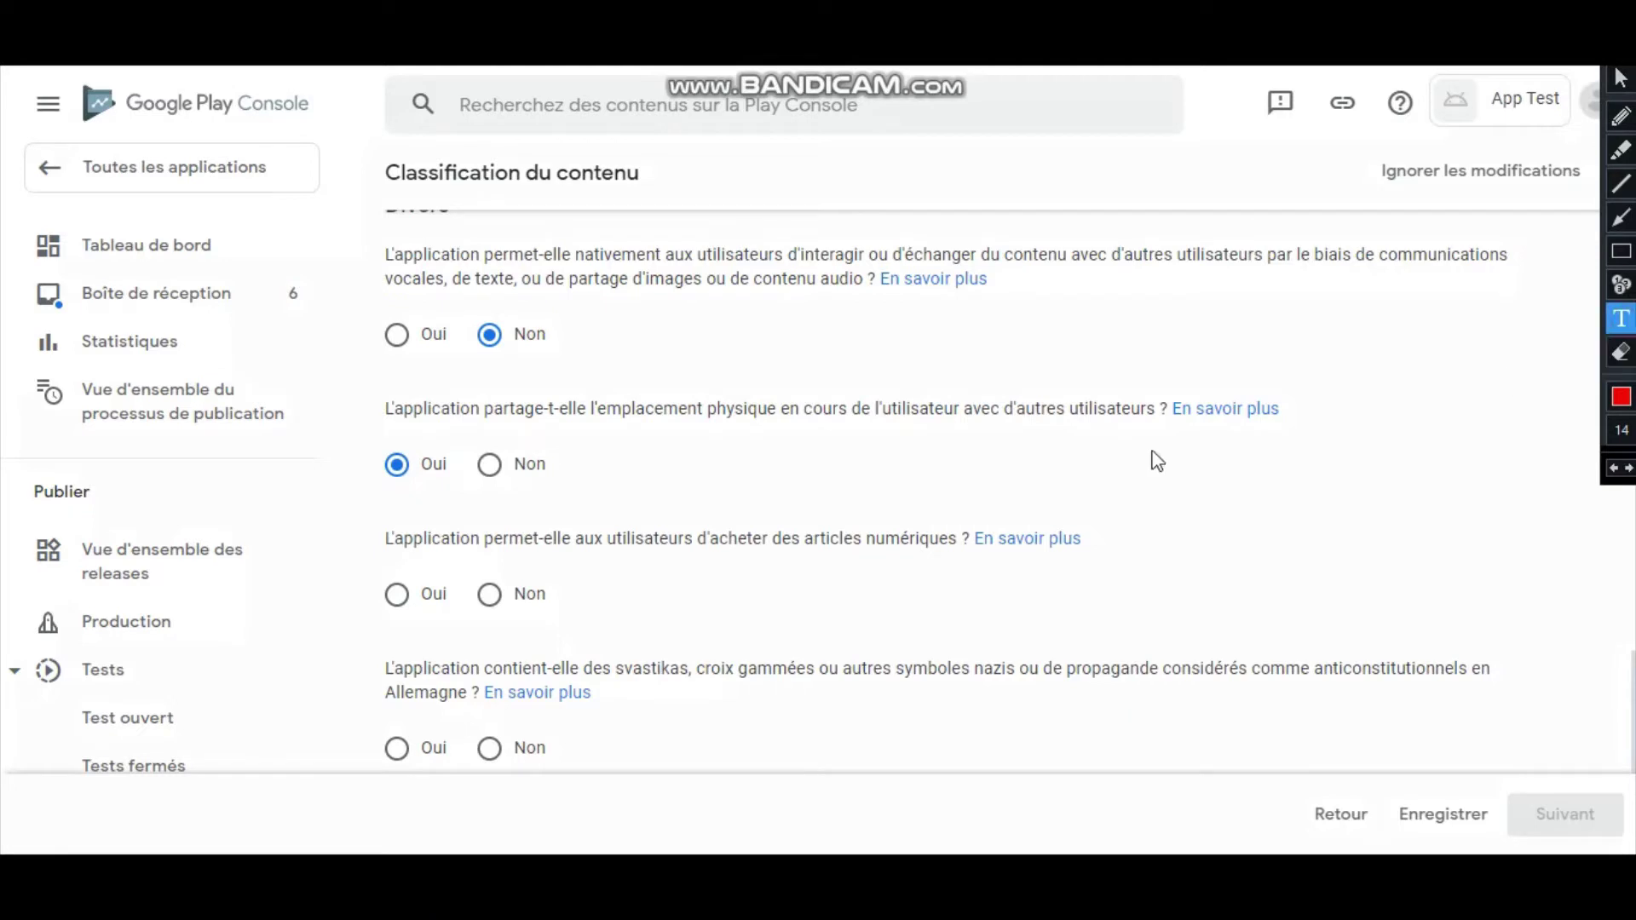
pyautogui.click(1111, 469)
pyautogui.write('ci les réponse')
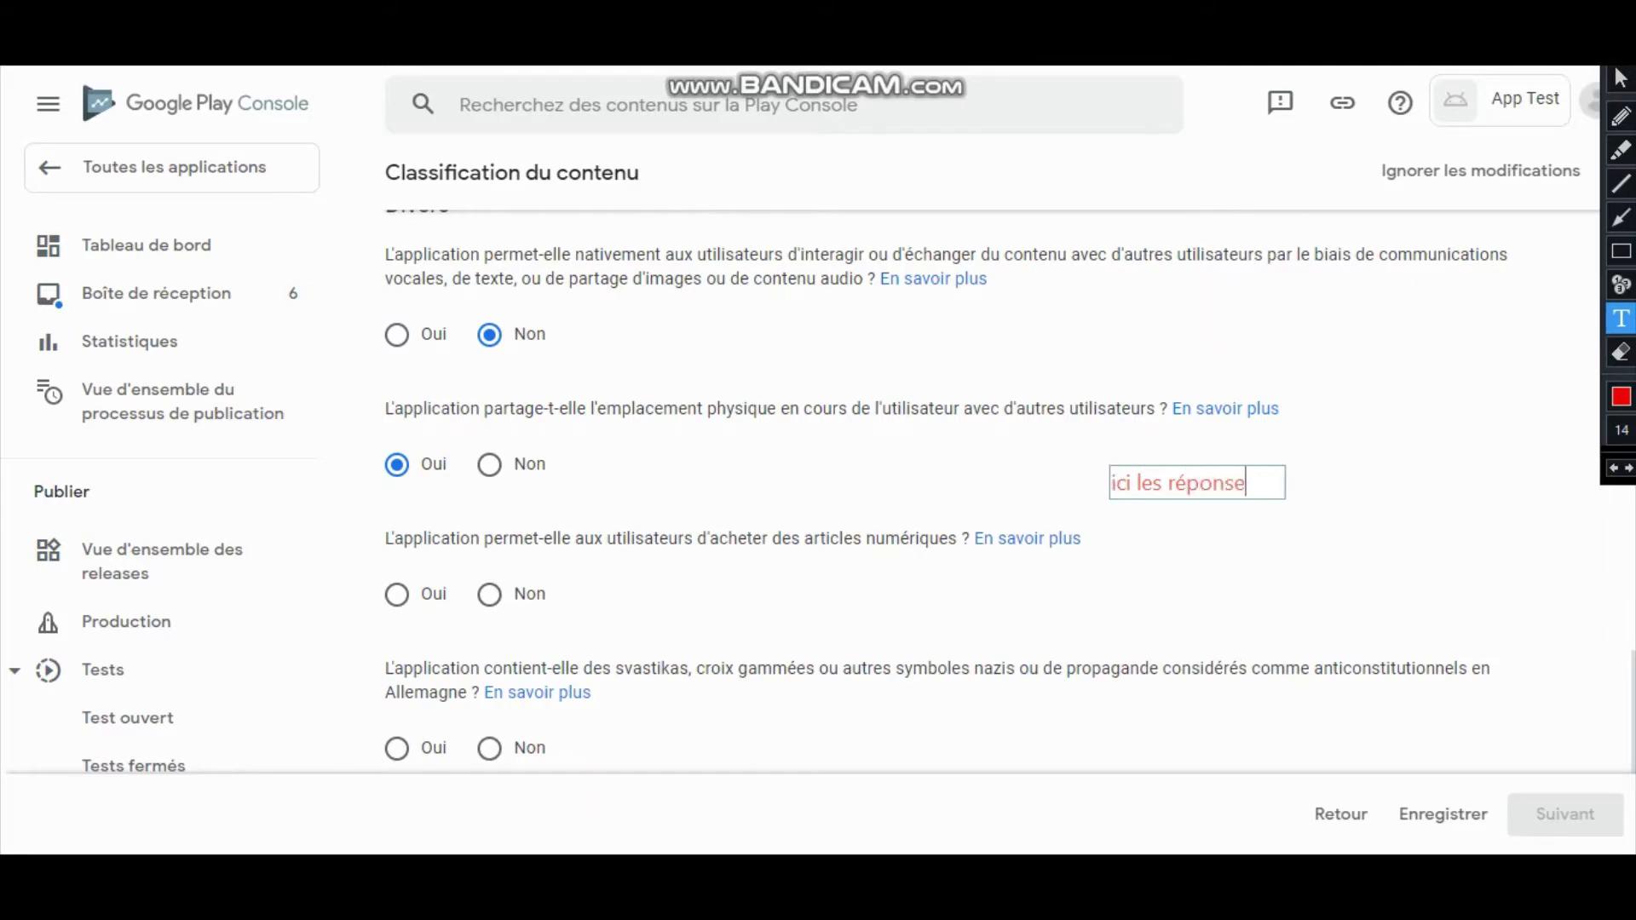
pyautogui.write('s dépond')
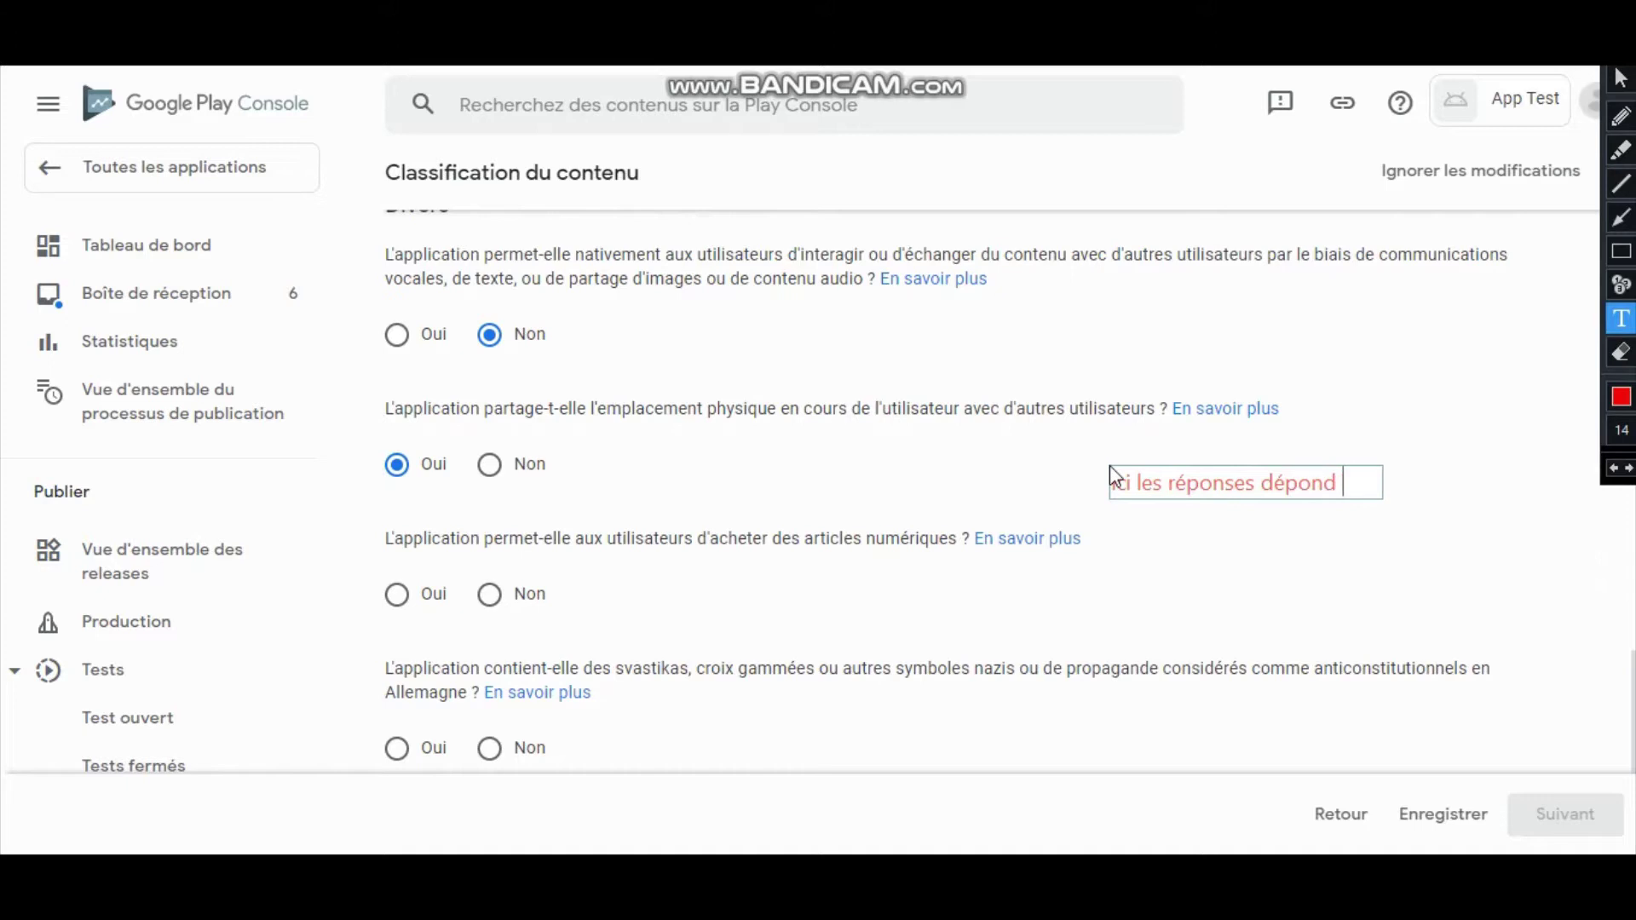
pyautogui.write(' de votre app')
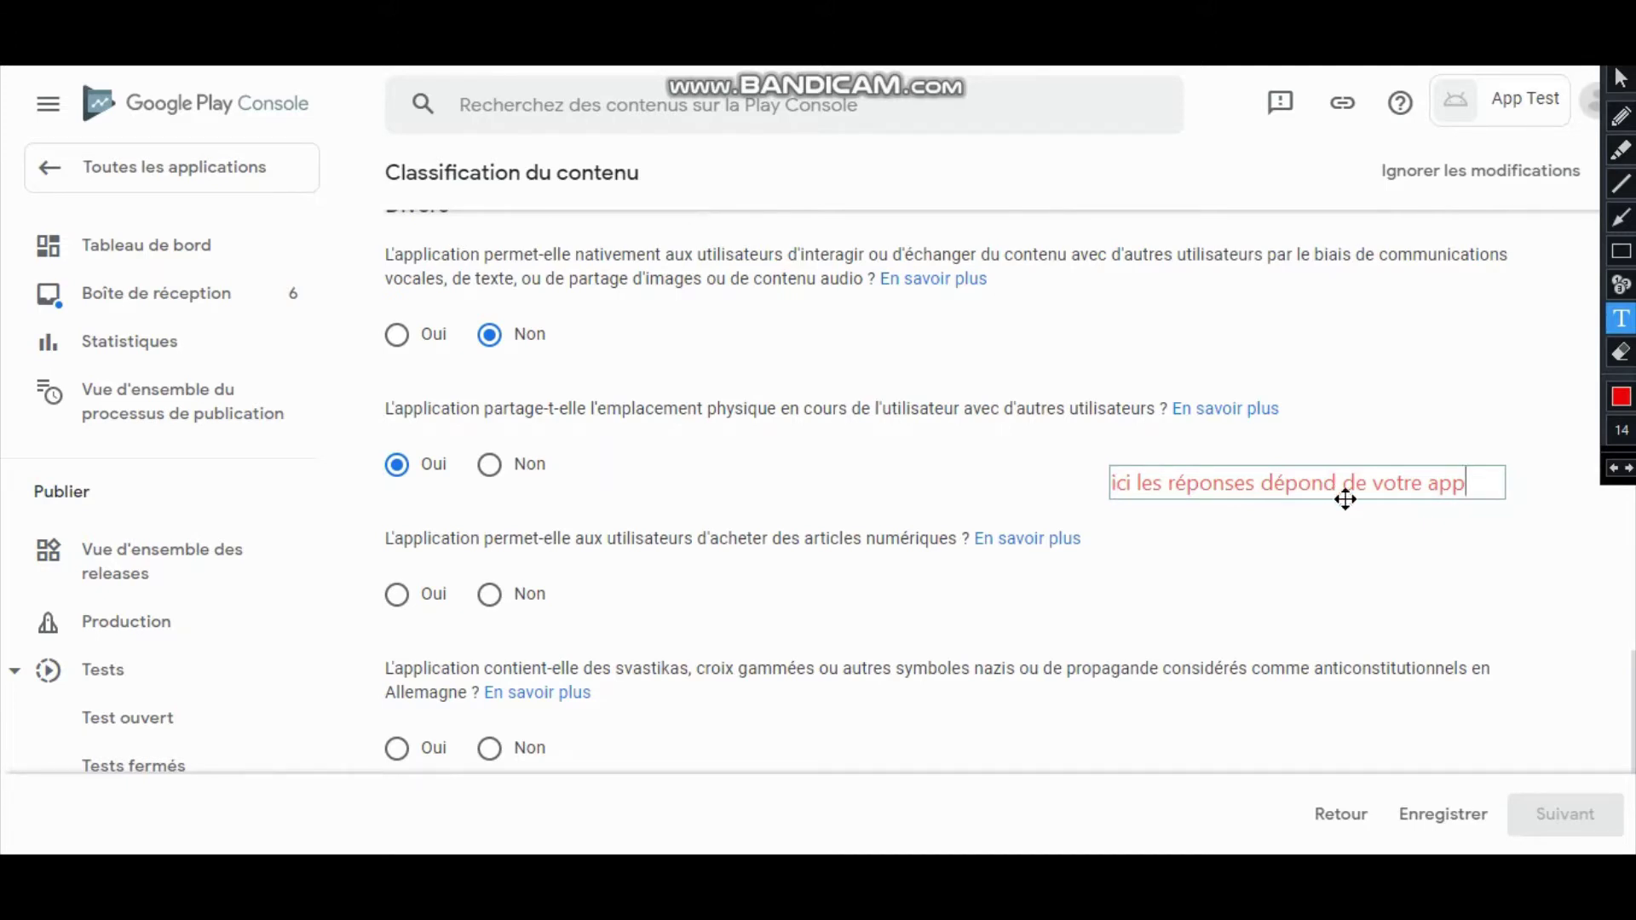
pyautogui.press('BackSpace')
pyautogui.press('BackSpace')
pyautogui.press('BackSpace')
pyautogui.press('BackSpace')
pyautogui.press('BackSpace')
pyautogui.press('BackSpace')
pyautogui.press('BackSpace')
pyautogui.press('BackSpace')
pyautogui.press('BackSpace')
pyautogui.press('BackSpace')
pyautogui.press('BackSpace')
pyautogui.press('BackSpace')
pyautogui.press('BackSpace')
pyautogui.press('BackSpace')
pyautogui.press('BackSpace')
pyautogui.press('BackSpace')
pyautogui.press('BackSpace')
pyautogui.press('BackSpace')
pyautogui.press('BackSpace')
pyautogui.press('BackSpace')
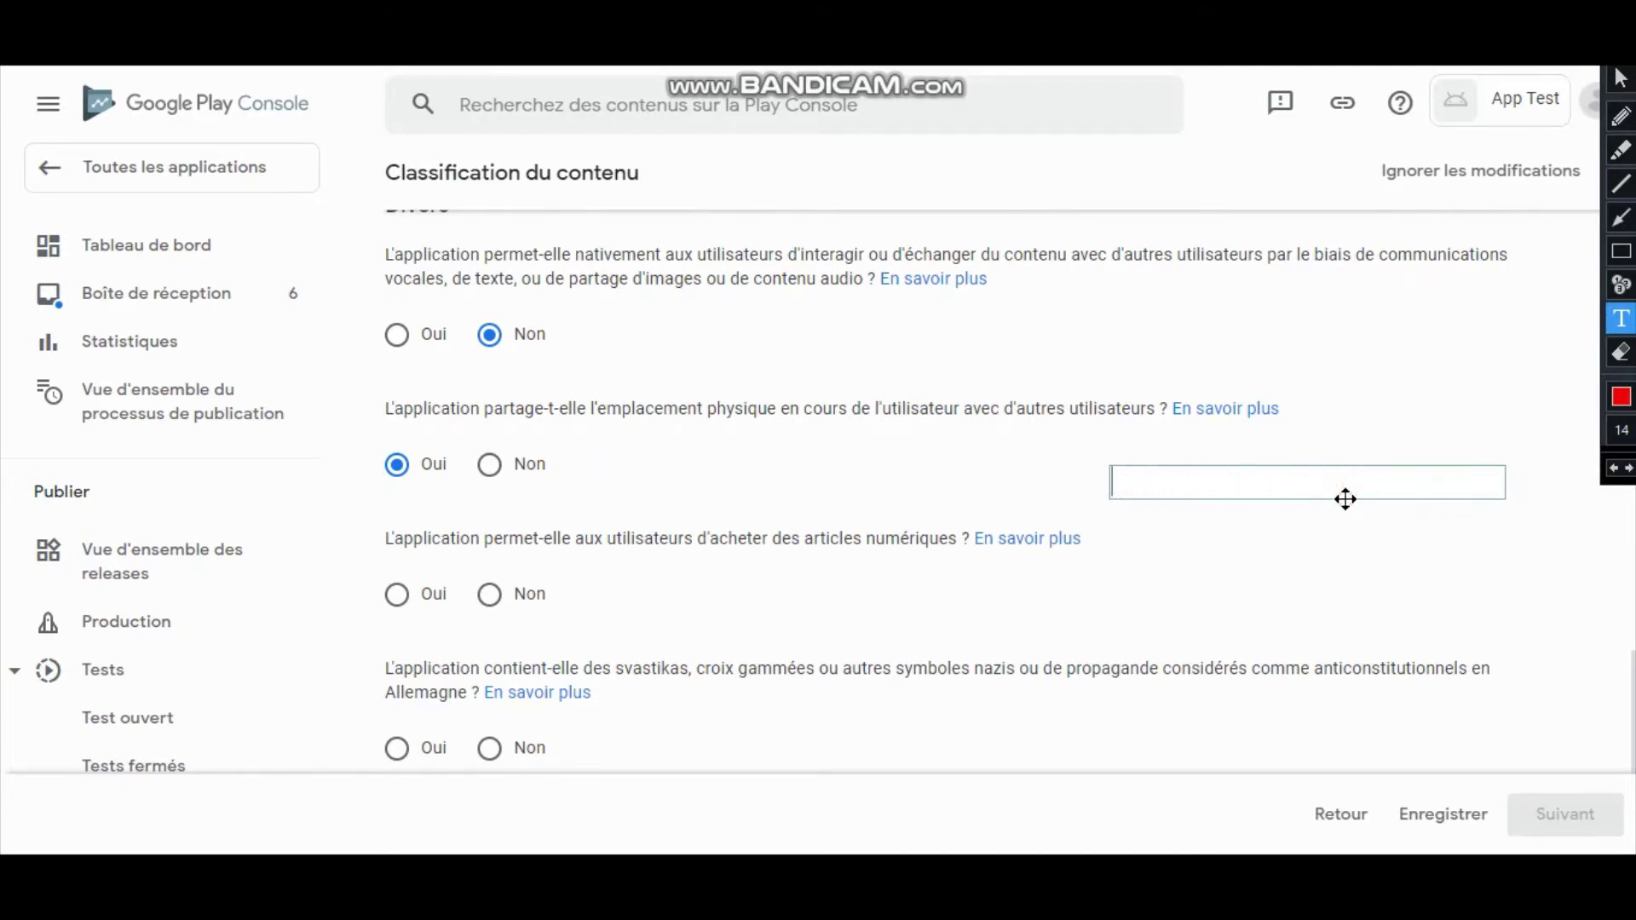
pyautogui.click(1216, 575)
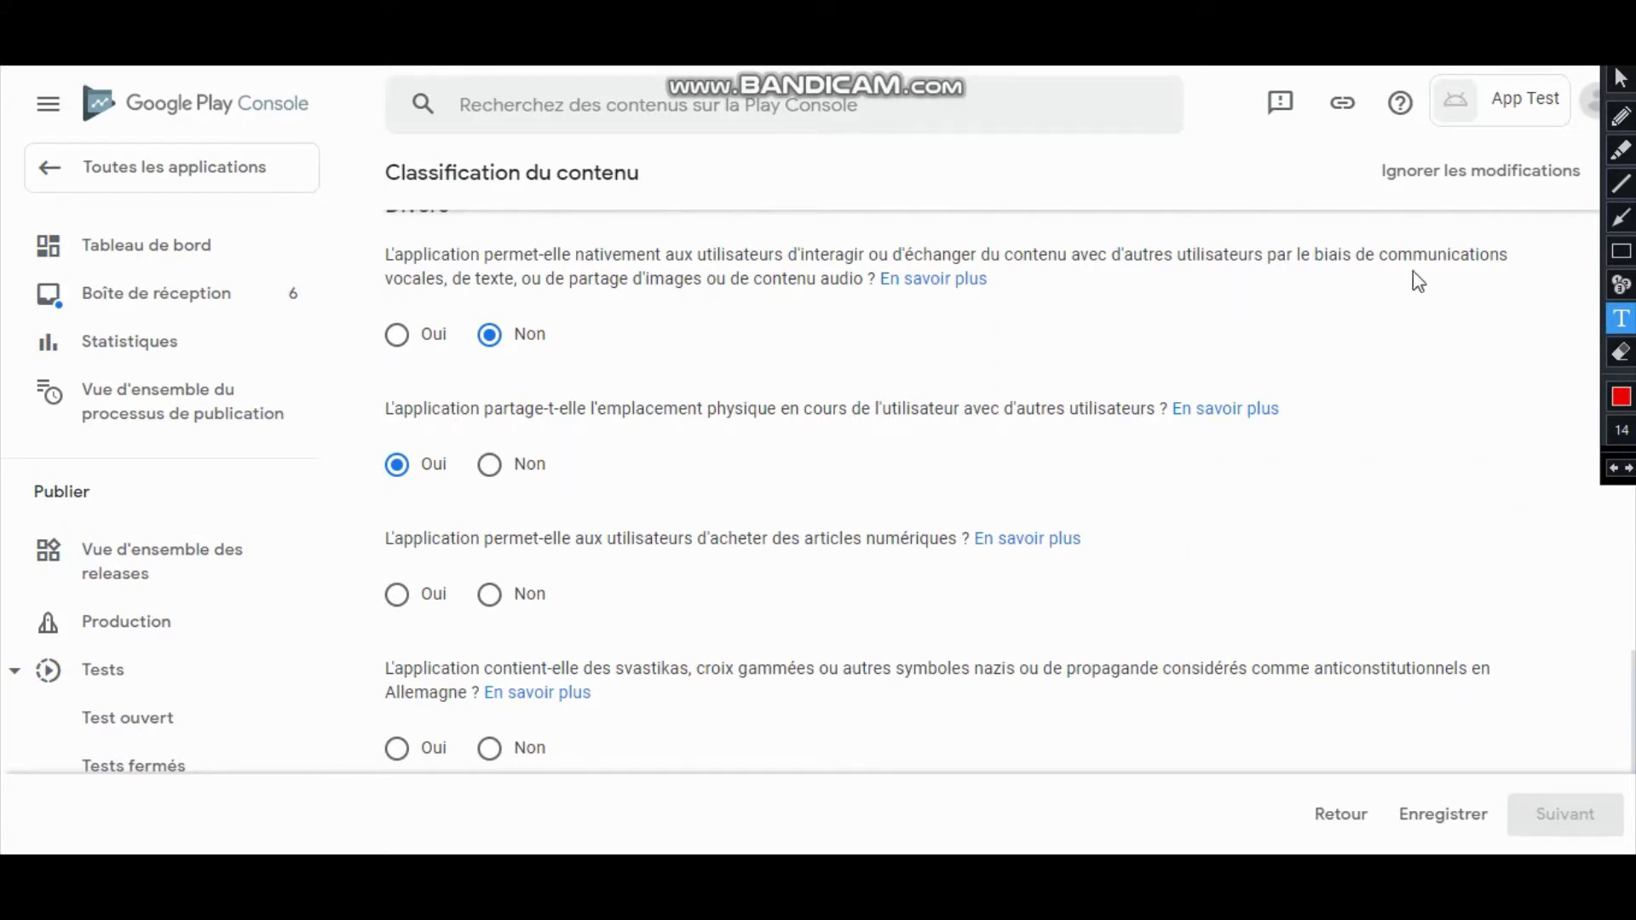
pyautogui.click(1629, 686)
pyautogui.click(489, 596)
pyautogui.click(490, 596)
pyautogui.click(1620, 78)
# - Answer Non to the Divers questions on purchasing digital items and on Nazi symbols considered unconstitutional in Germany
pyautogui.click(490, 595)
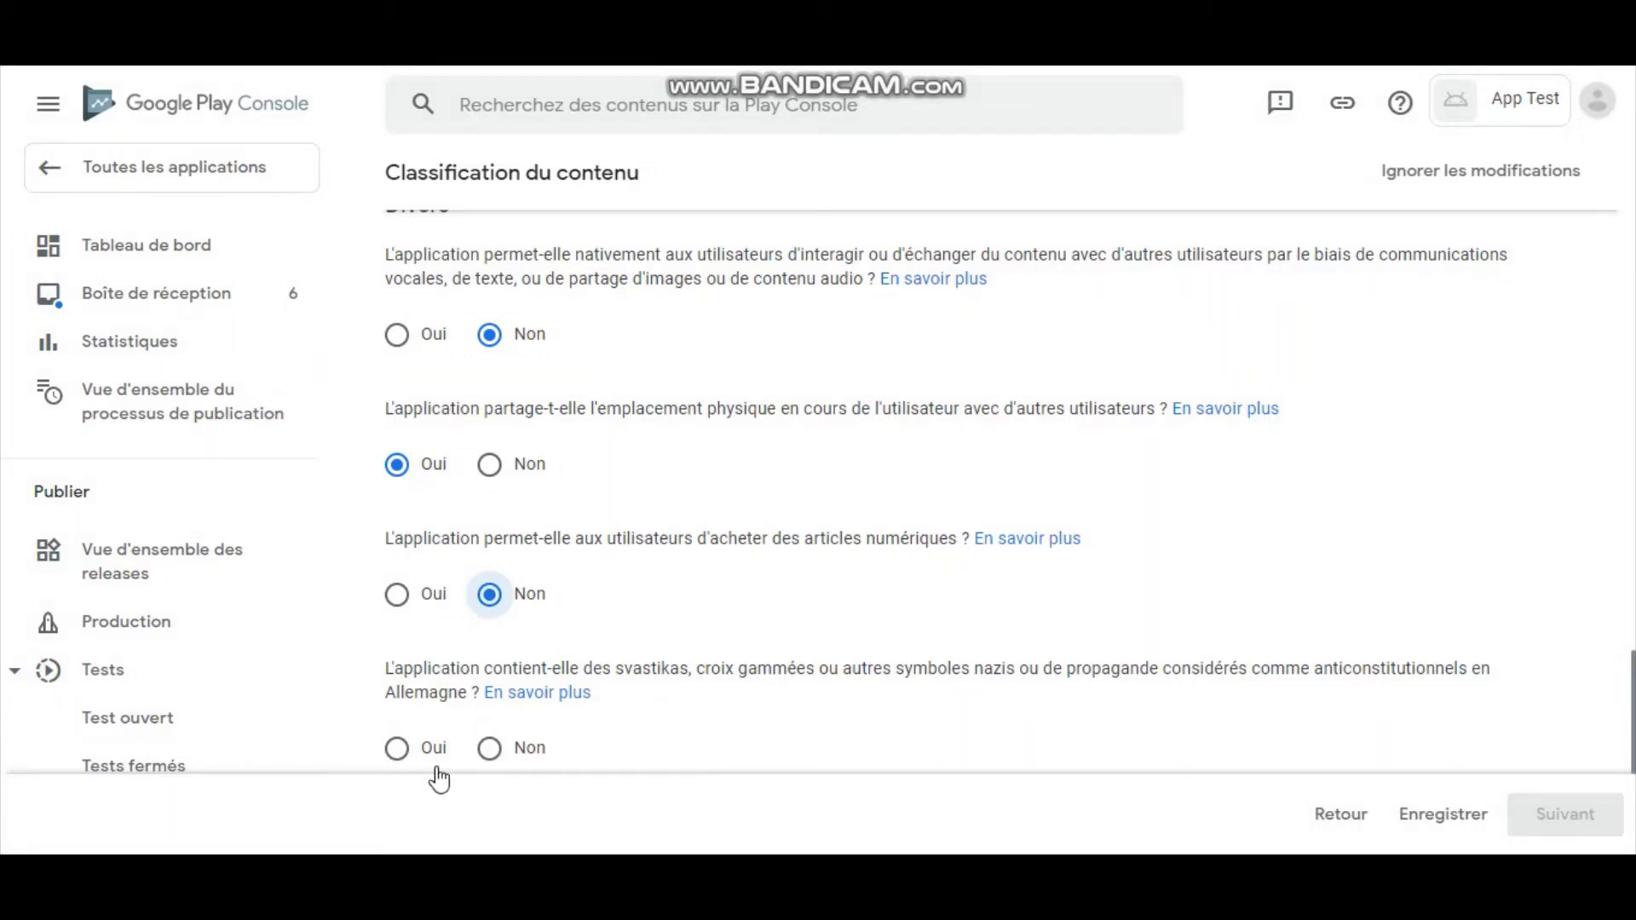
pyautogui.click(490, 751)
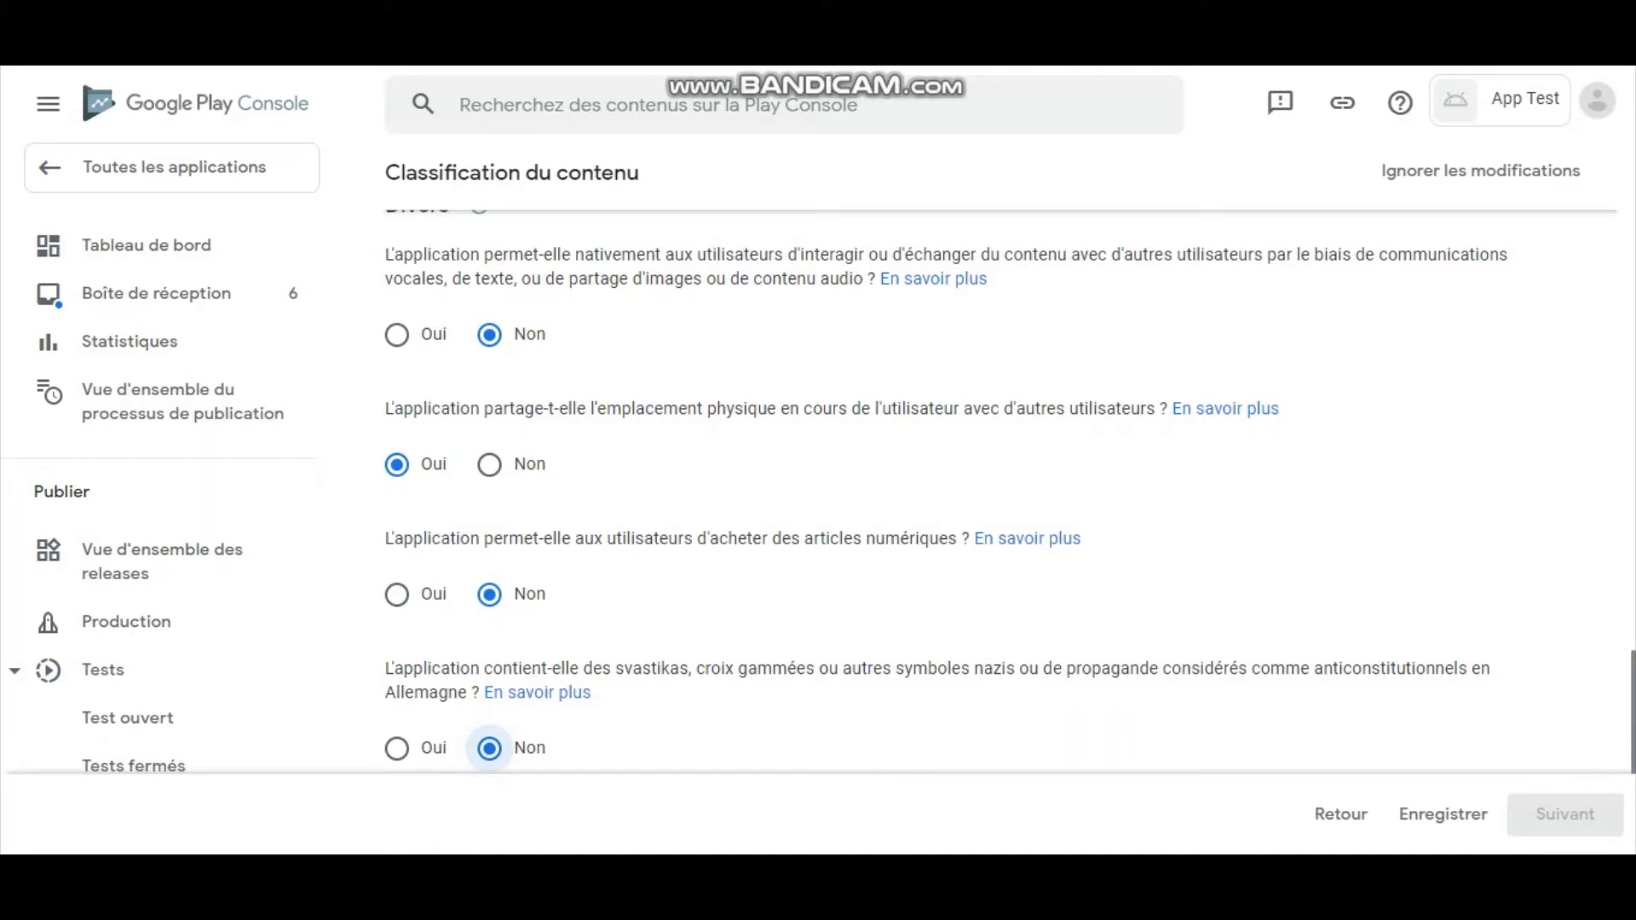
pyautogui.scroll(-2, 989, 490)
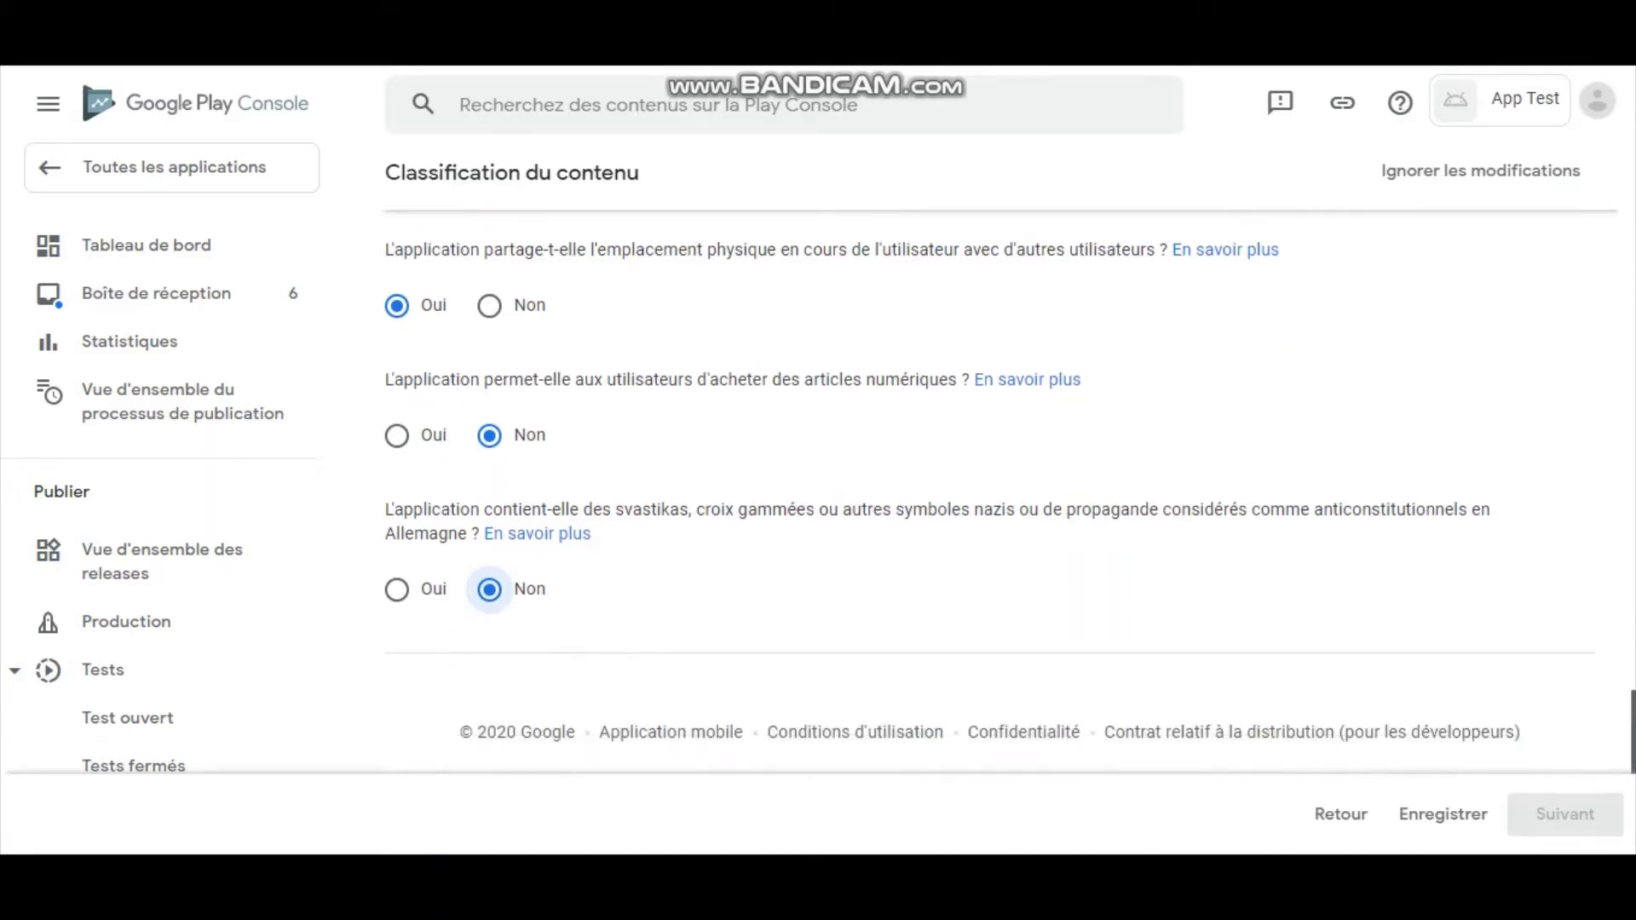
# - Check the questionnaire answers, save them and continue to the Résumé stage
pyautogui.scroll(20, 989, 490)
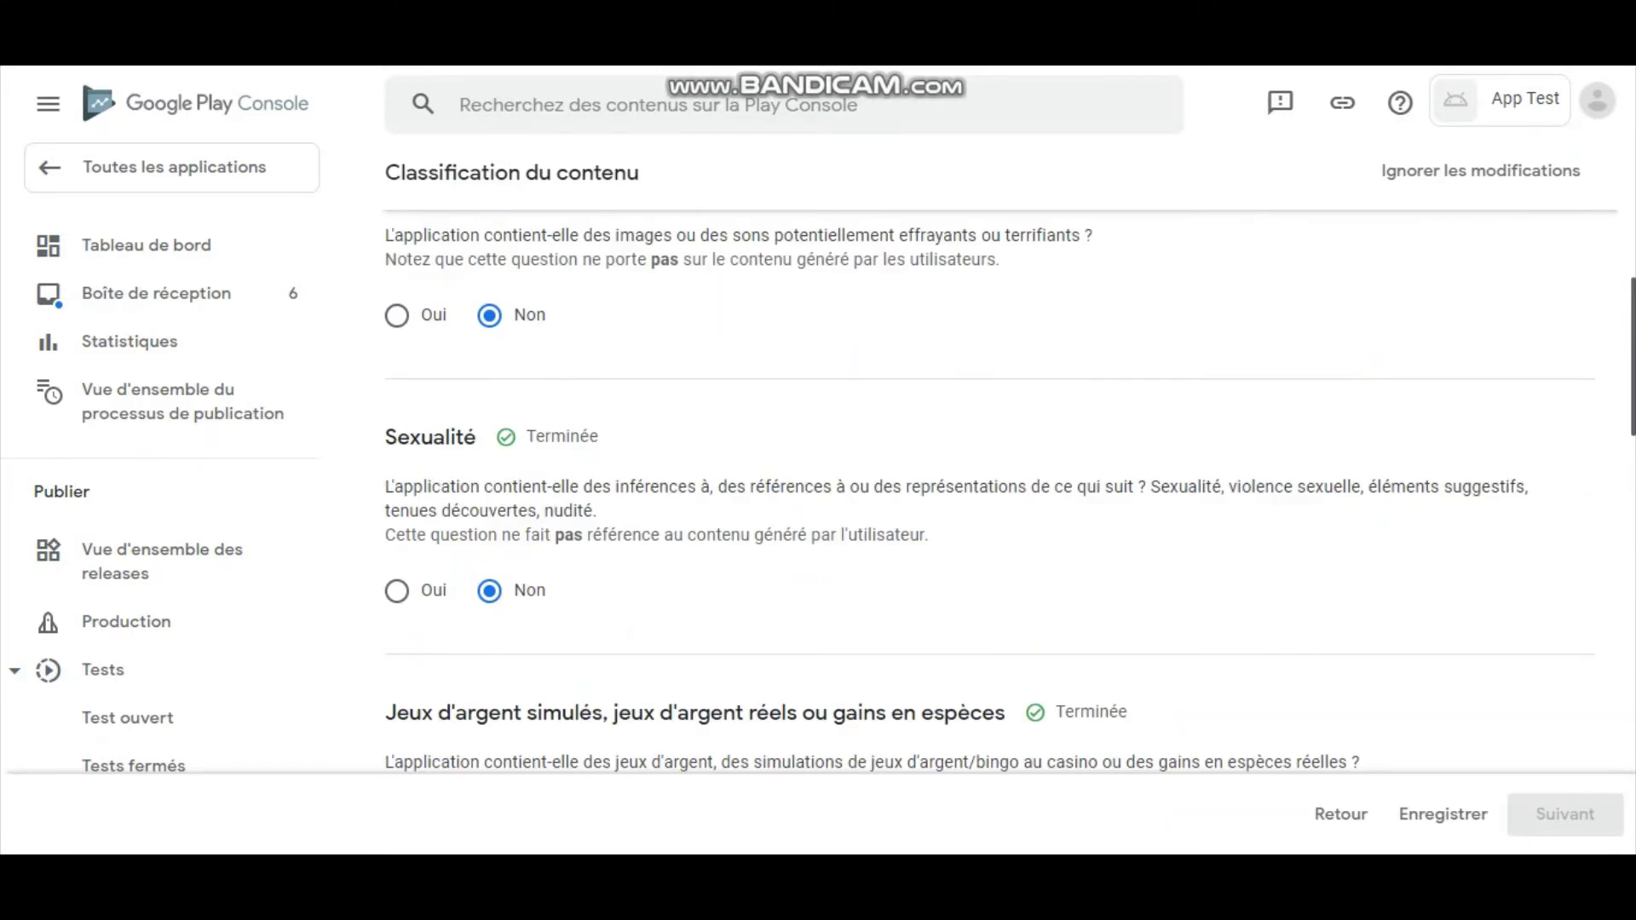
pyautogui.scroll(-20, 988, 490)
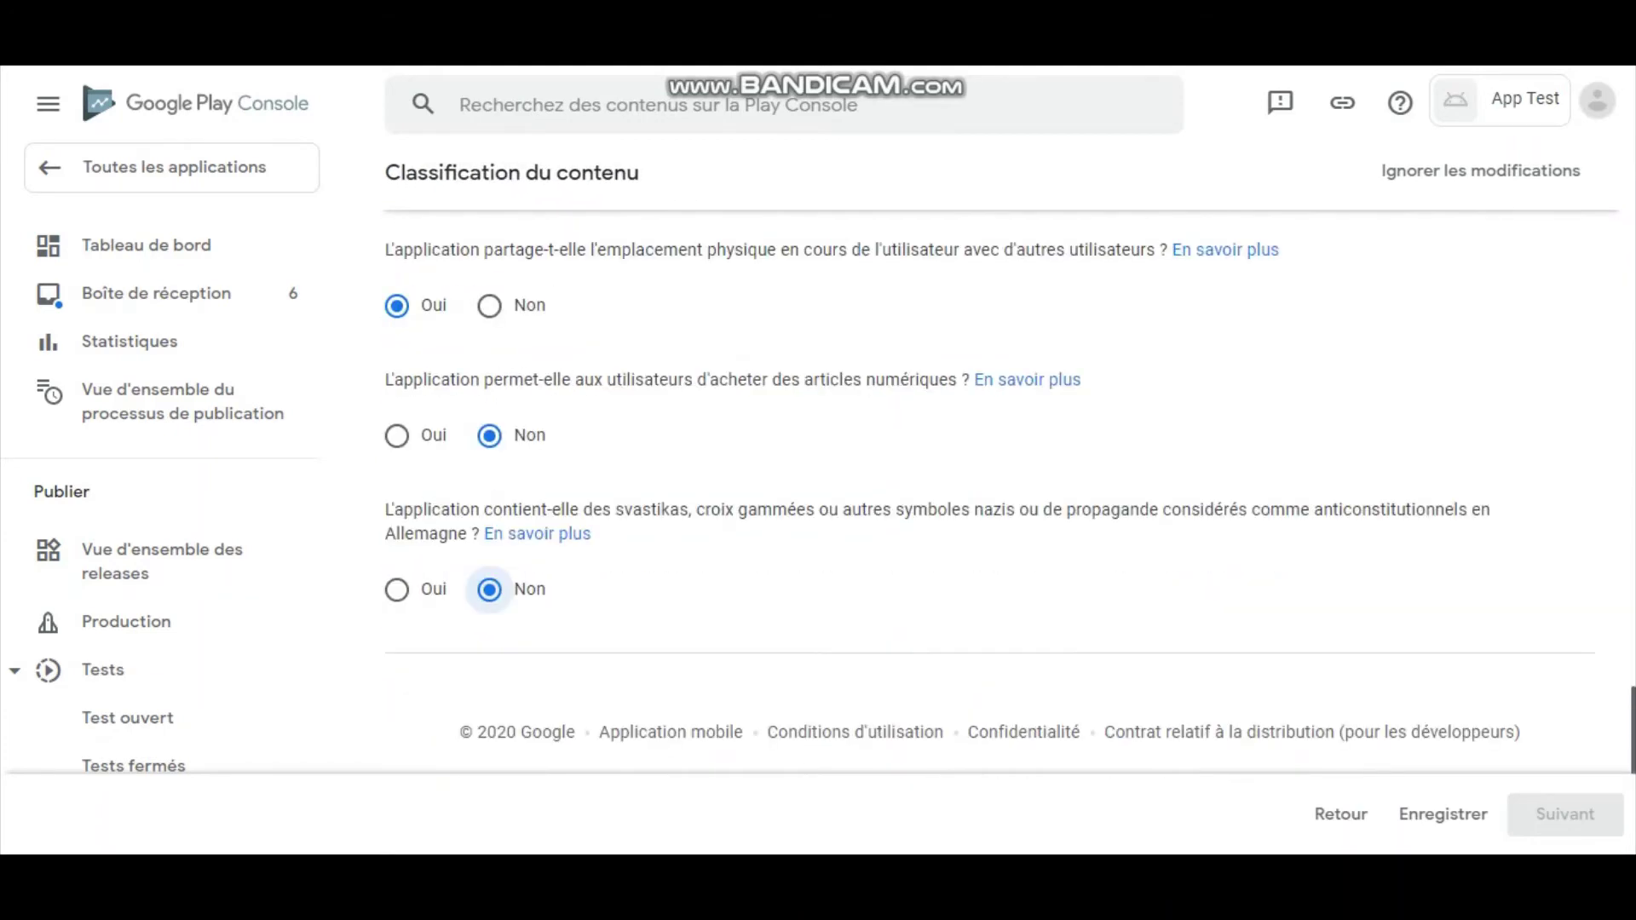
pyautogui.click(1419, 819)
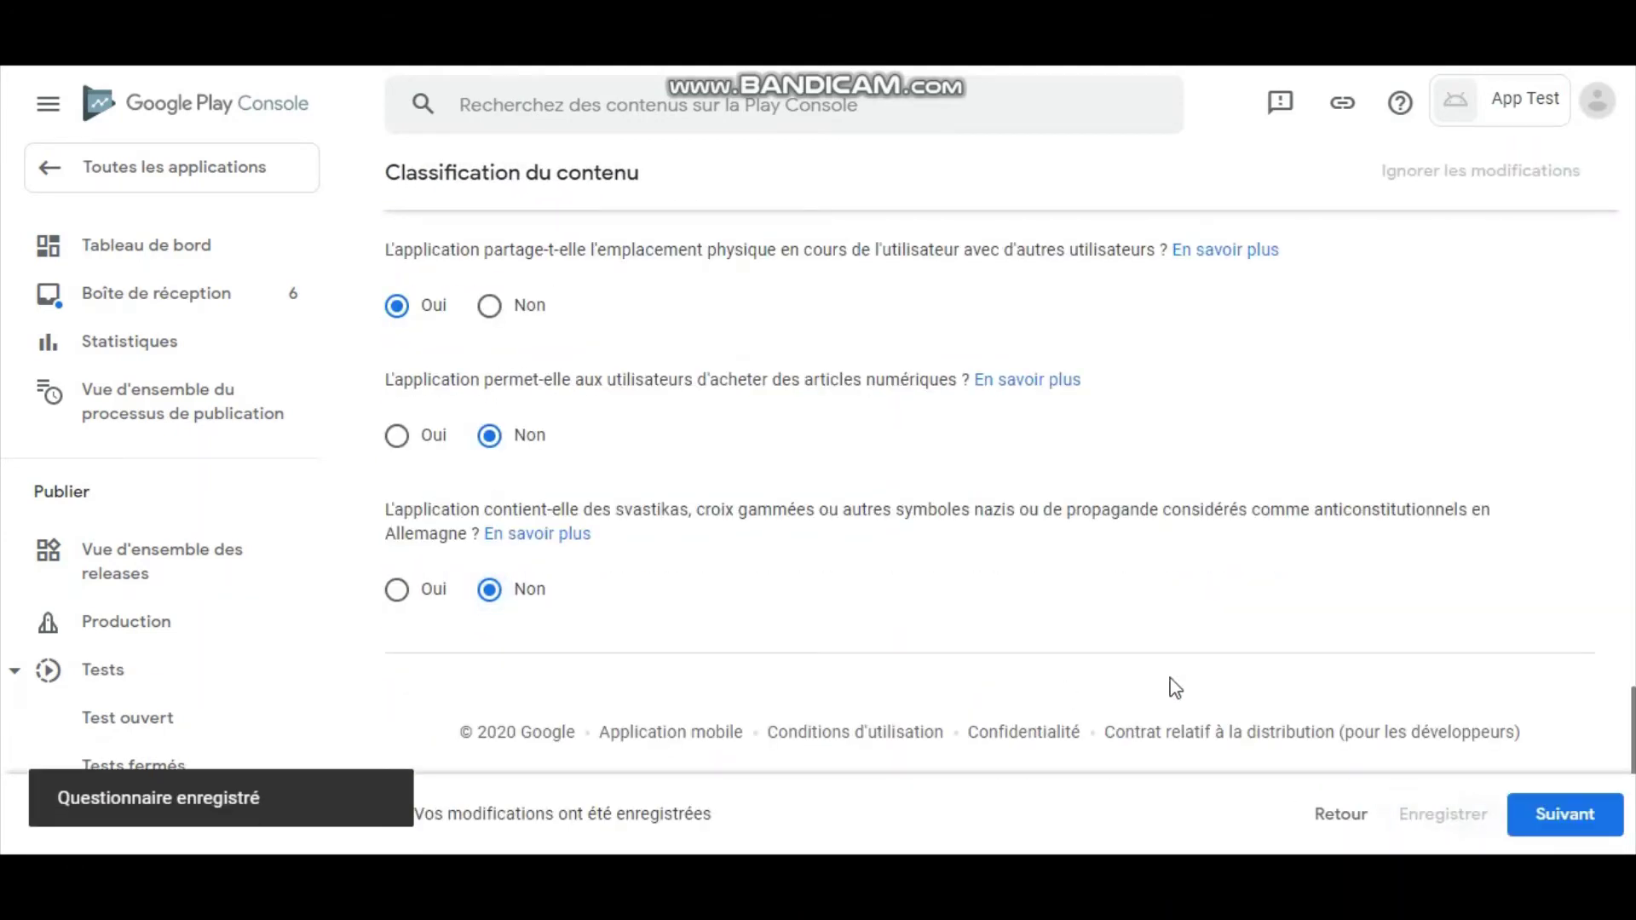
pyautogui.click(1572, 819)
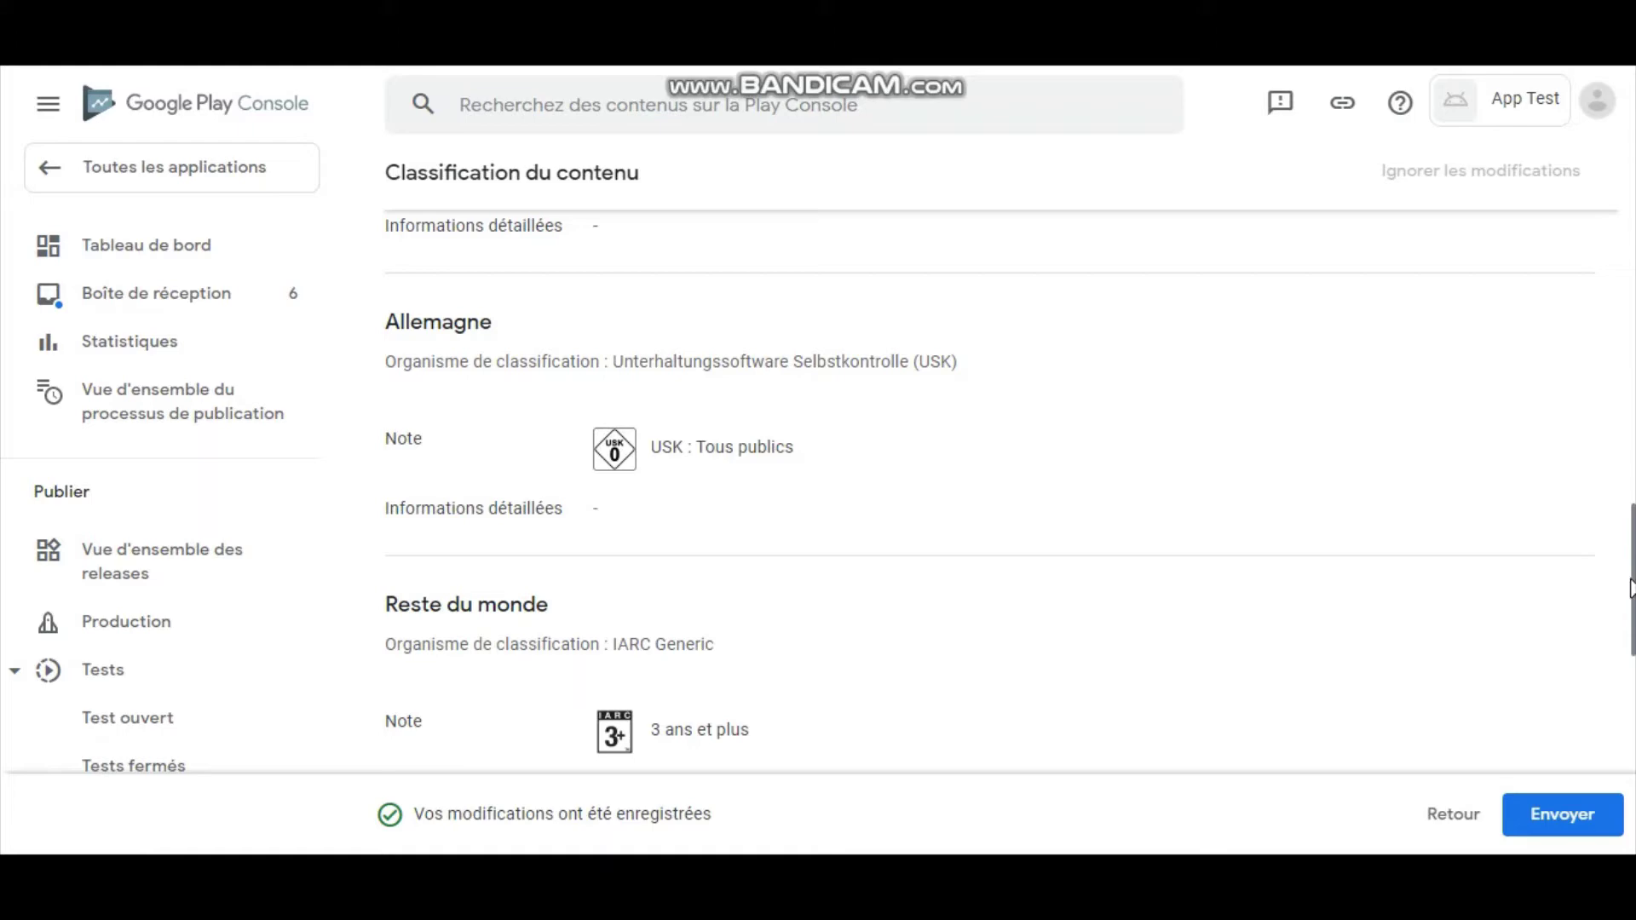
# - Review the summary and the ratings for each region, and submit the content rating questionnaire
pyautogui.moveTo(1629, 588); pyautogui.dragTo(1631, 236)
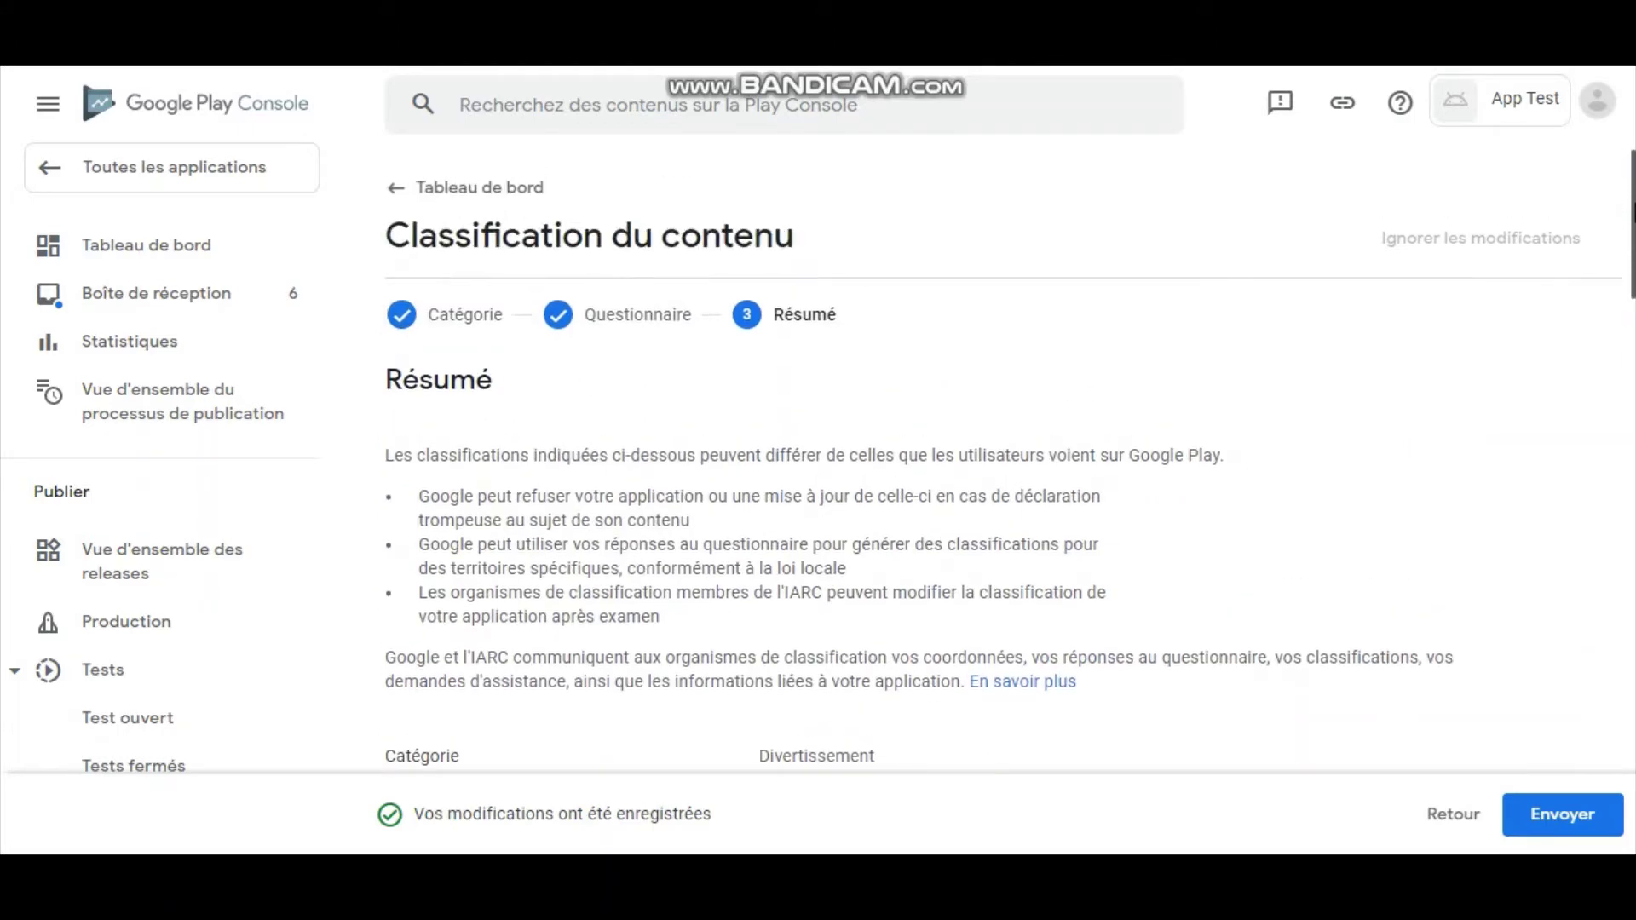
pyautogui.scroll(-3, 1002, 494)
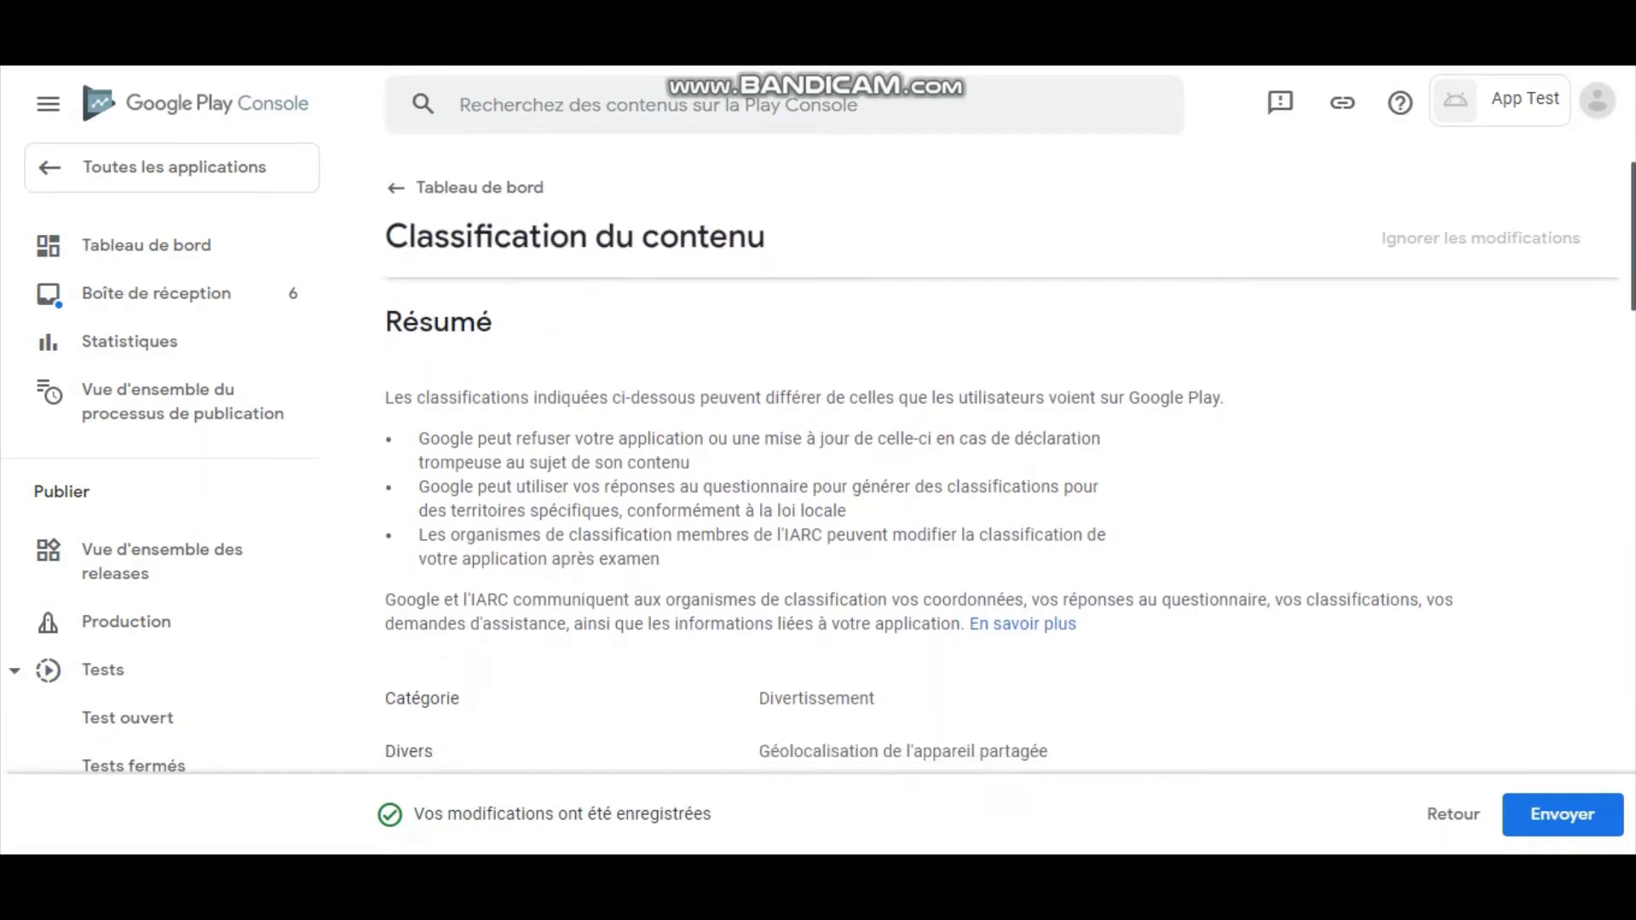
pyautogui.scroll(-5, 1001, 494)
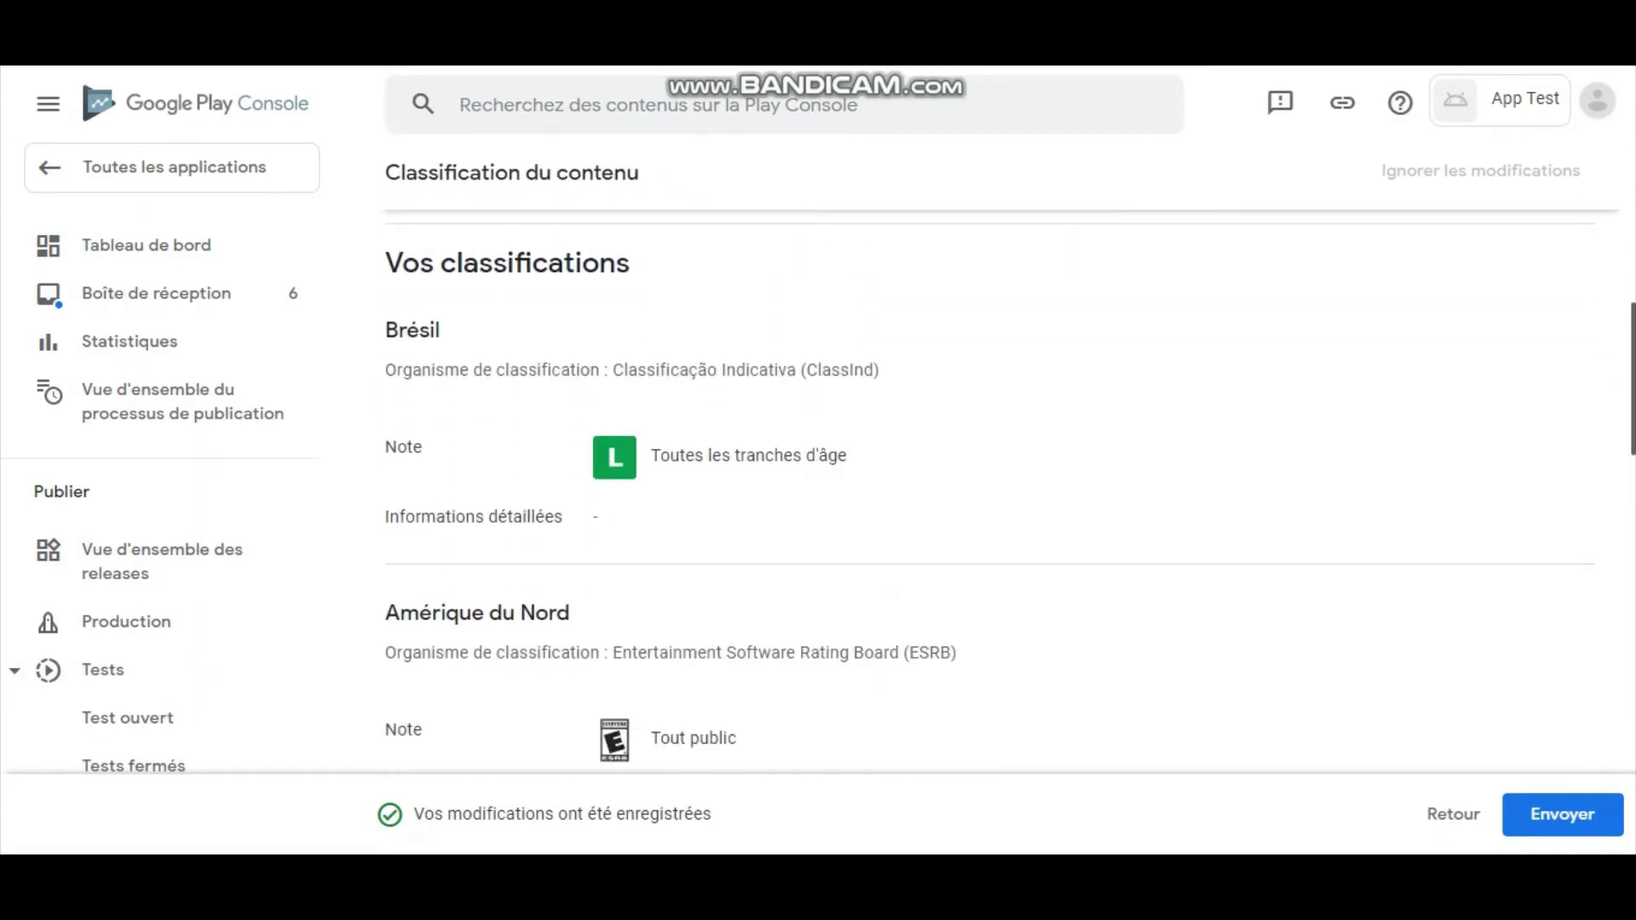
pyautogui.scroll(-4, 989, 494)
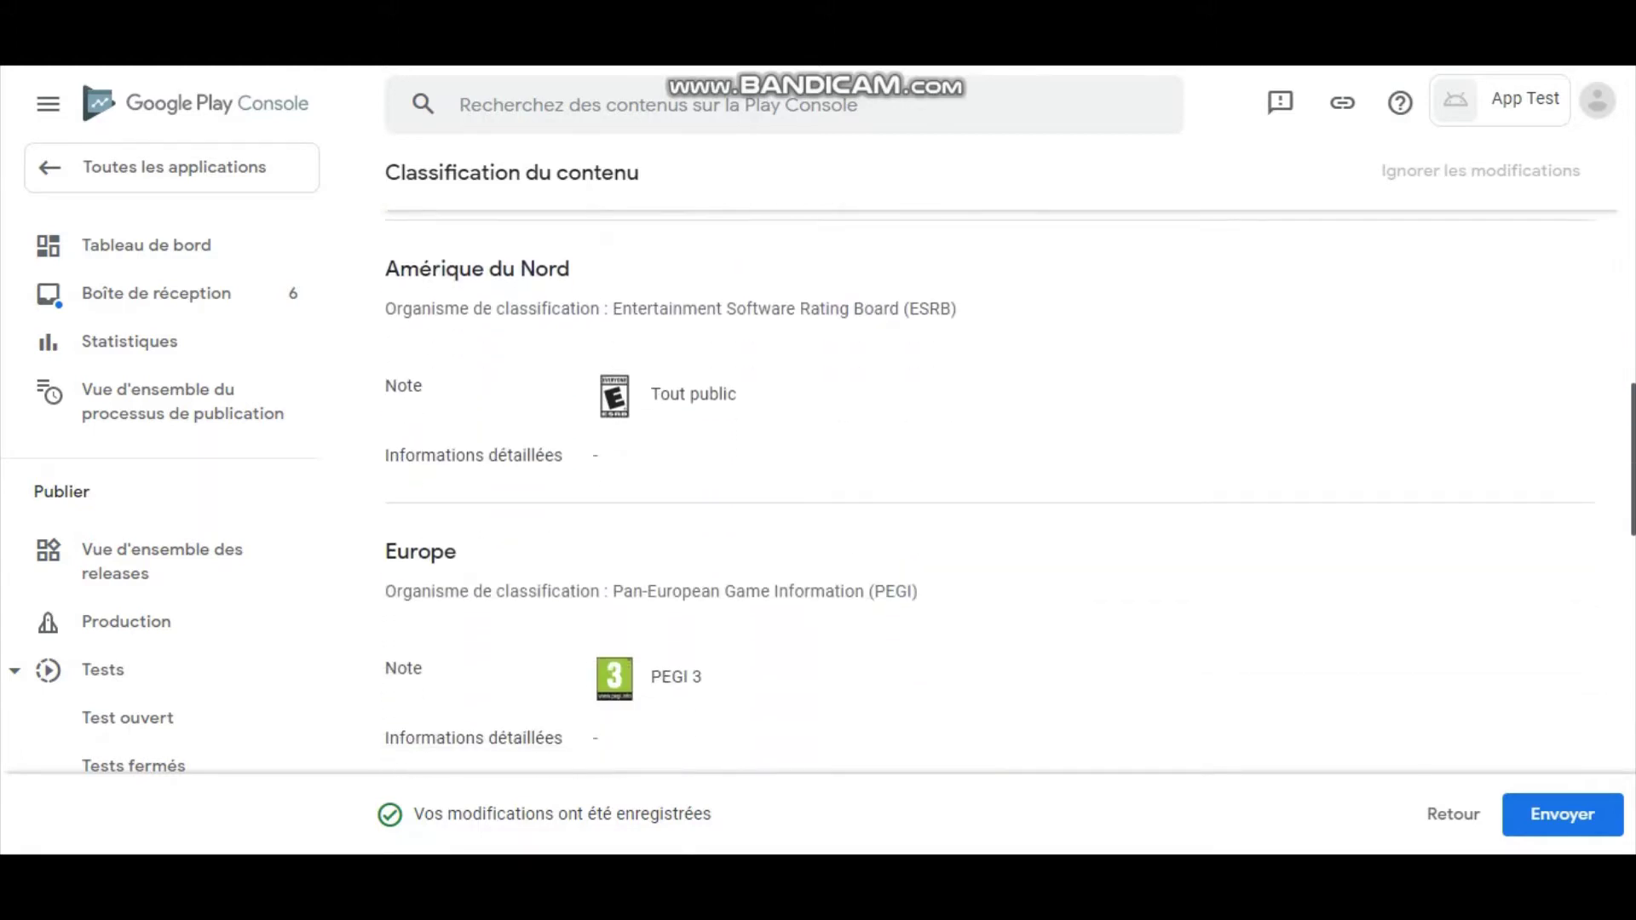
pyautogui.scroll(-8, 1001, 494)
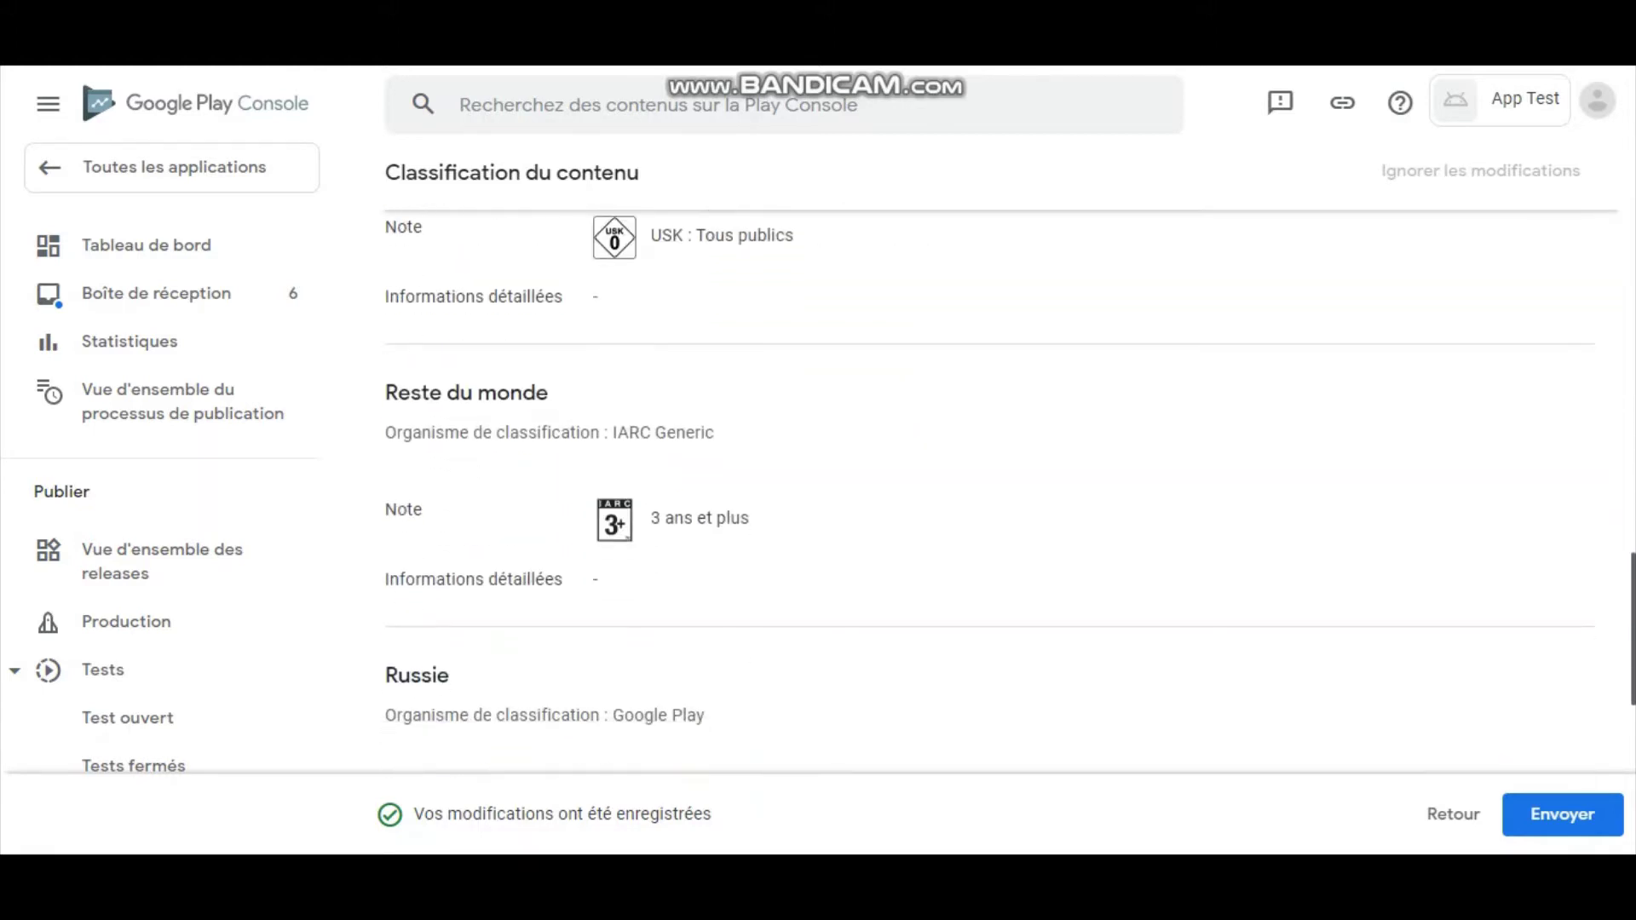
pyautogui.scroll(-7, 1009, 492)
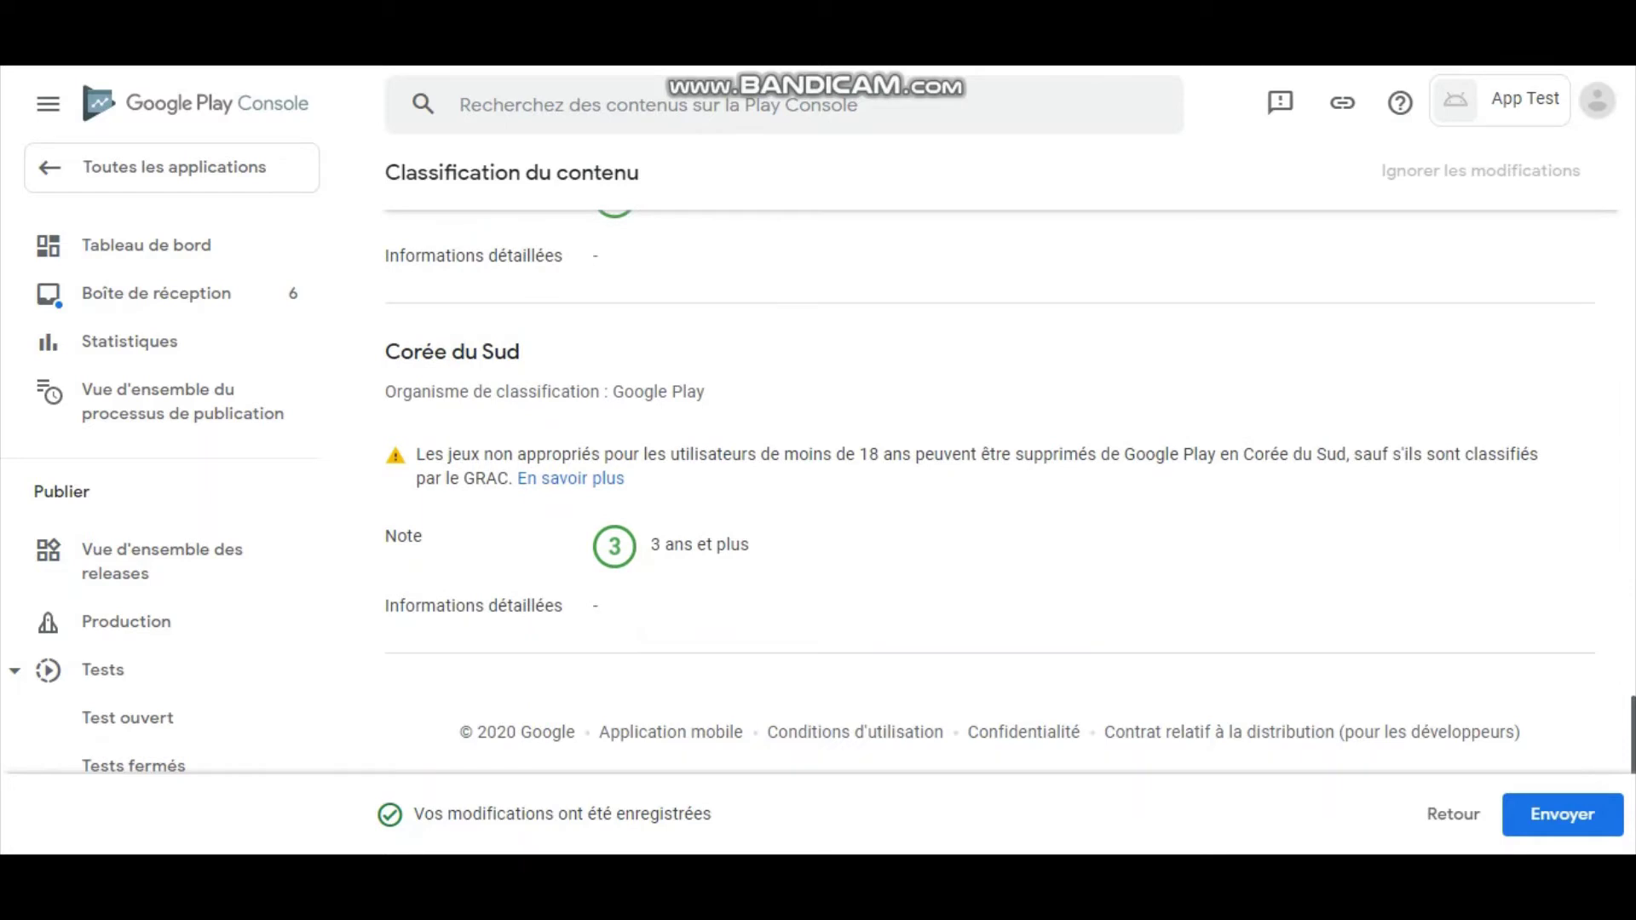
pyautogui.click(1548, 814)
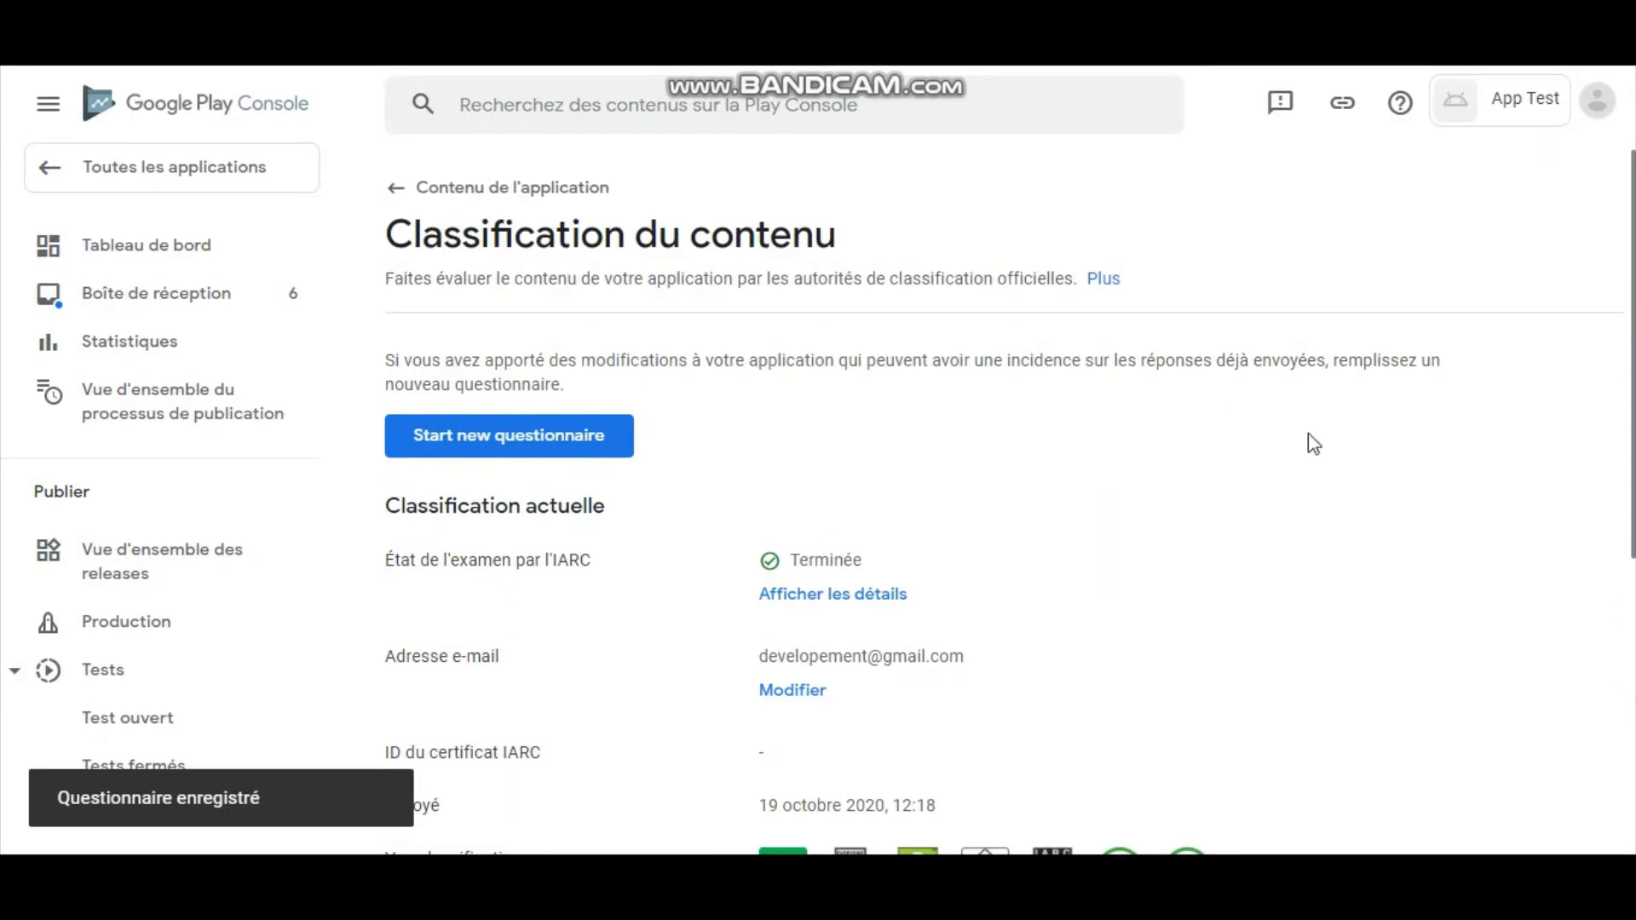
# - Examine the current classification details and the list of submitted questionnaires
pyautogui.scroll(-4, 1010, 503)
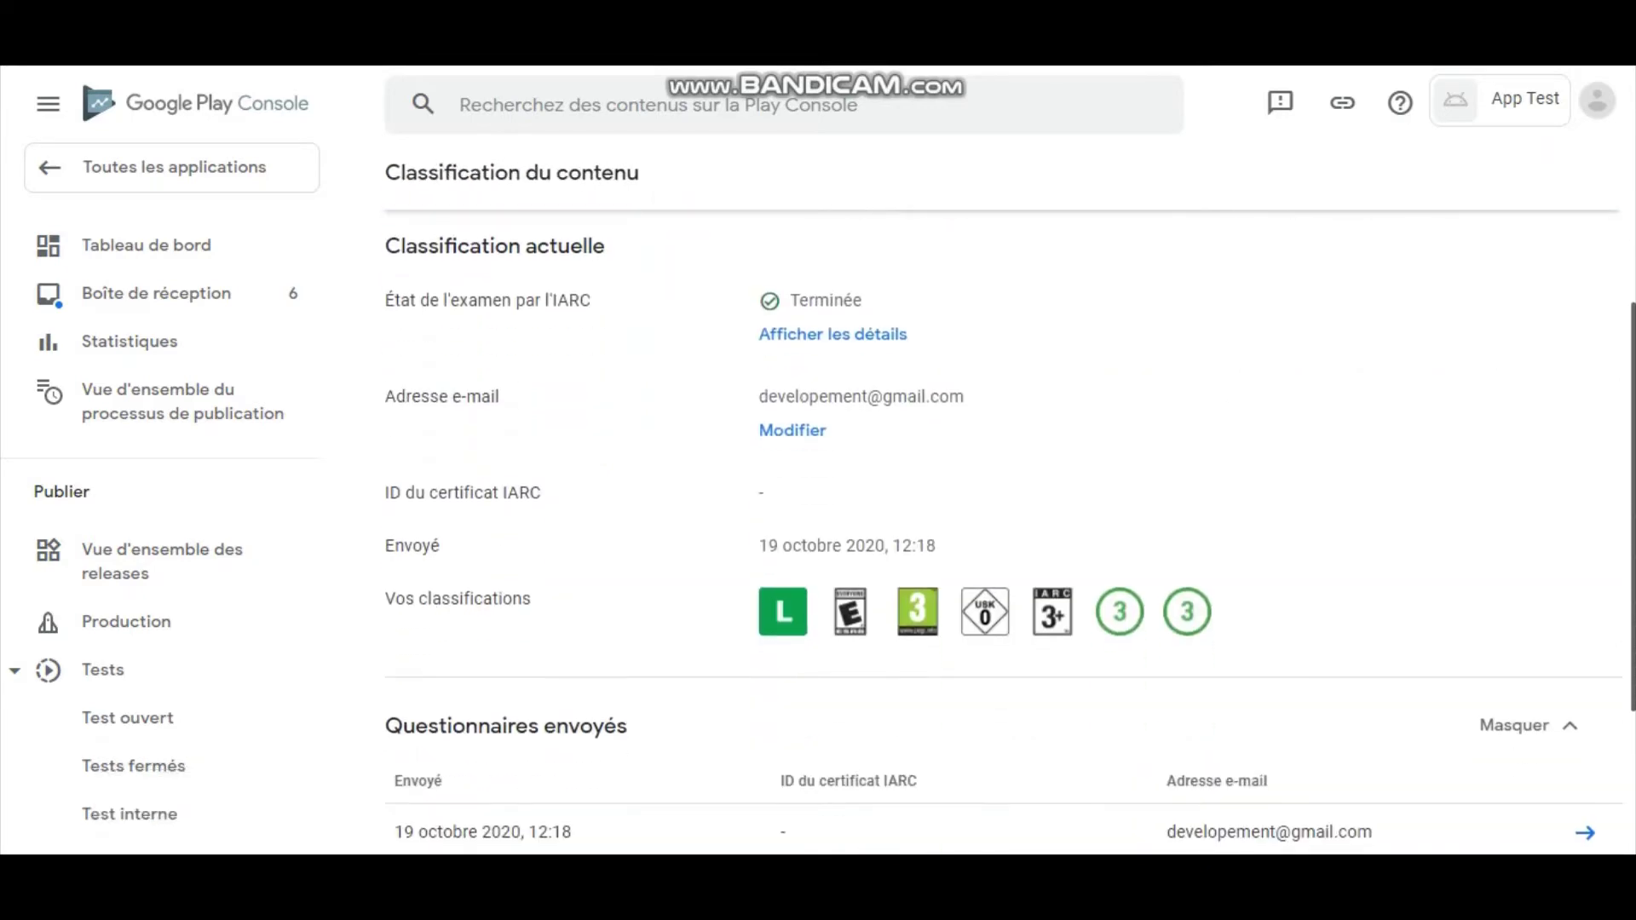
pyautogui.scroll(4, 1009, 503)
pyautogui.scroll(-5, 1009, 503)
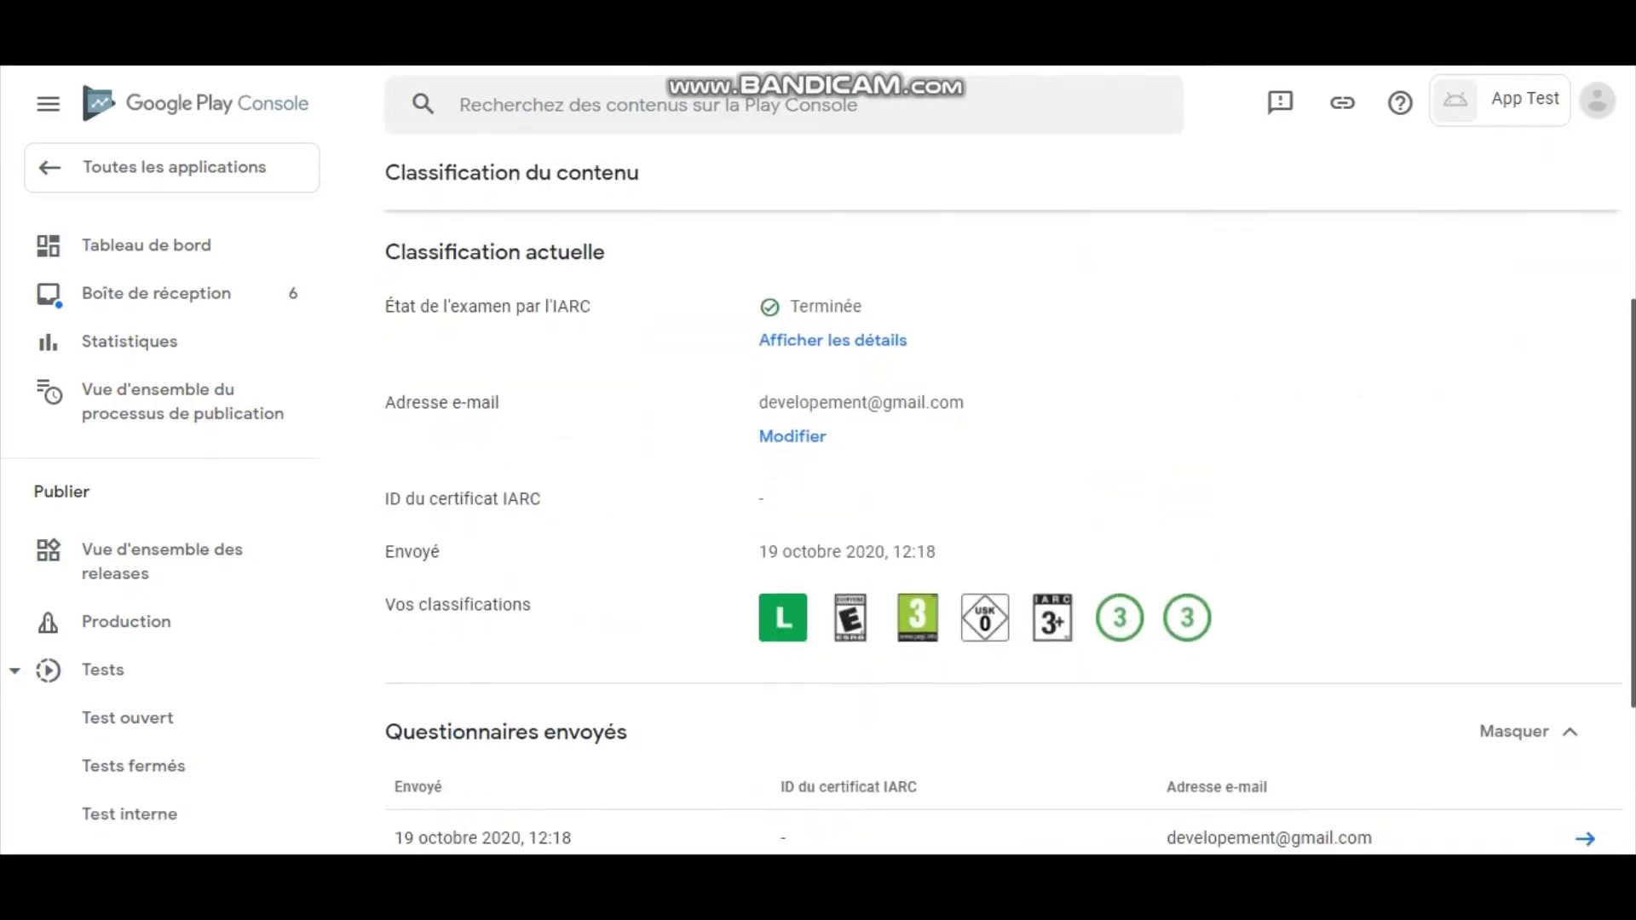
pyautogui.scroll(-1, 1010, 503)
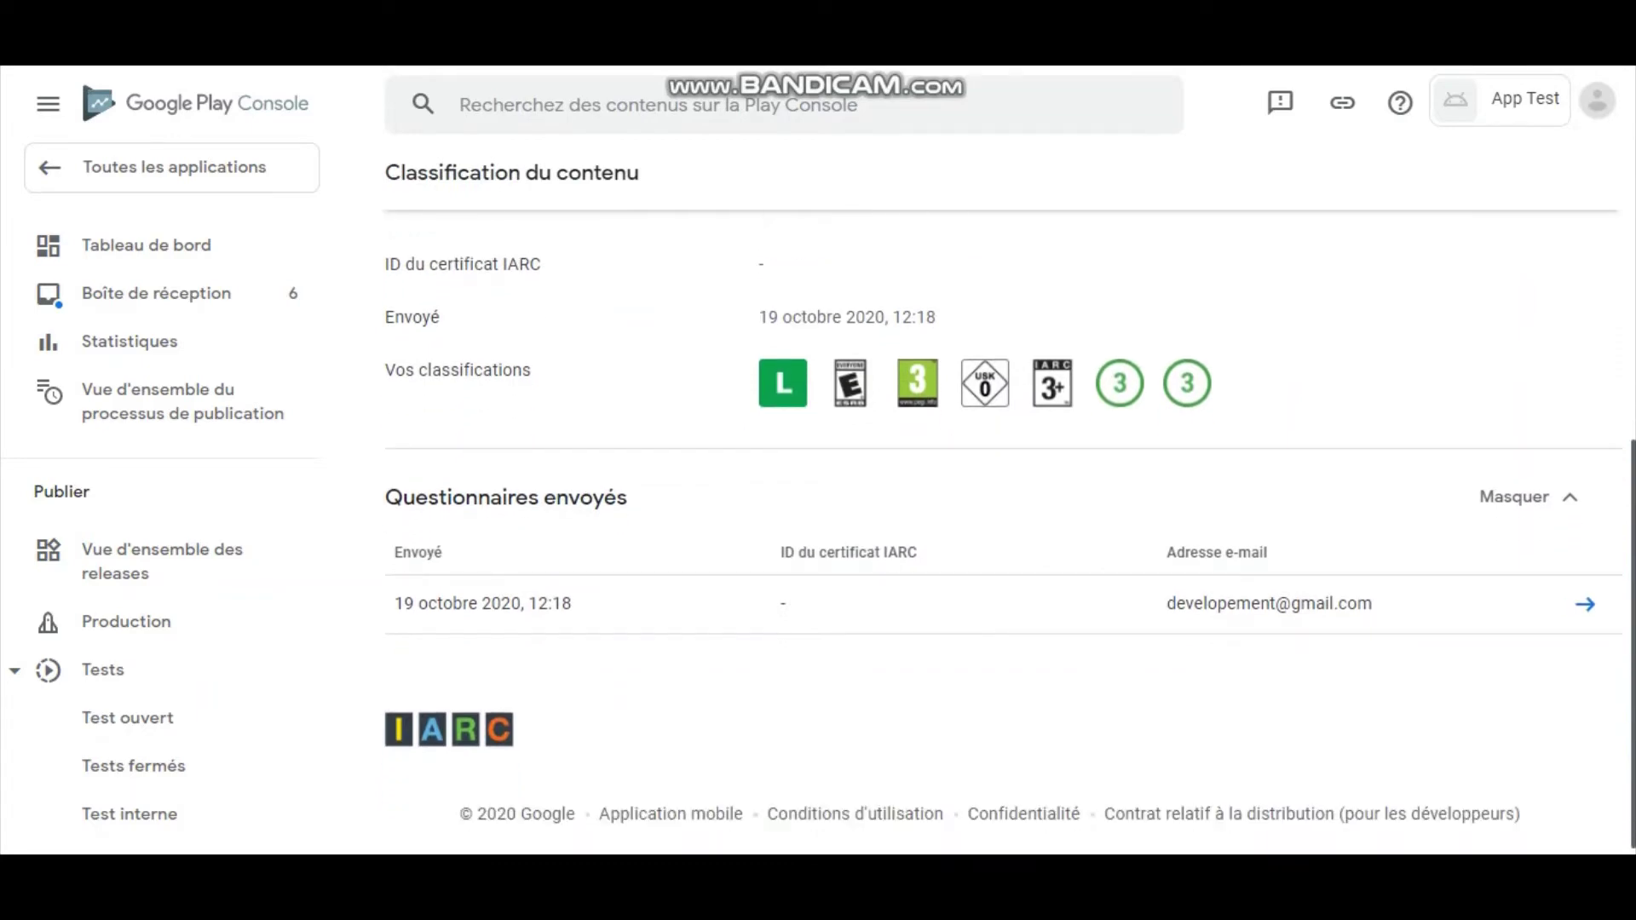
pyautogui.scroll(6, 1010, 503)
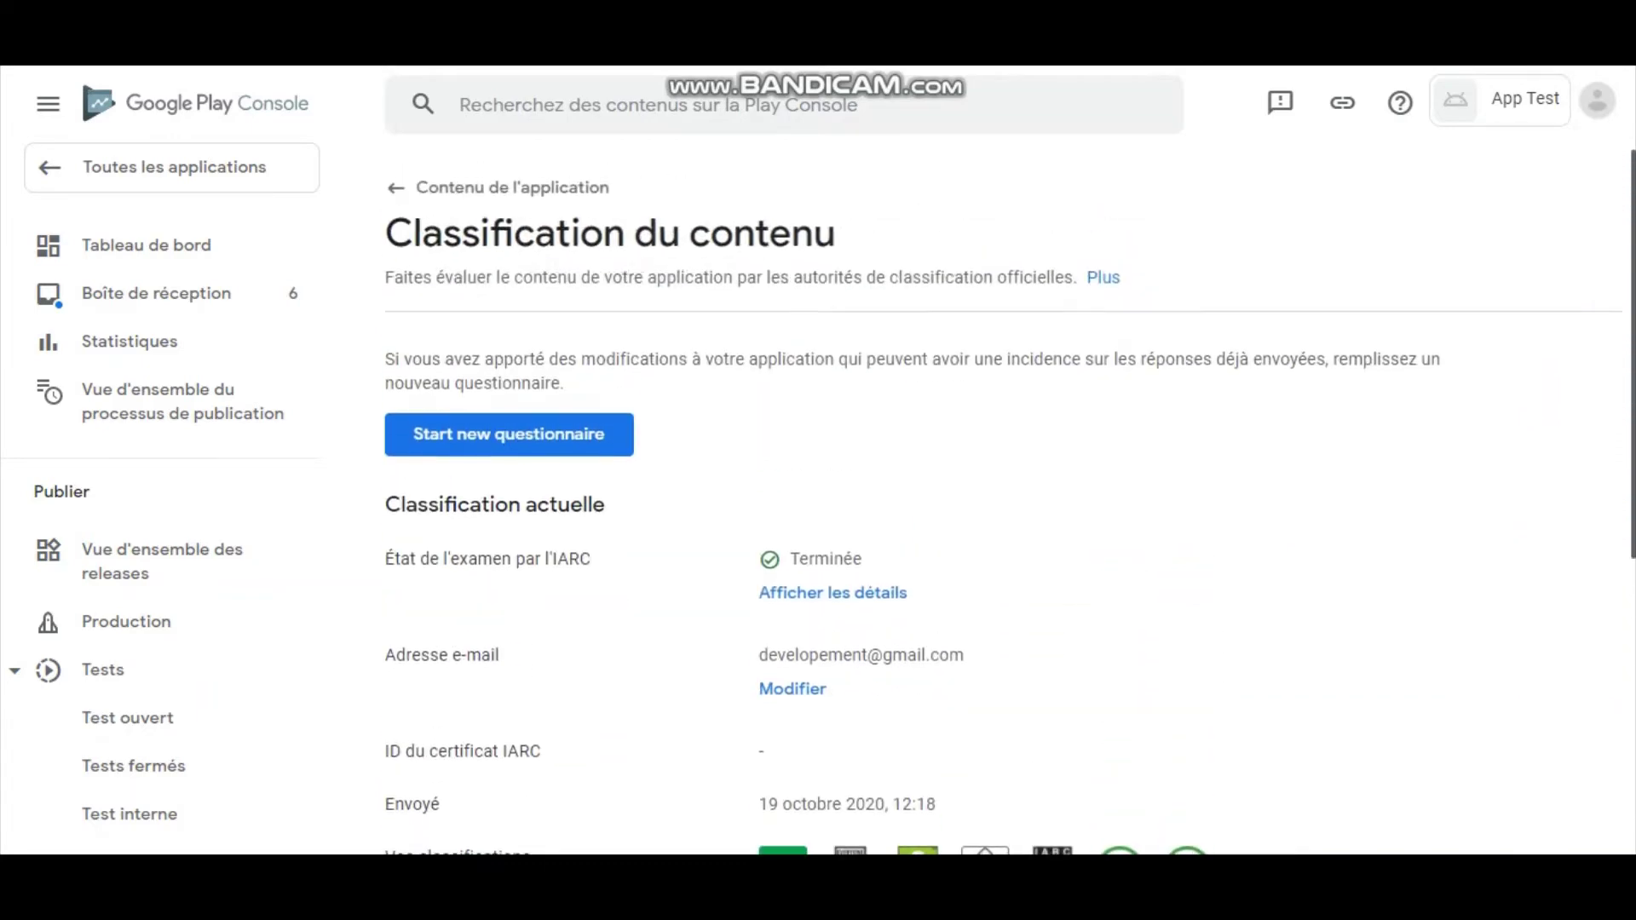
# - Return to the Contenu de l'application overview and start the Cible et contenu task
pyautogui.click(541, 188)
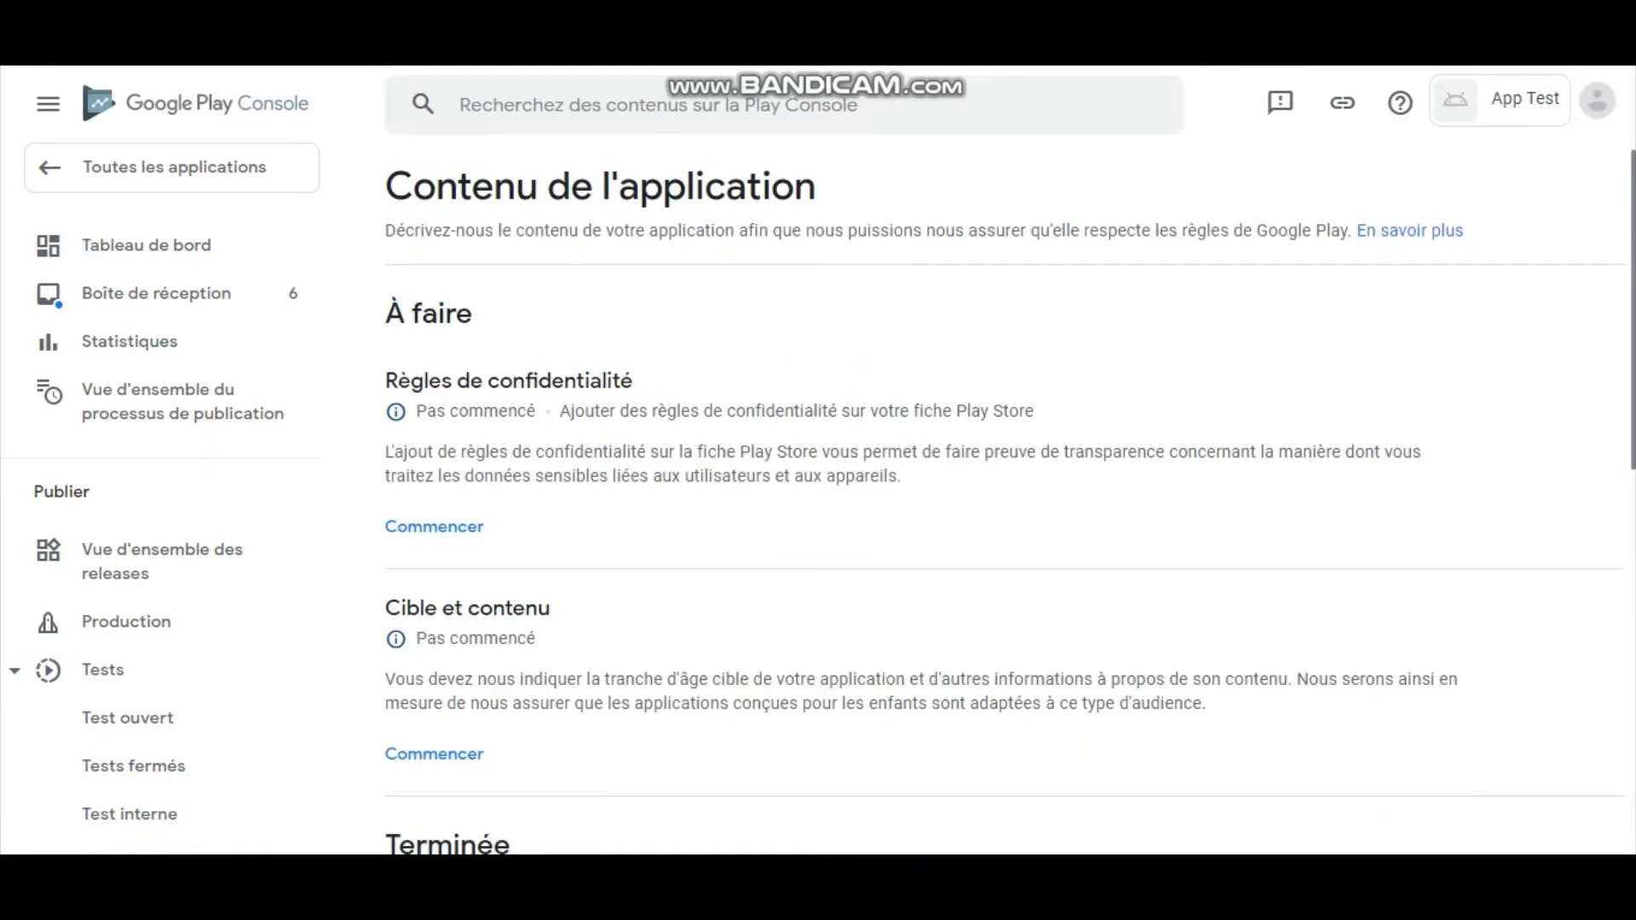
pyautogui.scroll(-8, 1003, 511)
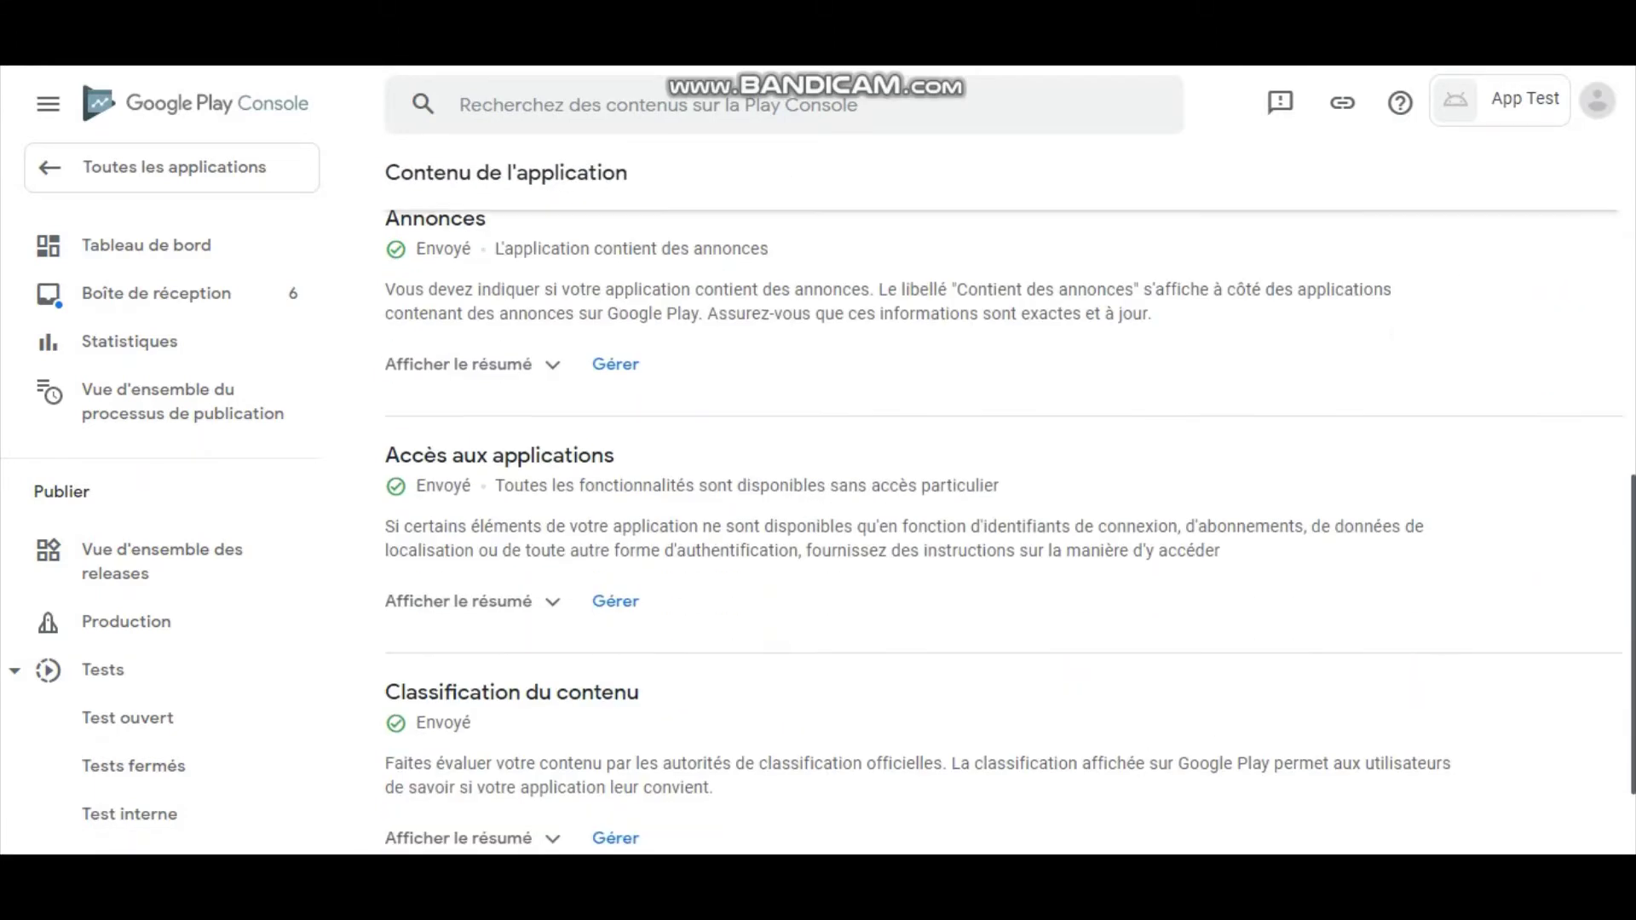
pyautogui.scroll(-2, 1003, 512)
pyautogui.scroll(10, 1618, 341)
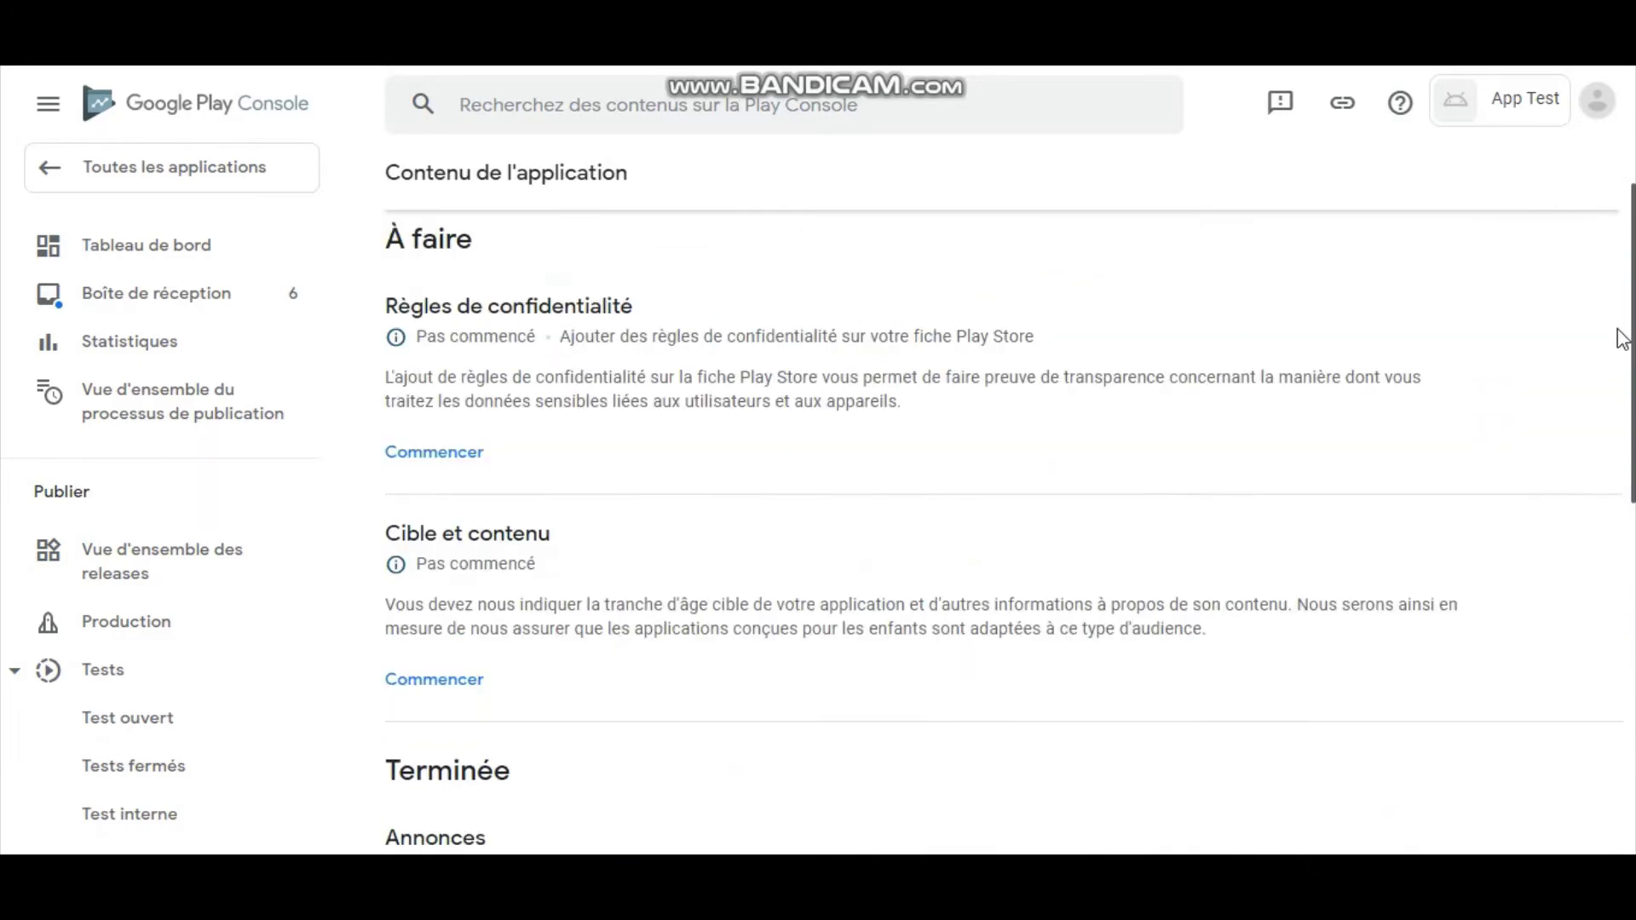
pyautogui.scroll(-2, 1620, 365)
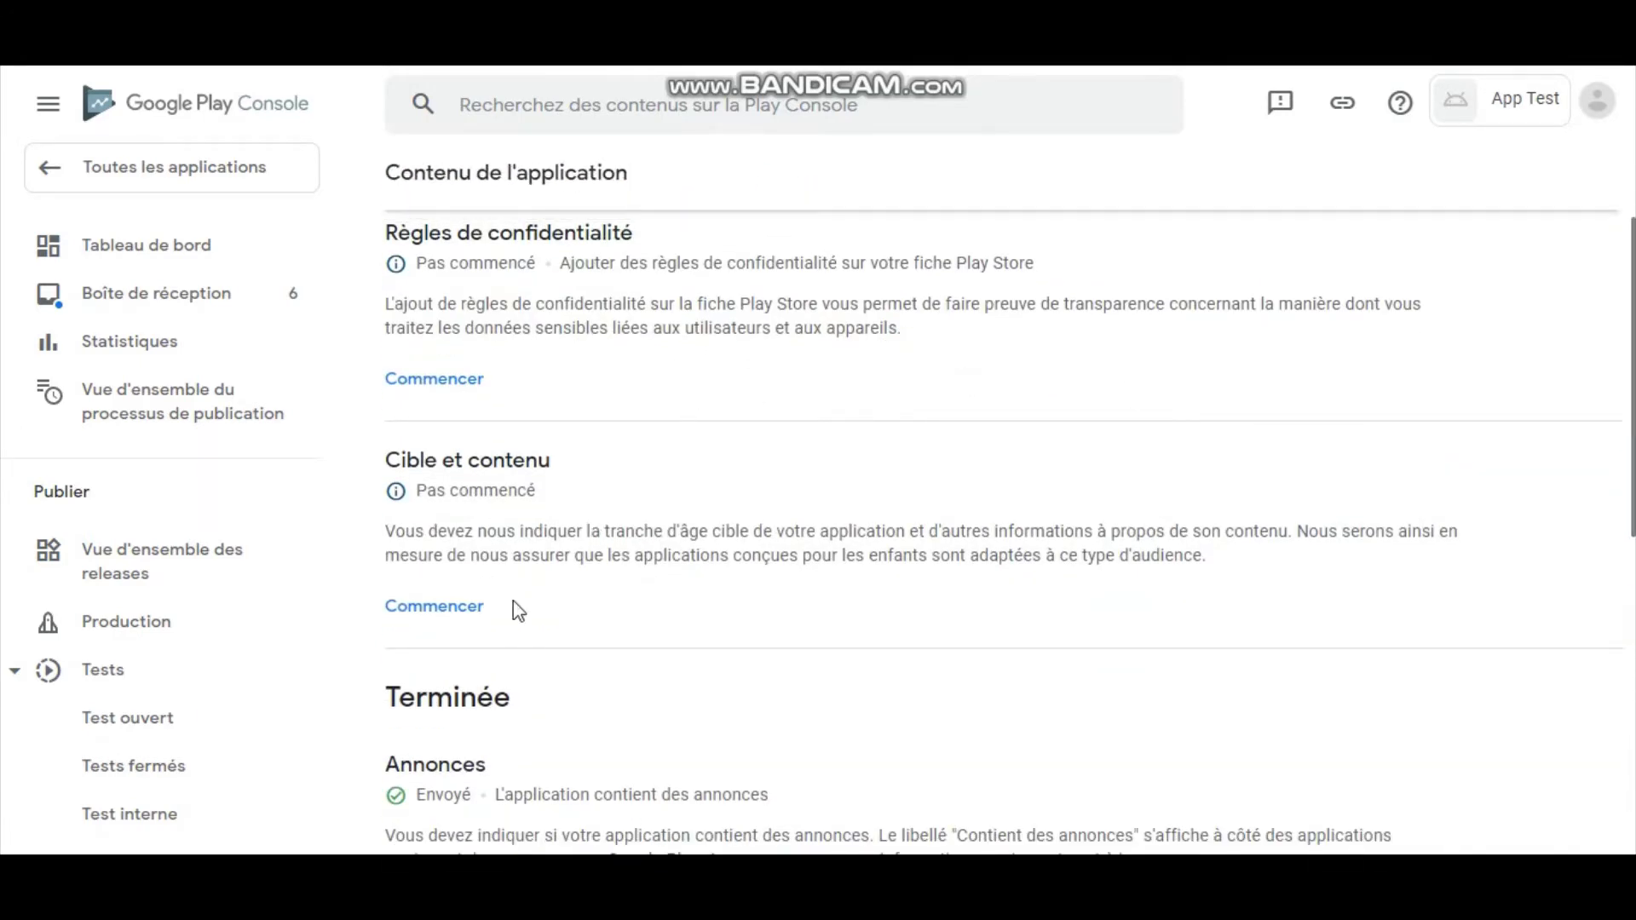
pyautogui.click(460, 606)
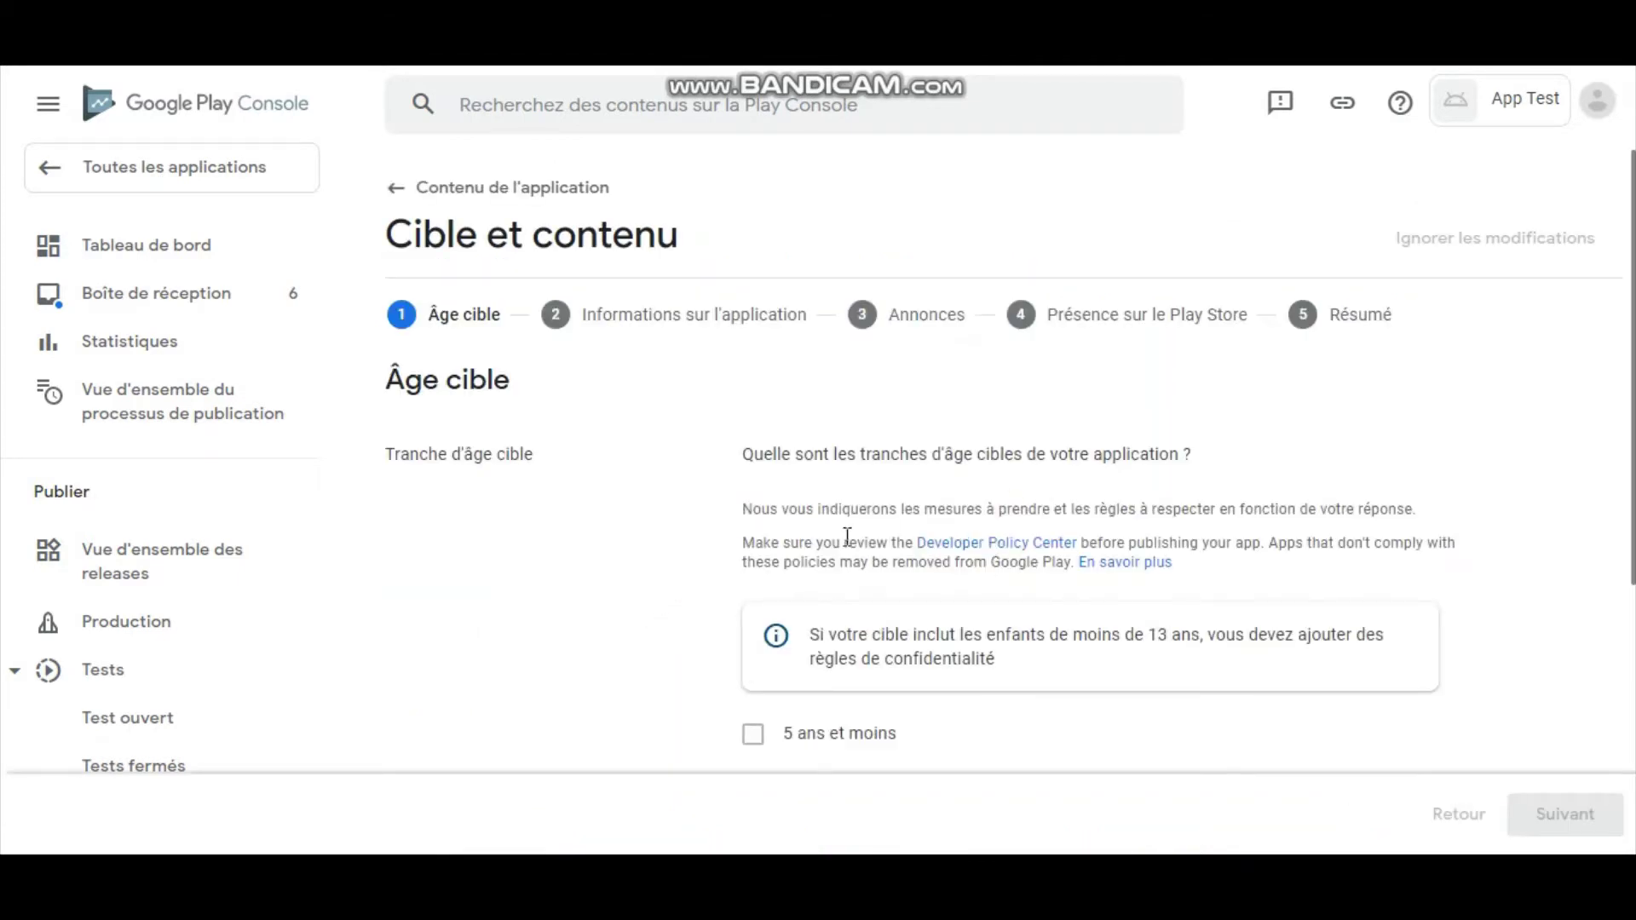
# - Annotate the area beside the target age ranges with the red text "vous devez indiquer la catégorie d'age"
pyautogui.scroll(-3, 1010, 460)
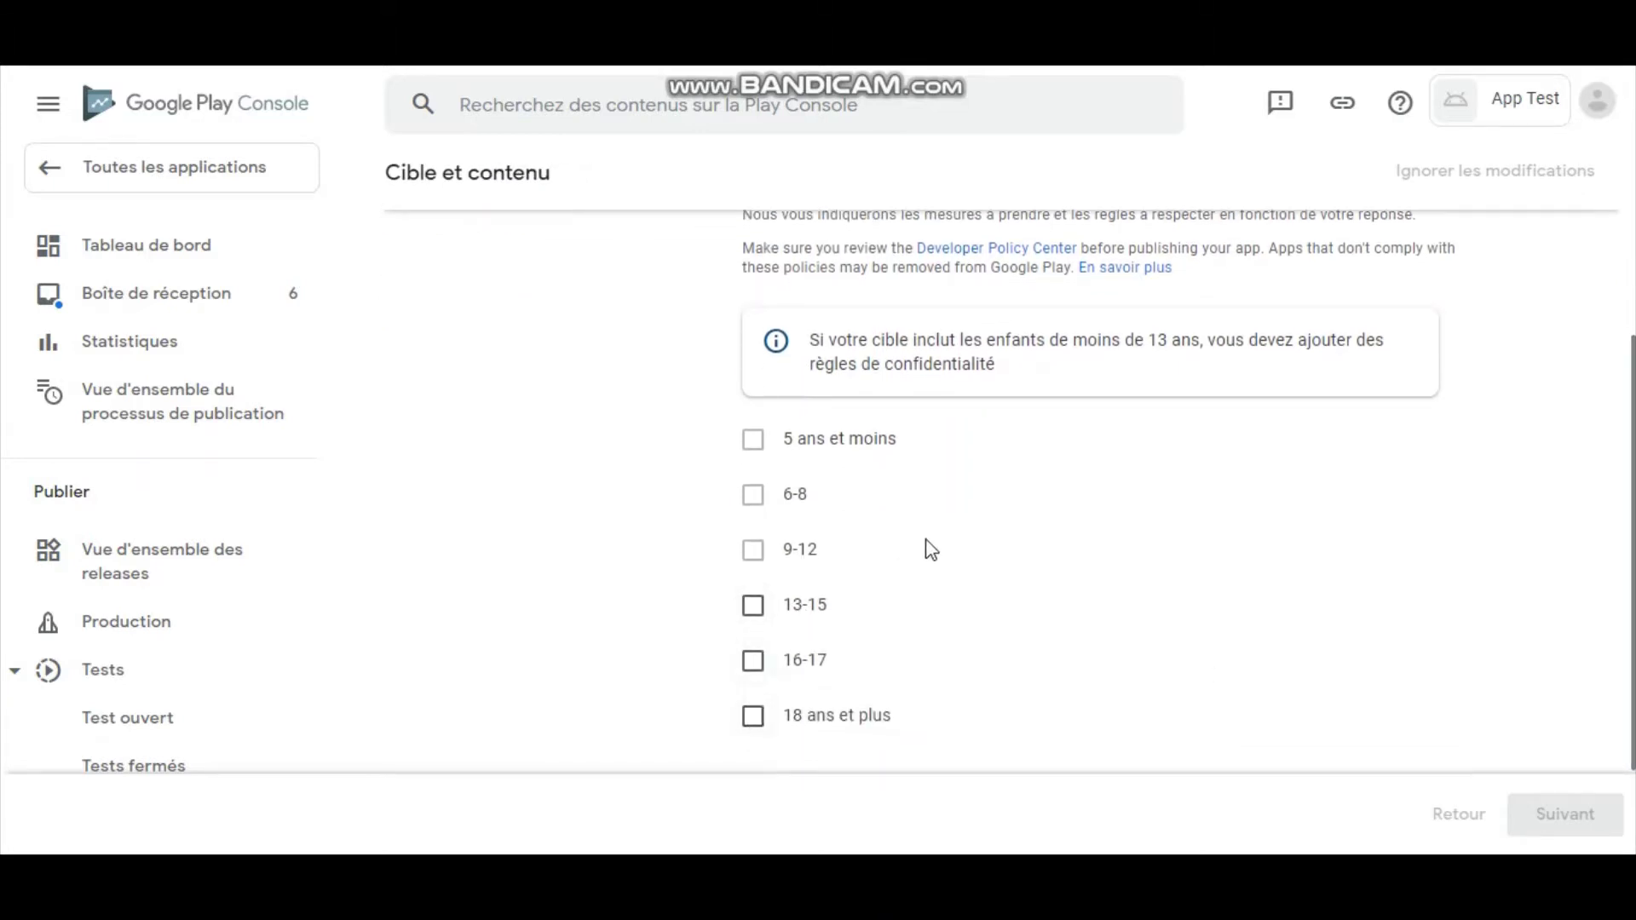
pyautogui.moveTo(1599, 66)
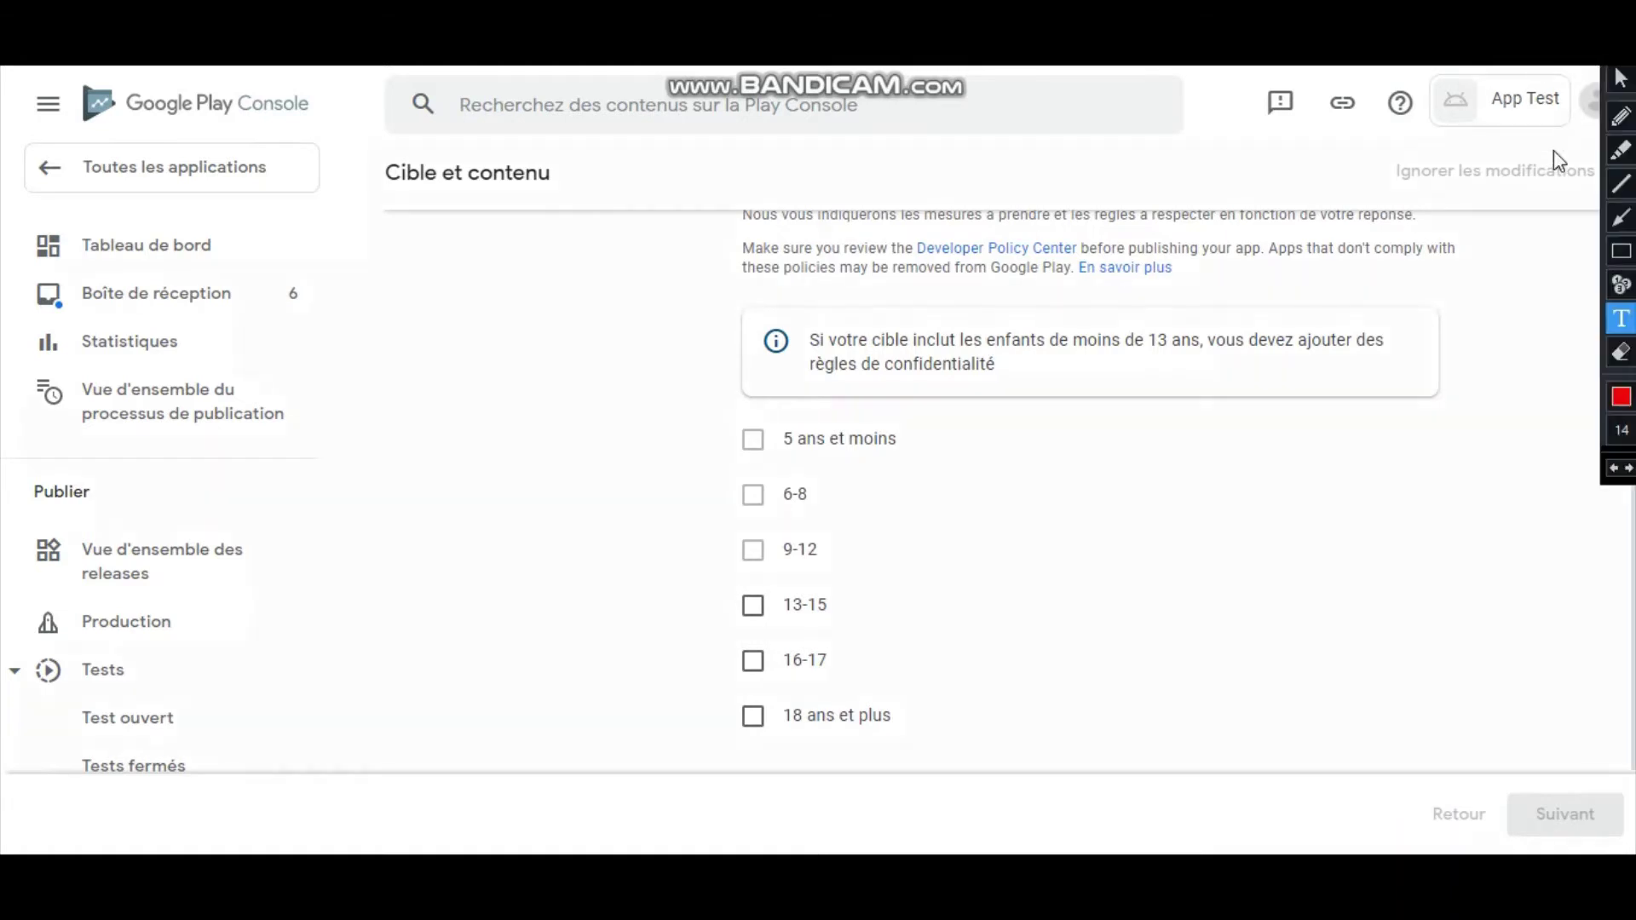
pyautogui.click(1621, 251)
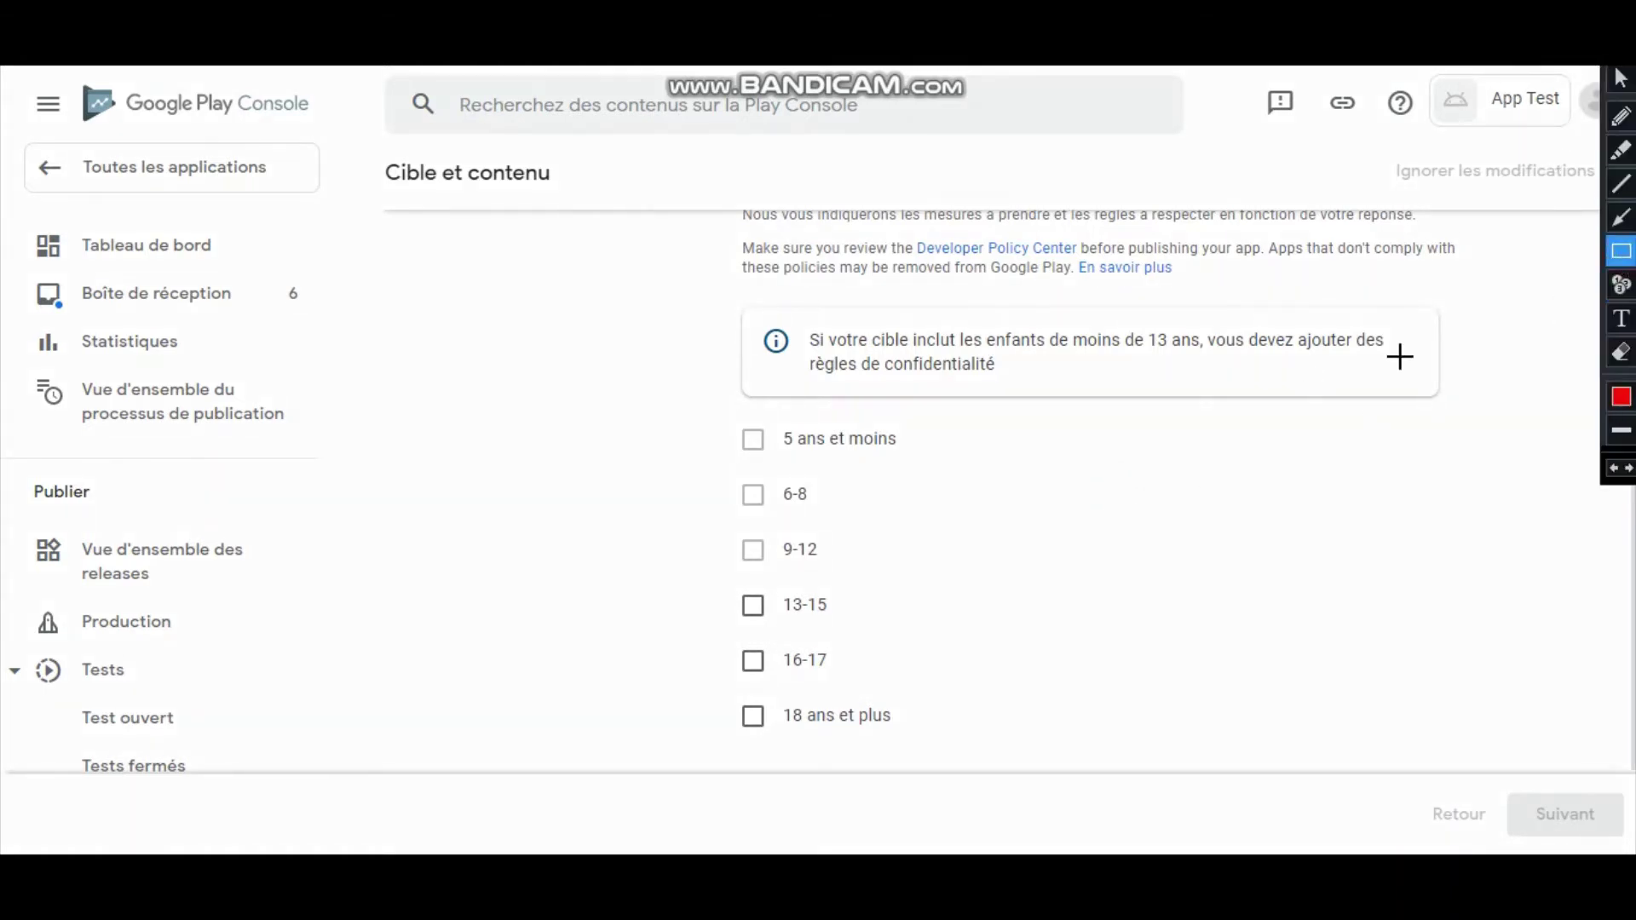
pyautogui.click(1620, 319)
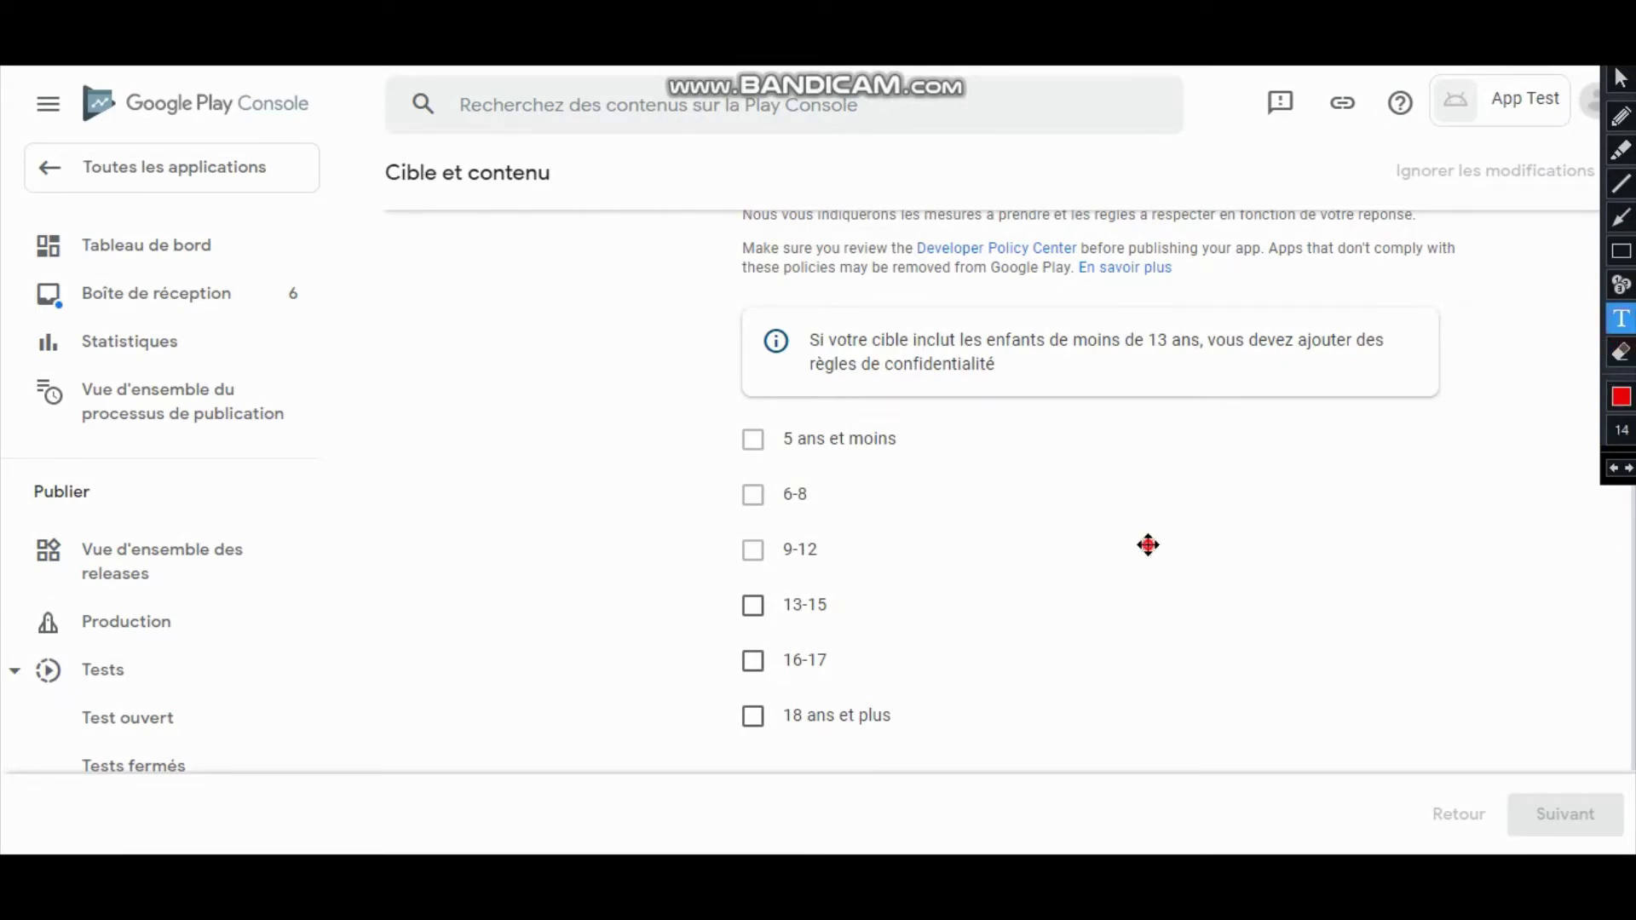
pyautogui.click(1147, 545)
pyautogui.write('vou')
pyautogui.write('devez indiq')
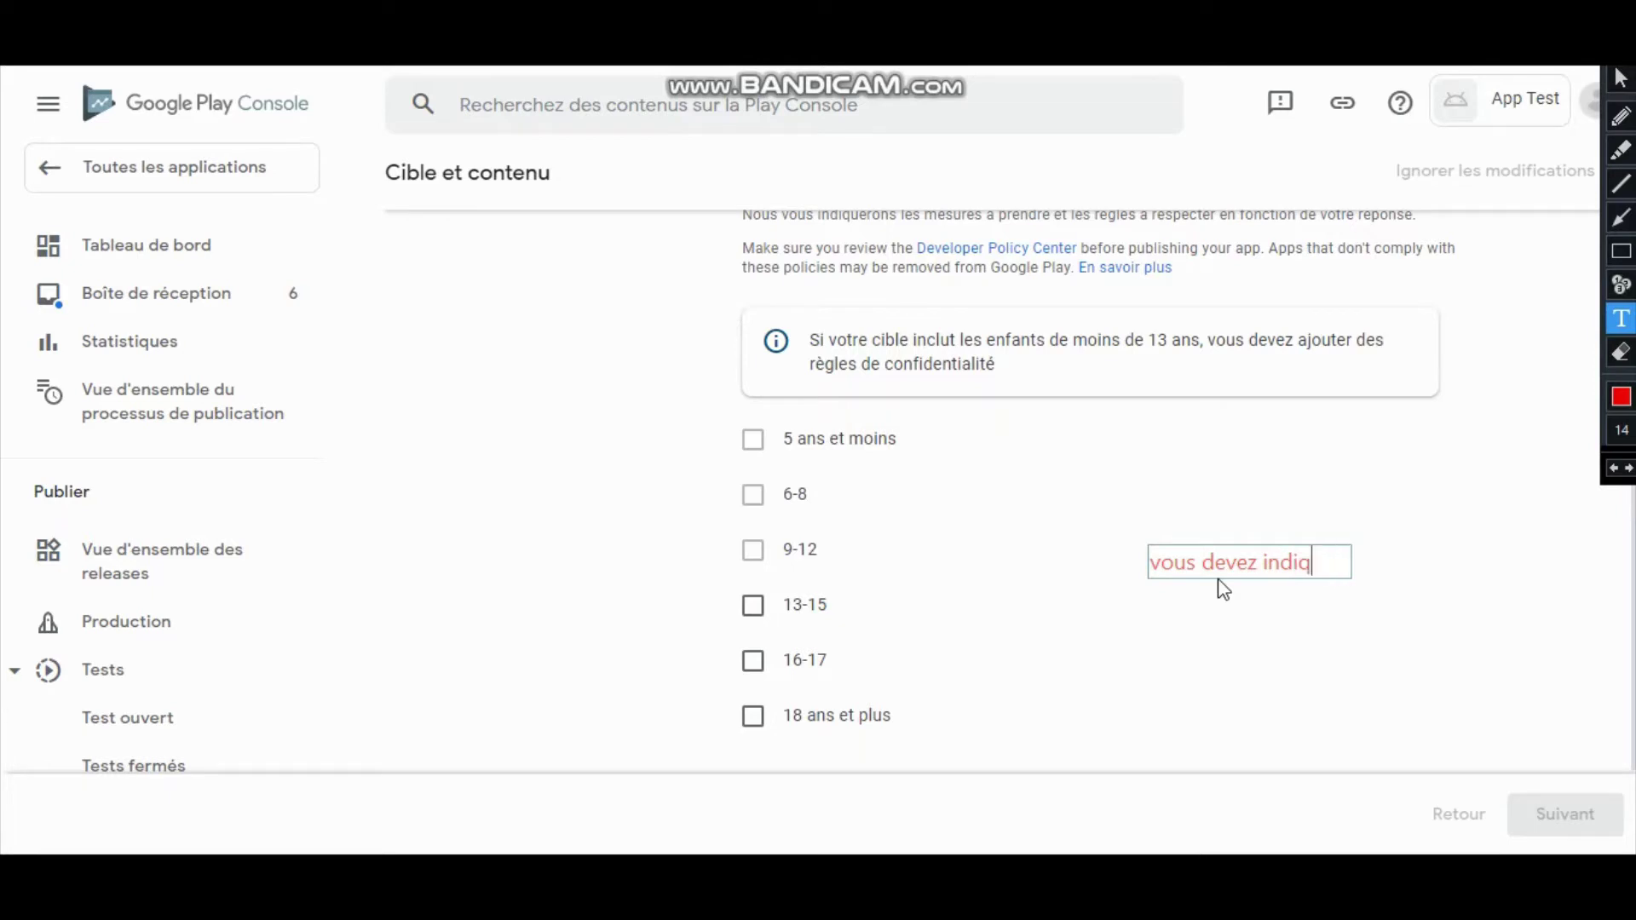
pyautogui.write('uer la c')
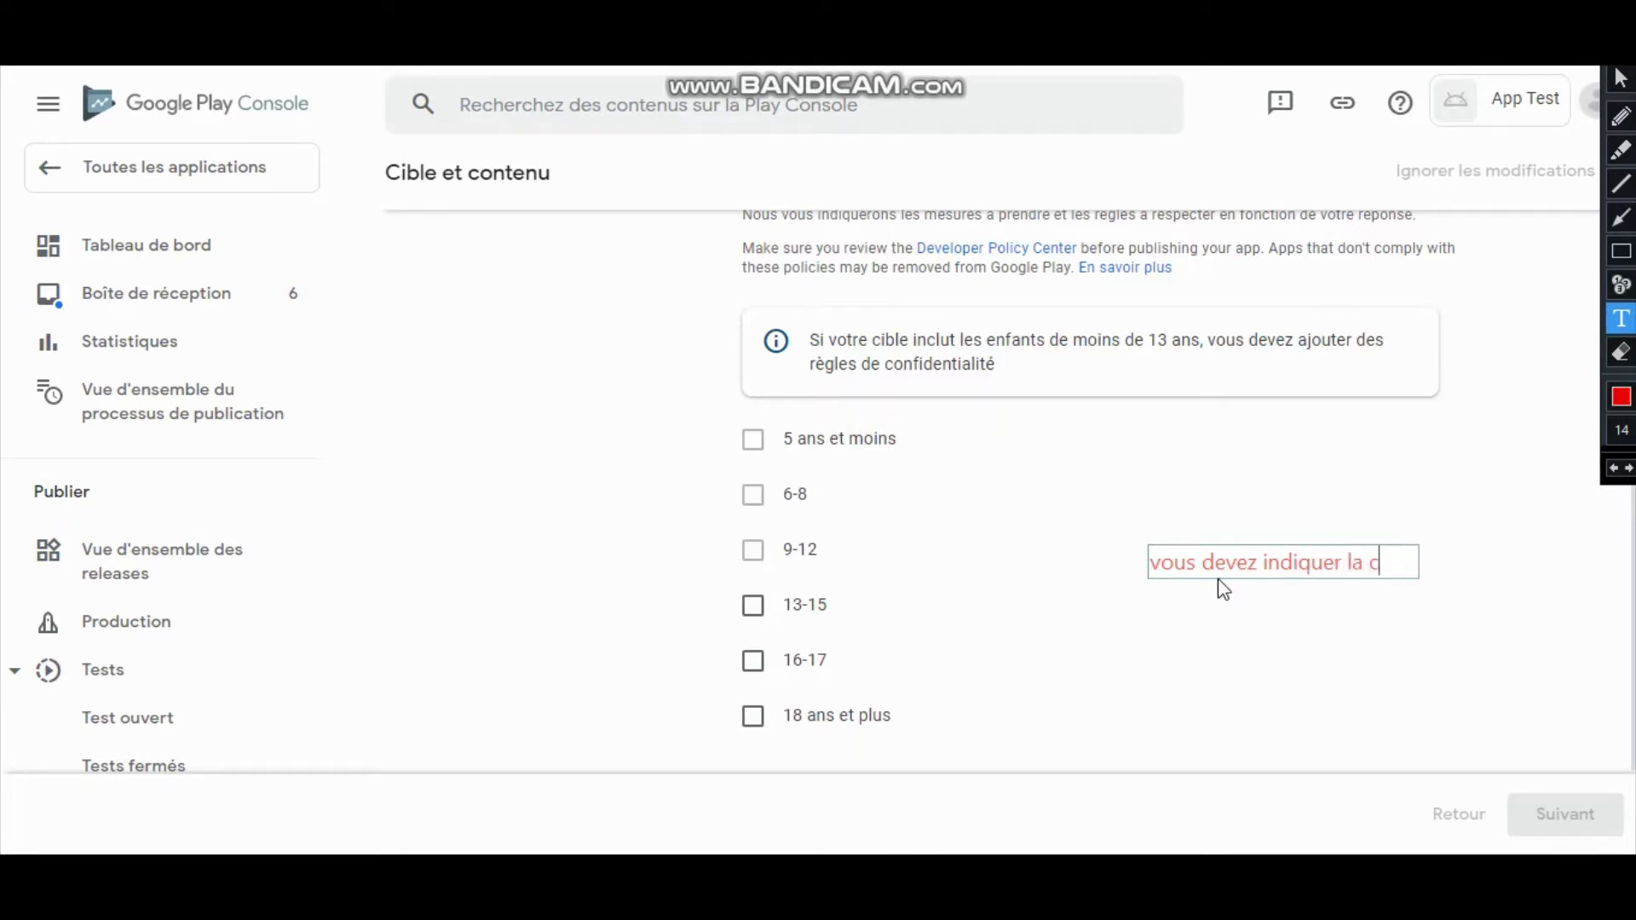
pyautogui.write('atégorie')
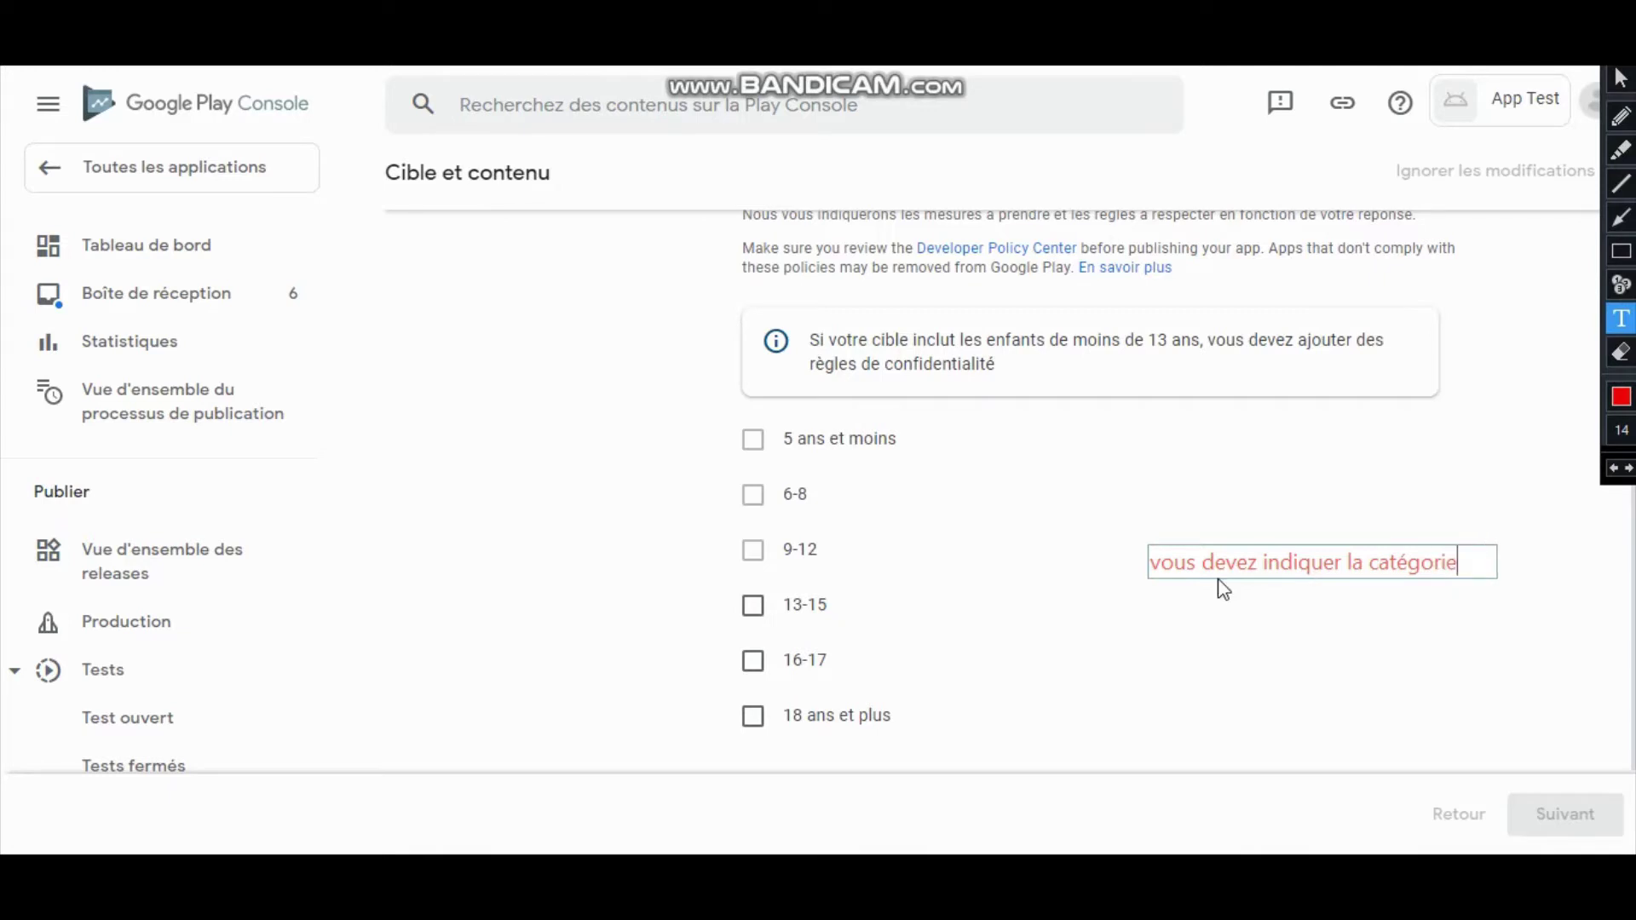
pyautogui.write(" d'age")
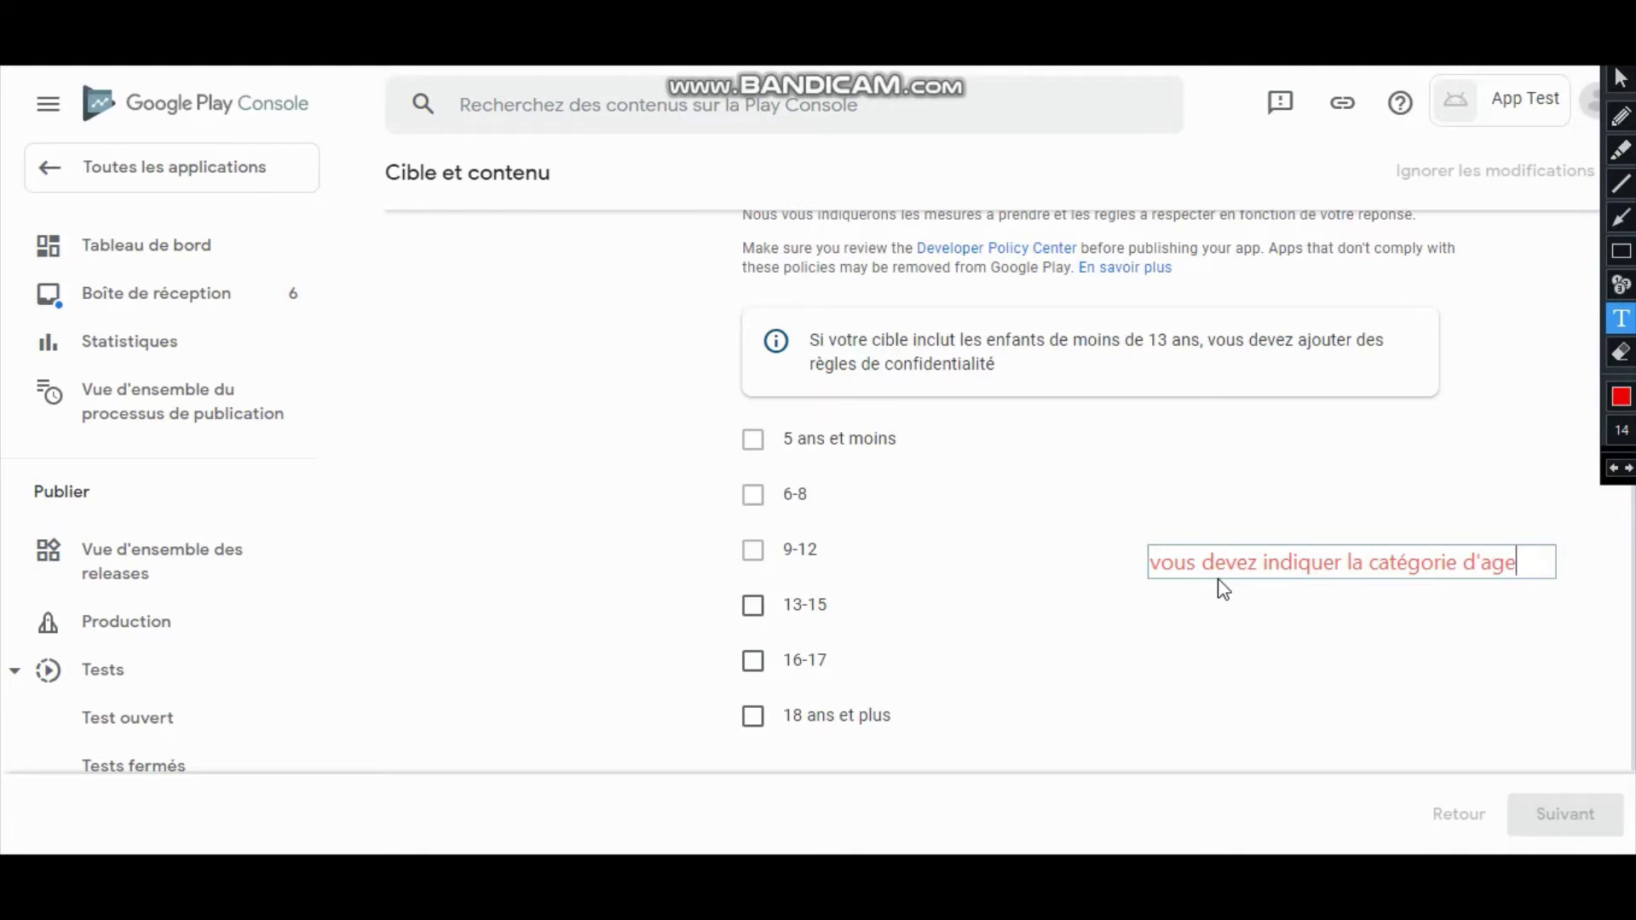
# - Erase the whole red annotation beside the age ranges and leave the screen drawing tools
pyautogui.press('BackSpace')
pyautogui.press('BackSpace')
pyautogui.press('BackSpace')
pyautogui.press('BackSpace')
pyautogui.press('BackSpace')
pyautogui.press('BackSpace')
pyautogui.press('BackSpace')
pyautogui.press('BackSpace')
pyautogui.press('BackSpace')
pyautogui.press('BackSpace')
pyautogui.press('BackSpace')
pyautogui.press('BackSpace')
pyautogui.press('BackSpace')
pyautogui.press('BackSpace')
pyautogui.press('BackSpace')
pyautogui.press('BackSpace')
pyautogui.press('BackSpace')
pyautogui.press('BackSpace')
pyautogui.press('BackSpace')
pyautogui.press('BackSpace')
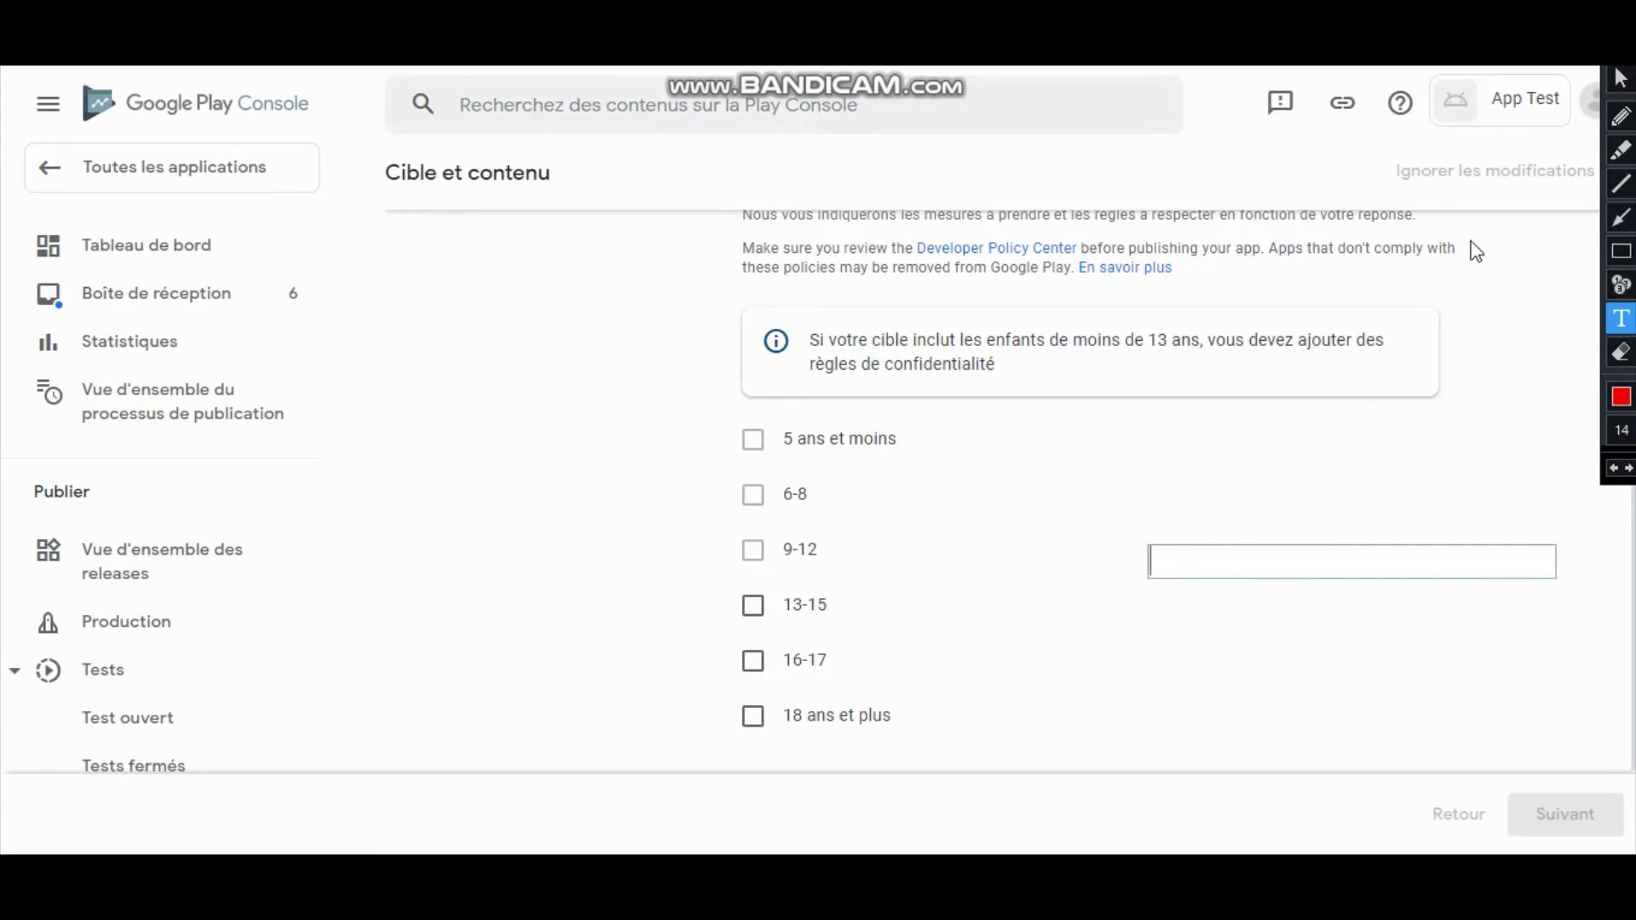
pyautogui.click(1615, 75)
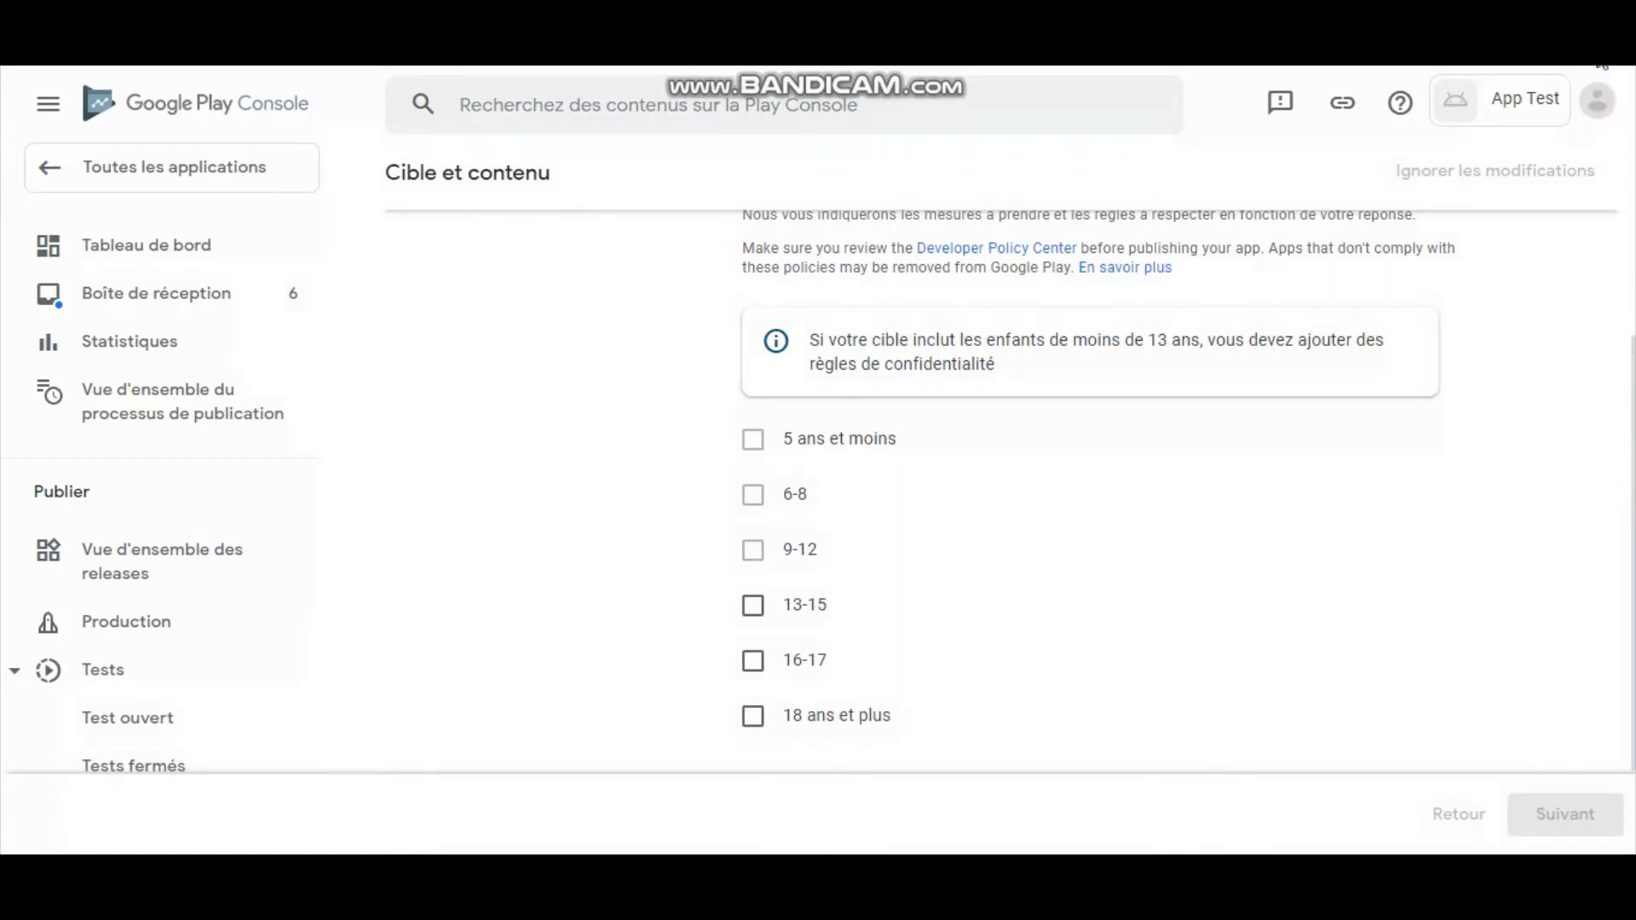
# - Select the target age ranges 13-15, 16-17 and 18 ans et plus, review the rules summary and continue to the next stage
pyautogui.click(752, 618)
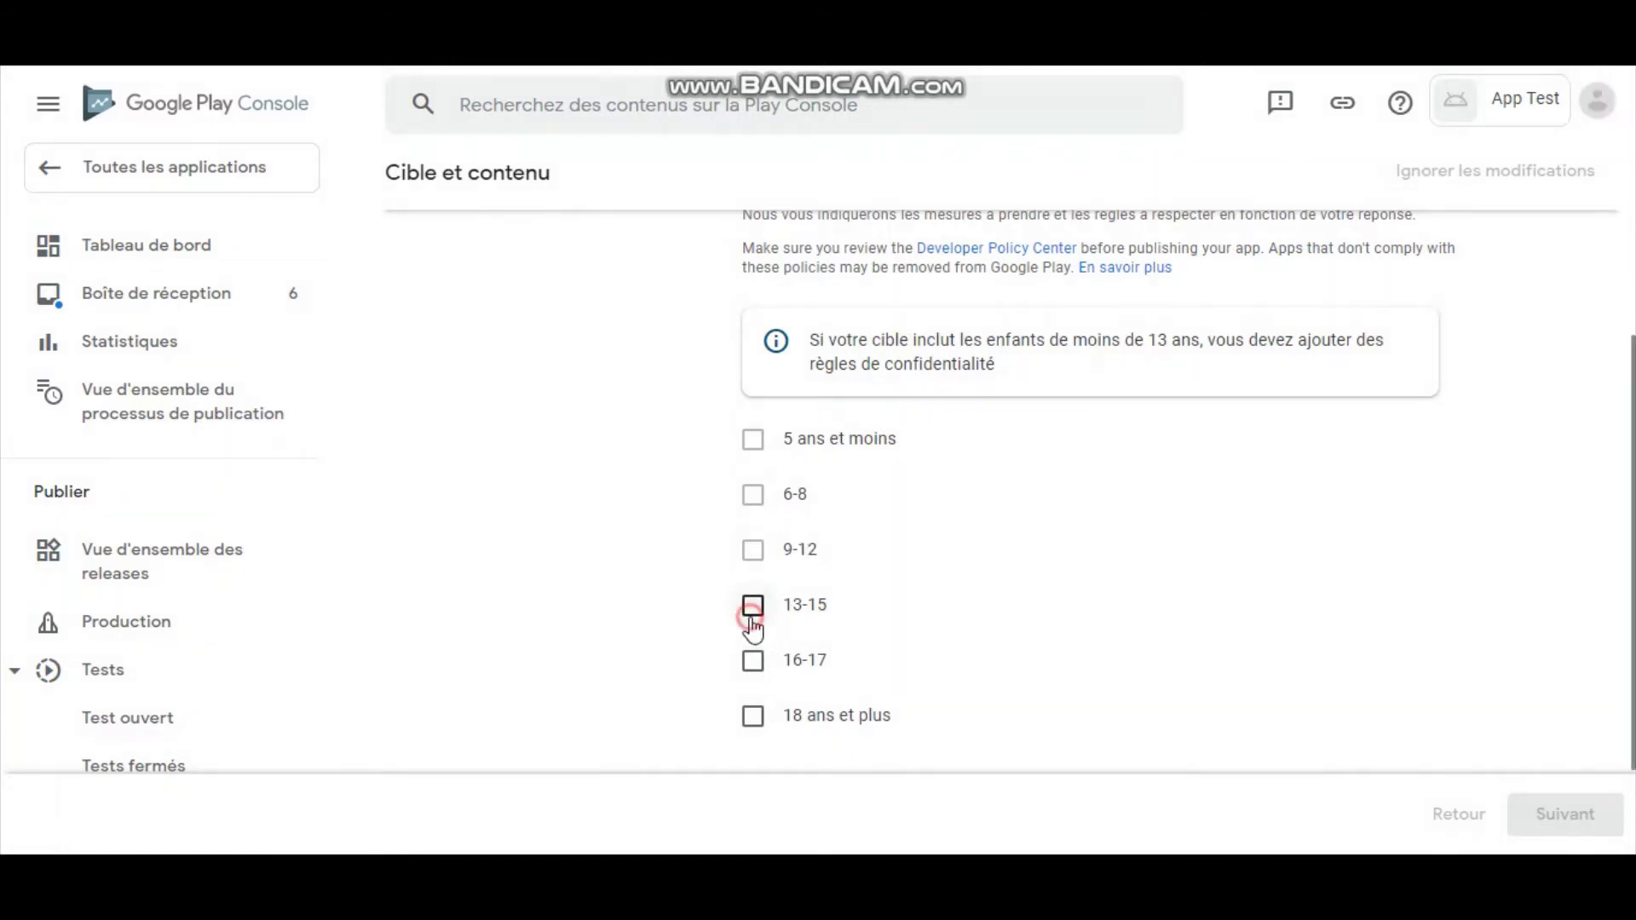
pyautogui.click(753, 663)
pyautogui.click(764, 726)
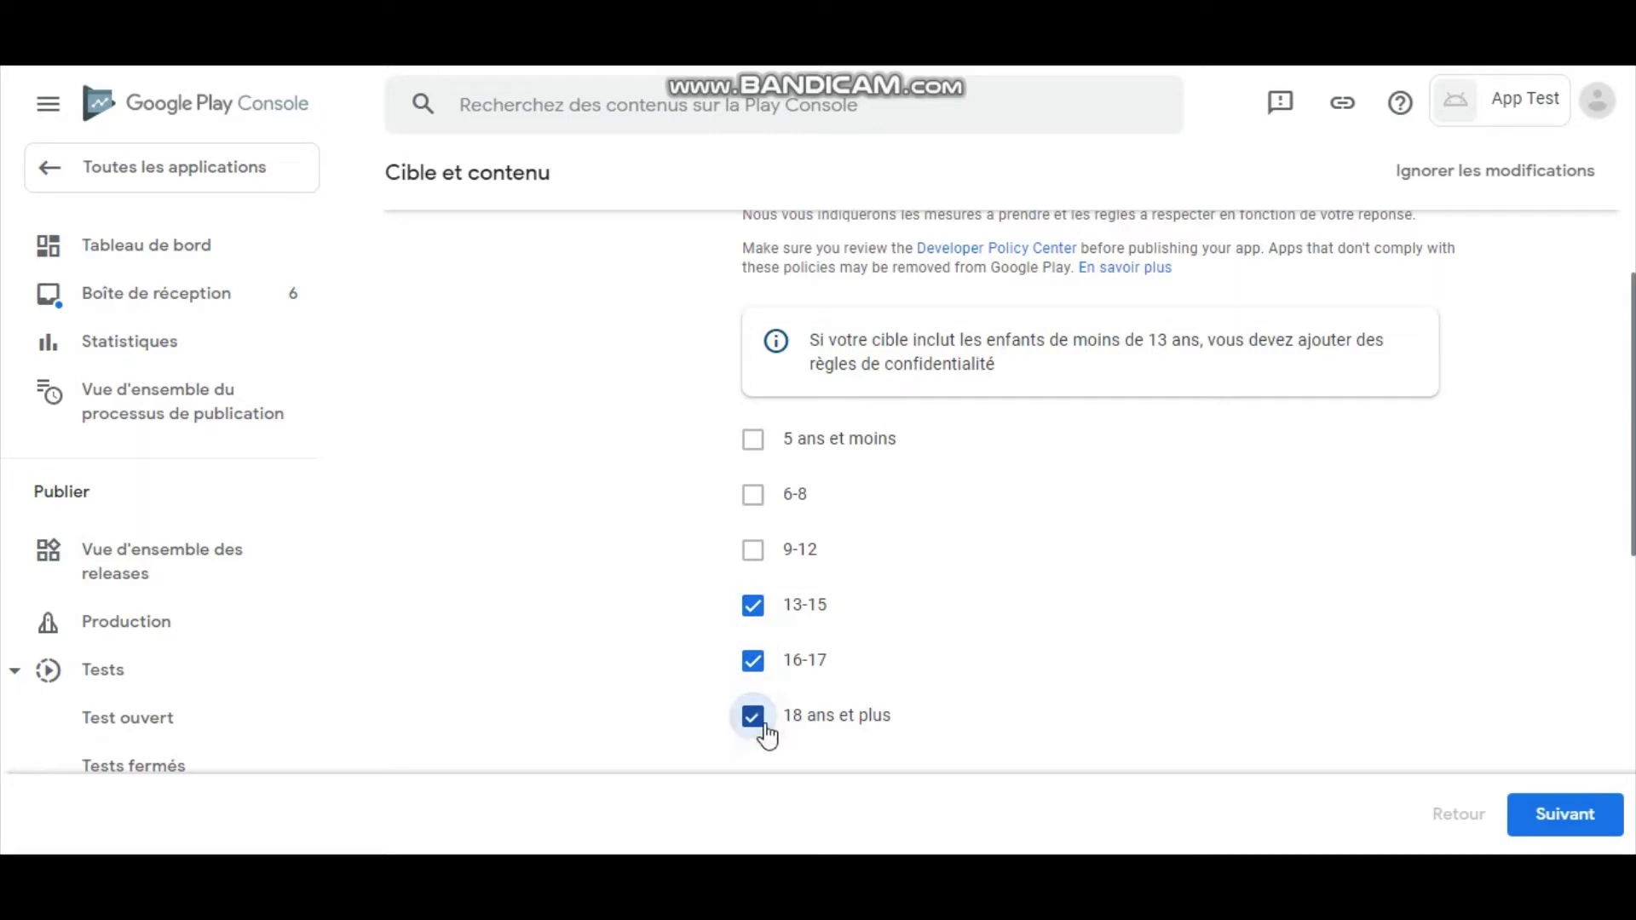
pyautogui.scroll(-3, 1610, 420)
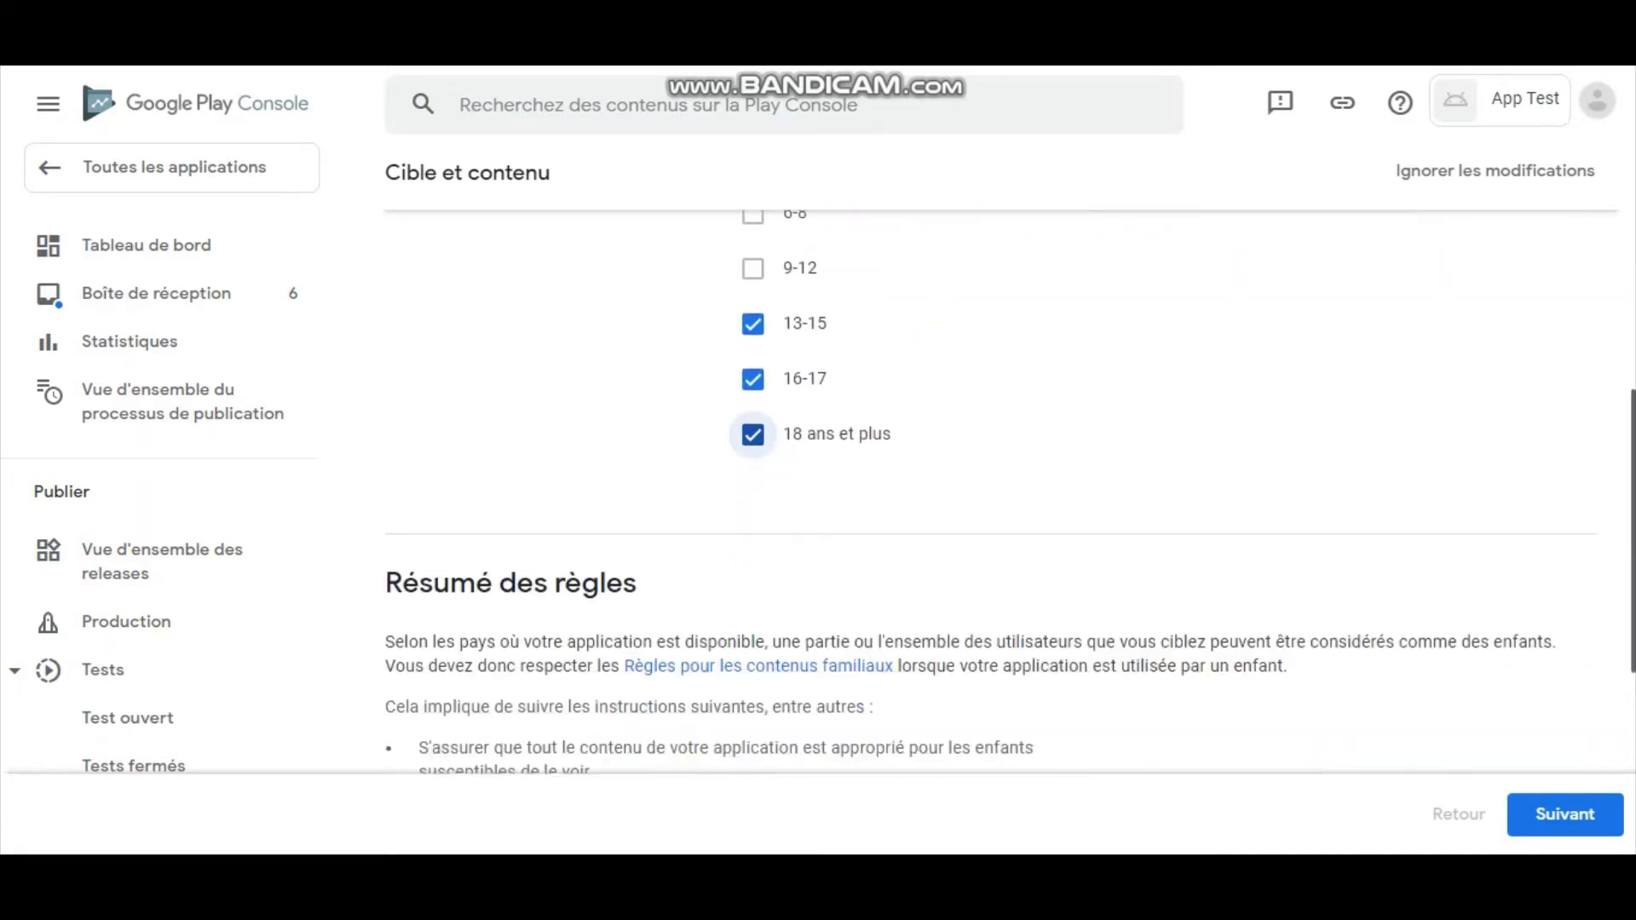
pyautogui.scroll(-4, 1009, 491)
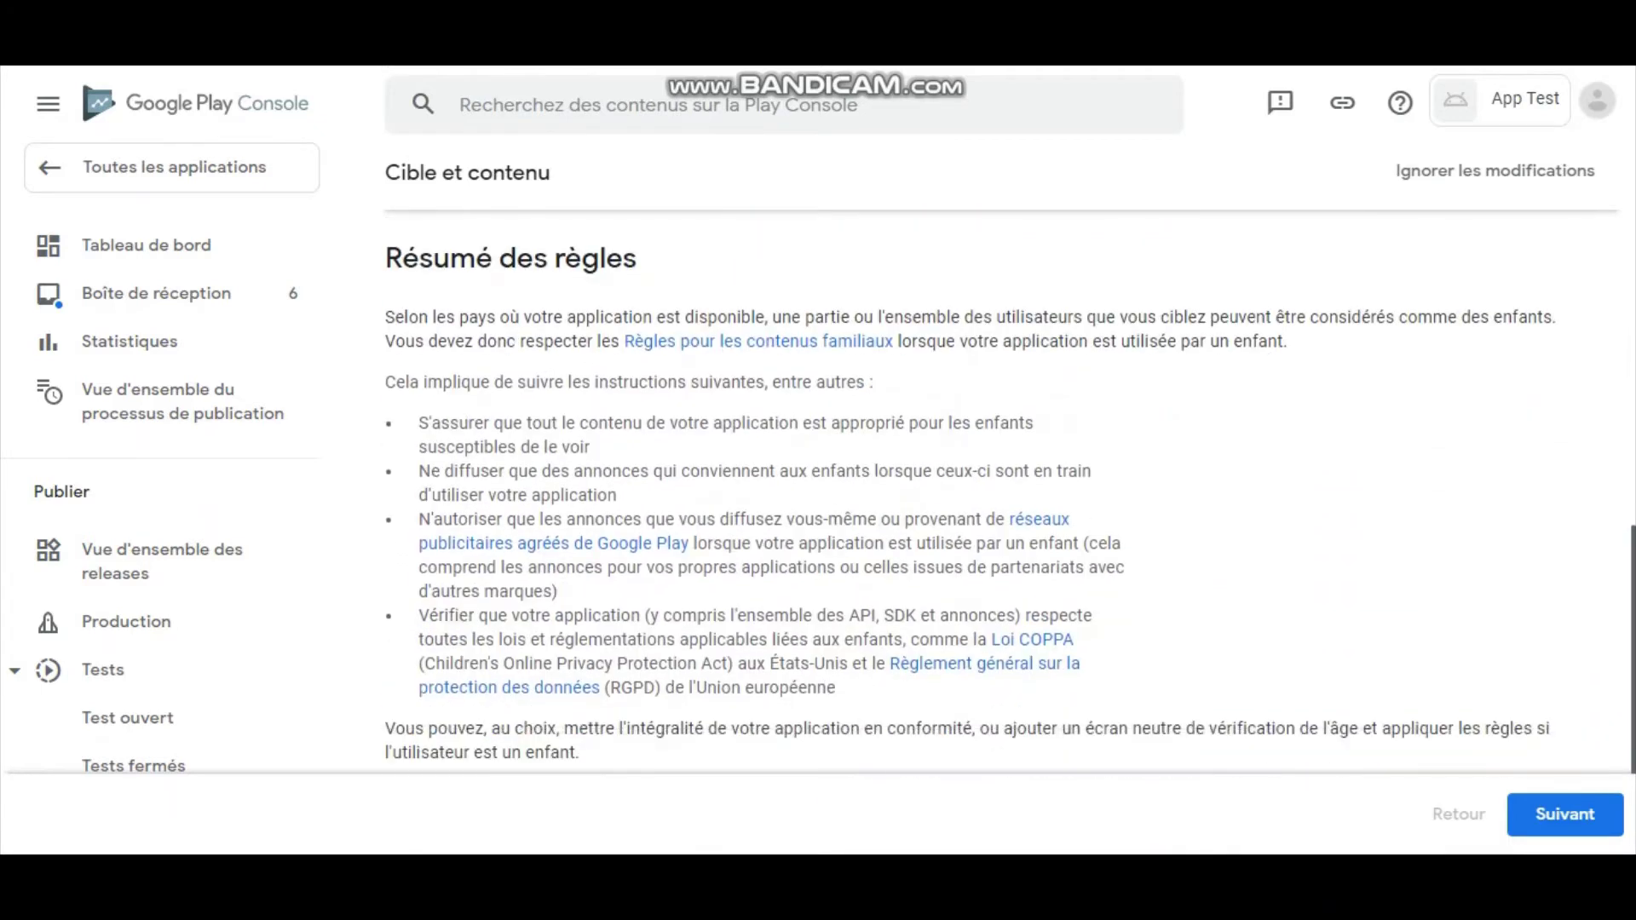
pyautogui.scroll(-1, 1010, 491)
pyautogui.scroll(9, 1009, 492)
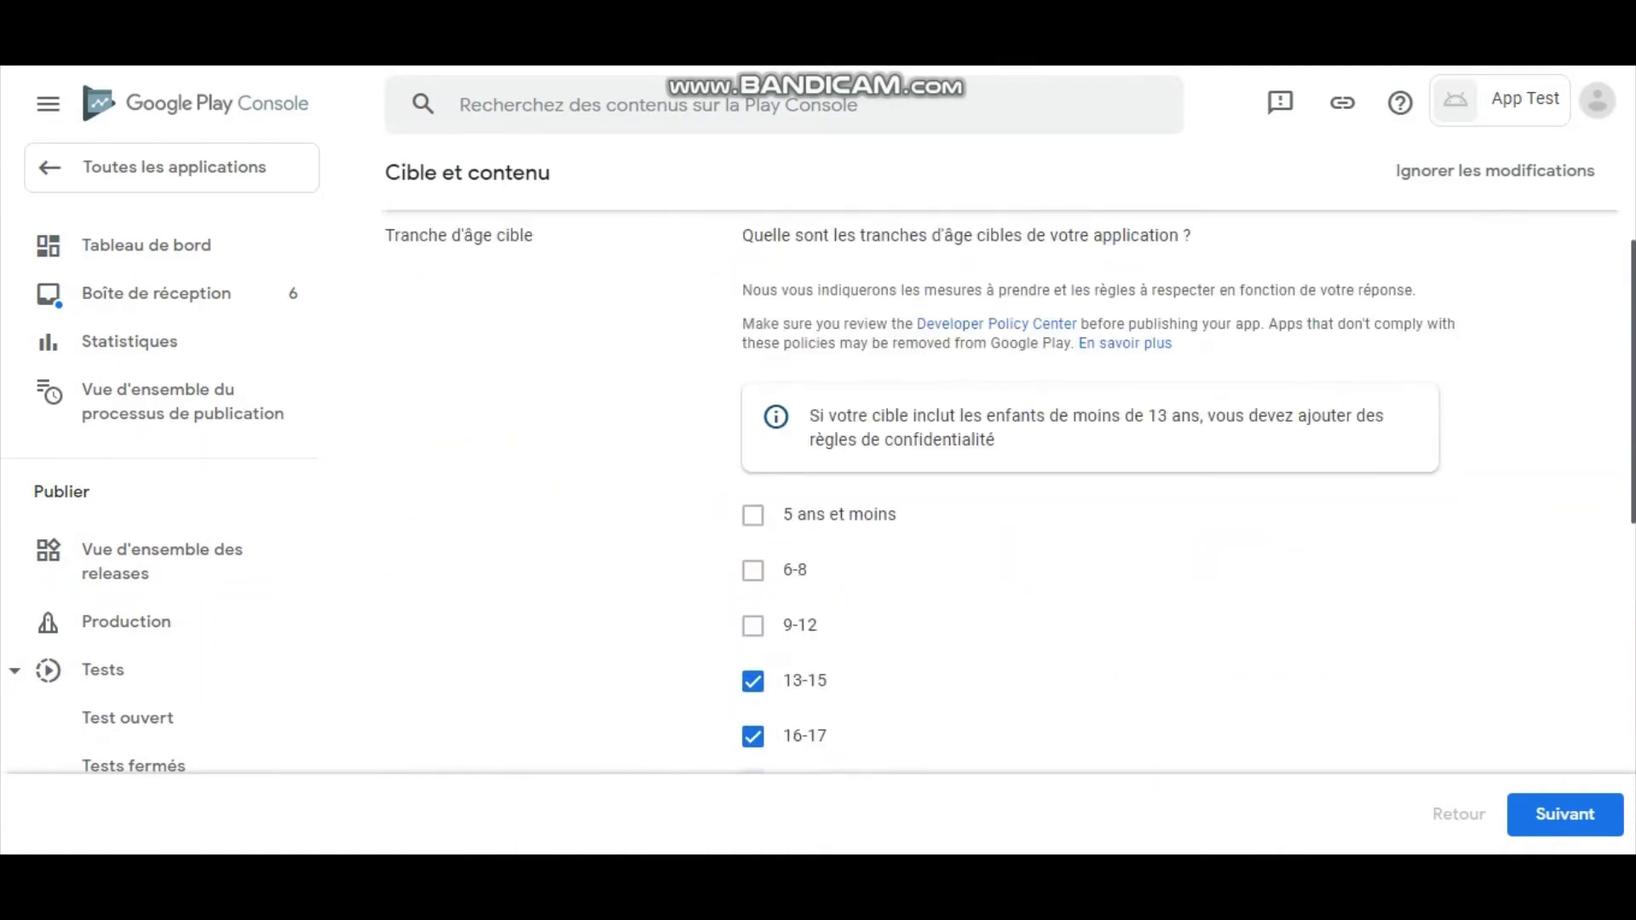
pyautogui.scroll(-6, 1009, 491)
pyautogui.scroll(-3, 1010, 492)
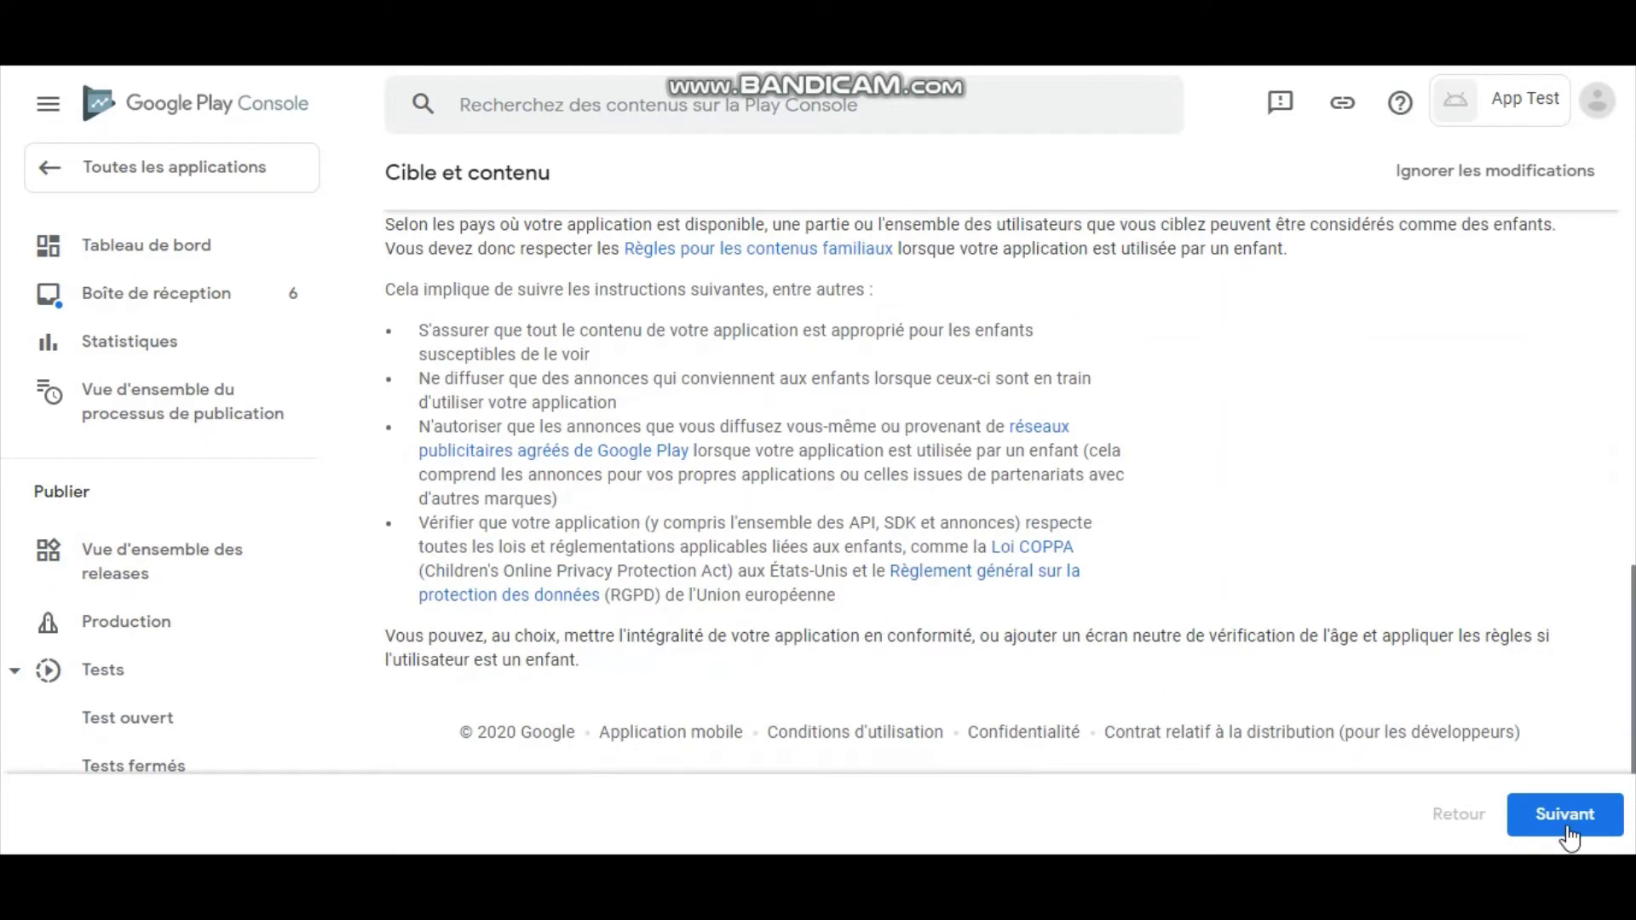
pyautogui.click(1564, 814)
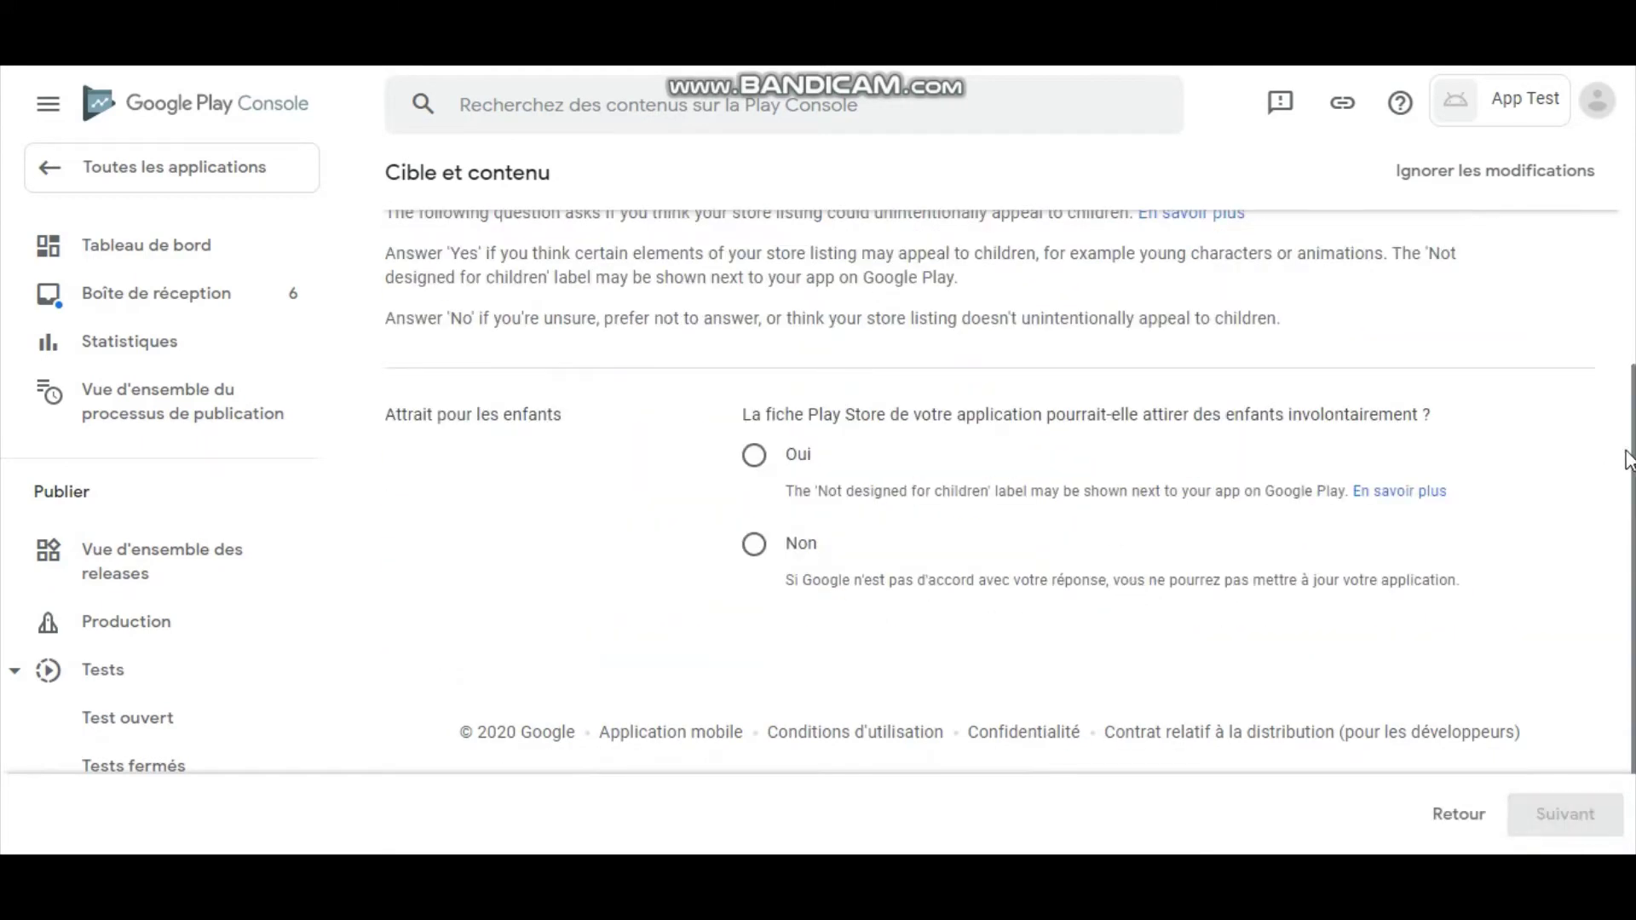
# - Answer Non to whether the Play Store listing could unintentionally attract children, and continue to the Résumé stage
pyautogui.scroll(3, 1010, 492)
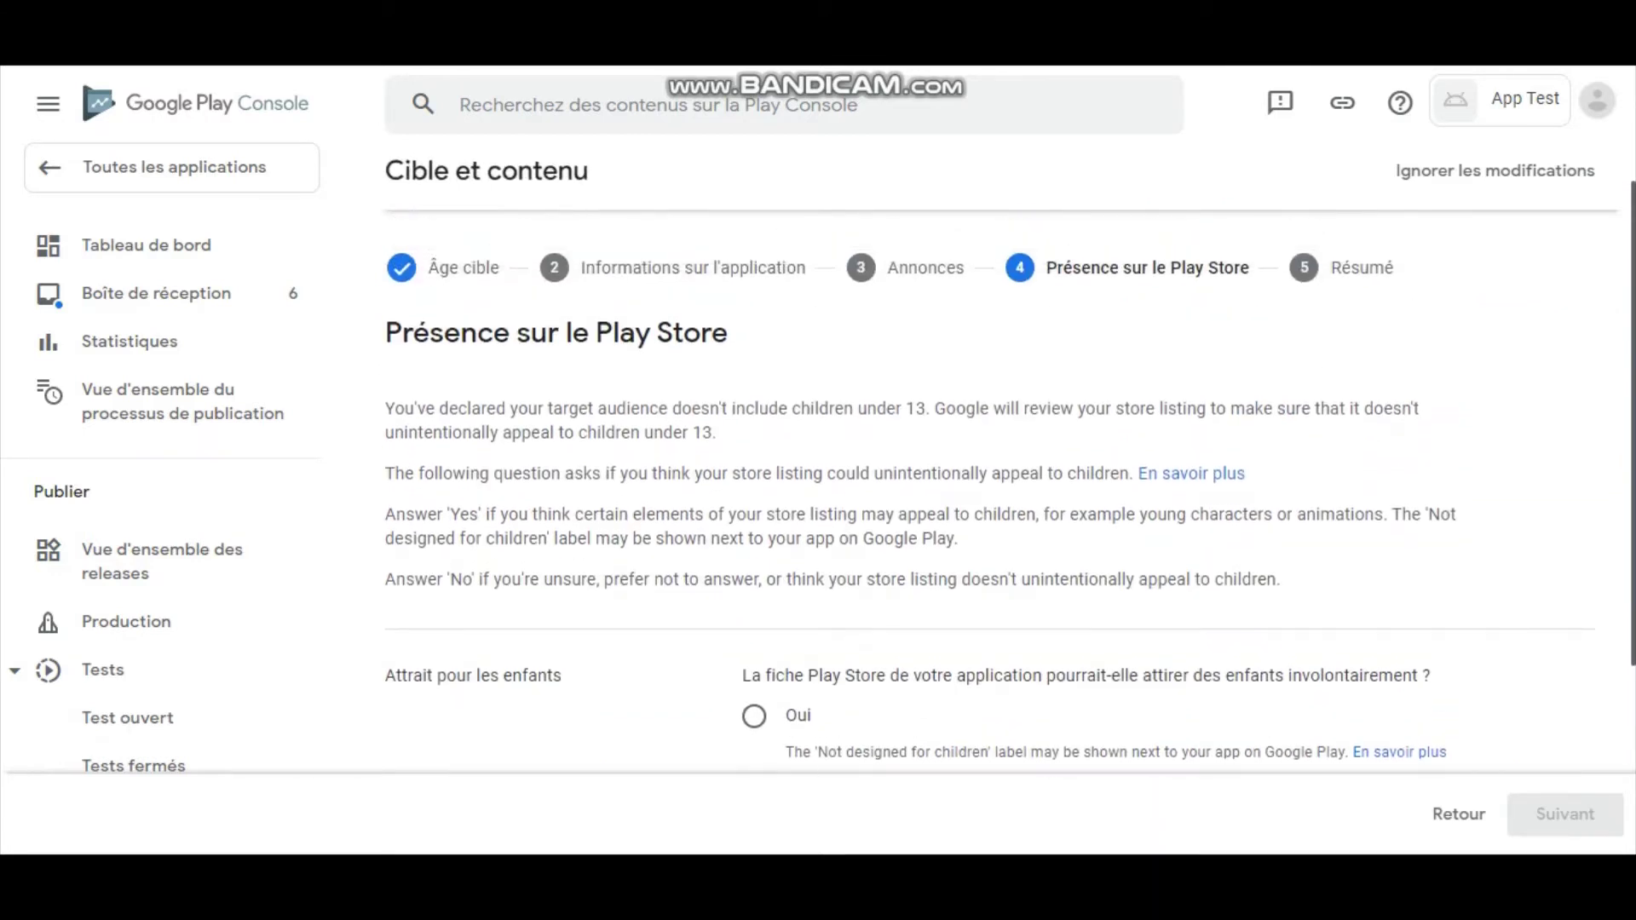
pyautogui.scroll(-2, 1296, 500)
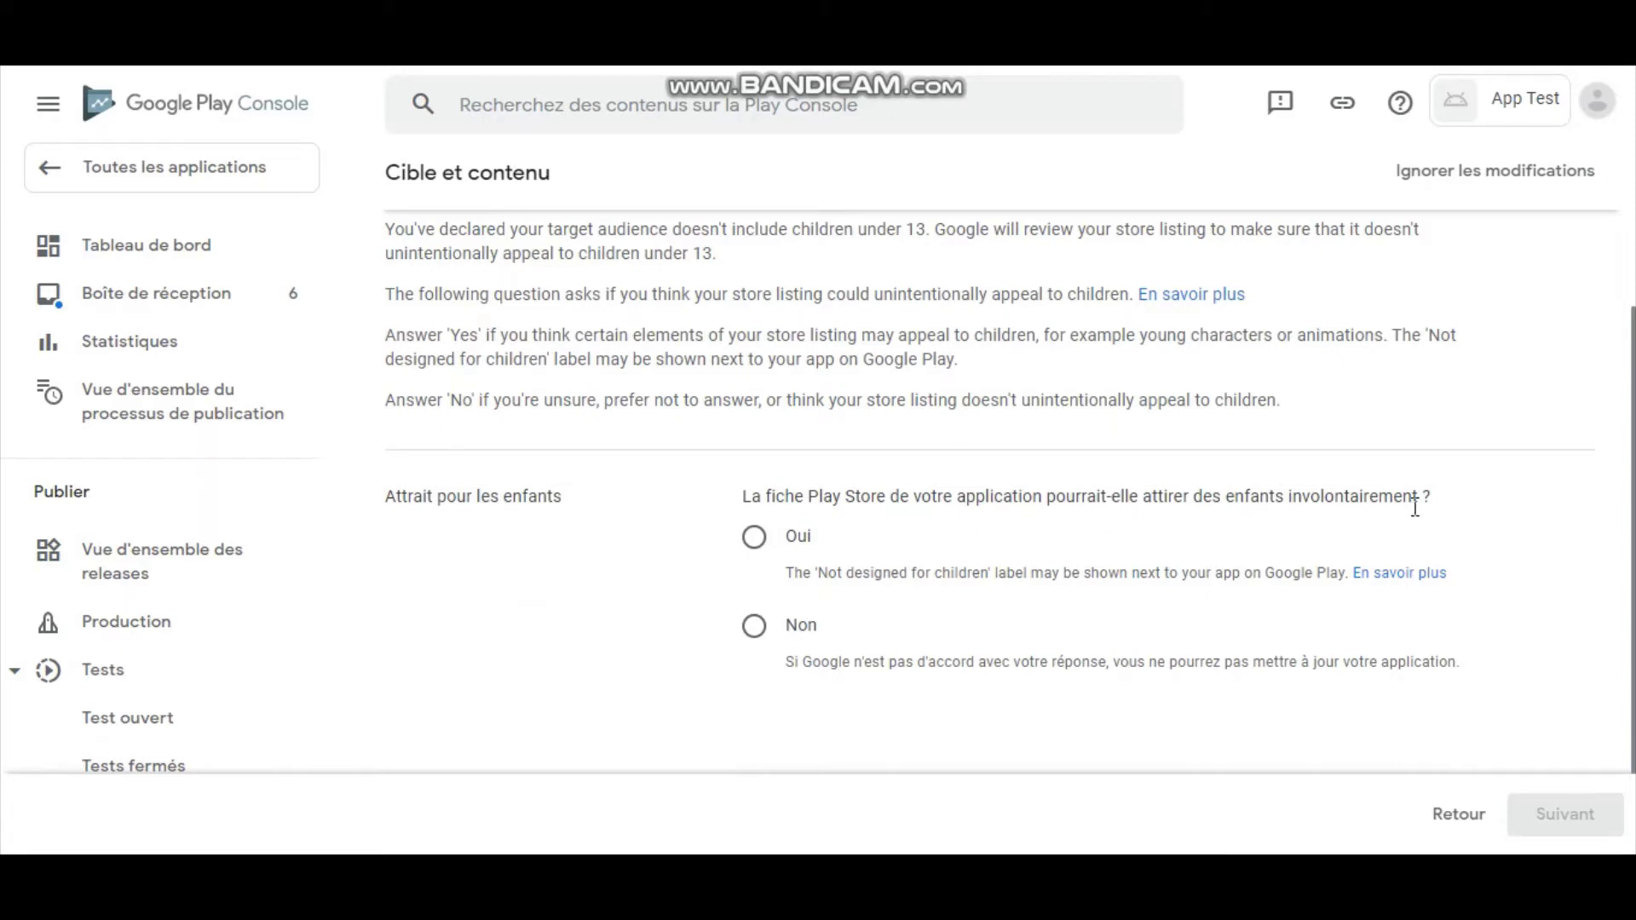
pyautogui.click(753, 628)
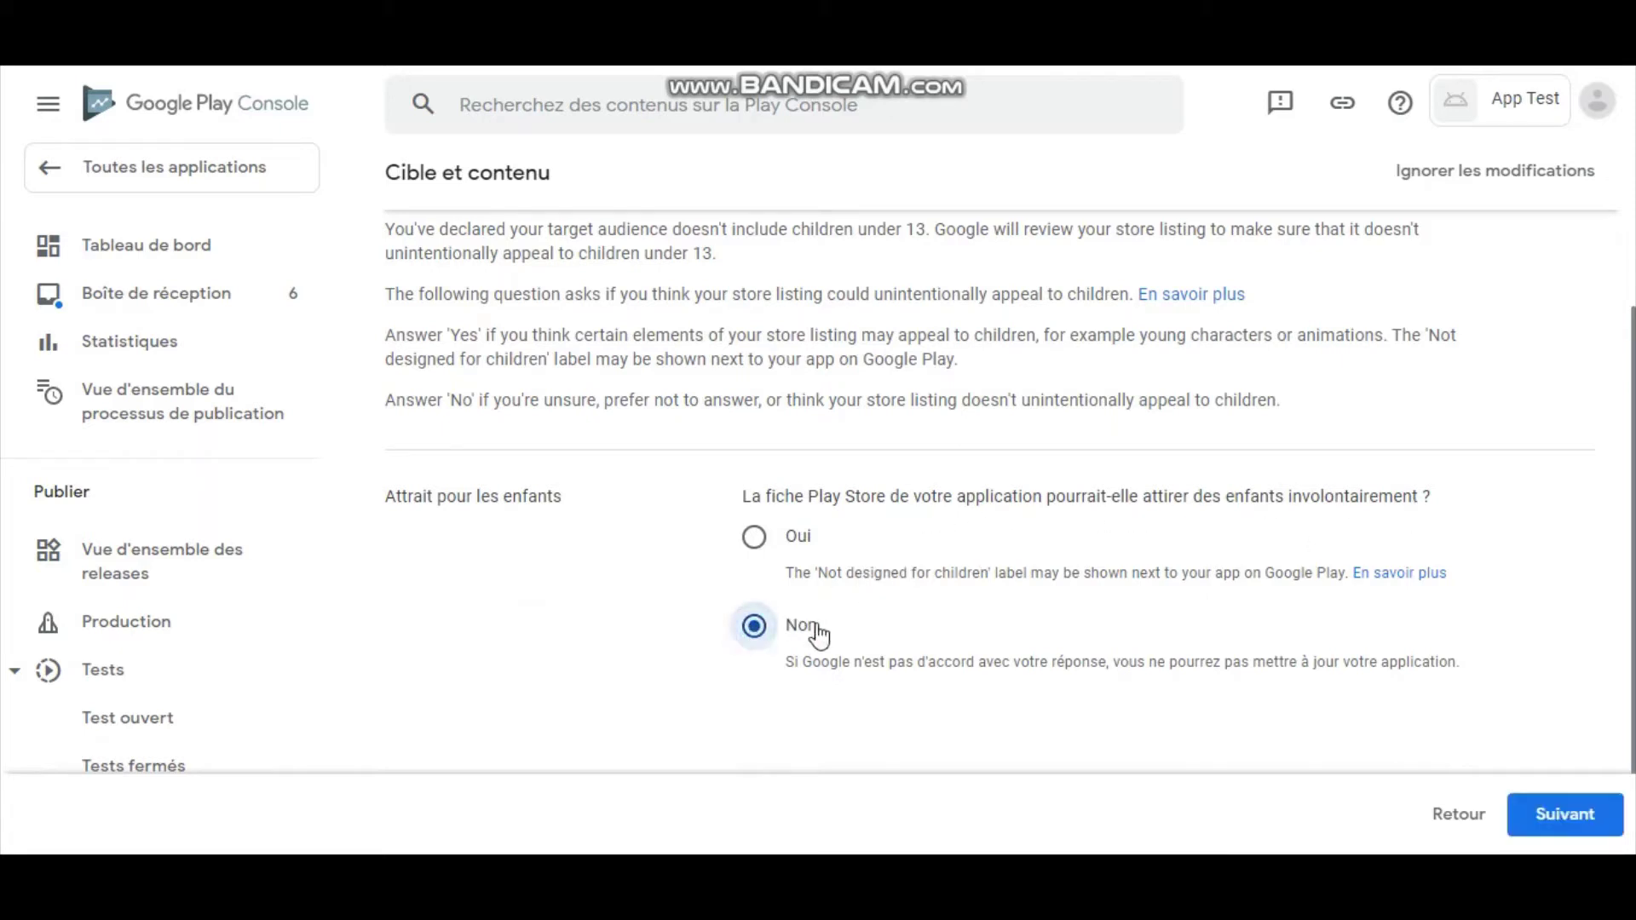
pyautogui.click(1556, 817)
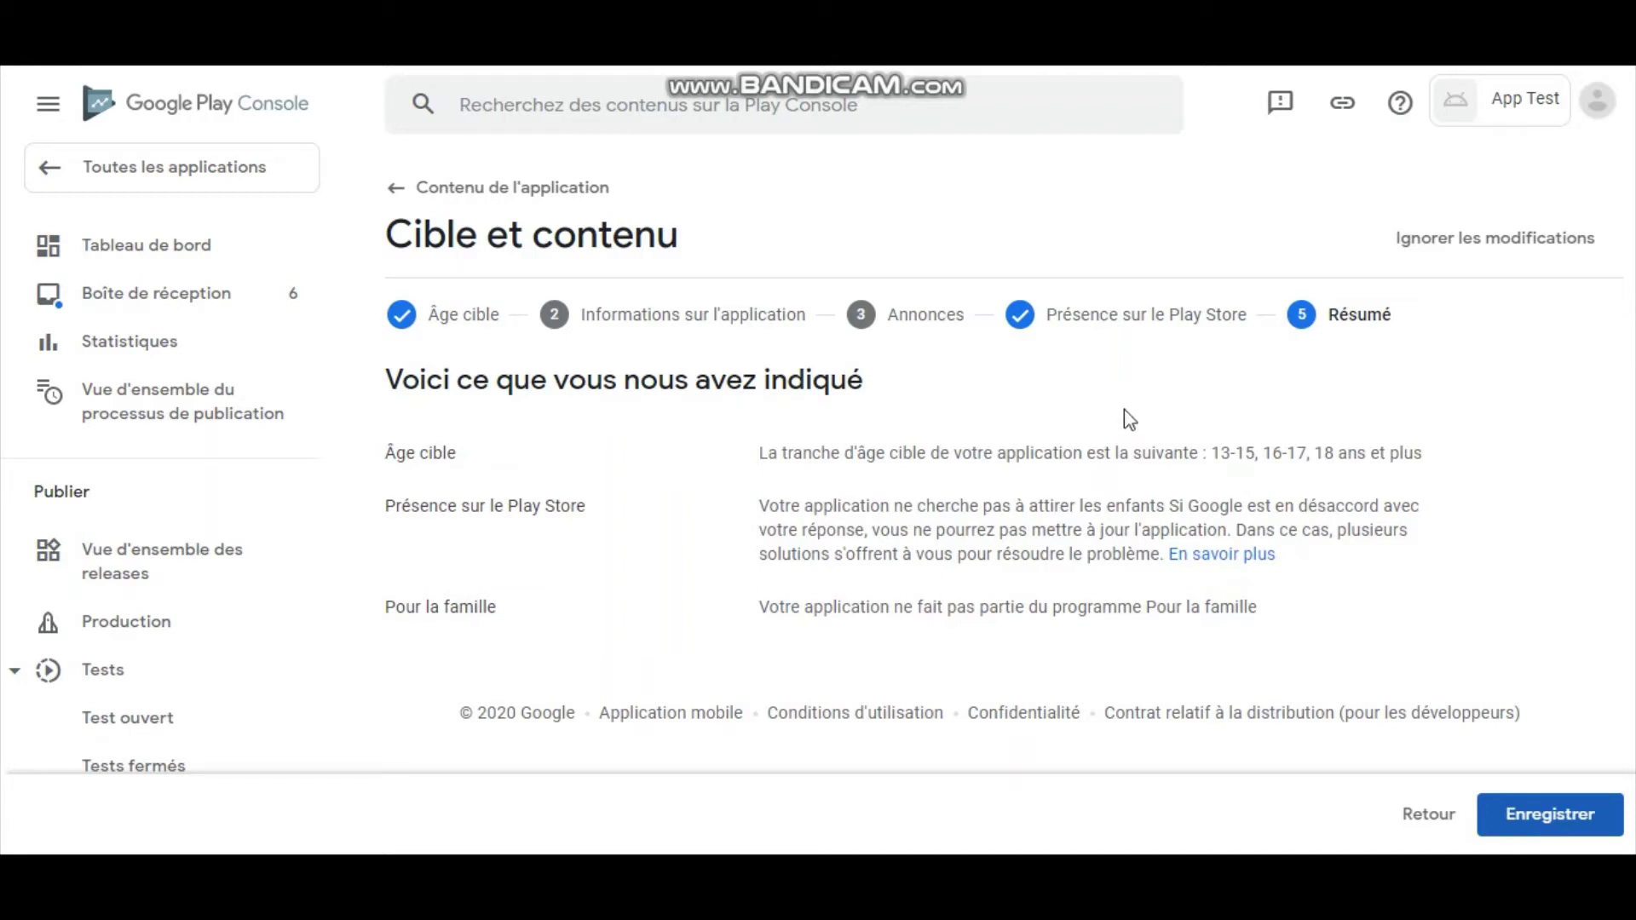
# - Save the Cible et contenu declaration and start the Règles de confidentialité task from the Contenu de l'application overview
pyautogui.click(860, 317)
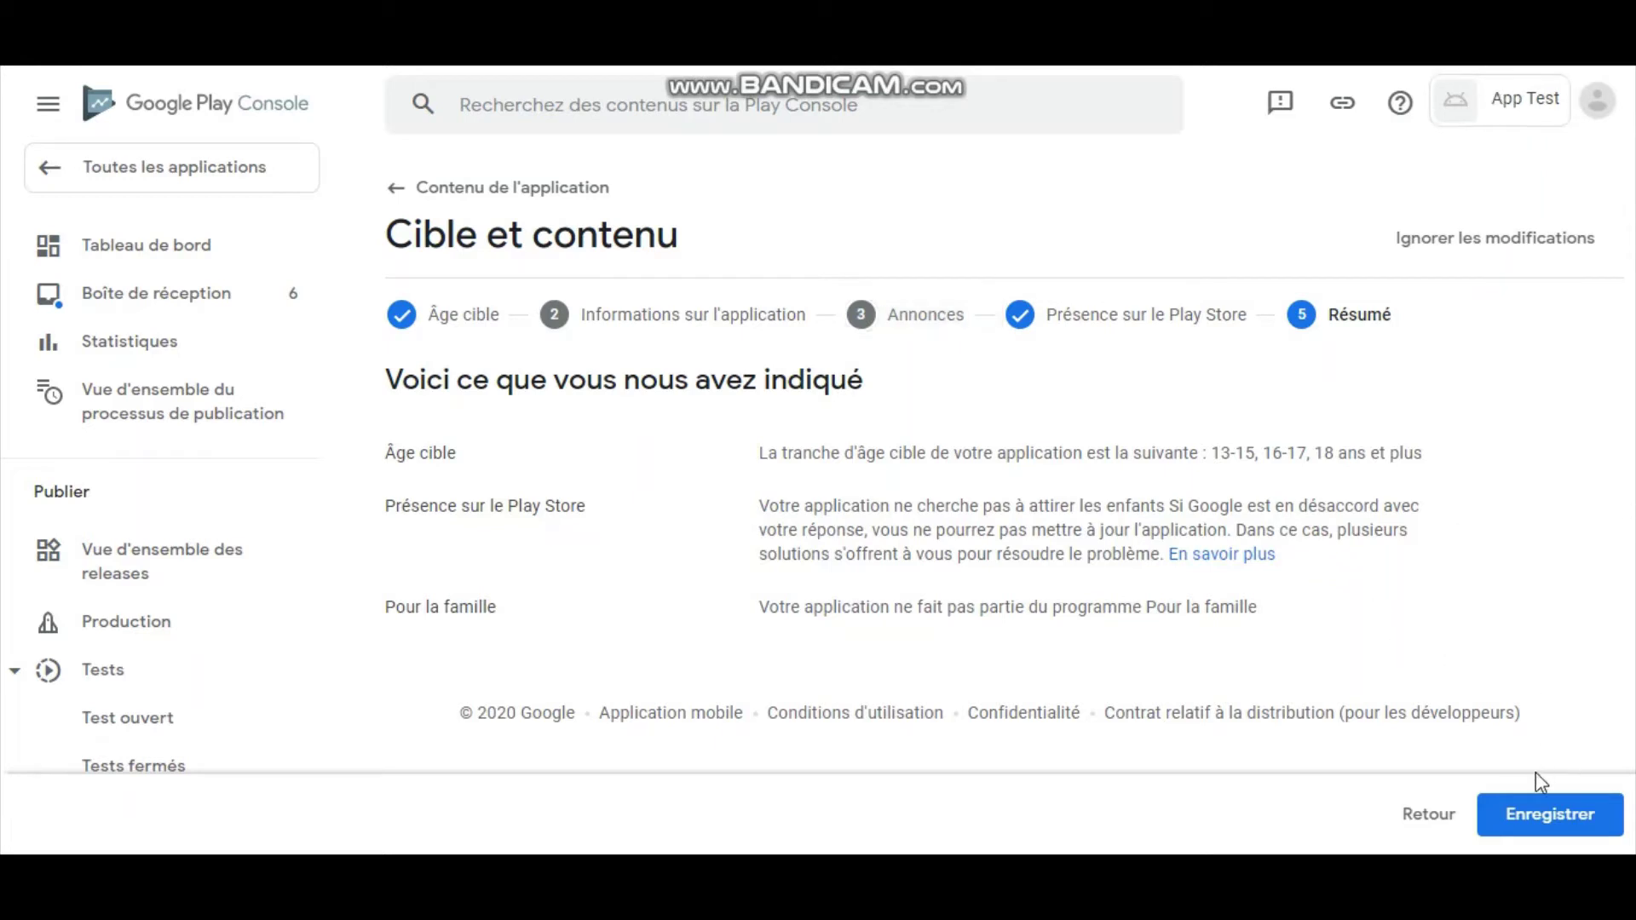
pyautogui.click(1523, 817)
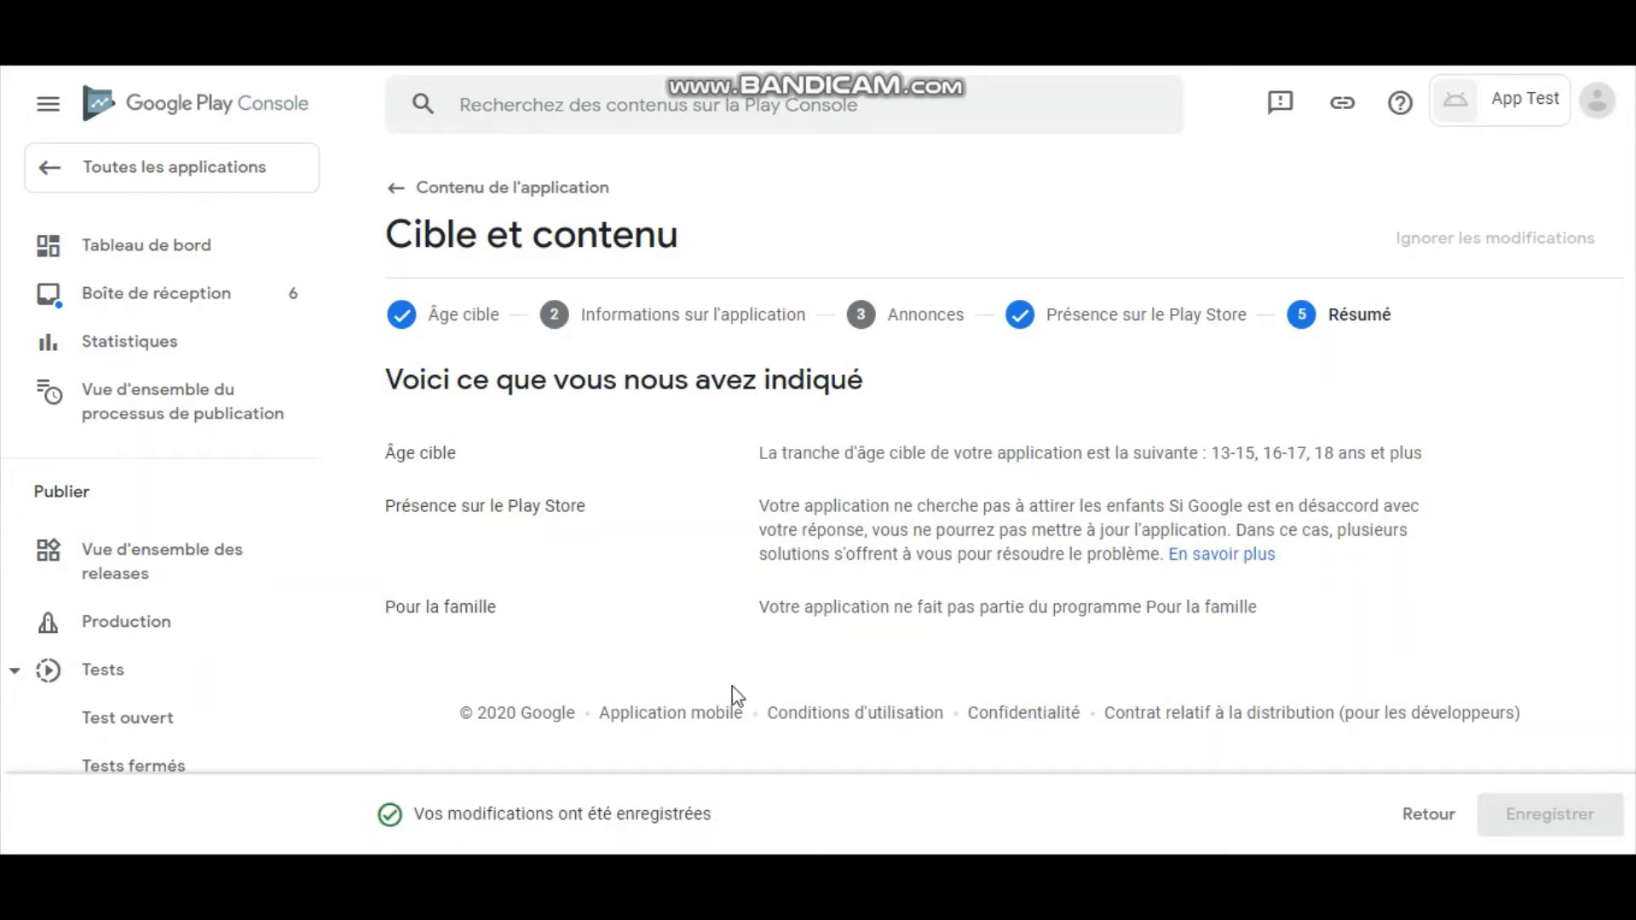
pyautogui.click(482, 190)
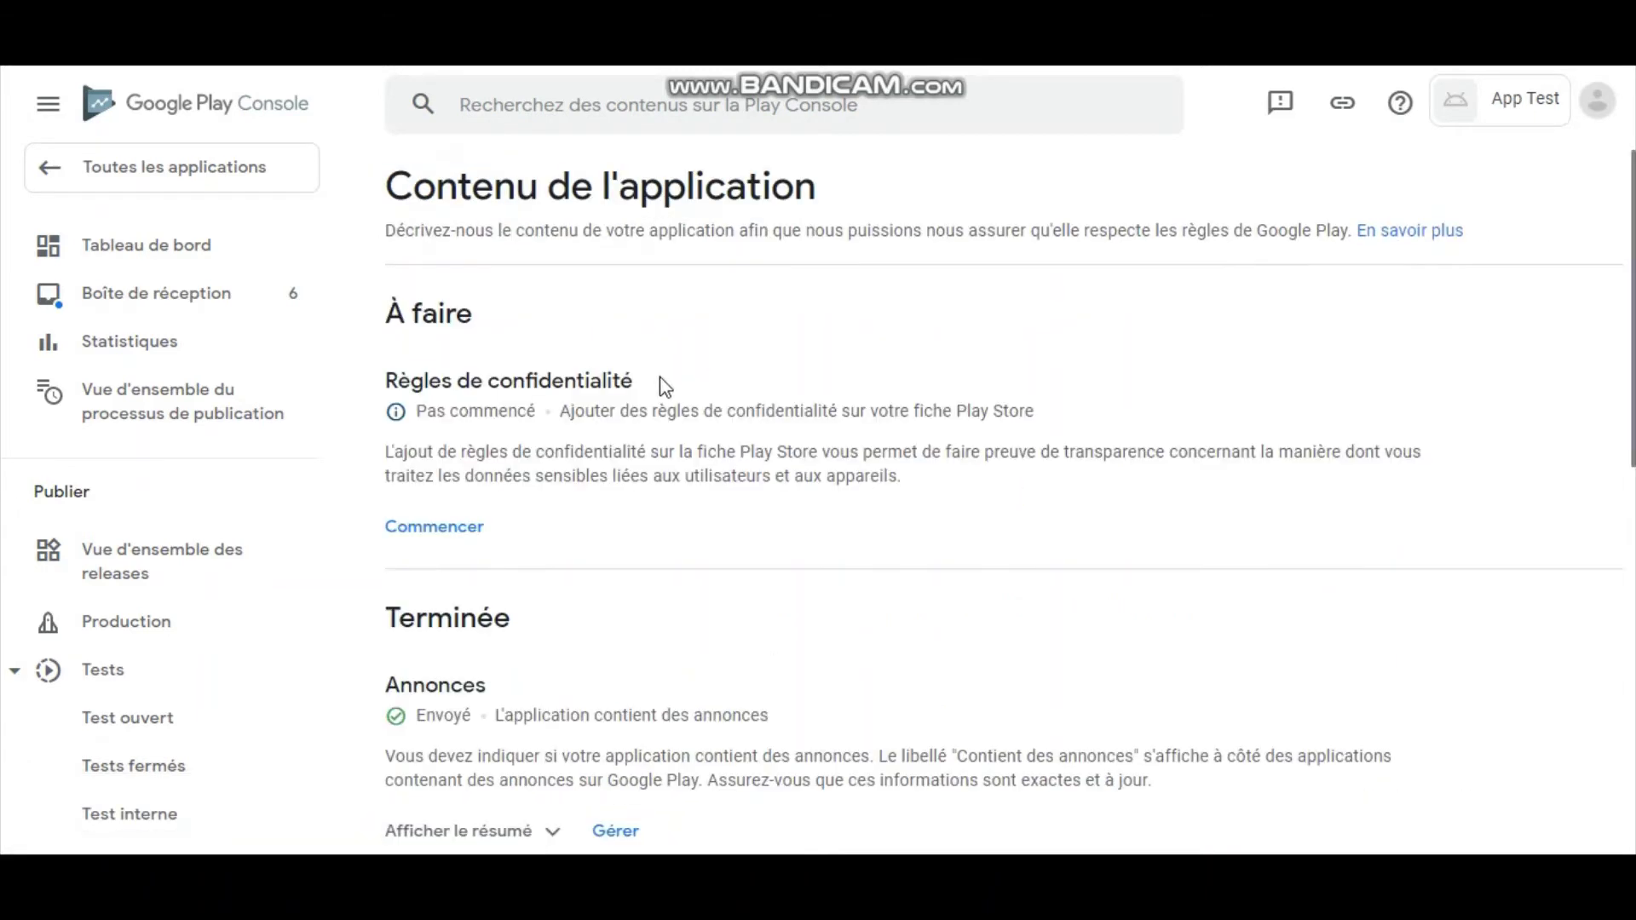
pyautogui.click(449, 529)
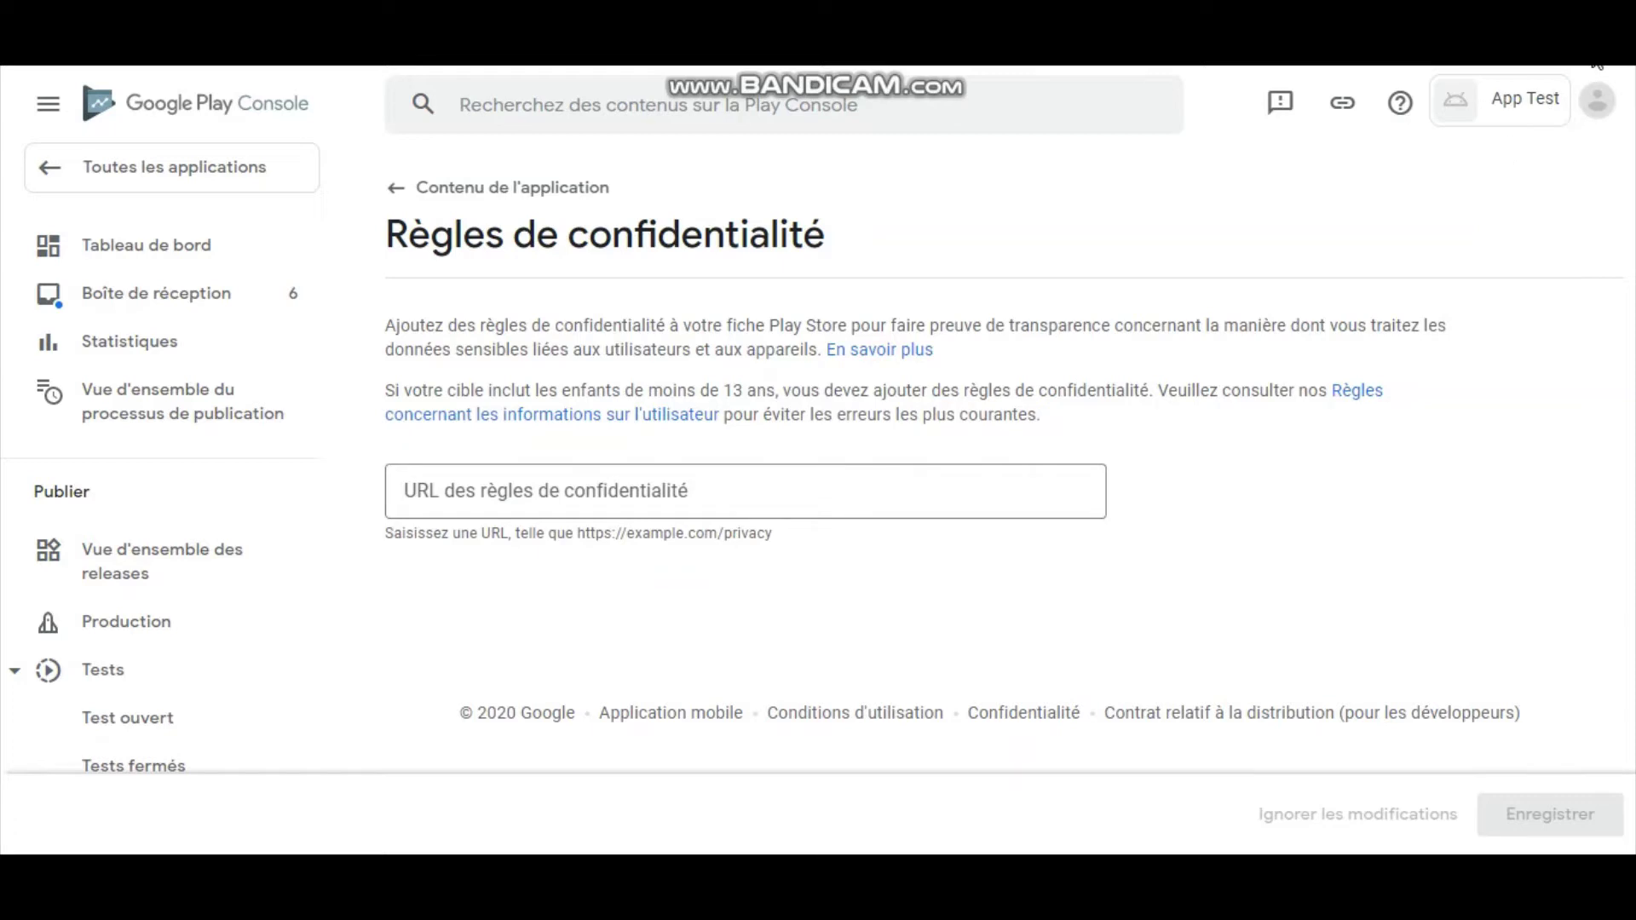
# - Annotate the page in red with "si vous avez des régles de confidentialités de votre app vous l'indiquer si non ce n'est pas obligatoire"
pyautogui.click(1595, 66)
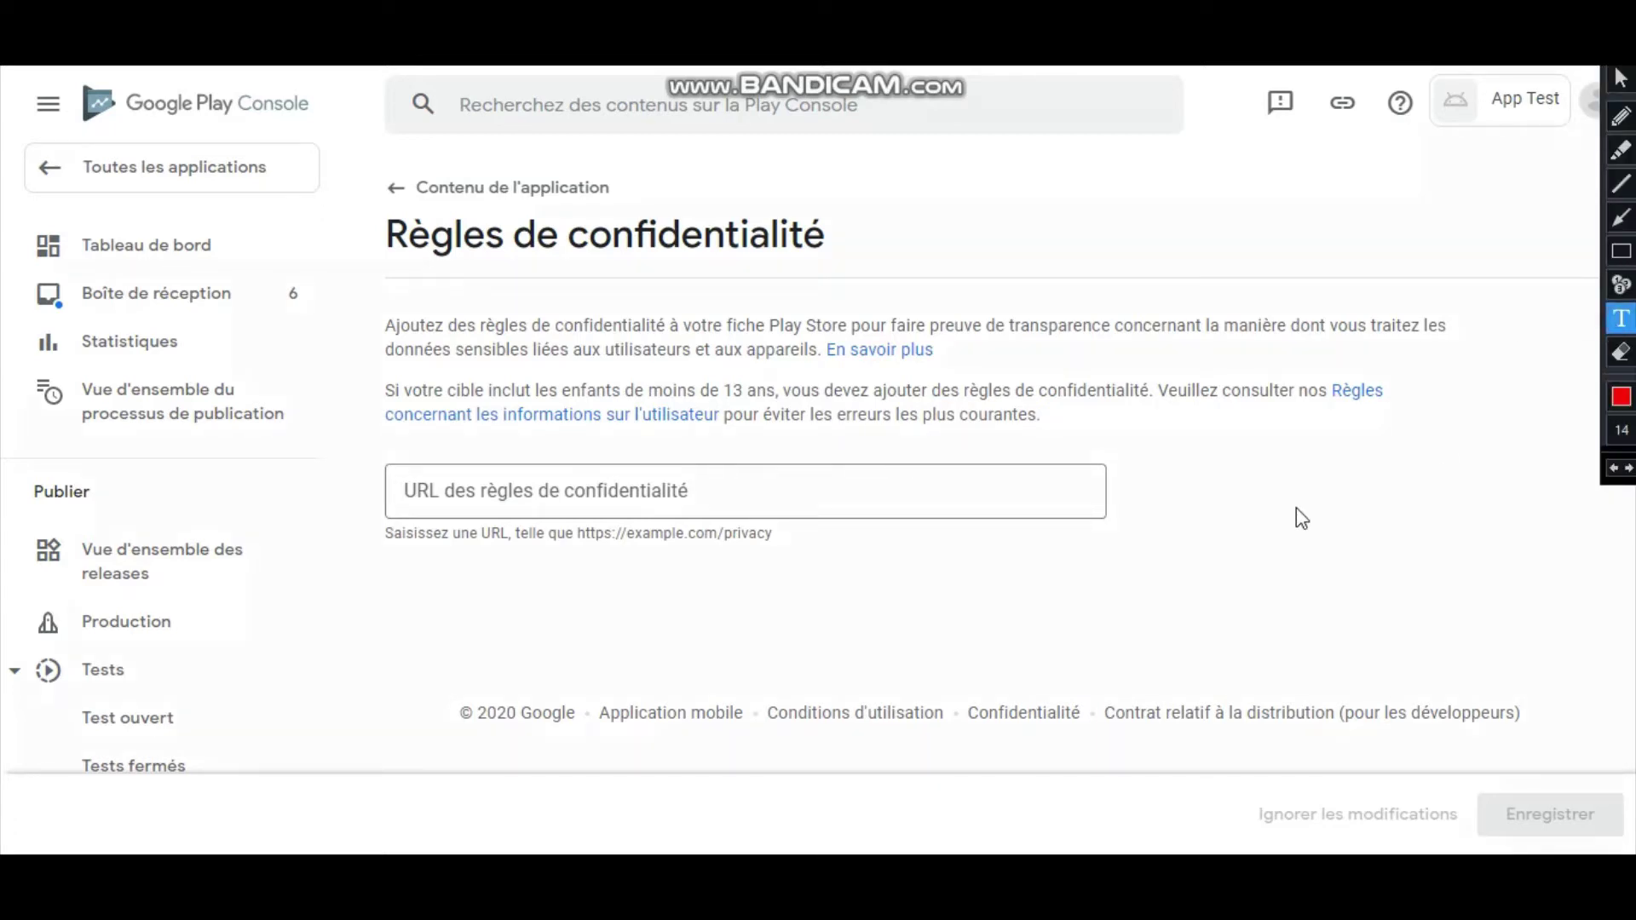
pyautogui.click(1235, 492)
pyautogui.write('si vous avez des')
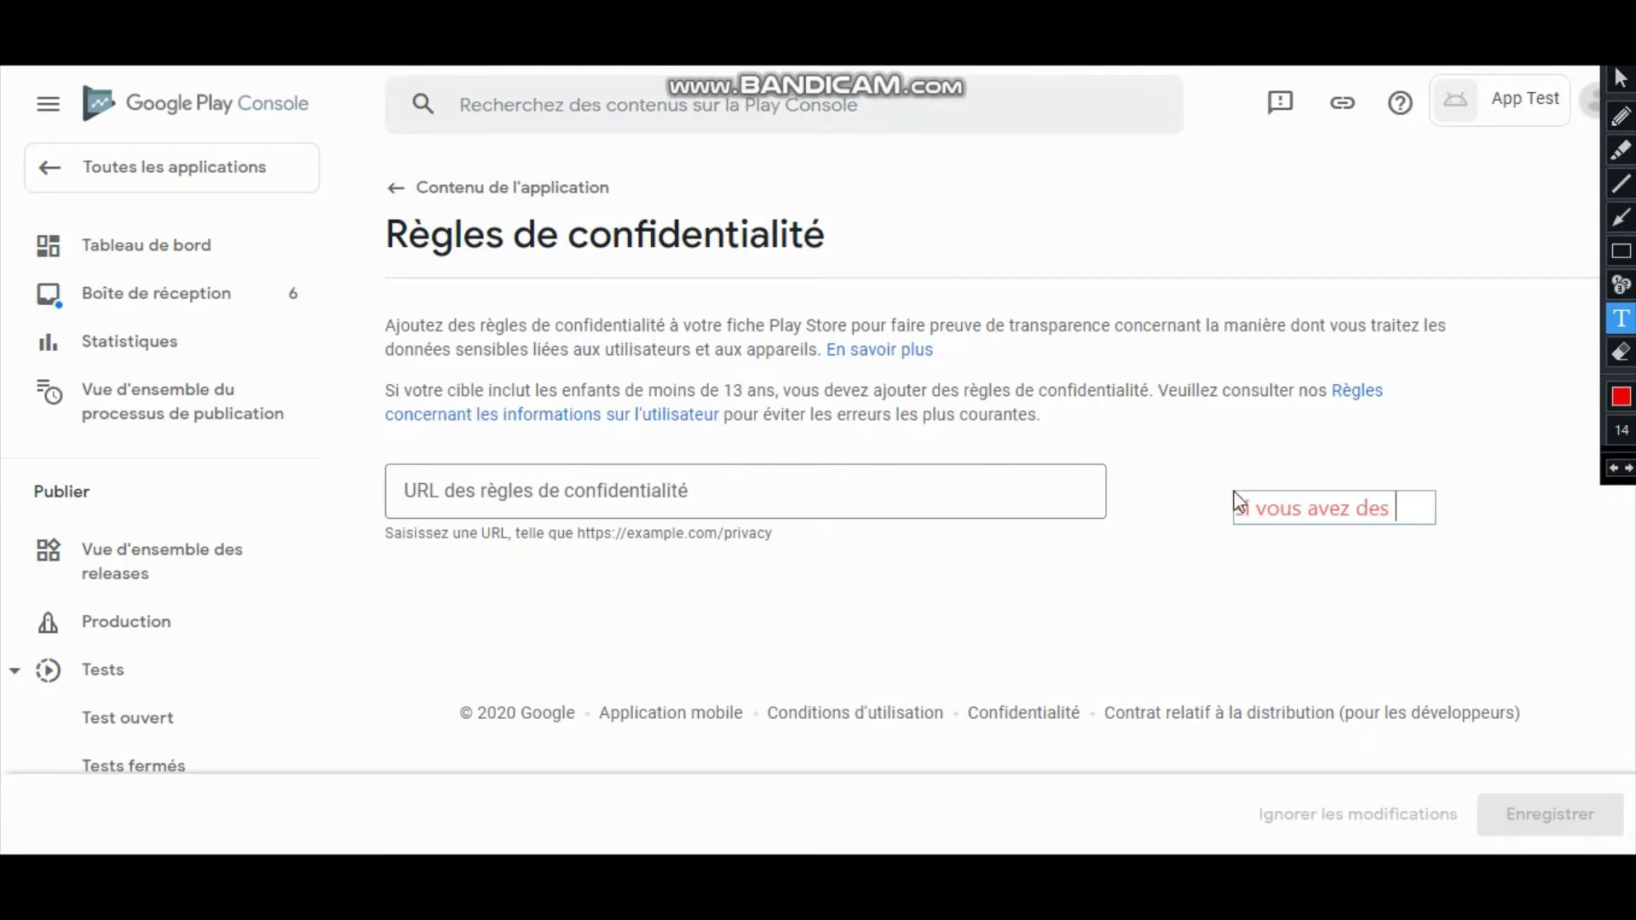
pyautogui.write(' régles de c')
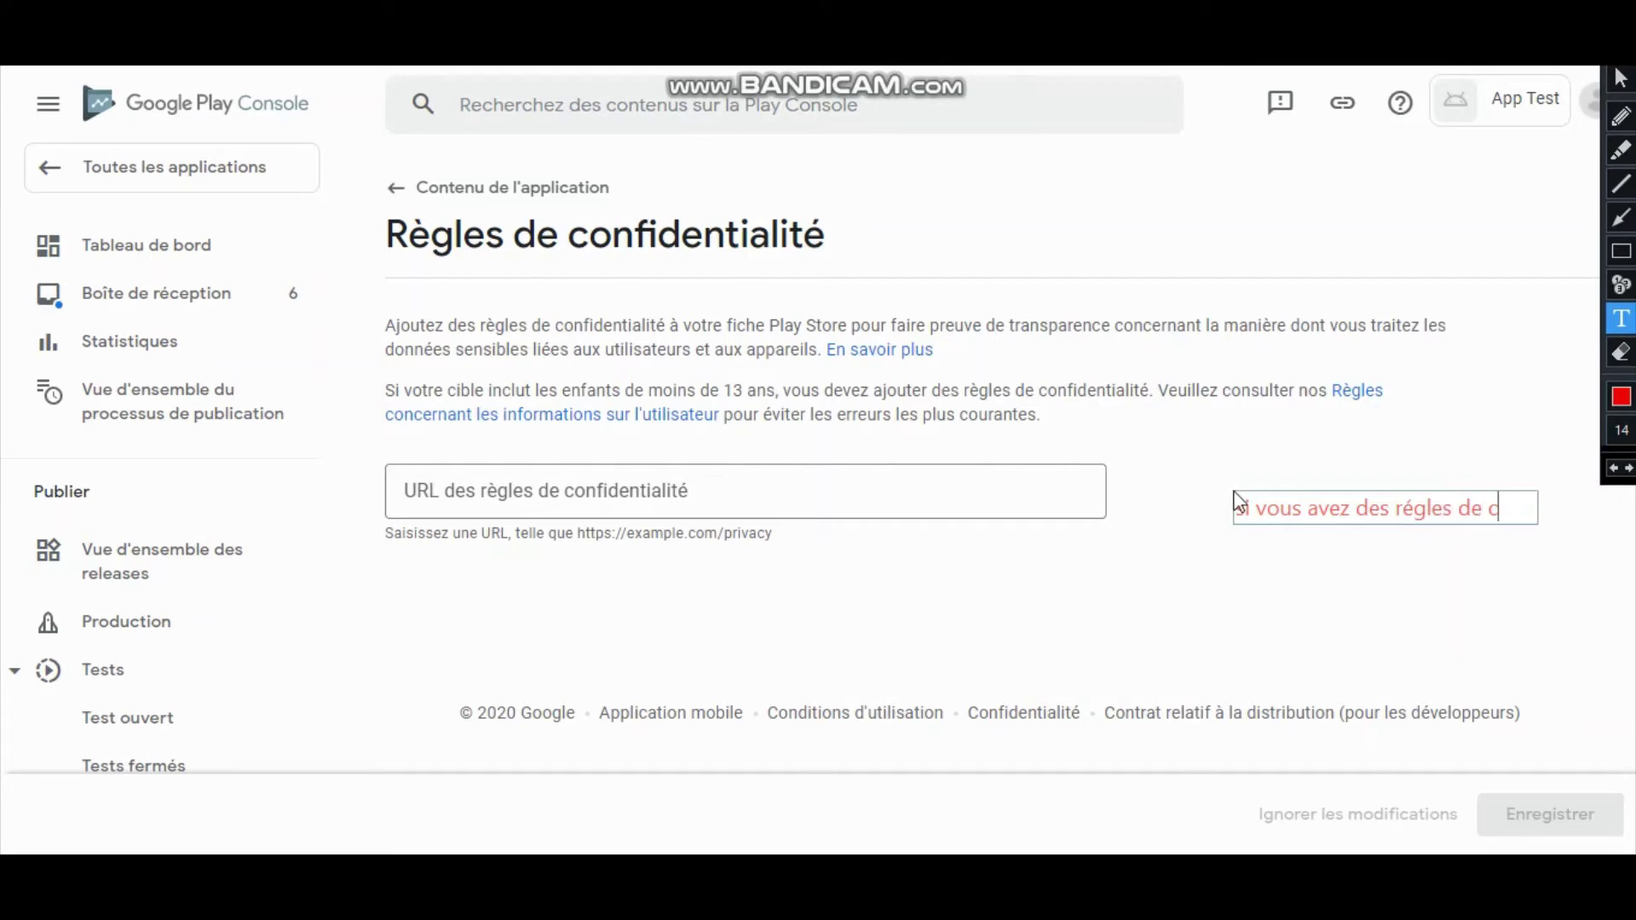
pyautogui.write('onfide')
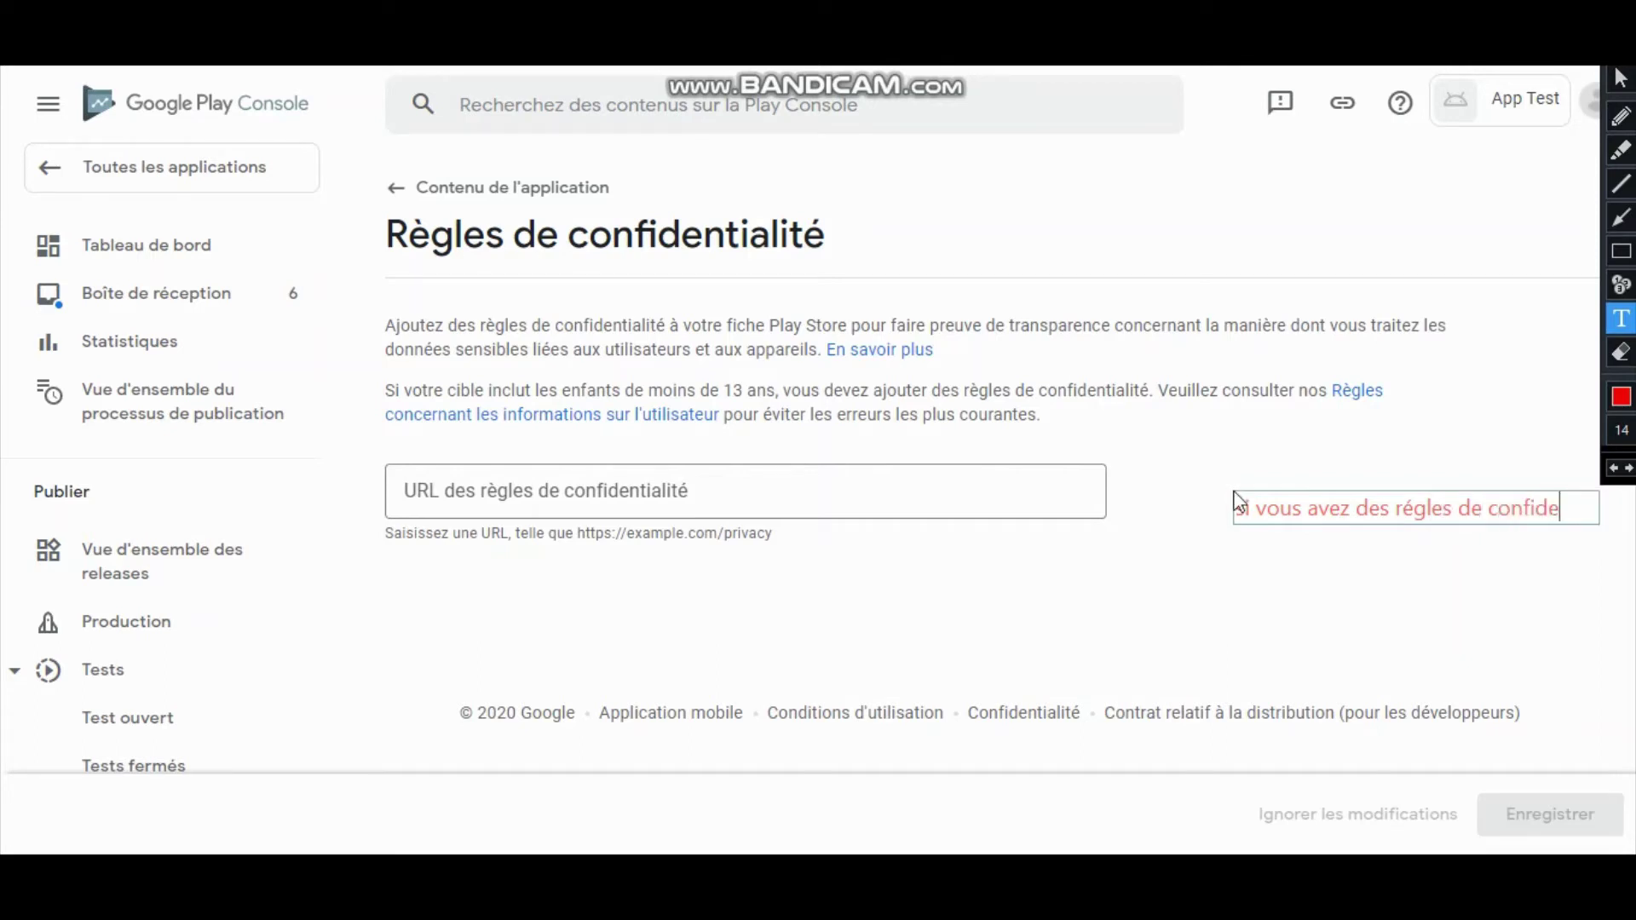
pyautogui.write('ntiali')
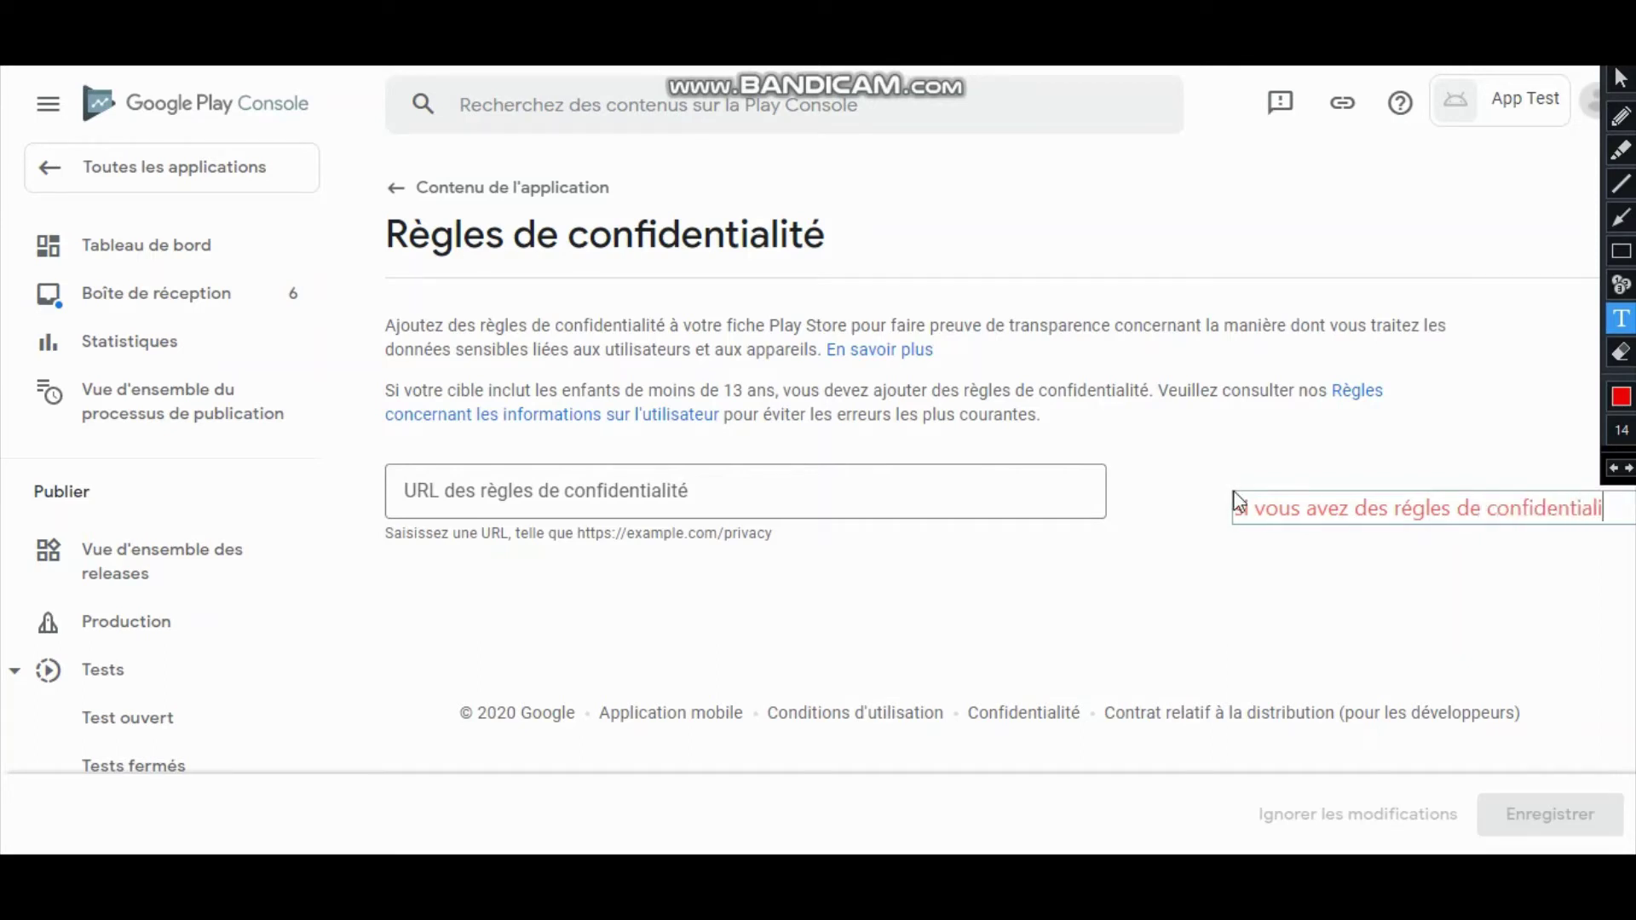
pyautogui.write('tés de ')
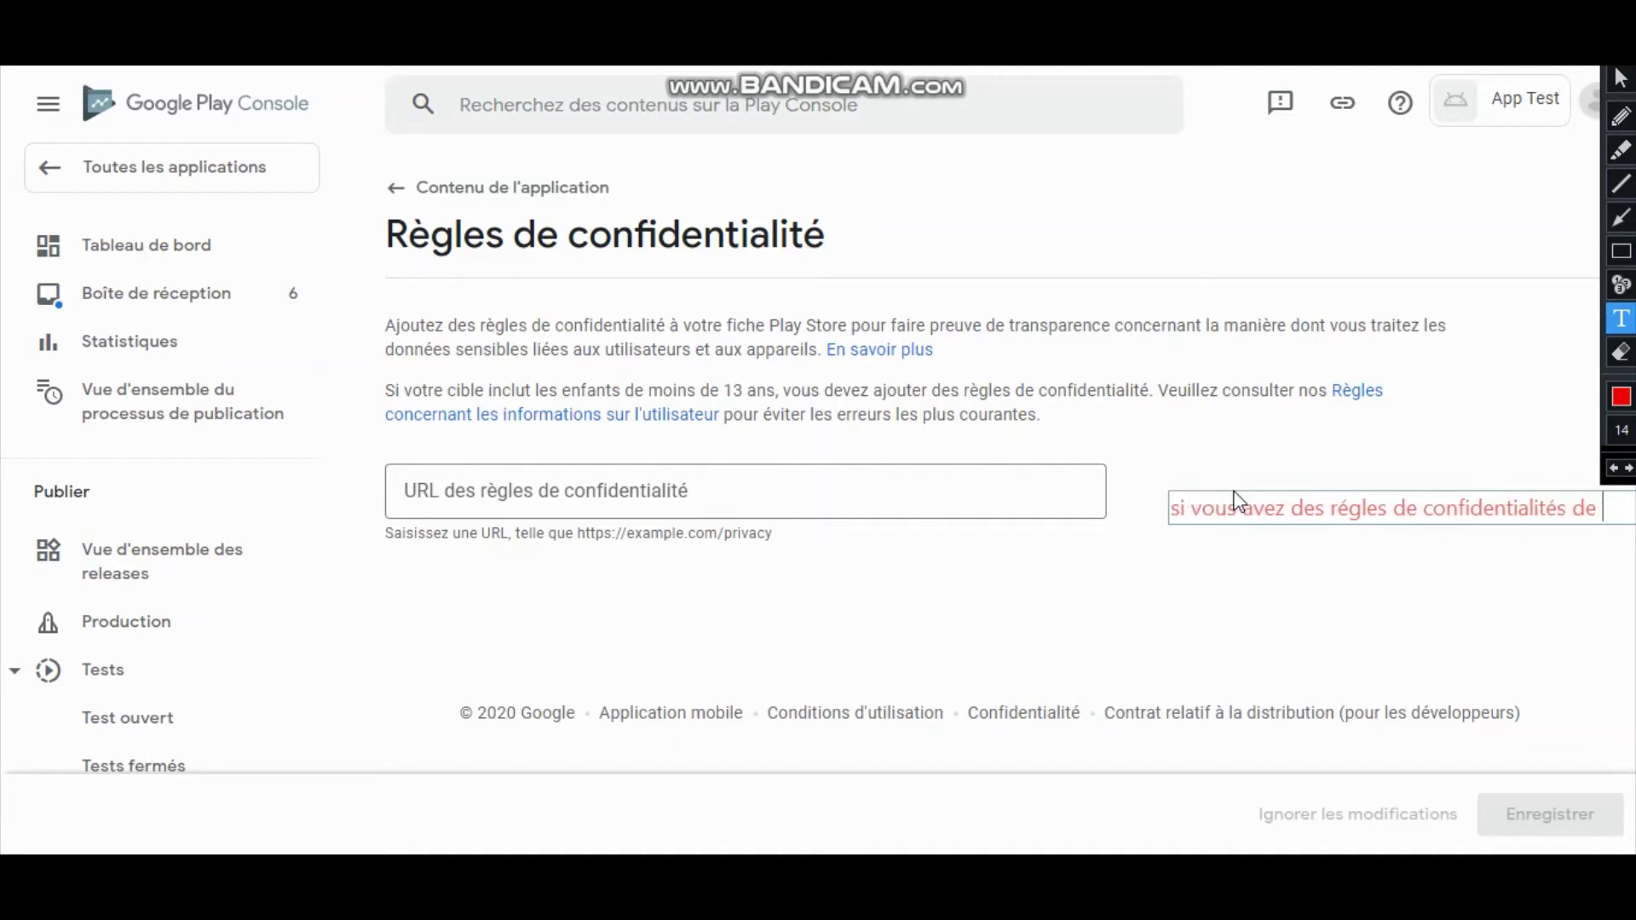
pyautogui.write('votre ')
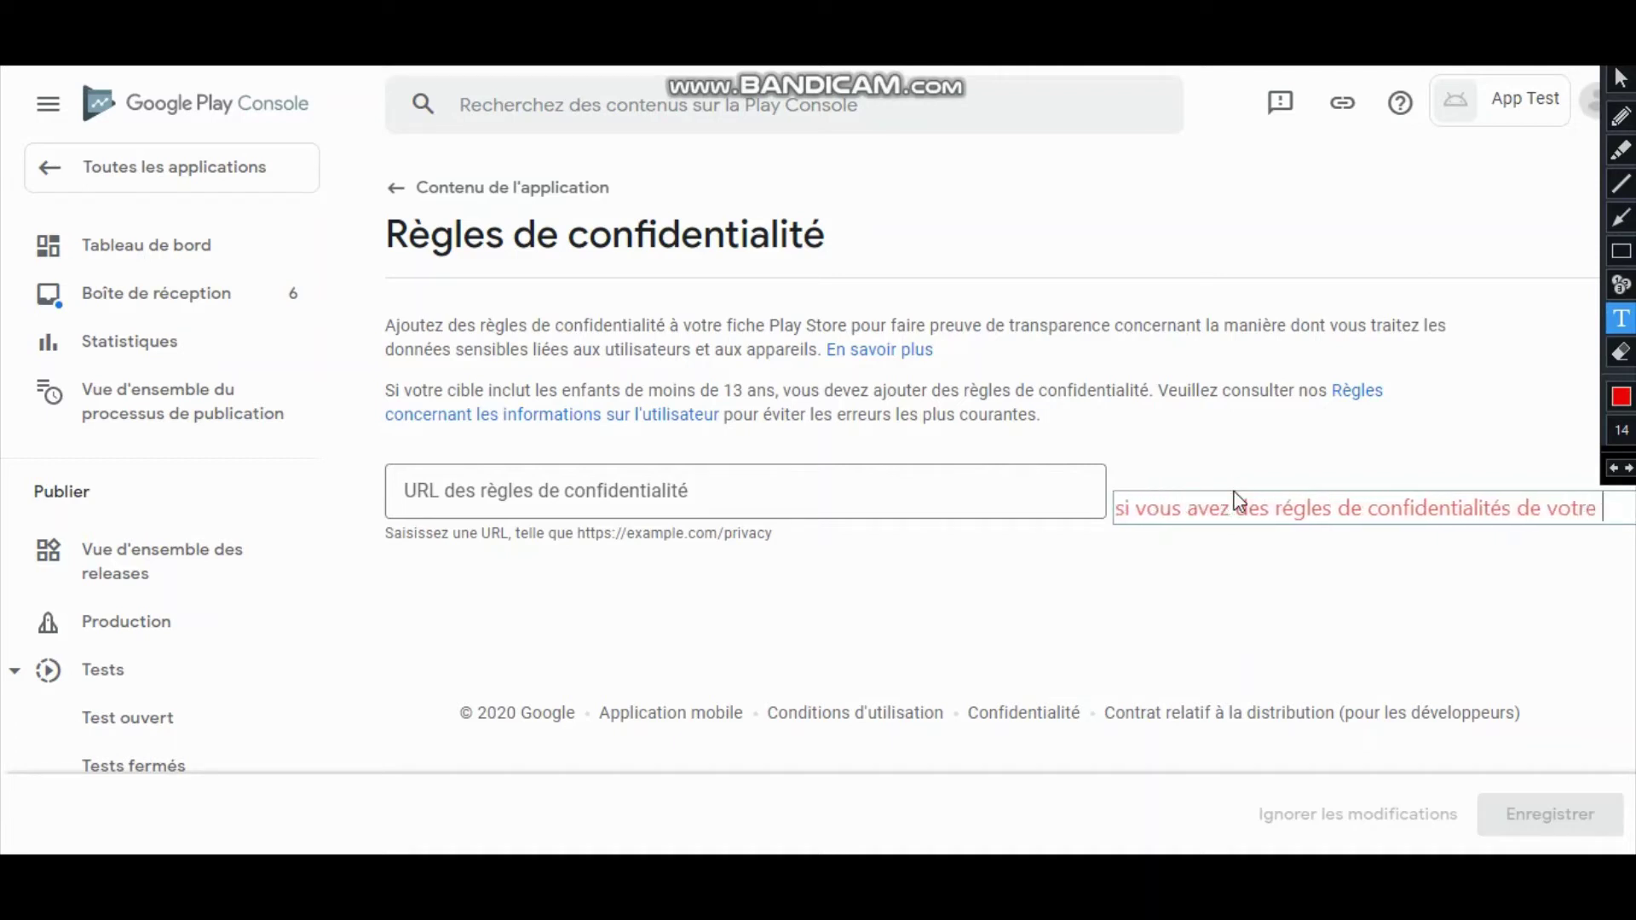
pyautogui.write('app ')
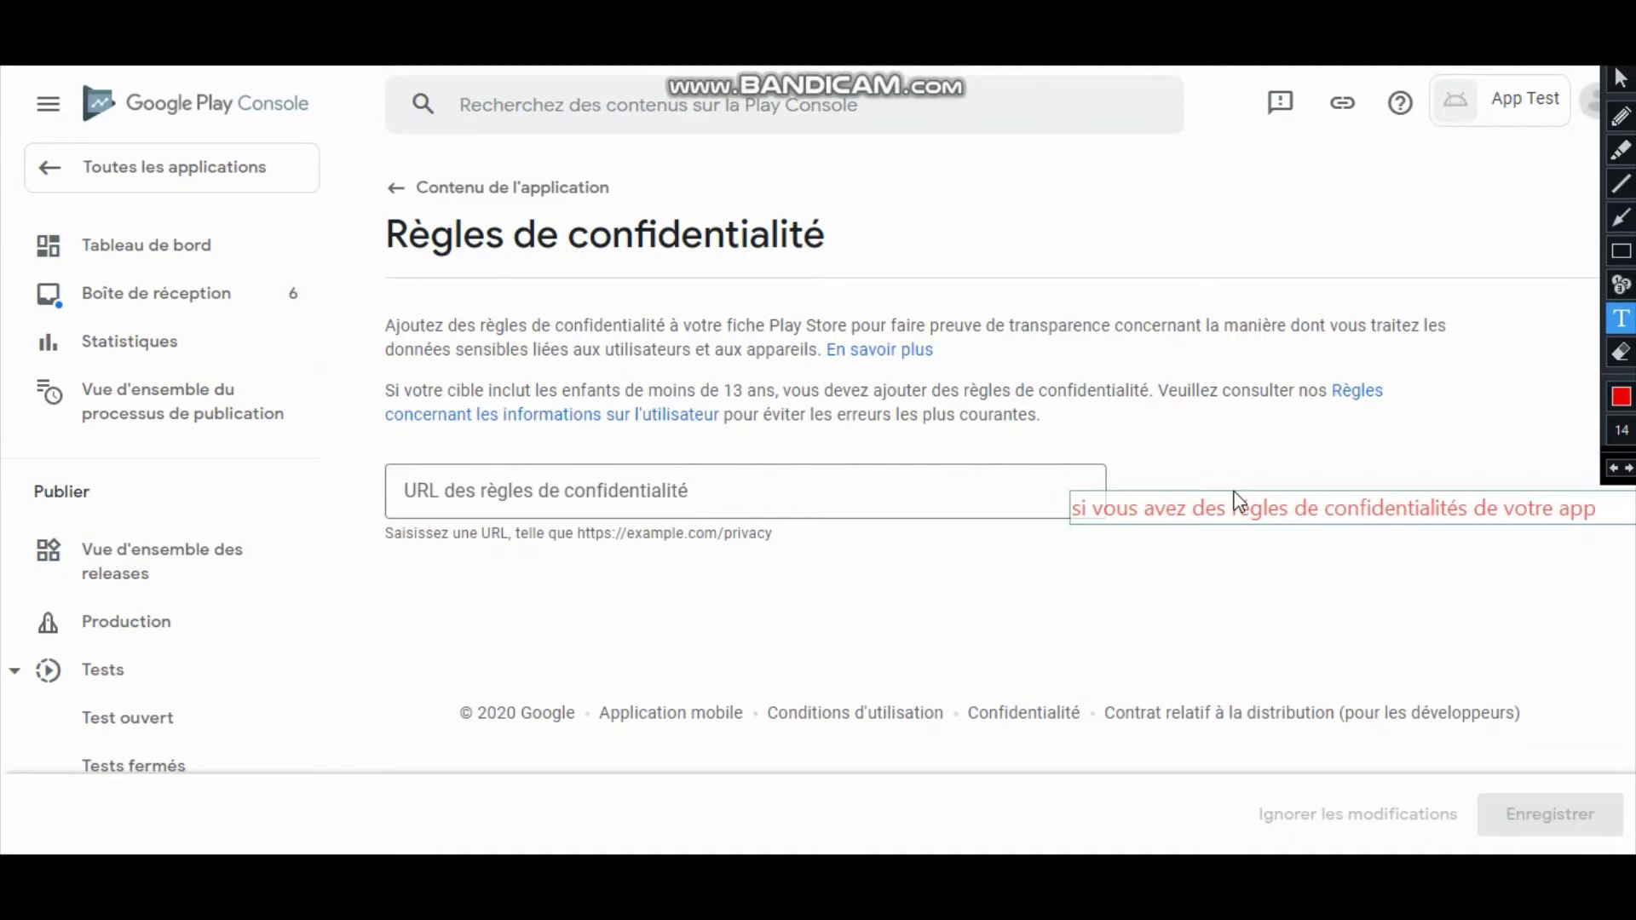
pyautogui.write('vous ')
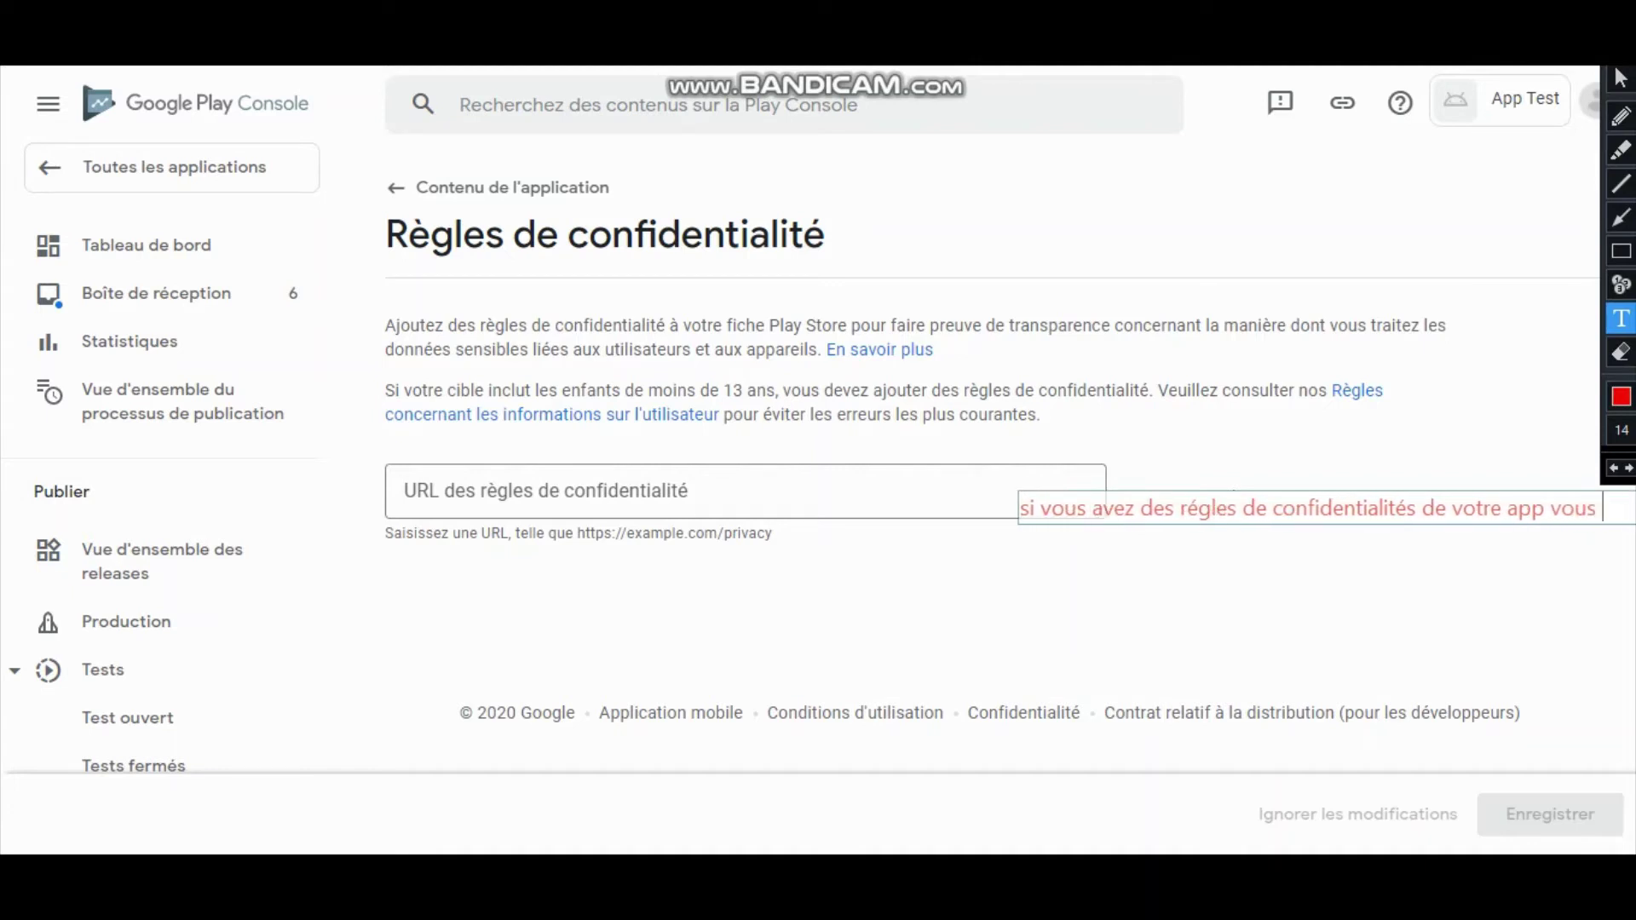
pyautogui.write("l'ind")
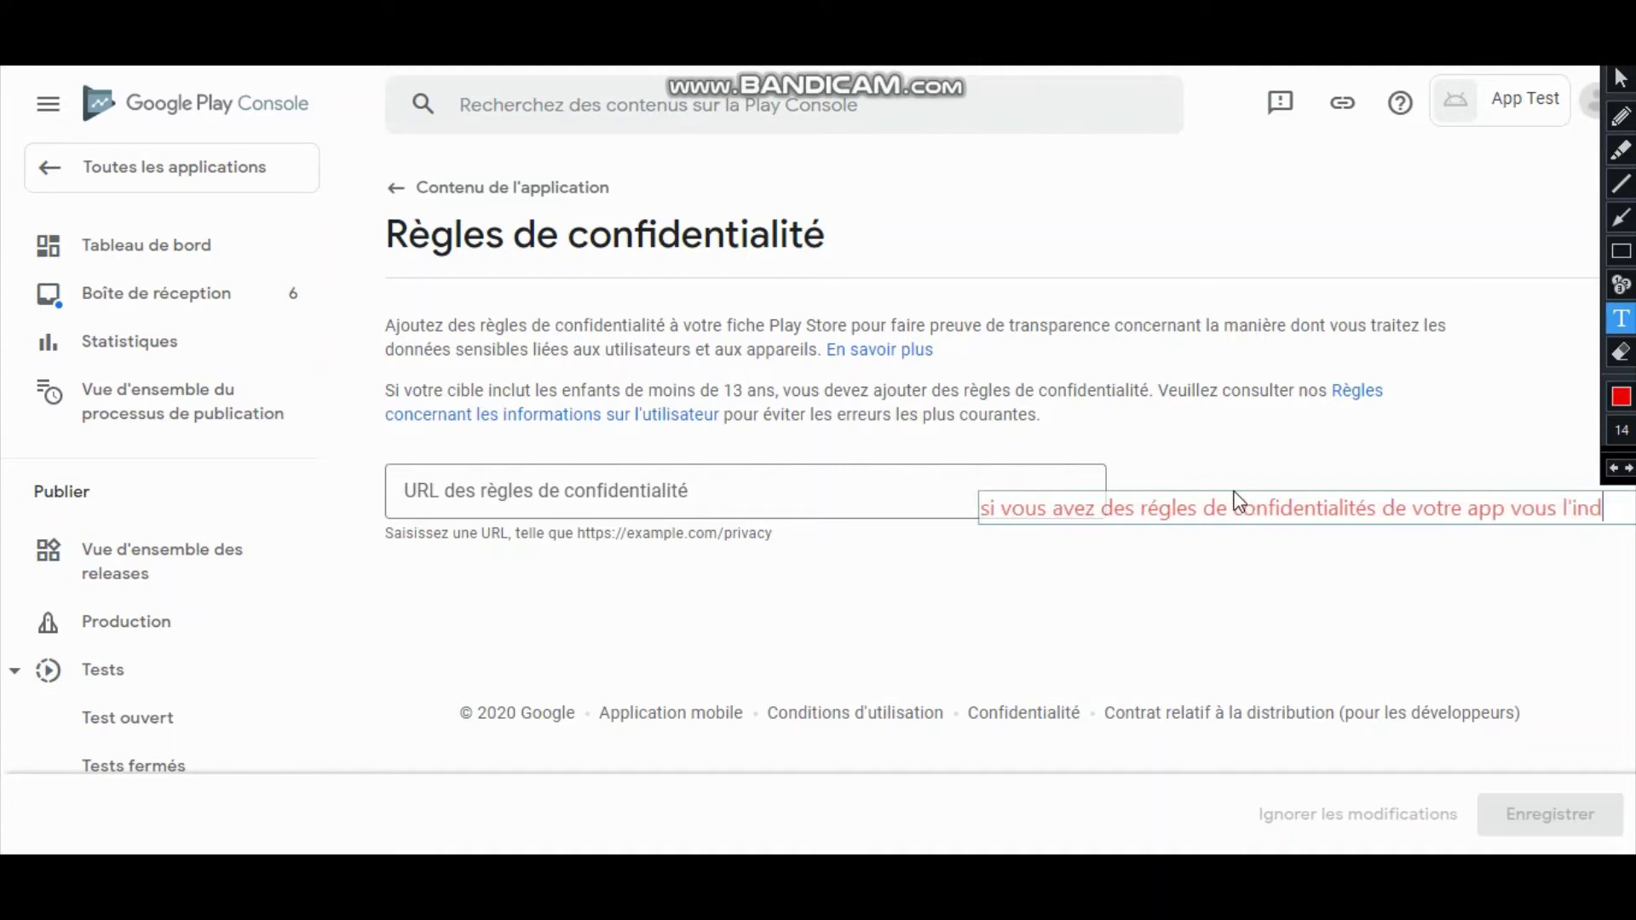
pyautogui.write('iqu')
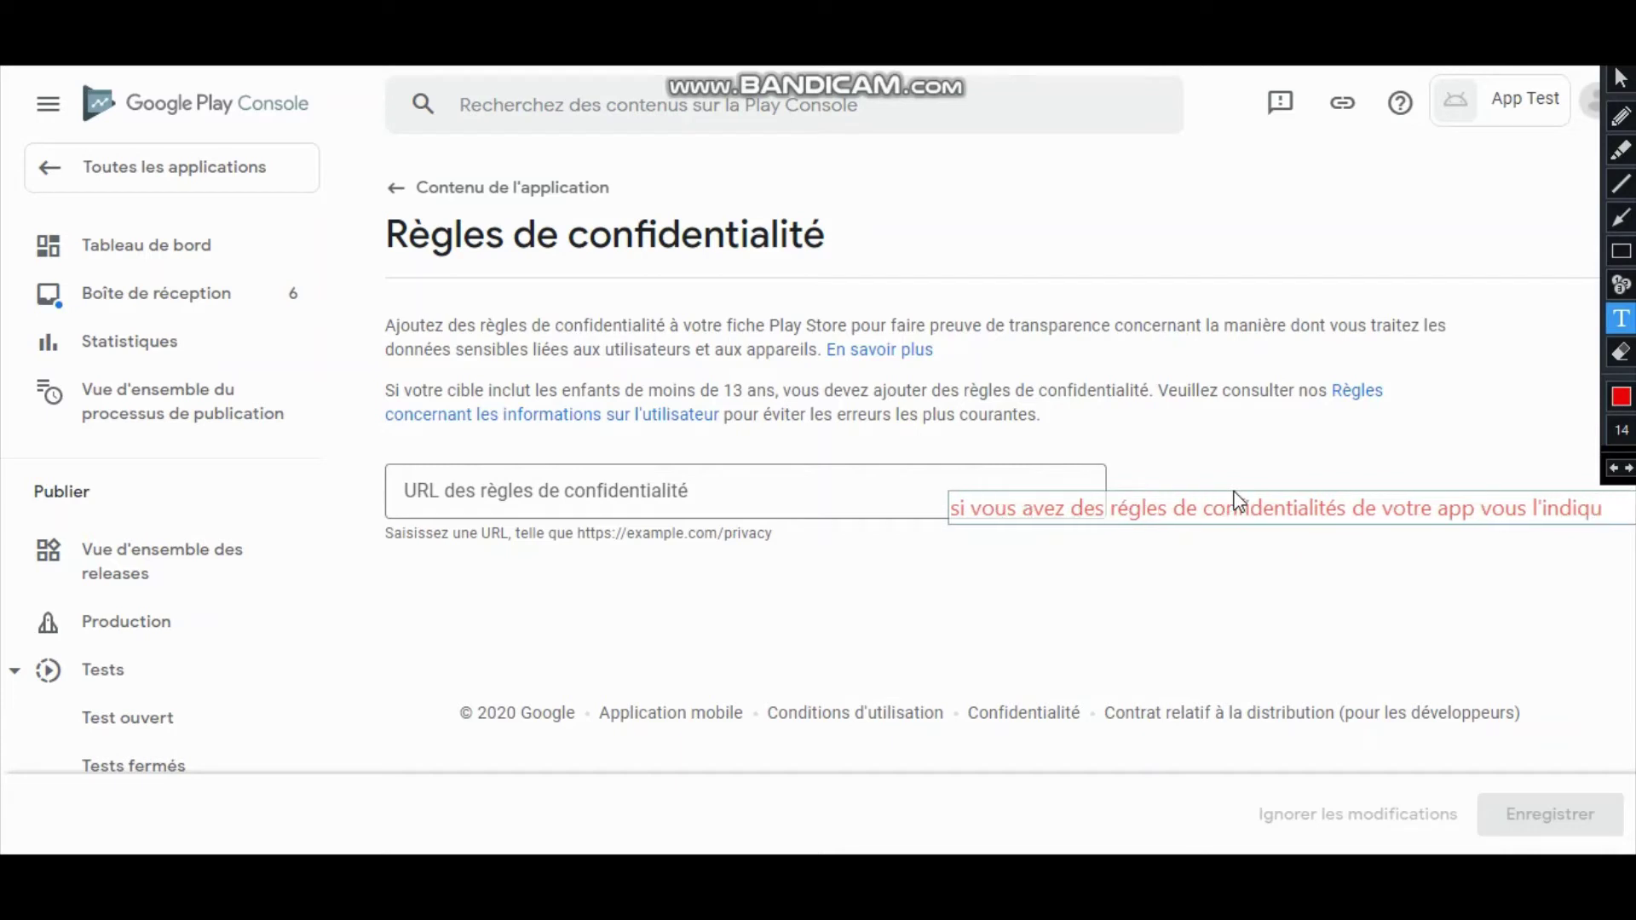
pyautogui.write('er ')
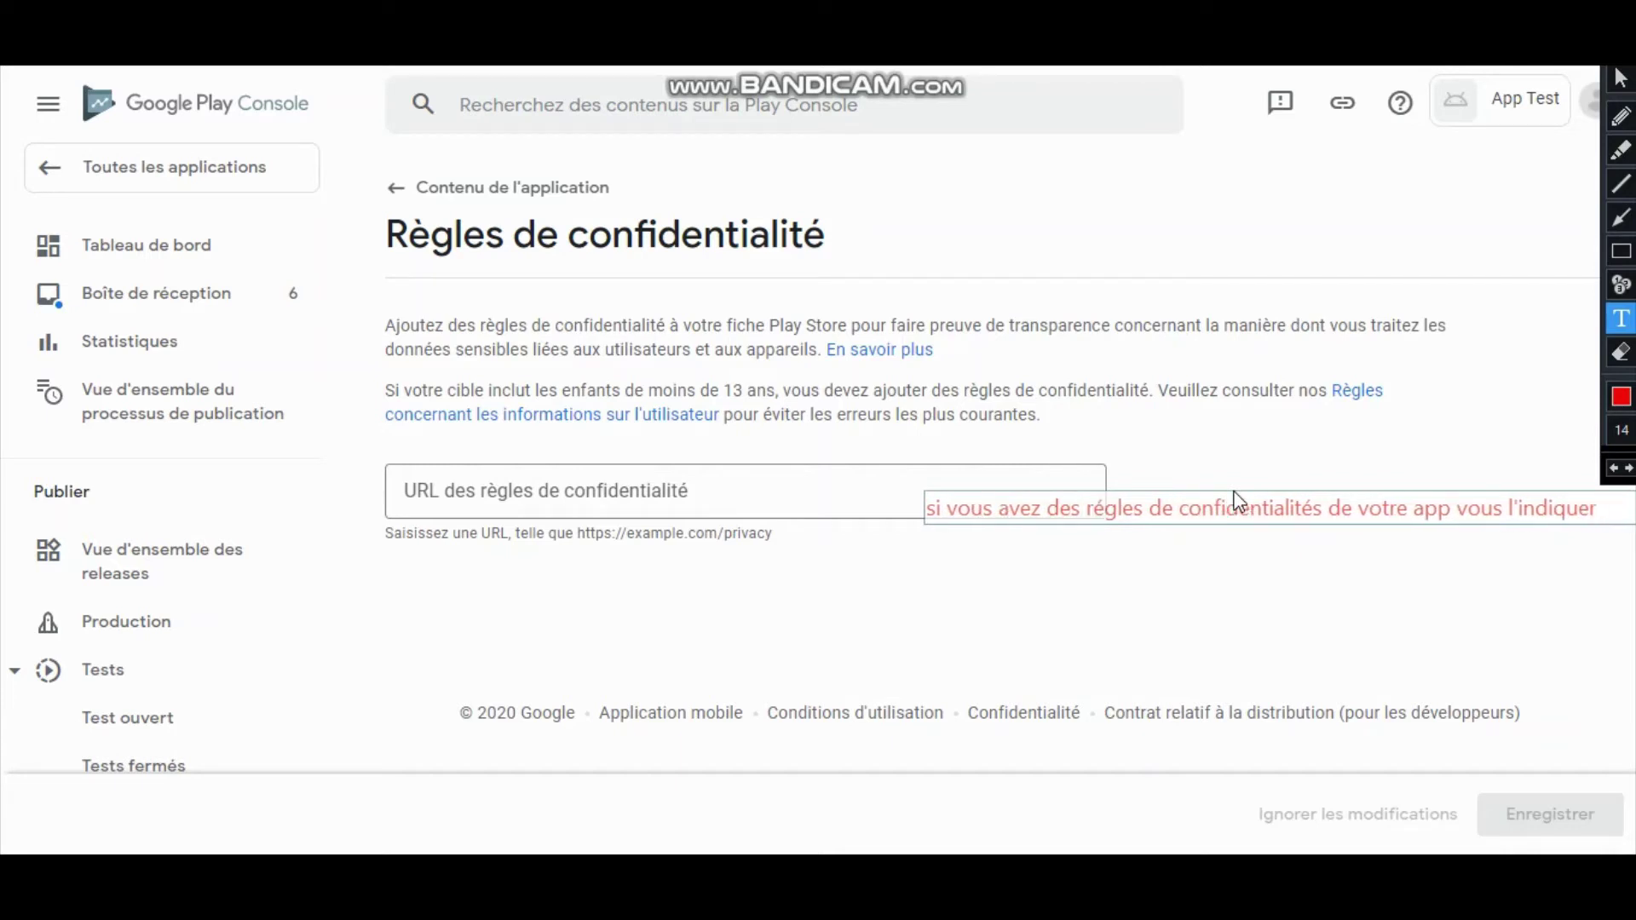
pyautogui.write('si')
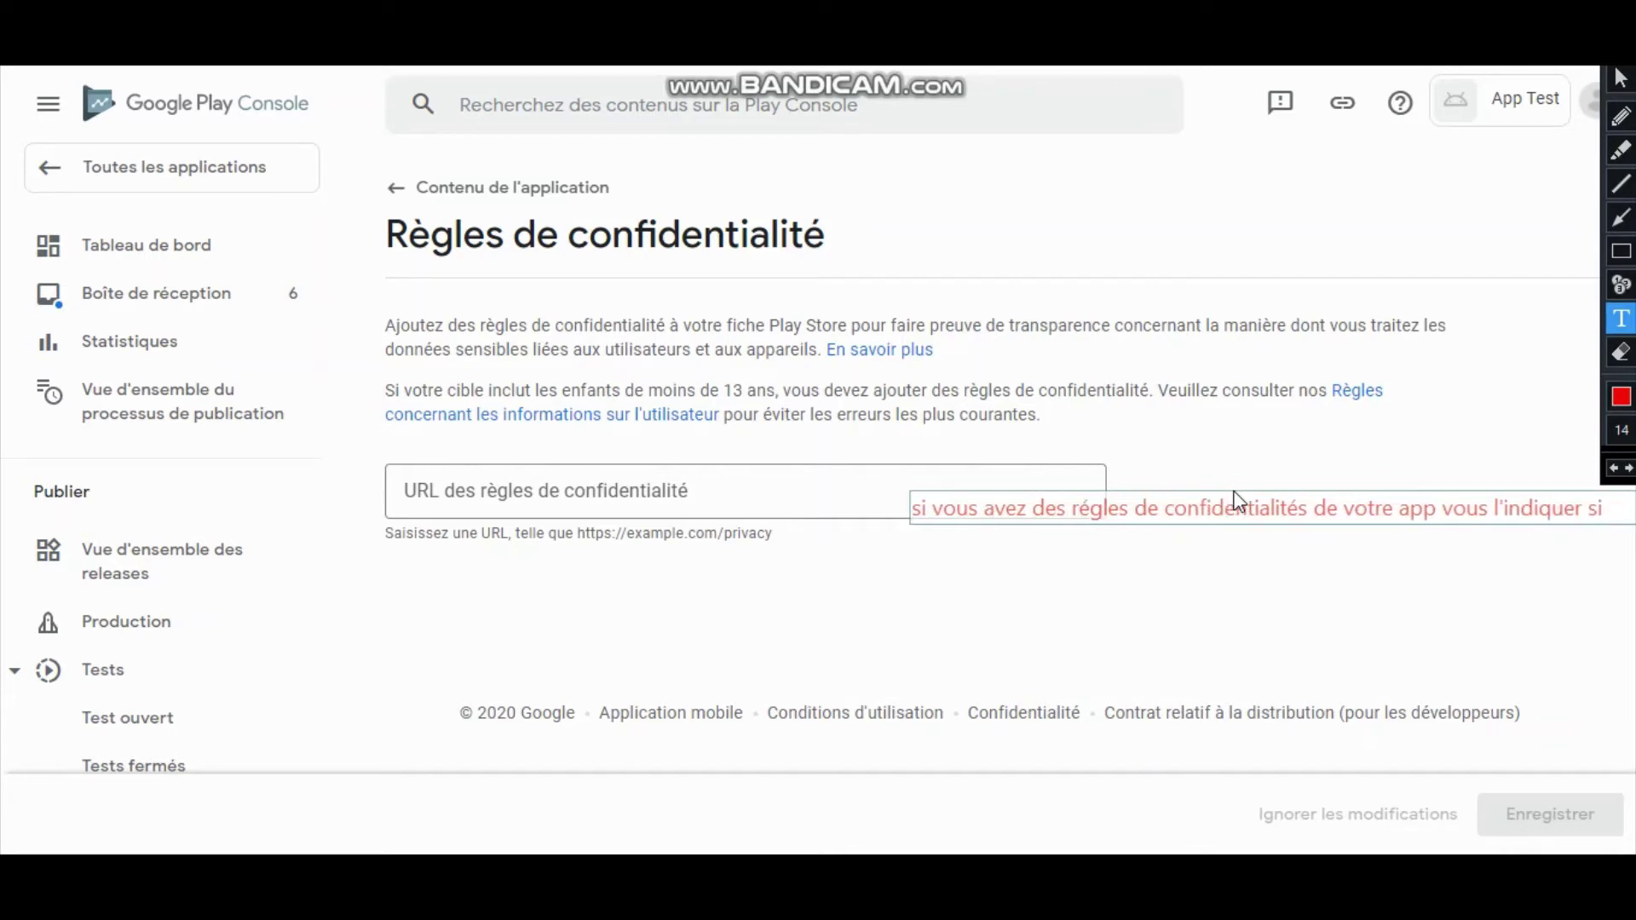
pyautogui.write(' non ')
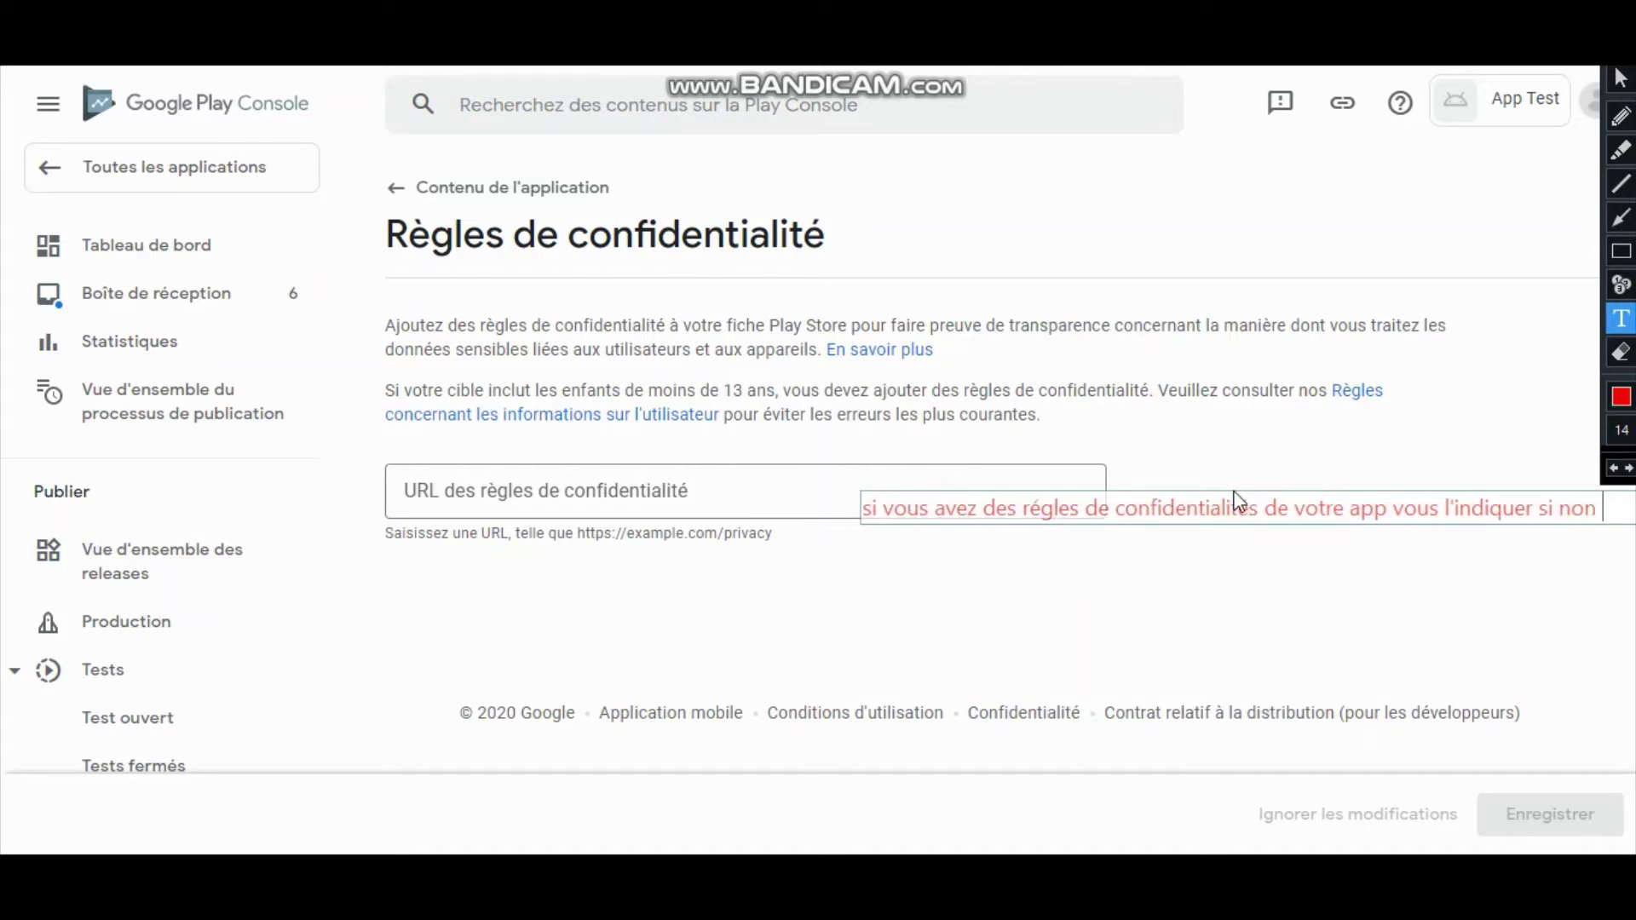
pyautogui.write('ce')
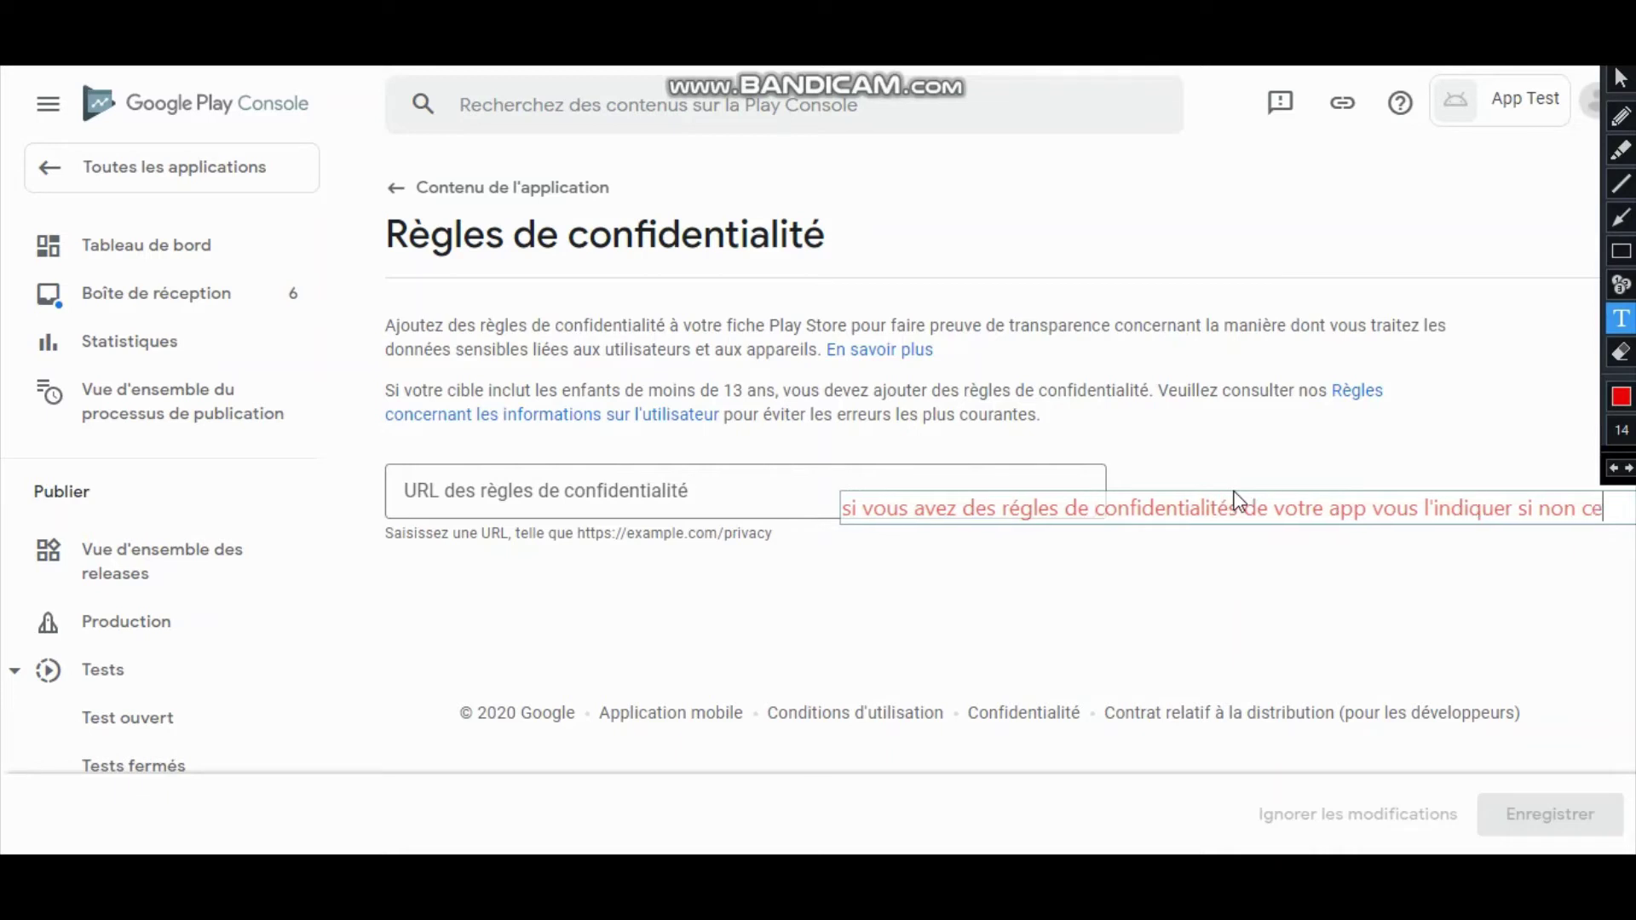
pyautogui.write(" n'est ")
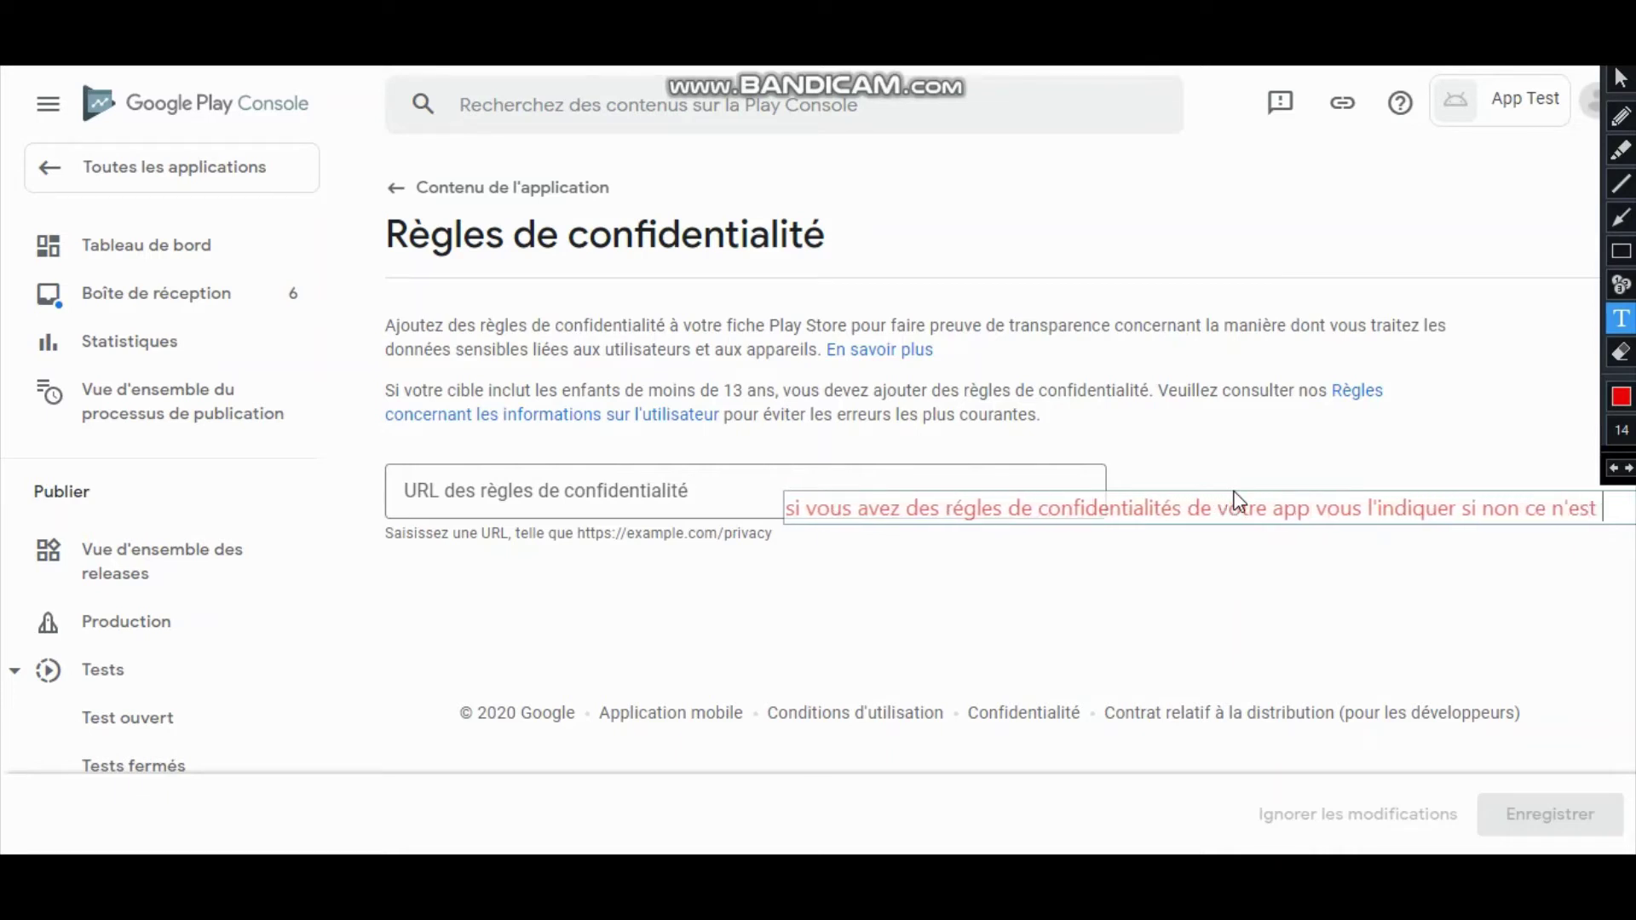
pyautogui.write('pas ob')
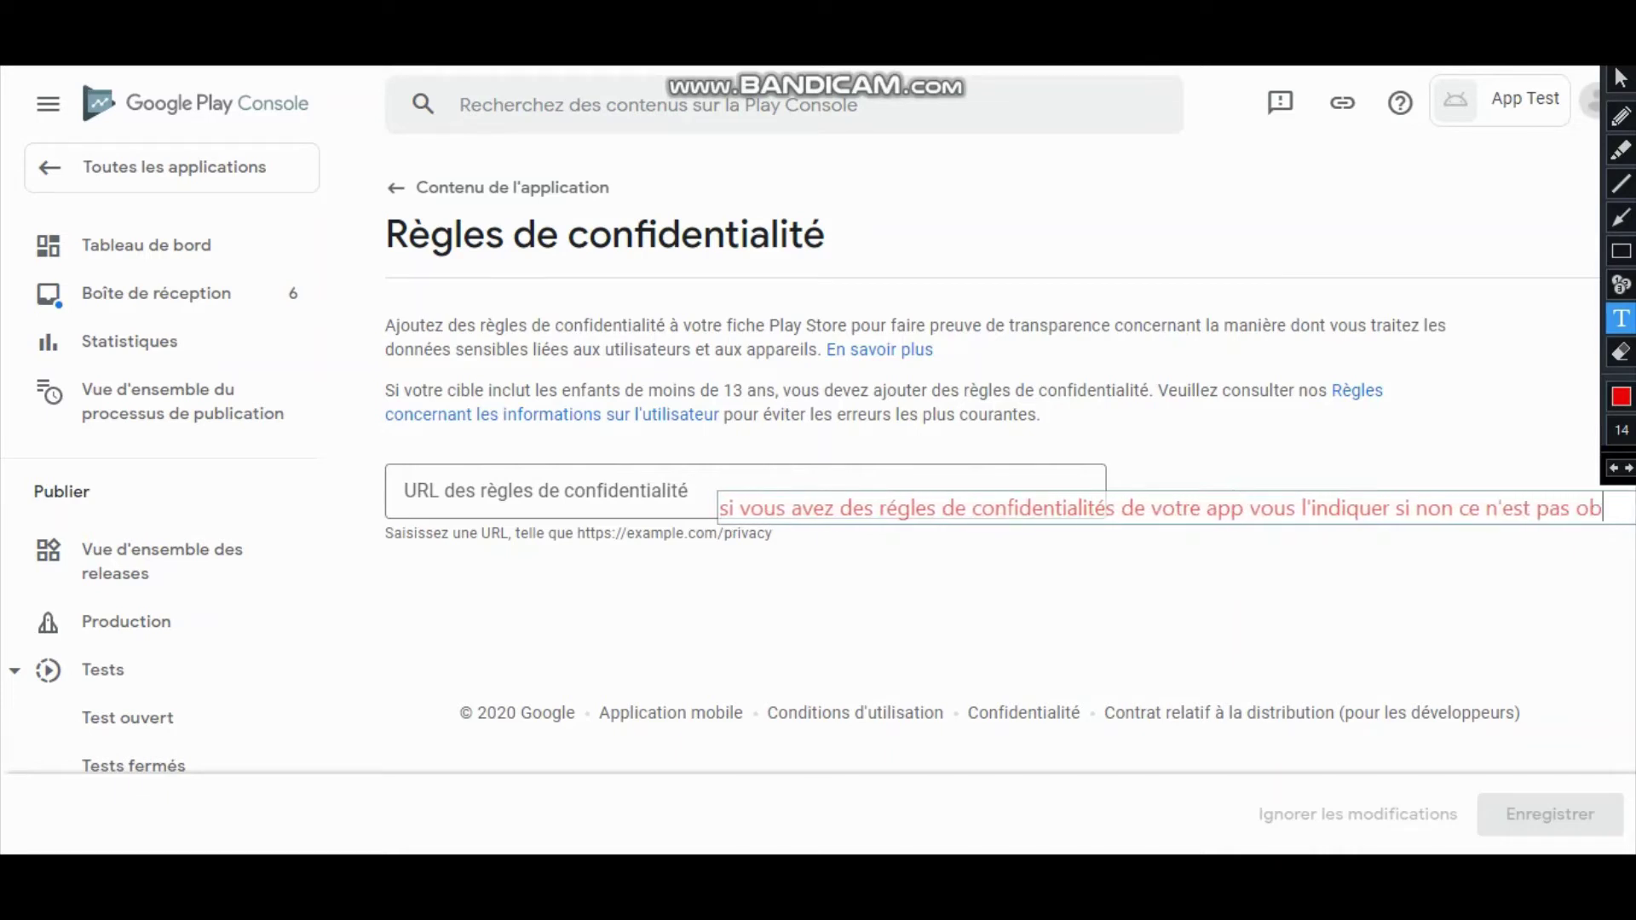
pyautogui.write('ligatoire')
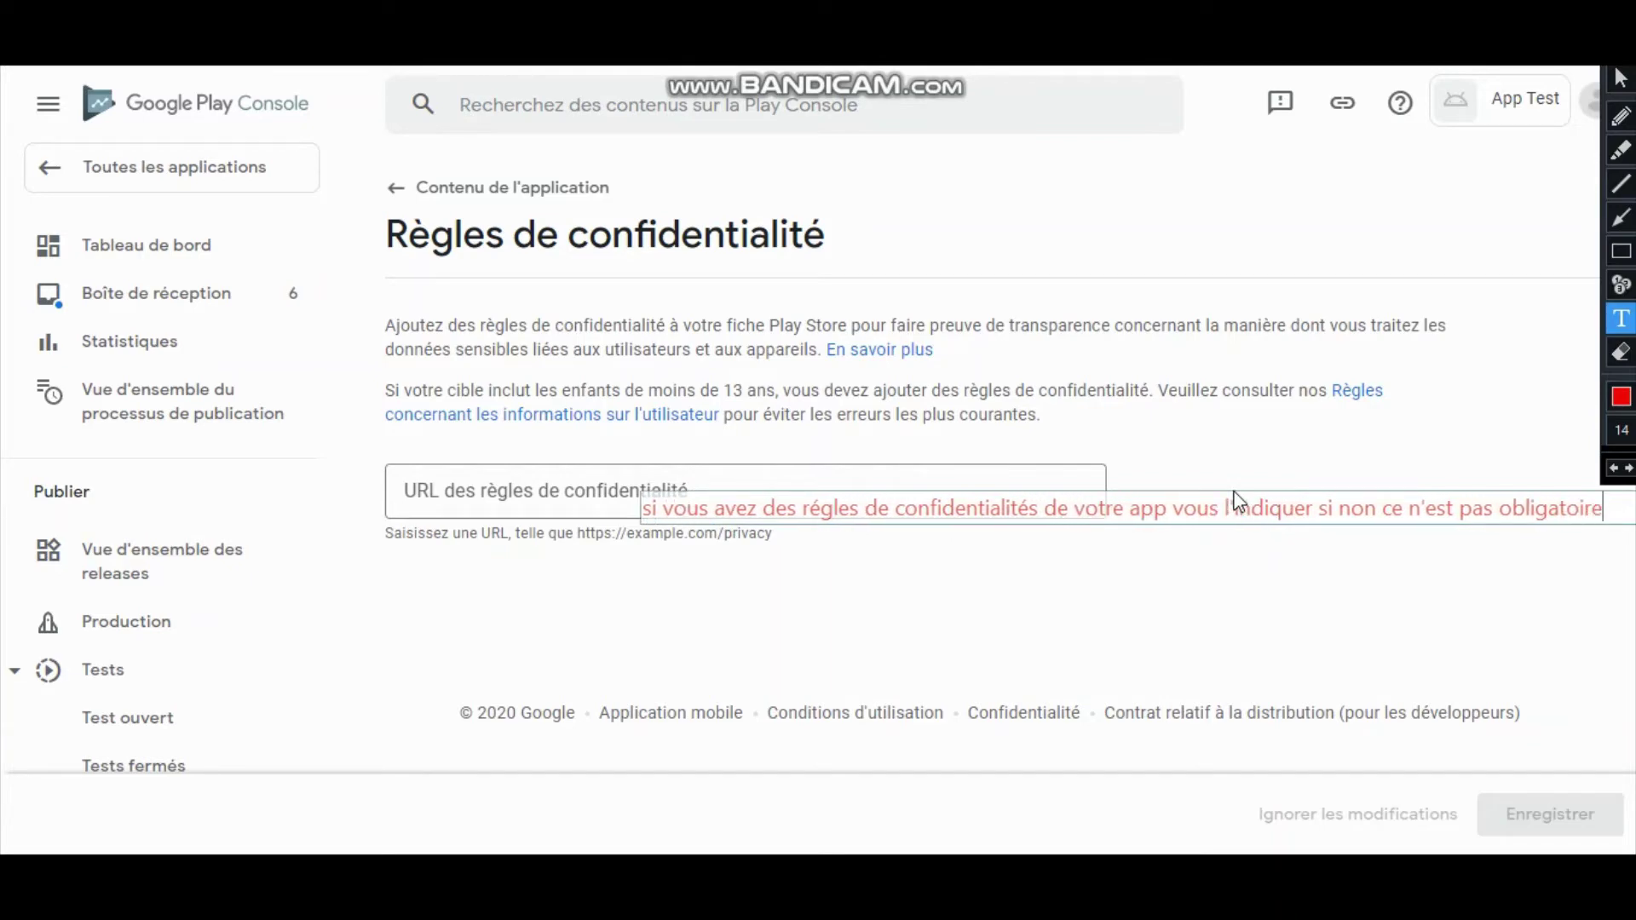
# - Erase the whole red text note over the privacy policy URL field and leave the screen drawing tools
pyautogui.press('BackSpace')
pyautogui.press('BackSpace')
pyautogui.press('BackSpace')
pyautogui.press('BackSpace')
pyautogui.press('BackSpace')
pyautogui.press('BackSpace')
pyautogui.press('BackSpace')
pyautogui.press('BackSpace')
pyautogui.press('BackSpace')
pyautogui.press('BackSpace')
pyautogui.press('BackSpace')
pyautogui.press('BackSpace')
pyautogui.press('BackSpace')
pyautogui.press('BackSpace')
pyautogui.press('BackSpace')
pyautogui.press('BackSpace')
pyautogui.press('BackSpace')
pyautogui.press('BackSpace')
pyautogui.press('BackSpace')
pyautogui.press('BackSpace')
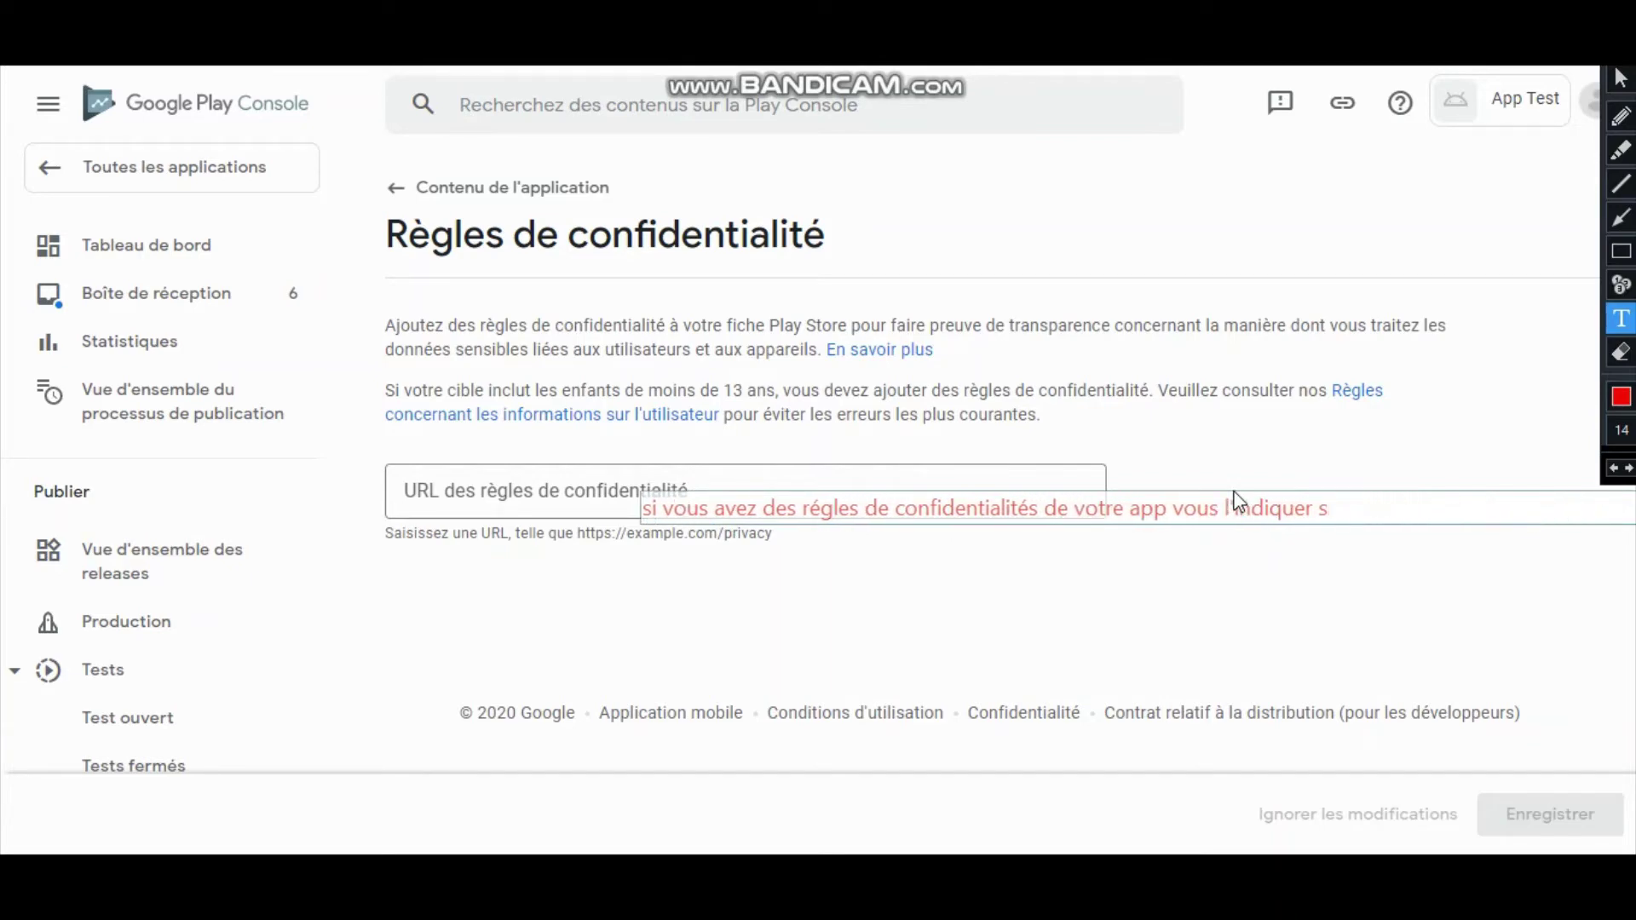
pyautogui.press('BackSpace')
pyautogui.press('BackSpace')
pyautogui.press('BackSpace')
pyautogui.press('BackSpace')
pyautogui.press('BackSpace')
pyautogui.press('BackSpace')
pyautogui.press('BackSpace')
pyautogui.press('BackSpace')
pyautogui.press('BackSpace')
pyautogui.press('BackSpace')
pyautogui.press('BackSpace')
pyautogui.press('BackSpace')
pyautogui.press('BackSpace')
pyautogui.press('BackSpace')
pyautogui.press('BackSpace')
pyautogui.press('BackSpace')
pyautogui.press('BackSpace')
pyautogui.press('BackSpace')
pyautogui.press('BackSpace')
pyautogui.press('BackSpace')
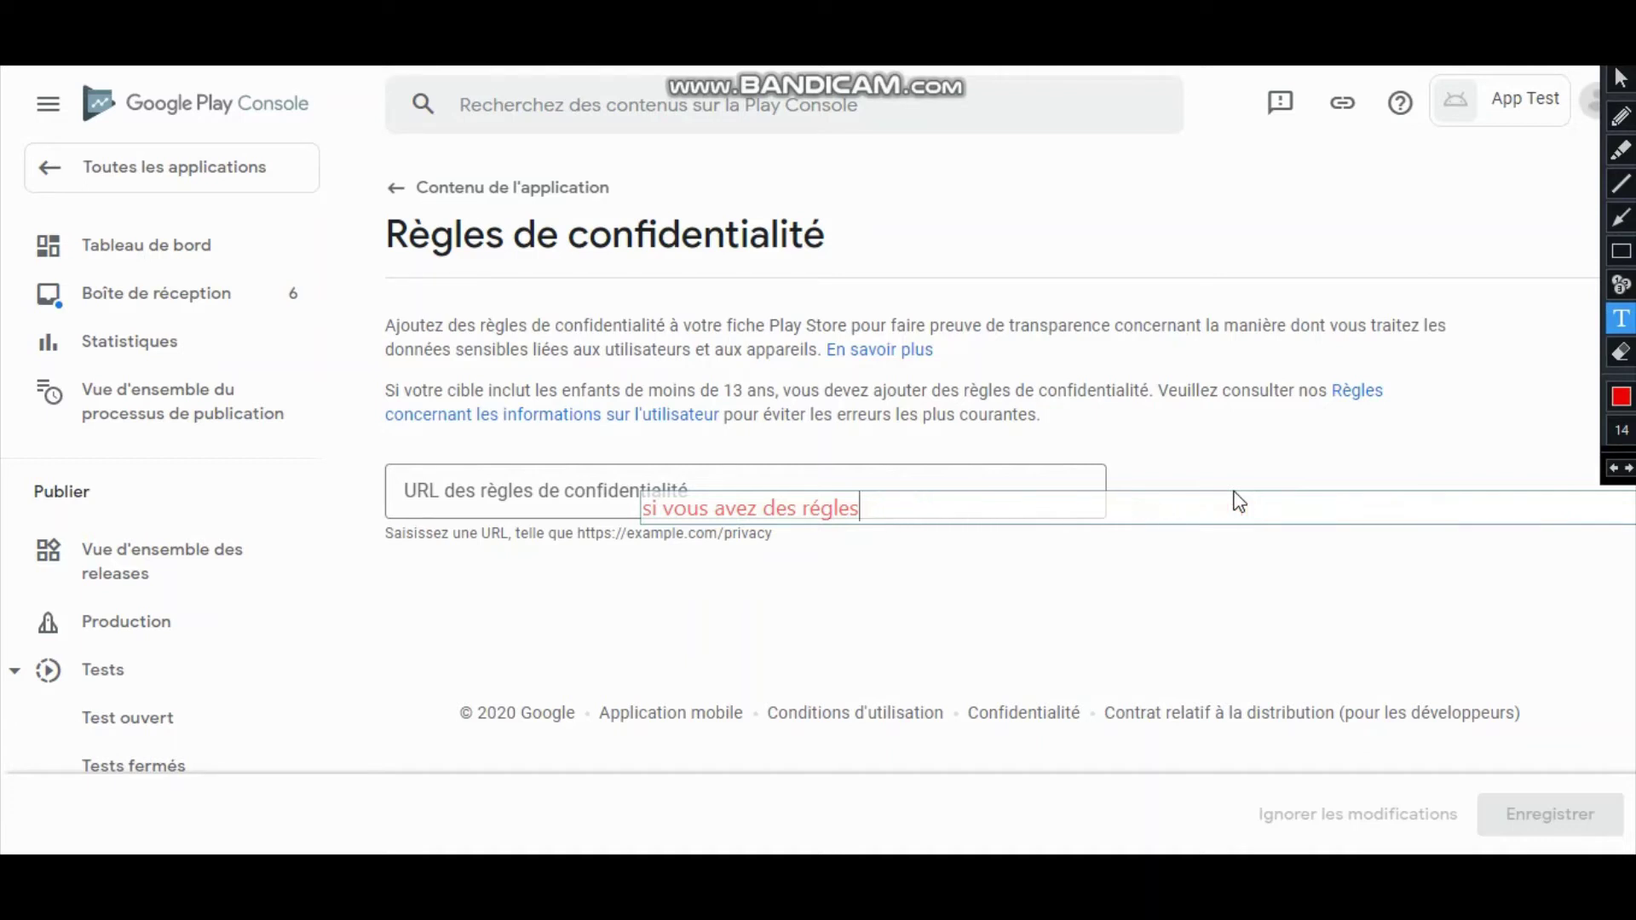
pyautogui.press('BackSpace')
pyautogui.press('BackSpace')
pyautogui.press('BackSpace')
pyautogui.press('BackSpace')
pyautogui.press('BackSpace')
pyautogui.press('BackSpace')
pyautogui.press('BackSpace')
pyautogui.press('BackSpace')
pyautogui.press('BackSpace')
pyautogui.press('BackSpace')
pyautogui.press('BackSpace')
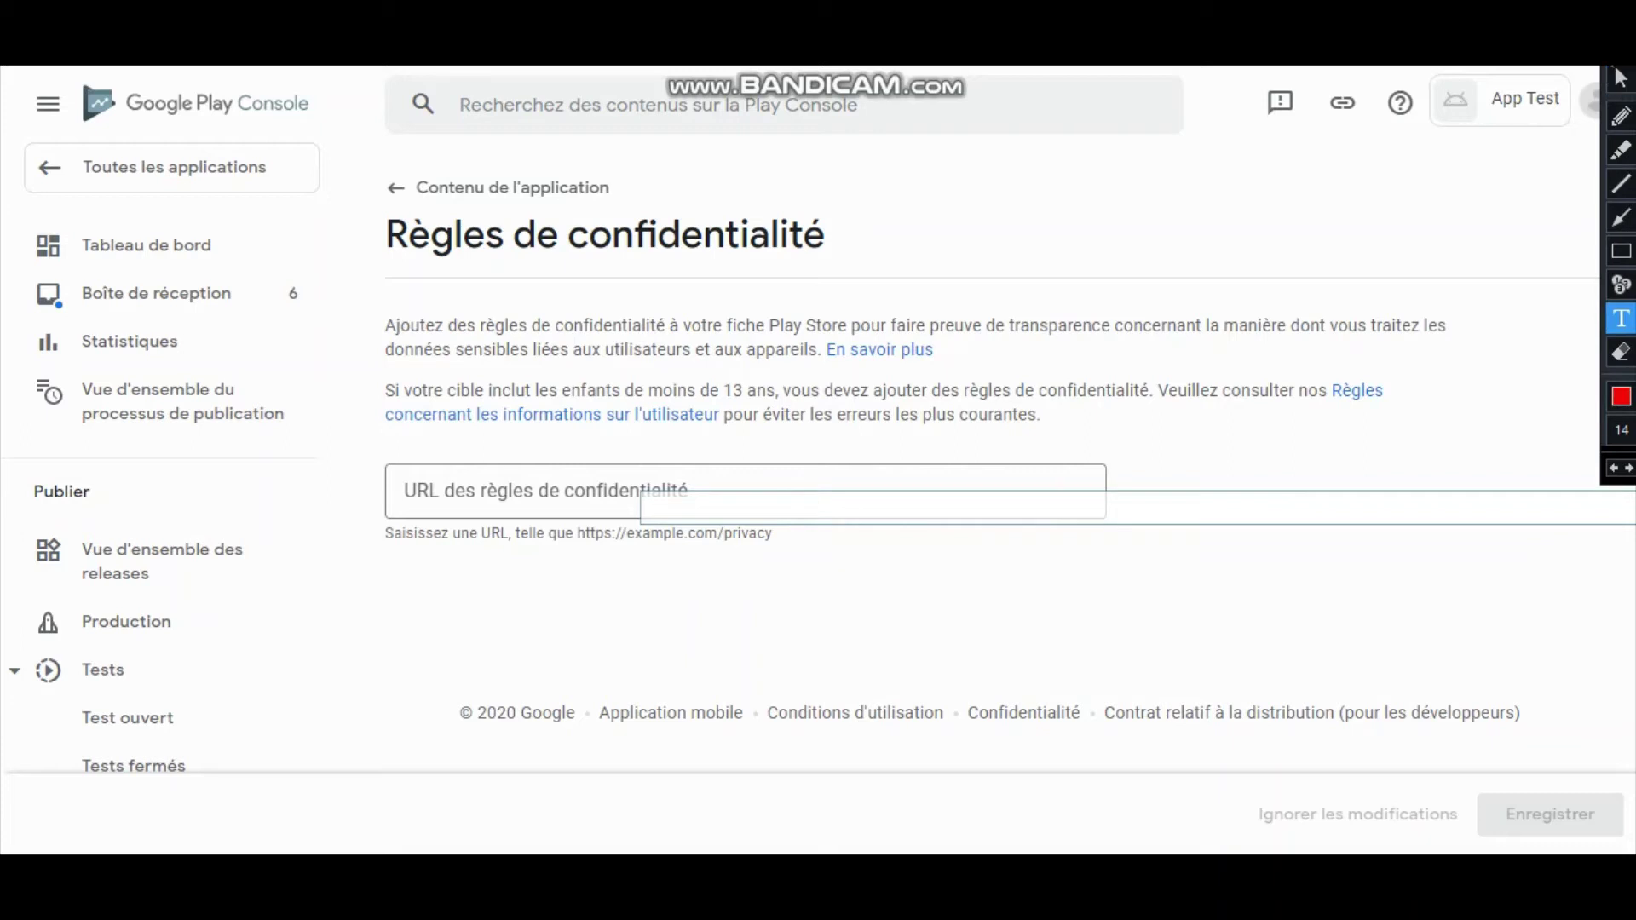
pyautogui.press('Escape')
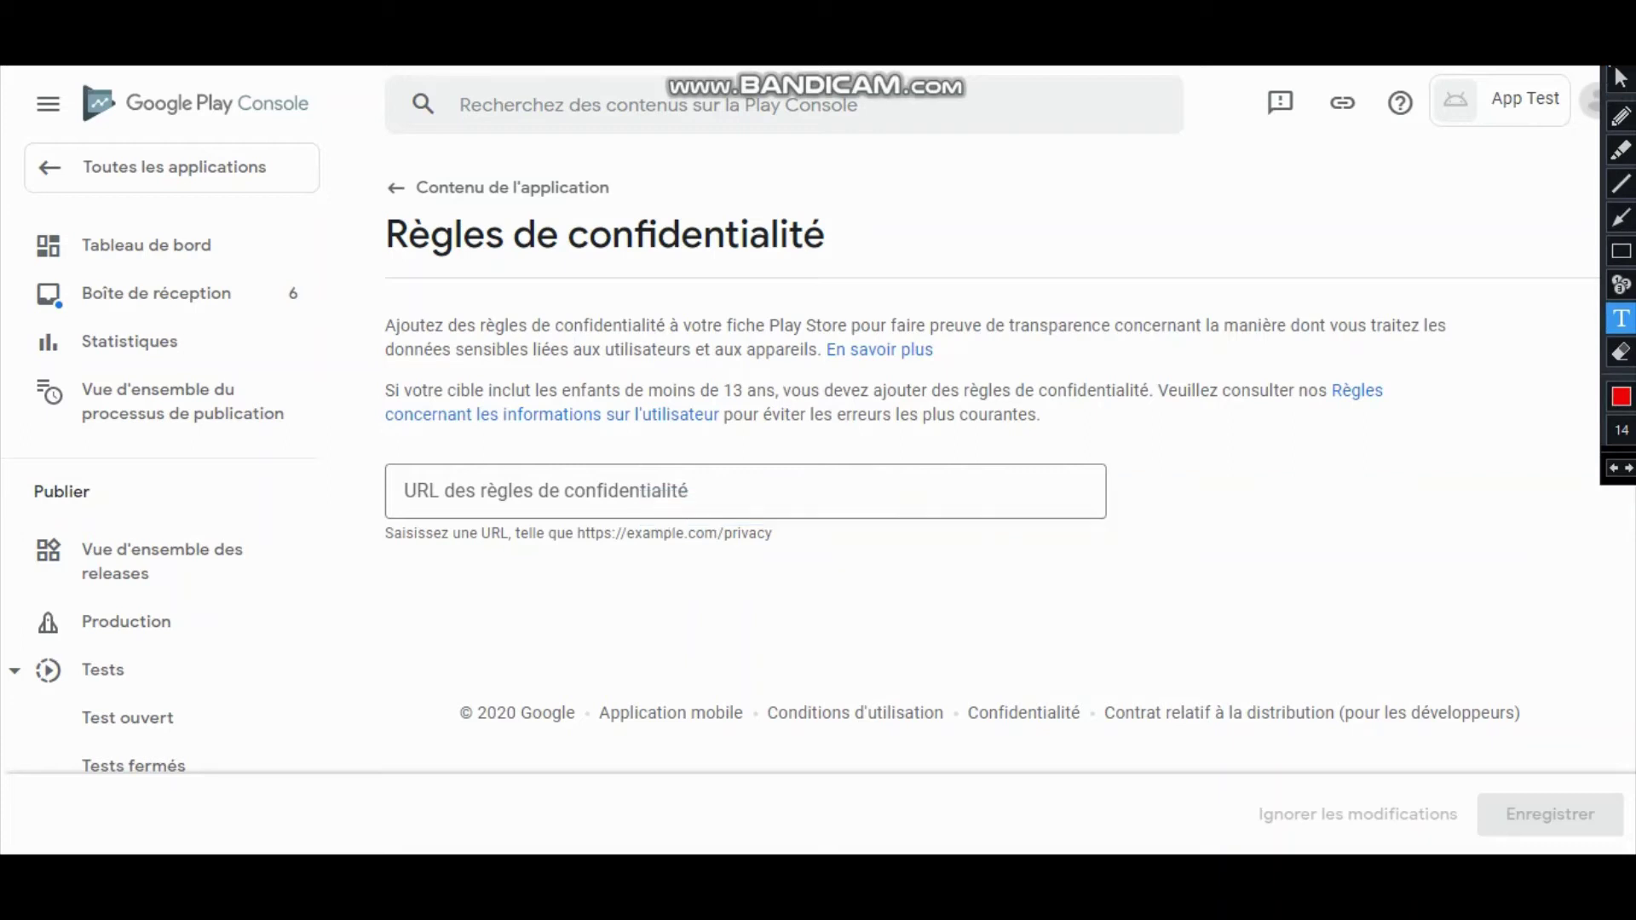
pyautogui.click(511, 187)
pyautogui.press('Escape')
# - Return to the Contenu de l'application overview without adding a privacy policy URL and review the status of its sections
pyautogui.click(431, 201)
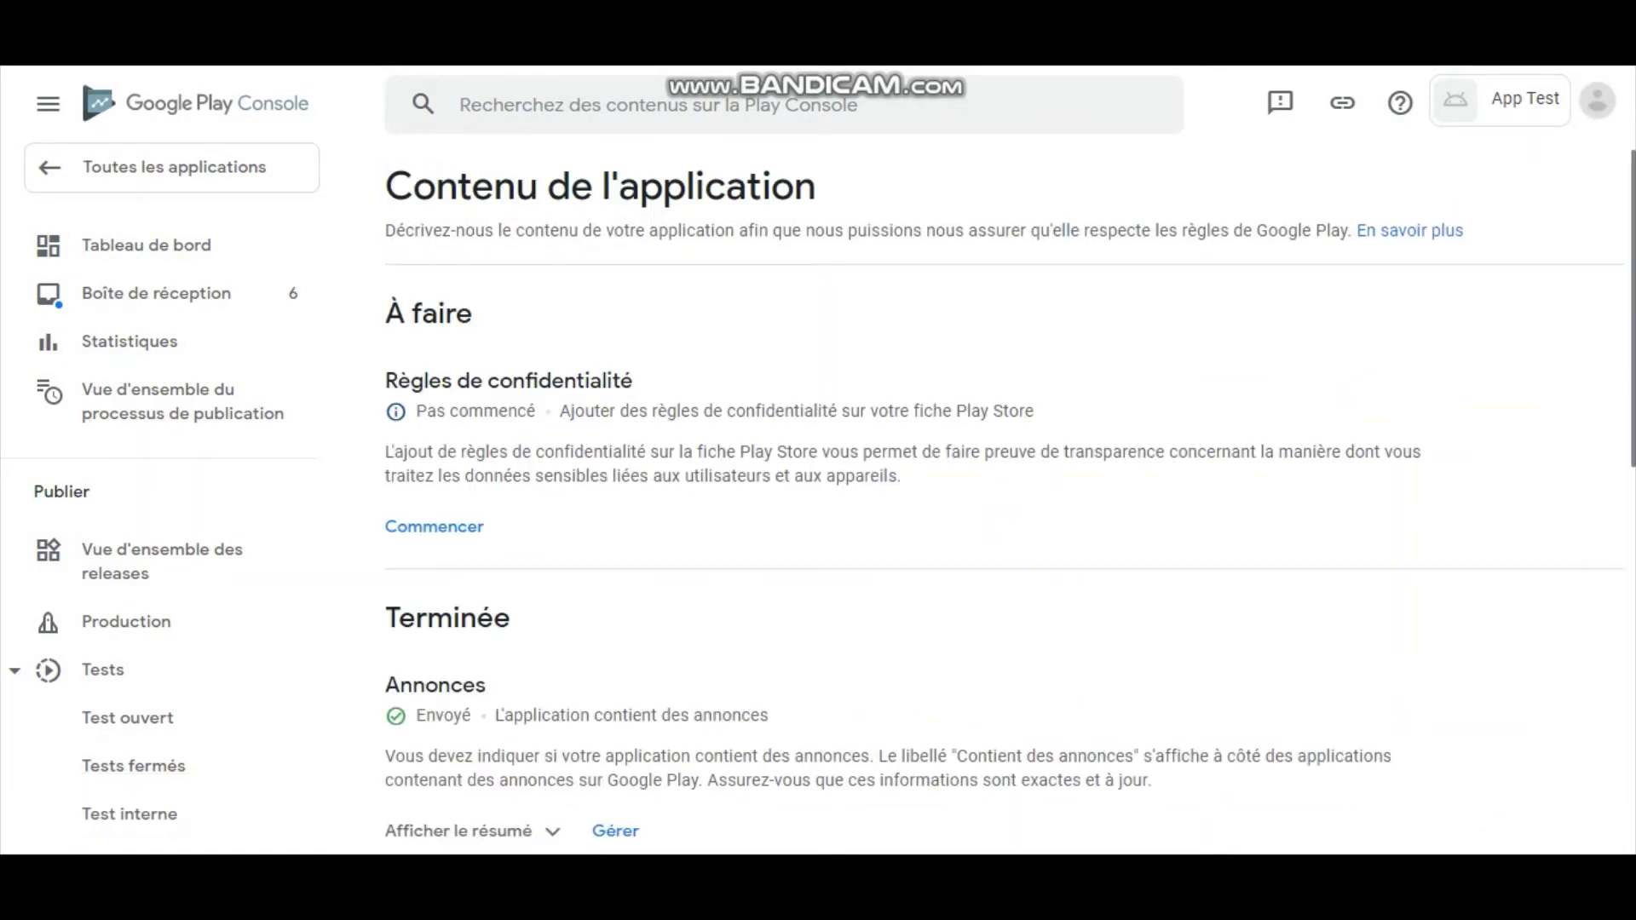
pyautogui.scroll(-6, 1010, 521)
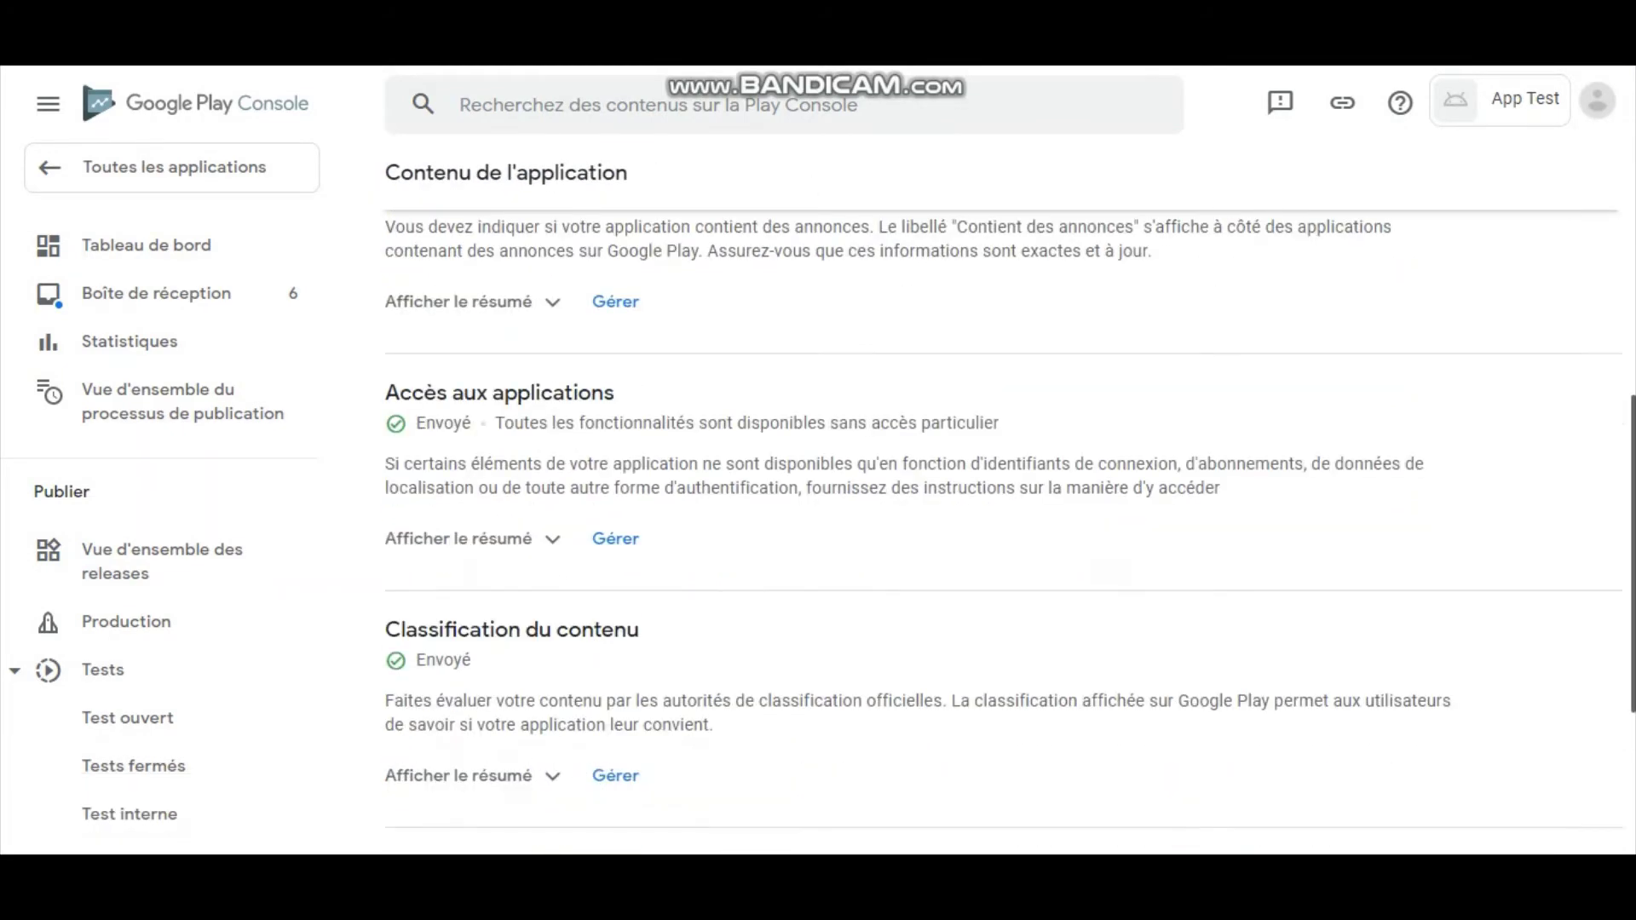
pyautogui.scroll(-3, 1010, 522)
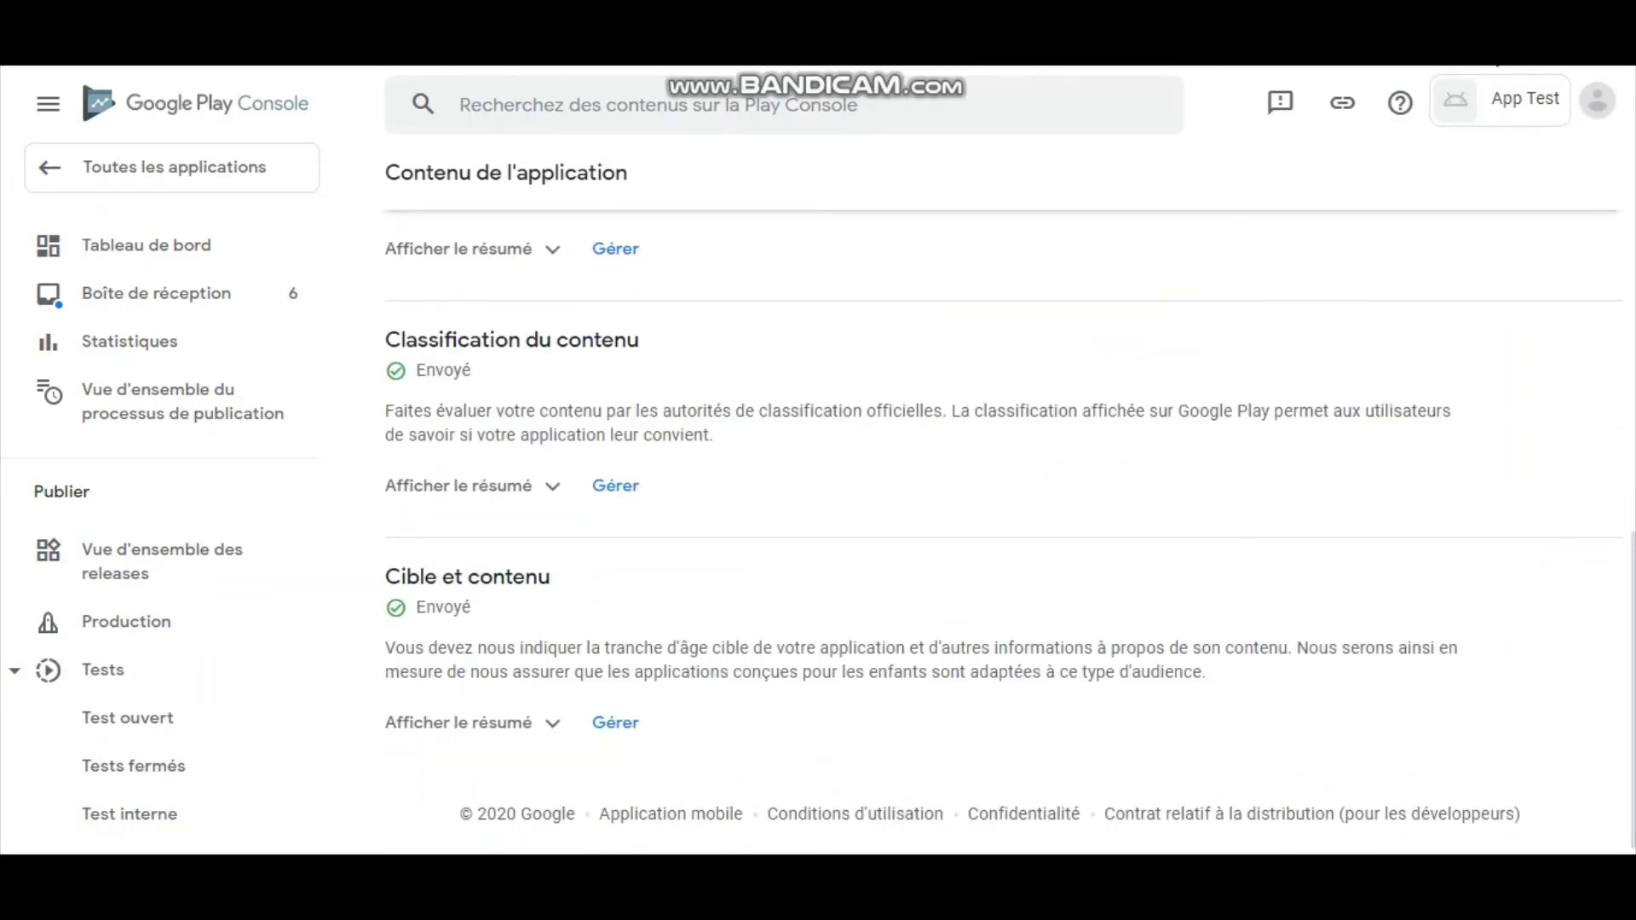
# - Go to the Tableau de bord and start the task for selecting the application category and providing contact details
pyautogui.click(147, 254)
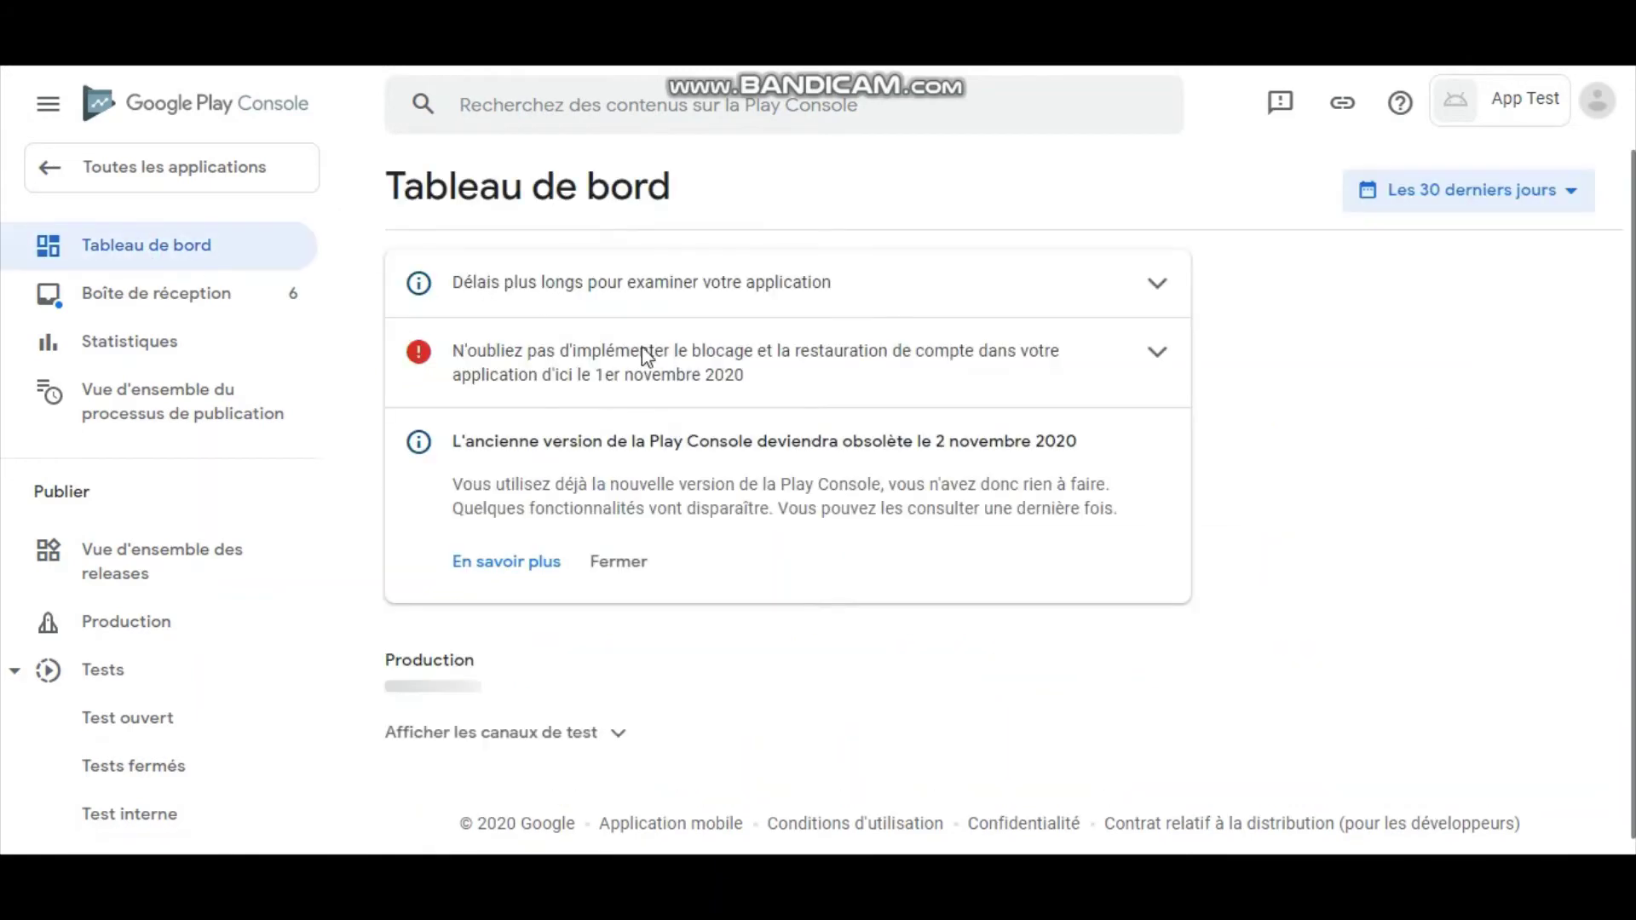
pyautogui.moveTo(1631, 294); pyautogui.dragTo(1631, 503)
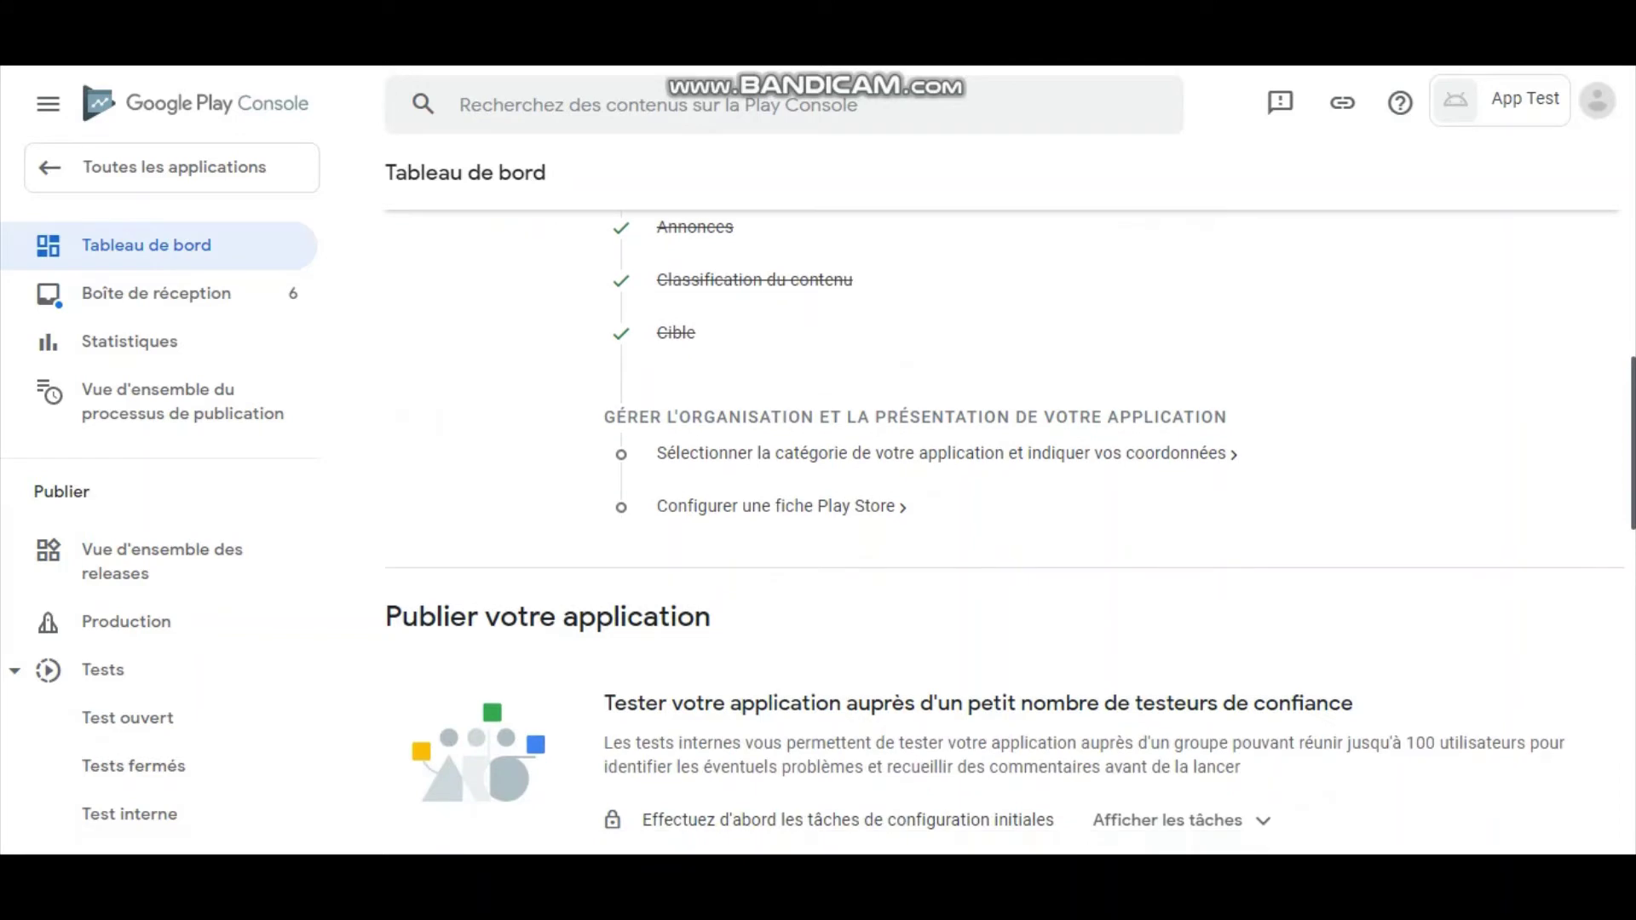
pyautogui.click(1077, 465)
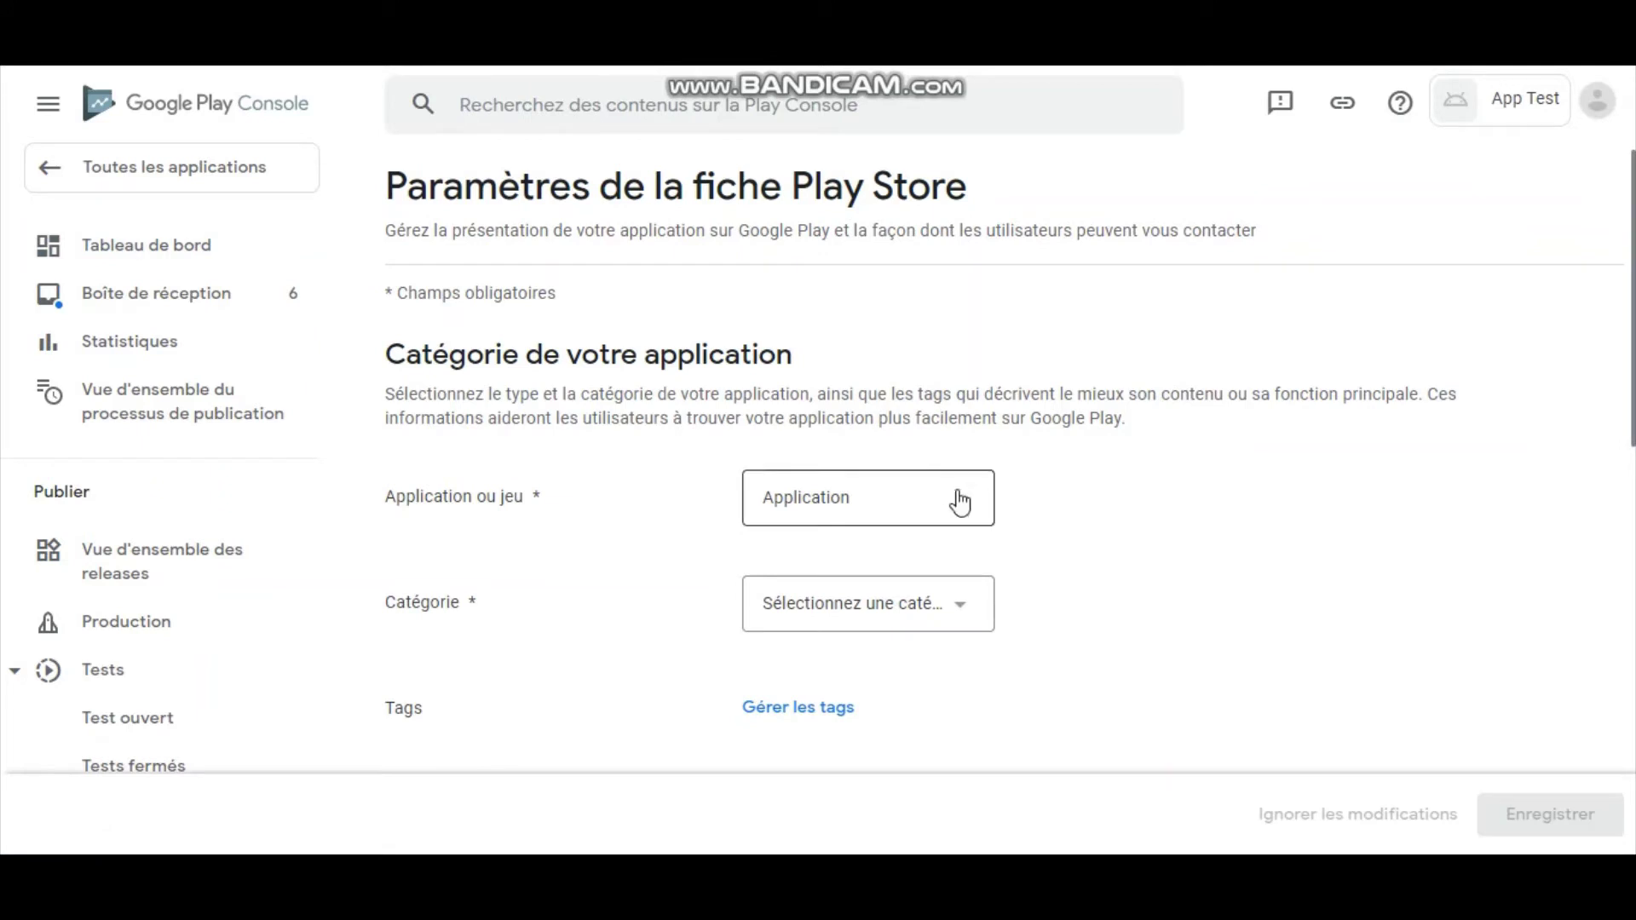
# - Keep the type as Application and set the application's category to Divertissement
pyautogui.click(939, 500)
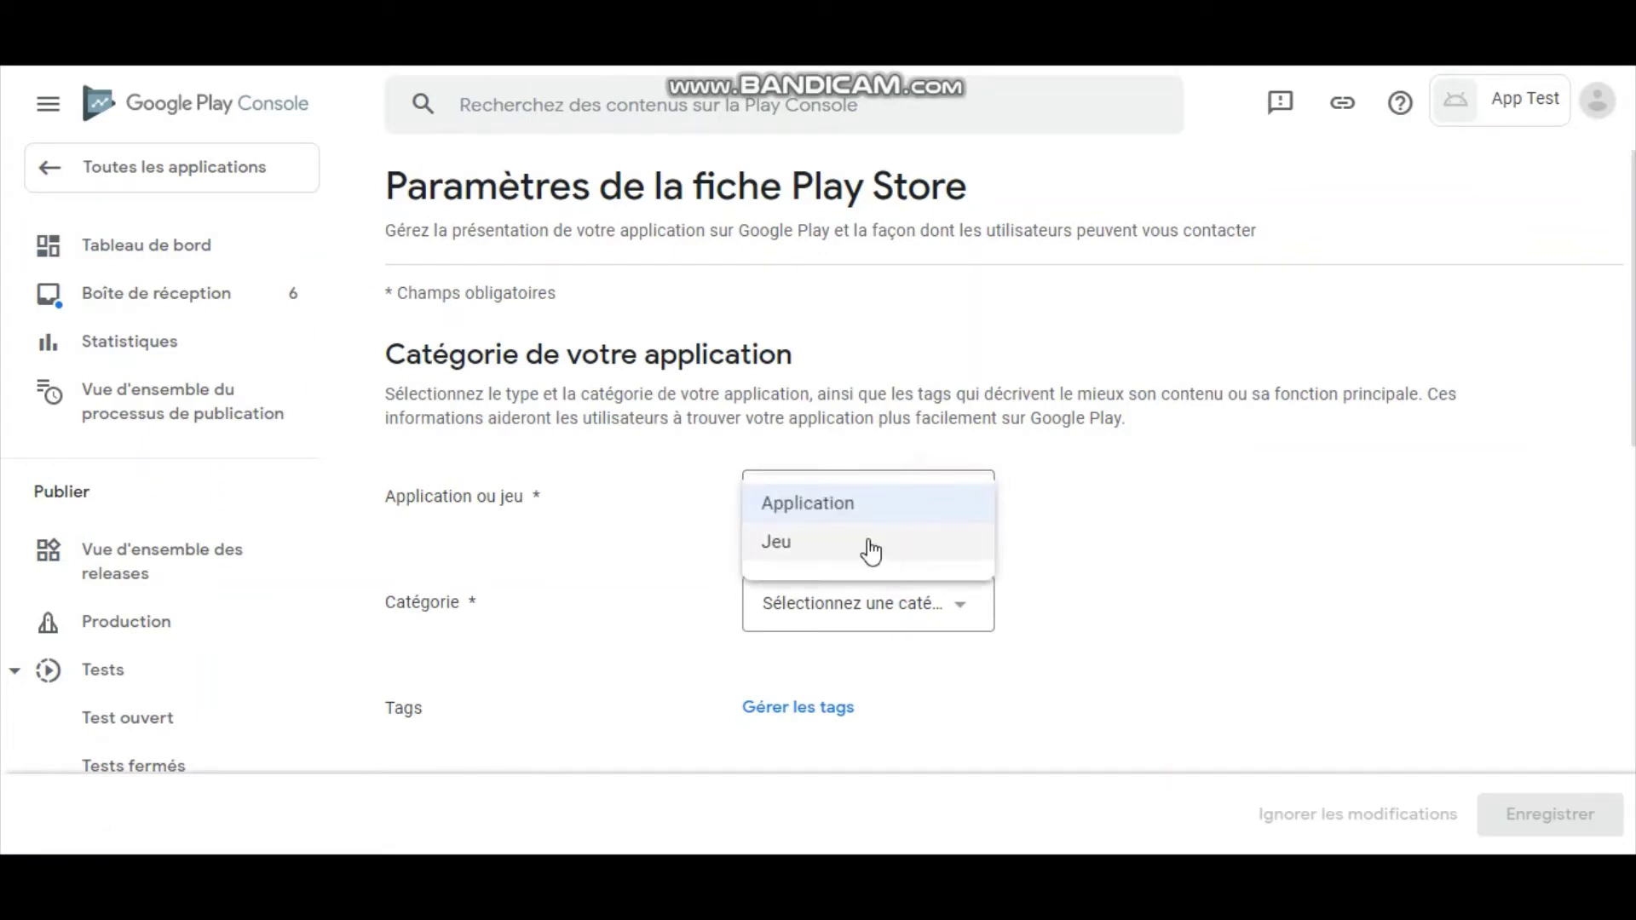
pyautogui.click(862, 509)
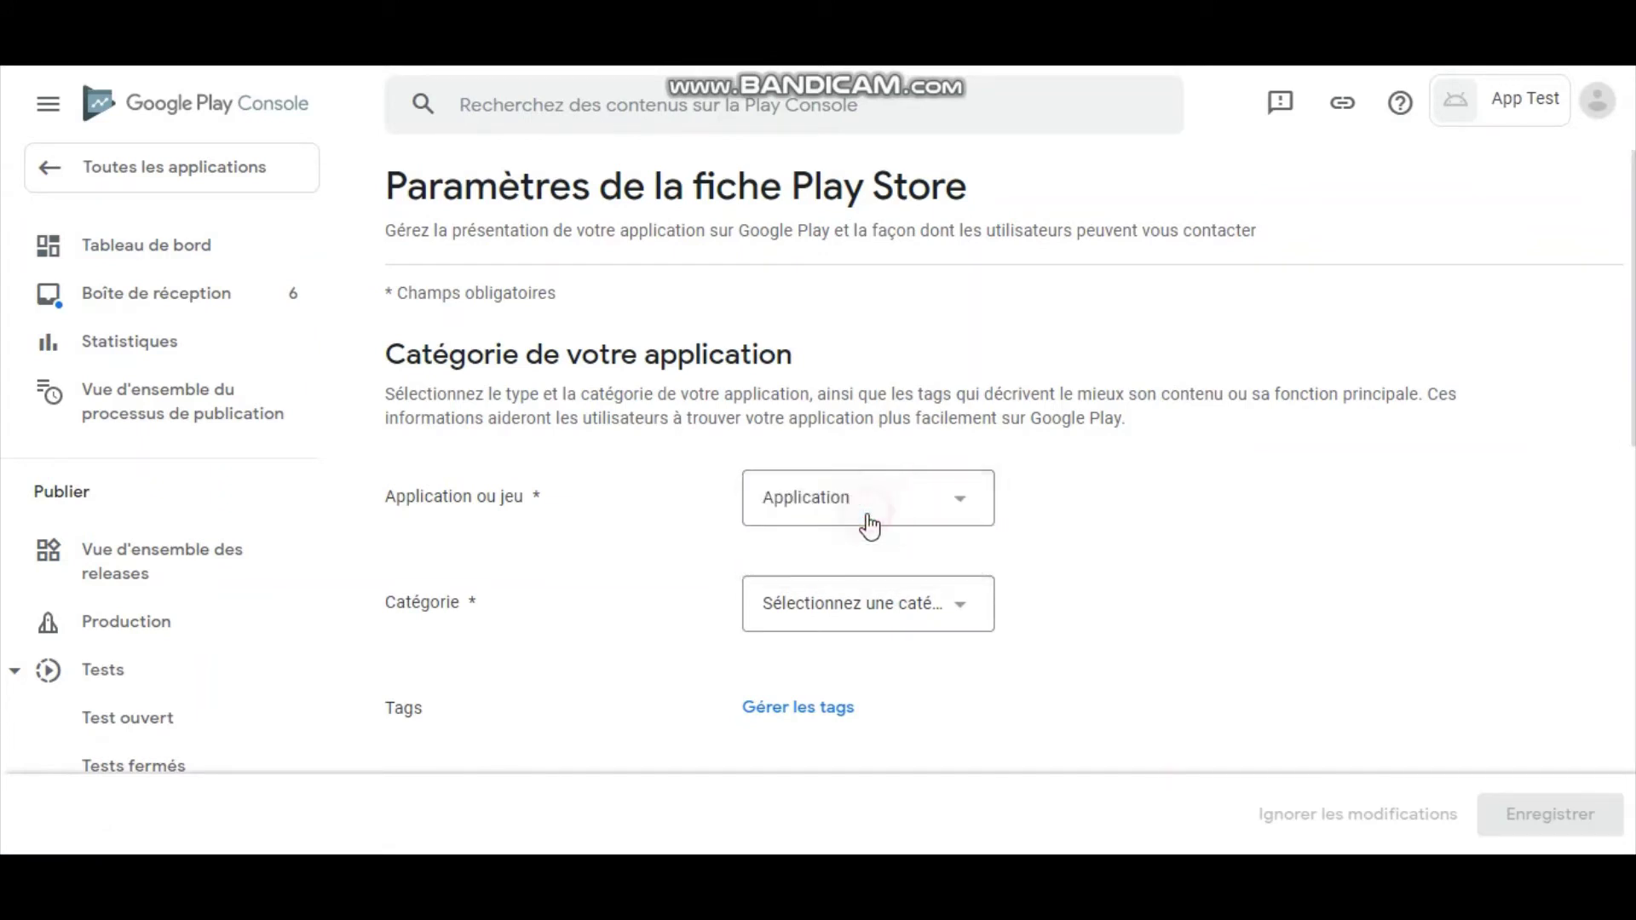
pyautogui.click(942, 621)
pyautogui.moveTo(1001, 309); pyautogui.dragTo(1010, 365)
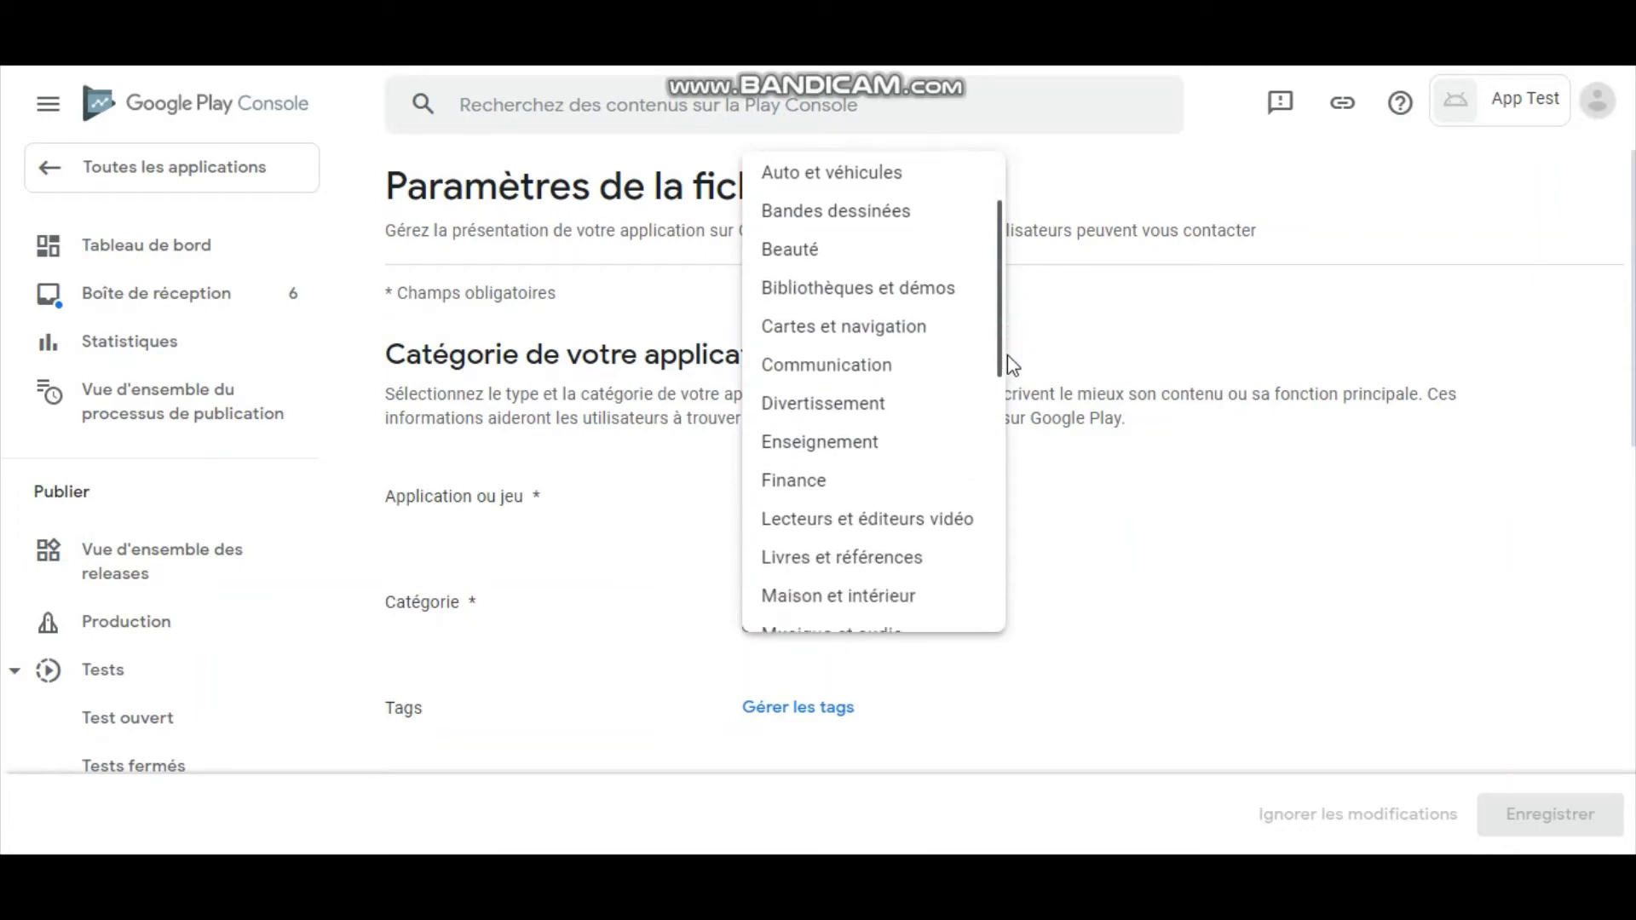
pyautogui.click(920, 409)
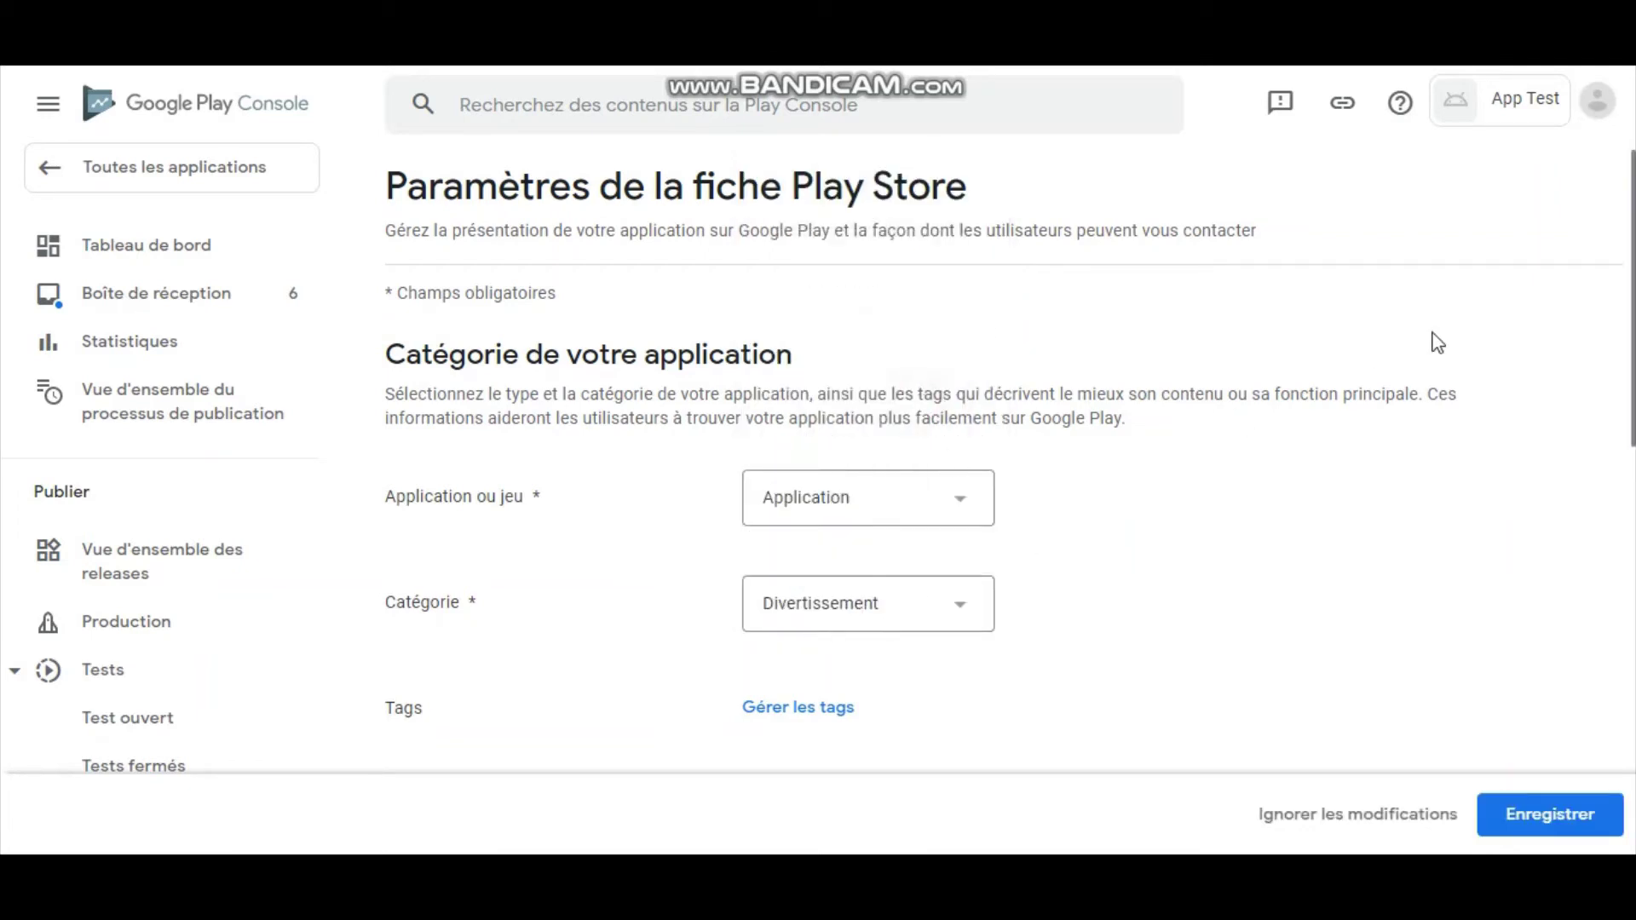
# - Enter the contact e-mail address in the Play Store listing's contact details and review the Marketing externe section
pyautogui.scroll(-4, 1010, 469)
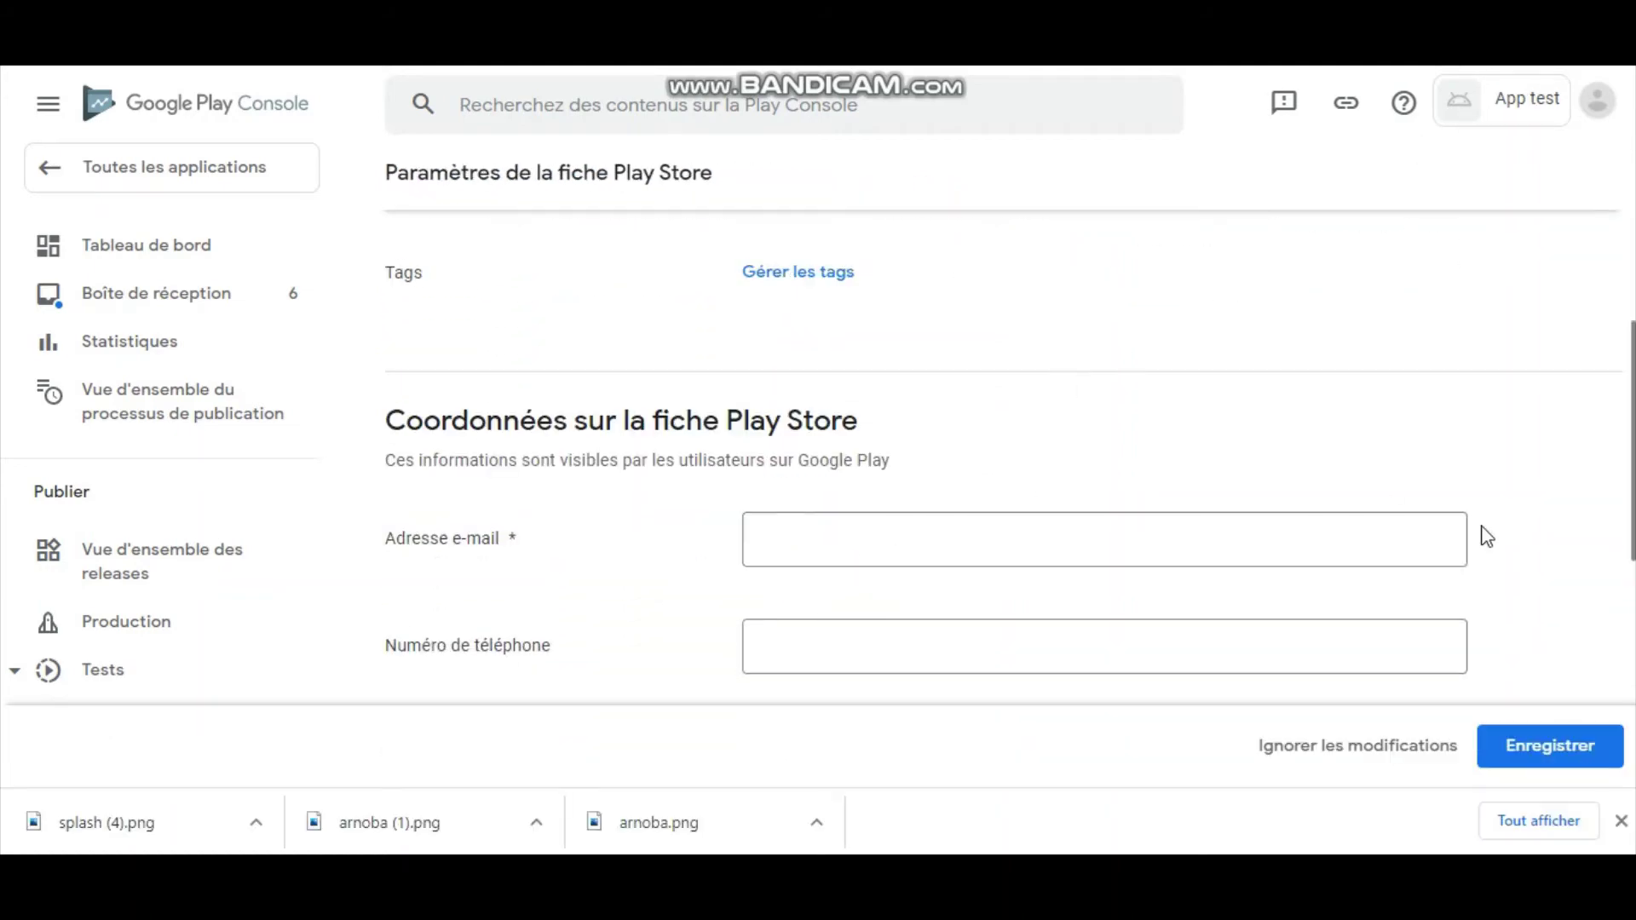
pyautogui.scroll(-1, 1108, 512)
pyautogui.click(1112, 534)
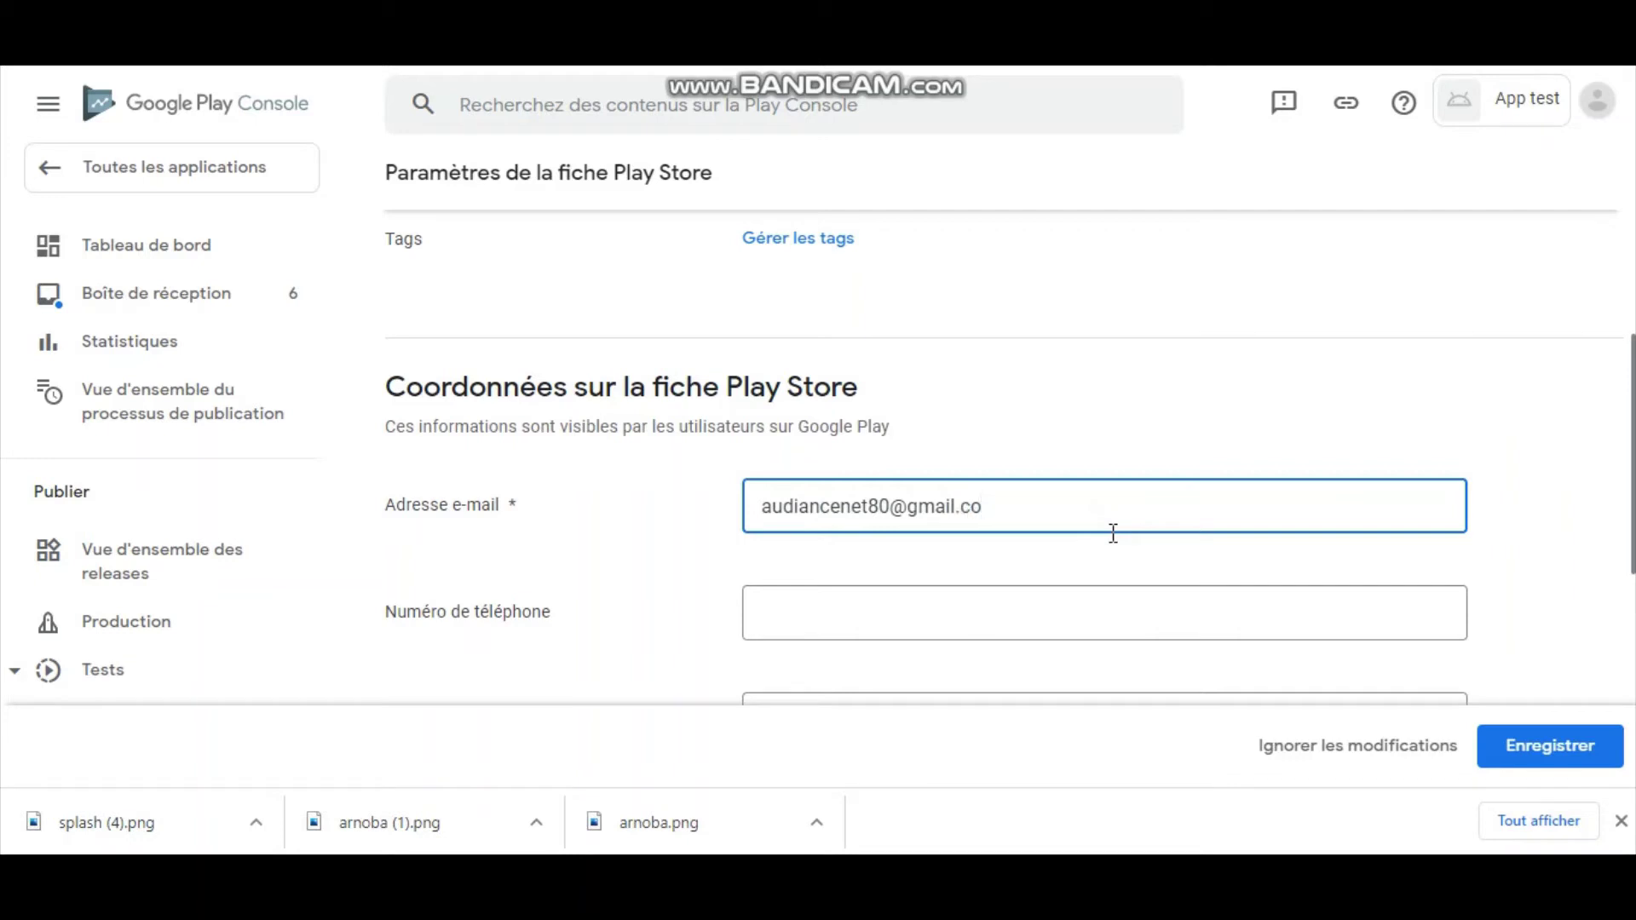
pyautogui.scroll(-5, 1003, 458)
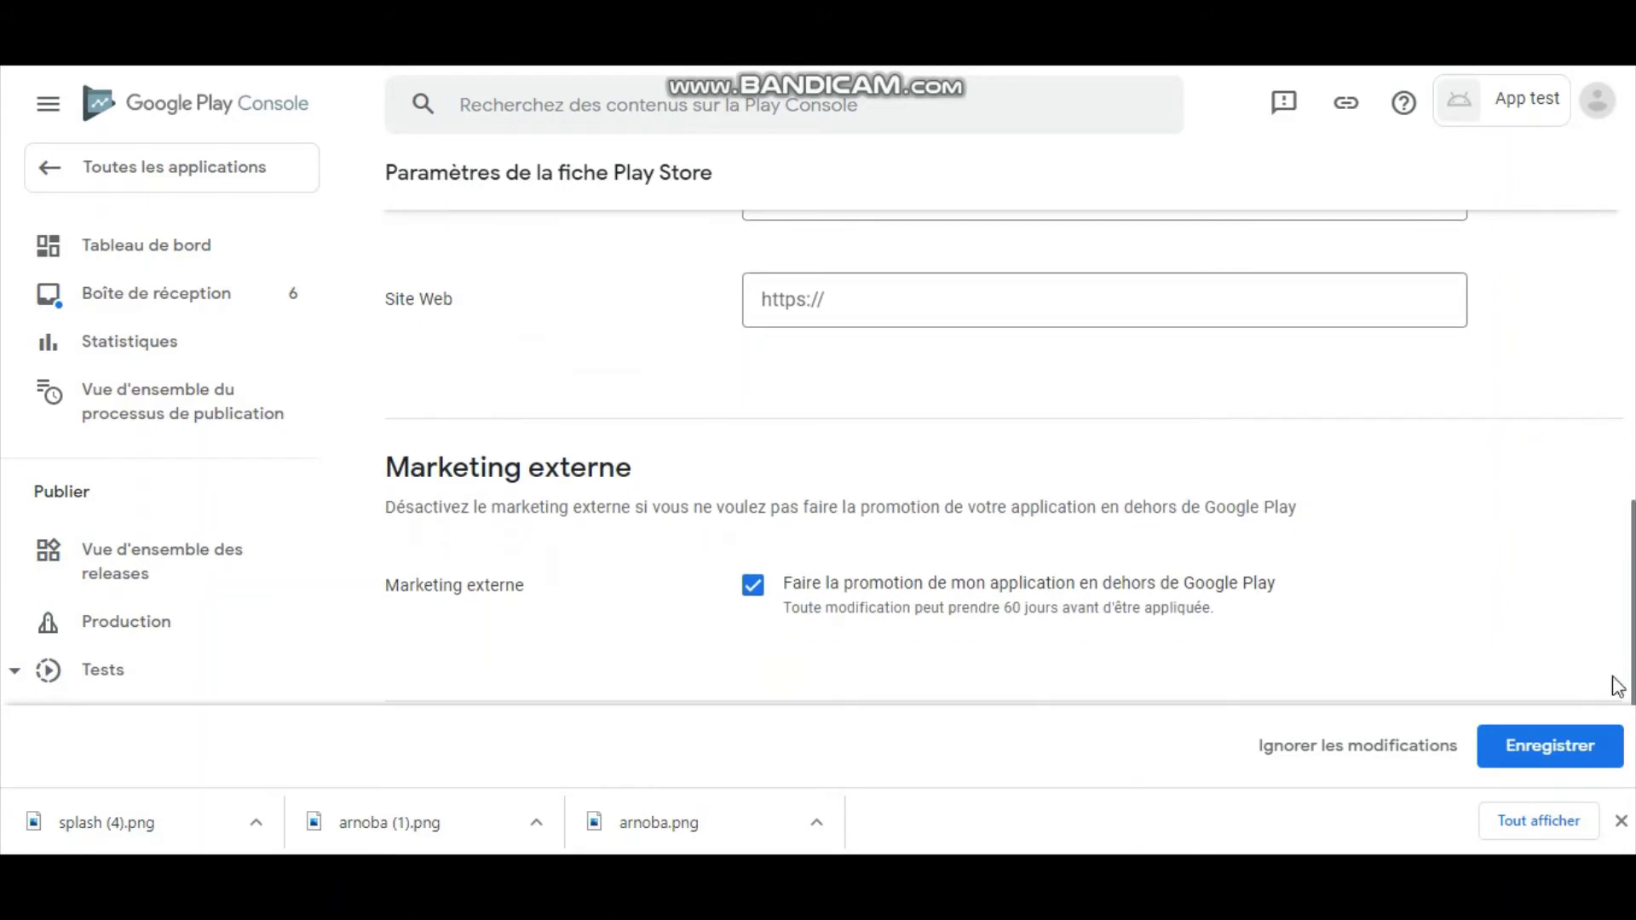
# - Save the Play Store listing settings and open the Configurer une fiche Play Store task from the Tableau de bord
pyautogui.click(1548, 748)
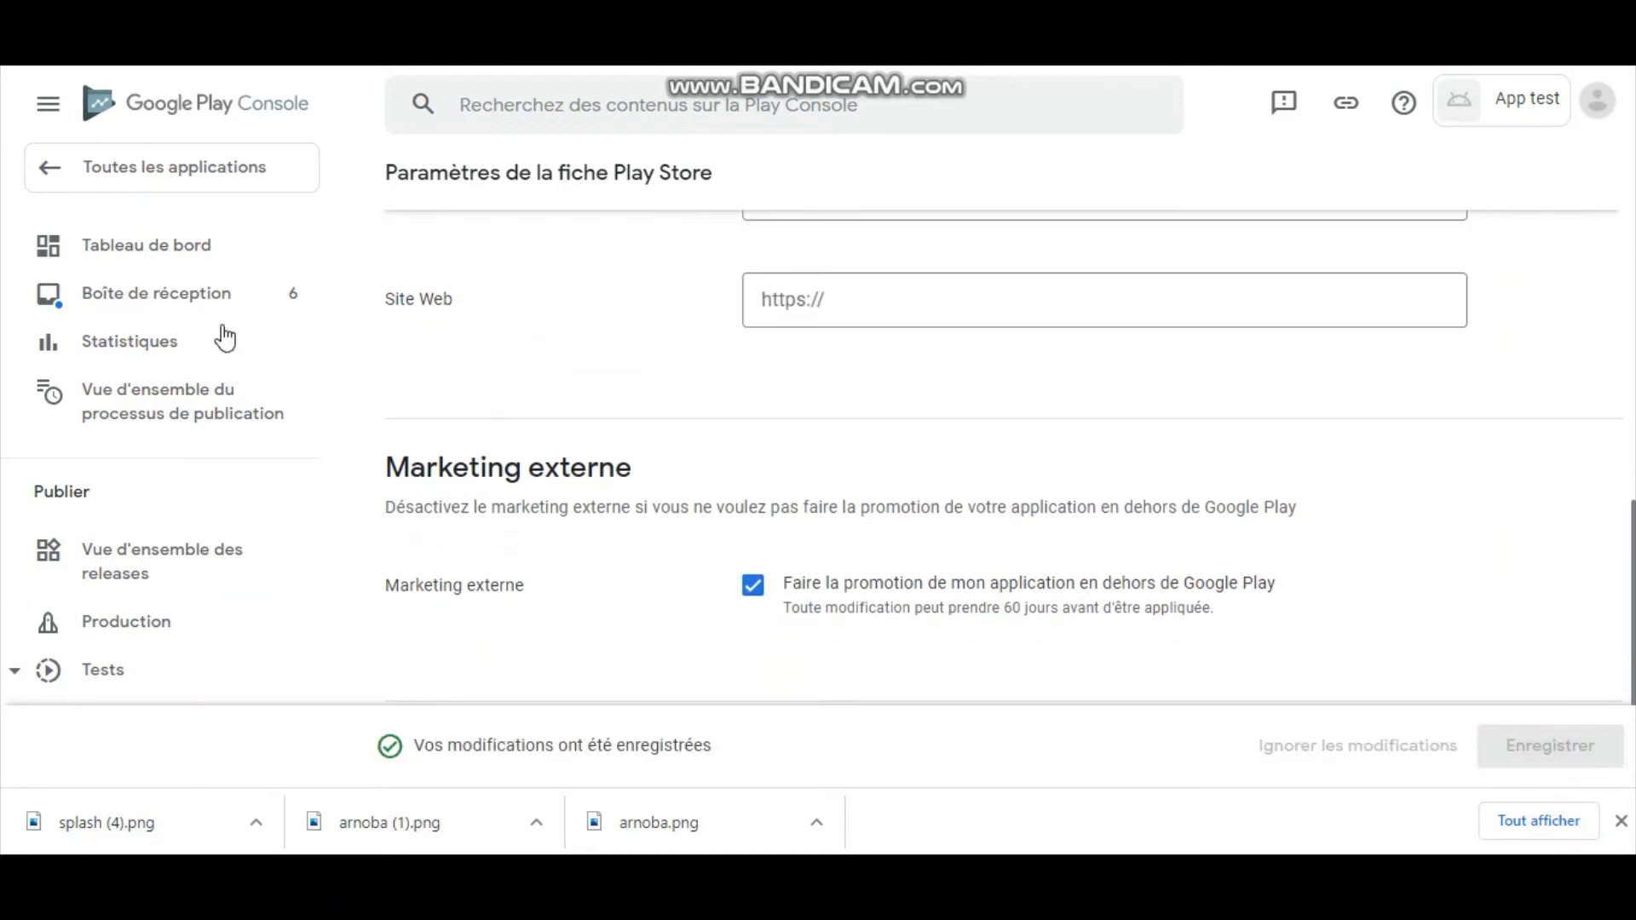
pyautogui.click(192, 255)
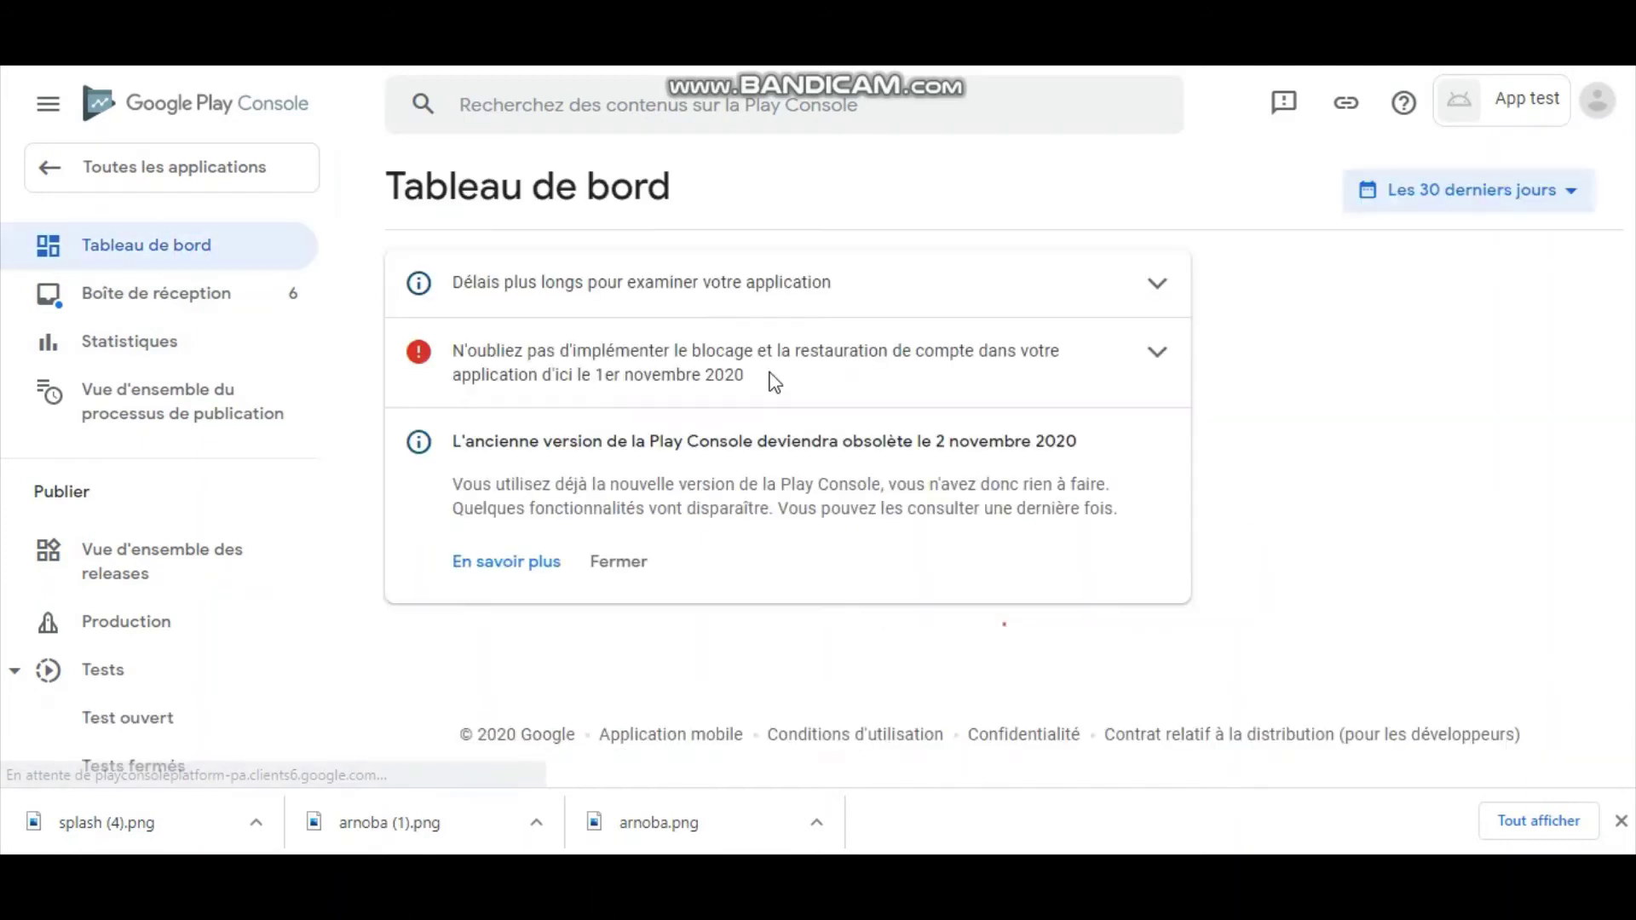
pyautogui.scroll(-7, 1009, 468)
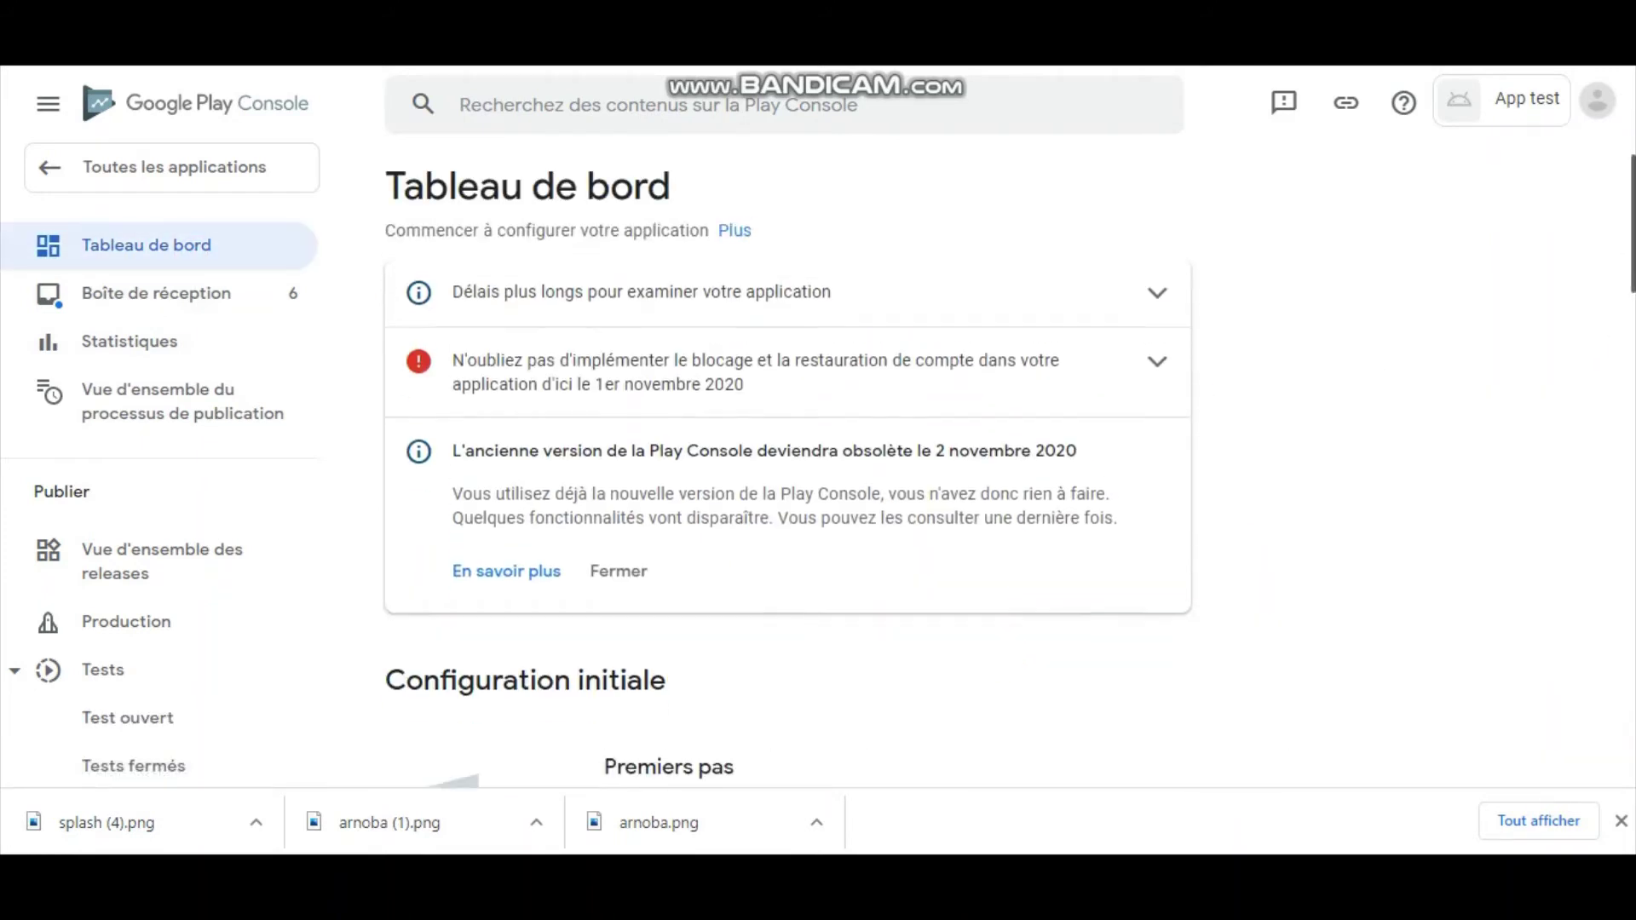
pyautogui.scroll(-1, 1010, 469)
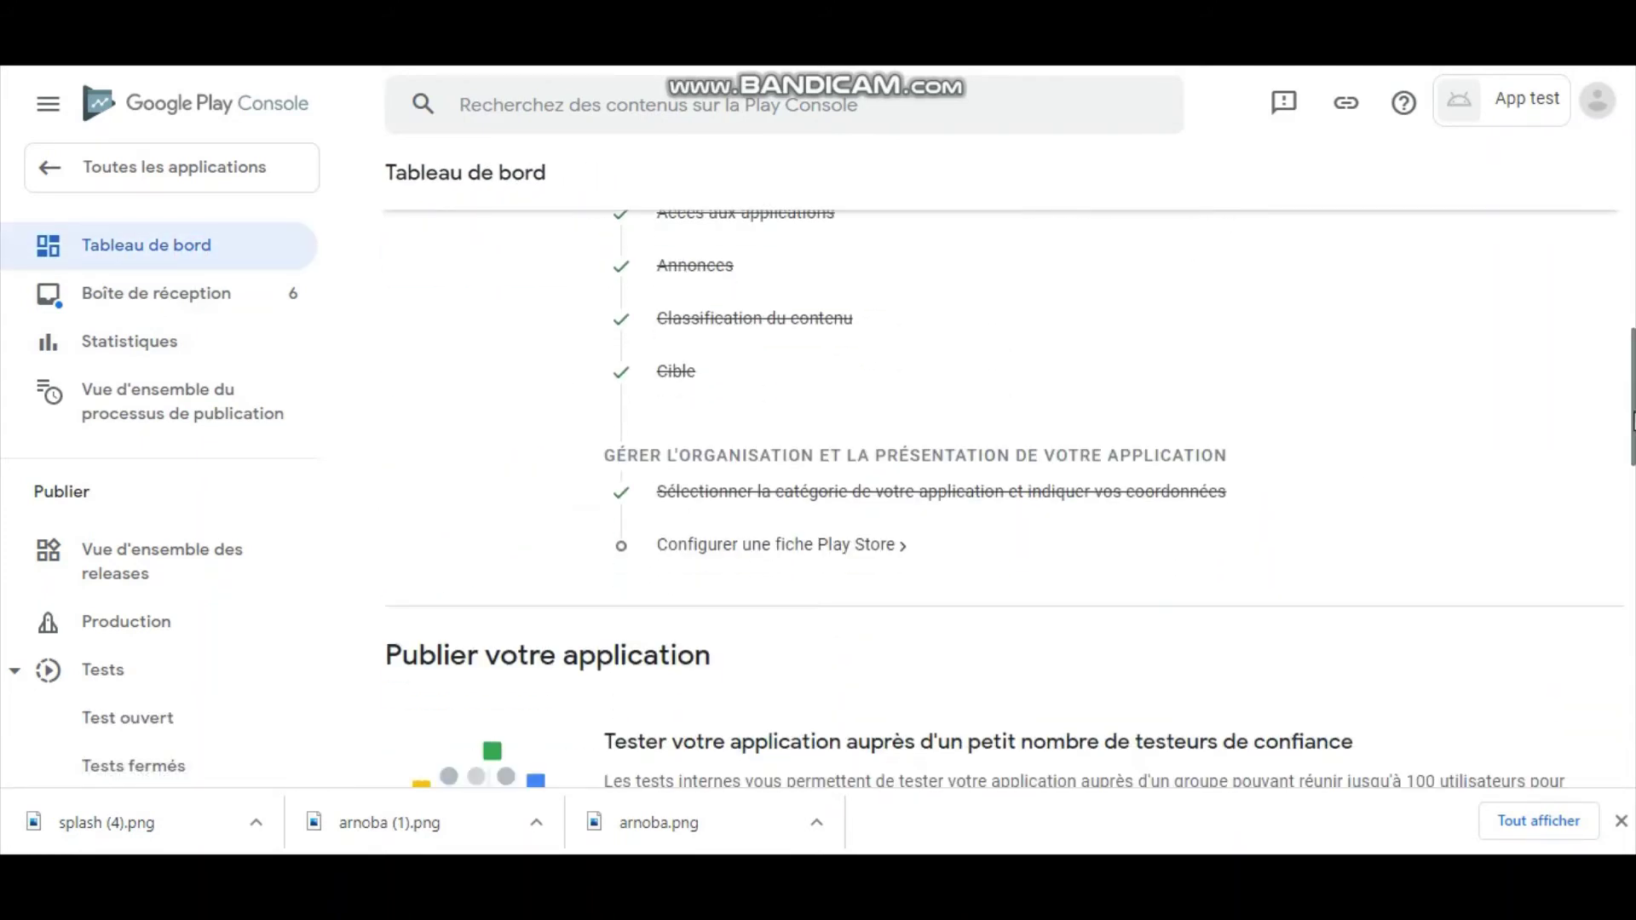
pyautogui.click(760, 546)
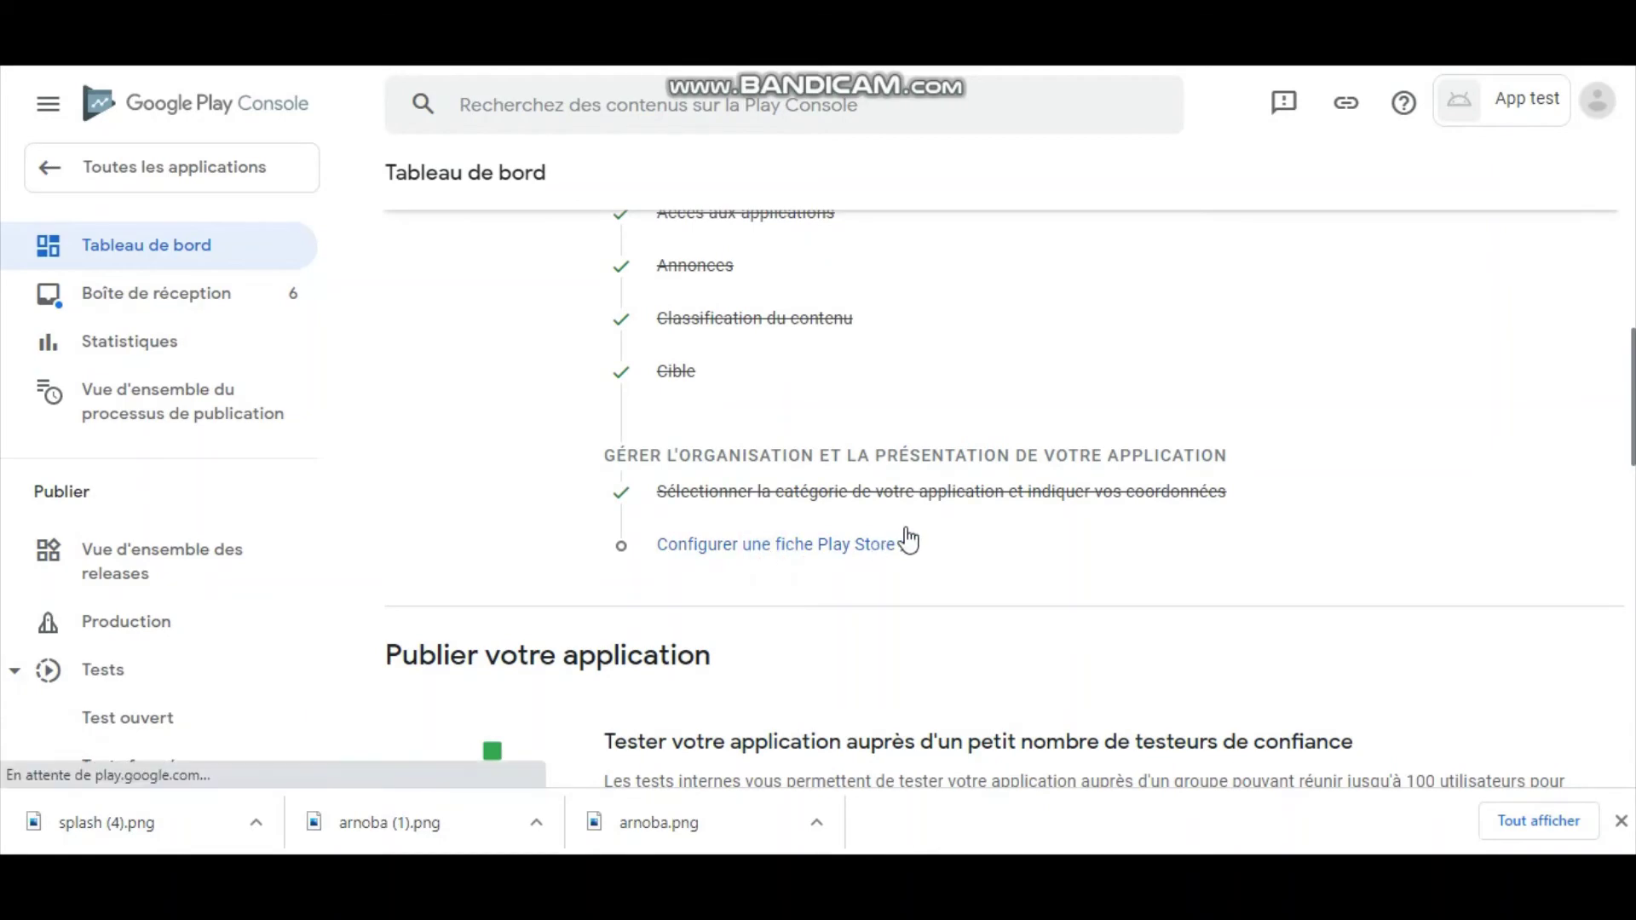
# - Enter "Cette app est un test" as both the short description and the full description of the main store listing
pyautogui.scroll(-3, 1010, 468)
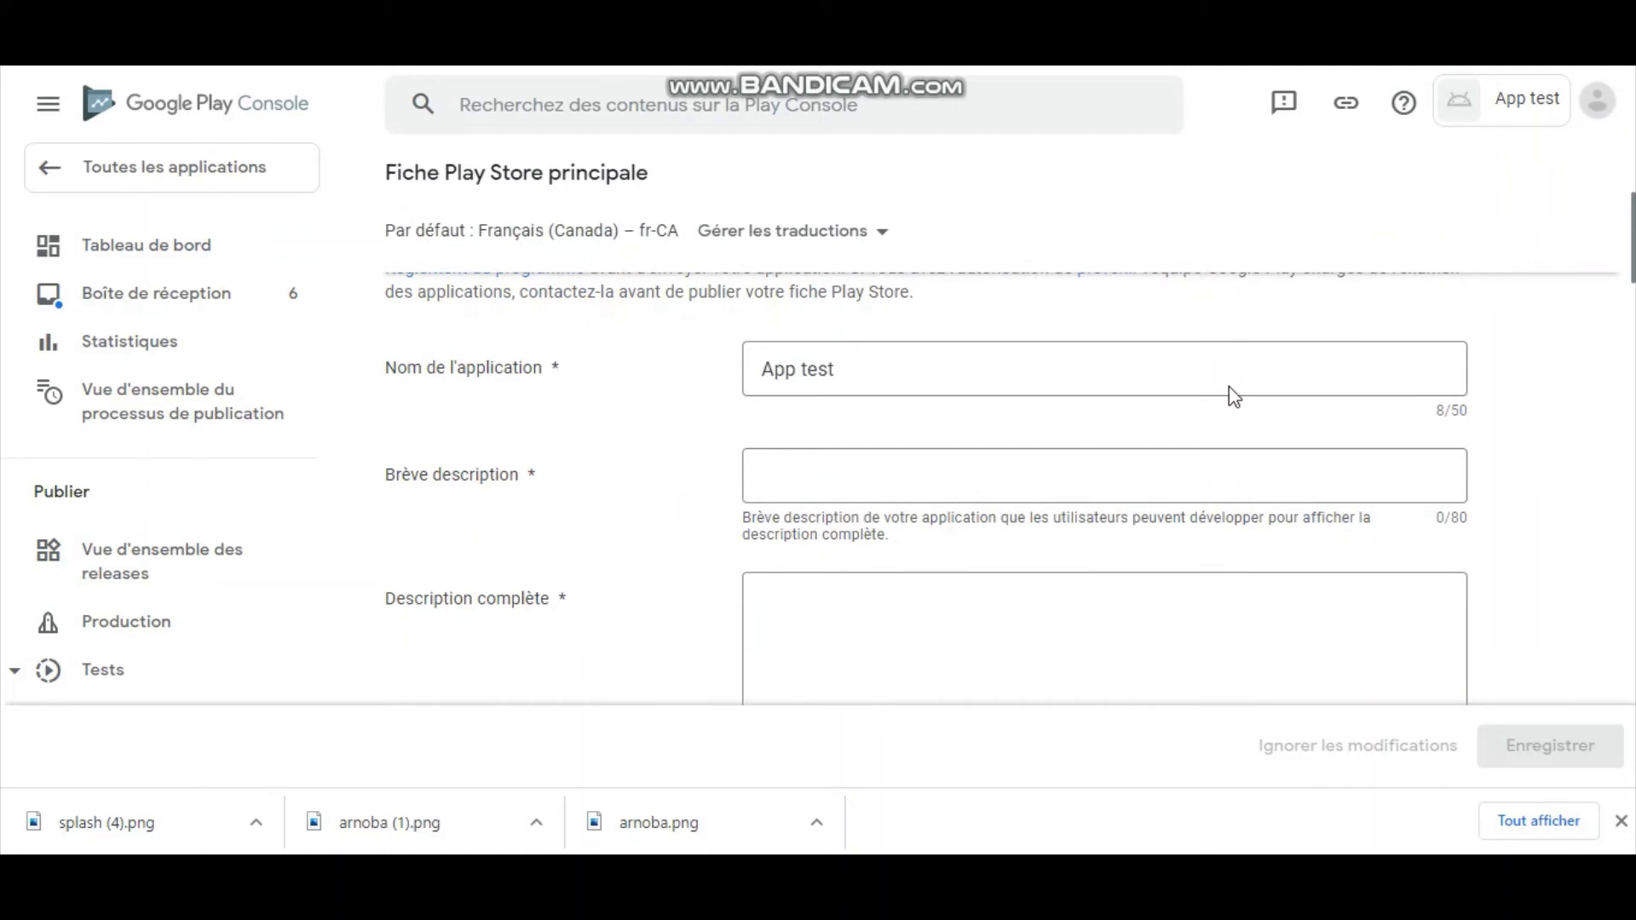
pyautogui.click(871, 476)
pyautogui.write('Cette app est un test')
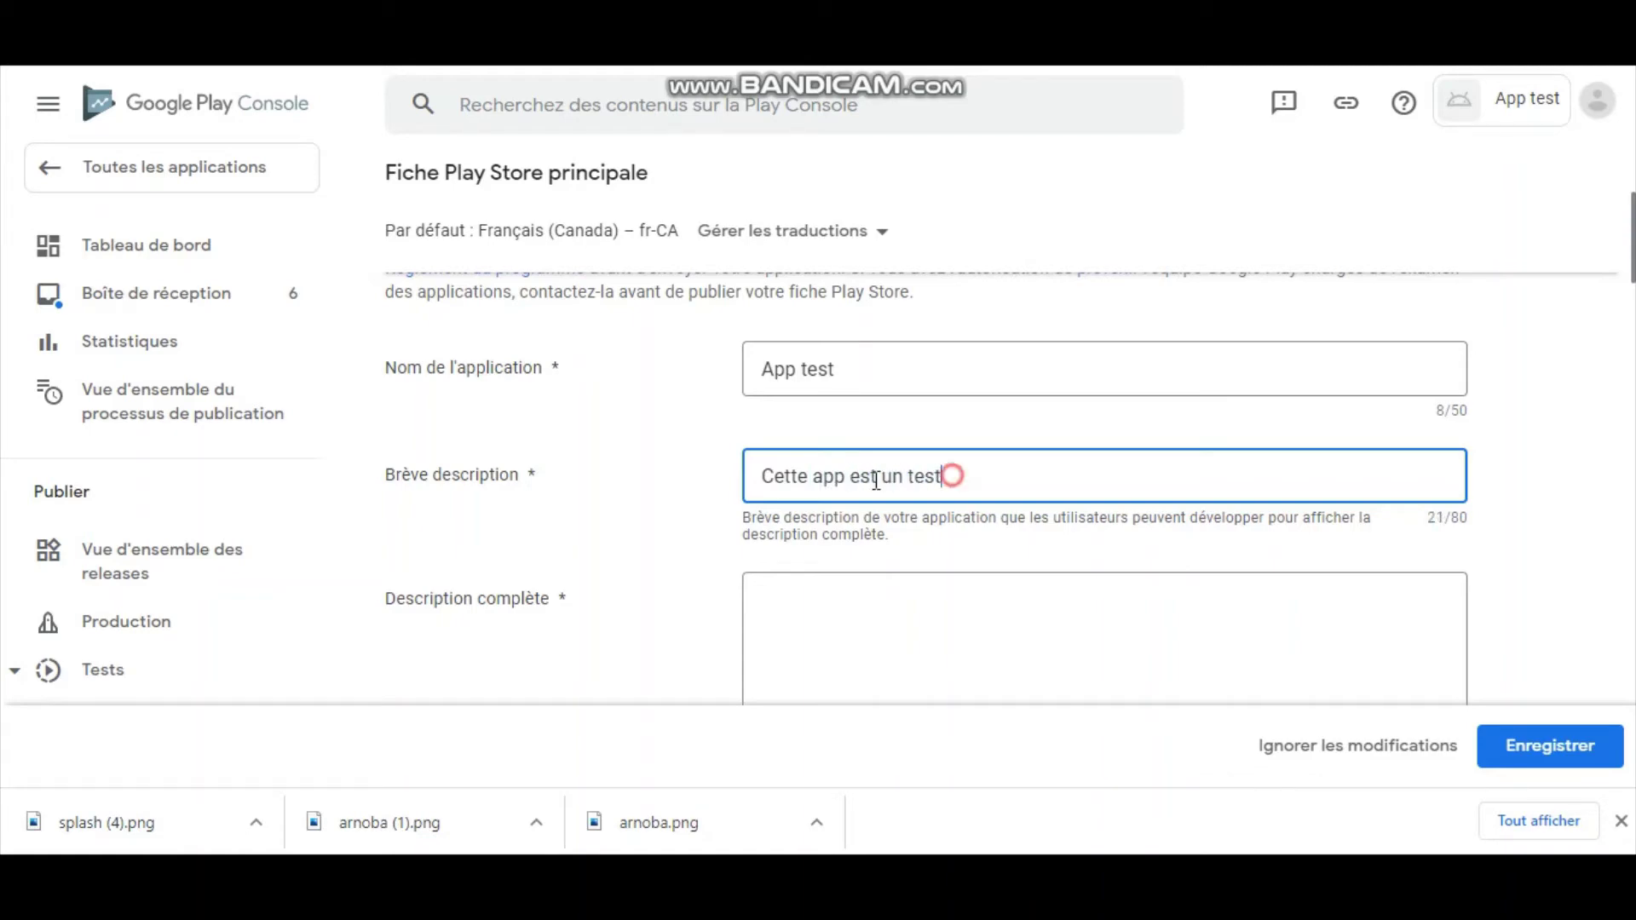
pyautogui.moveTo(951, 475); pyautogui.dragTo(715, 502)
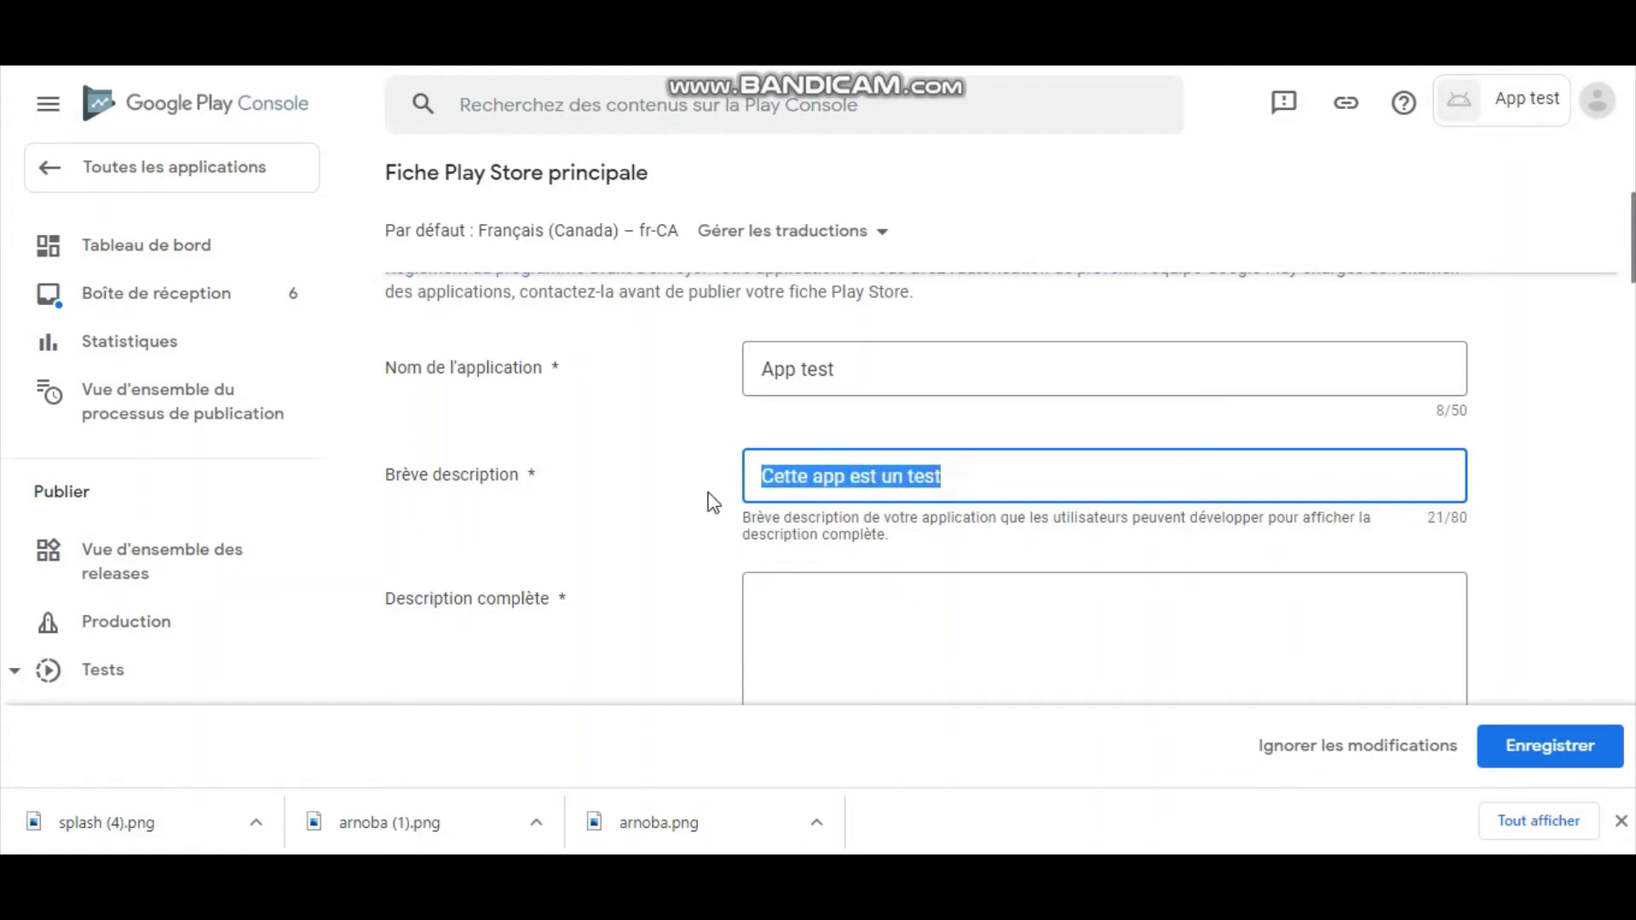
pyautogui.hotkey('ctrl', 'c')
pyautogui.click(828, 601)
pyautogui.hotkey('ctrl', 'v')
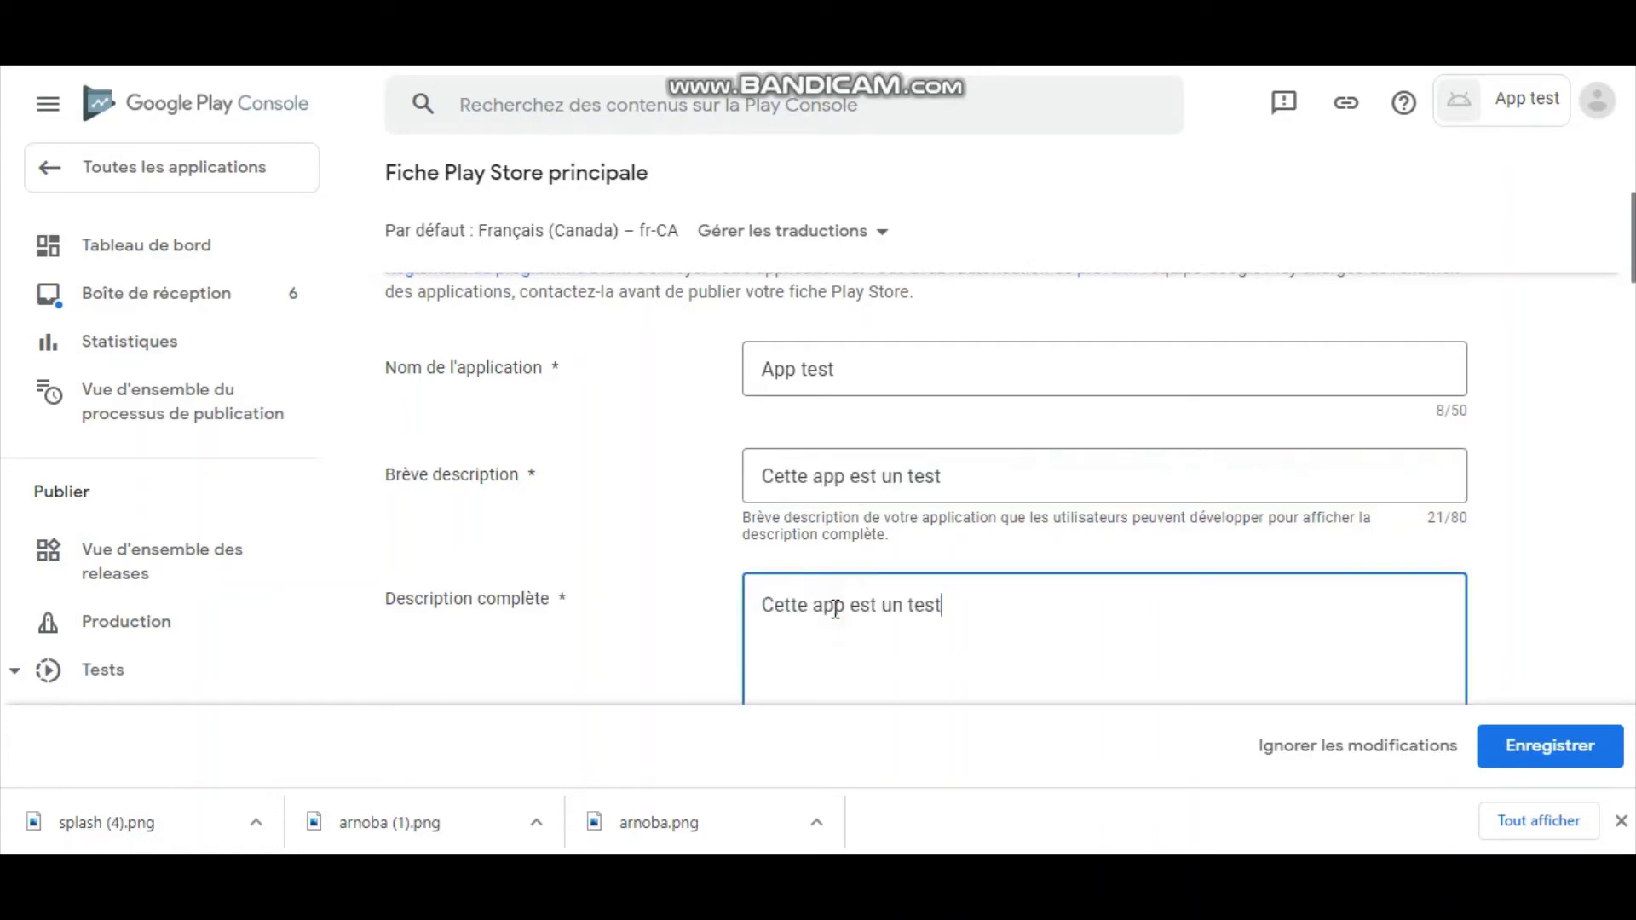
# - Check the application icon's file requirements and import the image arnoba (1) from Téléchargements as the icon
pyautogui.scroll(-5, 1619, 307)
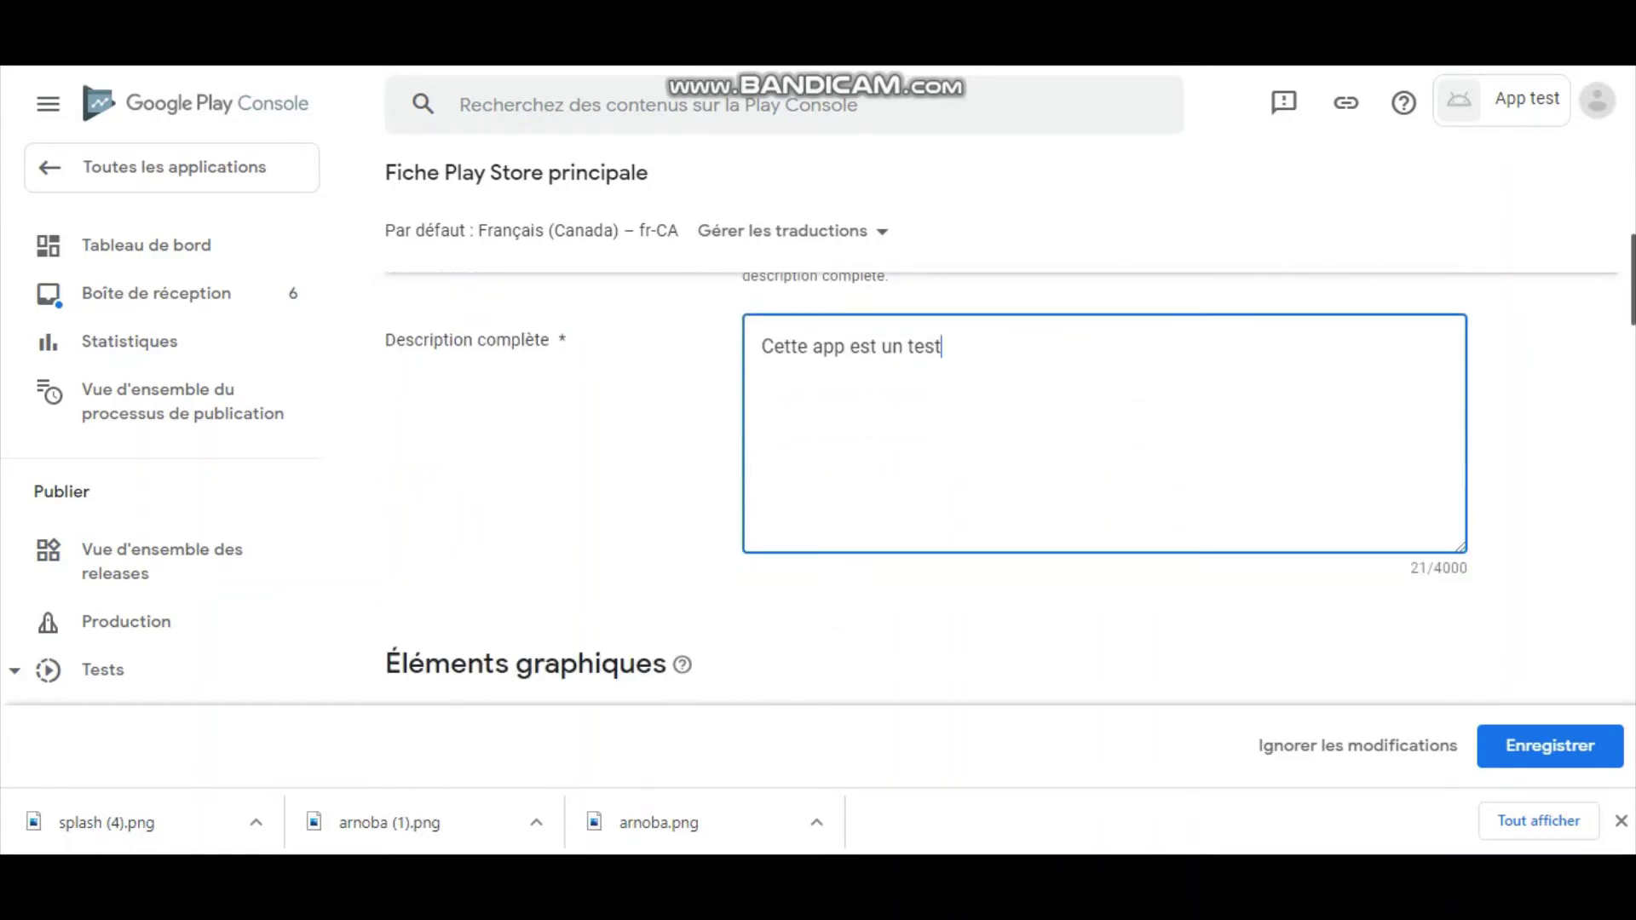
pyautogui.scroll(-2, 1010, 480)
pyautogui.scroll(-1, 926, 464)
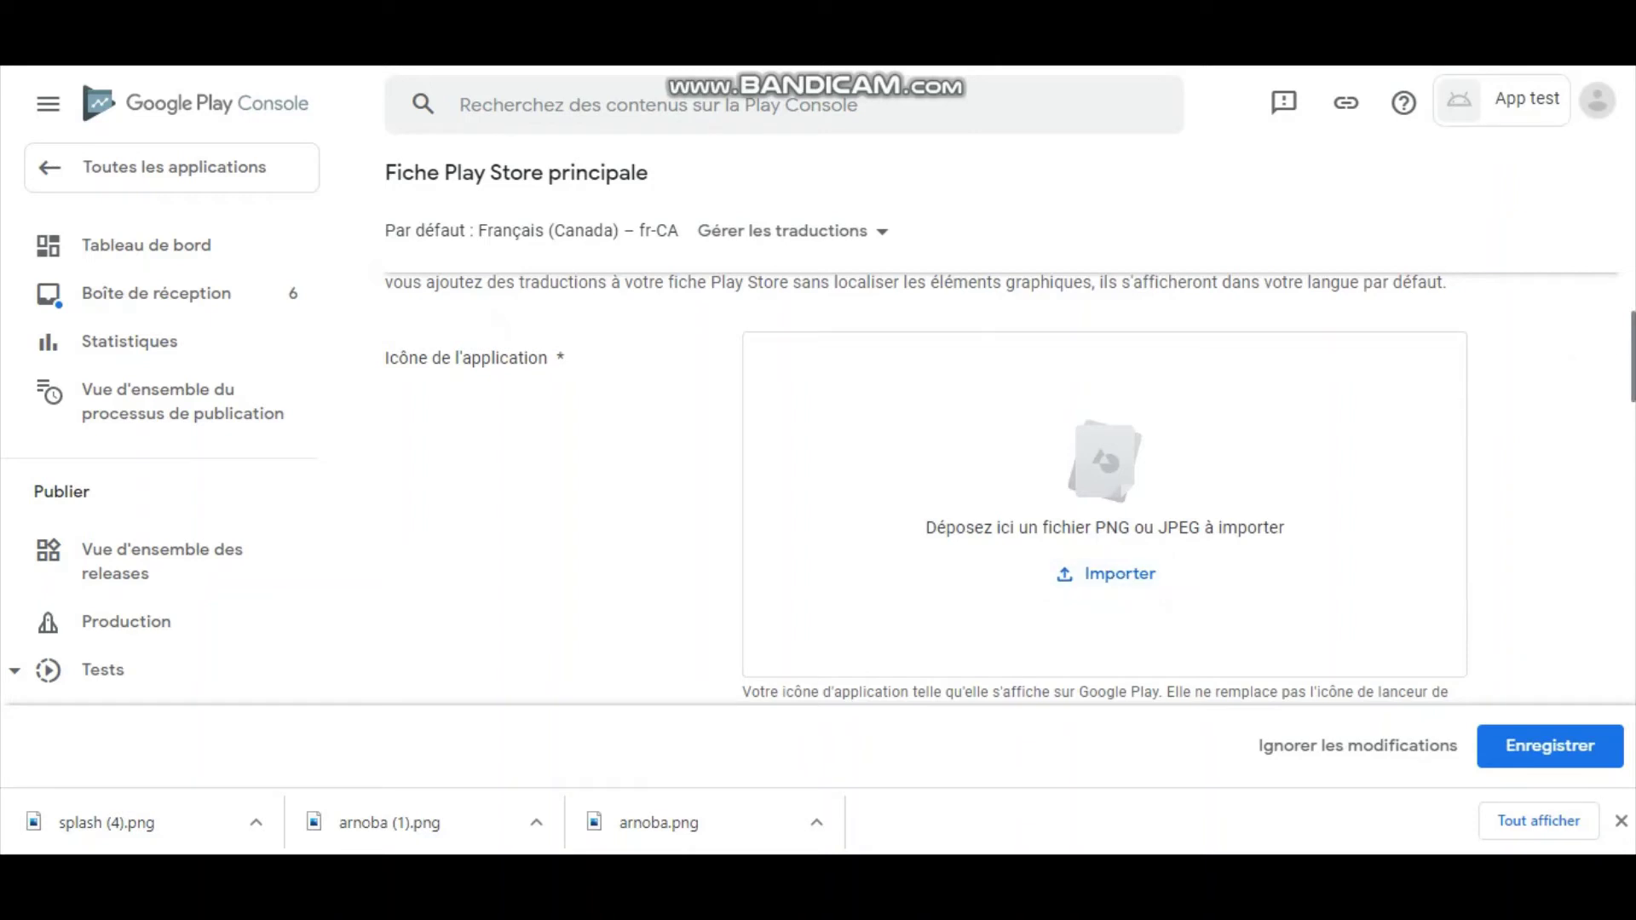
pyautogui.scroll(-2, 1010, 490)
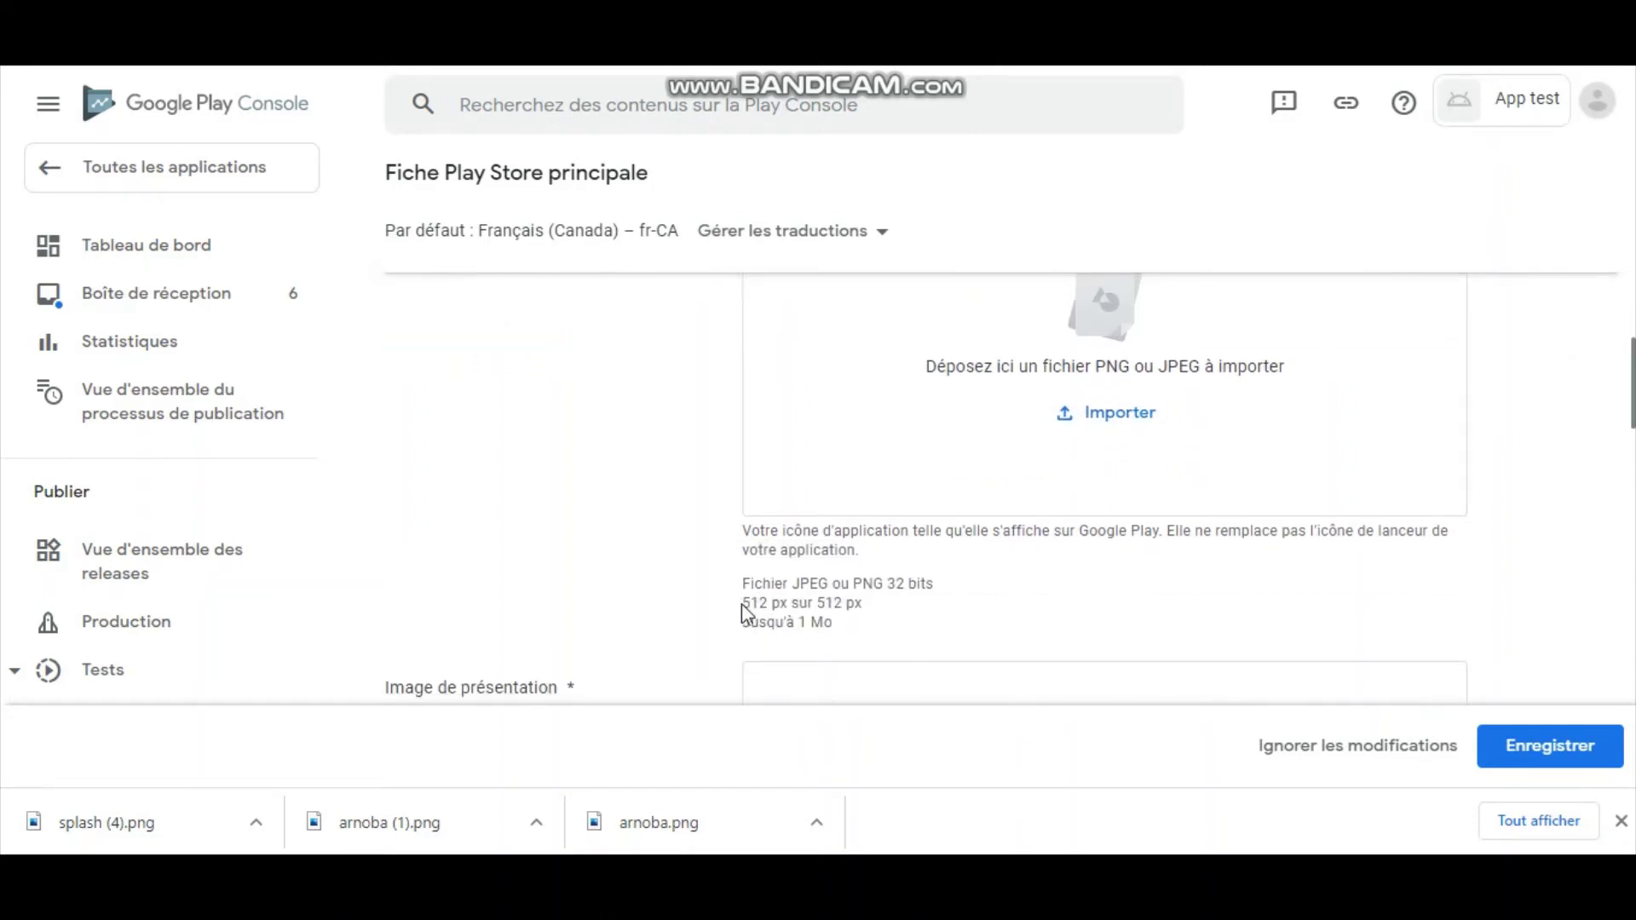
pyautogui.moveTo(743, 612)
pyautogui.mouseDown()
pyautogui.moveTo(819, 603)
pyautogui.moveTo(742, 605)
pyautogui.mouseUp()
pyautogui.click(836, 602)
pyautogui.click(750, 603)
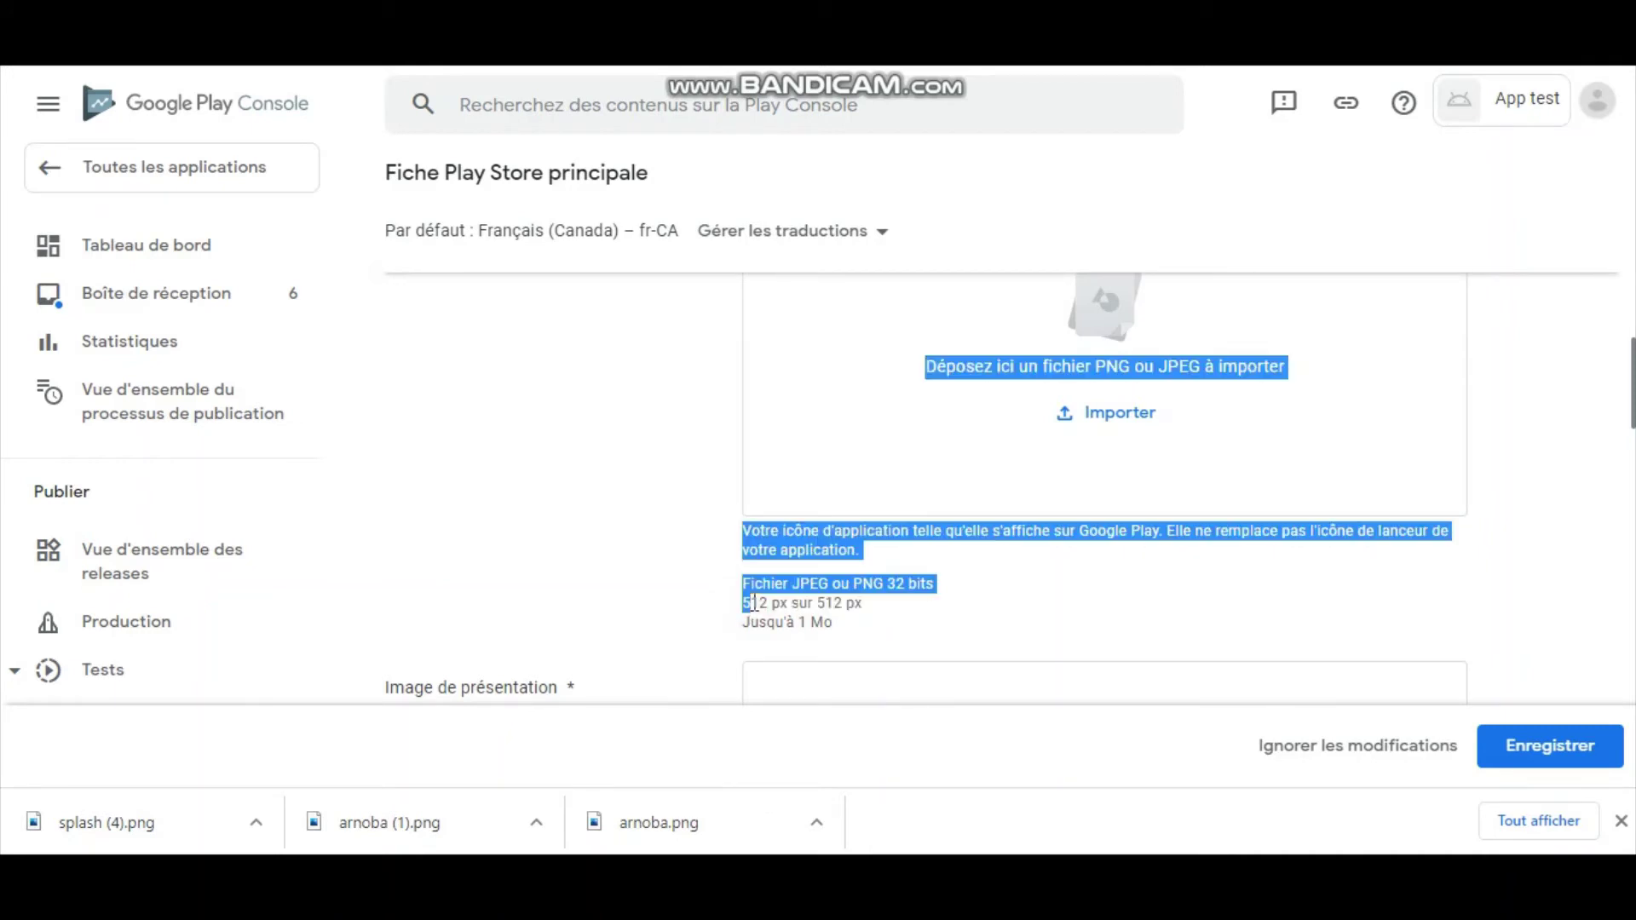
pyautogui.click(1088, 424)
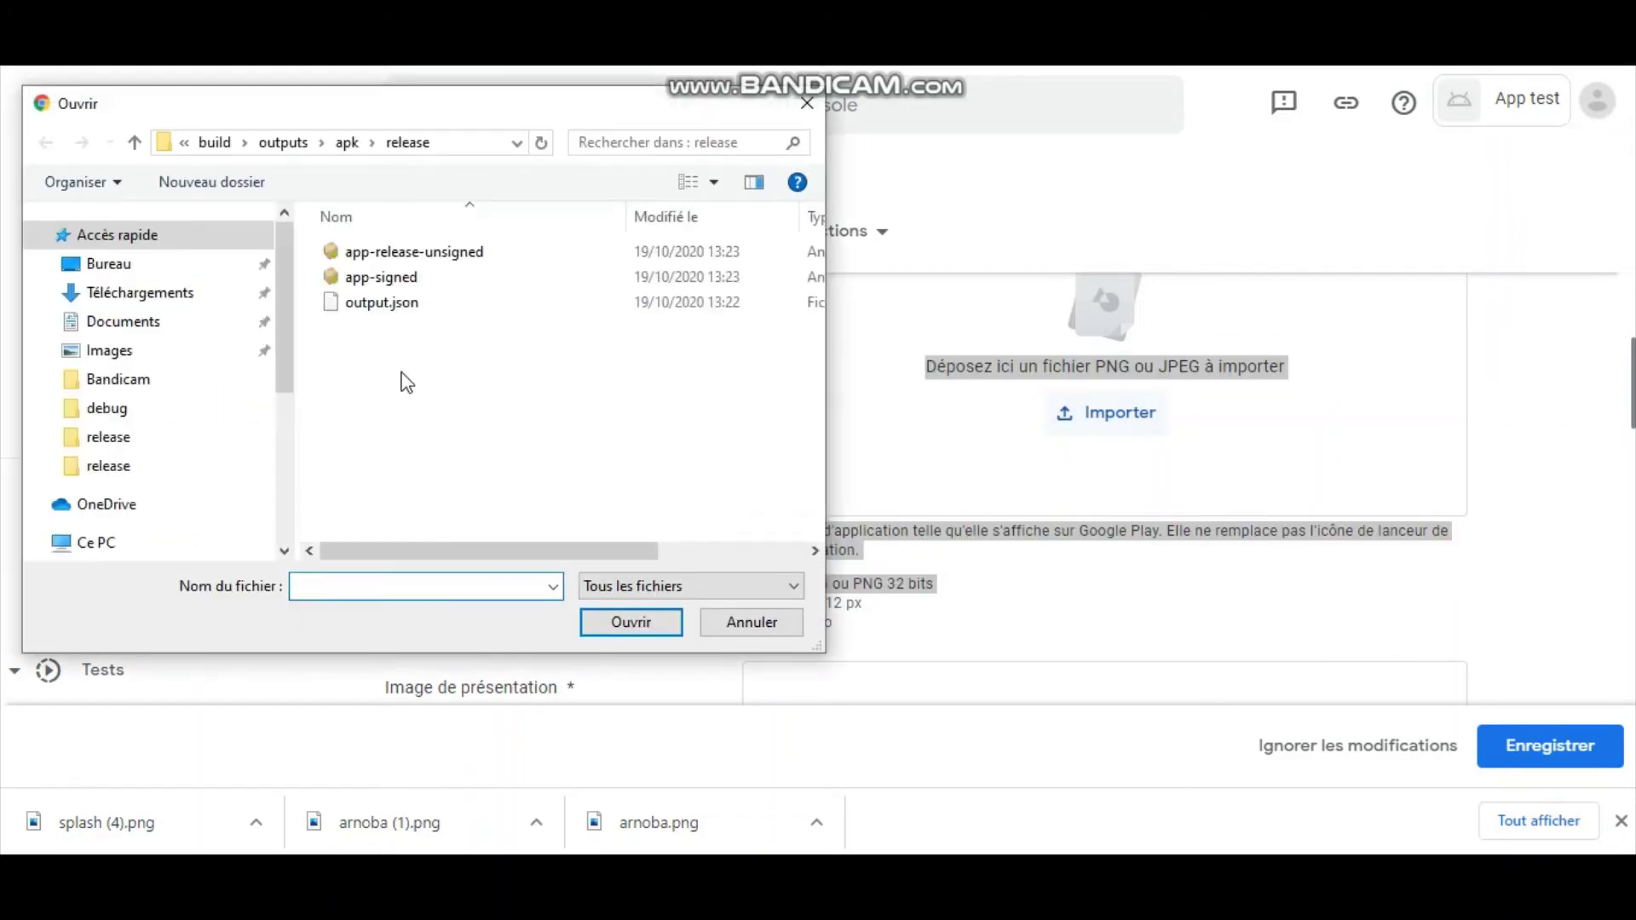
pyautogui.click(170, 294)
pyautogui.doubleClick(417, 311)
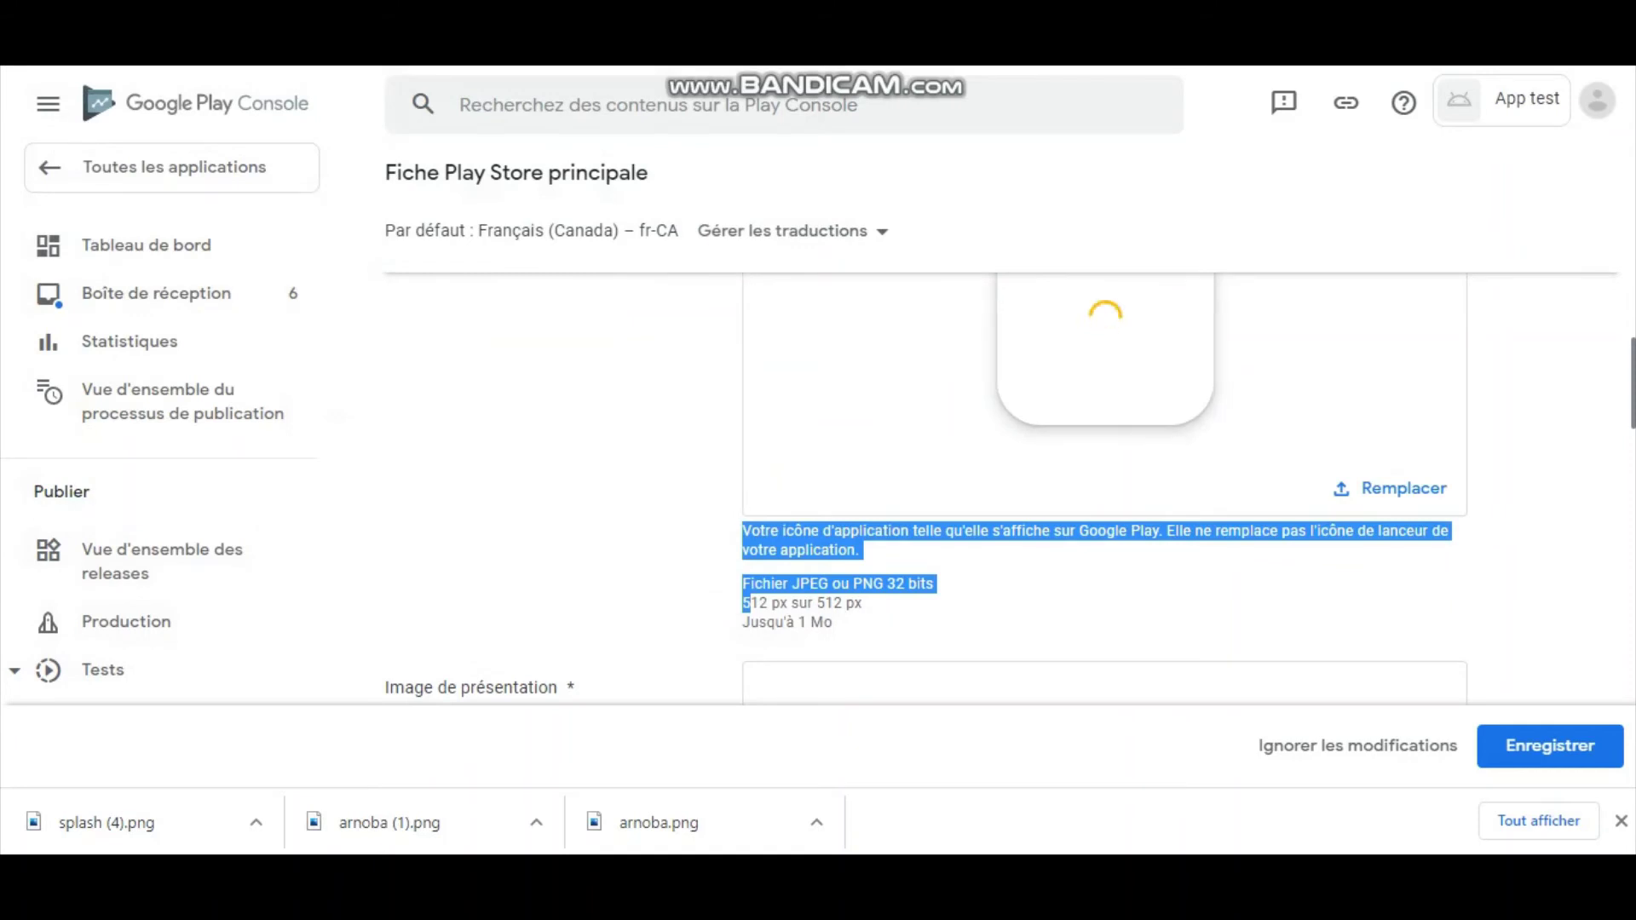
pyautogui.scroll(1, 1001, 486)
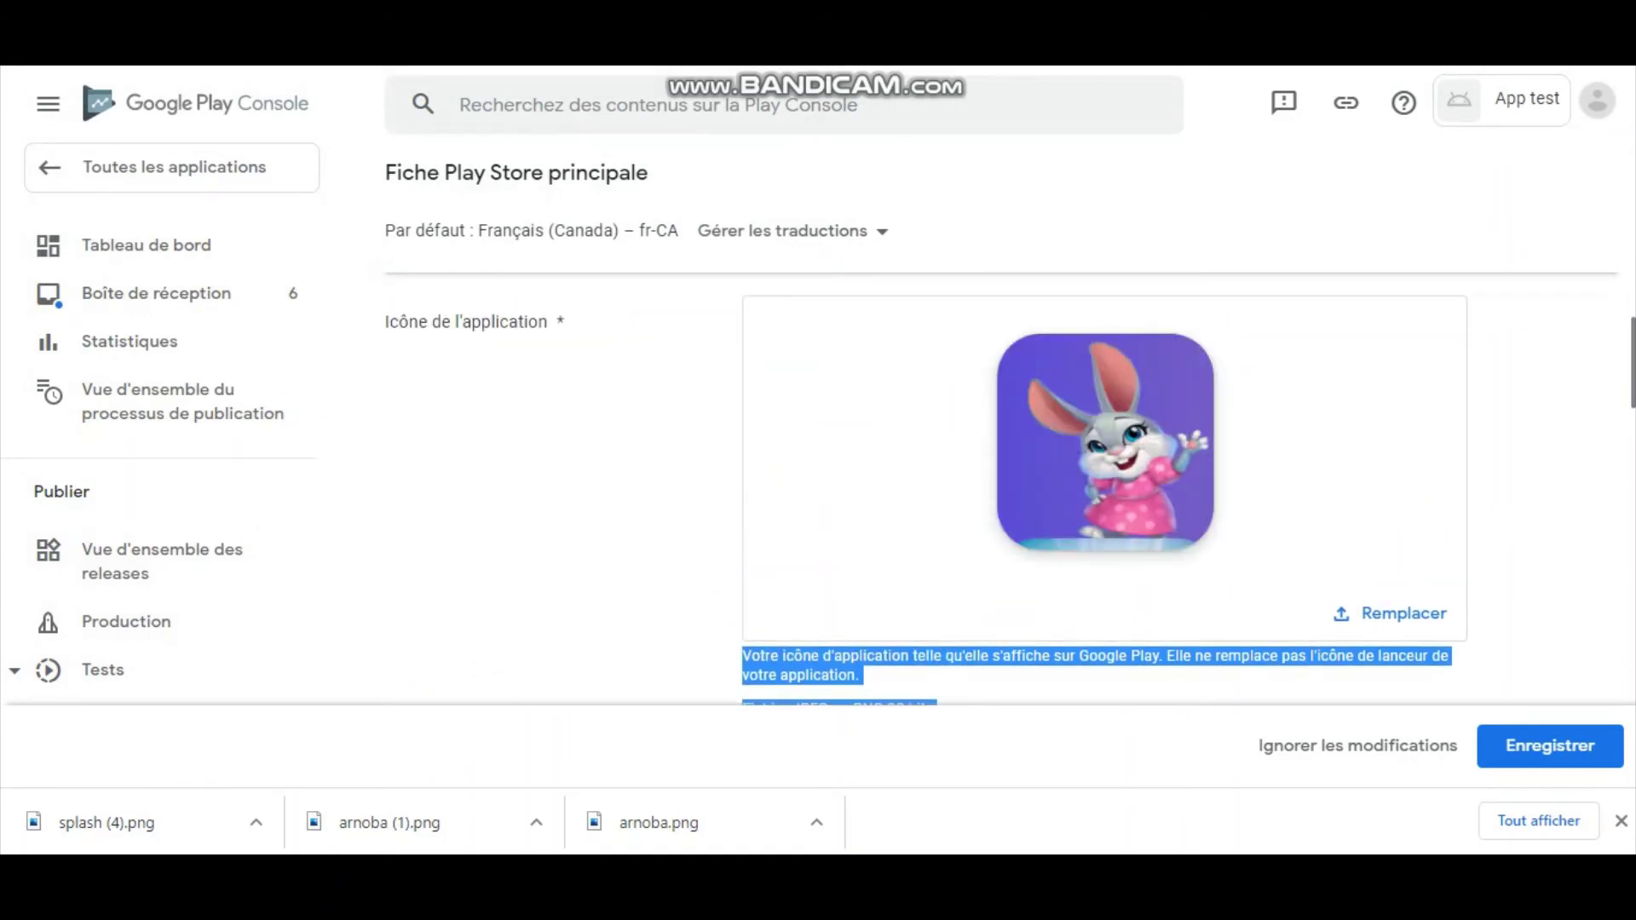
# - Check the size required for the Image de présentation and import the image splash (4) from Téléchargements for it
pyautogui.scroll(-5, 1632, 365)
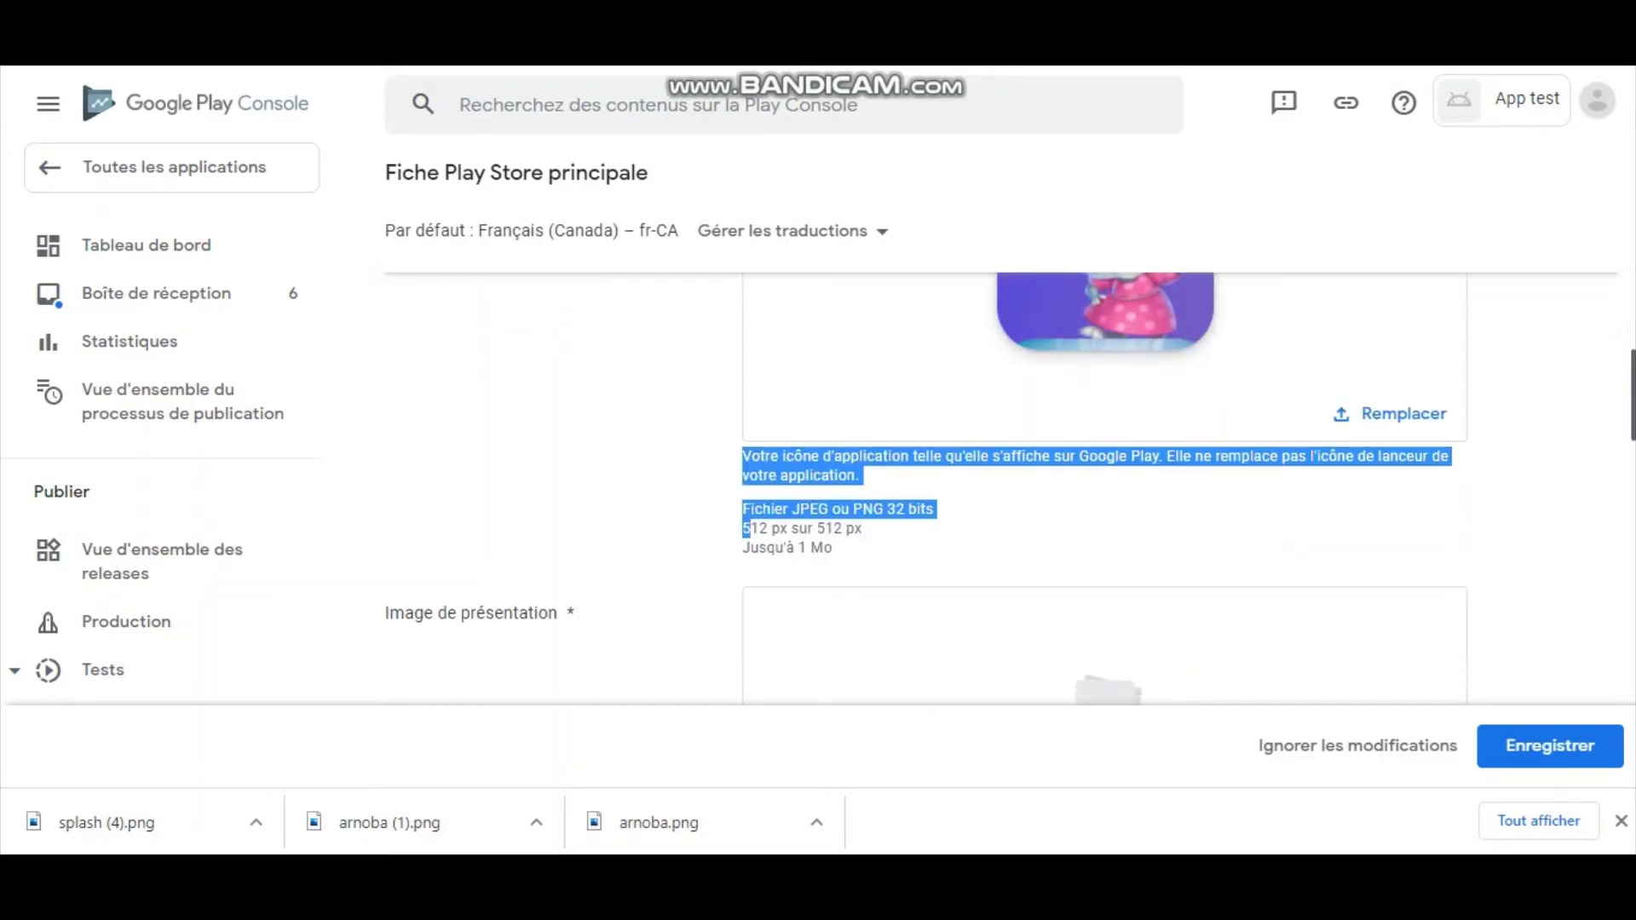
pyautogui.scroll(-1, 1142, 585)
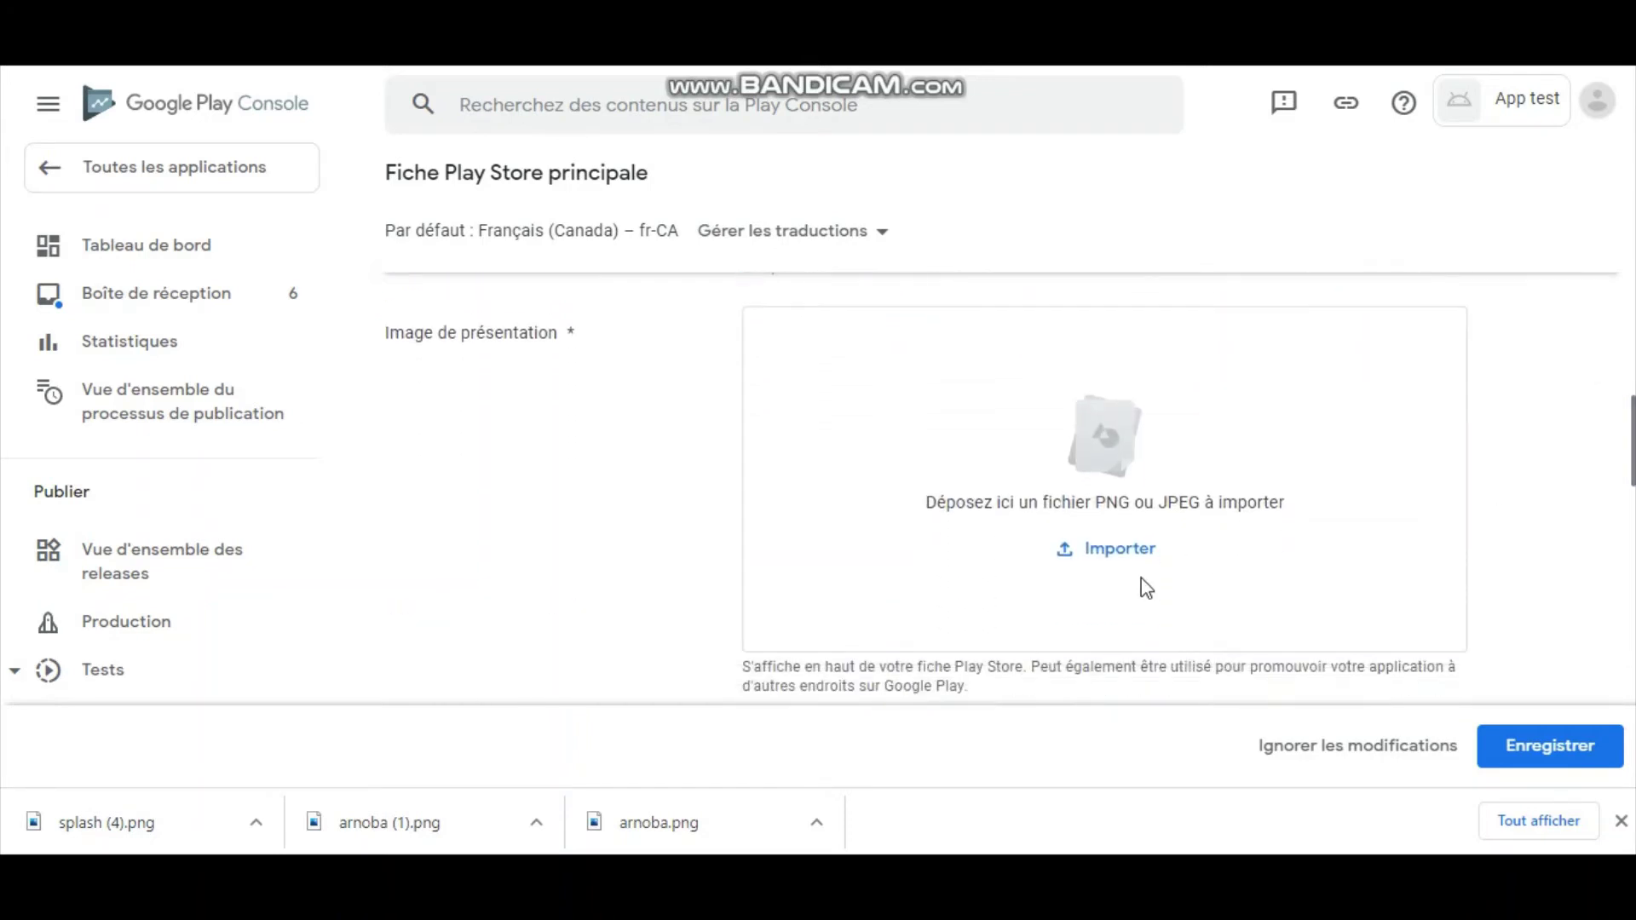
pyautogui.scroll(-3, 1619, 496)
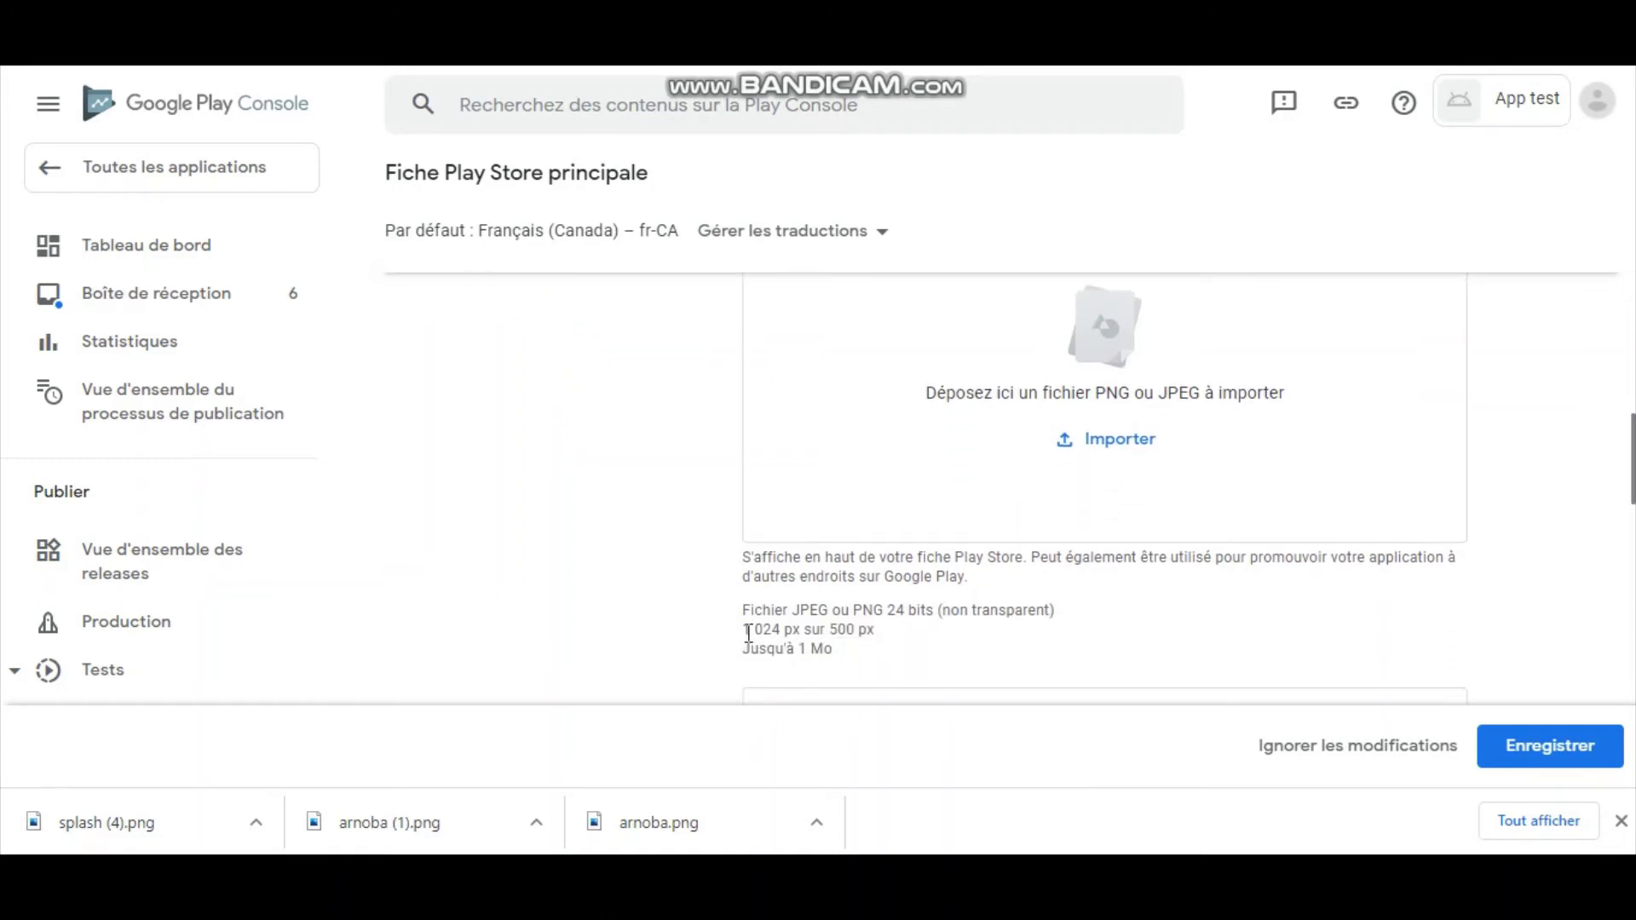
pyautogui.moveTo(743, 631); pyautogui.dragTo(750, 629)
pyautogui.click(747, 629)
pyautogui.moveTo(873, 629); pyautogui.dragTo(751, 629)
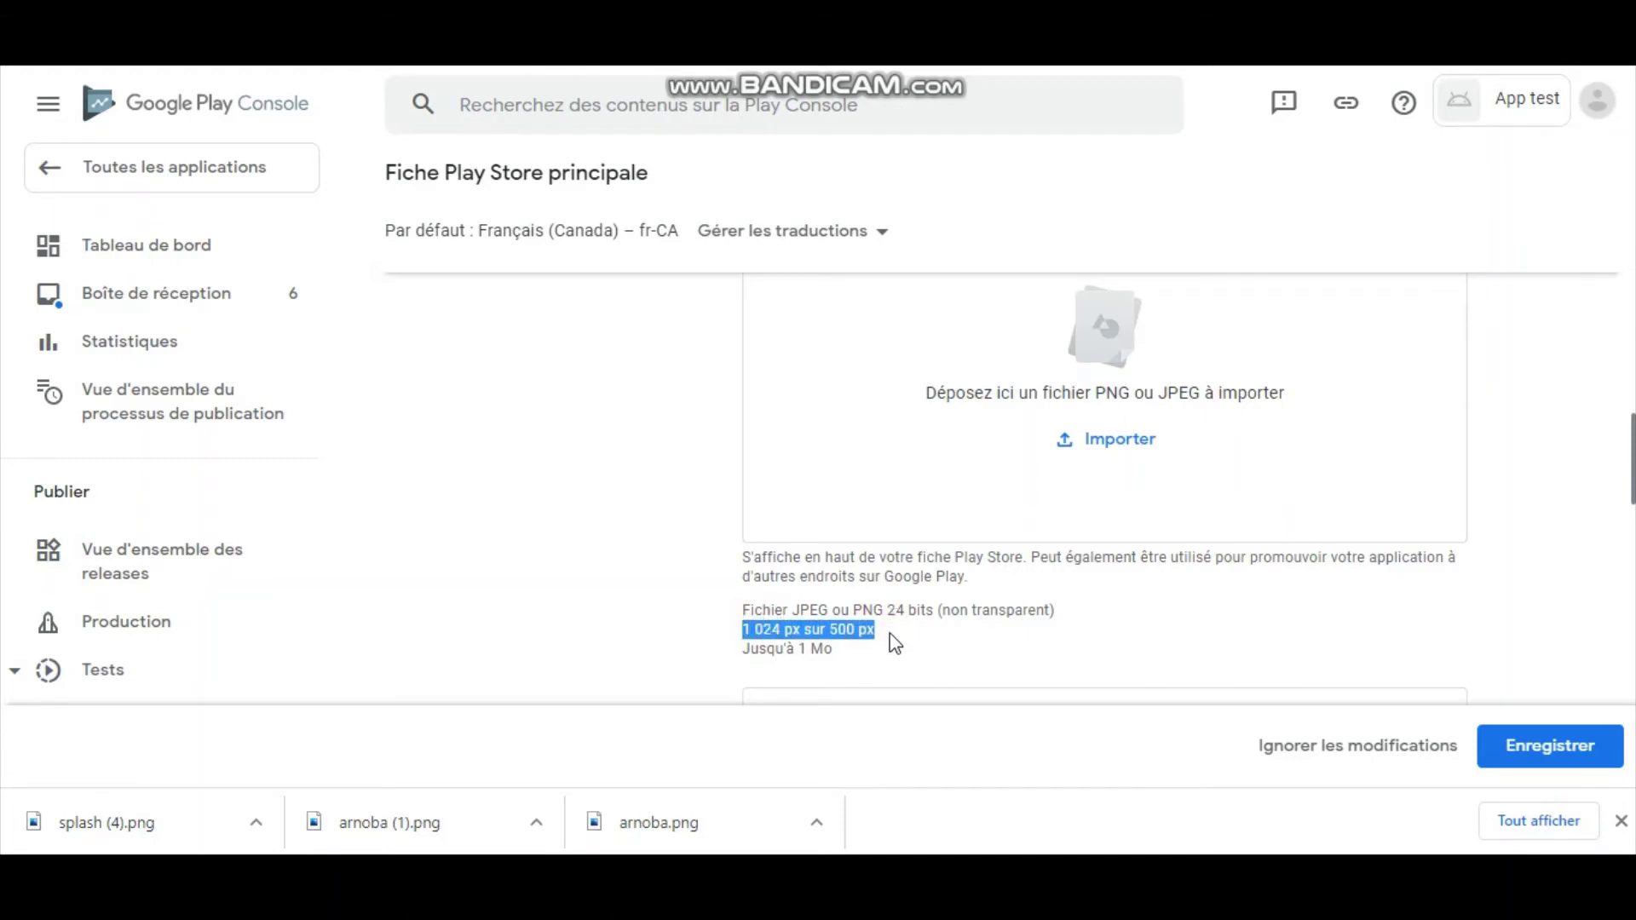
pyautogui.click(1113, 436)
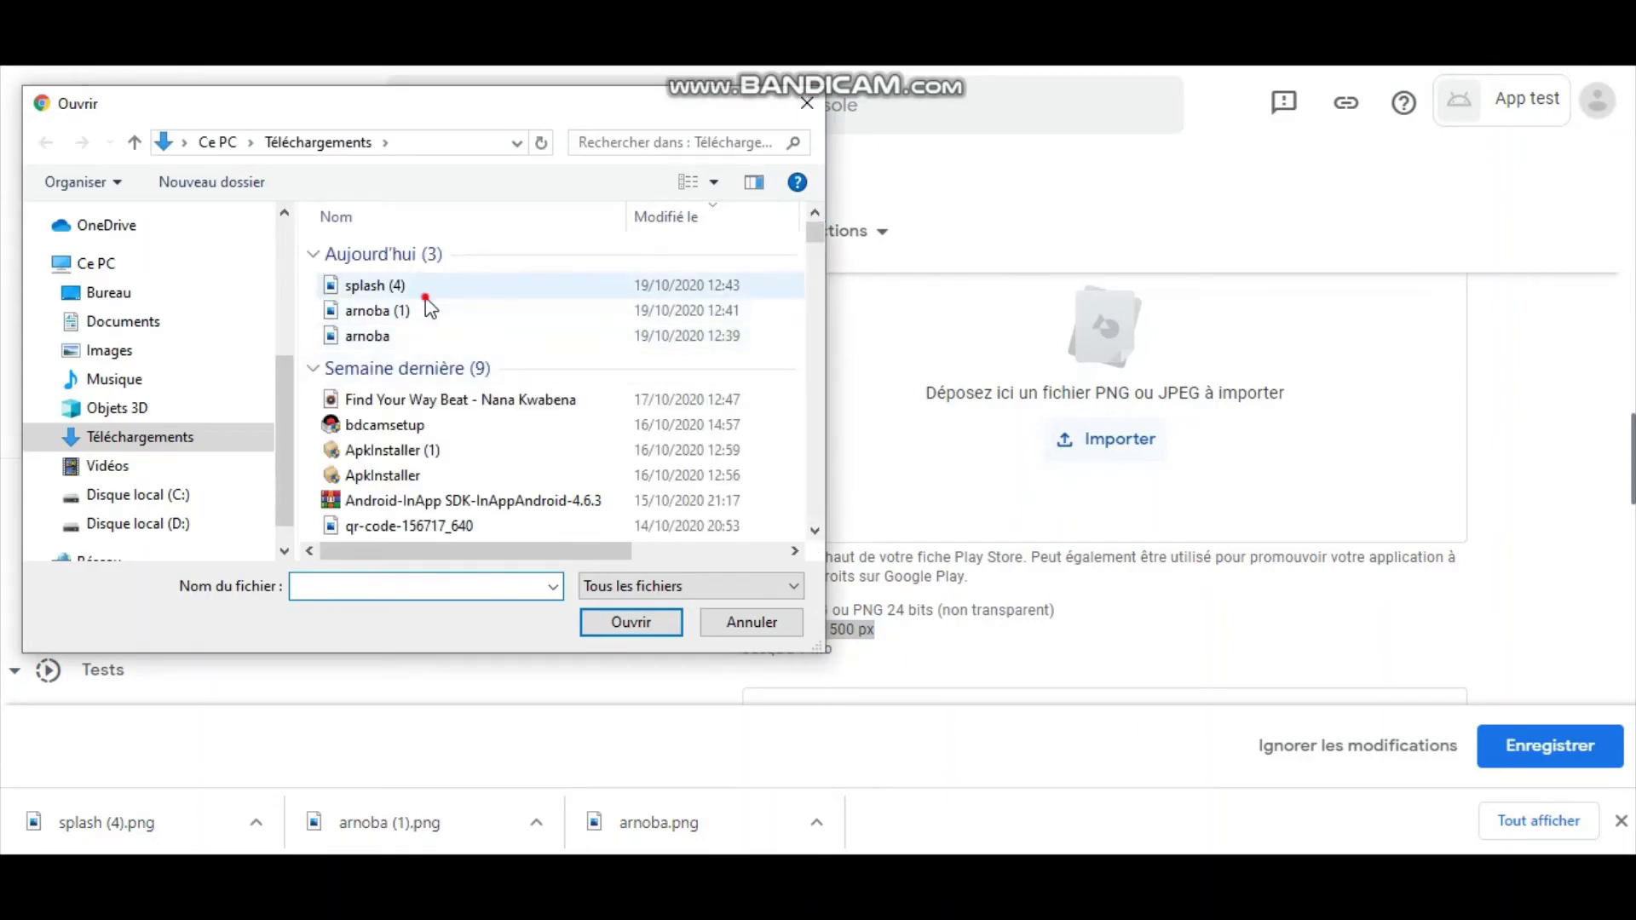
pyautogui.doubleClick(425, 295)
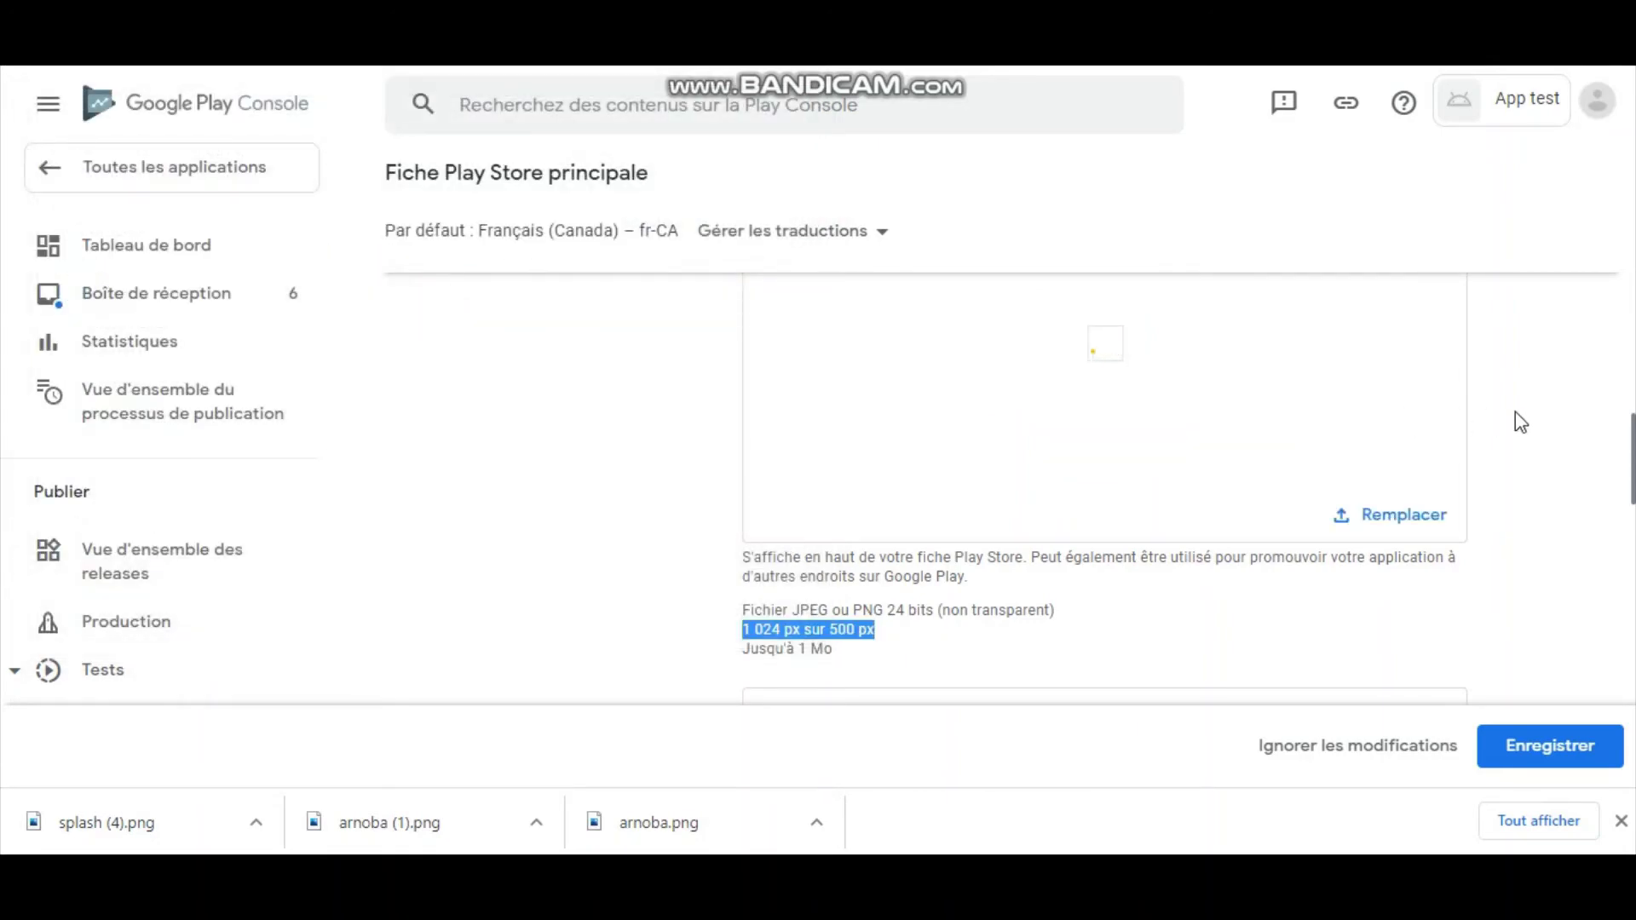
pyautogui.click(1536, 471)
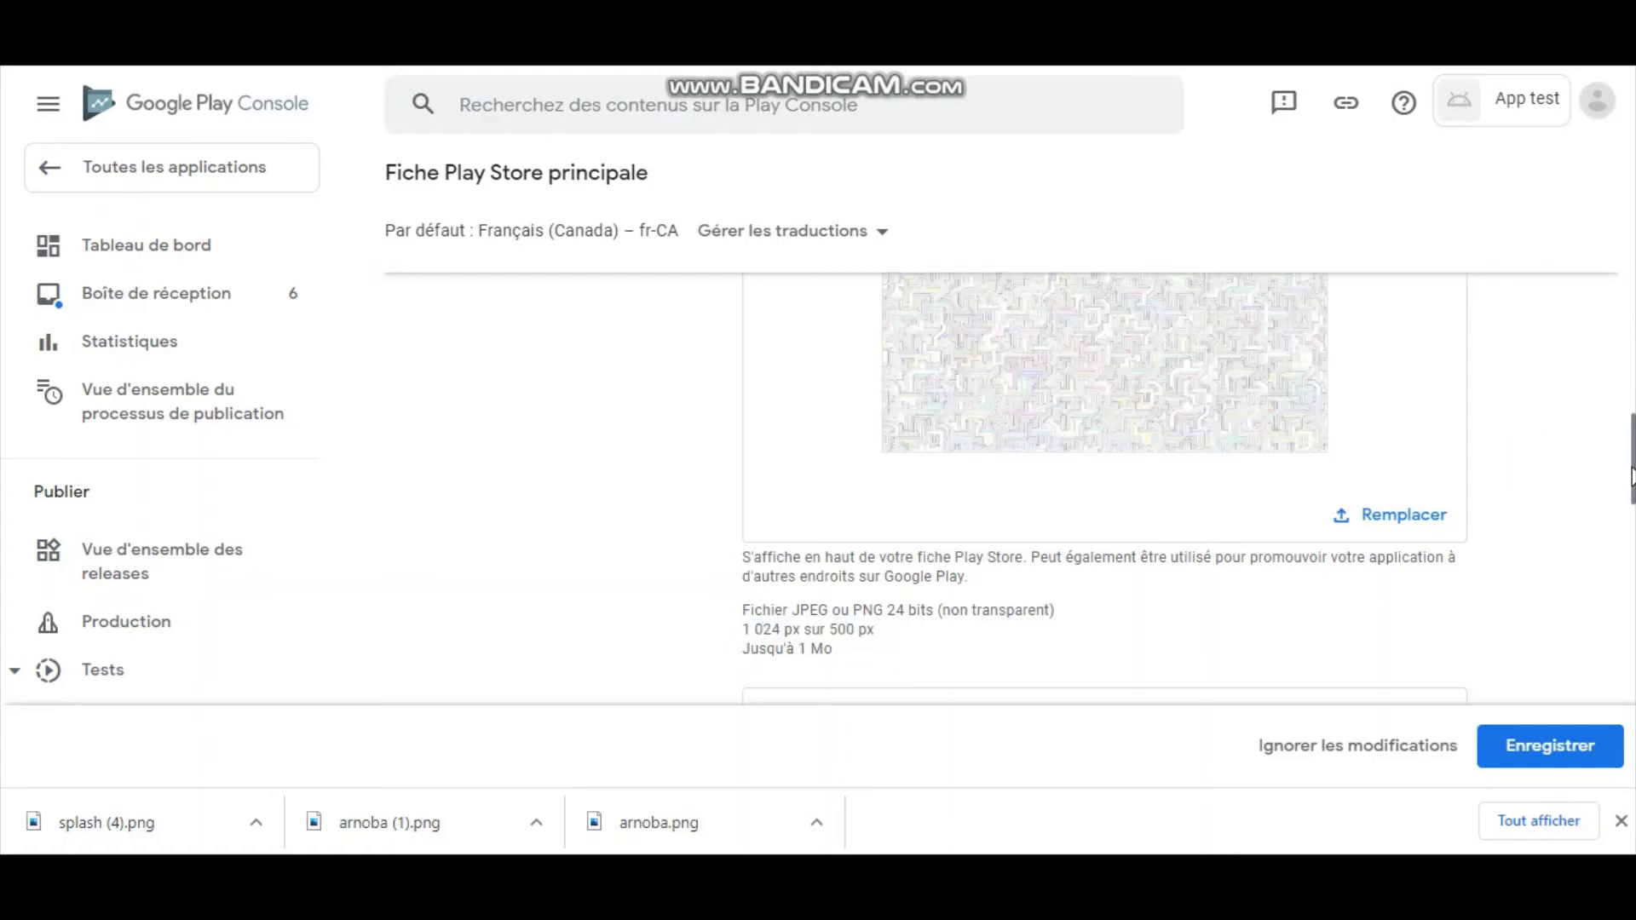
# - Check the phone screenshot requirements and import two phone screenshots, showing the app's Disque Dur and Ordinateur pages
pyautogui.scroll(-3, 1631, 475)
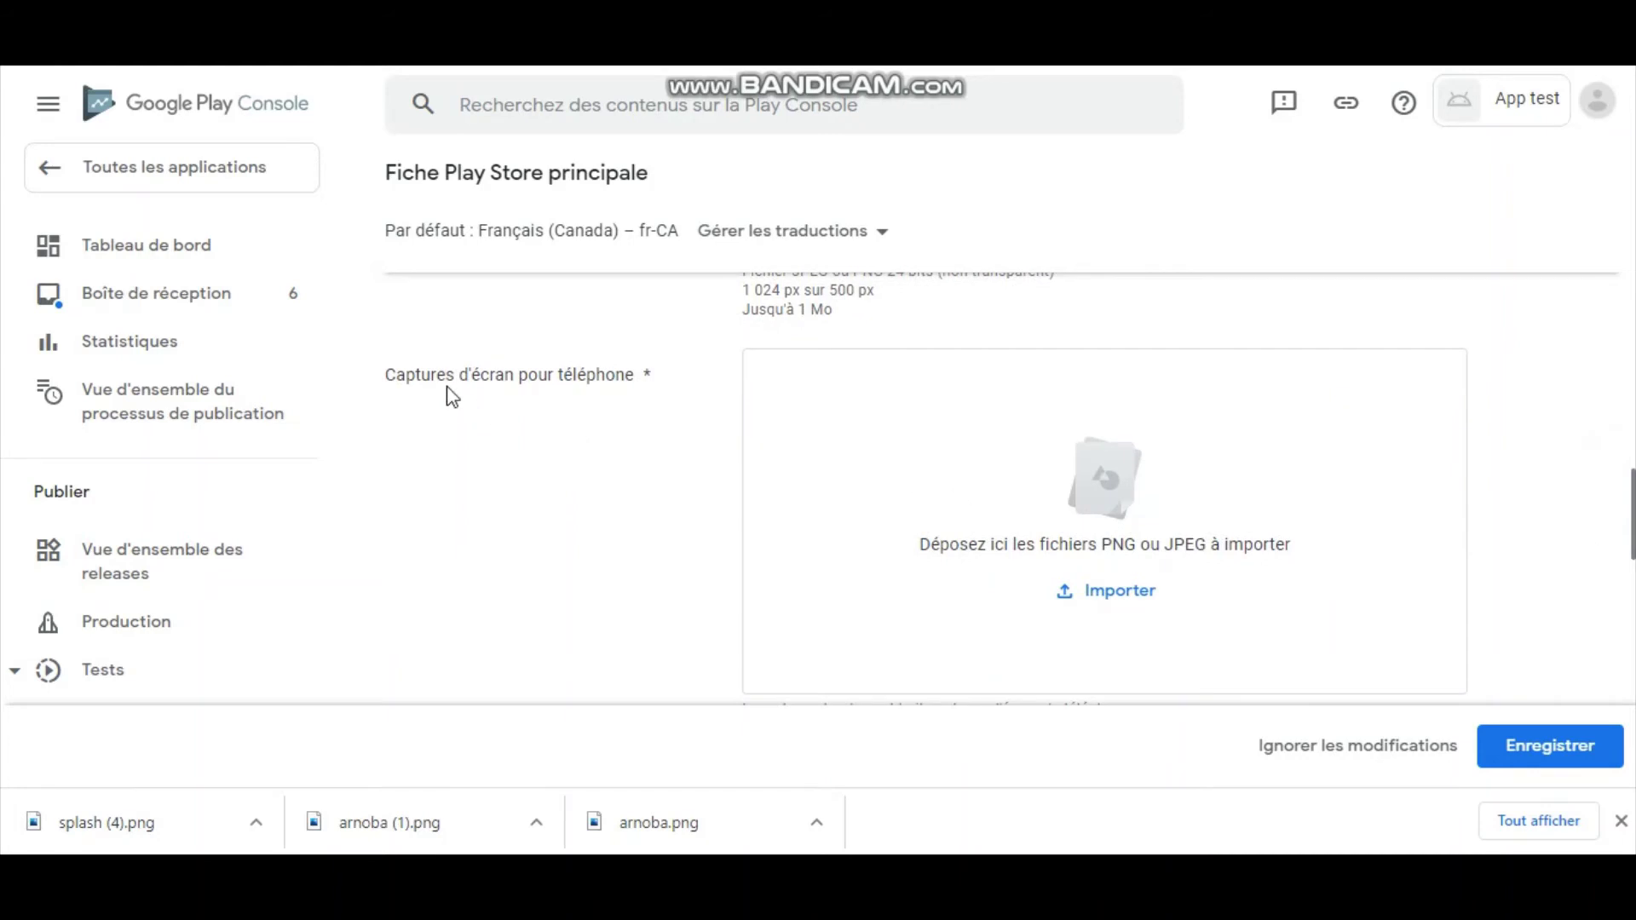
pyautogui.click(465, 381)
pyautogui.scroll(-2, 1631, 528)
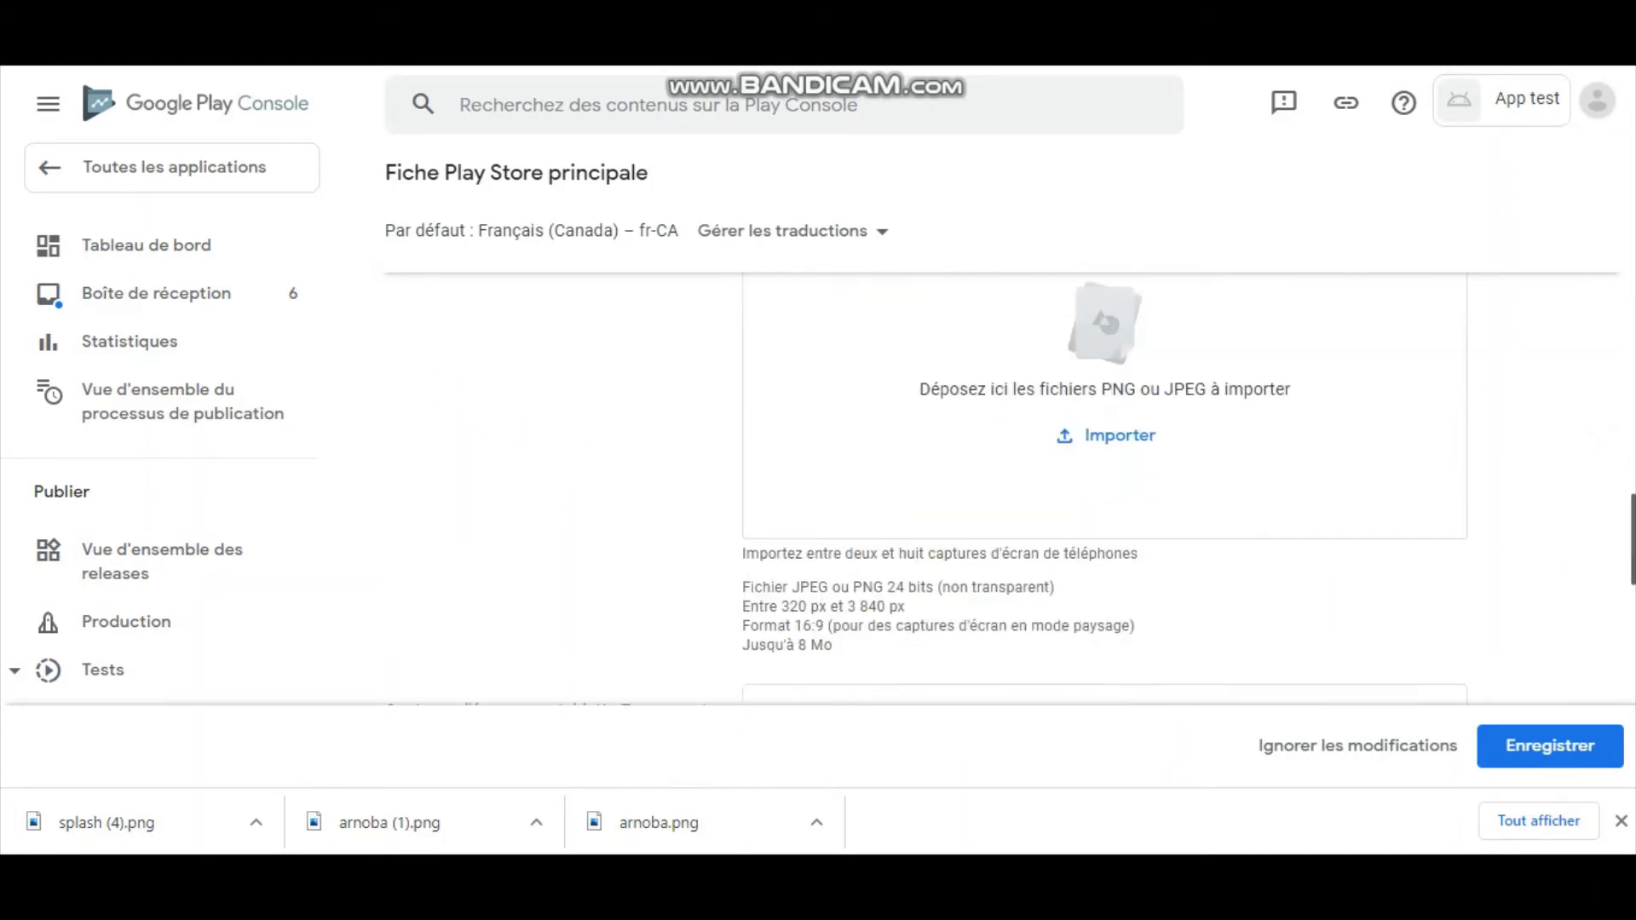
pyautogui.scroll(-1, 1631, 545)
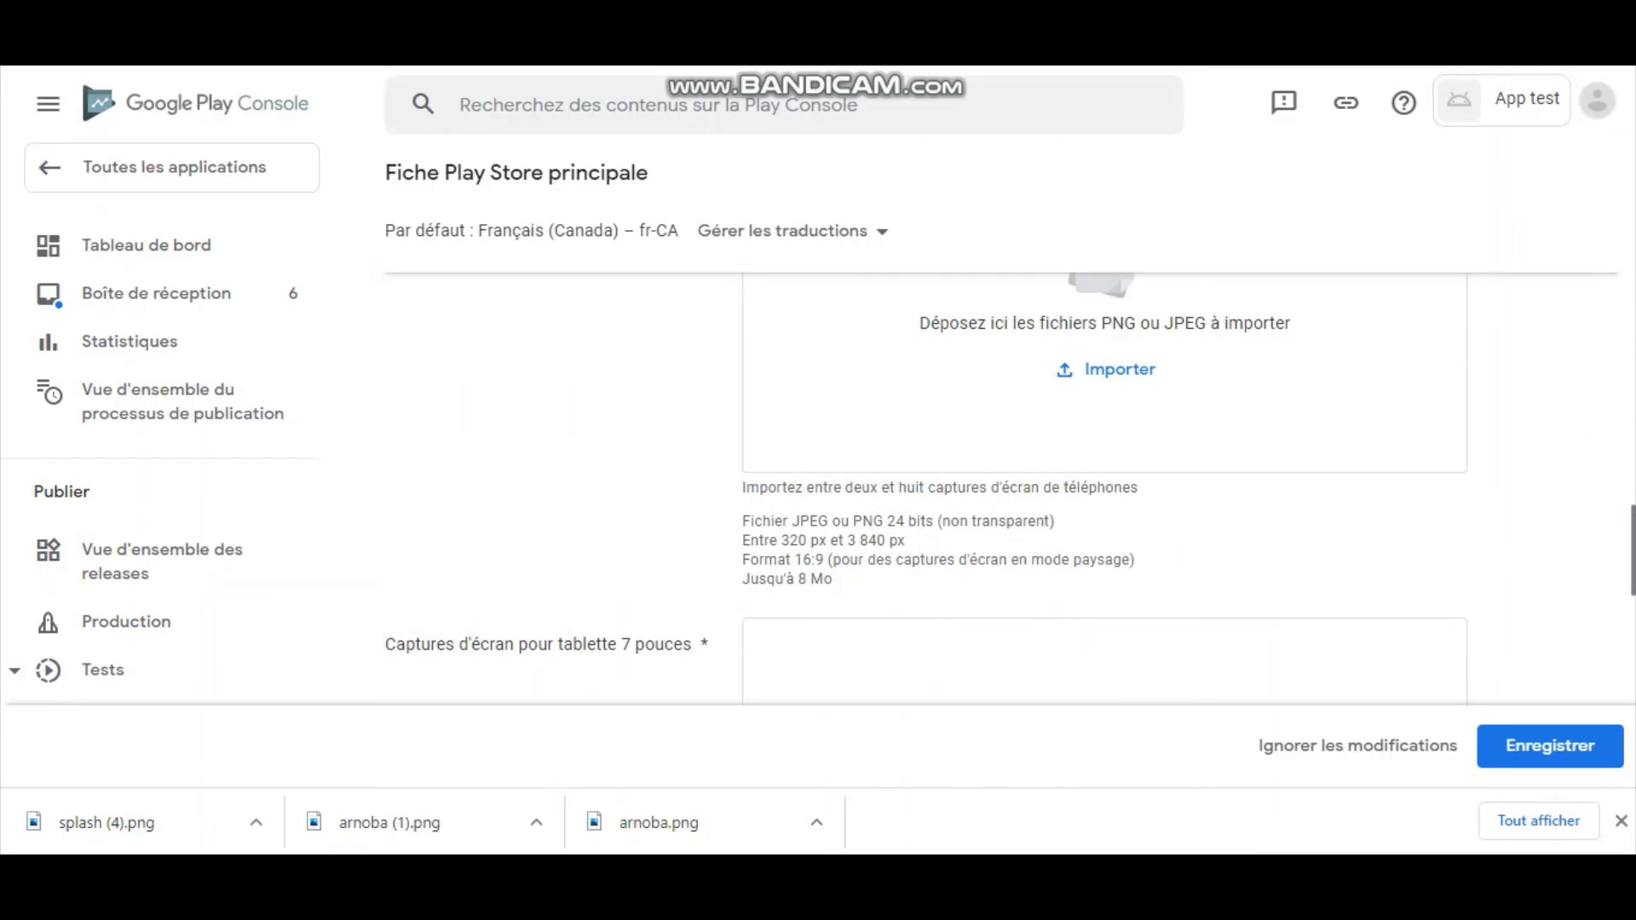
pyautogui.tripleClick(745, 522)
pyautogui.click(745, 523)
pyautogui.moveTo(833, 579); pyautogui.dragTo(792, 533)
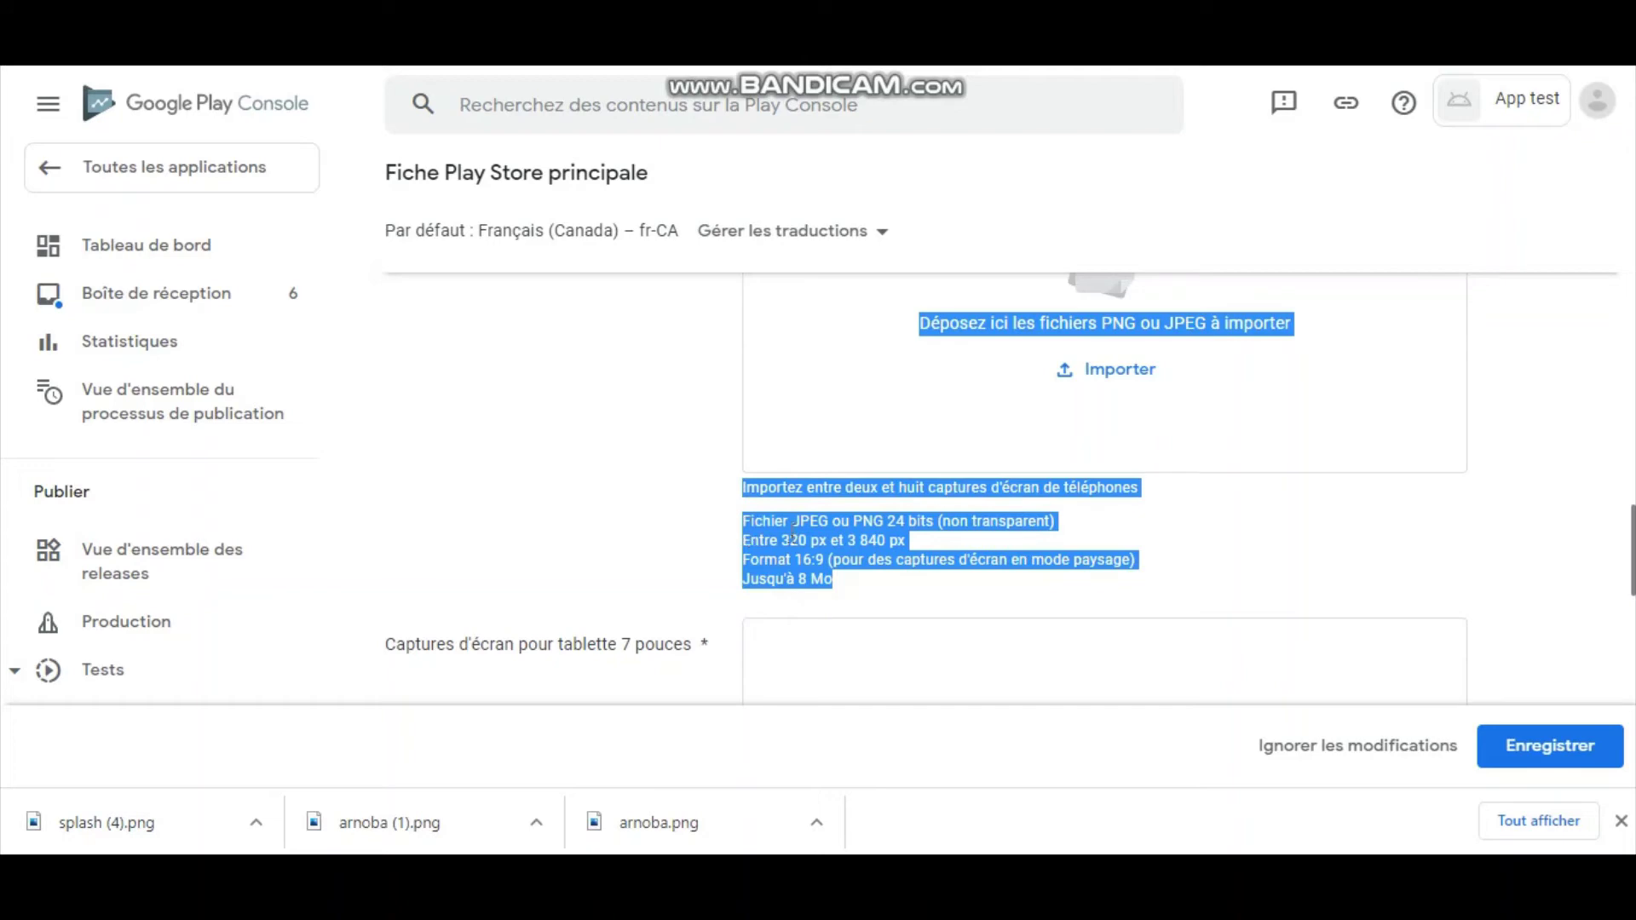
pyautogui.click(770, 536)
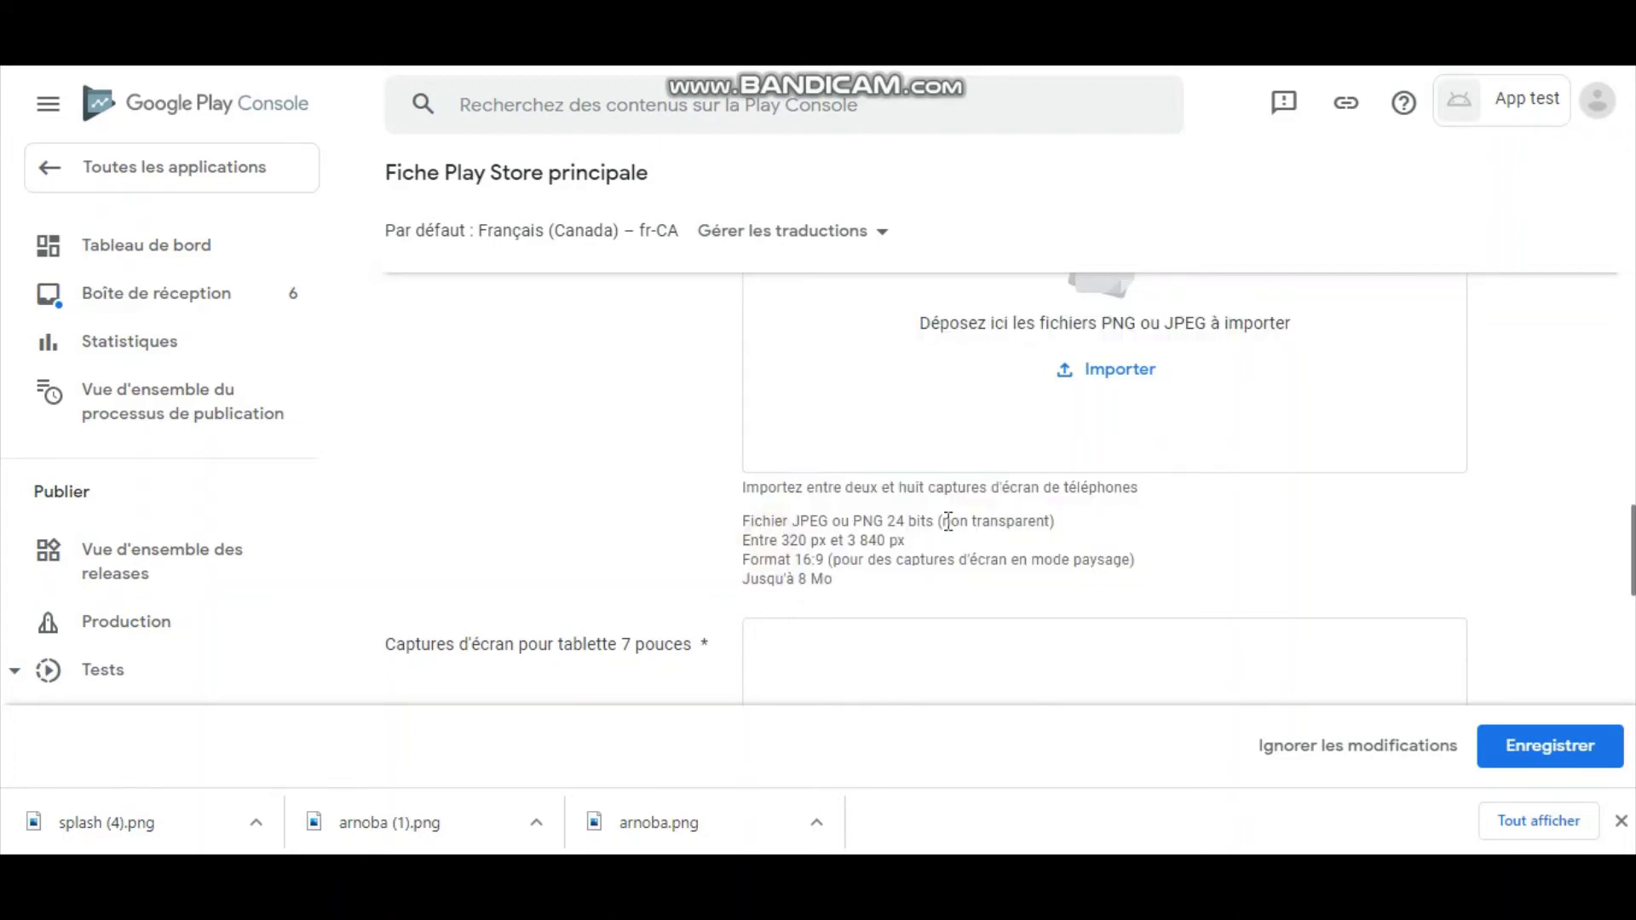
pyautogui.click(1107, 380)
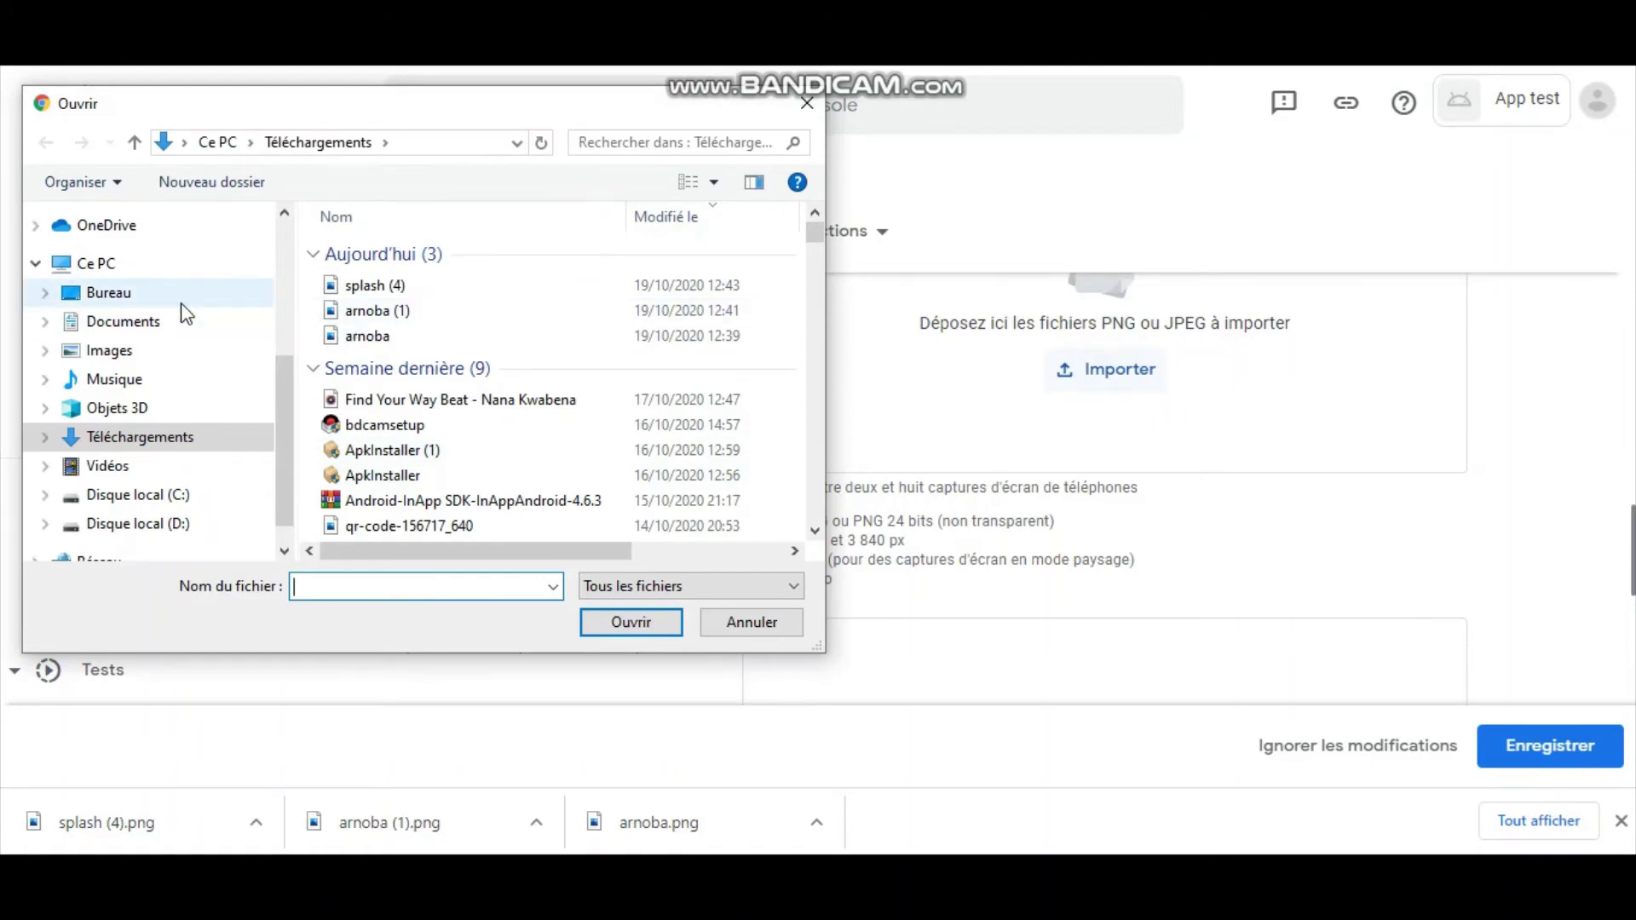
pyautogui.click(123, 321)
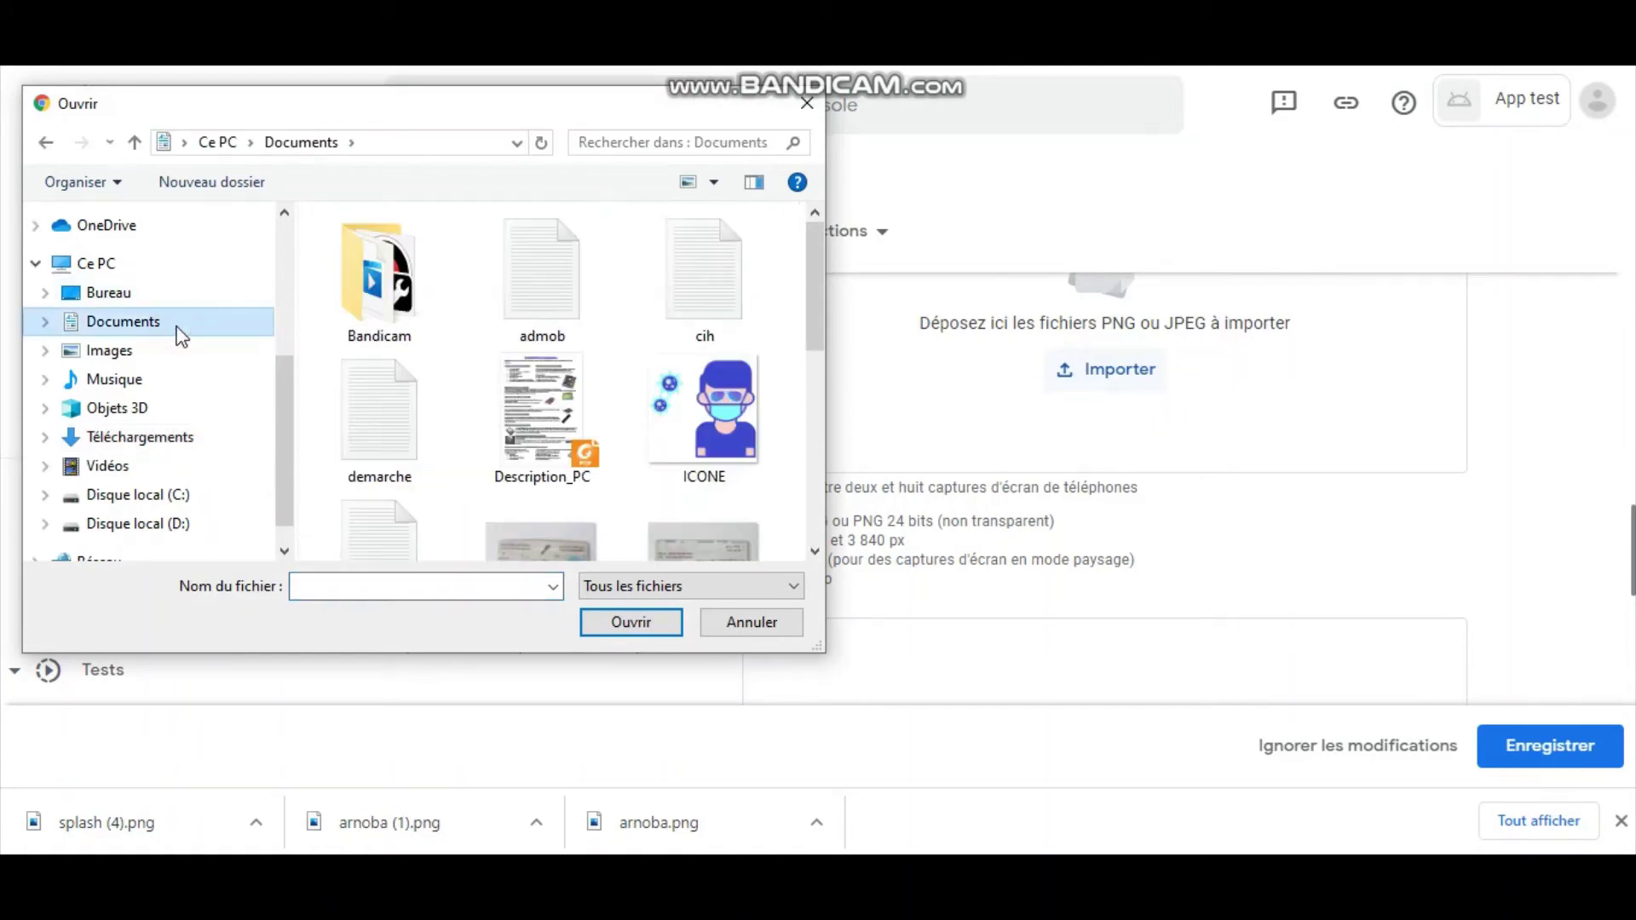
pyautogui.press('Escape')
pyautogui.scroll(3, 1535, 330)
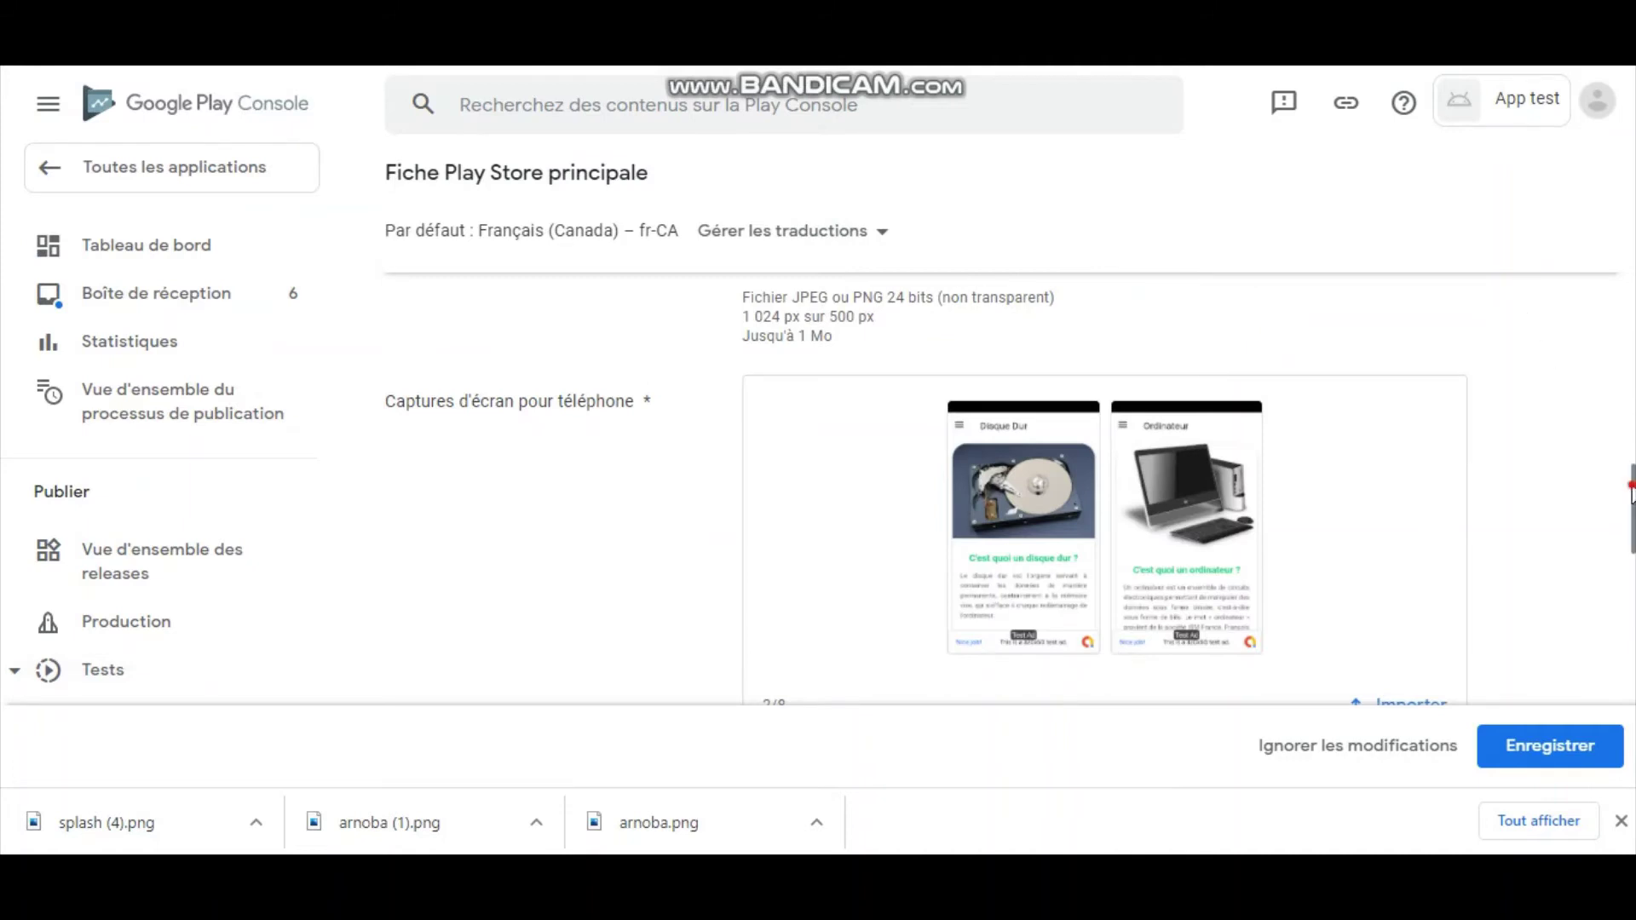
pyautogui.scroll(-5, 1630, 493)
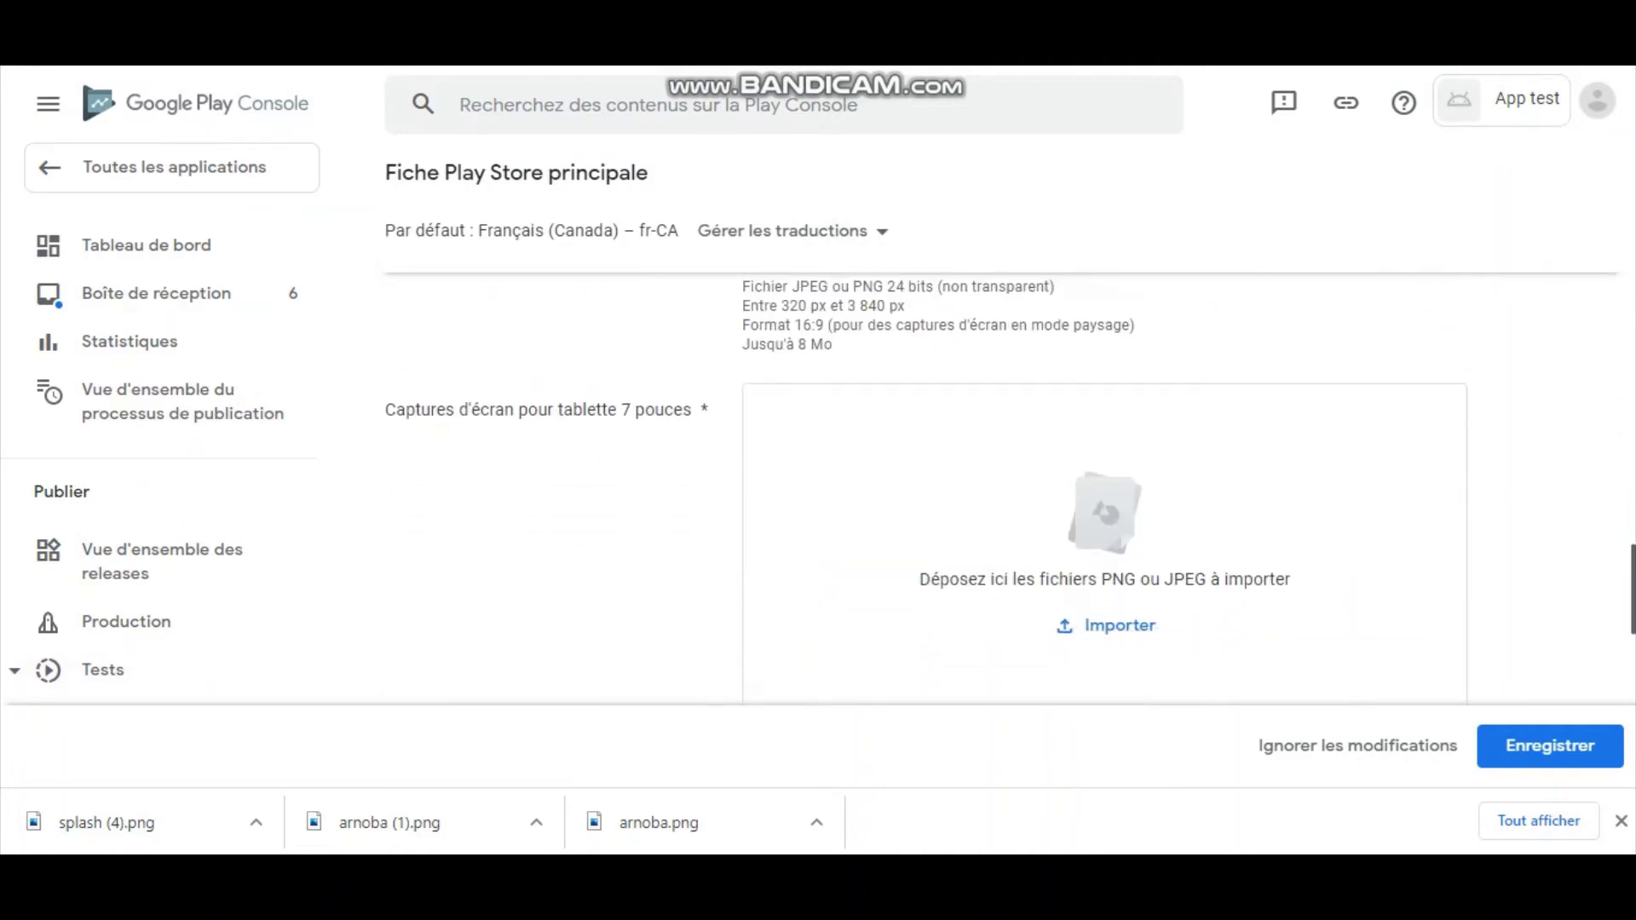
pyautogui.scroll(-1, 861, 417)
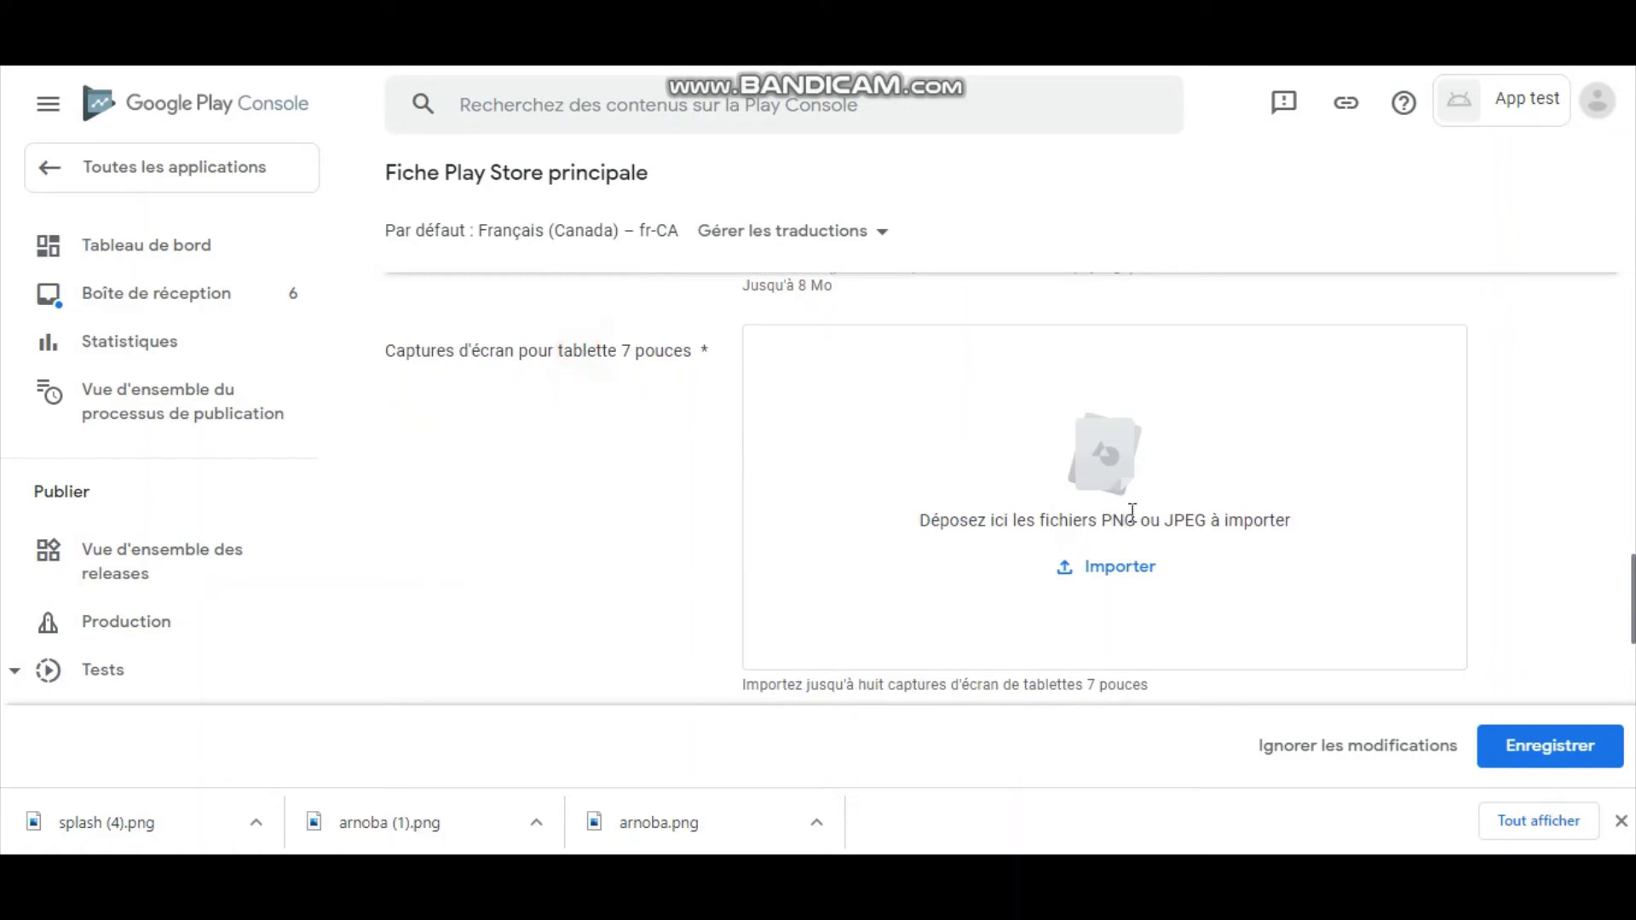
pyautogui.scroll(-1, 1619, 588)
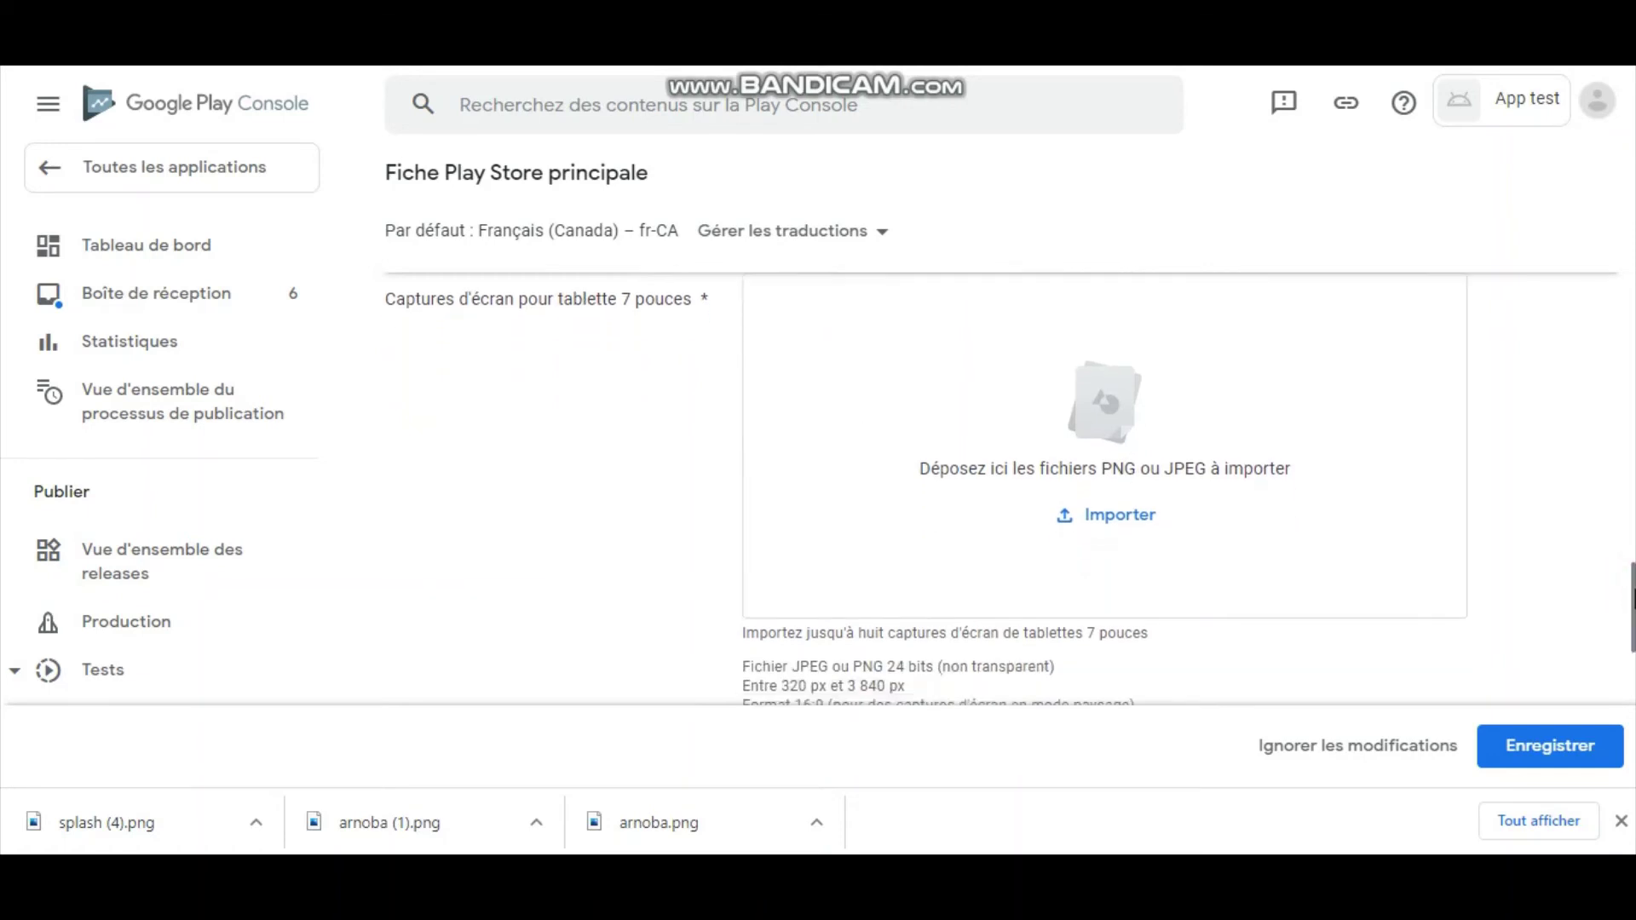
pyautogui.scroll(-1, 1628, 588)
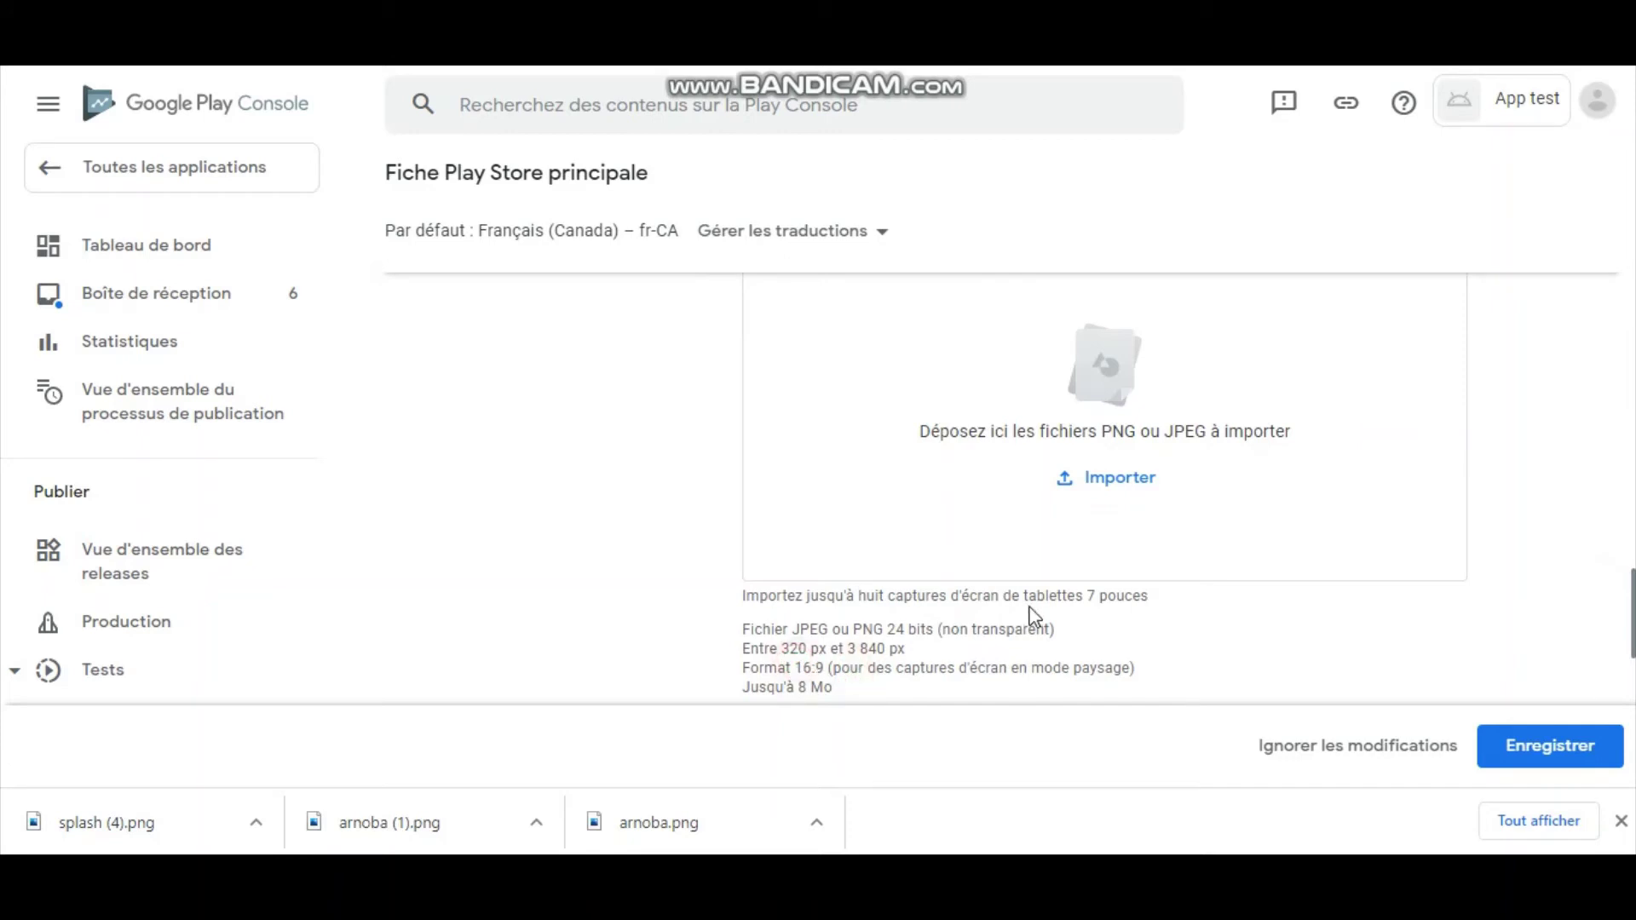
pyautogui.click(1117, 482)
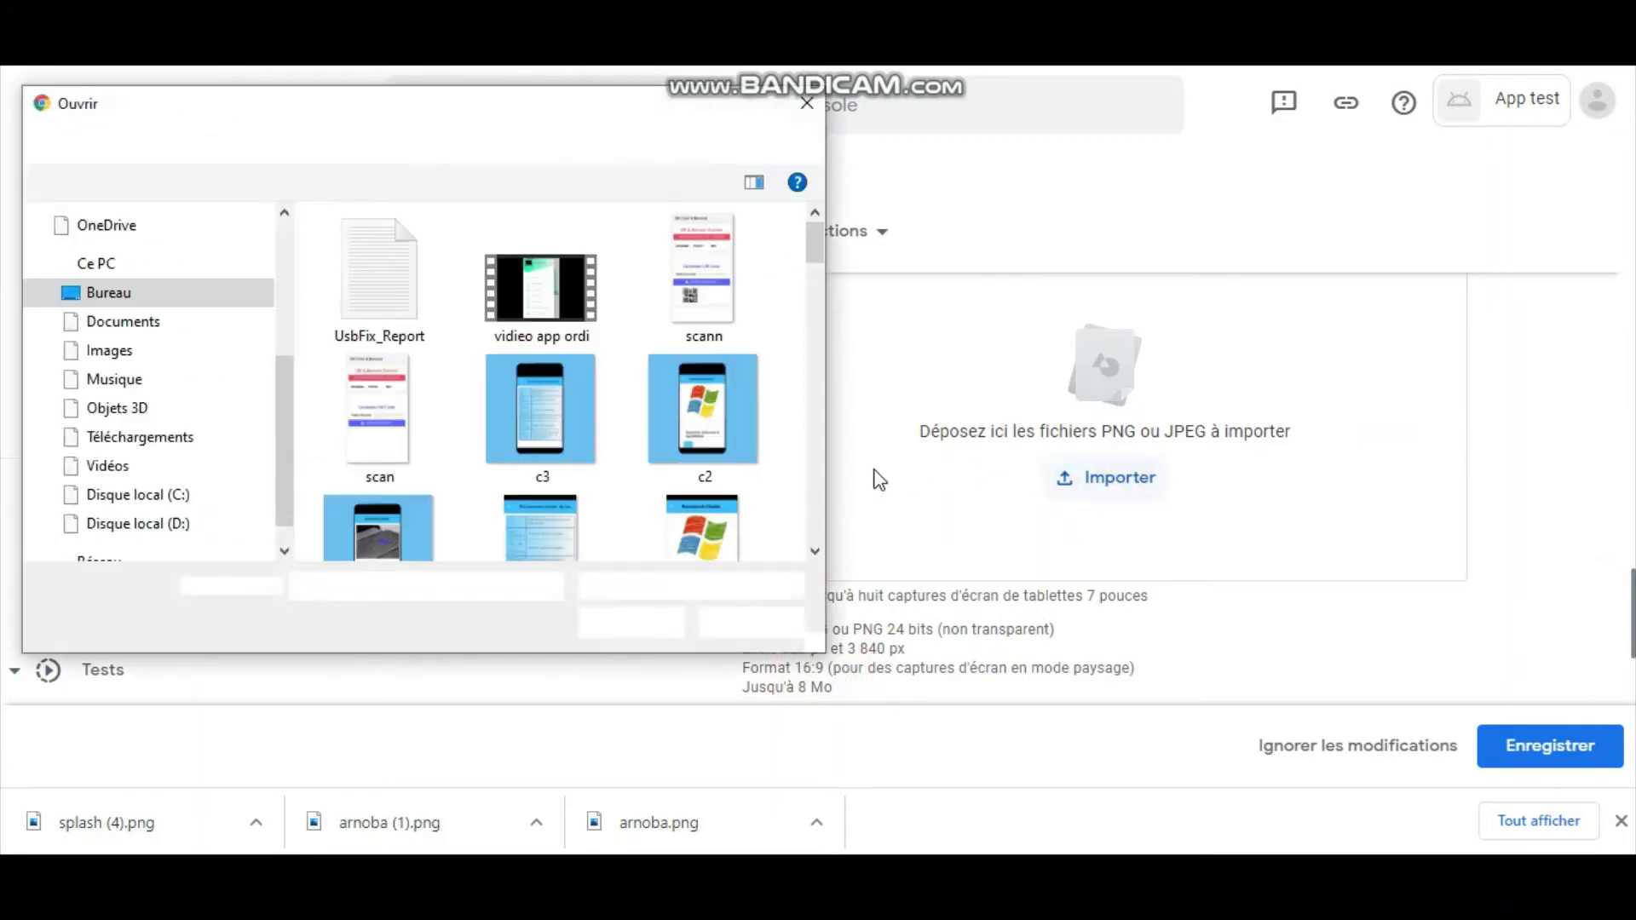
pyautogui.moveTo(806, 239); pyautogui.dragTo(824, 434)
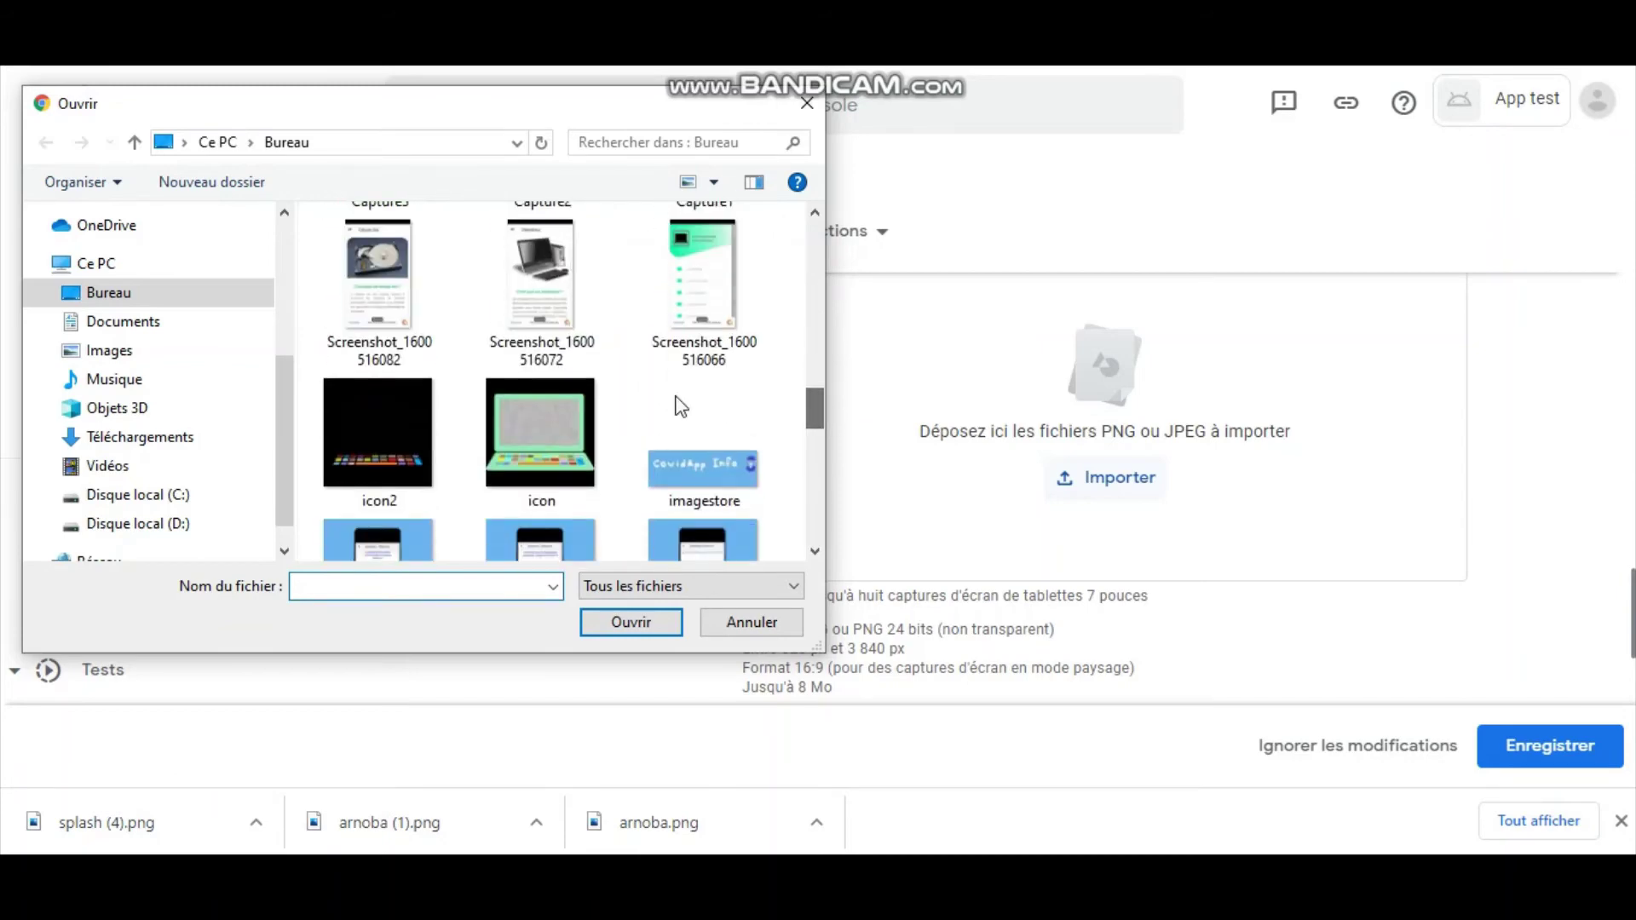
pyautogui.doubleClick(558, 317)
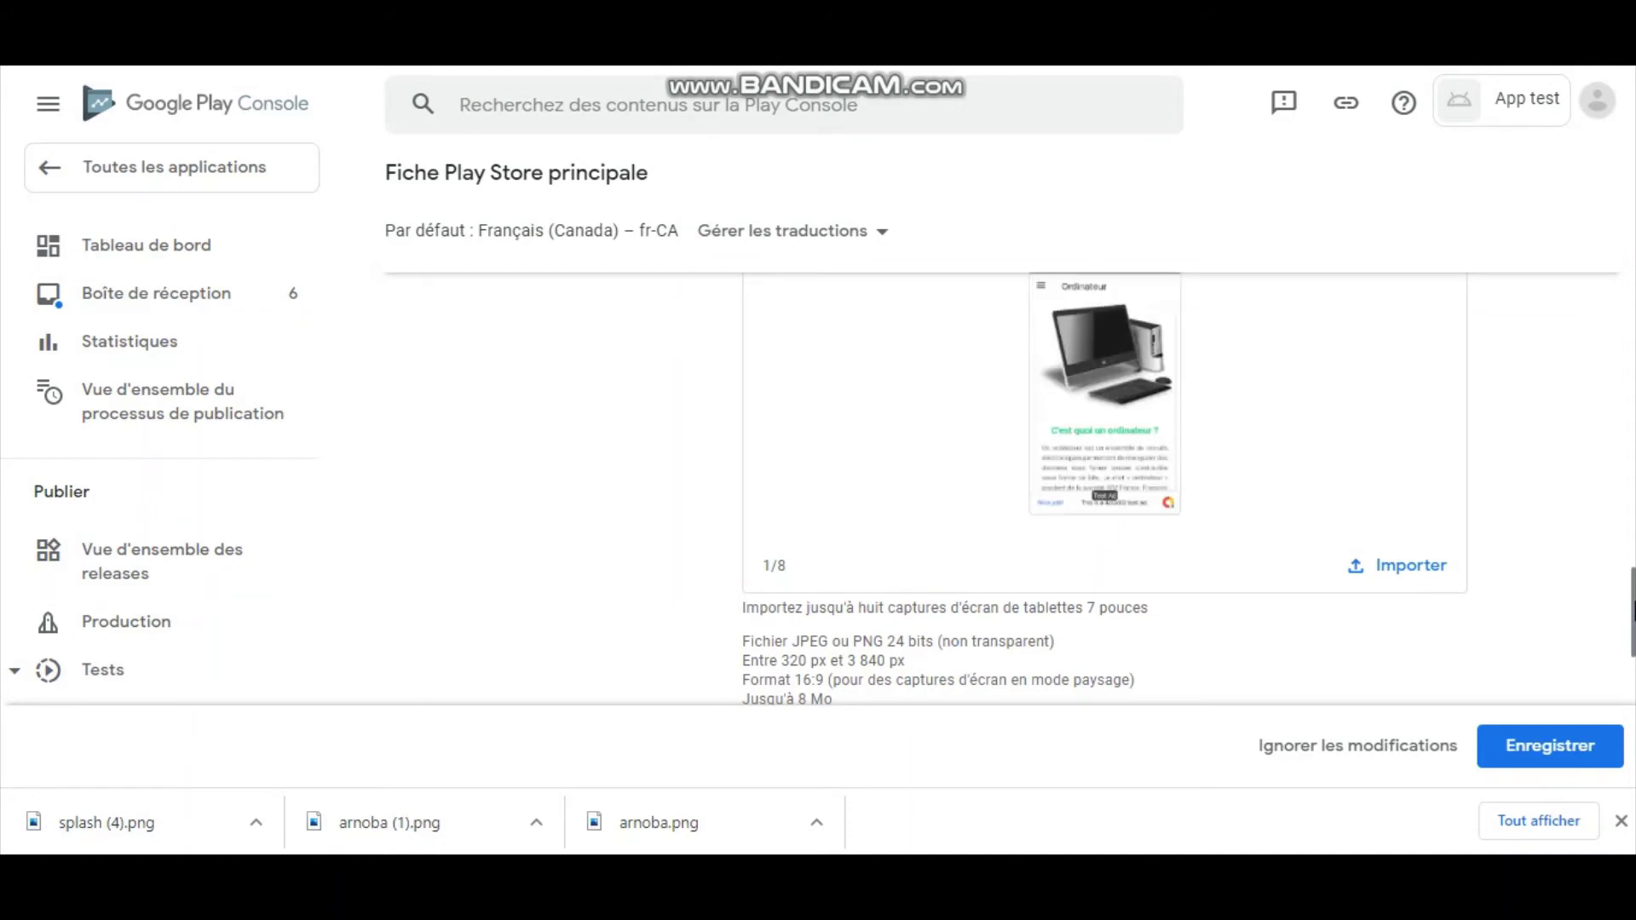
# - Import the screenshot of the app's Ordinateur page for 10-inch tablets and check the file requirements
pyautogui.scroll(-5, 1010, 488)
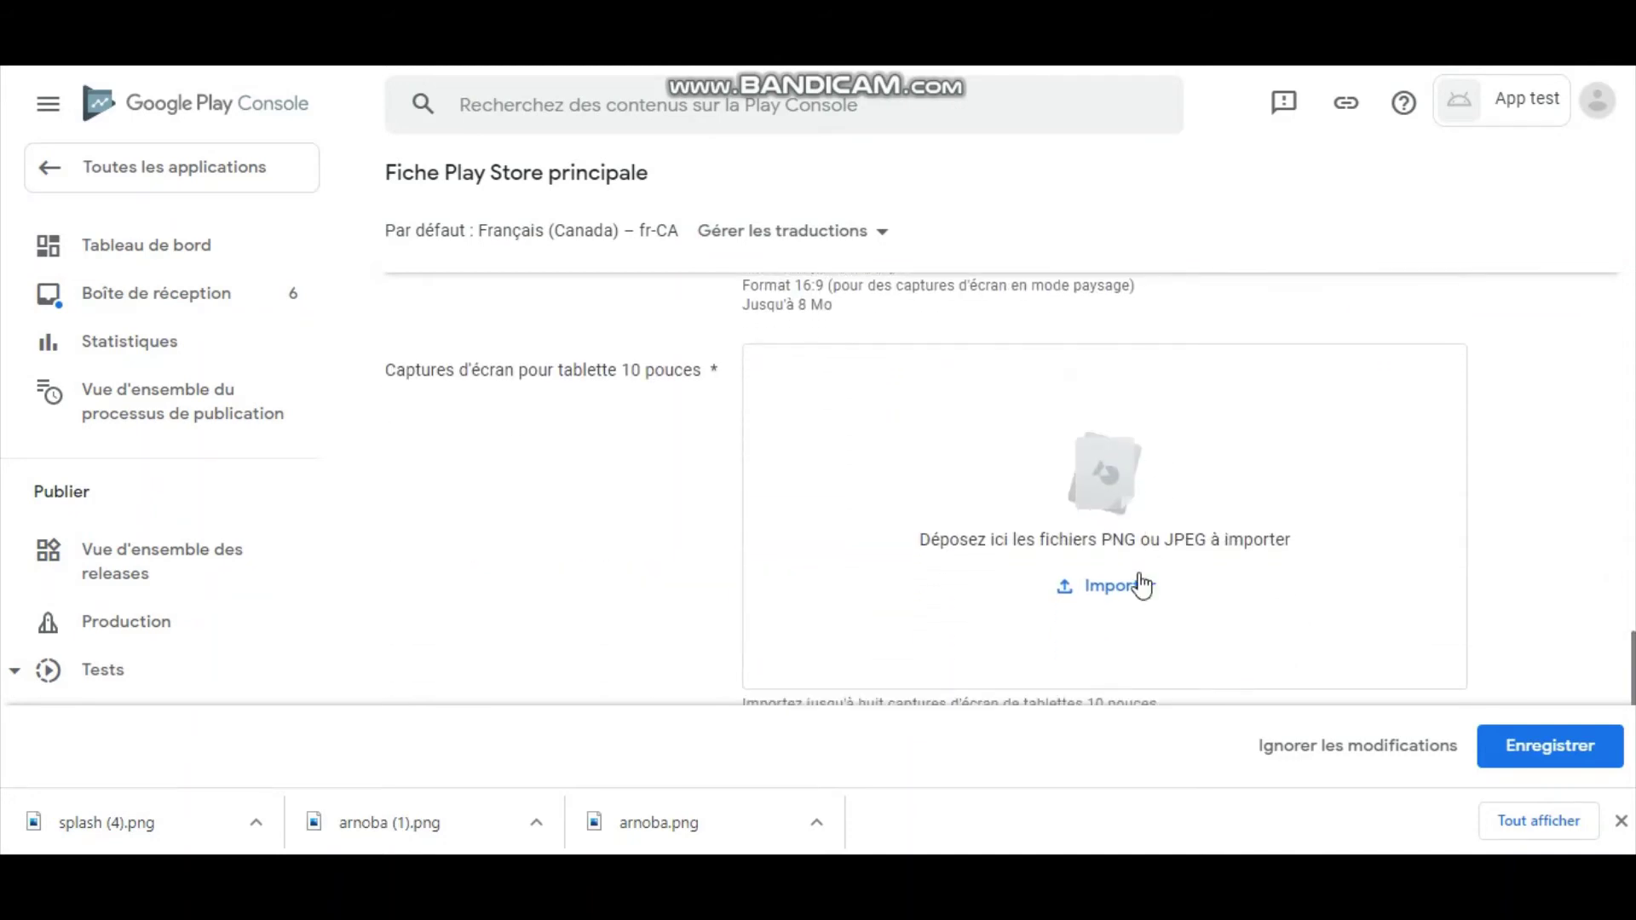
pyautogui.click(1119, 591)
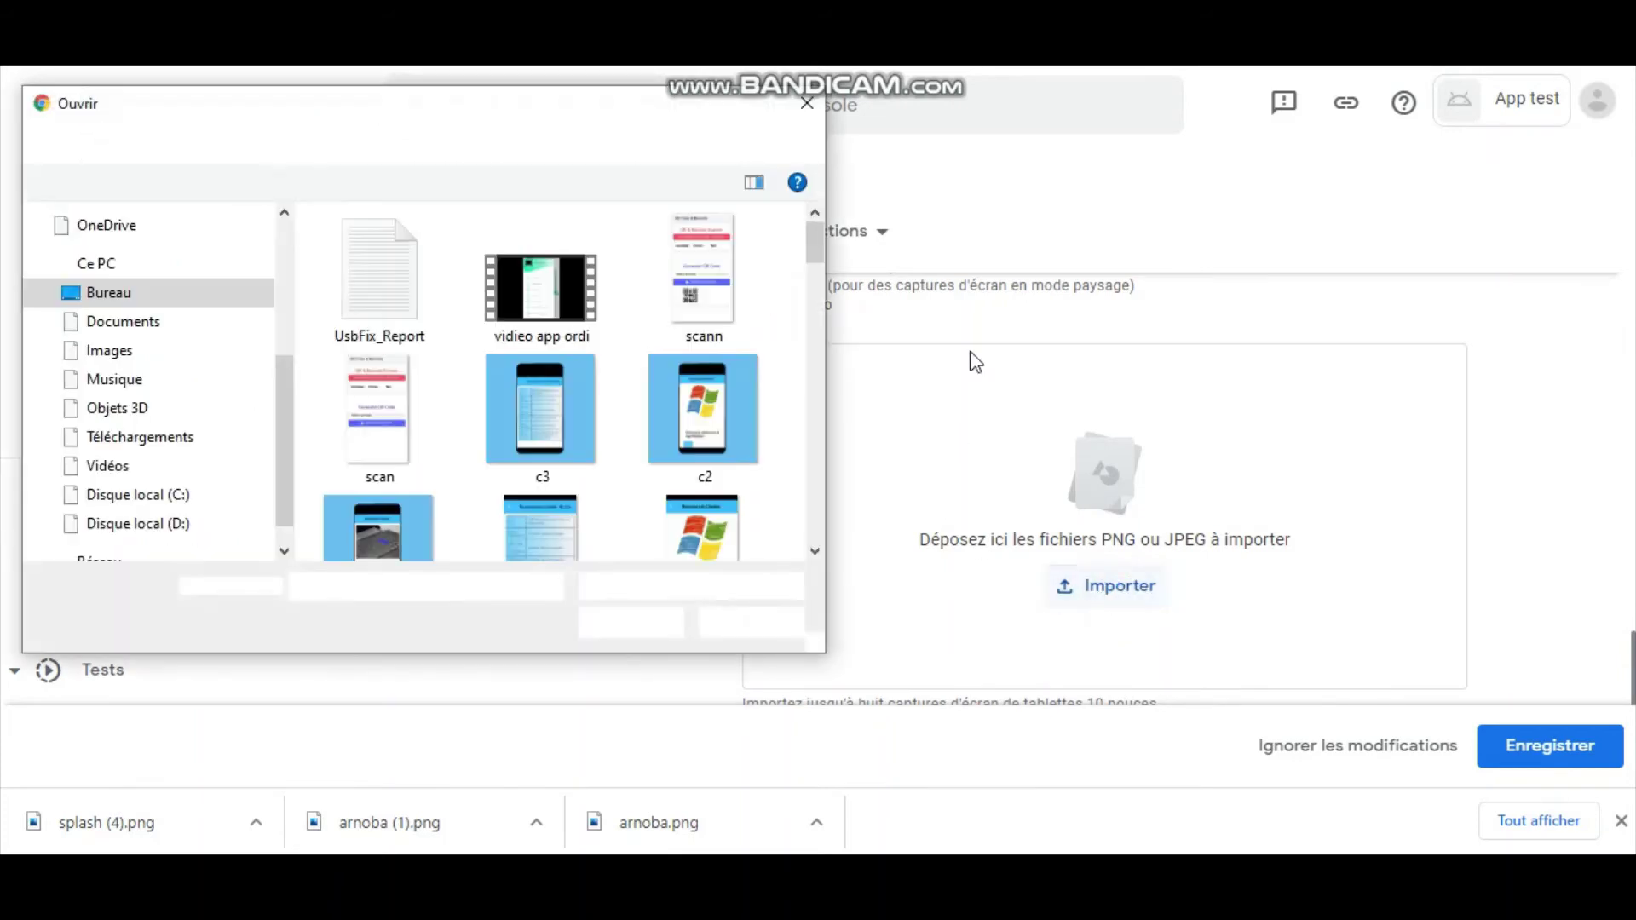
pyautogui.moveTo(818, 254); pyautogui.dragTo(753, 375)
pyautogui.doubleClick(546, 381)
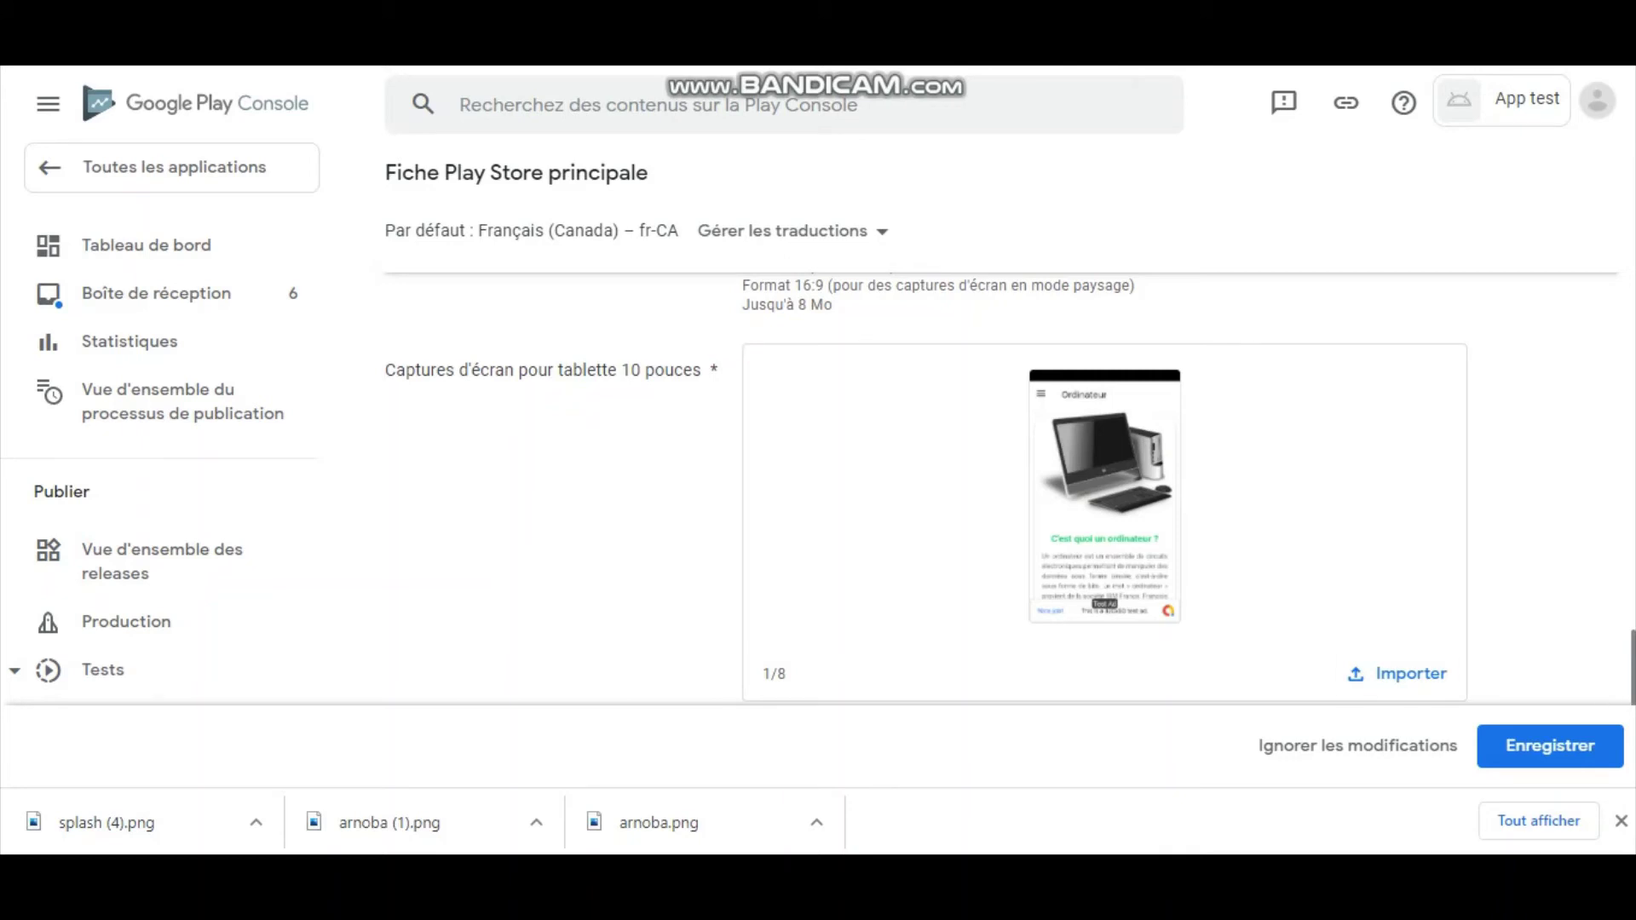
pyautogui.scroll(-2, 1627, 673)
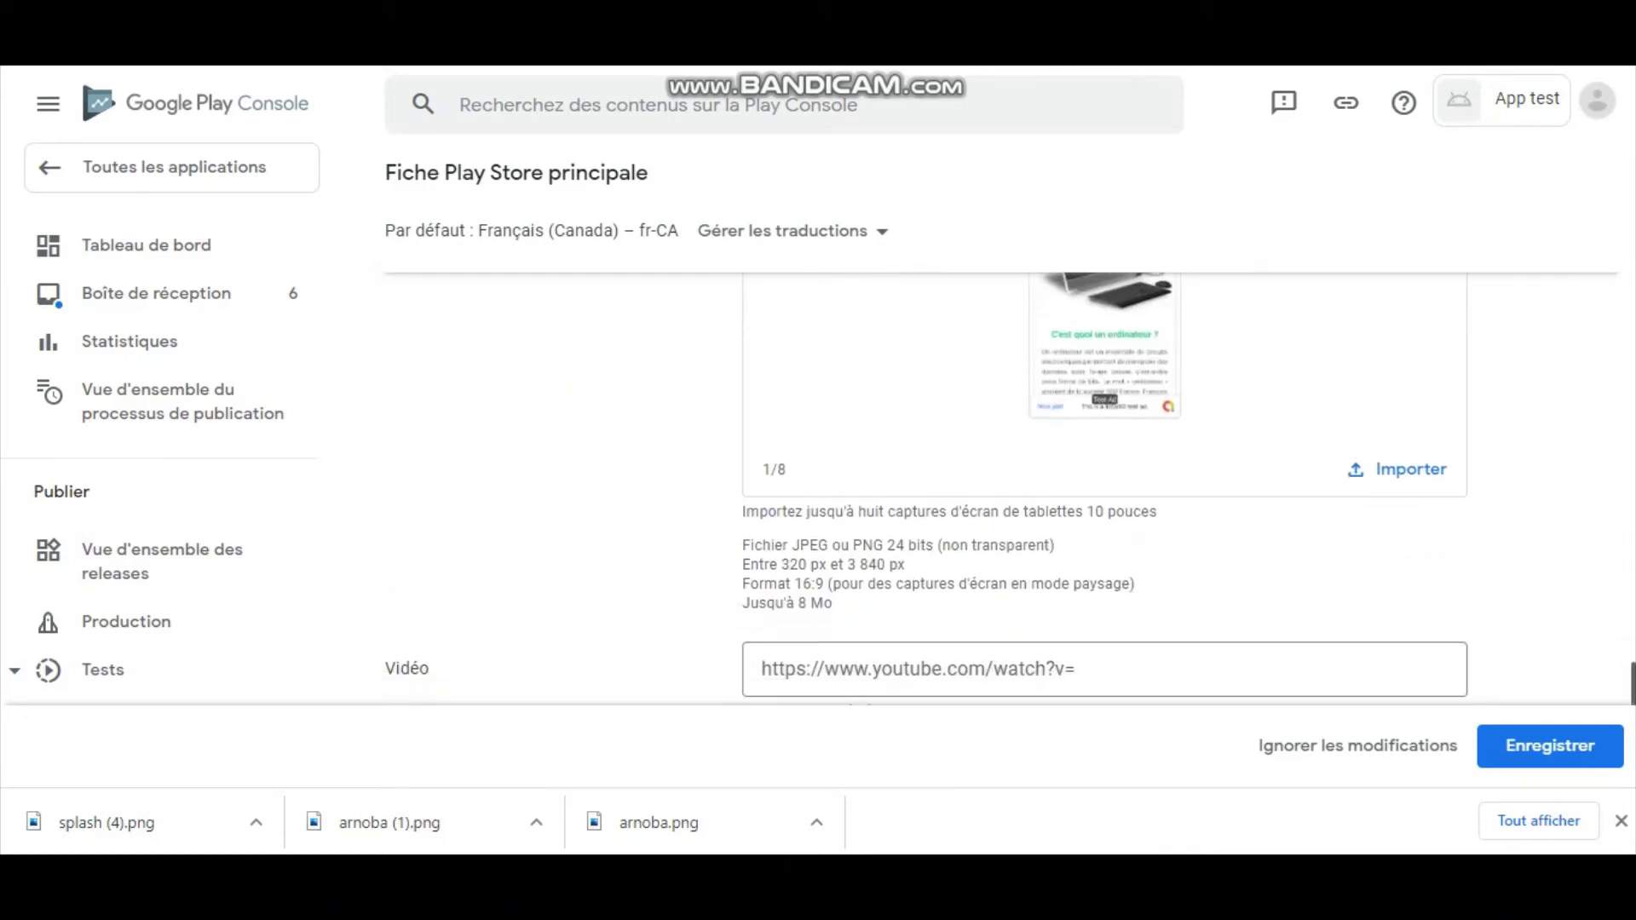
pyautogui.scroll(1, 1627, 673)
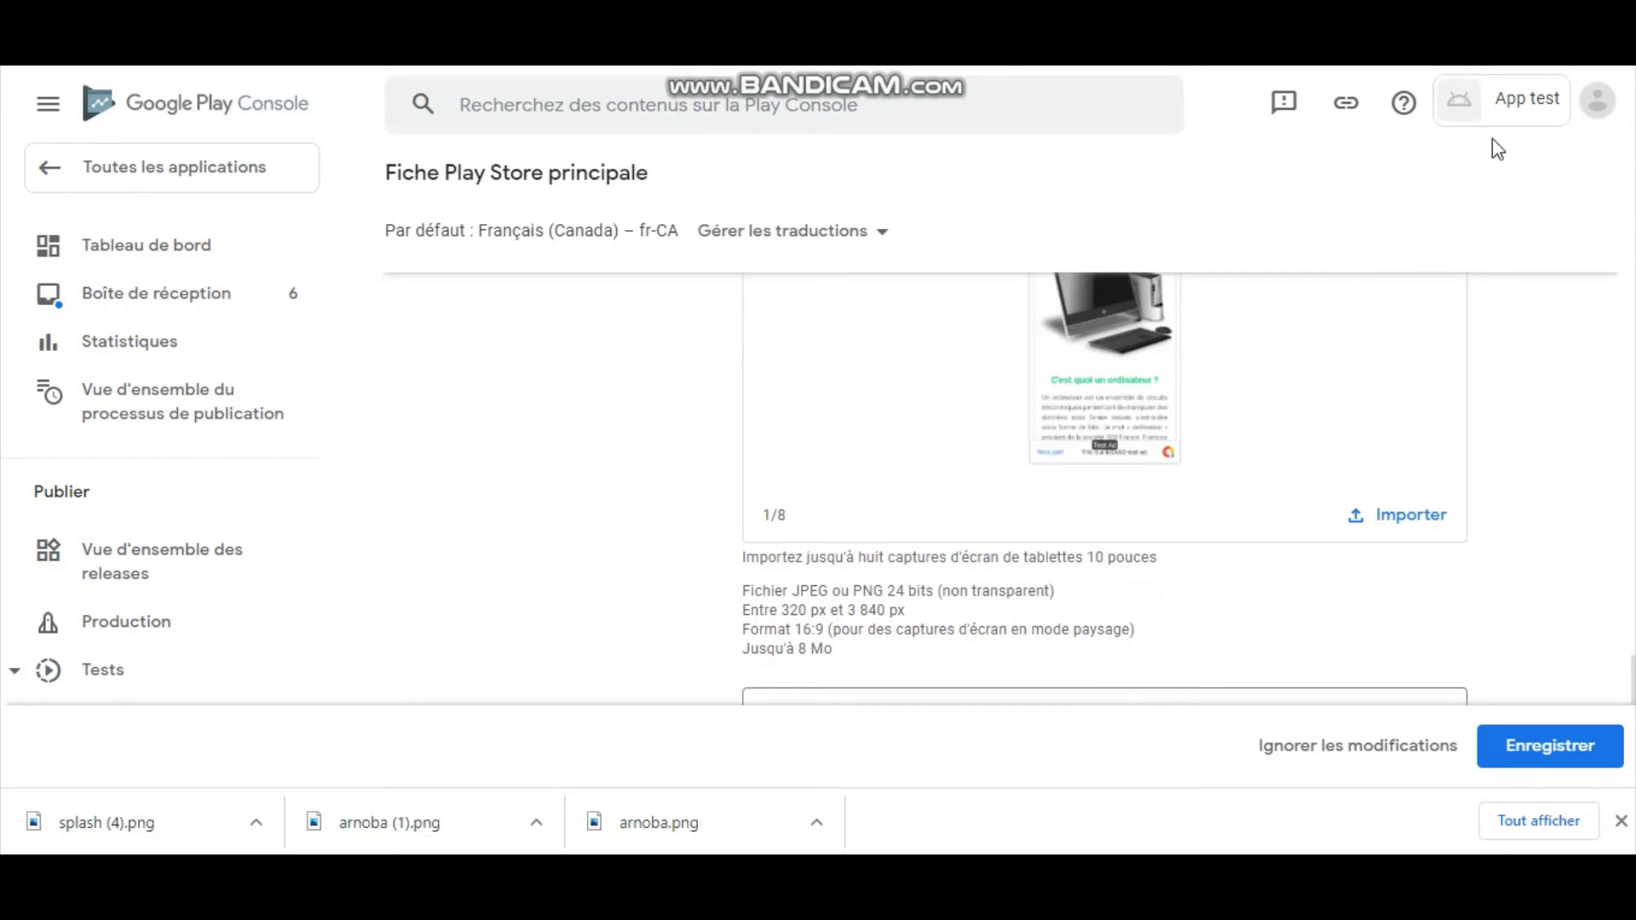
pyautogui.click(1592, 64)
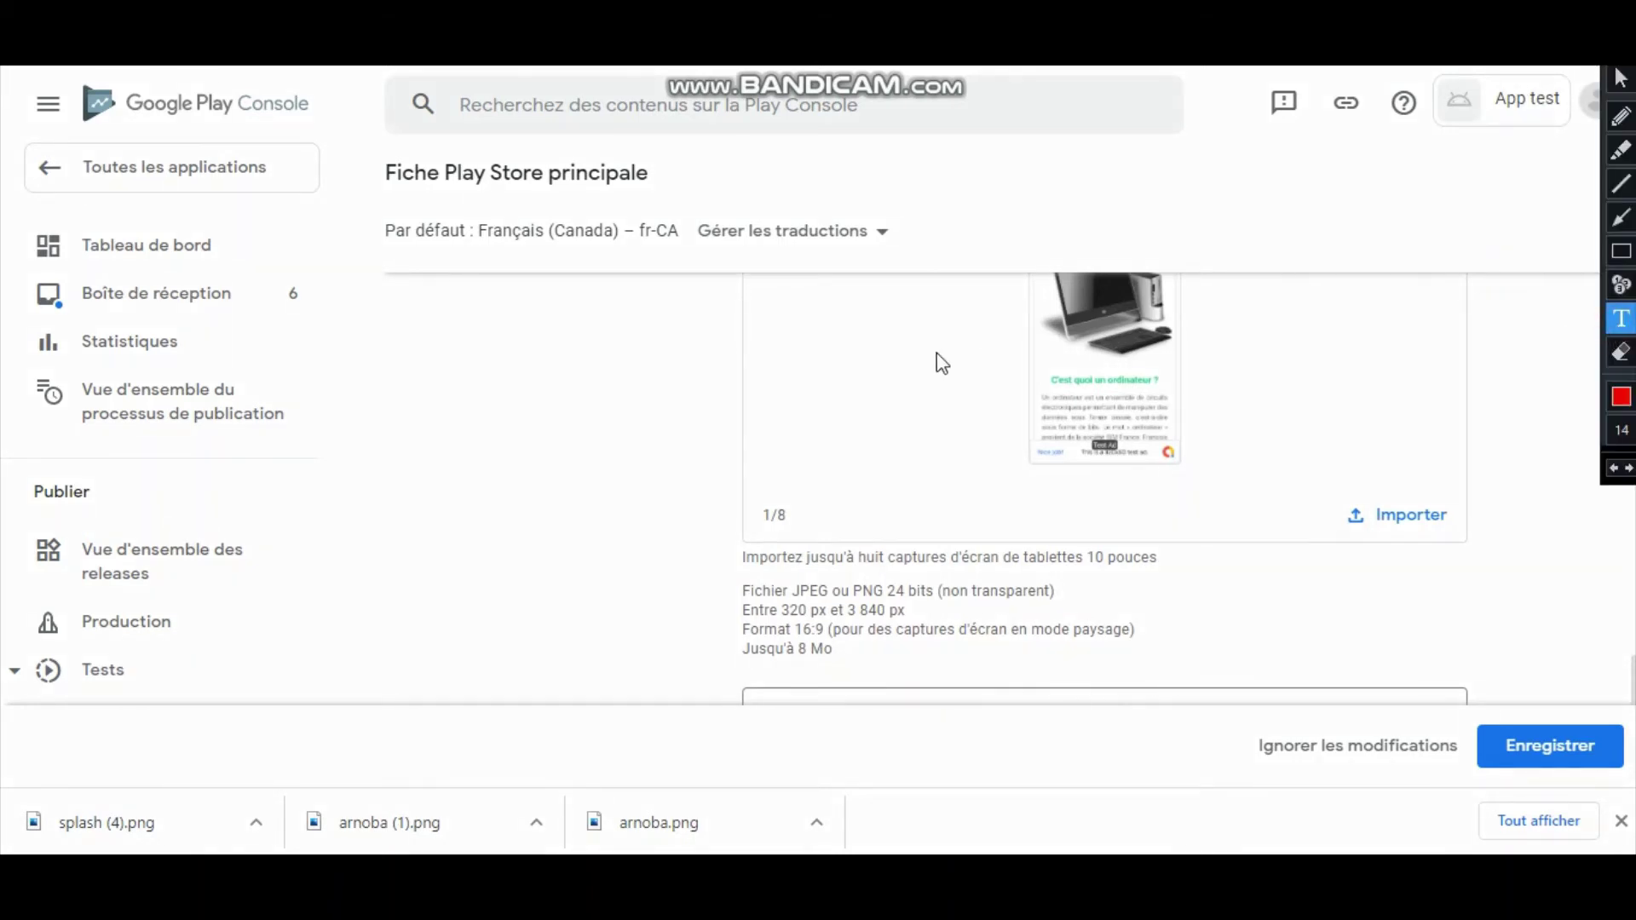
pyautogui.click(461, 439)
pyautogui.write('vous pouvez')
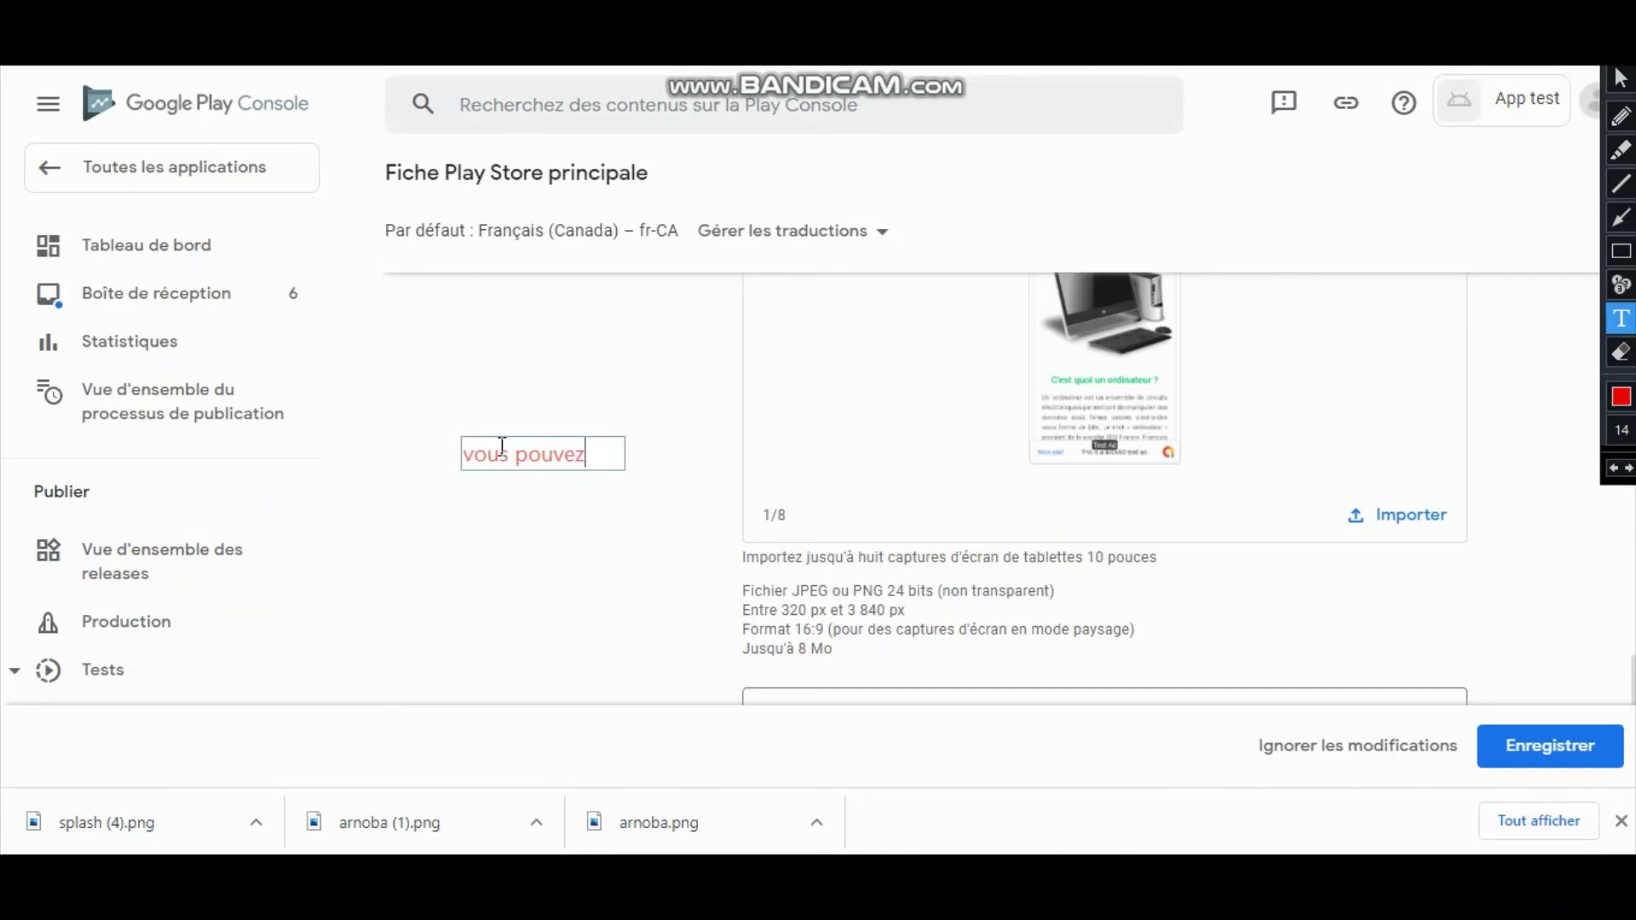
pyautogui.write(' importez ')
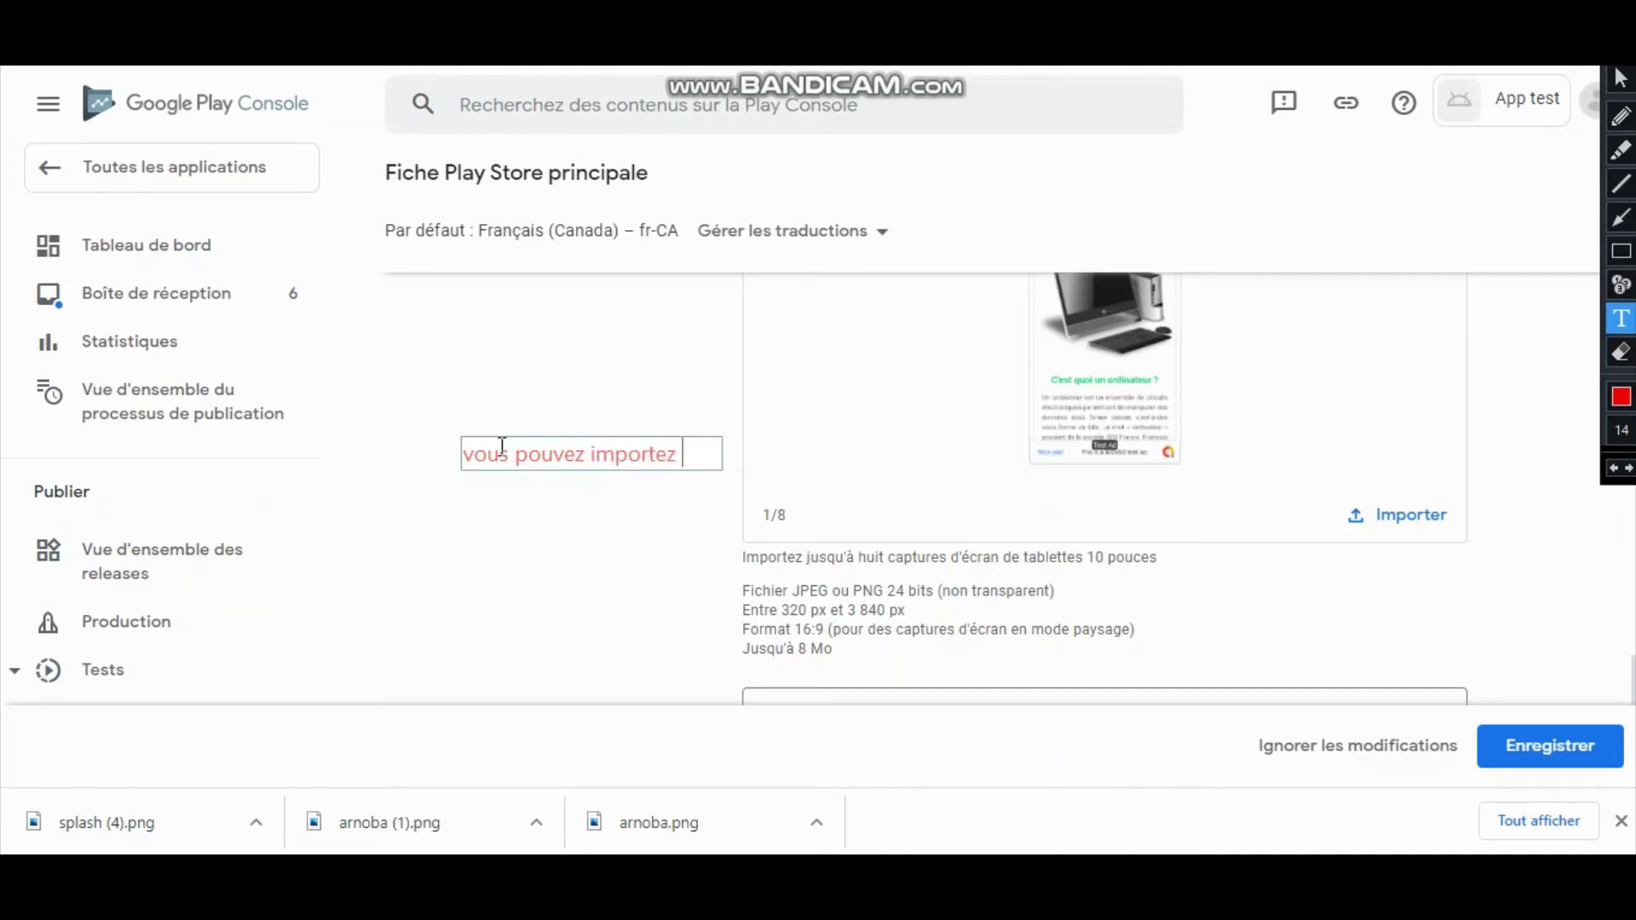
pyautogui.write("jusqu'à ")
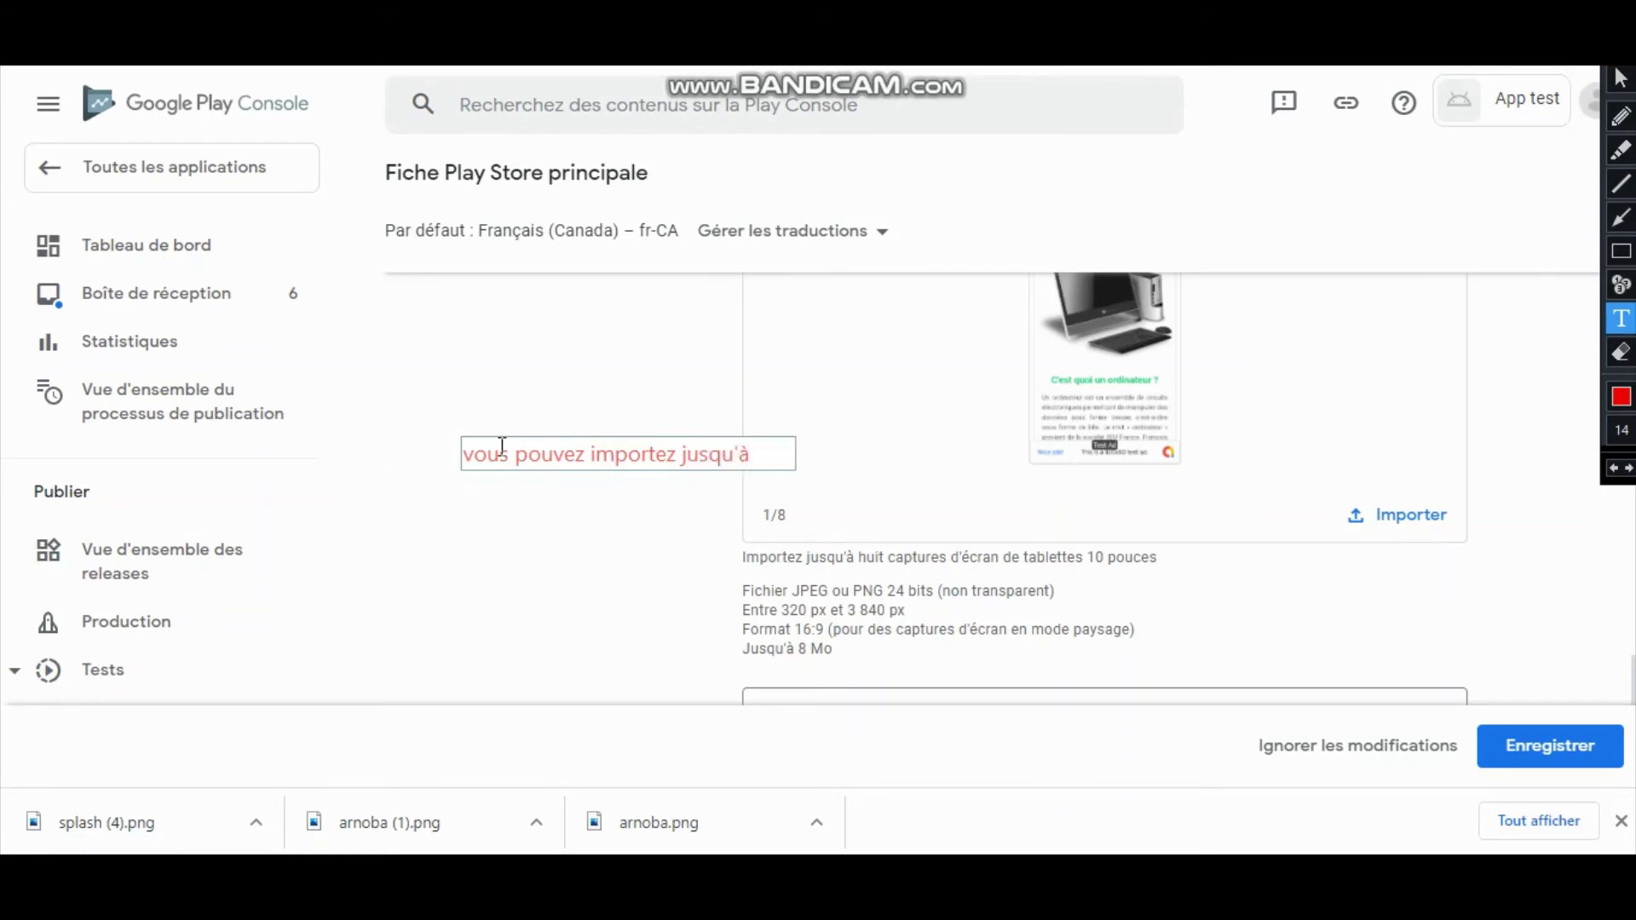
pyautogui.write('8 captures')
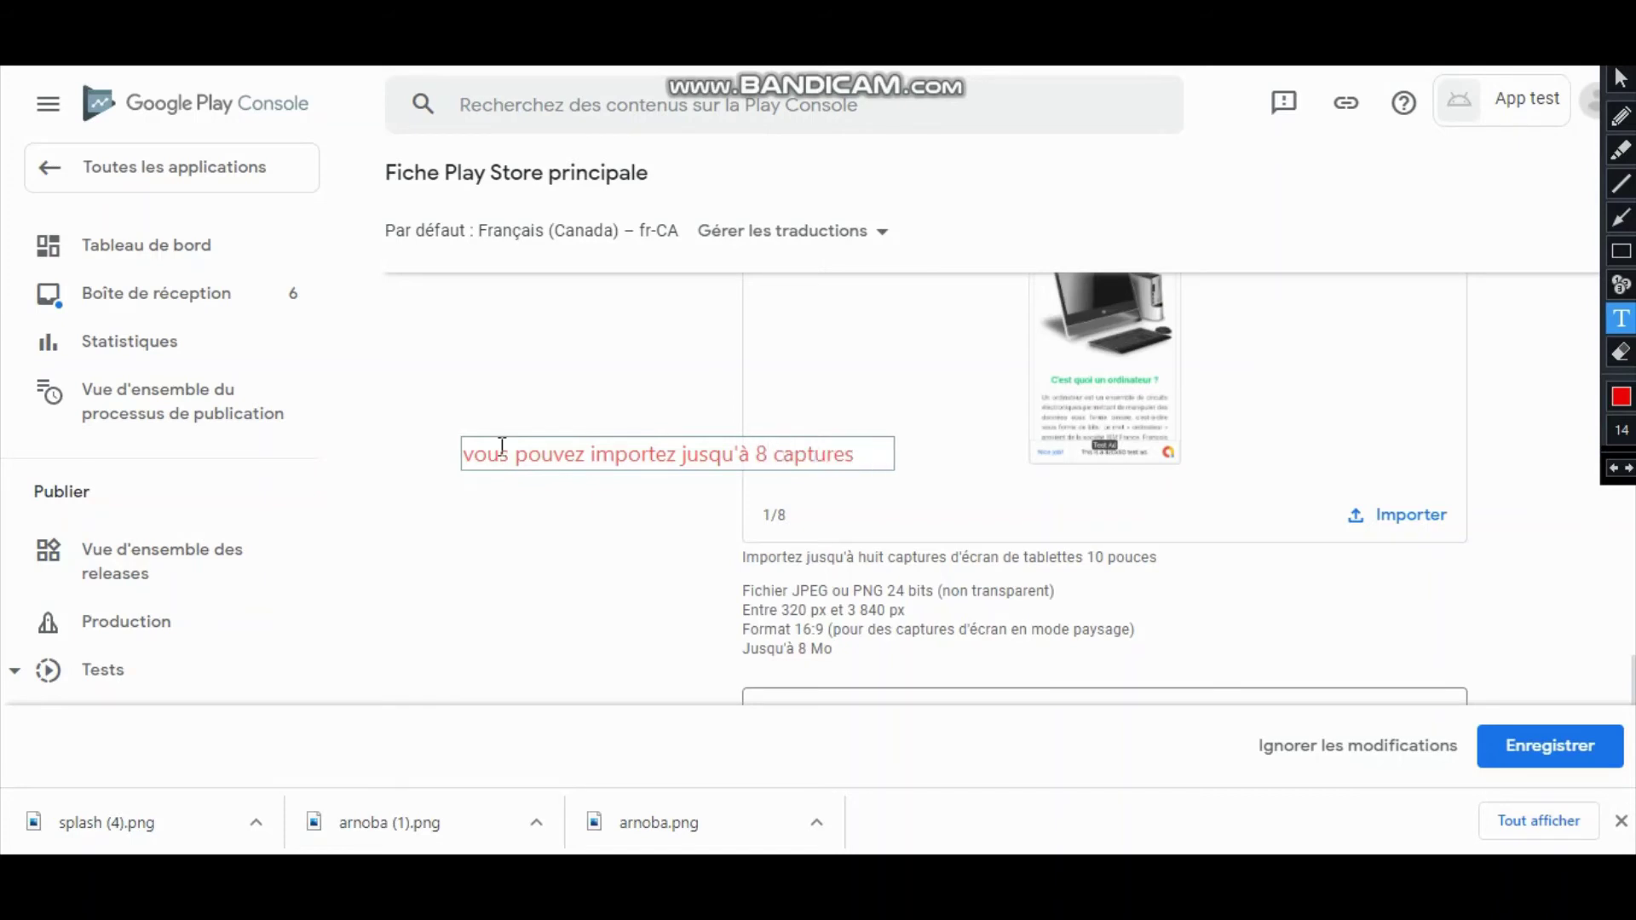
pyautogui.press('BackSpace')
pyautogui.press('BackSpace')
pyautogui.press('BackSpace')
pyautogui.press('BackSpace')
pyautogui.press('BackSpace')
pyautogui.press('BackSpace')
pyautogui.press('BackSpace')
pyautogui.press('BackSpace')
pyautogui.press('BackSpace')
pyautogui.press('BackSpace')
pyautogui.press('BackSpace')
pyautogui.press('BackSpace')
pyautogui.press('BackSpace')
pyautogui.press('BackSpace')
pyautogui.press('BackSpace')
pyautogui.press('BackSpace')
pyautogui.press('BackSpace')
pyautogui.press('BackSpace')
pyautogui.press('BackSpace')
pyautogui.press('BackSpace')
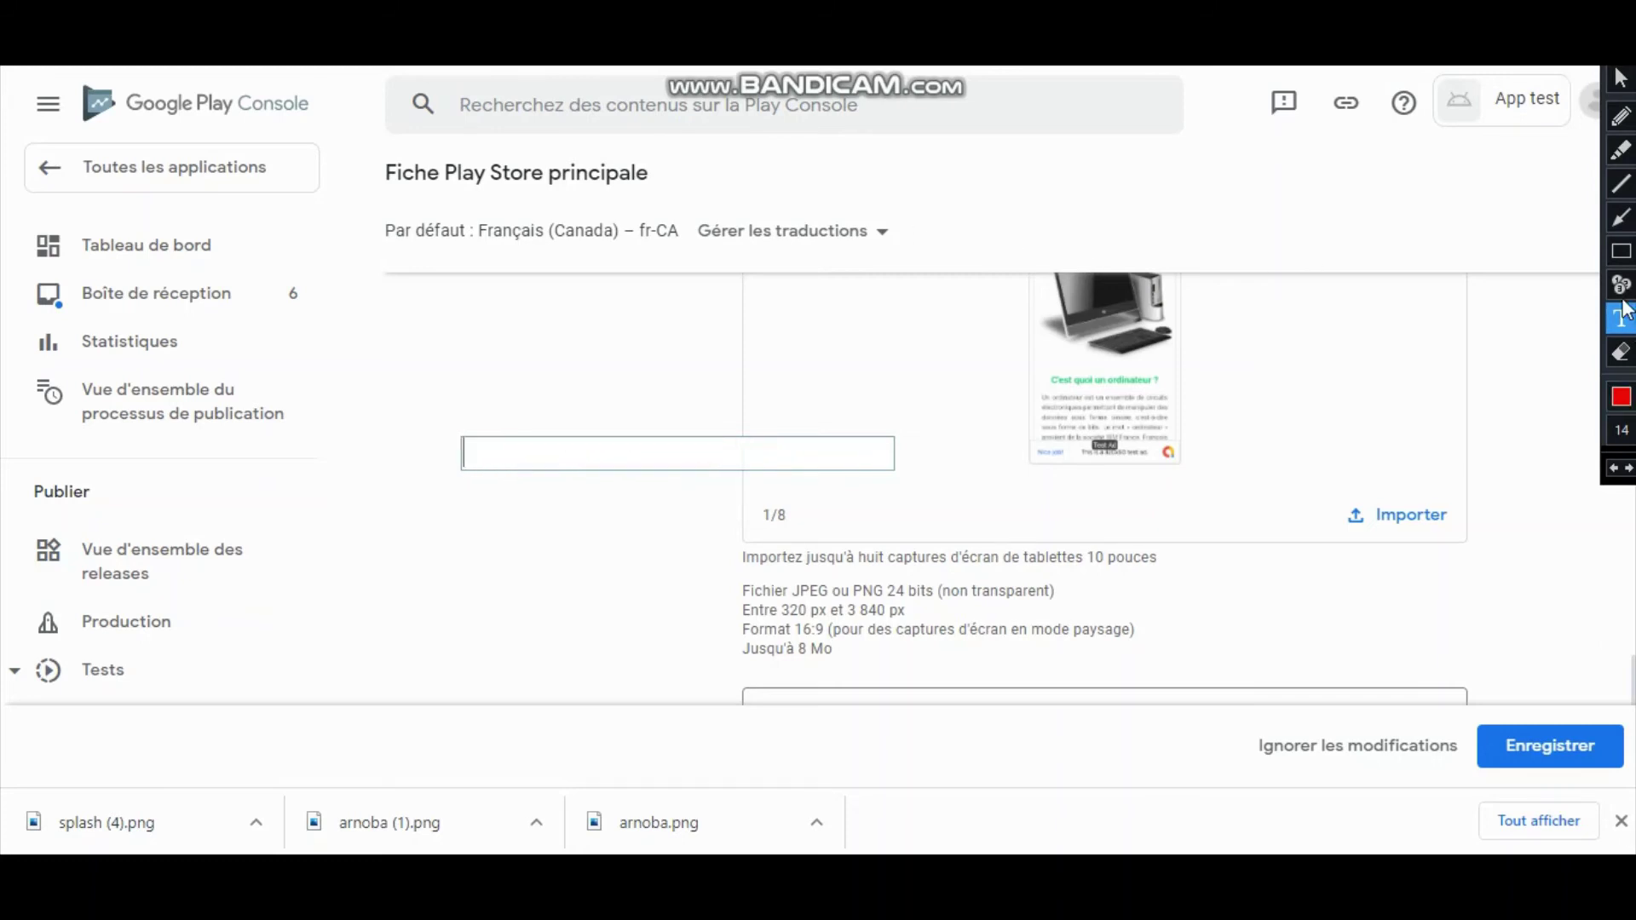
pyautogui.press('Escape')
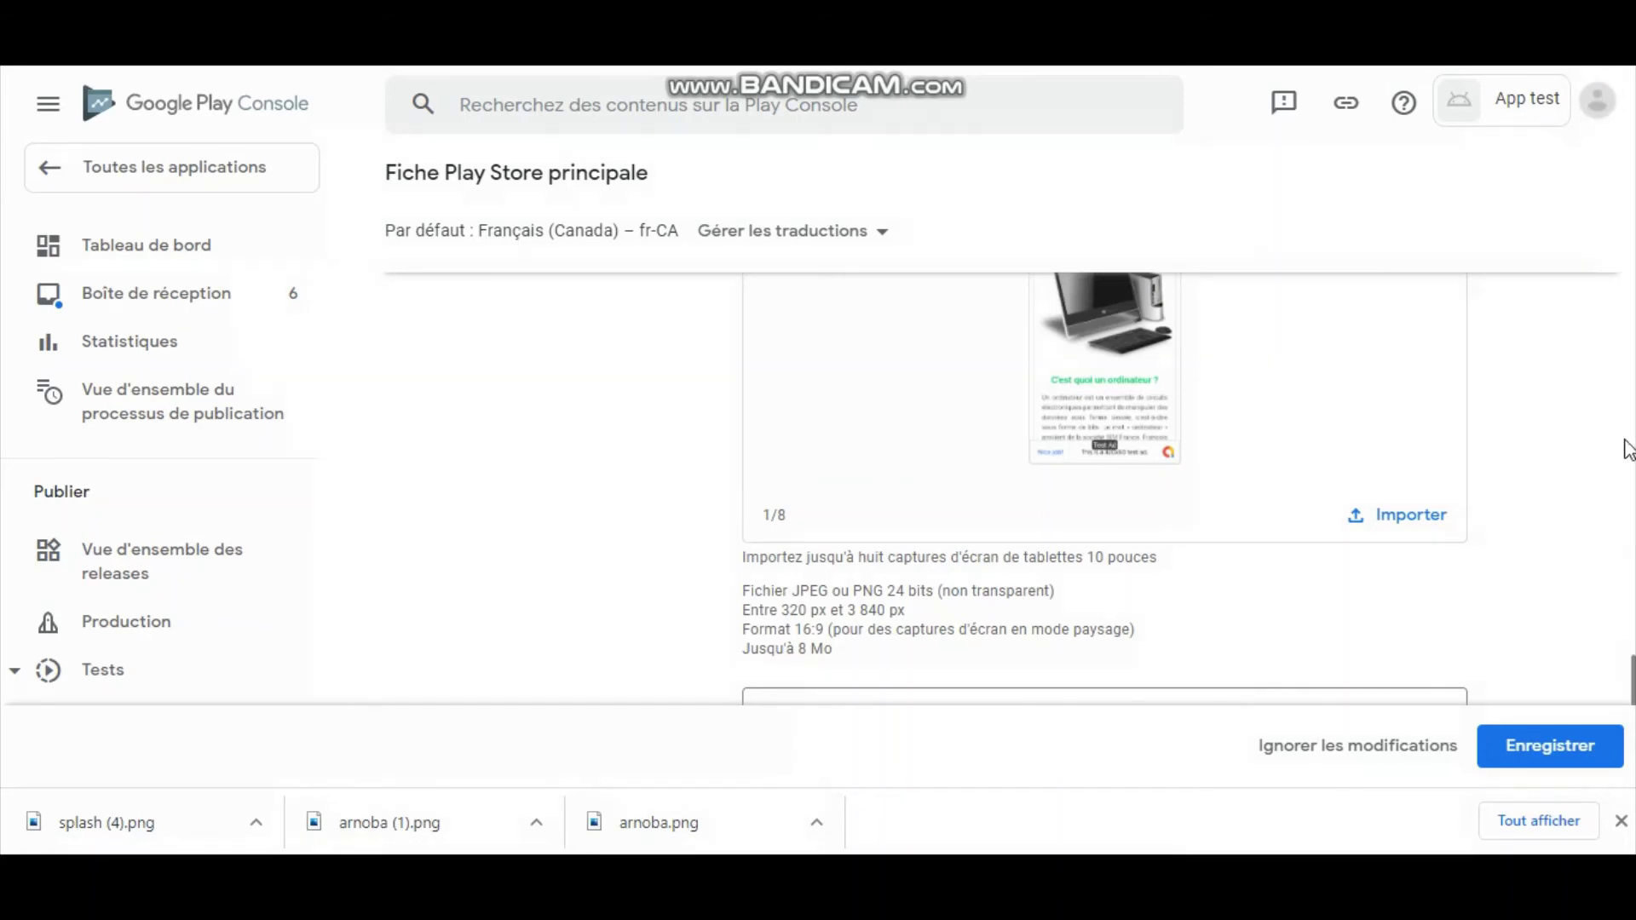
# - Save the main store listing without adding a video and return to the application's Tableau de bord
pyautogui.scroll(-2, 1208, 555)
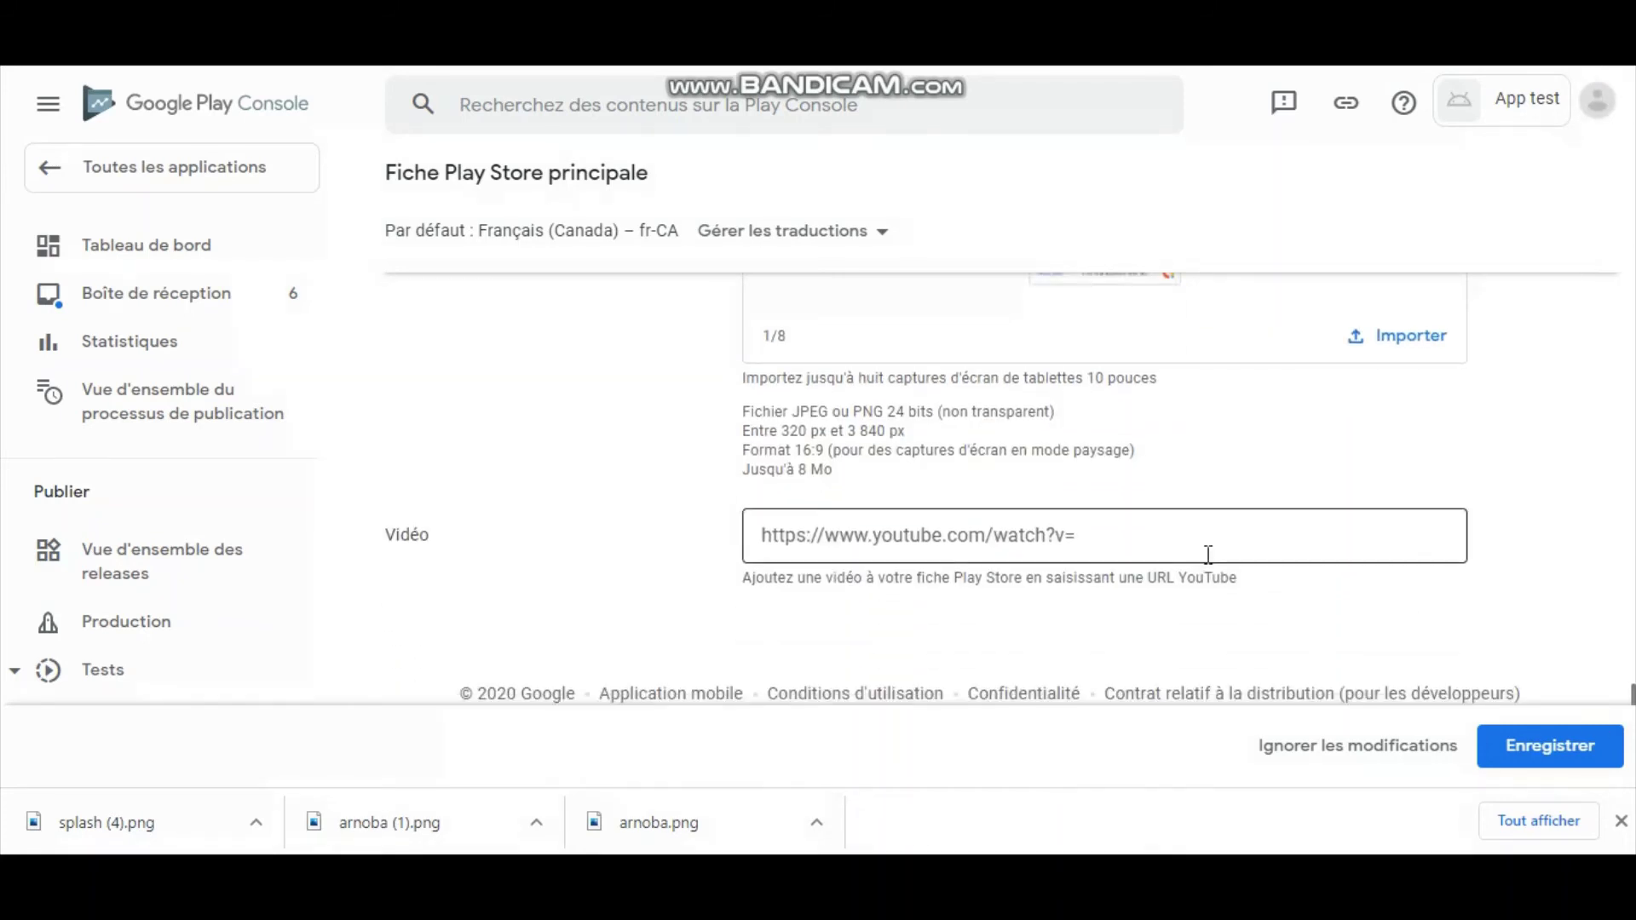
pyautogui.click(1542, 754)
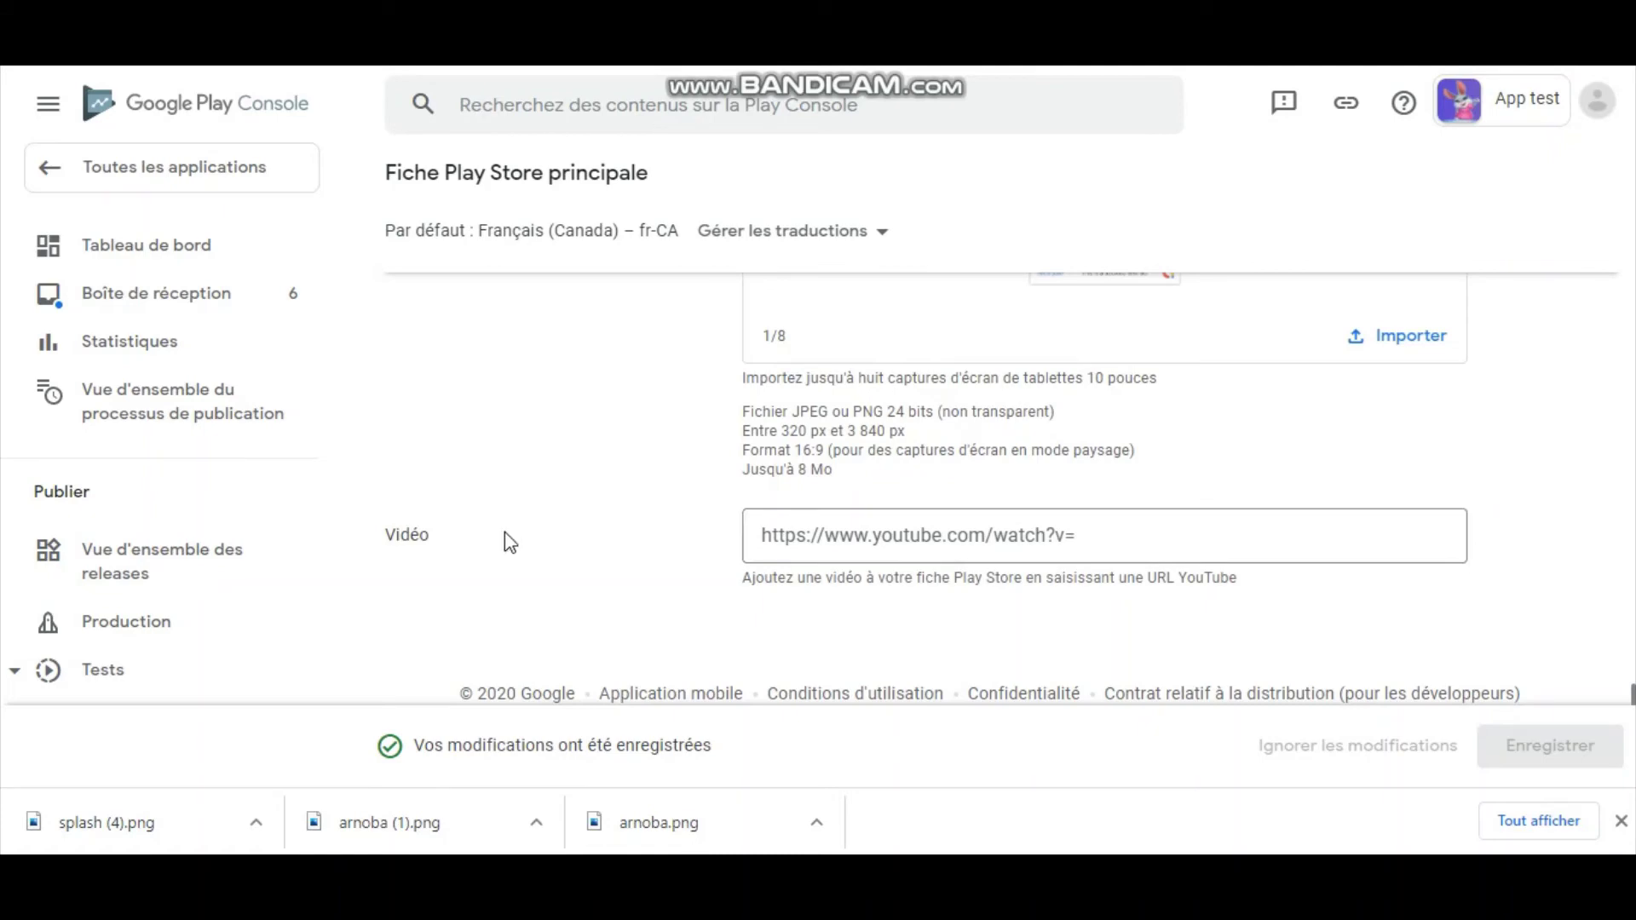
pyautogui.click(117, 260)
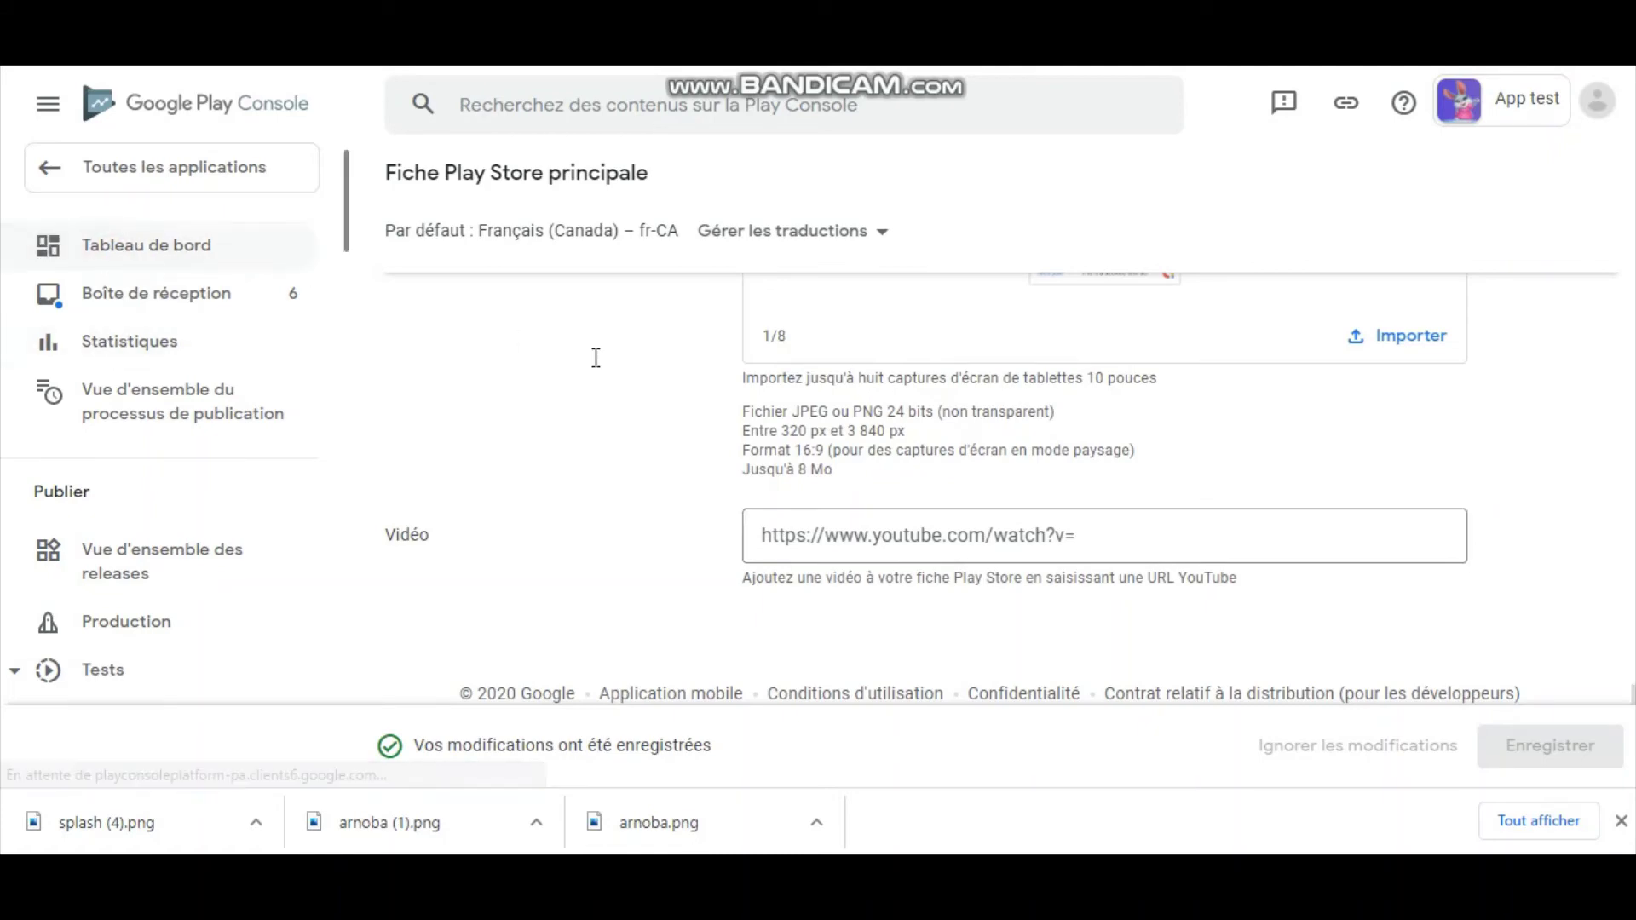
# - Show the tasks for publishing the application on Google Play and open the country and region selection
pyautogui.scroll(-8, 1006, 477)
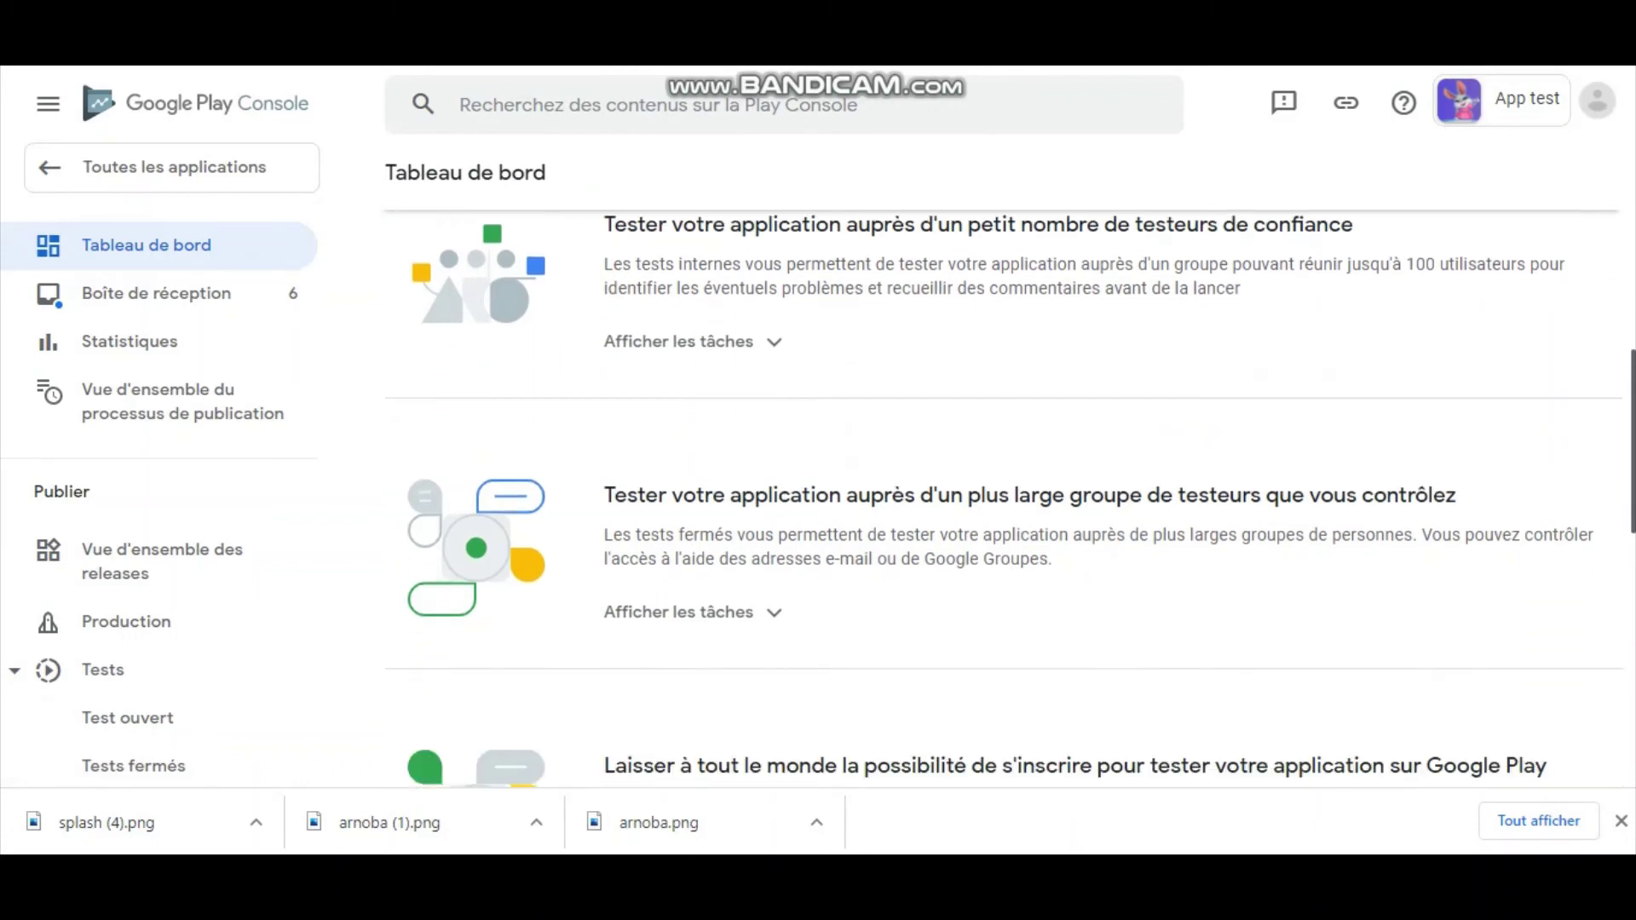
pyautogui.scroll(-1, 1244, 398)
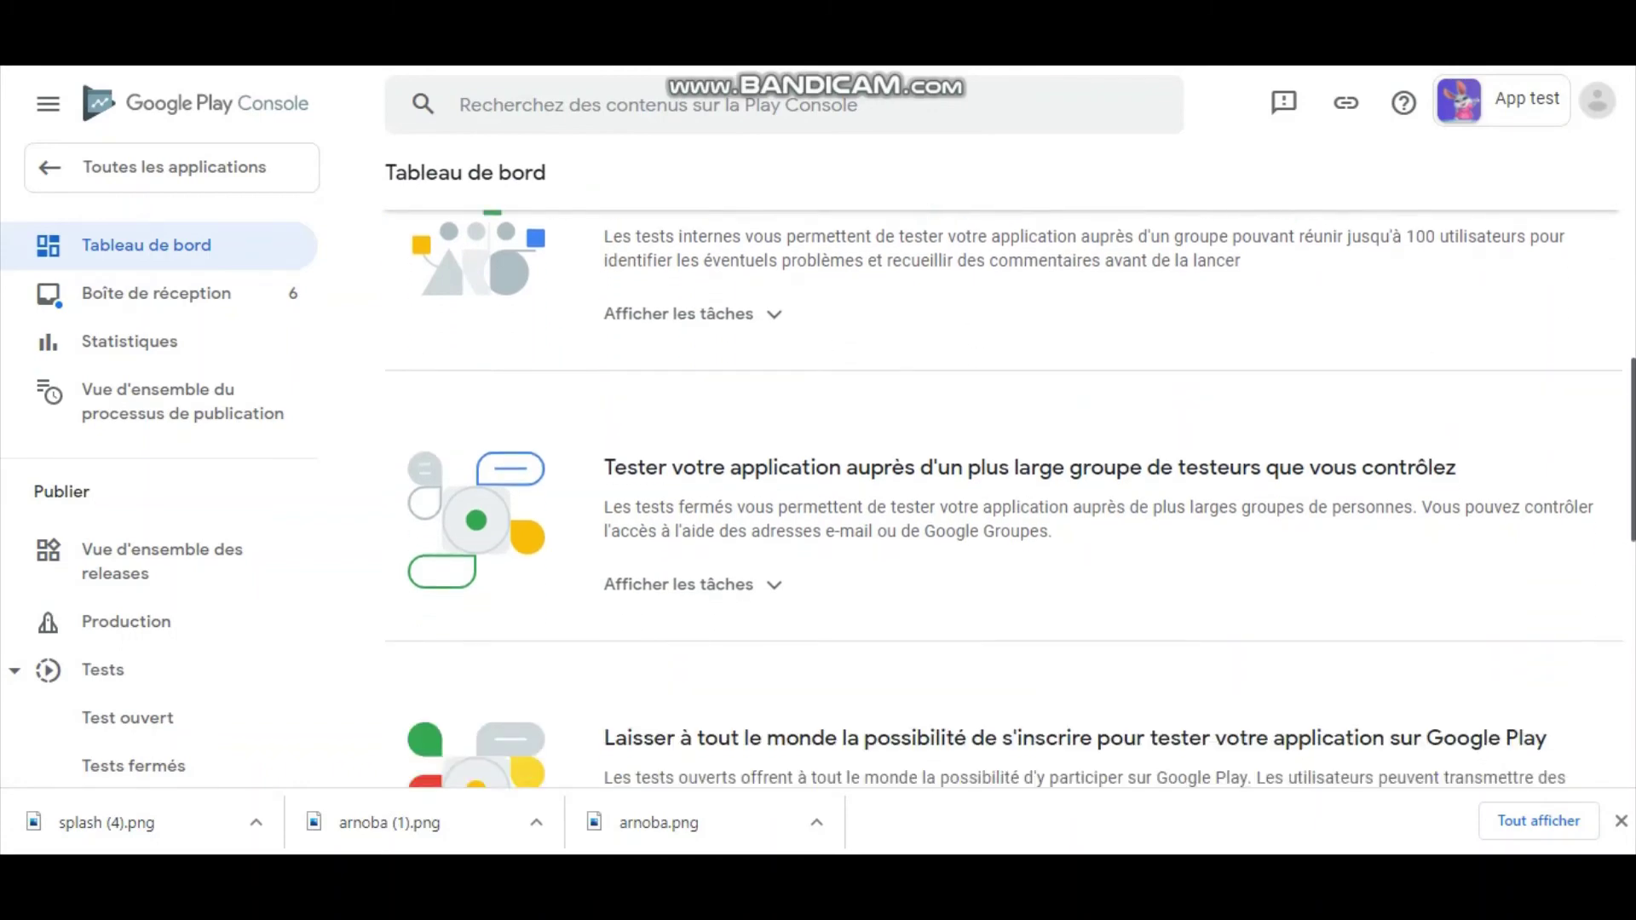
pyautogui.scroll(-4, 1010, 500)
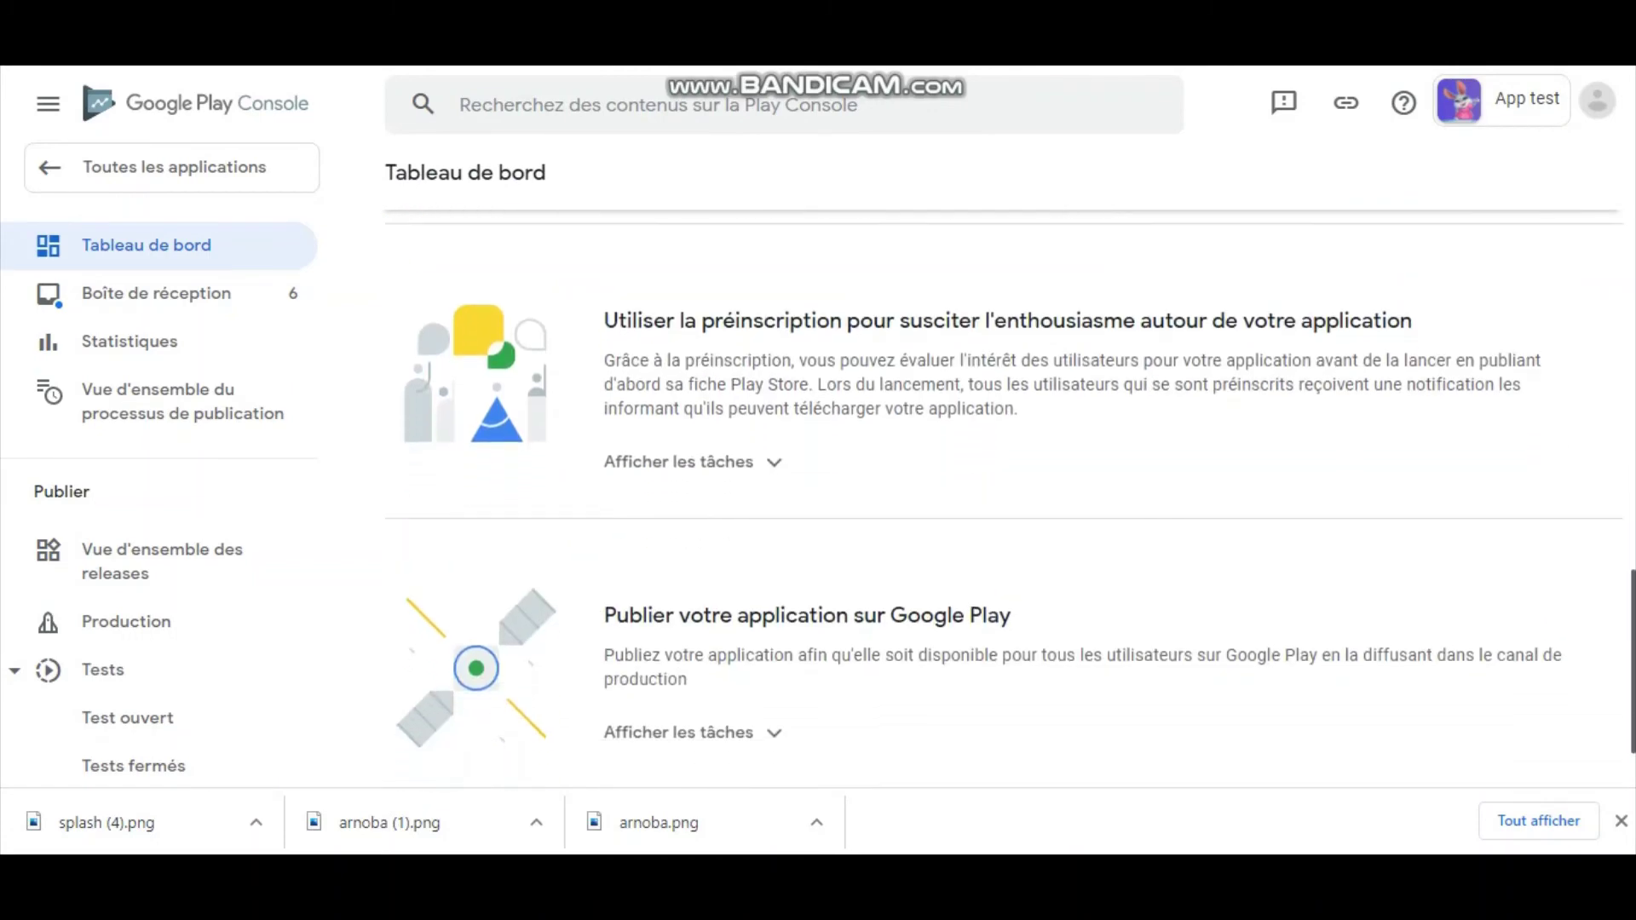
pyautogui.scroll(-1, 1010, 500)
pyautogui.click(755, 656)
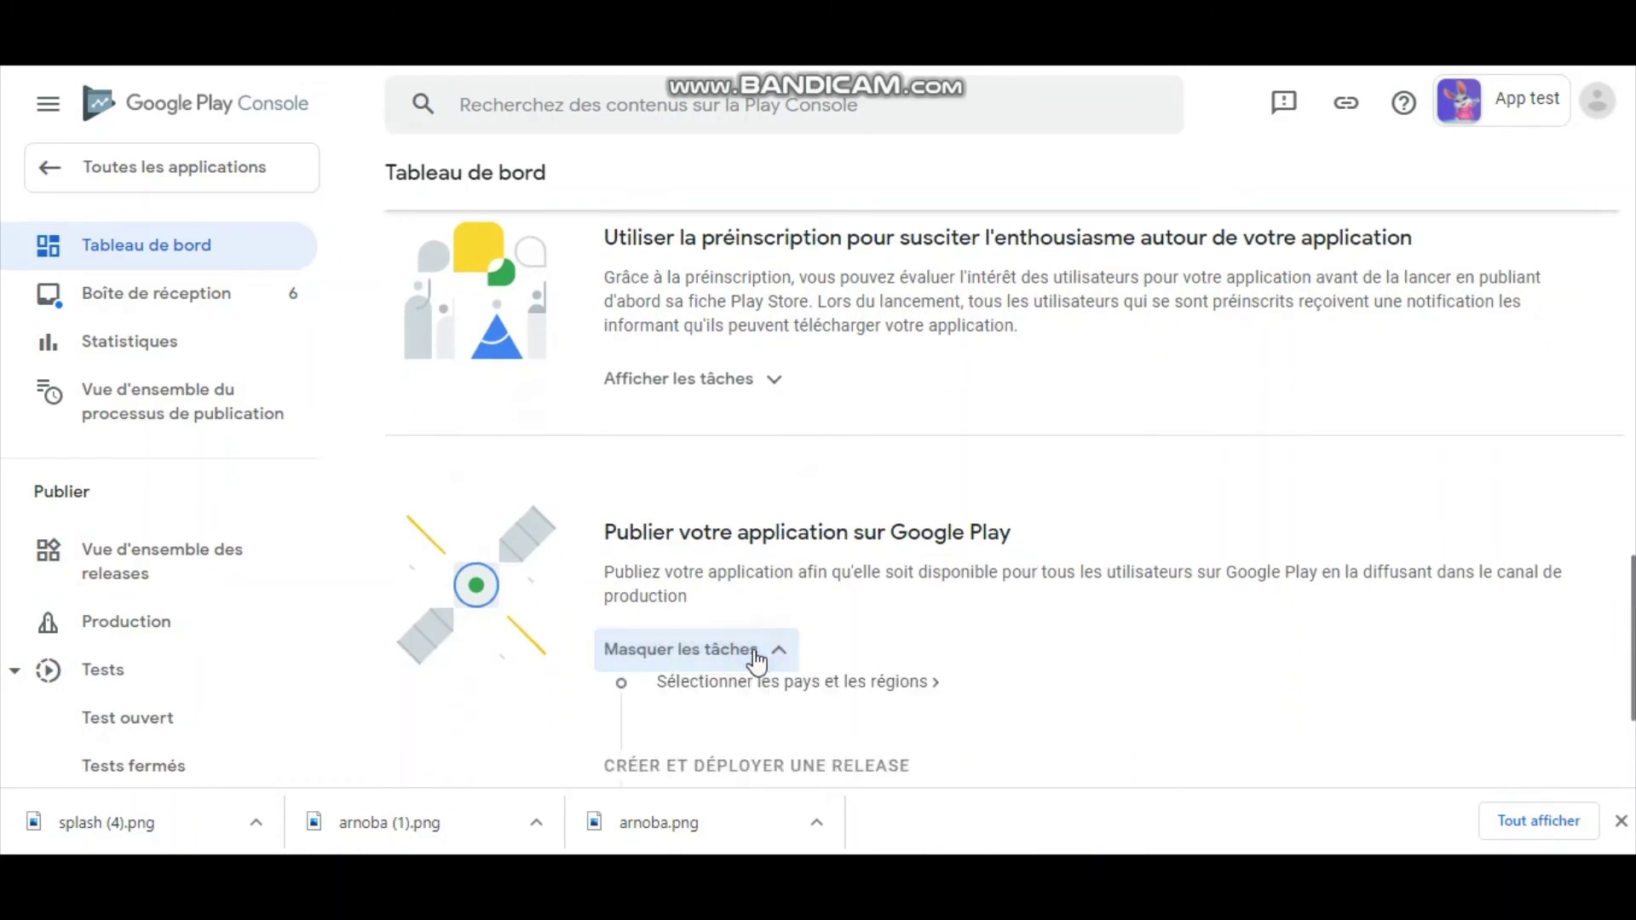
pyautogui.scroll(-2, 968, 518)
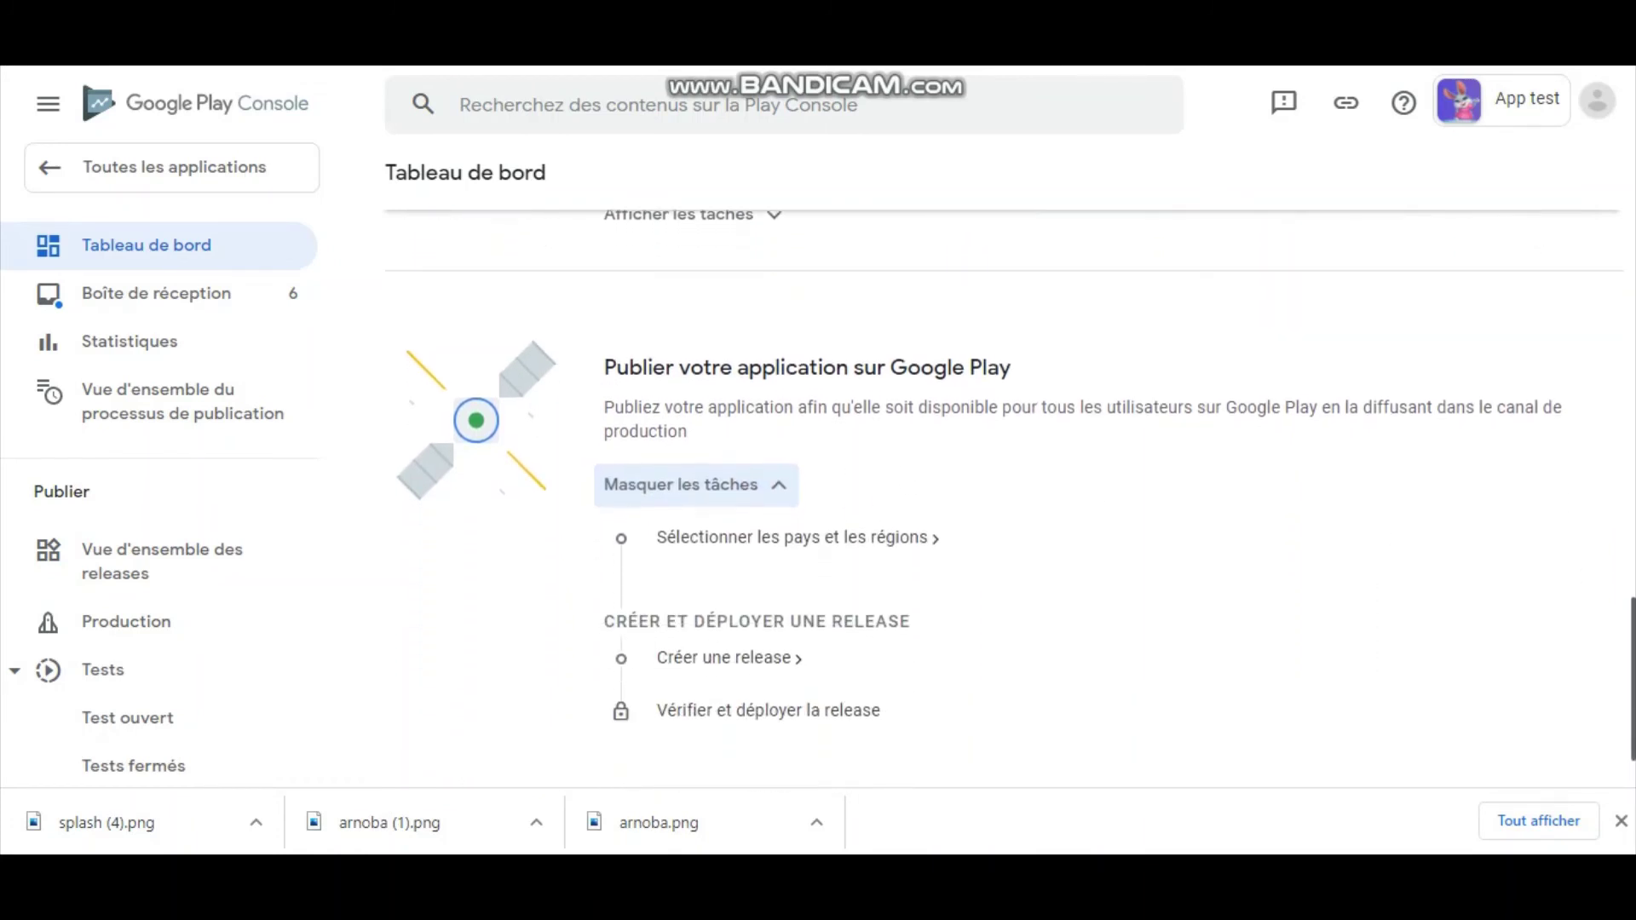
pyautogui.click(821, 545)
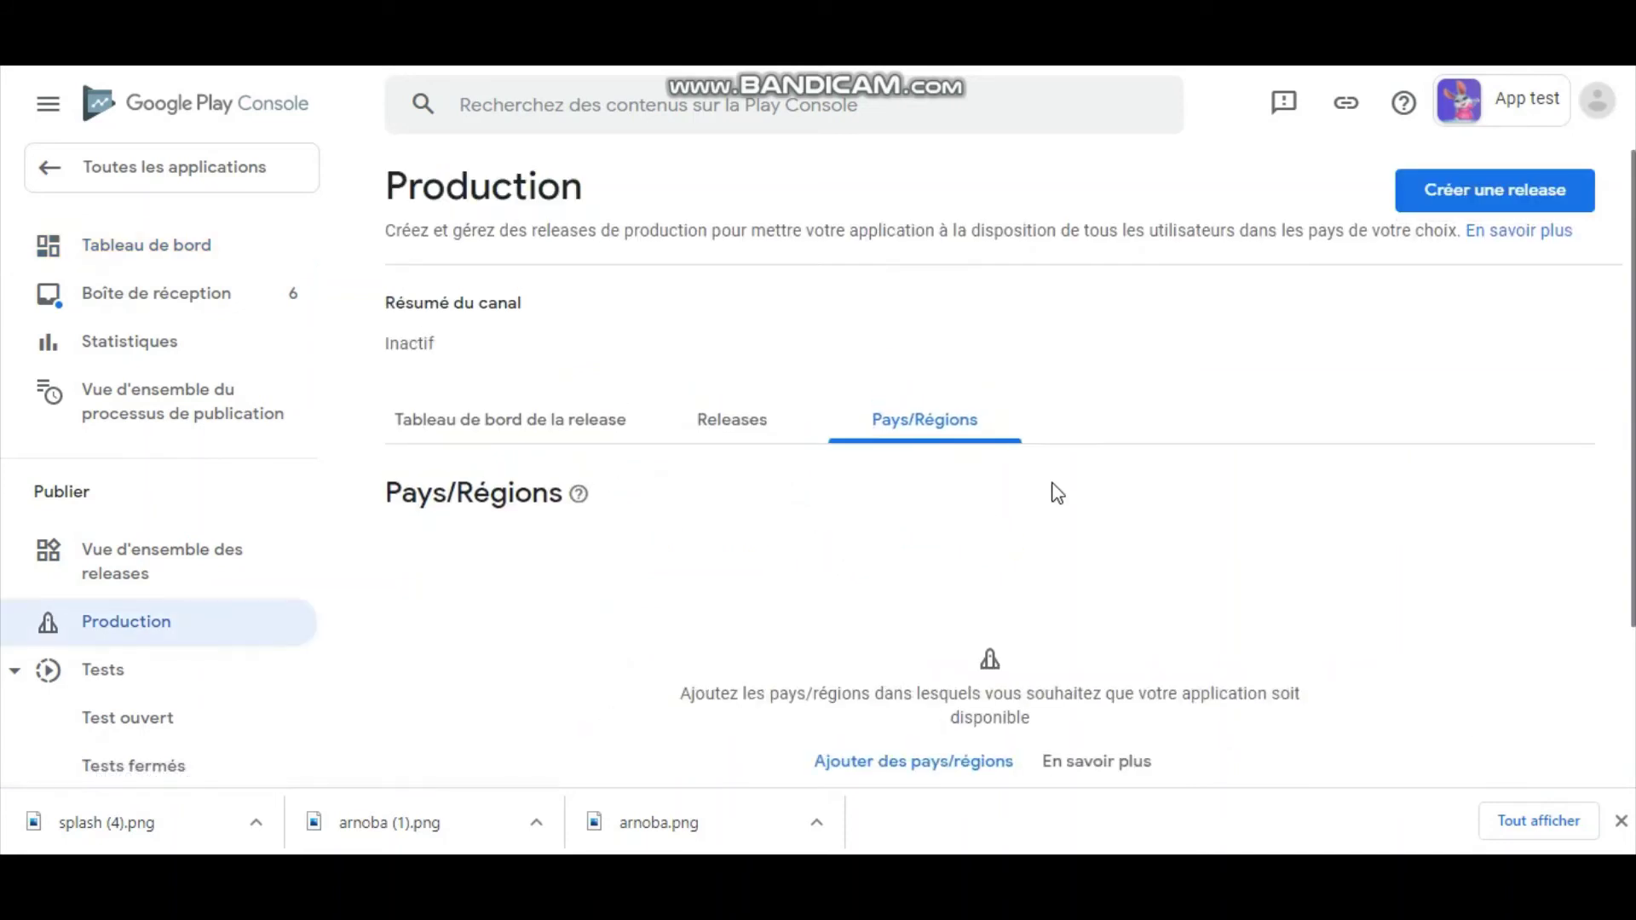
# - Add all listed countries and regions to the Production channel and confirm the addition
pyautogui.scroll(-1, 1363, 469)
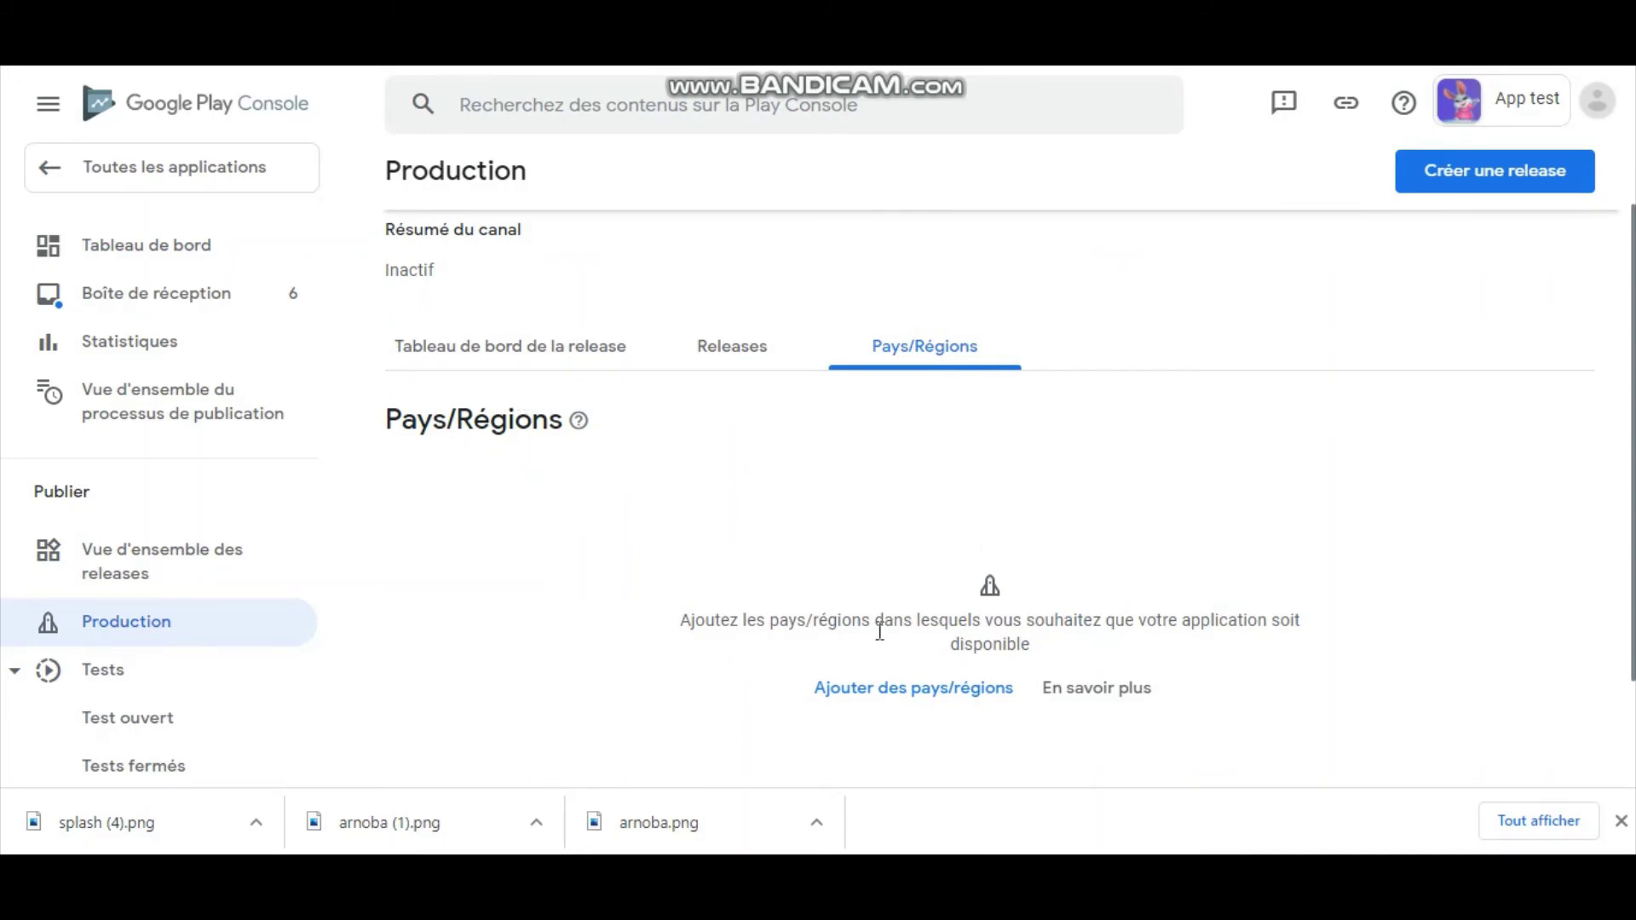
pyautogui.click(907, 692)
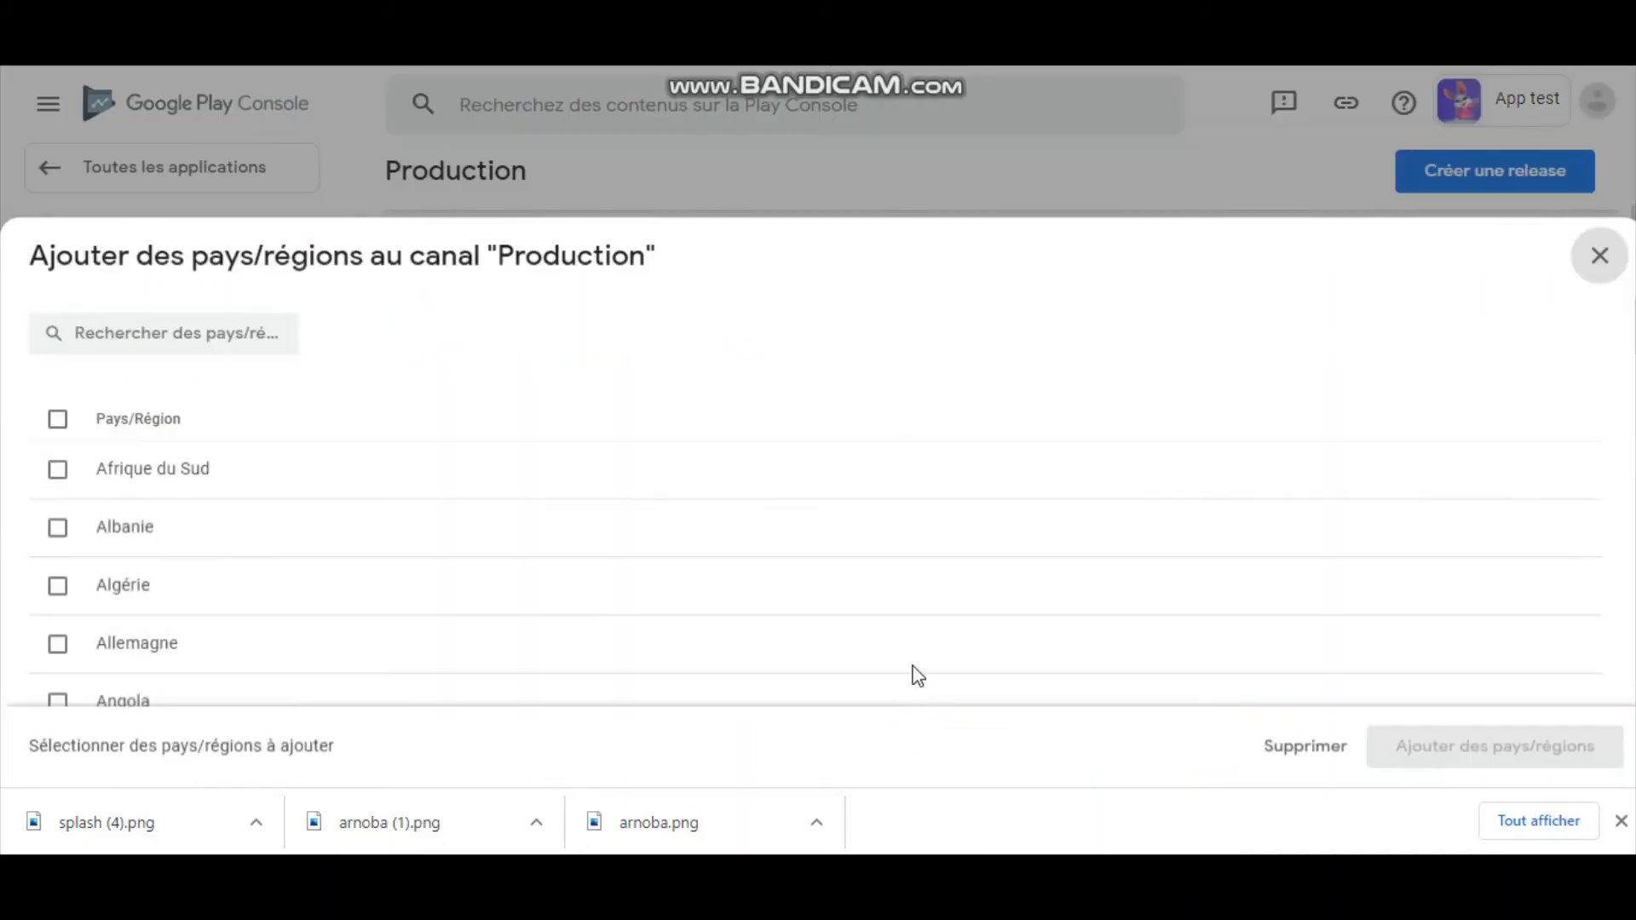
pyautogui.click(56, 419)
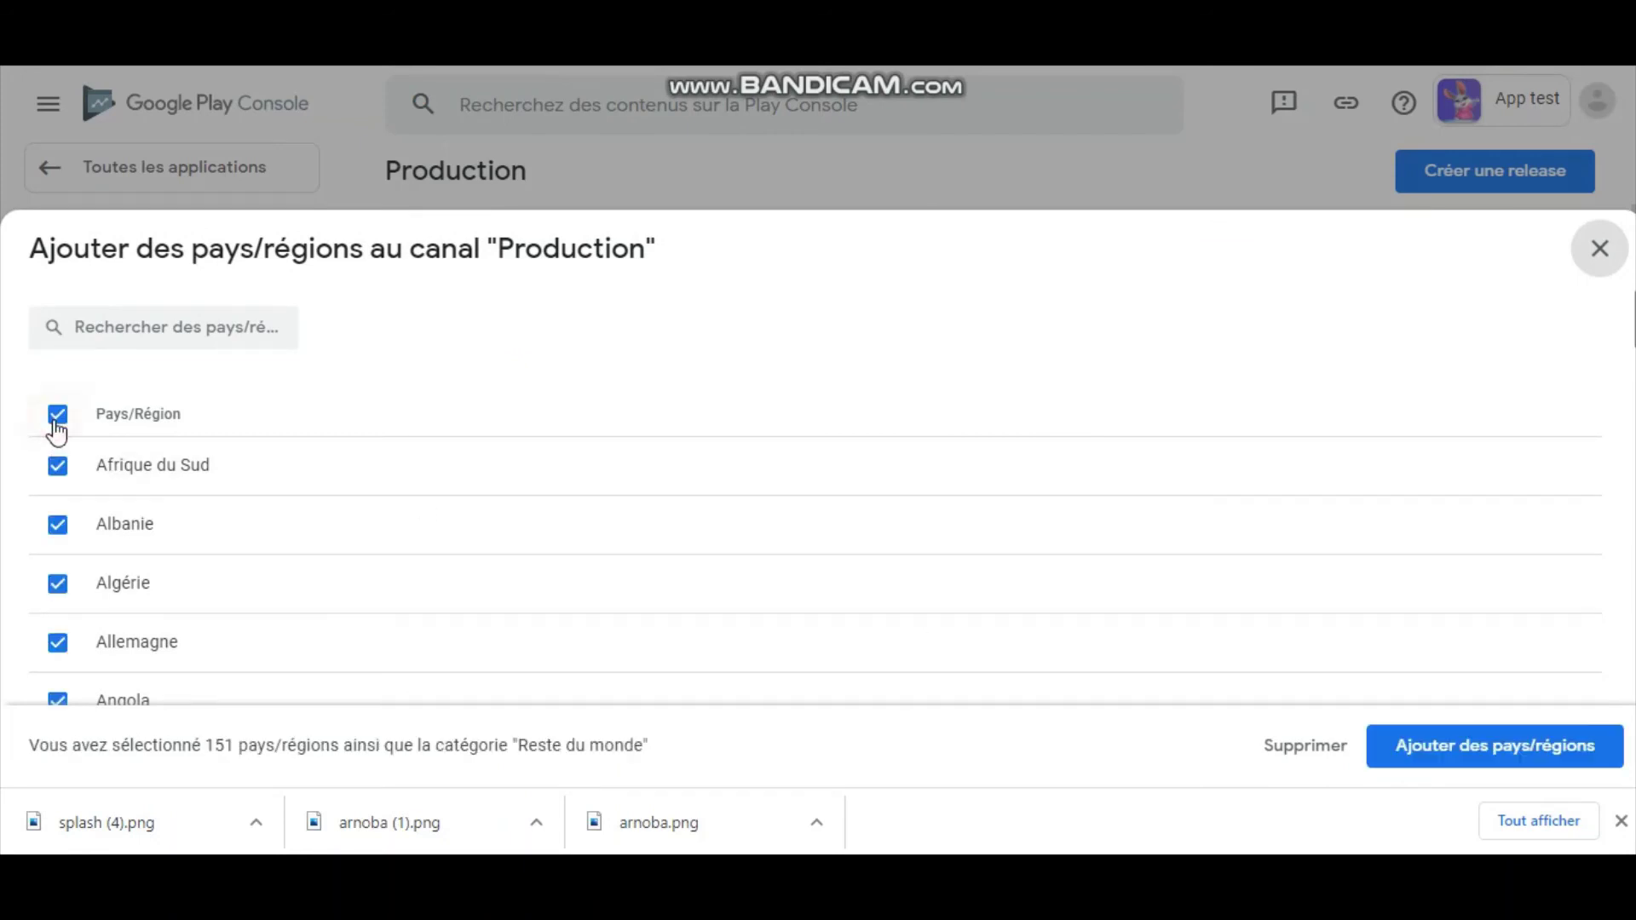
pyautogui.click(1460, 749)
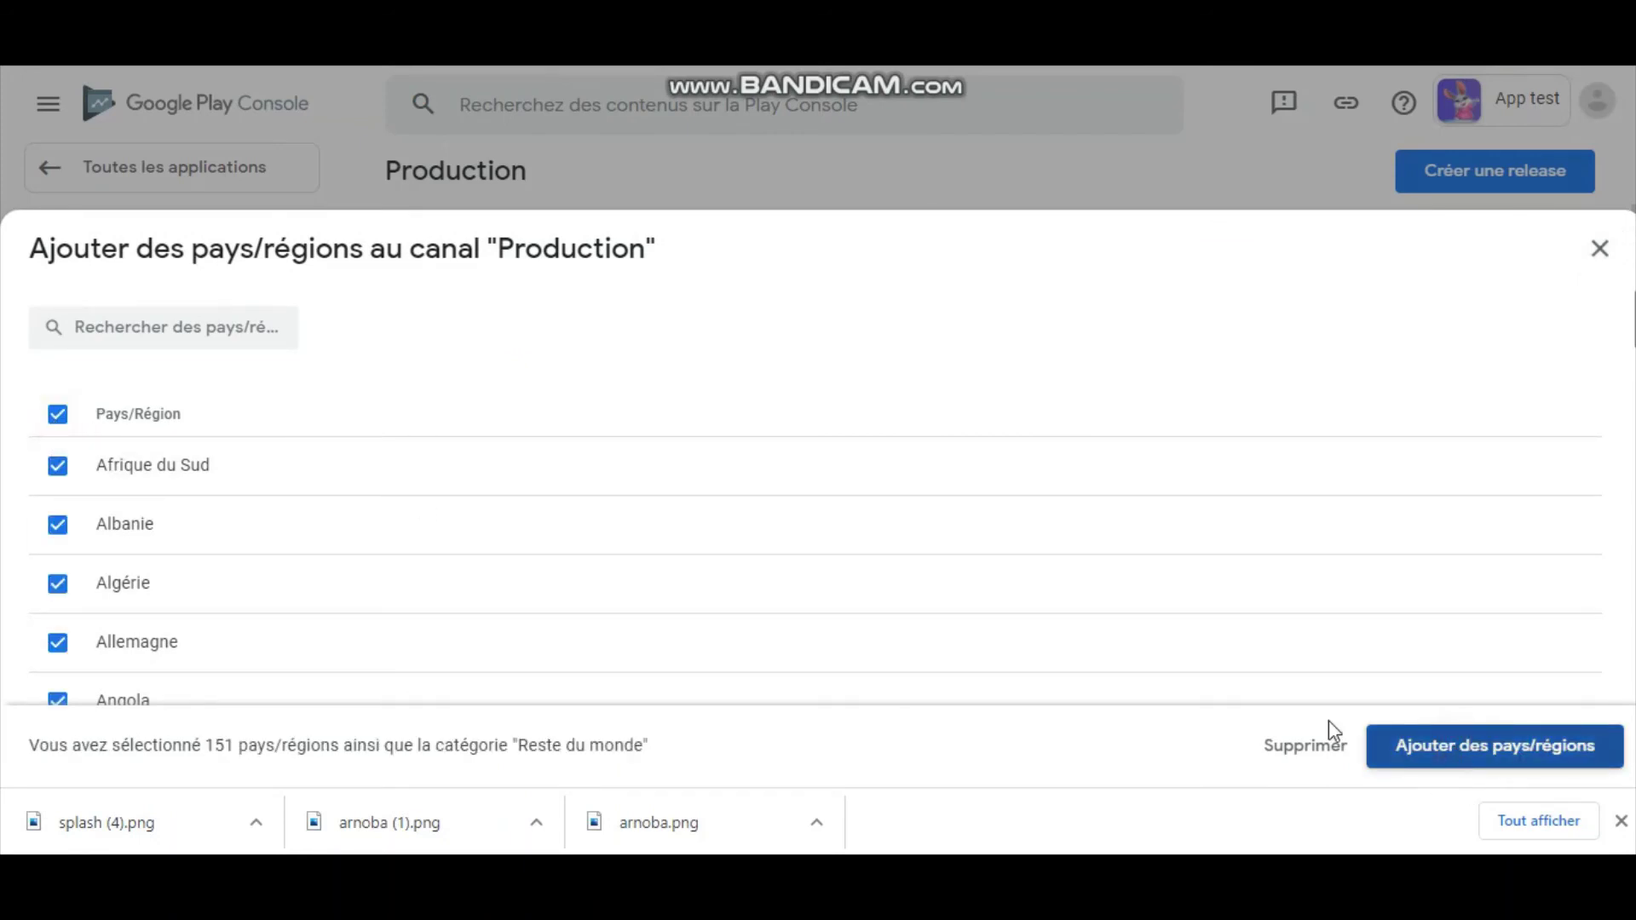
pyautogui.click(1005, 494)
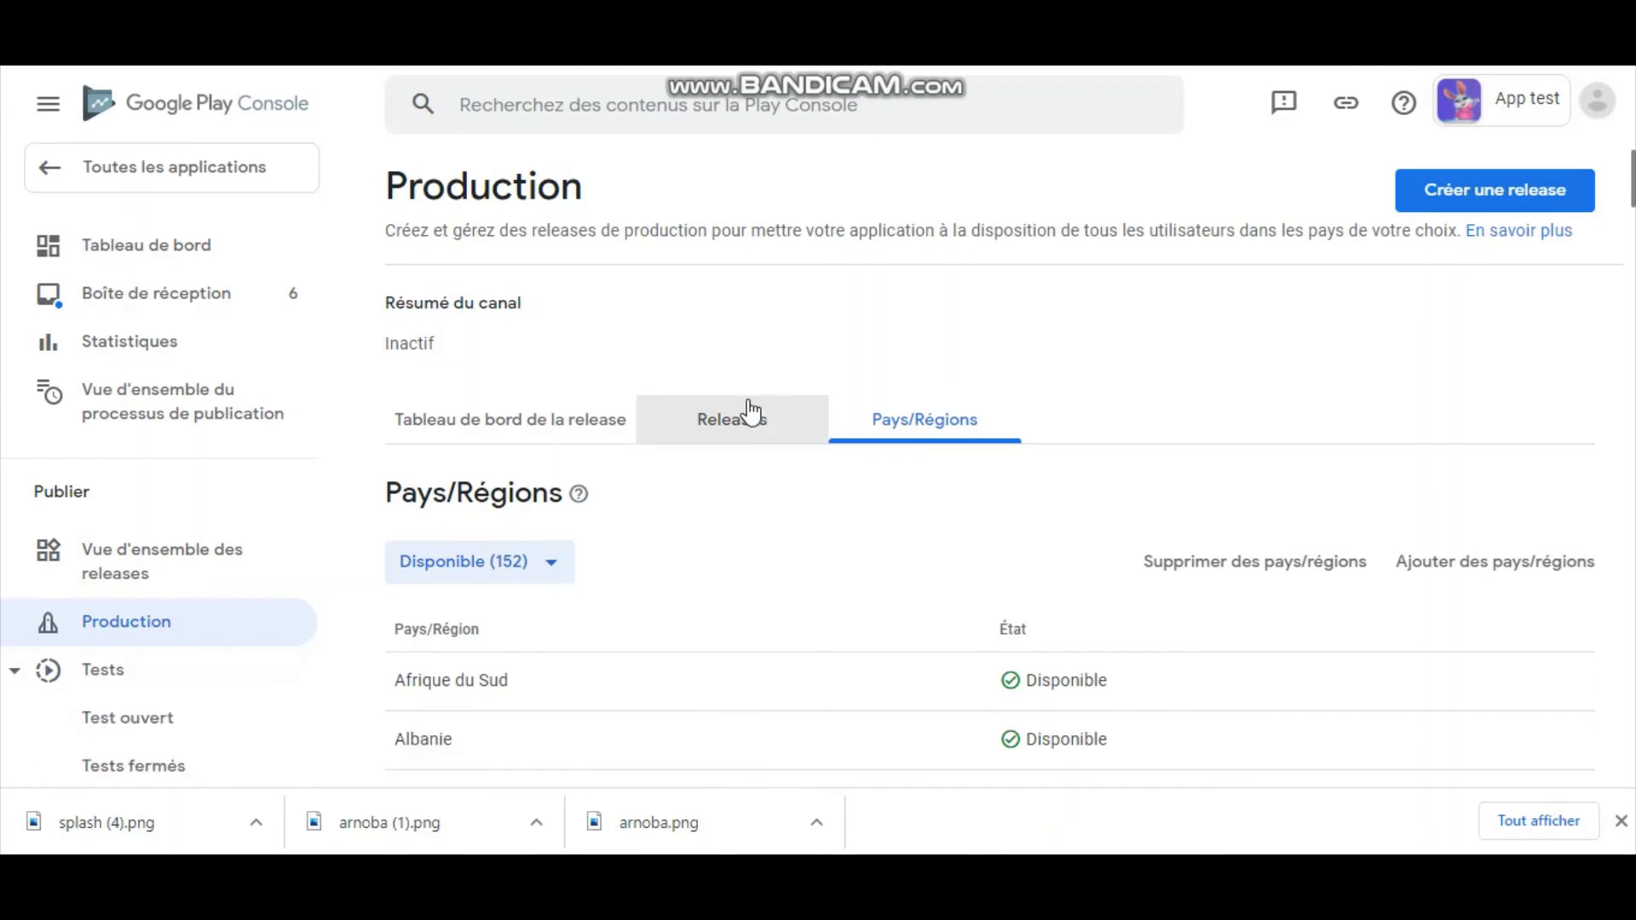
# - Return to the Tableau de bord and create a new Production release from the Google Play publishing tasks
pyautogui.click(213, 255)
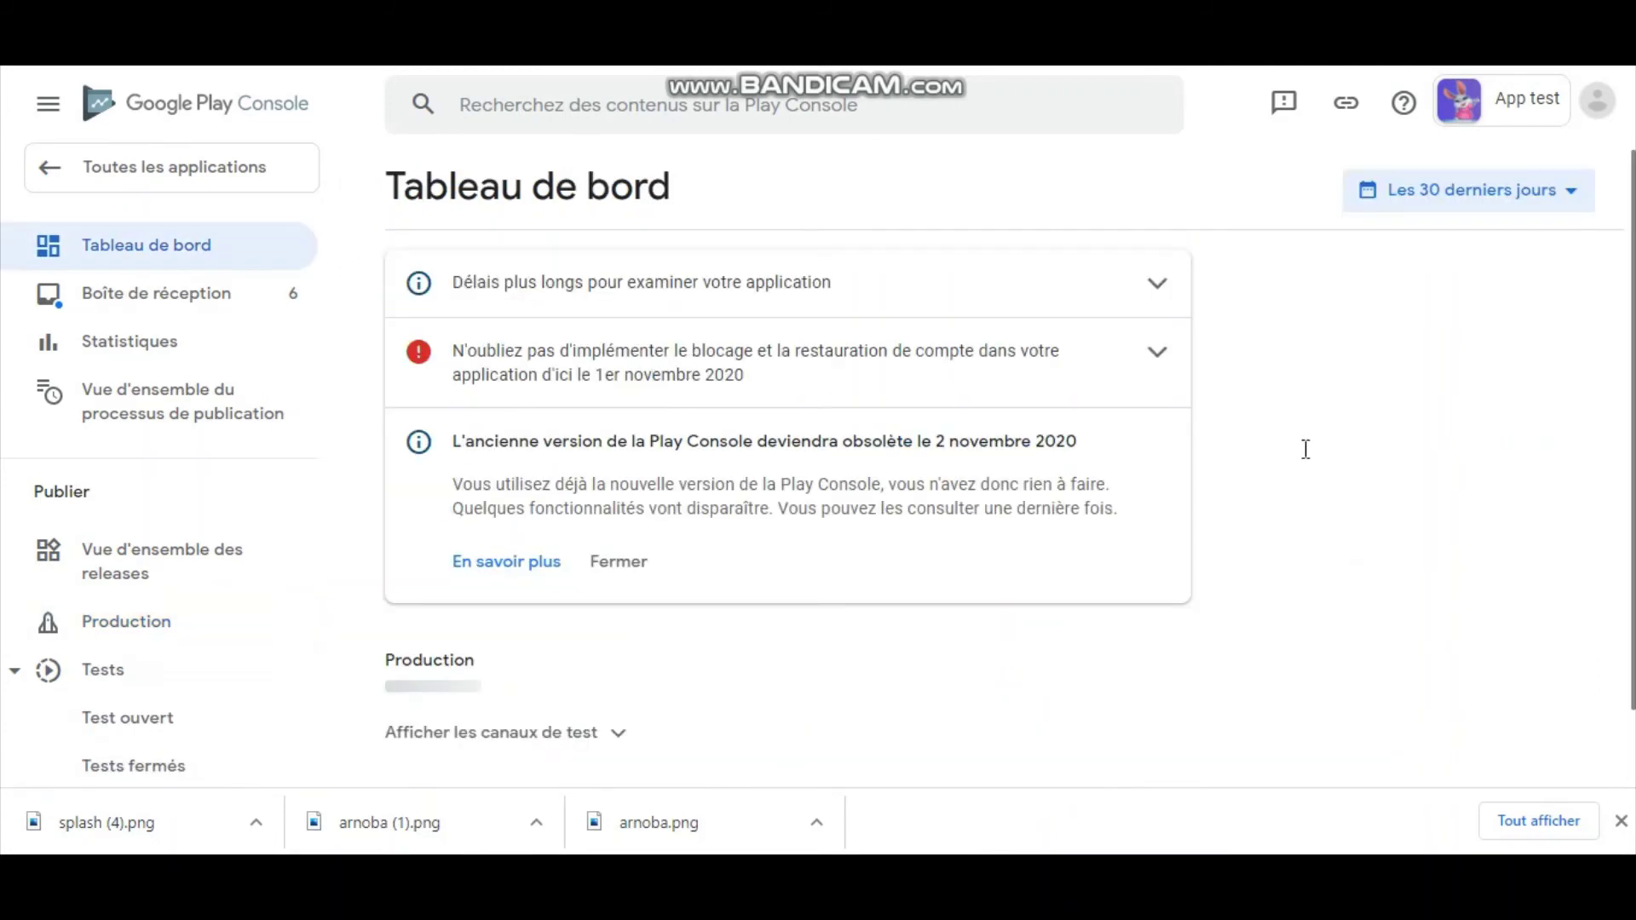
pyautogui.scroll(-10, 1306, 449)
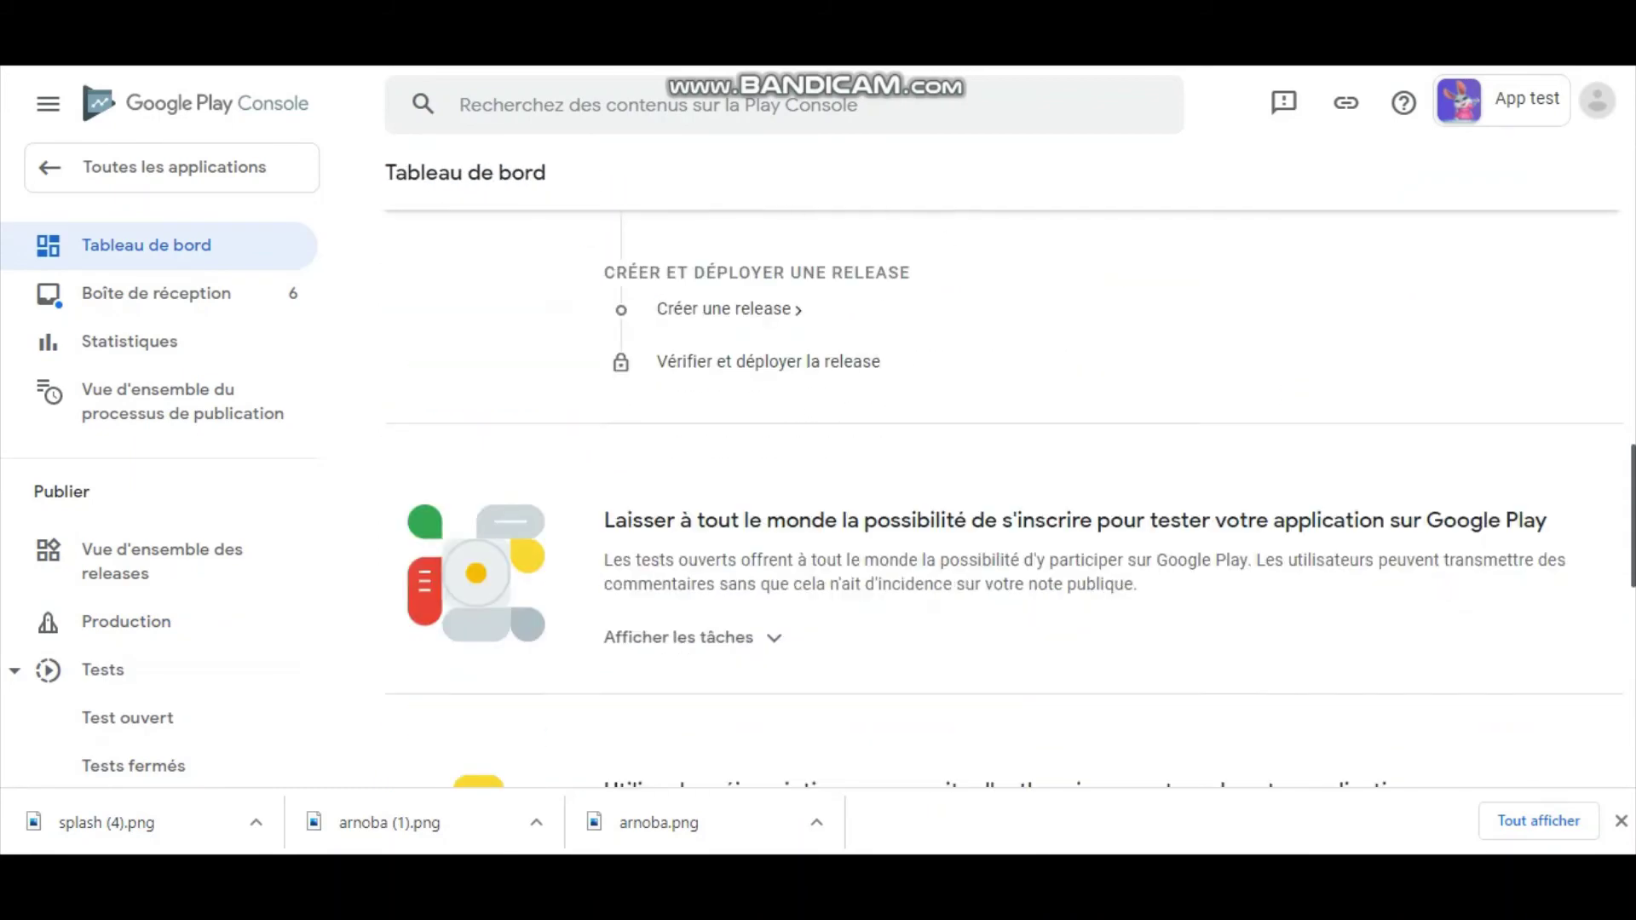
pyautogui.scroll(-8, 1011, 496)
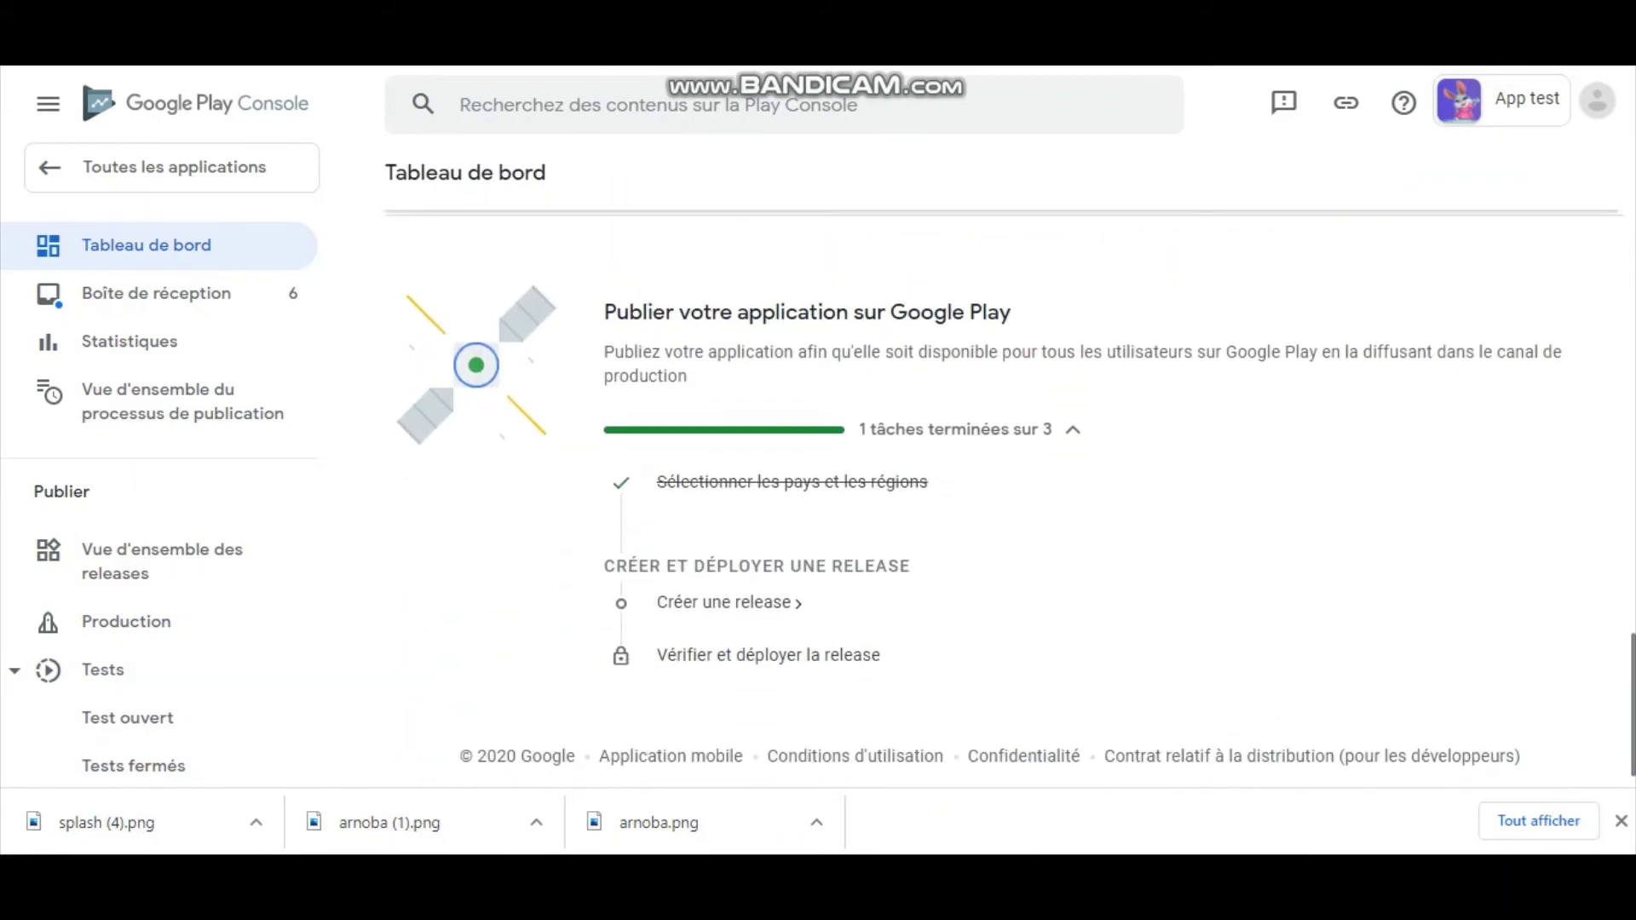
pyautogui.click(748, 608)
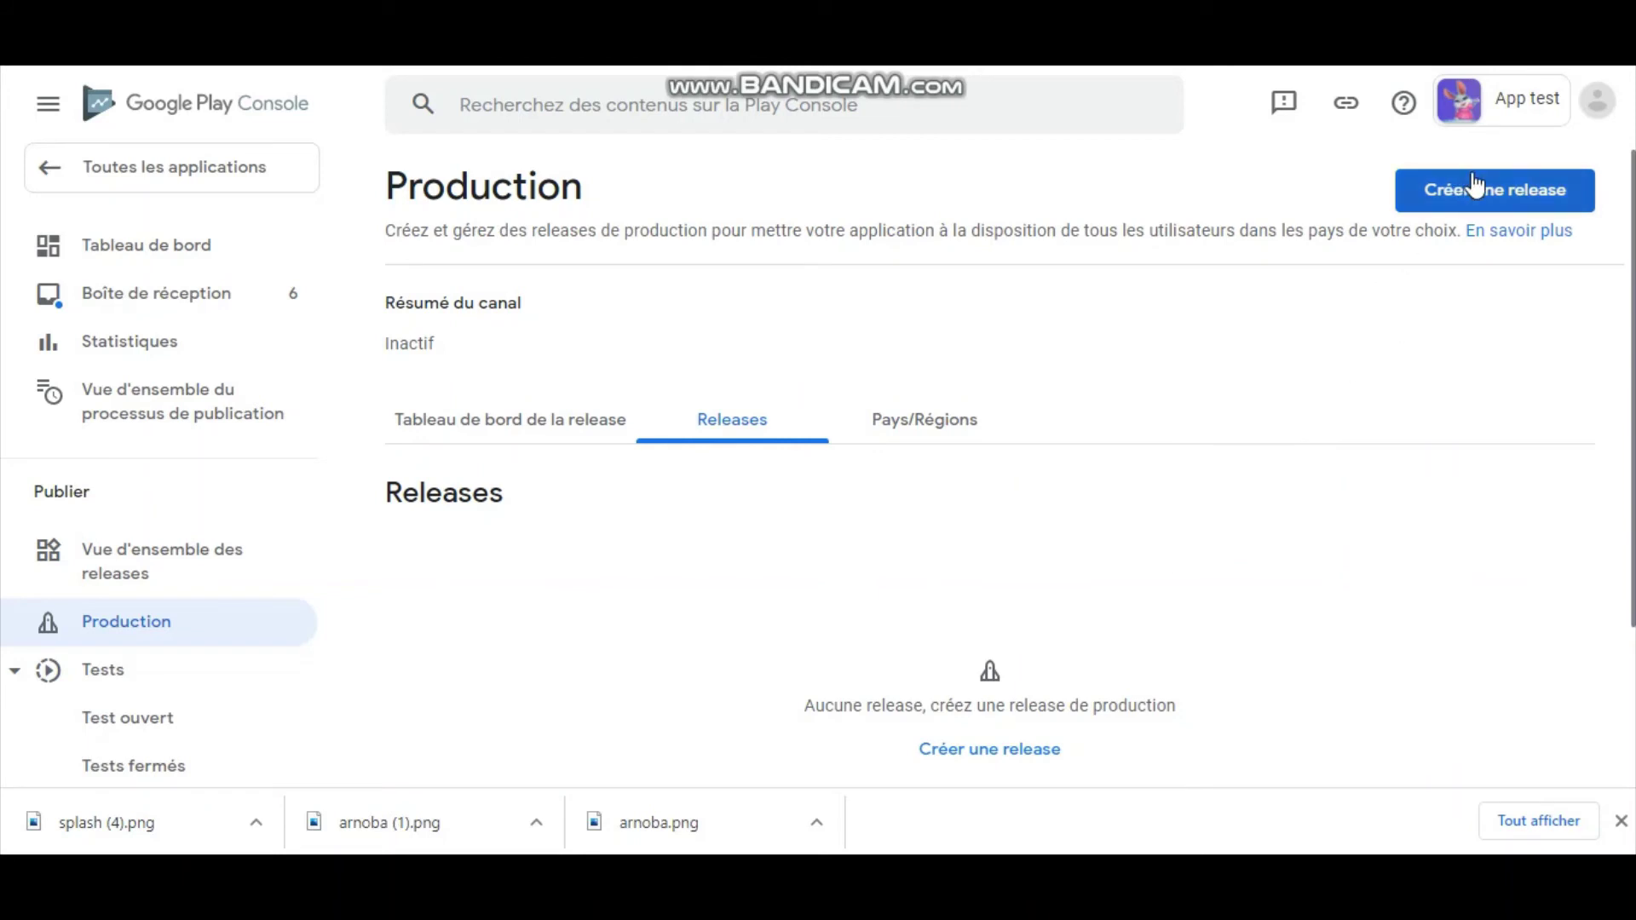
pyautogui.click(989, 758)
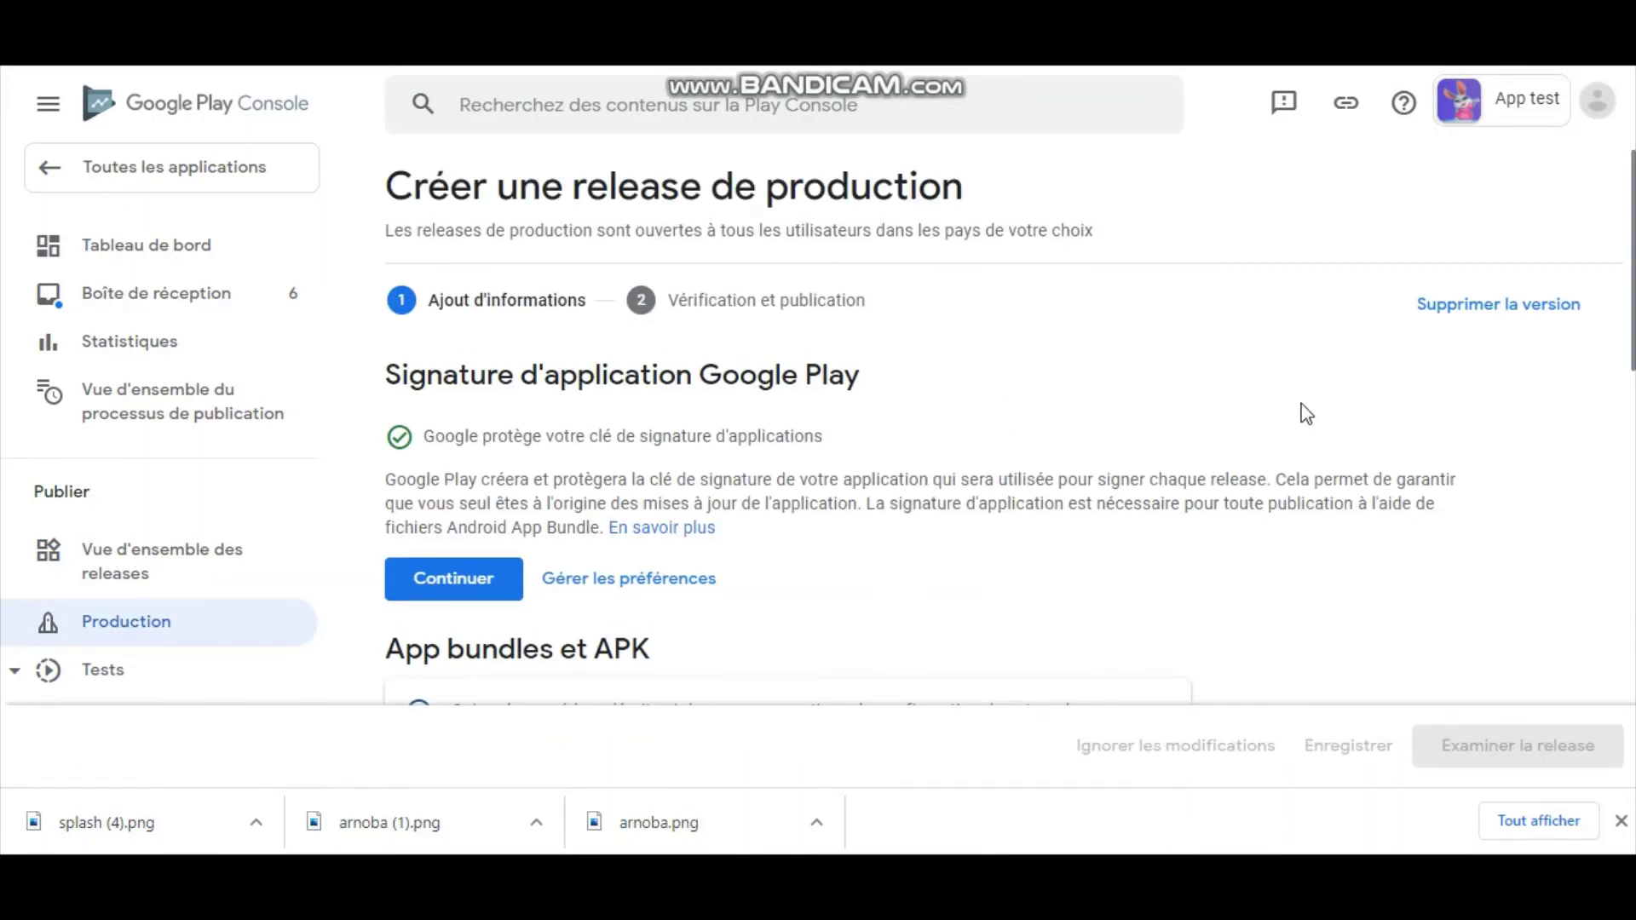
# - Accept Google Play app signing for the production release and go to the App bundles et APK section
pyautogui.click(436, 588)
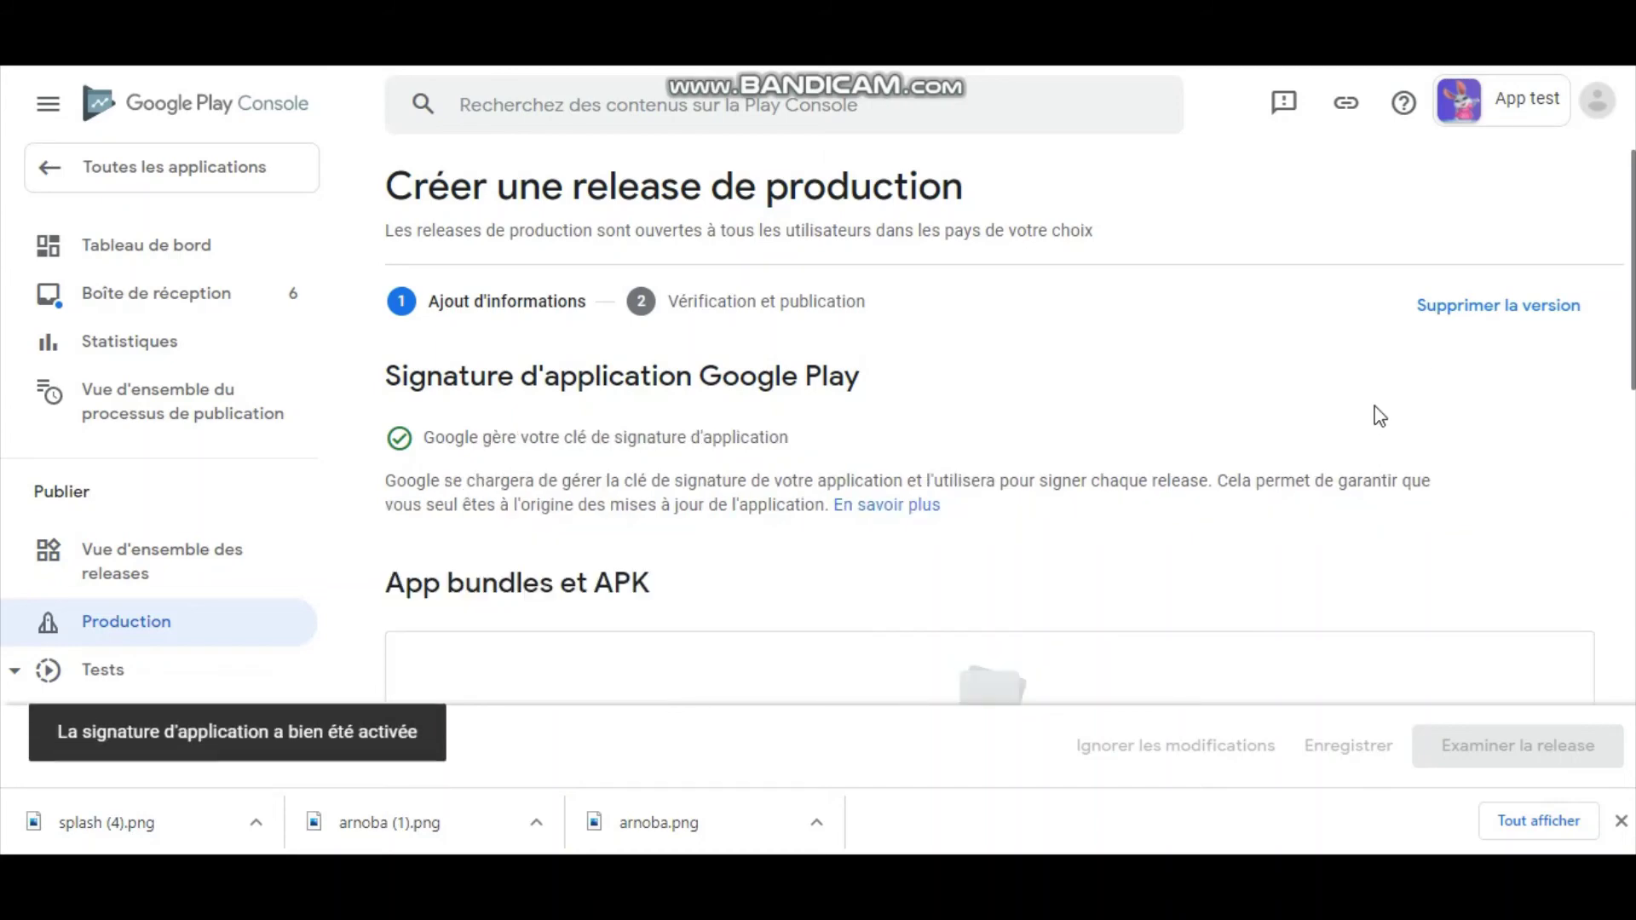
pyautogui.scroll(-3, 1002, 433)
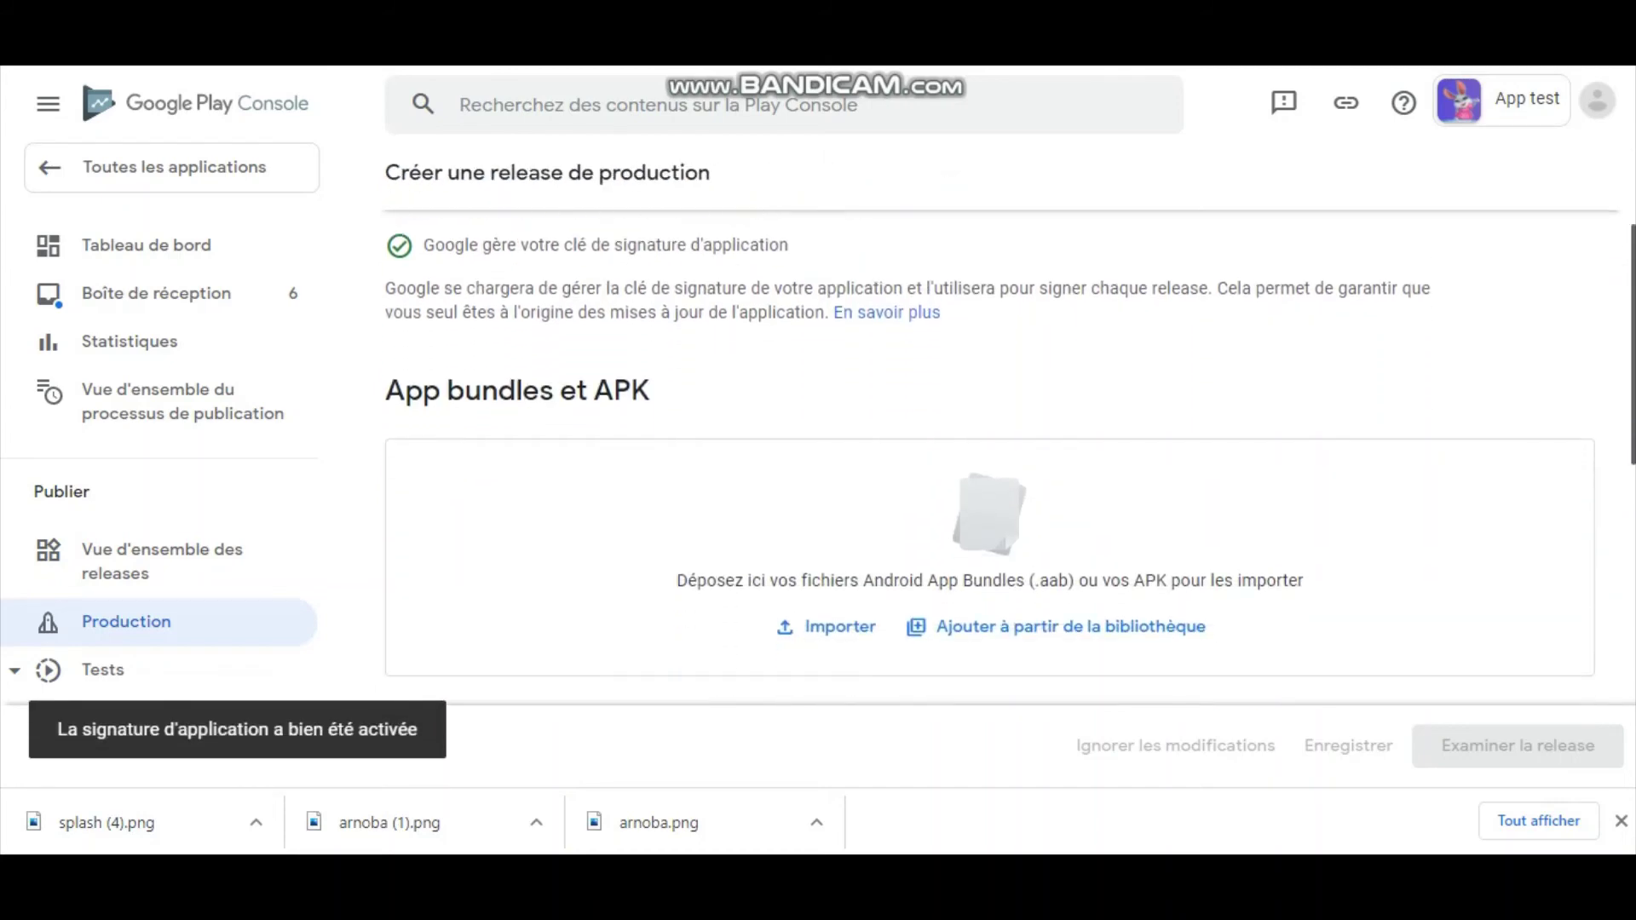
pyautogui.scroll(-1, 1002, 433)
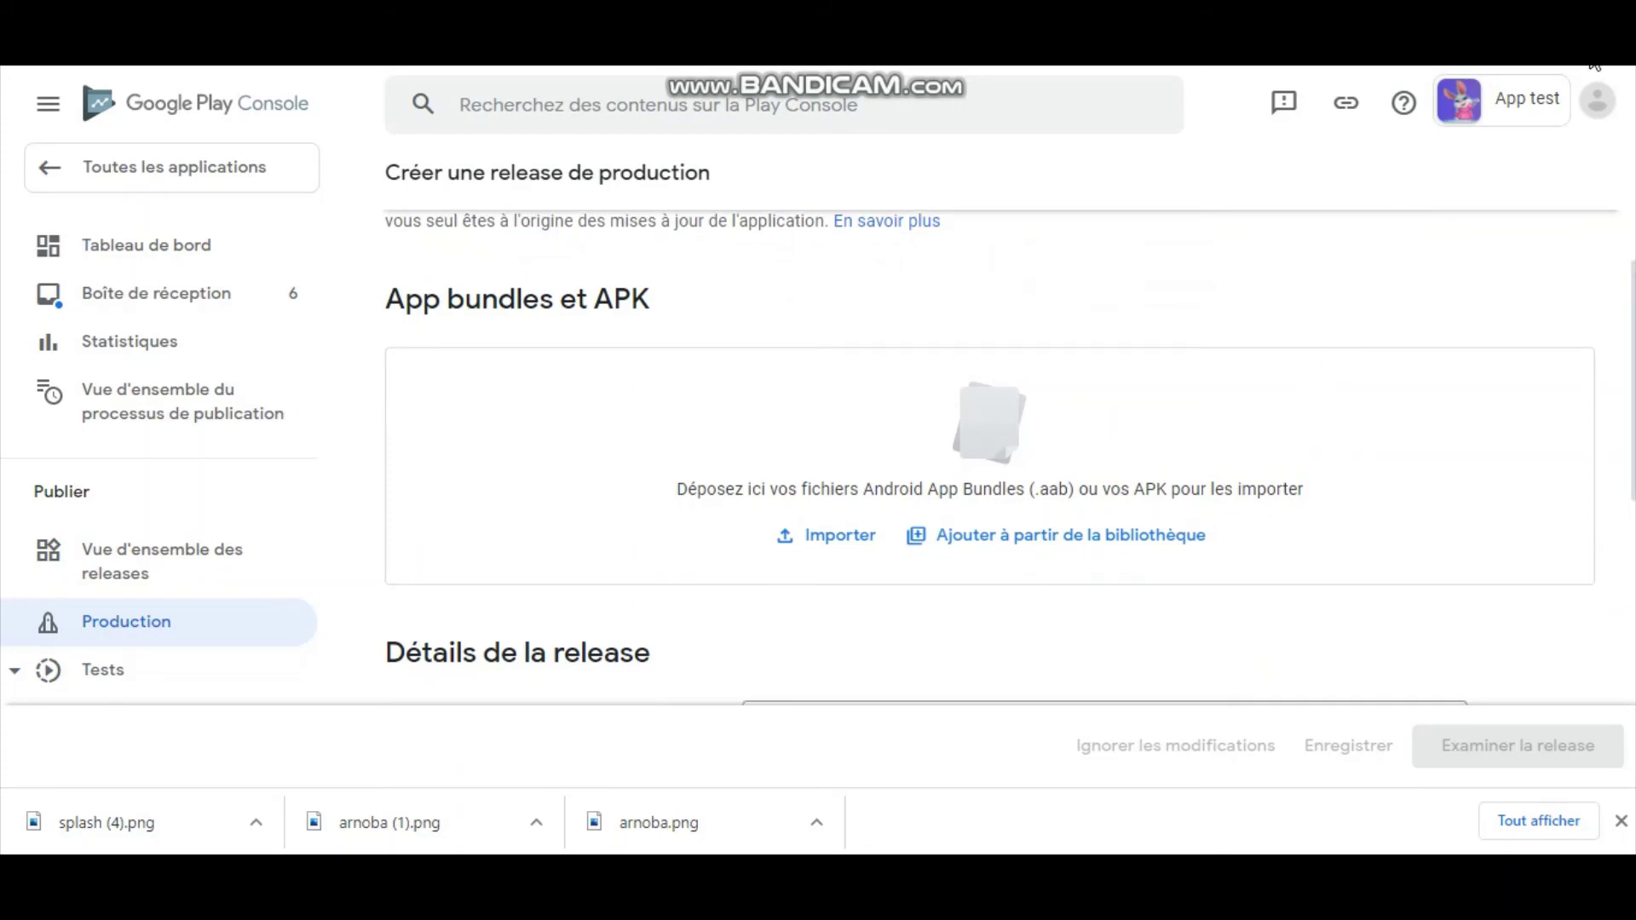
pyautogui.moveTo(1595, 64)
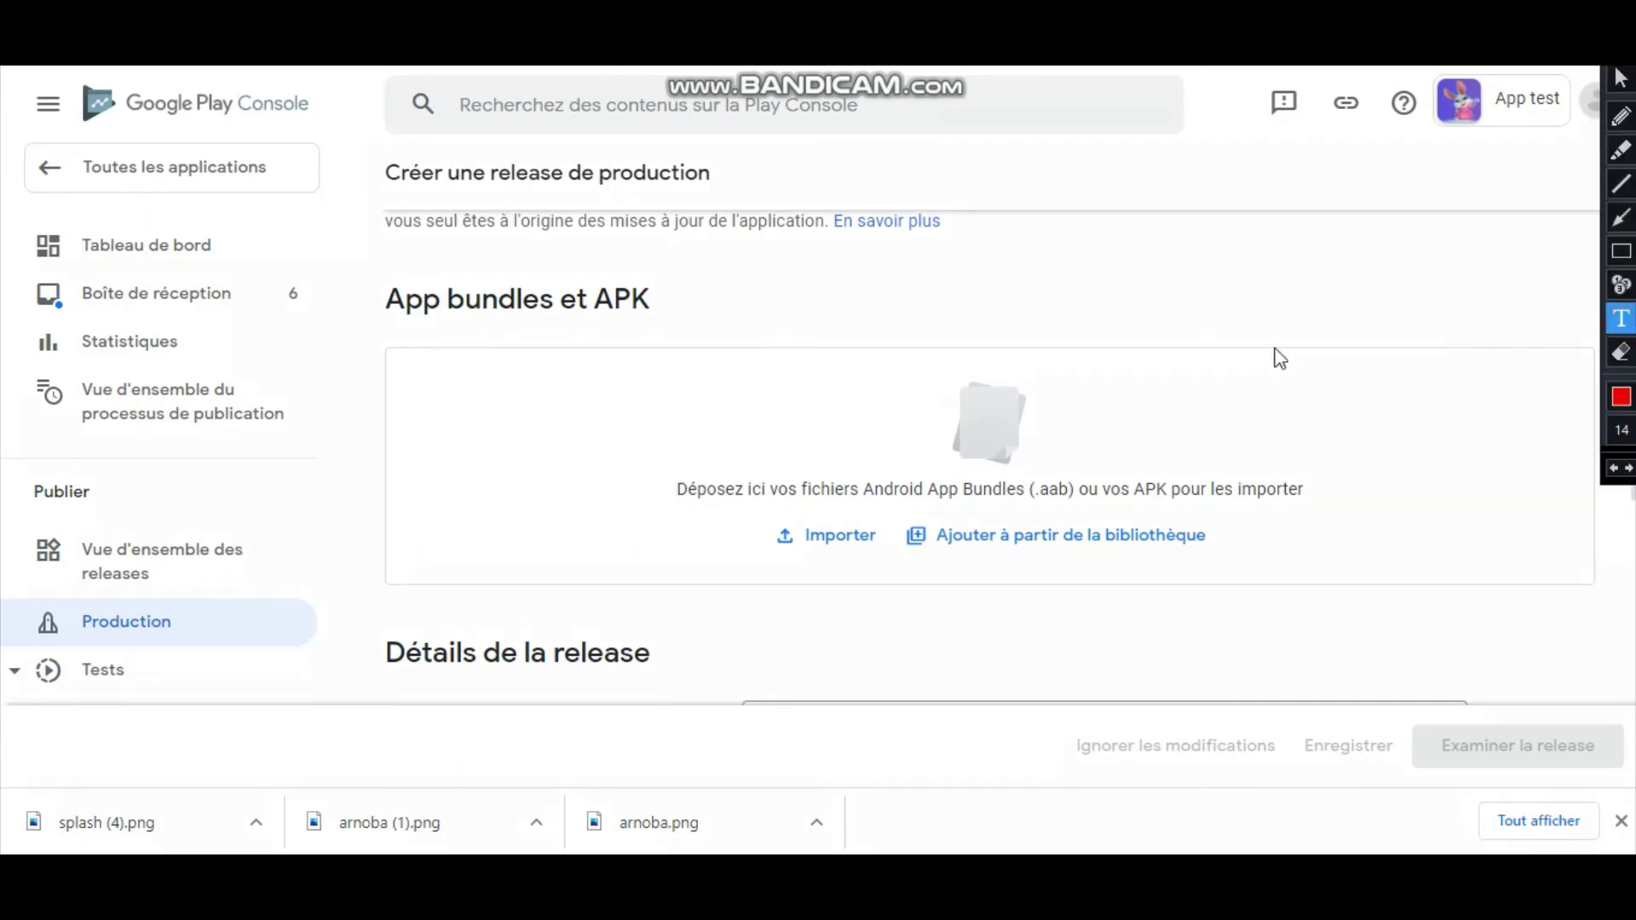
pyautogui.click(1150, 357)
pyautogui.write('ici vous importer')
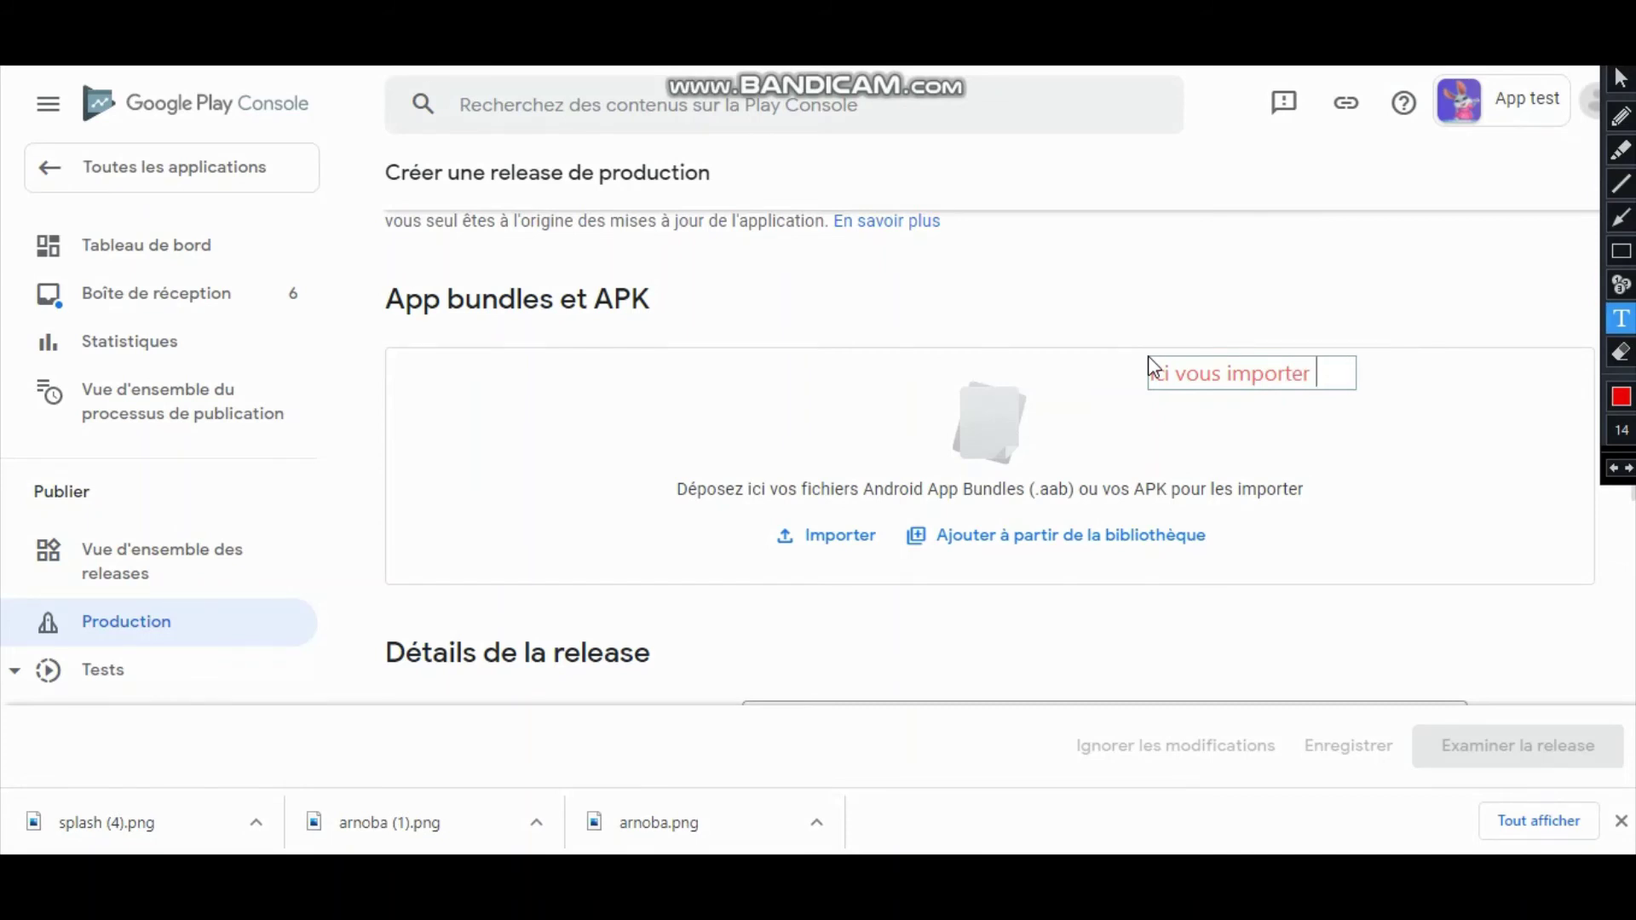
pyautogui.write(' votre fichier a')
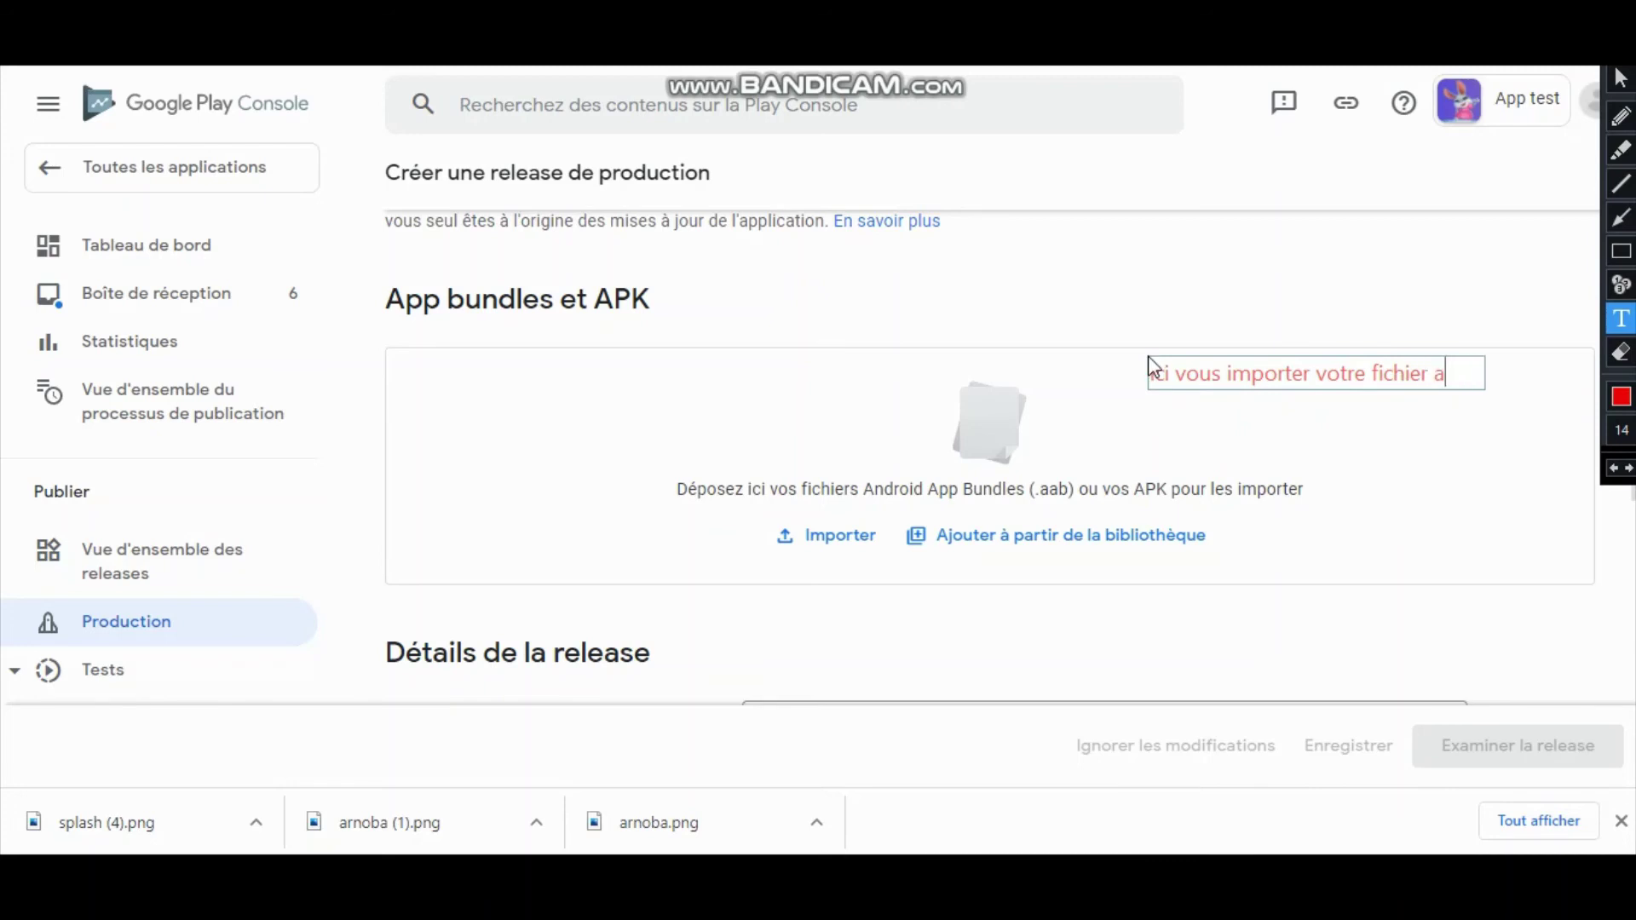
pyautogui.write('pk ou bundles')
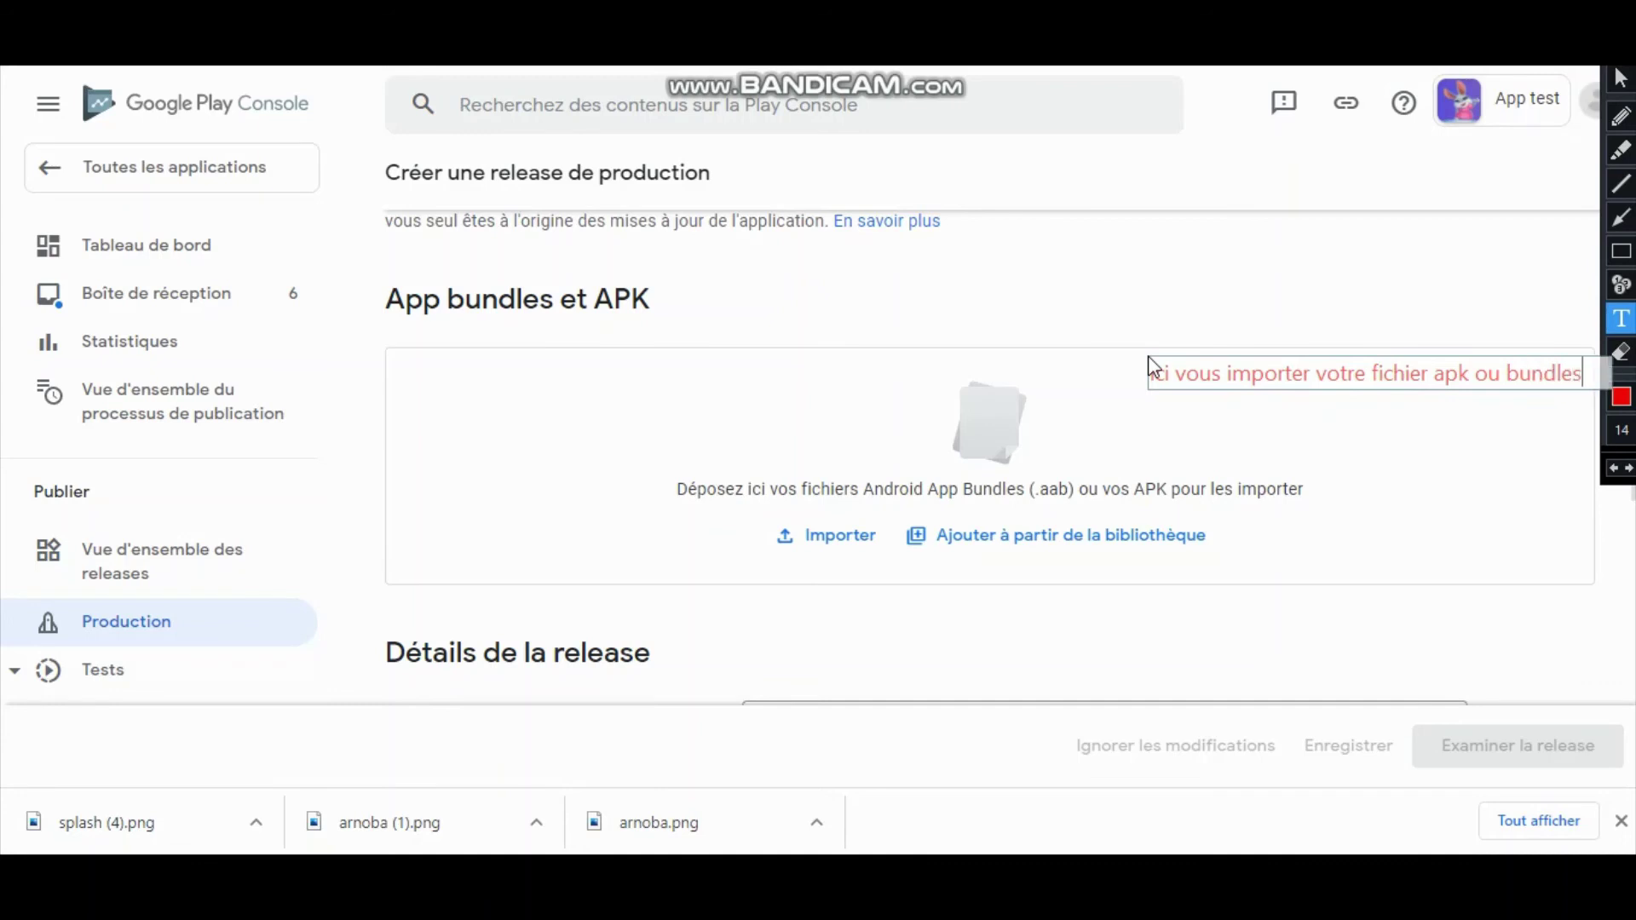
pyautogui.press('BackSpace')
pyautogui.press('BackSpace')
pyautogui.press('BackSpace')
pyautogui.press('BackSpace')
pyautogui.press('BackSpace')
pyautogui.press('BackSpace')
pyautogui.press('BackSpace')
pyautogui.press('BackSpace')
pyautogui.press('BackSpace')
pyautogui.press('BackSpace')
pyautogui.press('BackSpace')
pyautogui.press('BackSpace')
pyautogui.press('BackSpace')
pyautogui.press('BackSpace')
pyautogui.press('BackSpace')
pyautogui.press('BackSpace')
pyautogui.press('BackSpace')
pyautogui.press('BackSpace')
pyautogui.press('BackSpace')
pyautogui.press('BackSpace')
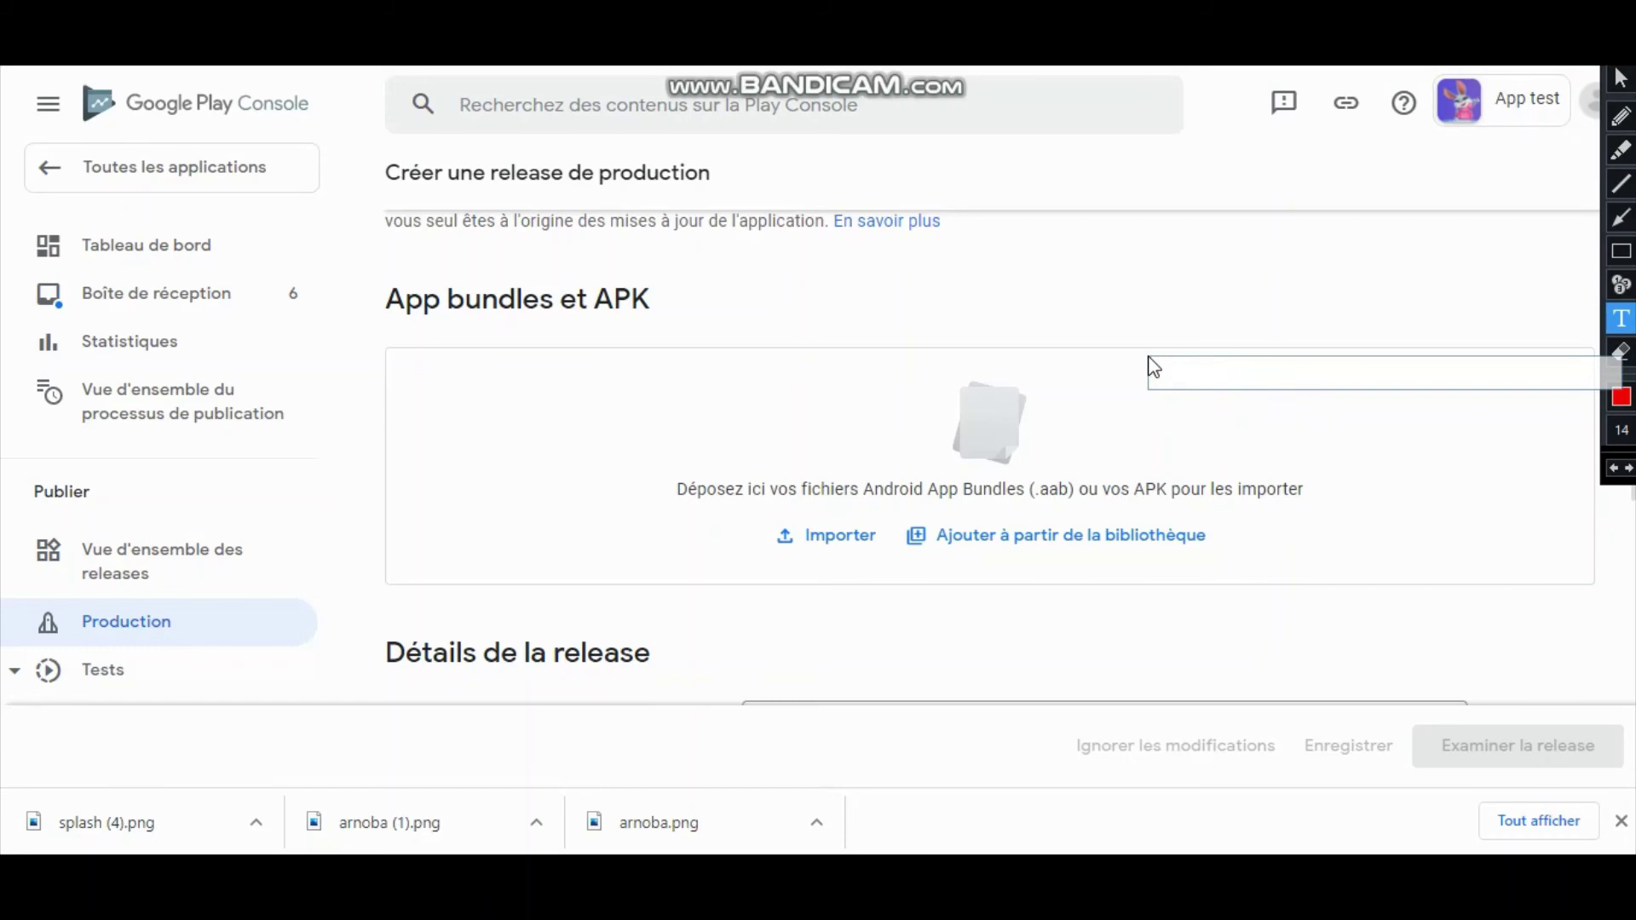
pyautogui.click(1620, 77)
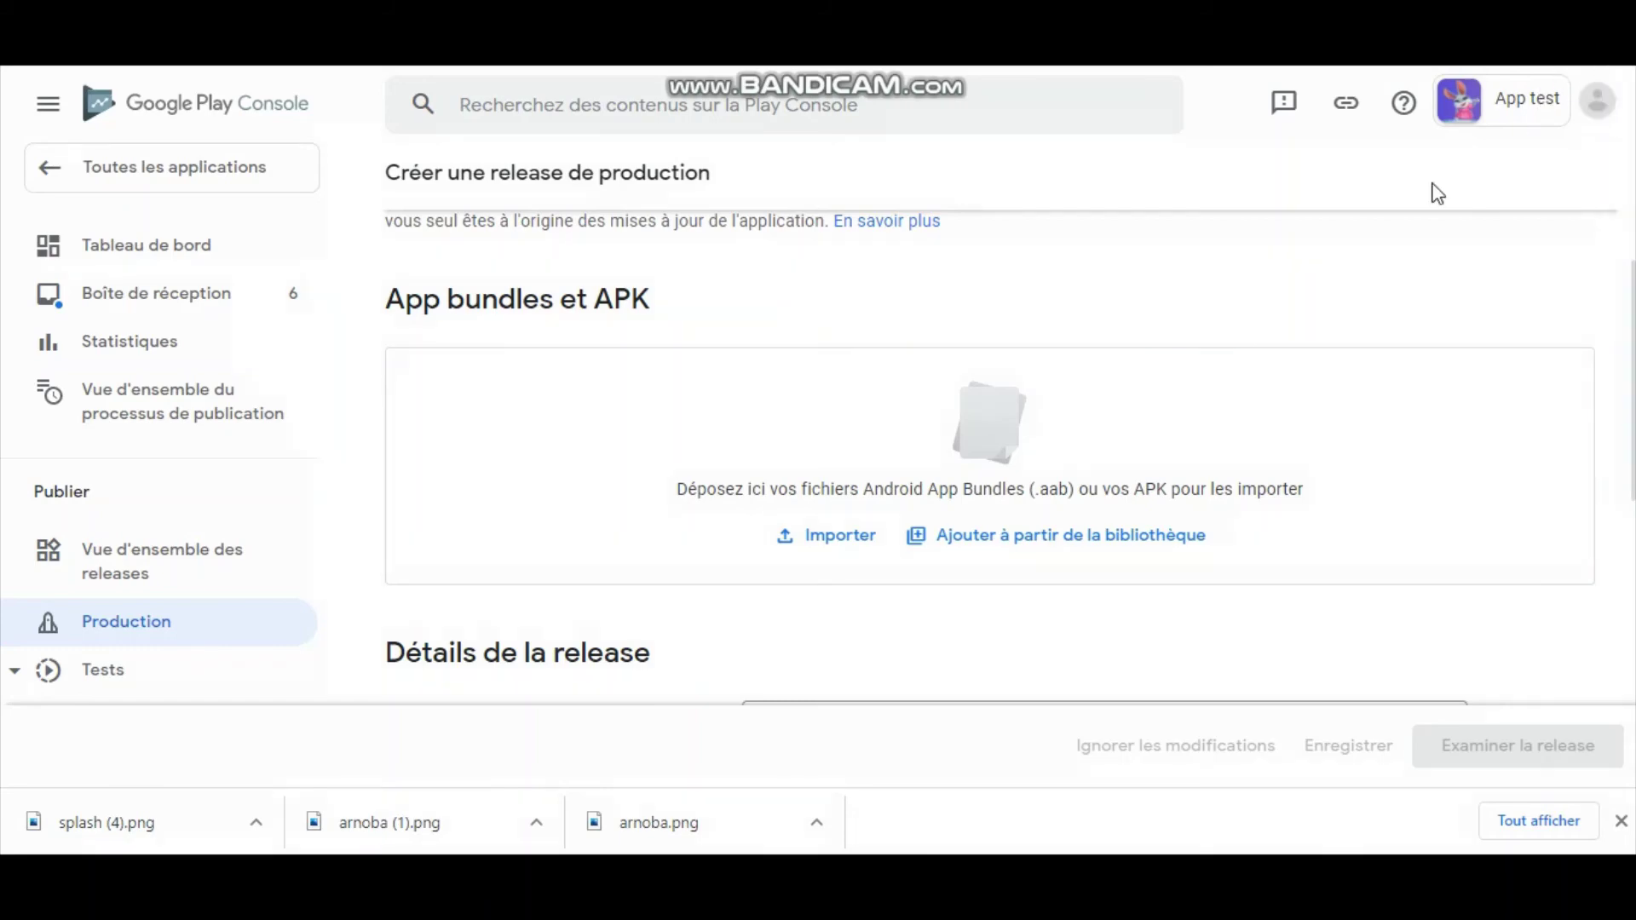
# - Import app-signed.apk into the production release from the Android project's app/build/outputs/apk/release folder
pyautogui.click(858, 548)
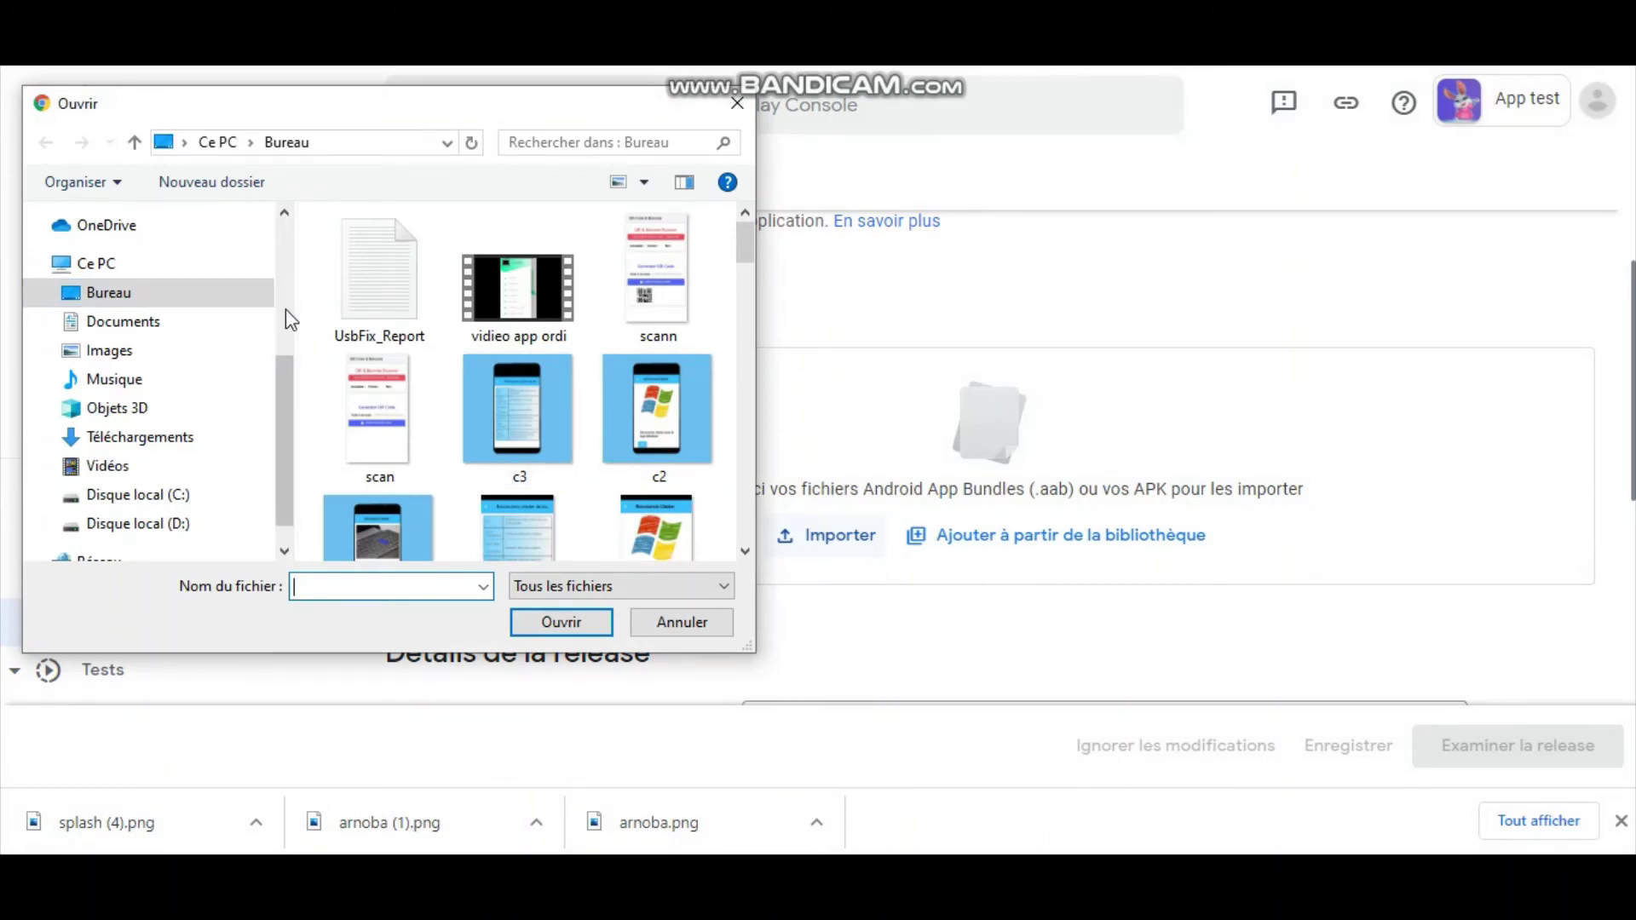
pyautogui.click(284, 302)
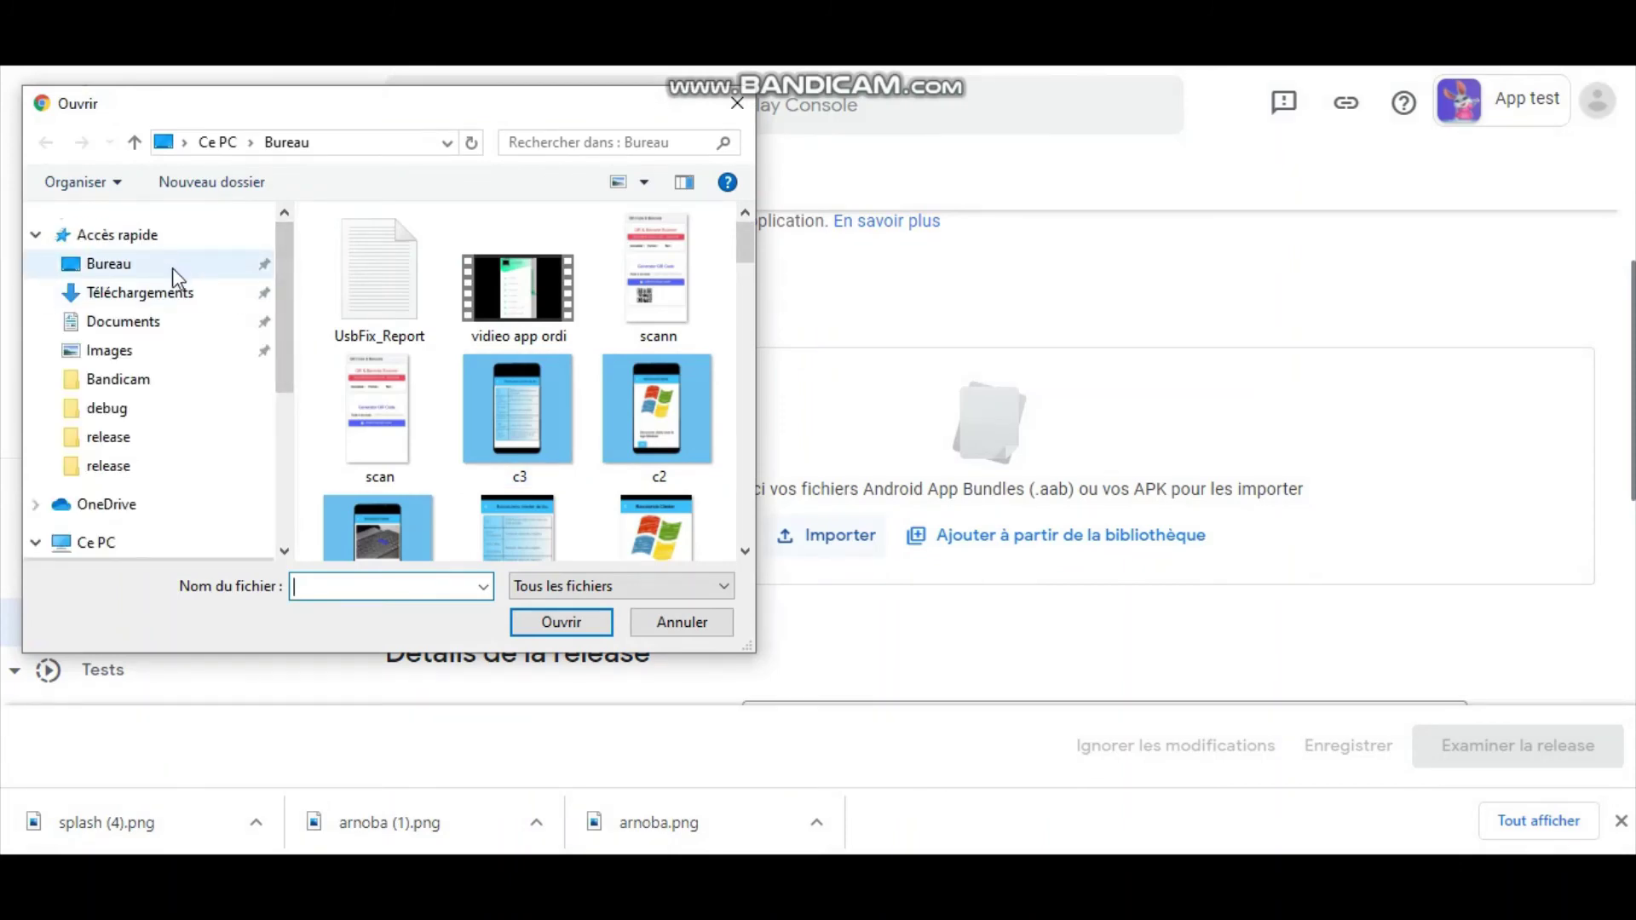
pyautogui.click(128, 410)
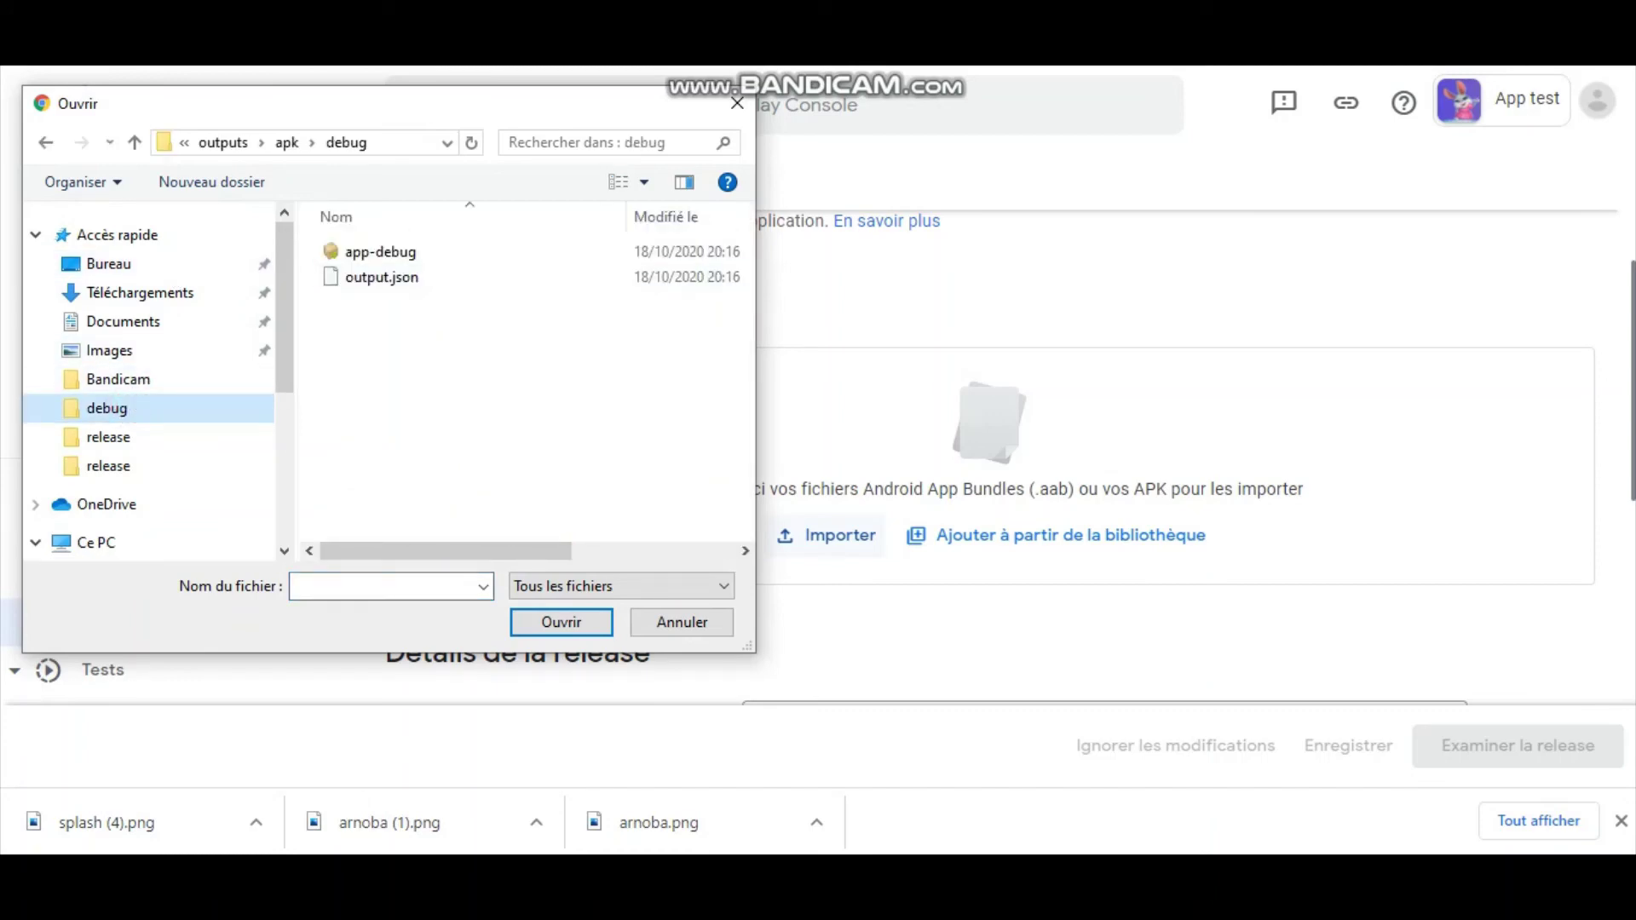
pyautogui.click(45, 142)
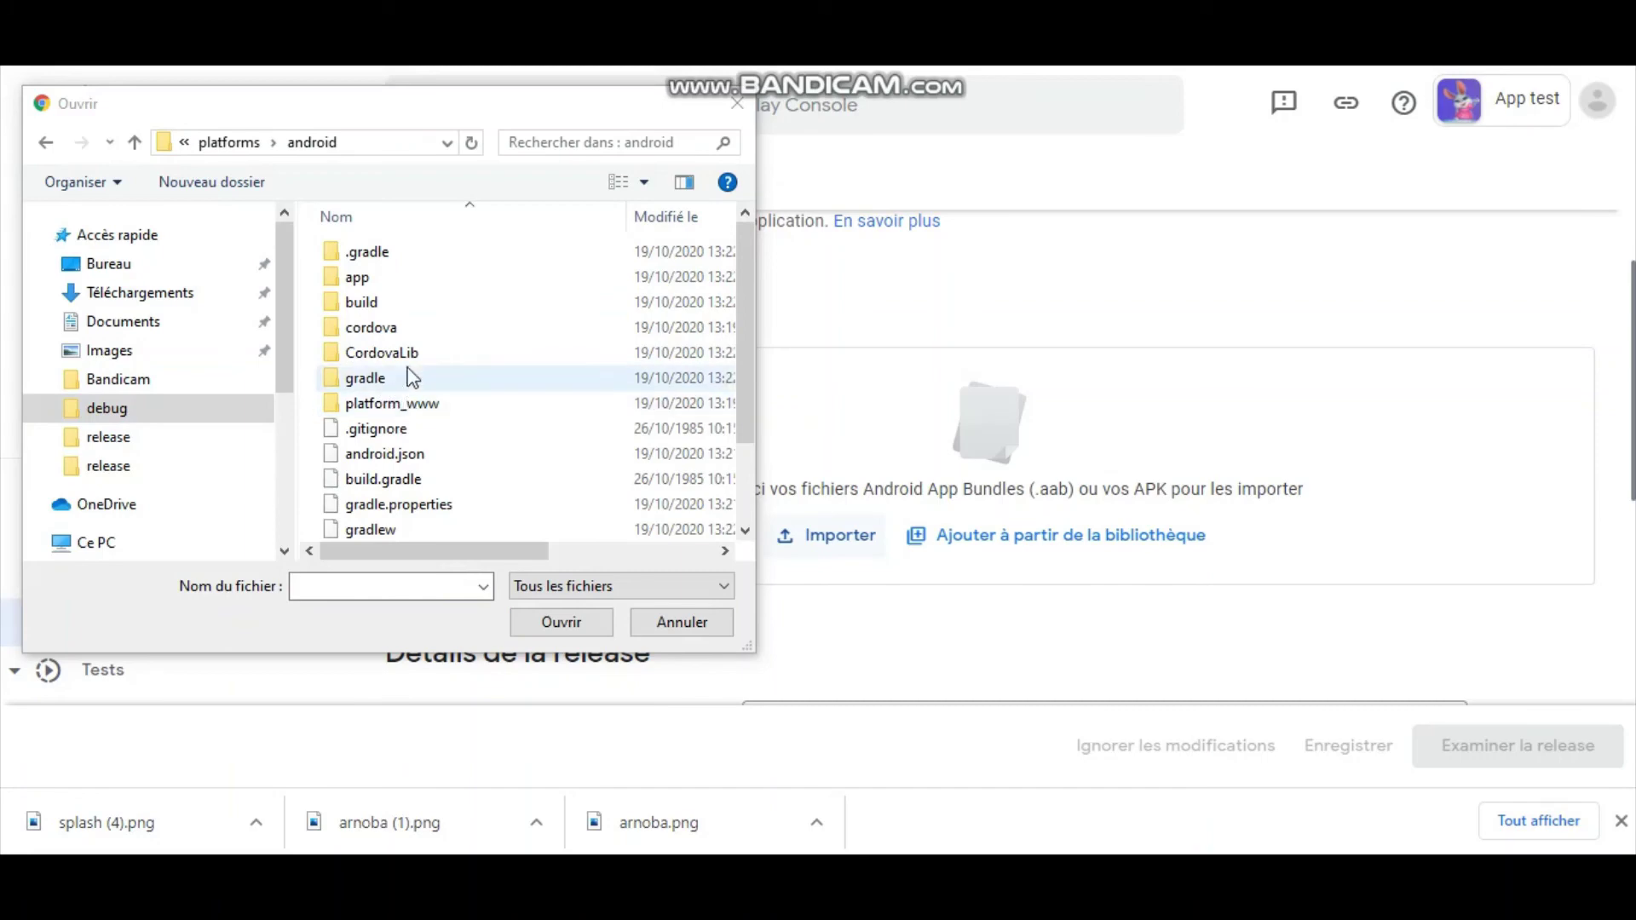
pyautogui.doubleClick(394, 281)
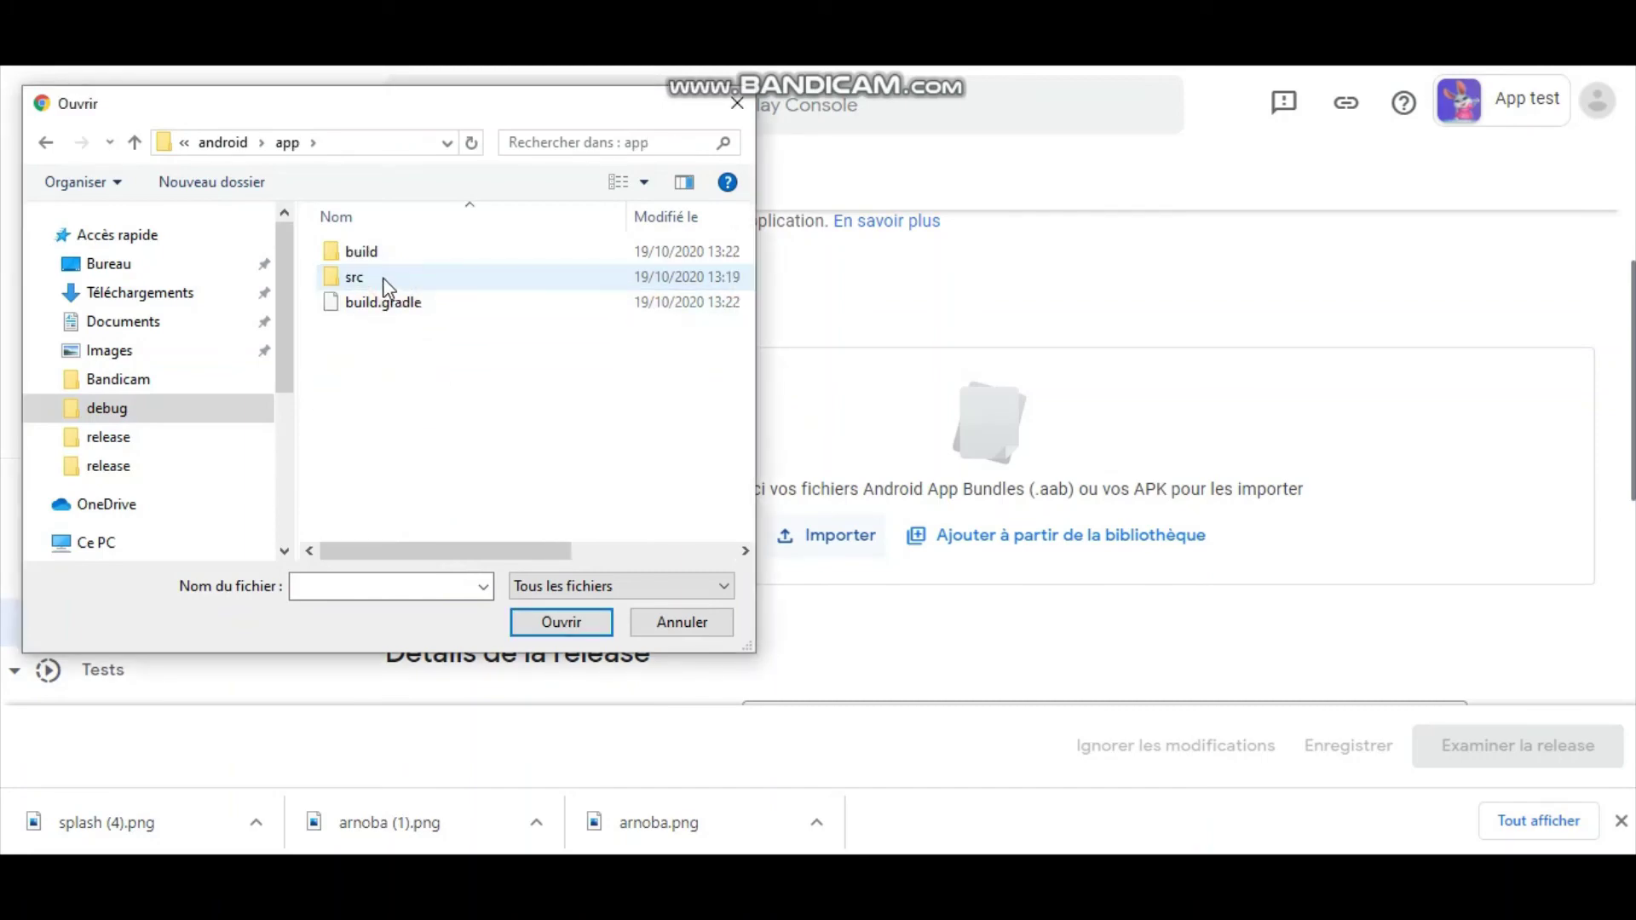
pyautogui.doubleClick(382, 254)
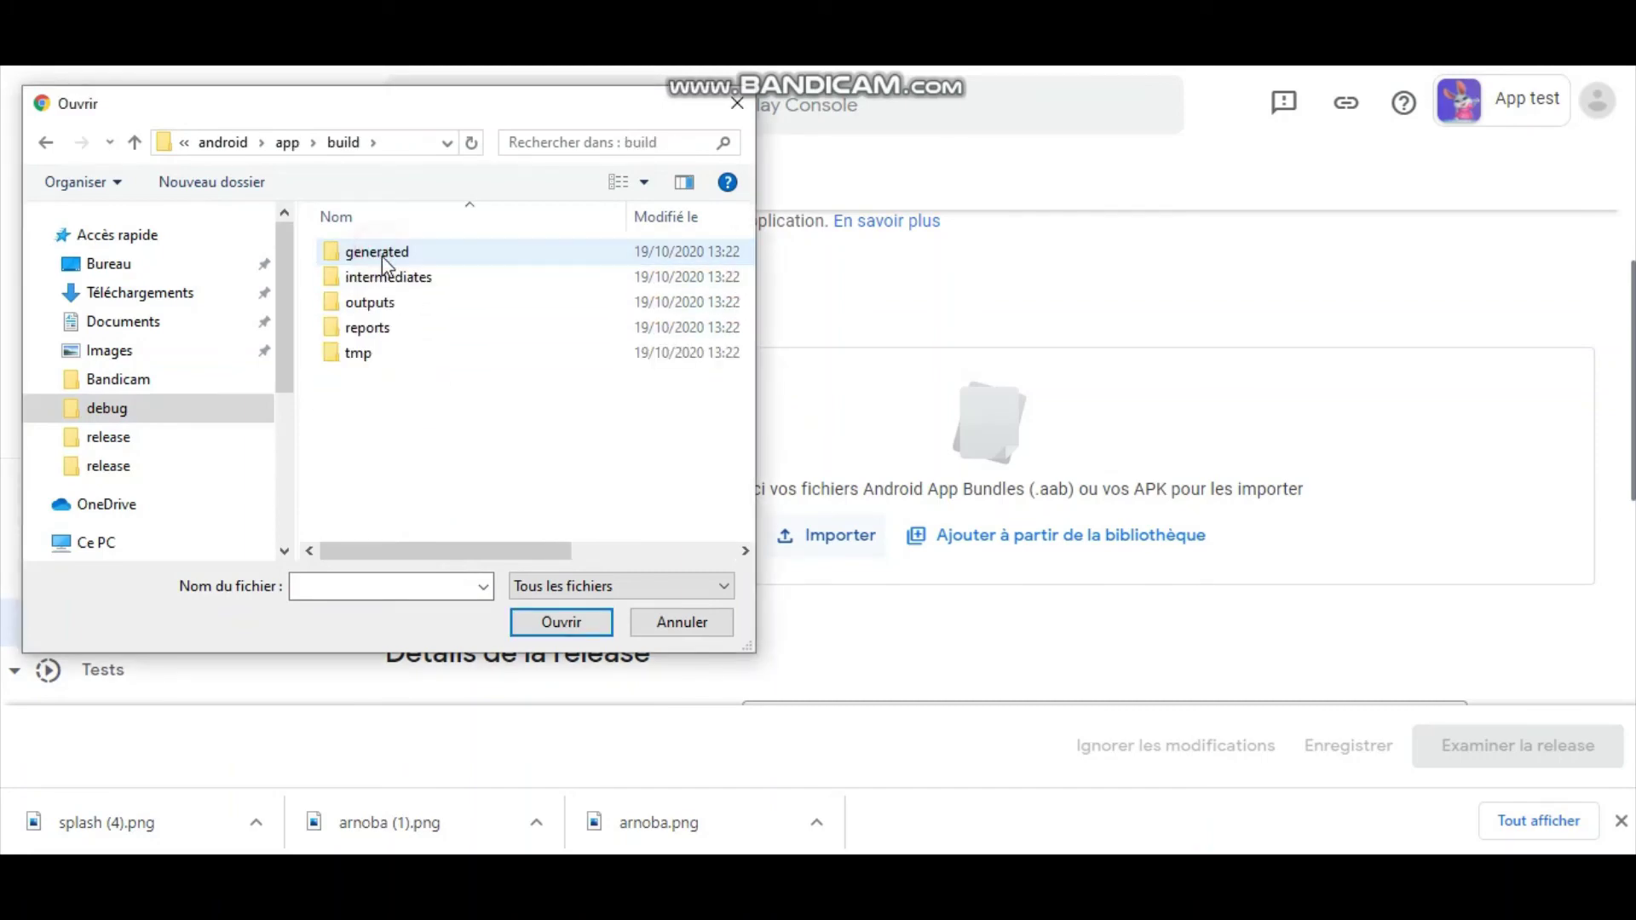
pyautogui.doubleClick(386, 305)
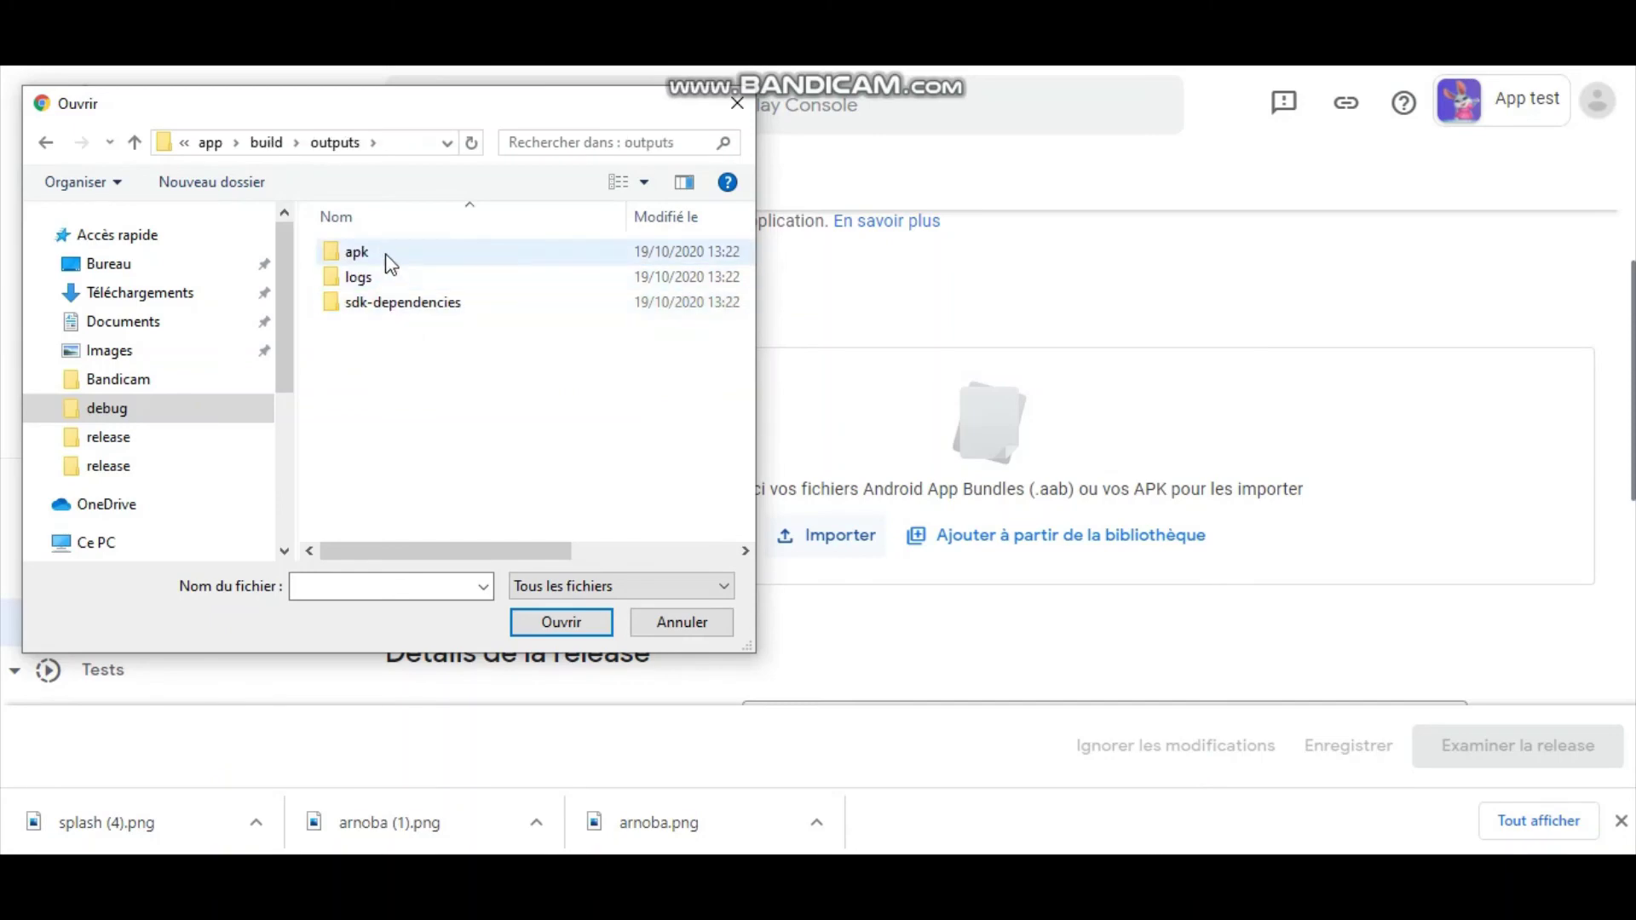
pyautogui.doubleClick(388, 256)
pyautogui.doubleClick(394, 253)
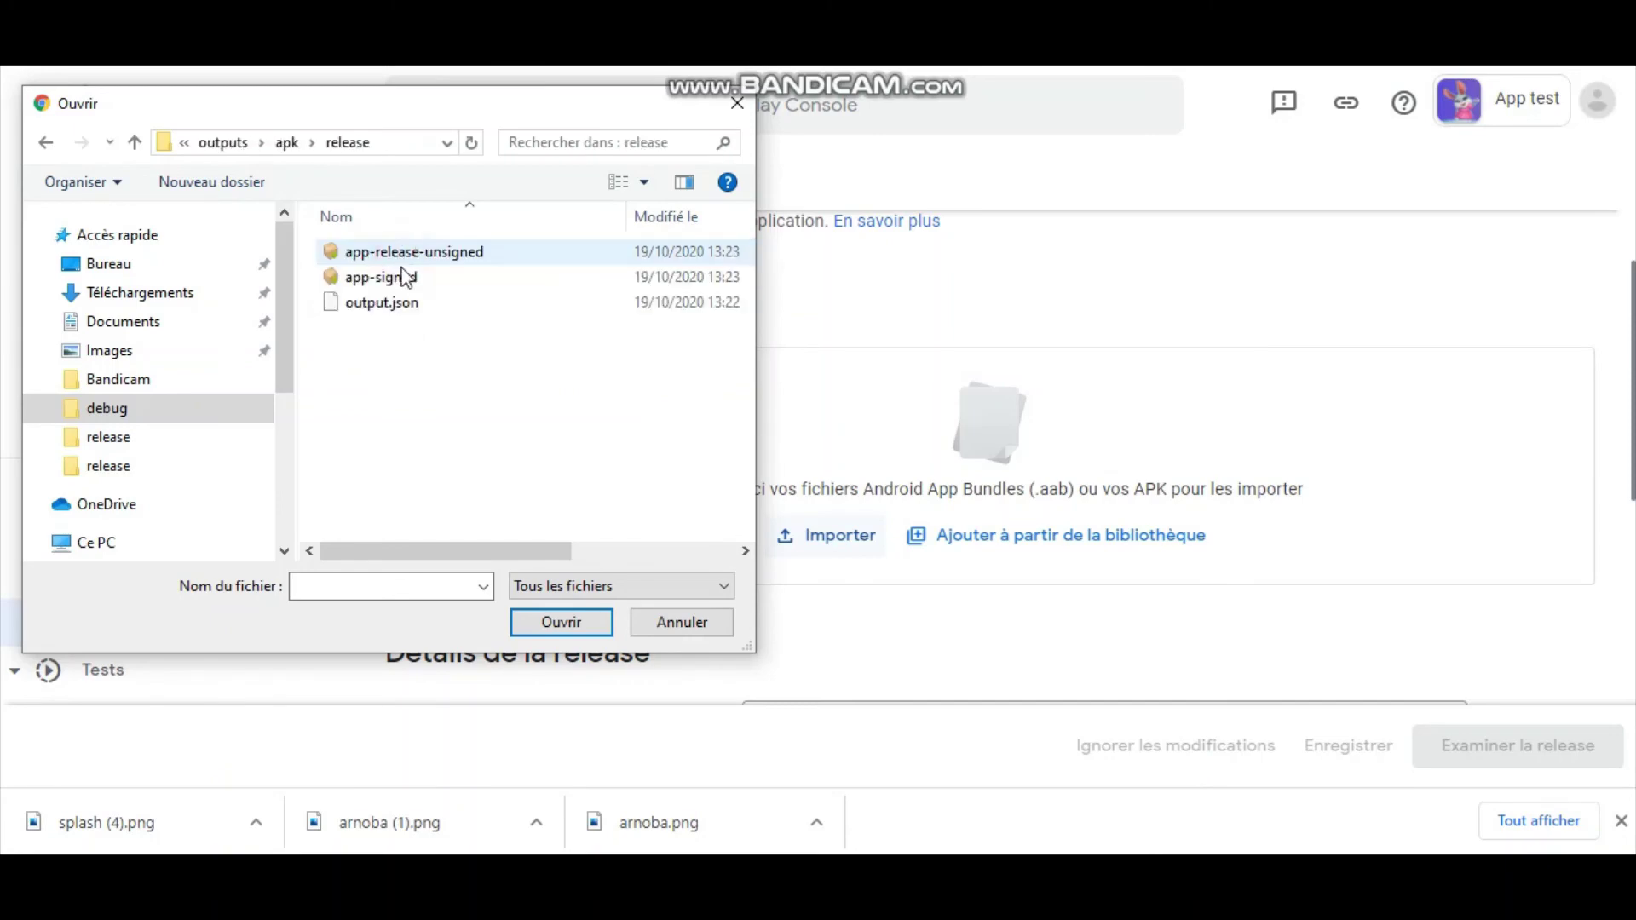
pyautogui.doubleClick(404, 278)
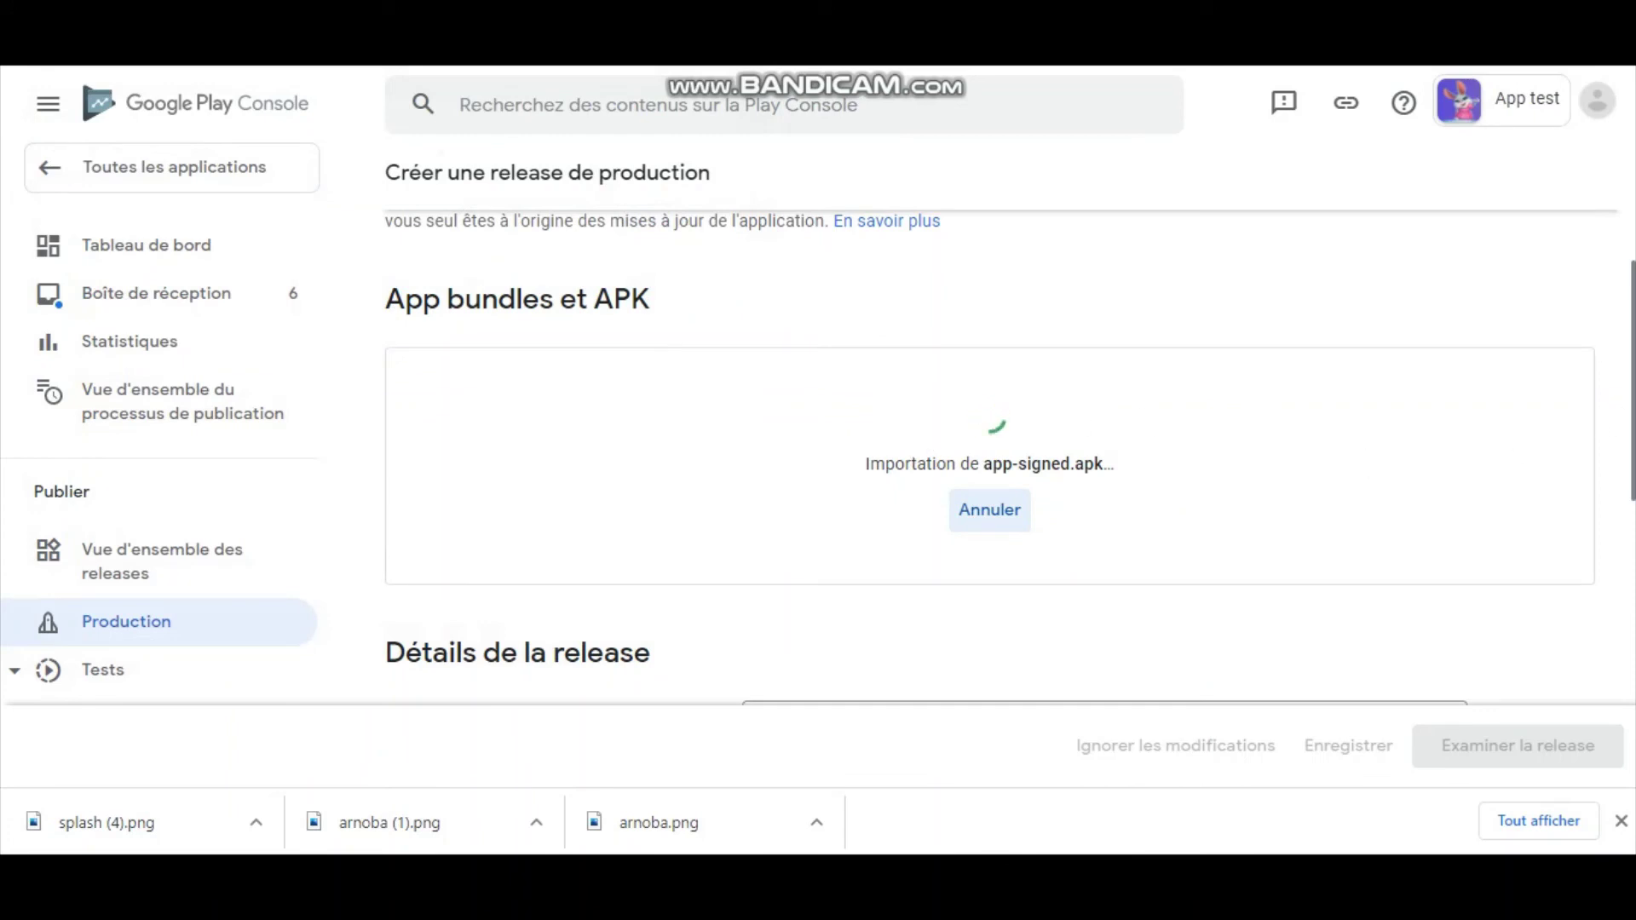
pyautogui.scroll(-1, 1629, 430)
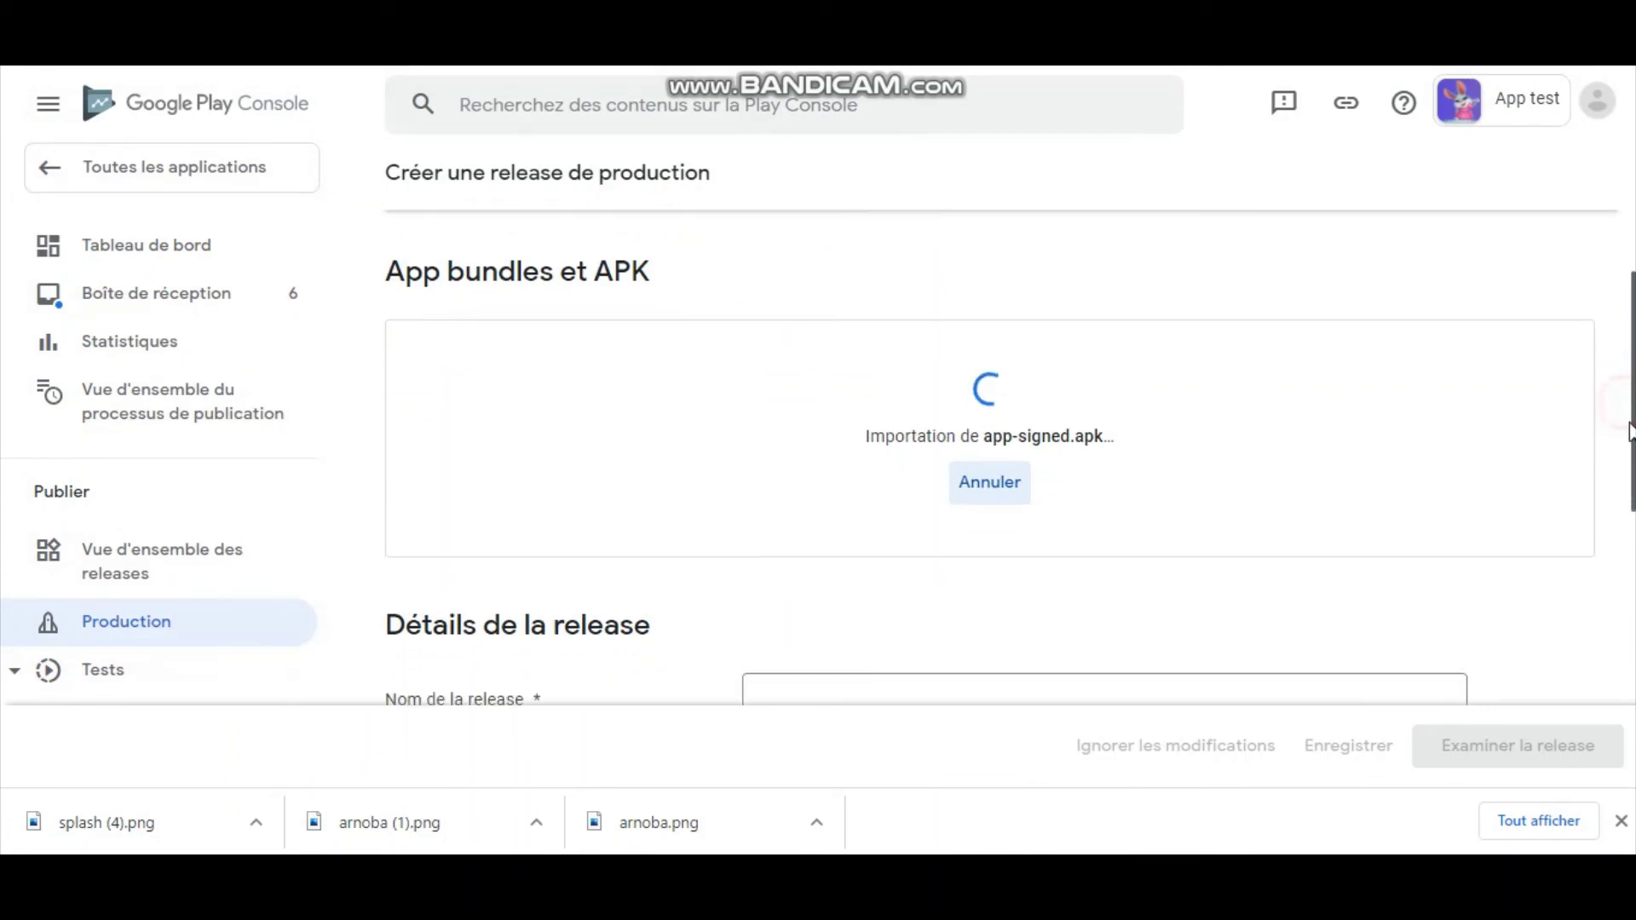
# - Import the app-signed file dated 19/10/2020 14:03 from the release folder as the production release's APK
pyautogui.scroll(-2, 1629, 431)
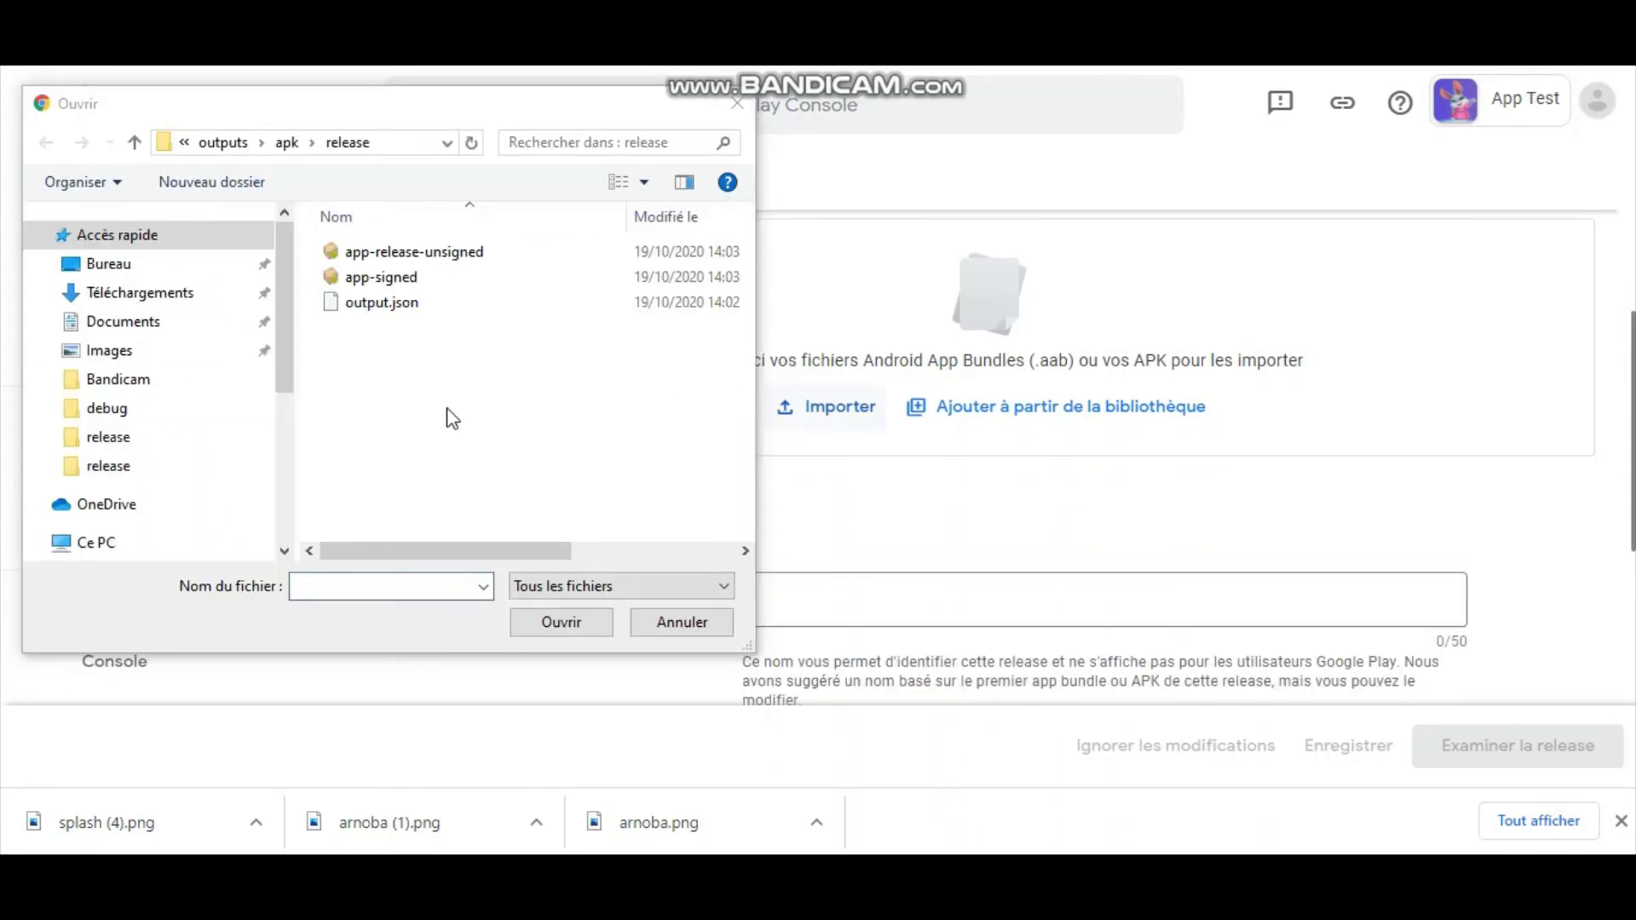
pyautogui.doubleClick(413, 278)
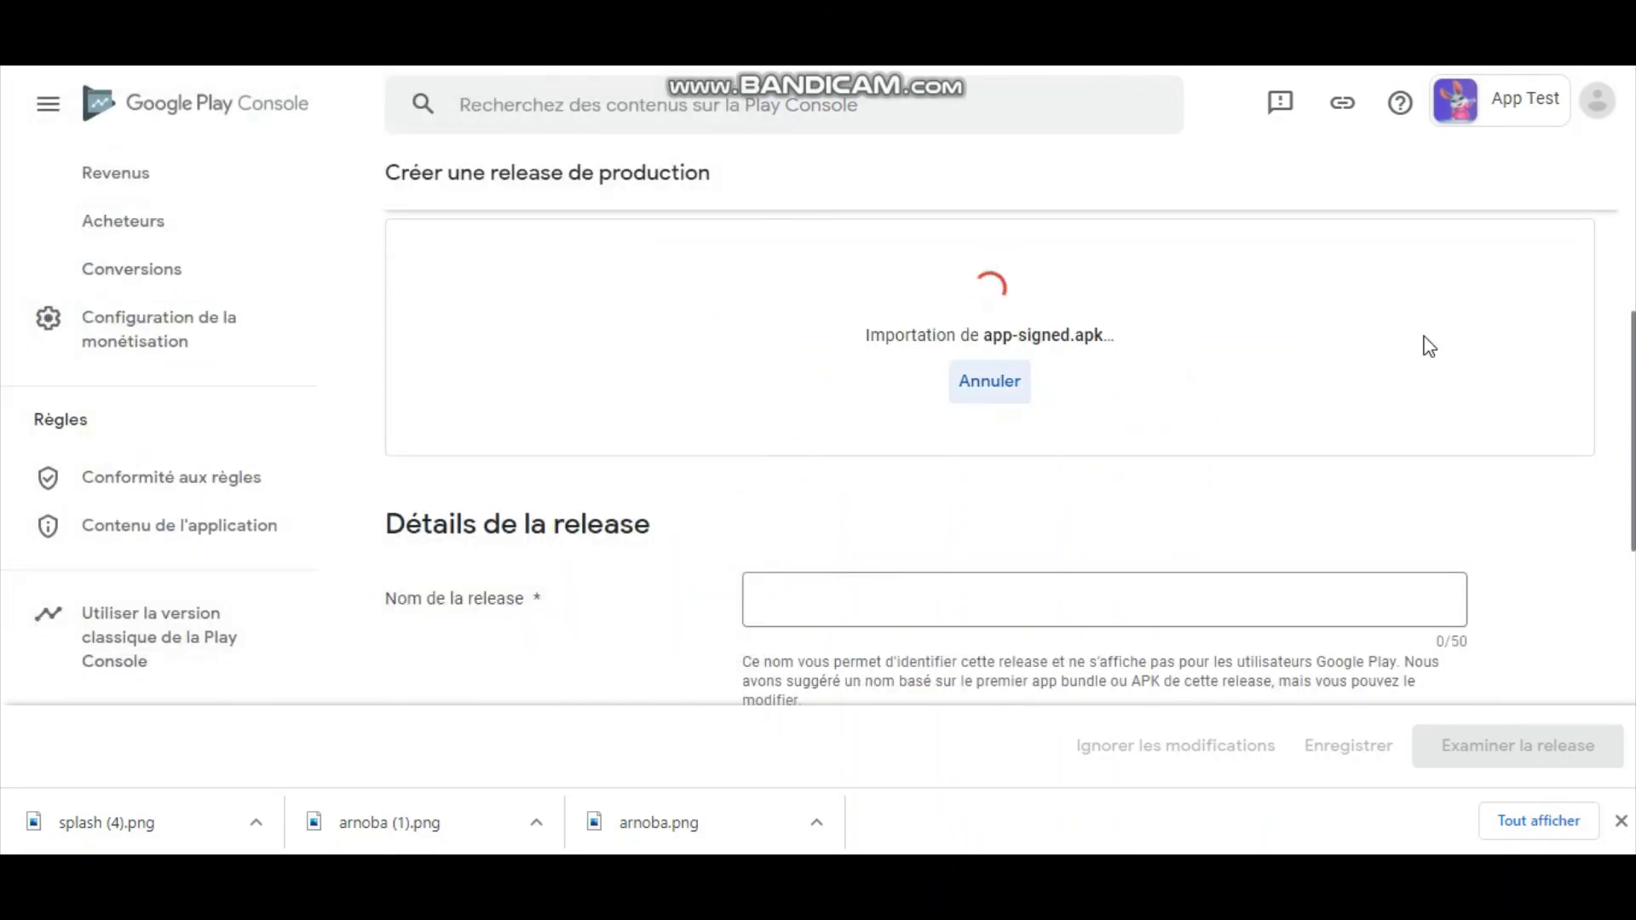
pyautogui.scroll(2, 1630, 365)
pyautogui.scroll(-1, 1630, 364)
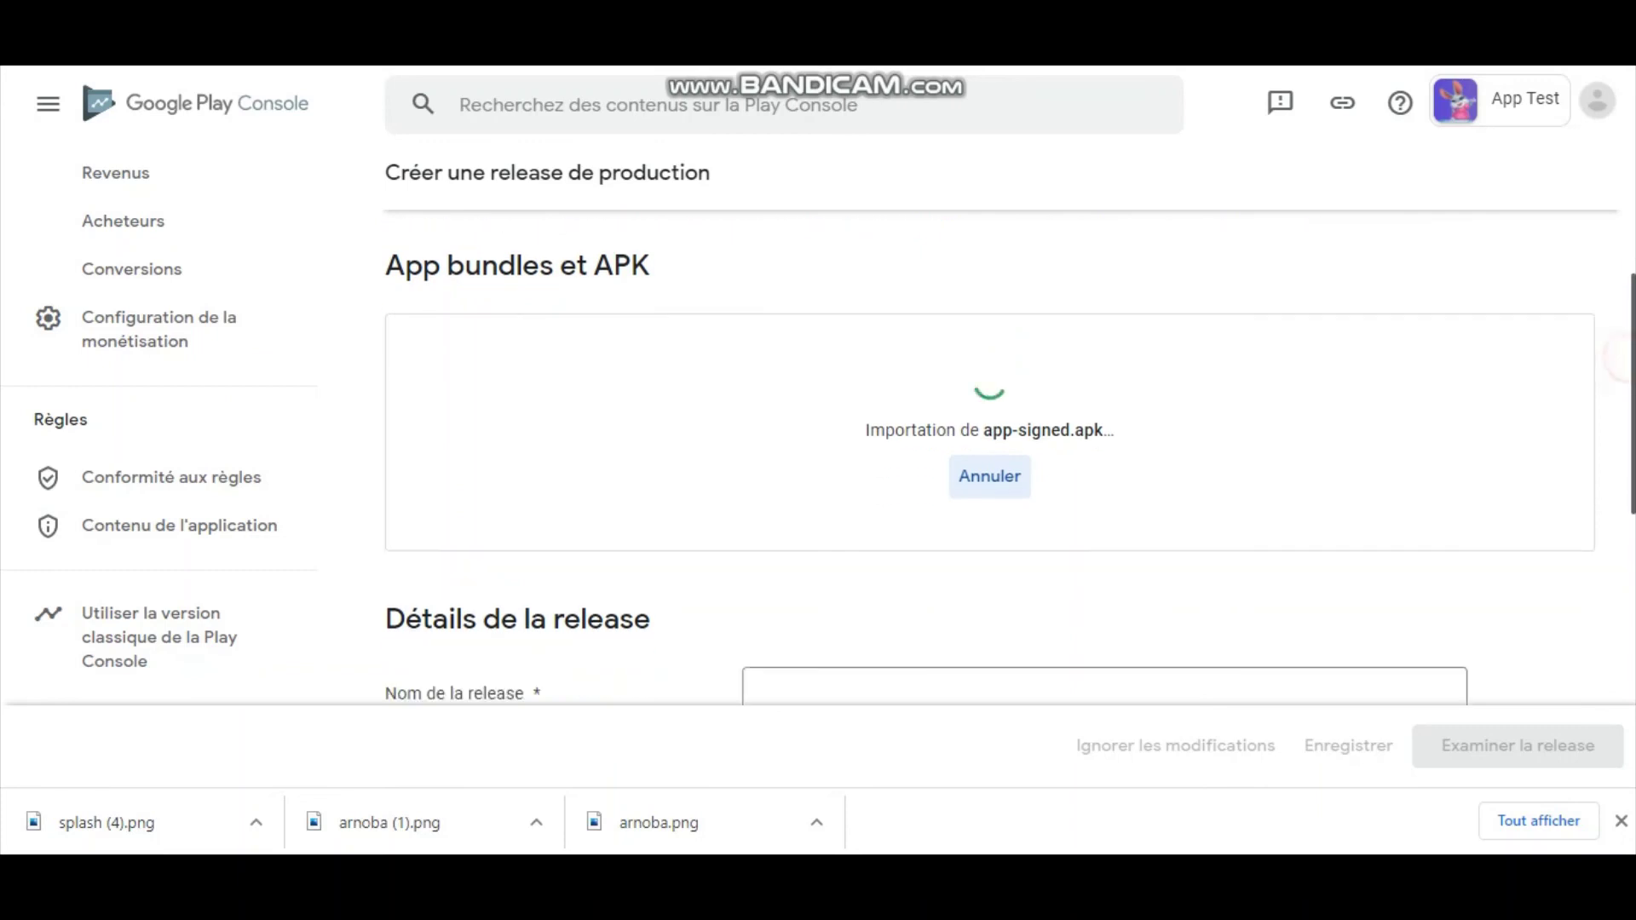
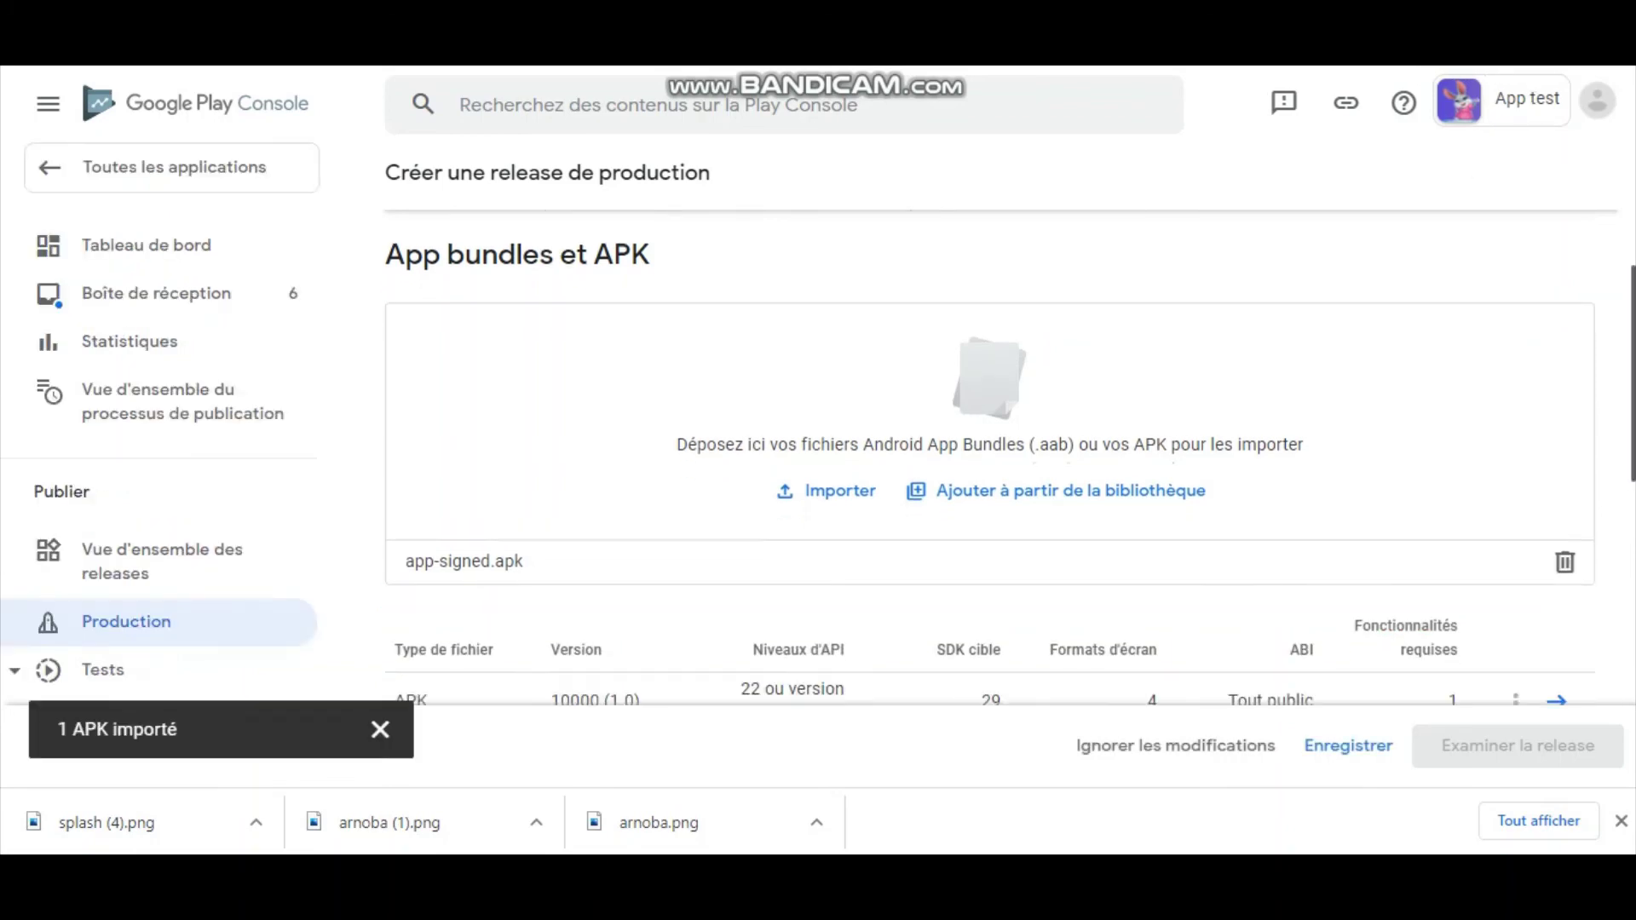
# - Save the production release with the suggested name 10000 (1.0) and the placeholder release notes, and review its APK details
pyautogui.scroll(-1, 814, 607)
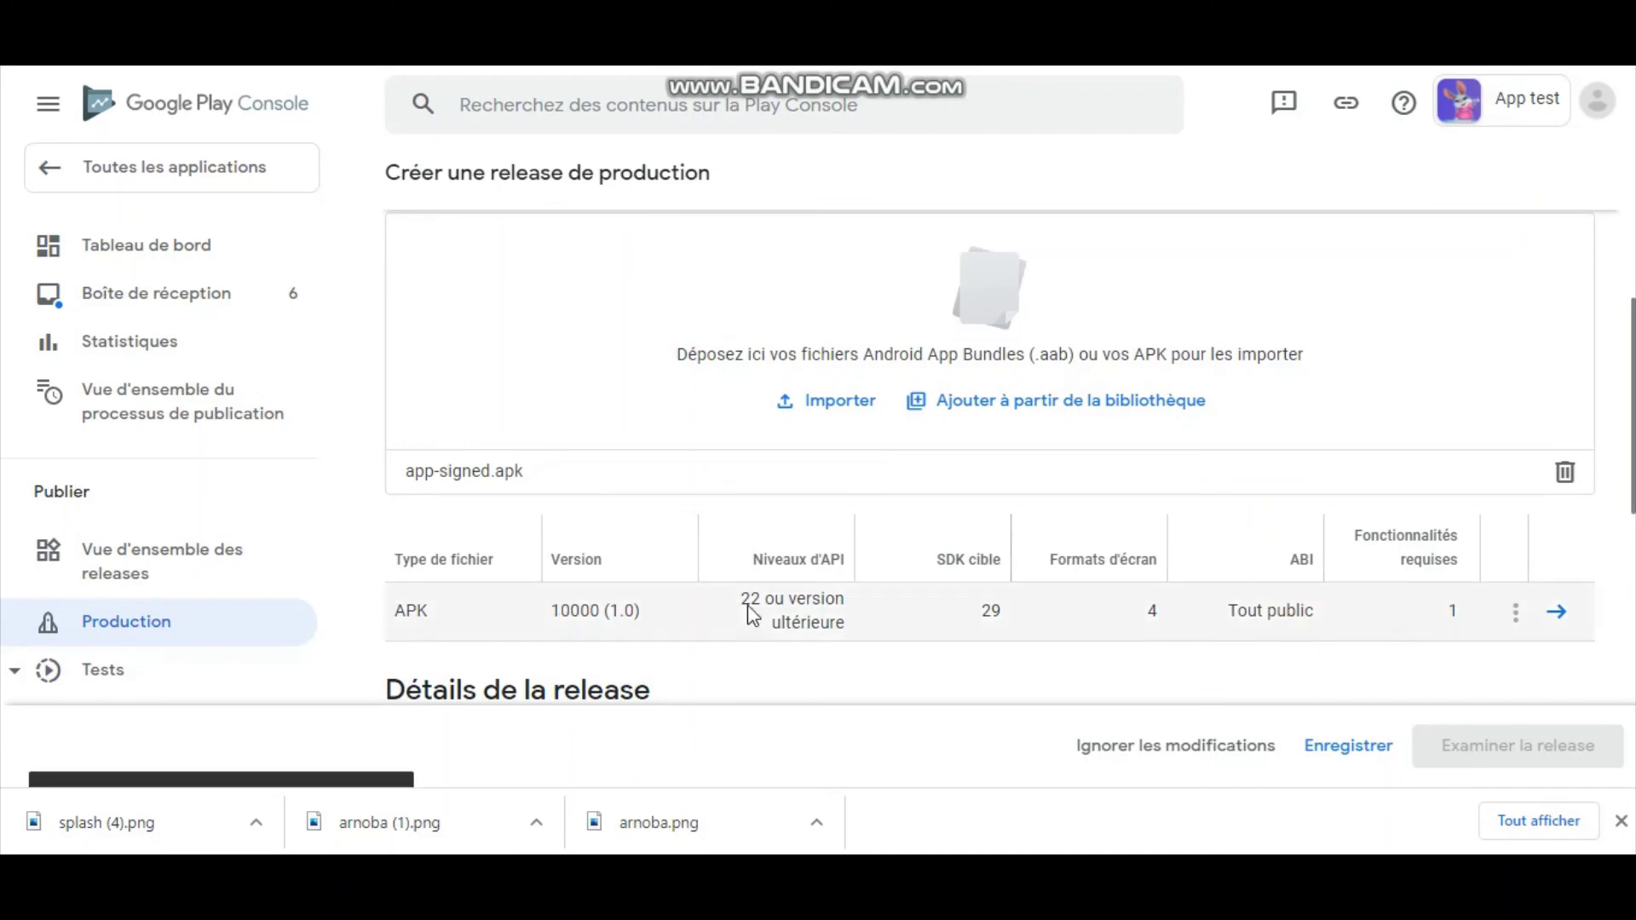
pyautogui.scroll(-4, 1010, 456)
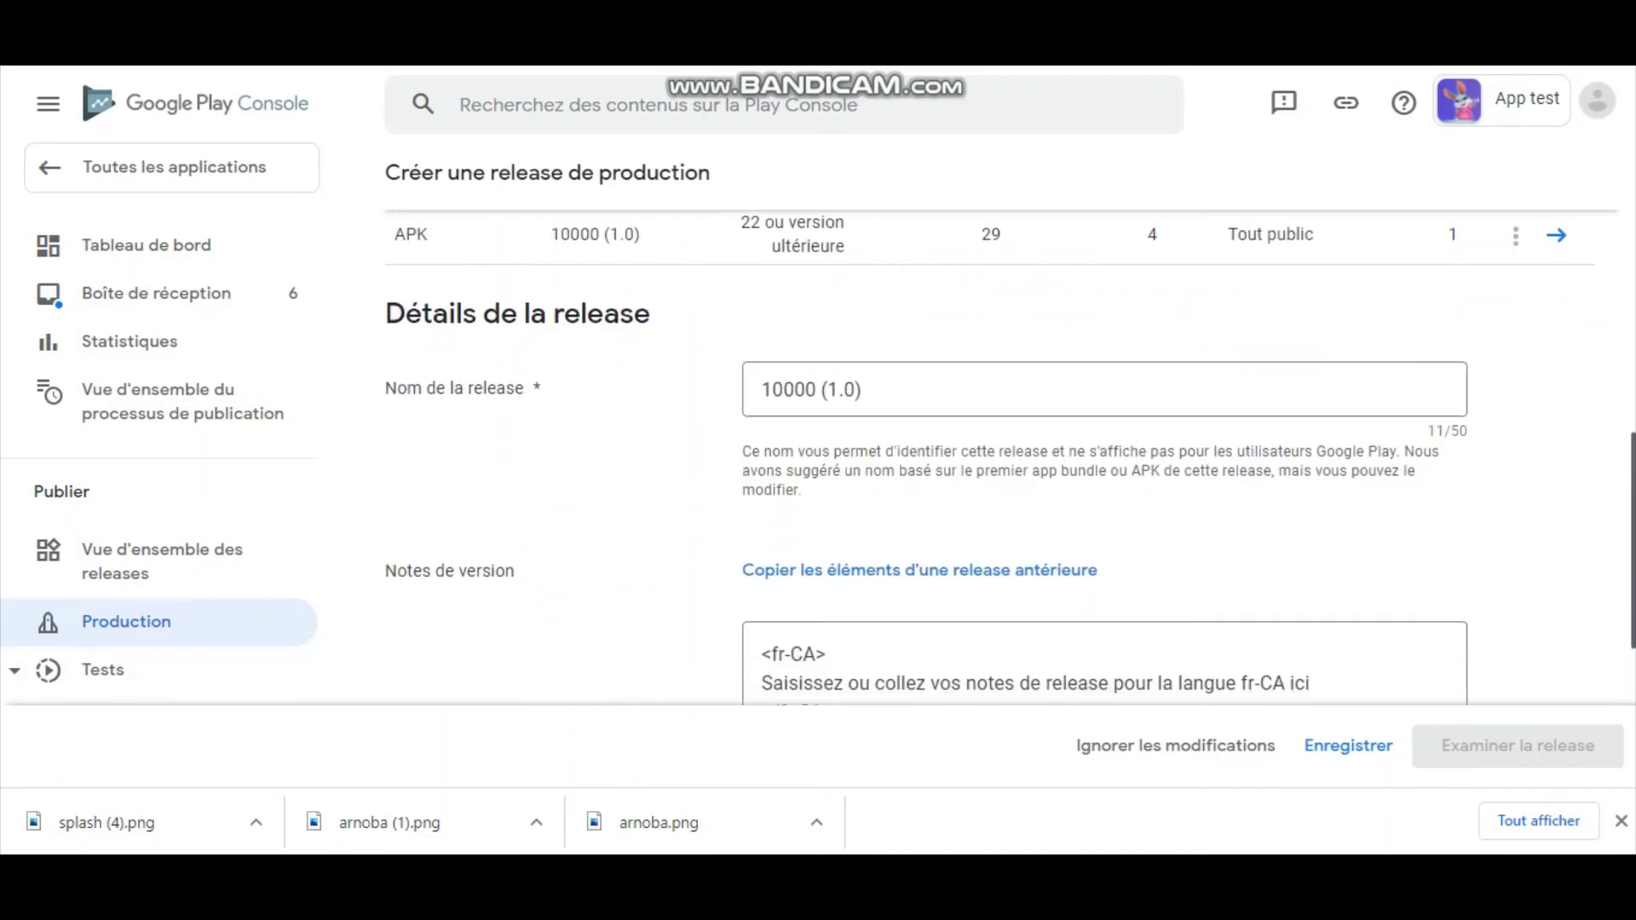
pyautogui.scroll(-2, 927, 458)
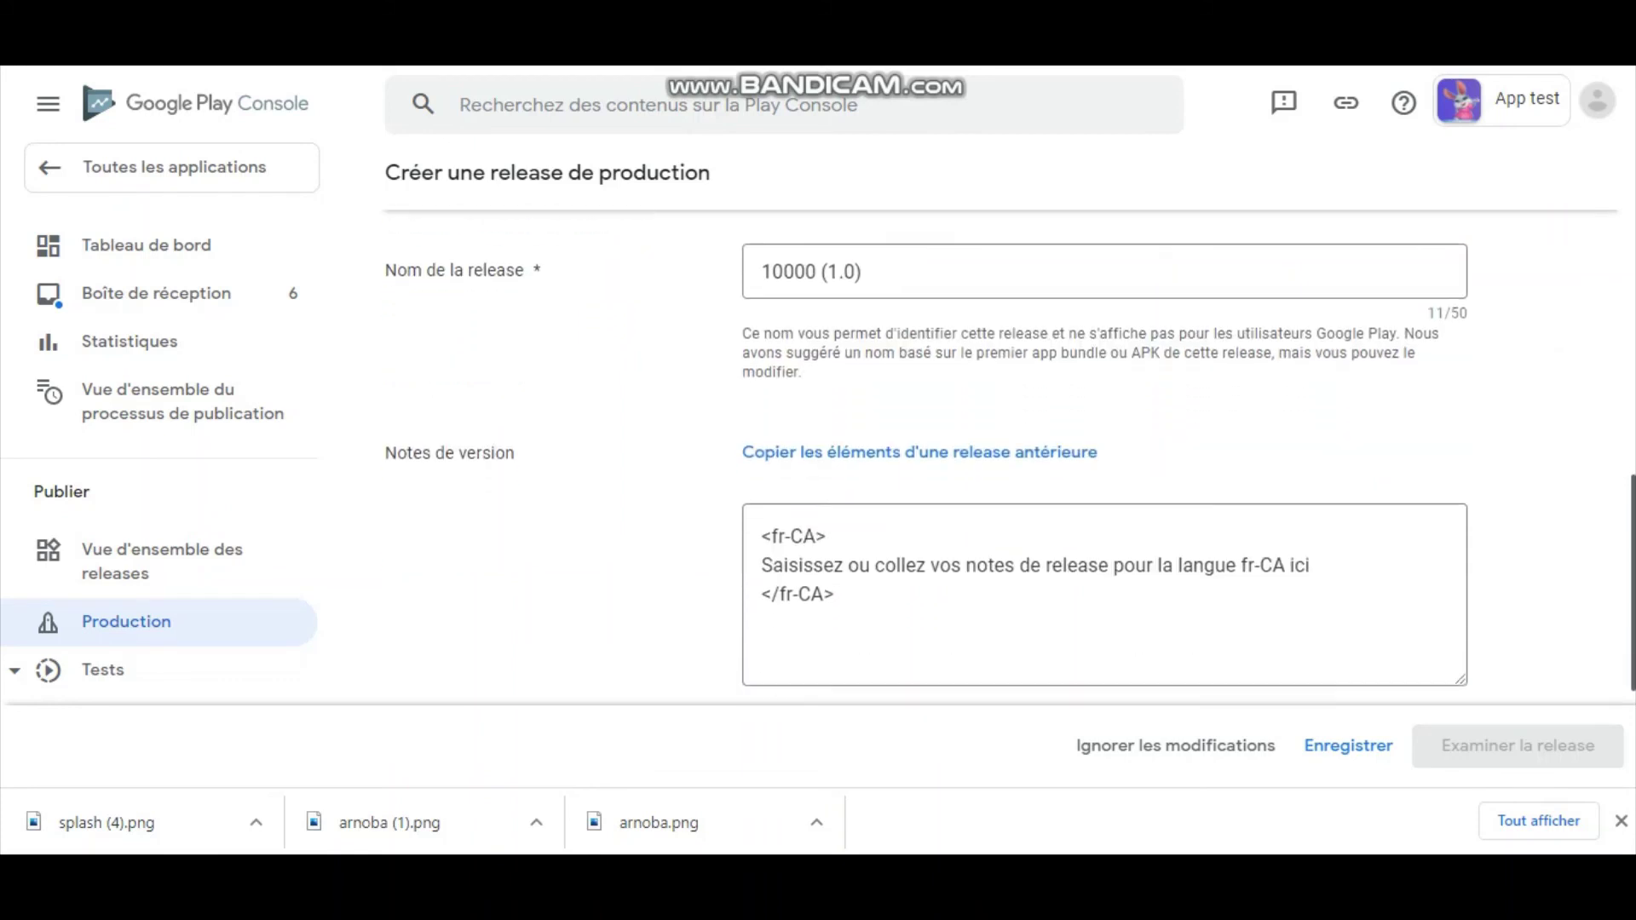
pyautogui.scroll(-1, 1011, 455)
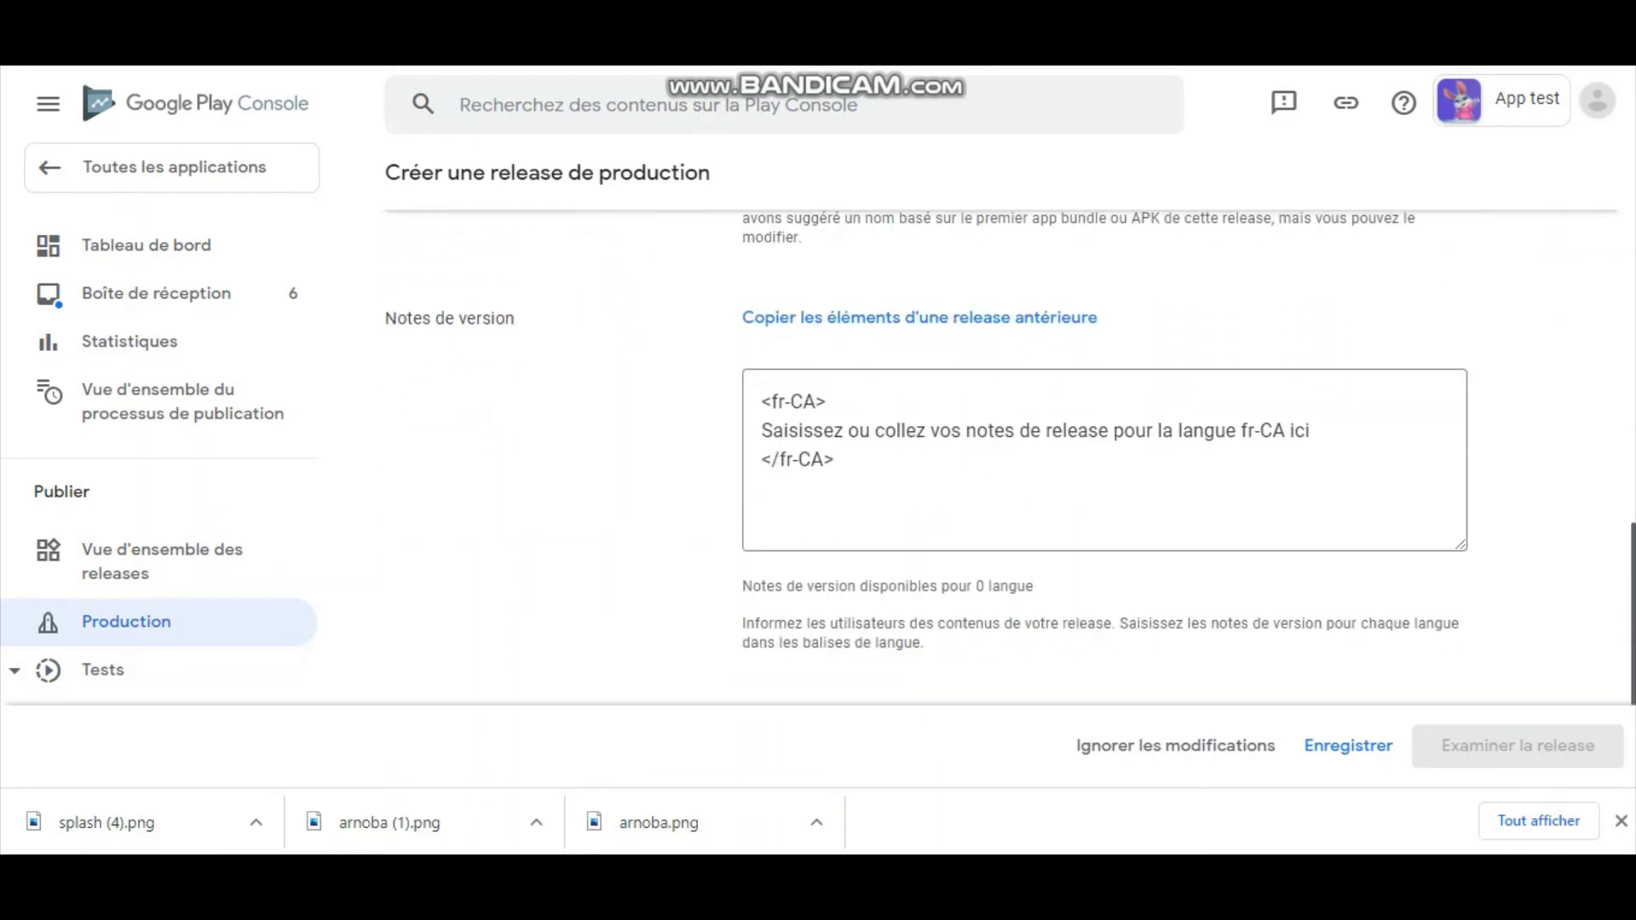
pyautogui.click(1344, 745)
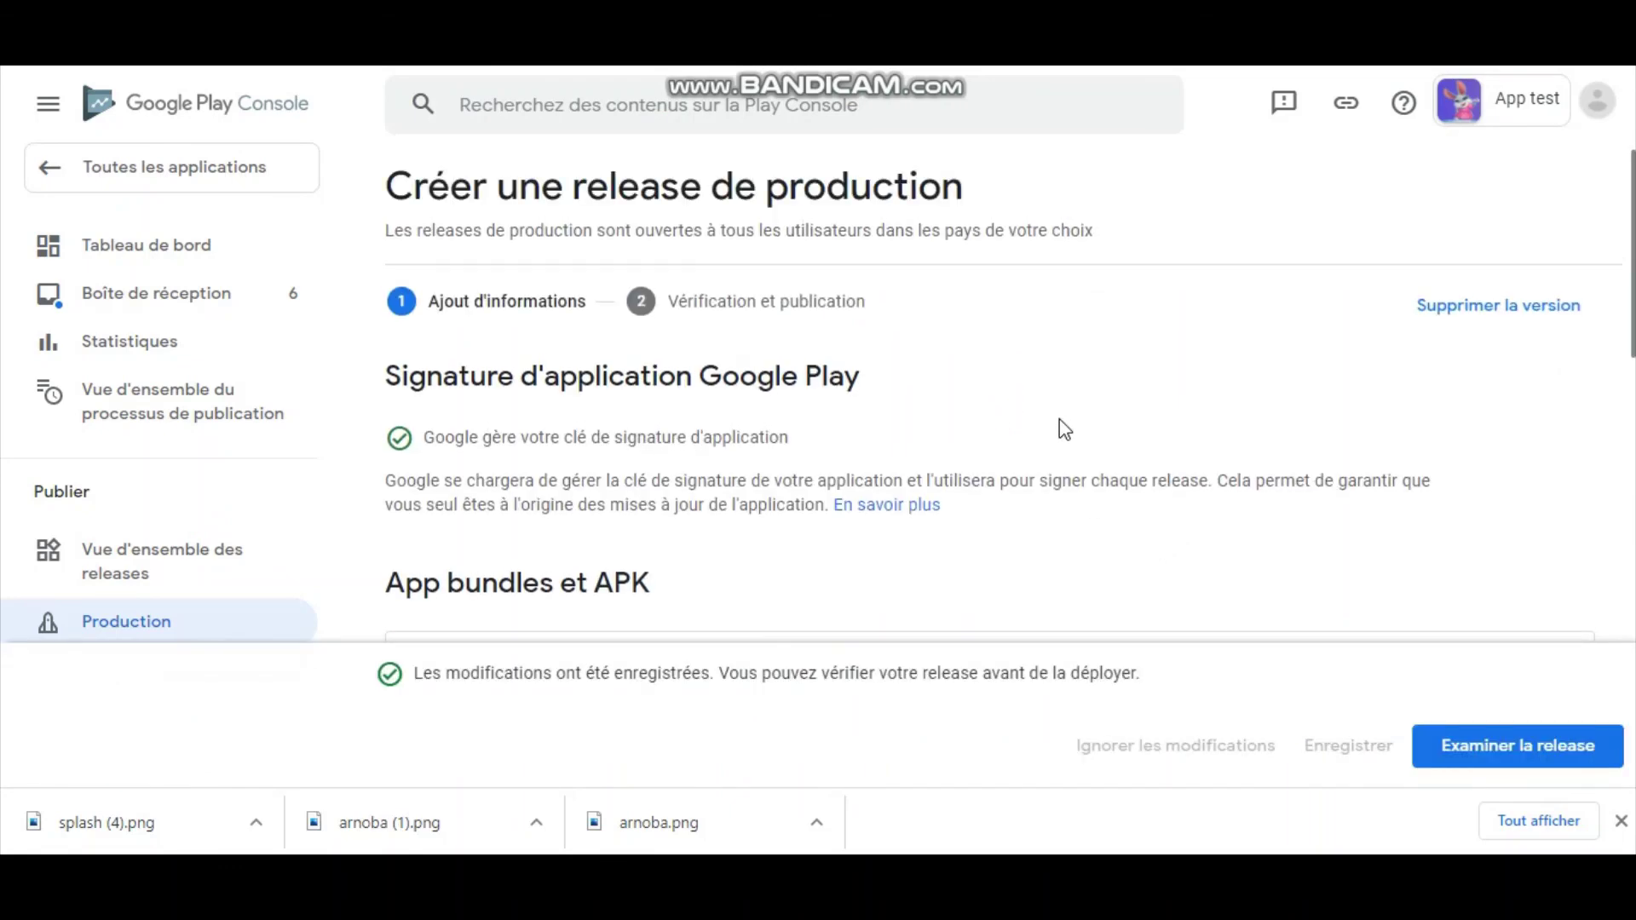
pyautogui.scroll(-5, 989, 425)
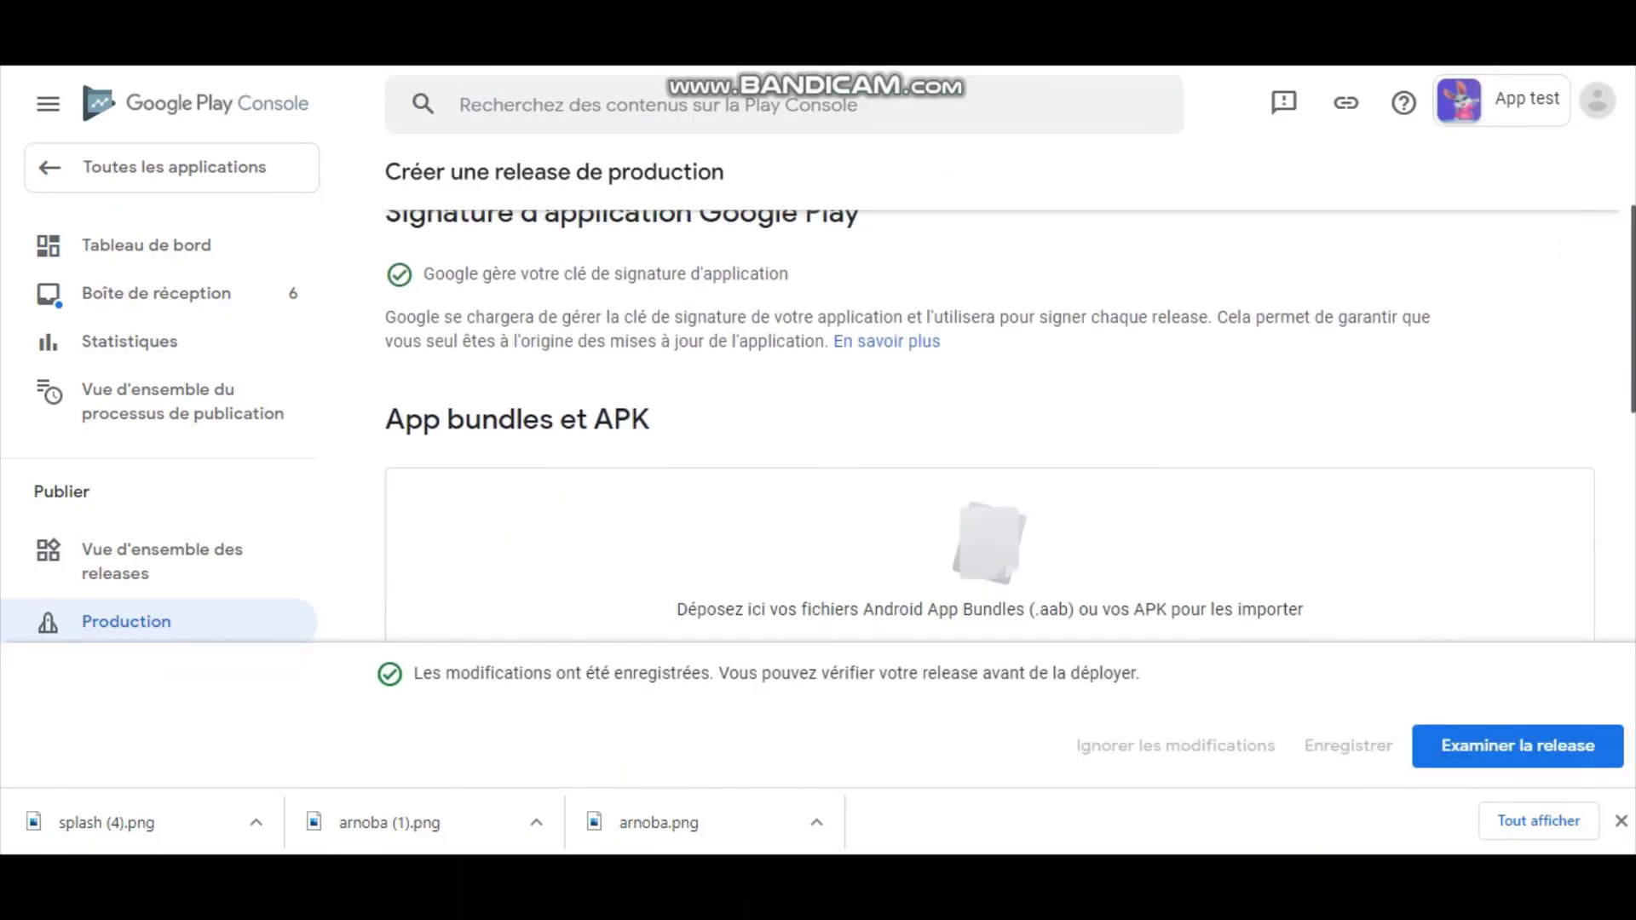
pyautogui.scroll(-2, 988, 426)
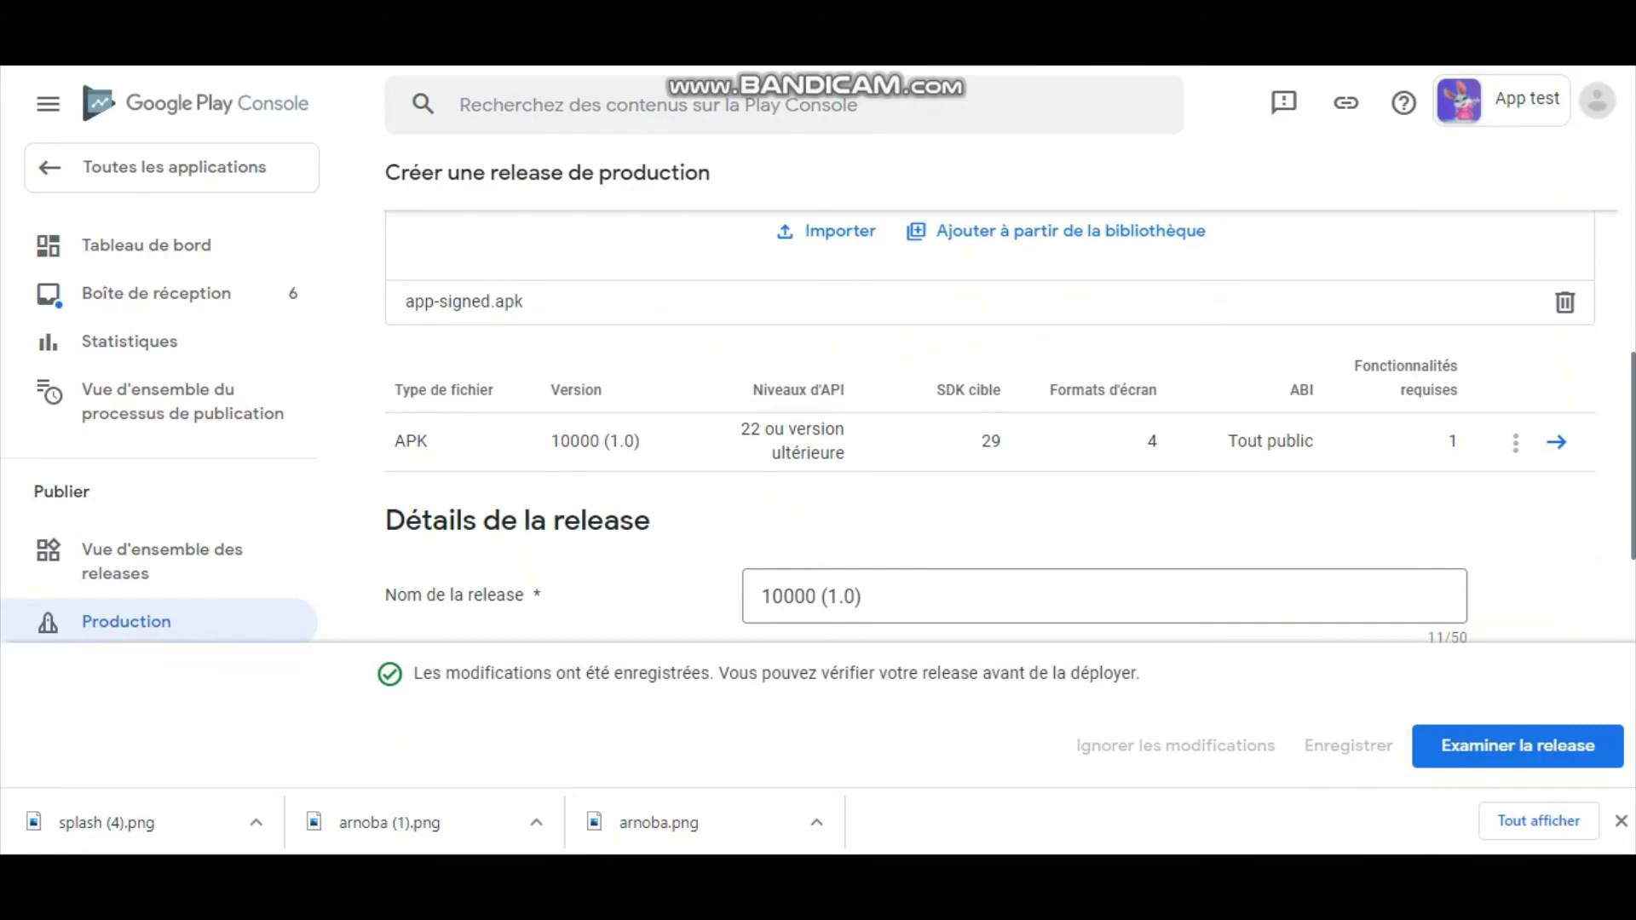
# - Advance the production release to the Vérification et publication stage and review its new APK and version notes sections
pyautogui.click(1482, 758)
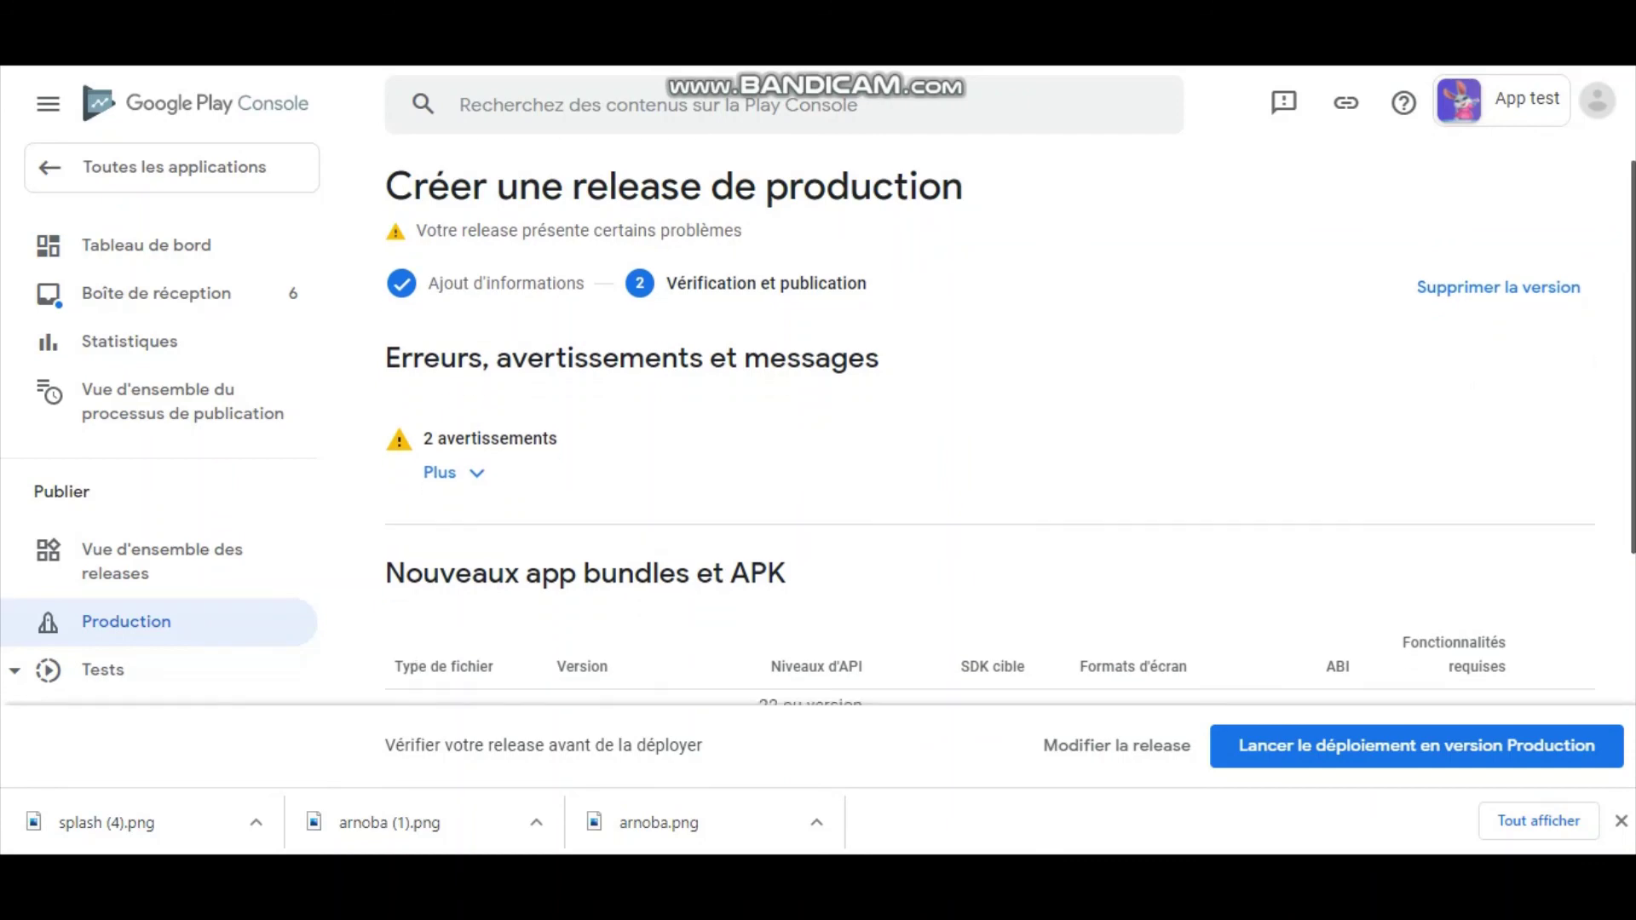
pyautogui.scroll(-2, 987, 511)
pyautogui.scroll(-1, 988, 511)
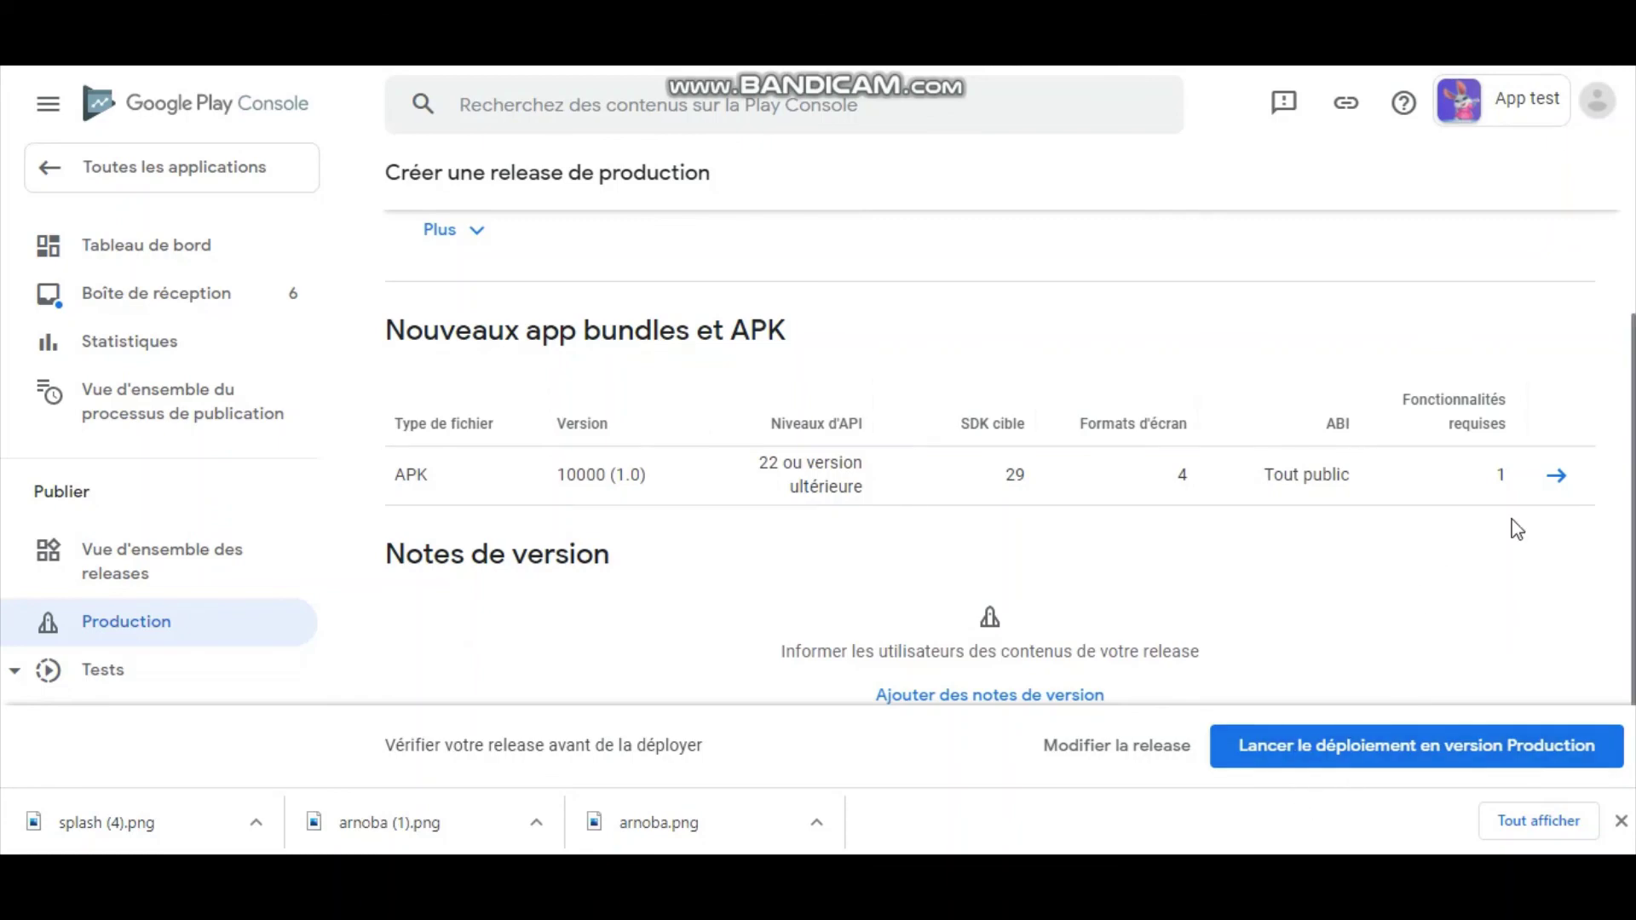
pyautogui.moveTo(1626, 219)
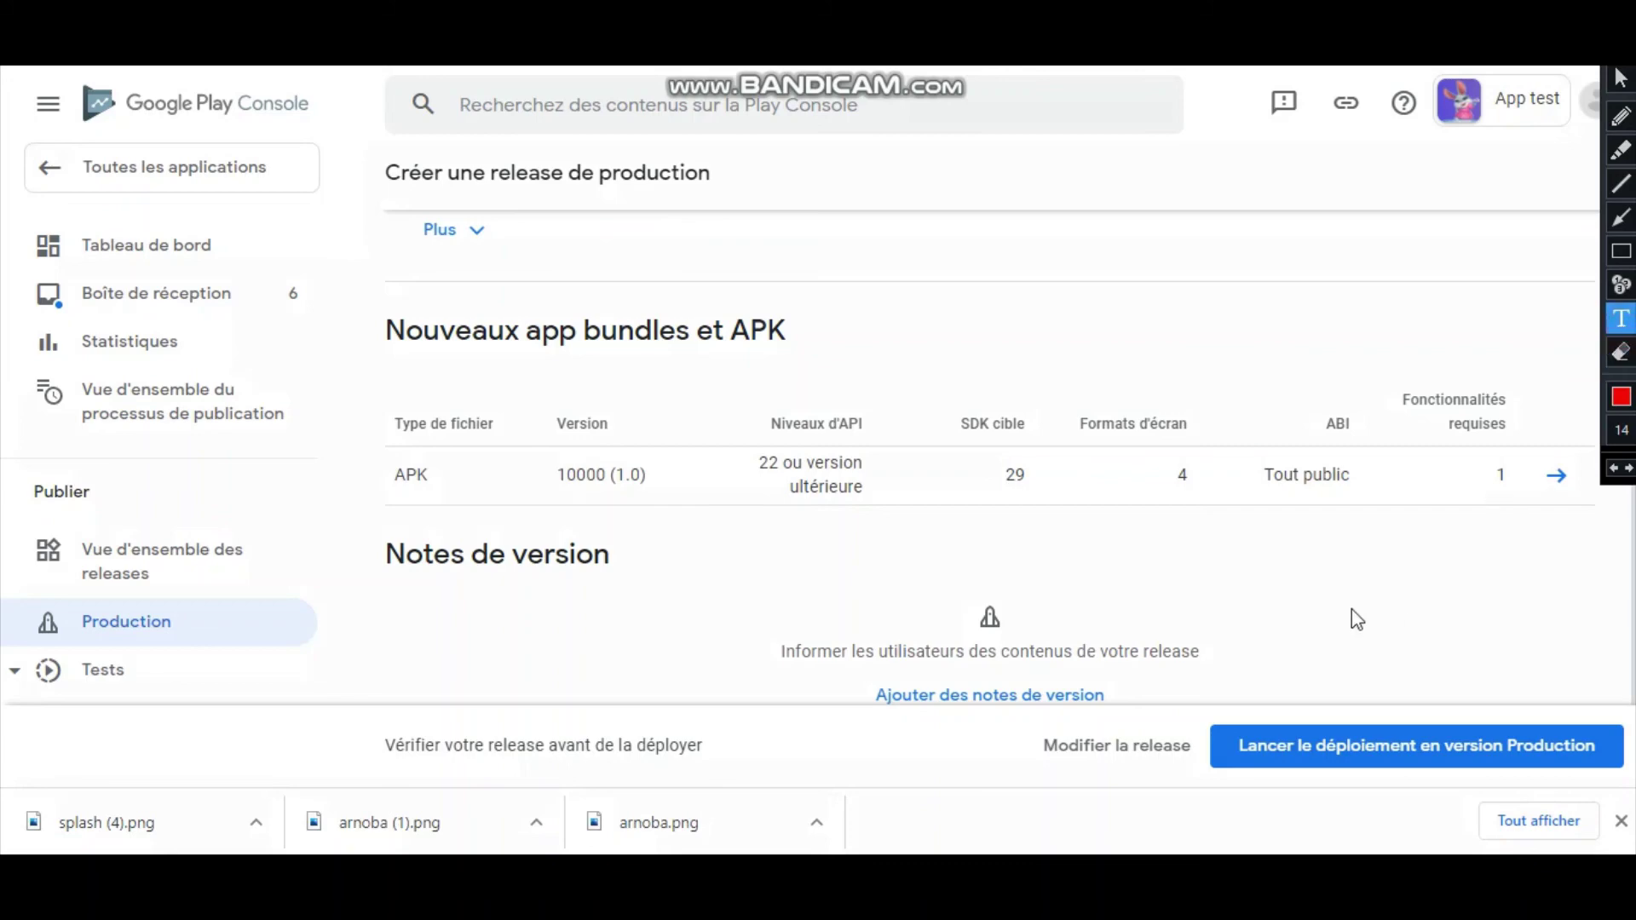
pyautogui.click(1297, 618)
pyautogui.write('Vous cli')
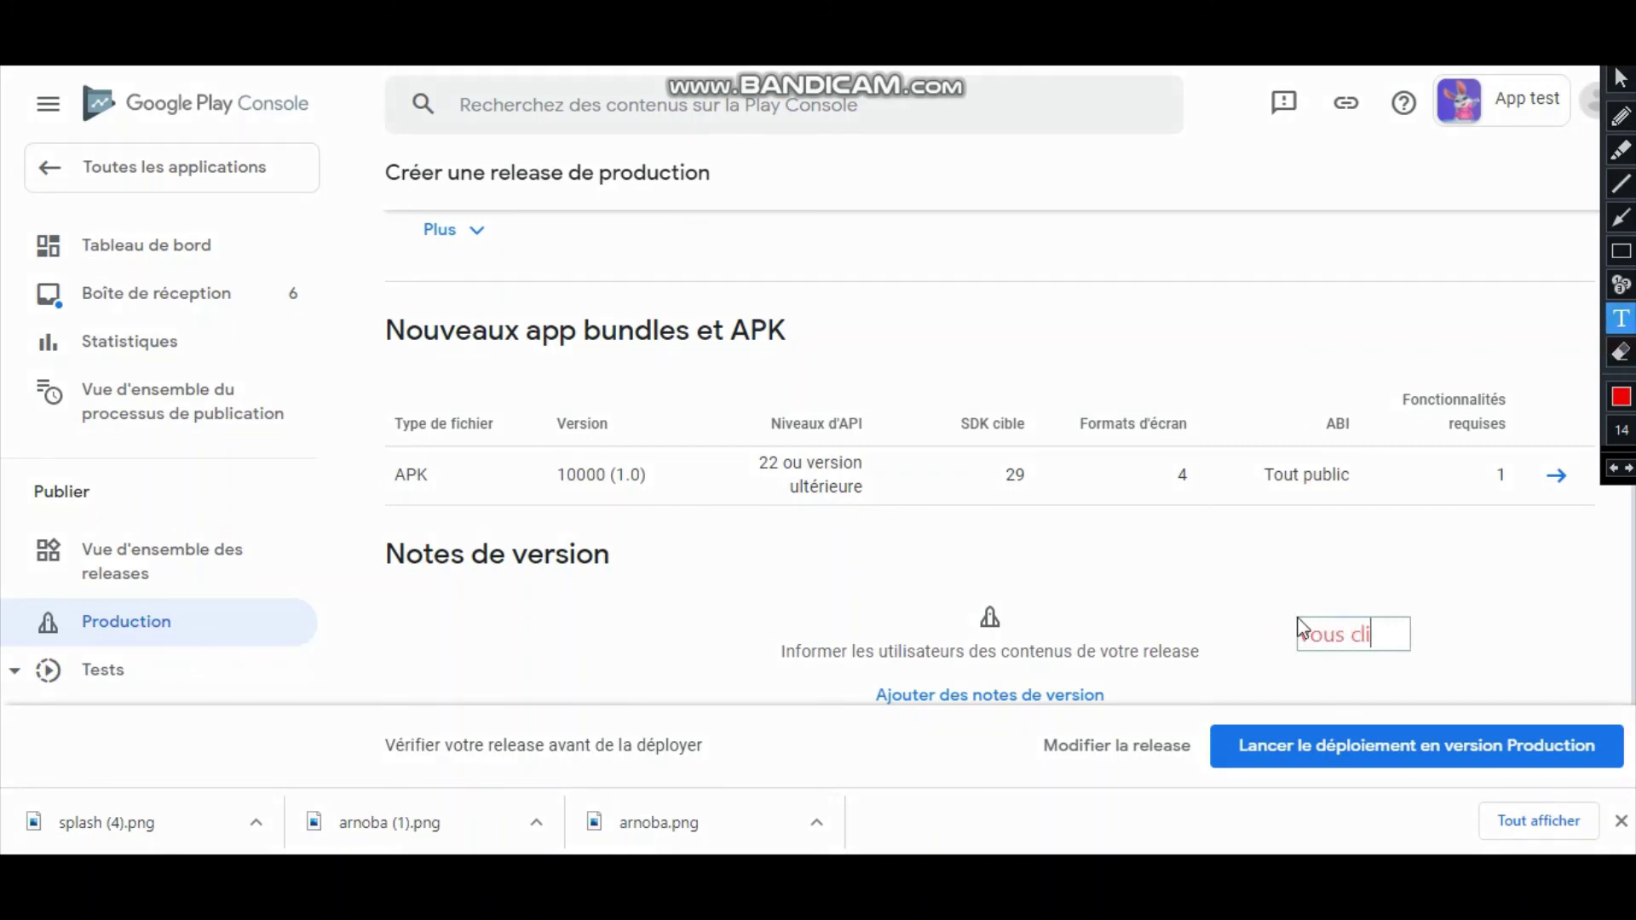
pyautogui.write('quer')
pyautogui.write('ci')
pyautogui.press('BackSpace')
pyautogui.write('su')
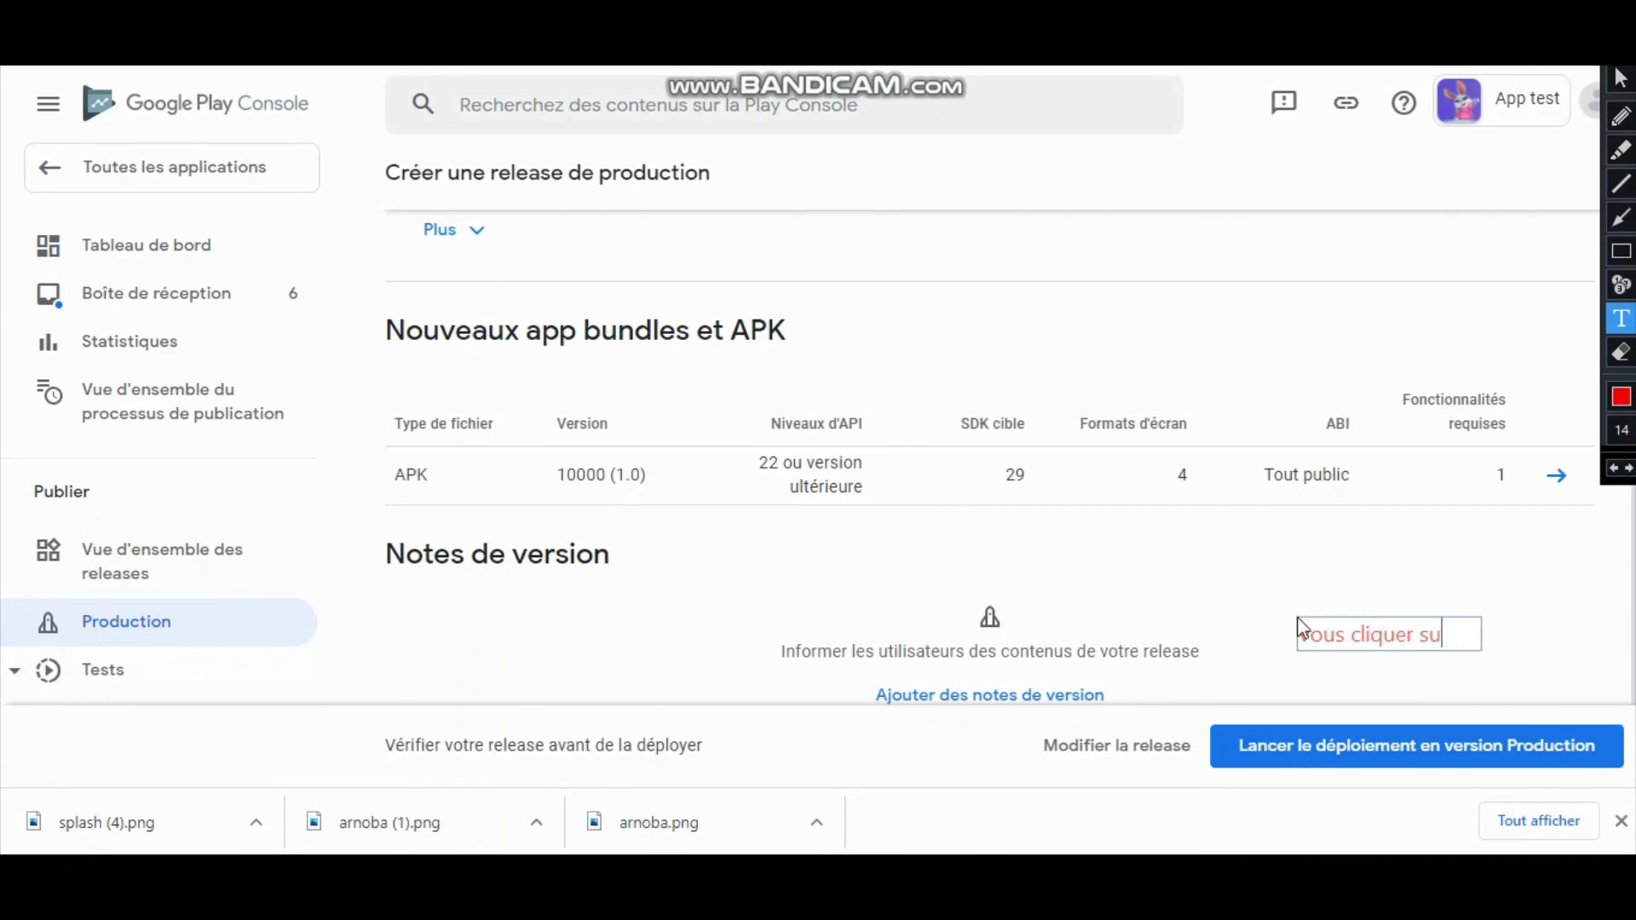
pyautogui.write('r lancer le')
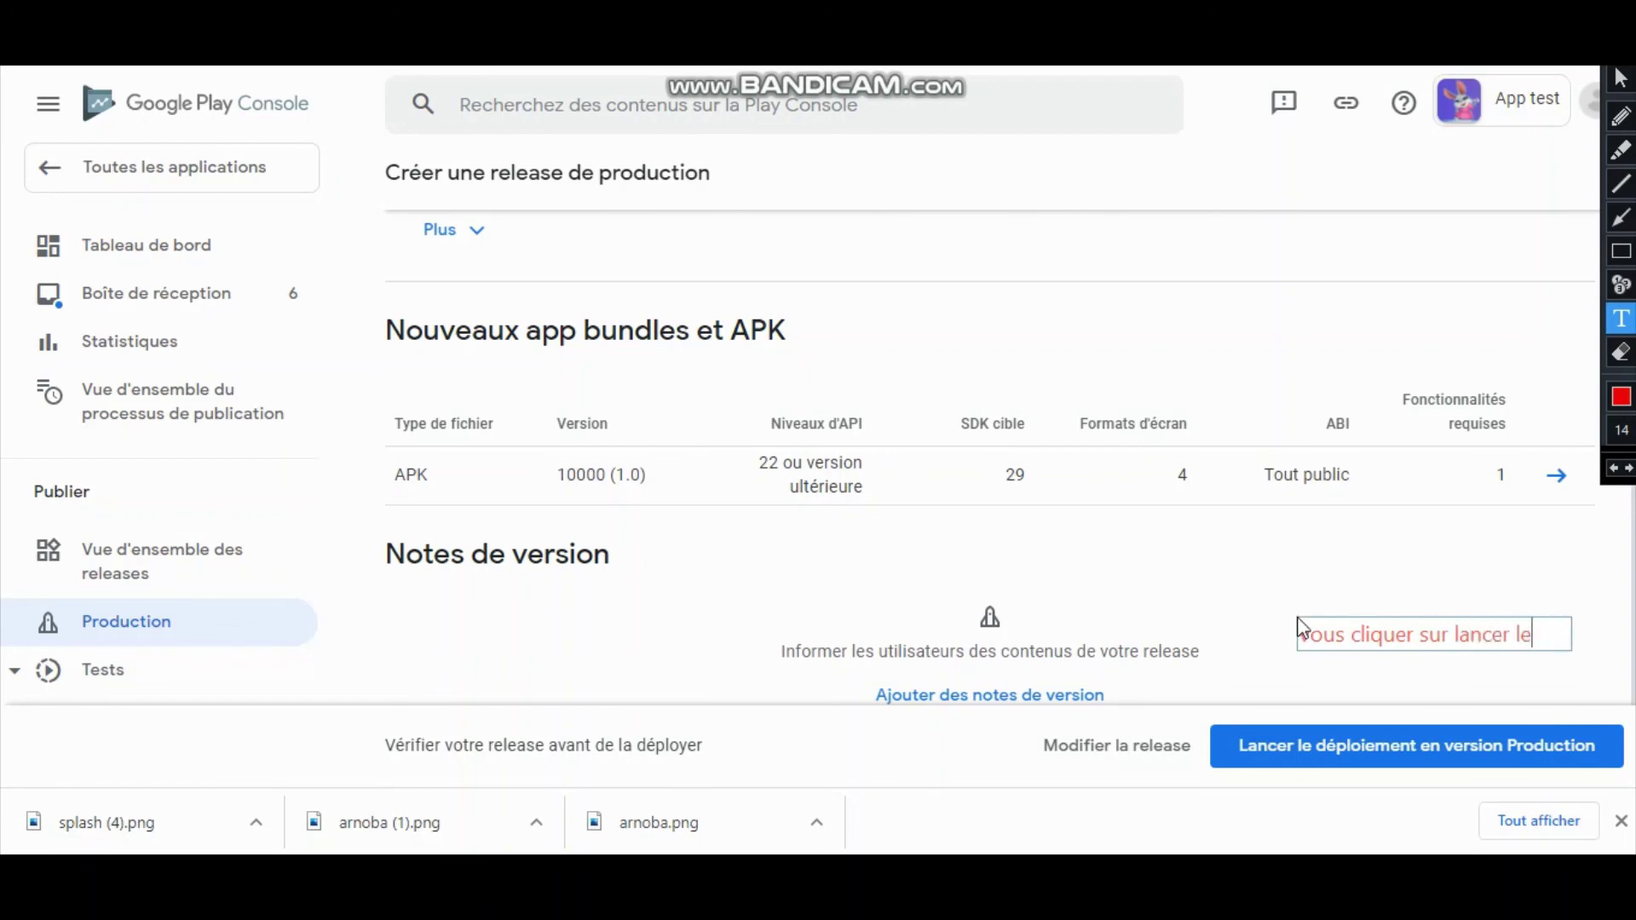
pyautogui.write(' dé')
pyautogui.write('plo')
pyautogui.write('i')
pyautogui.press('BackSpace')
pyautogui.write('oi')
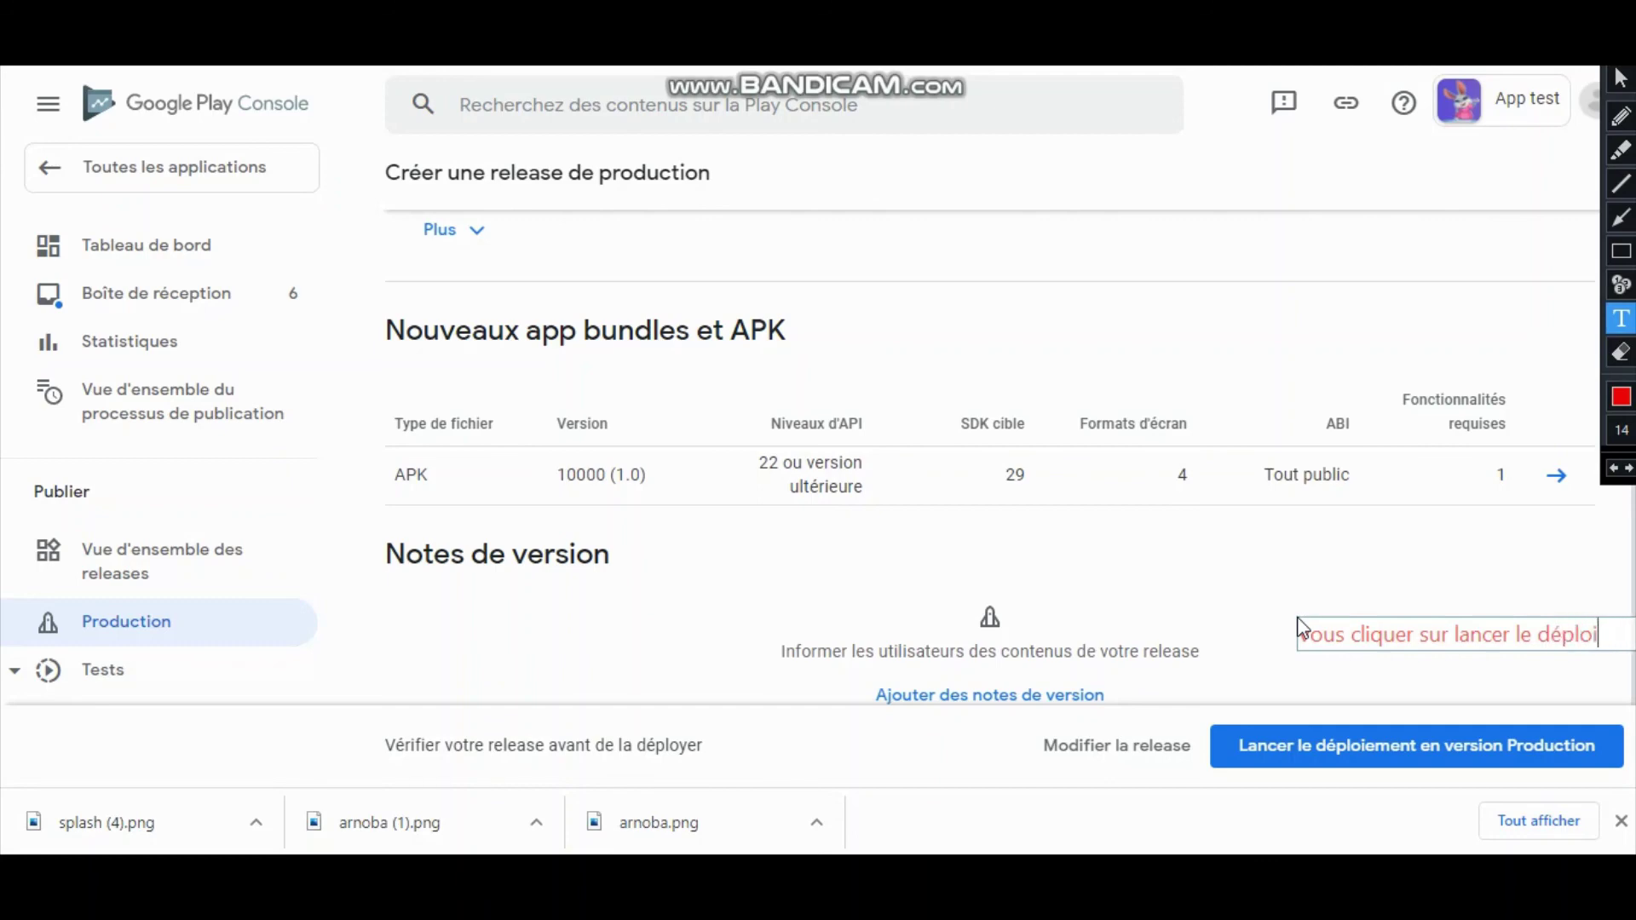
pyautogui.write('ement')
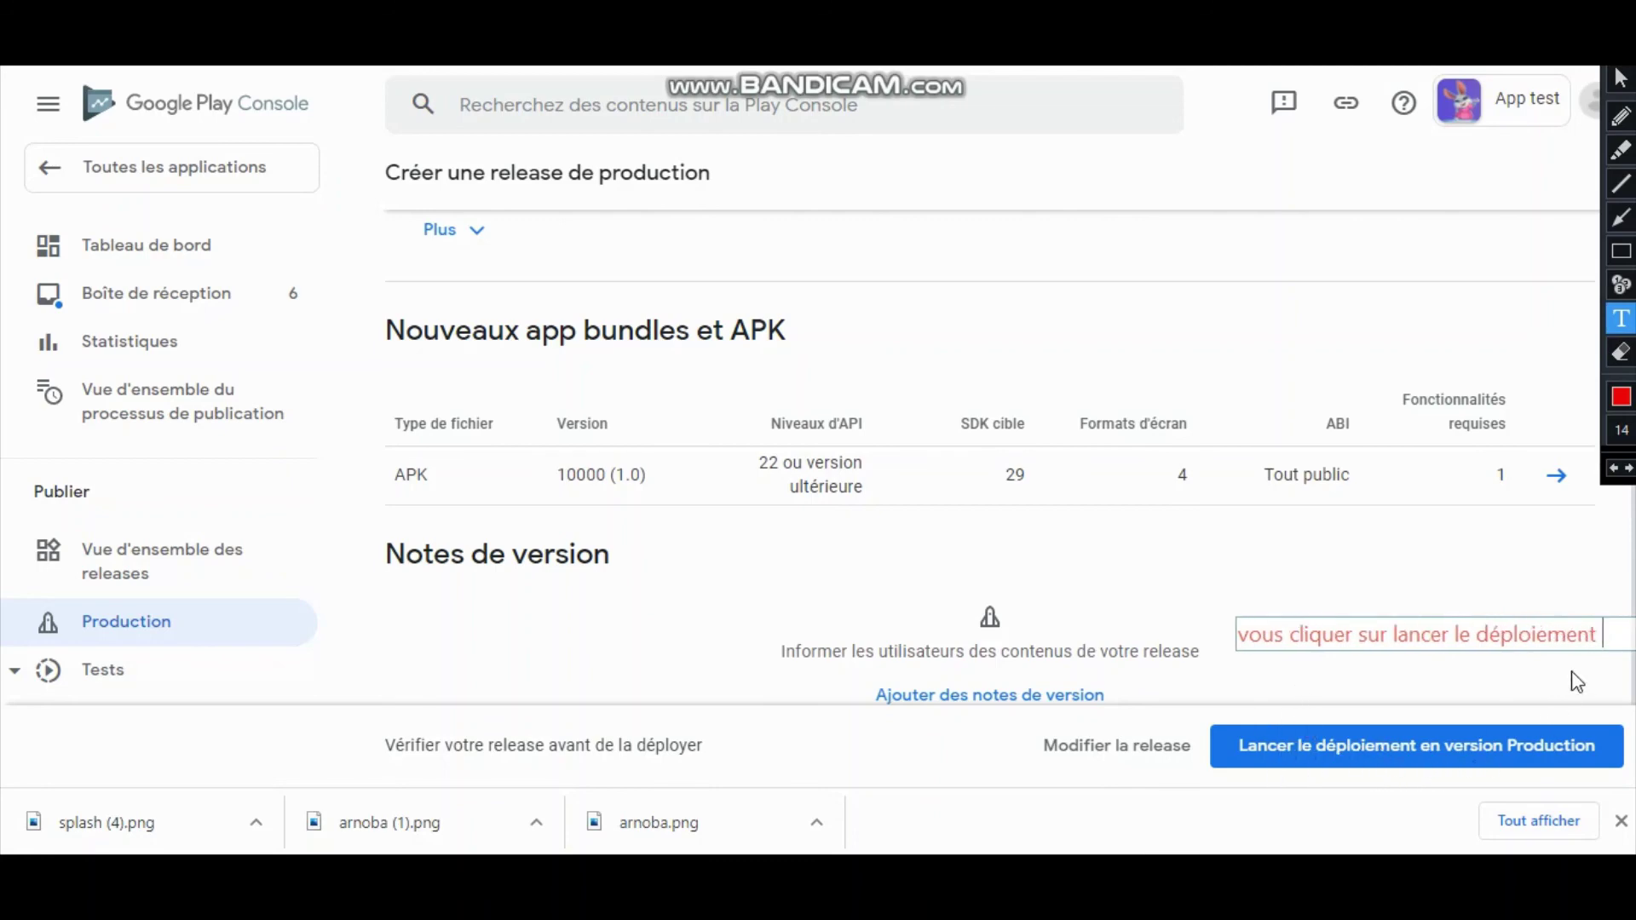
pyautogui.write(' e')
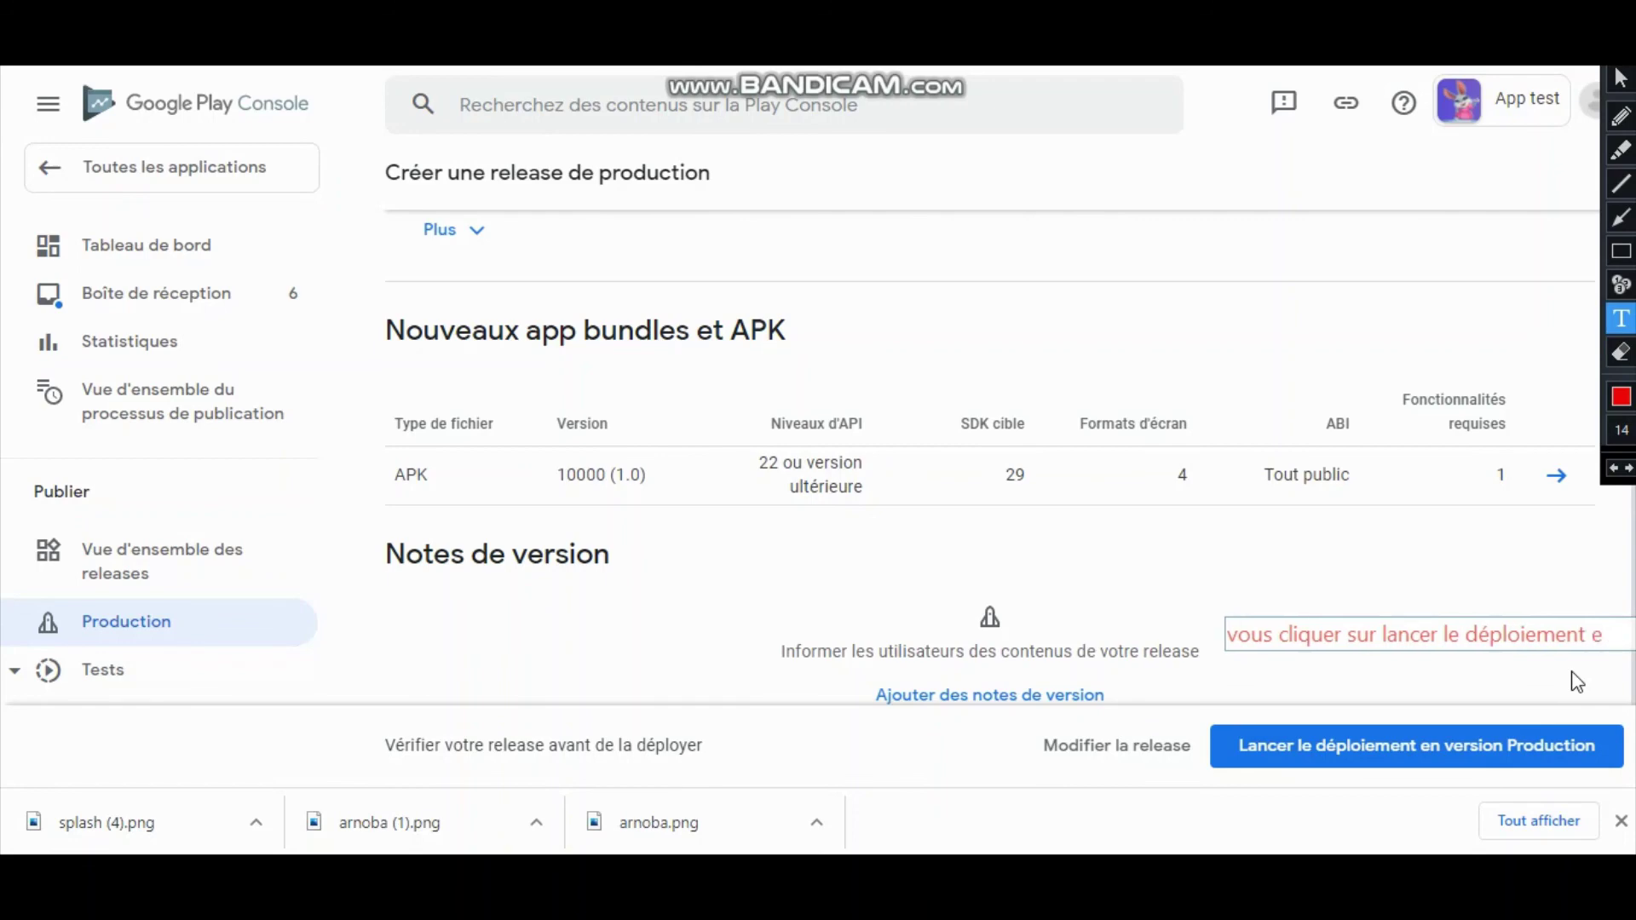
pyautogui.write('t ')
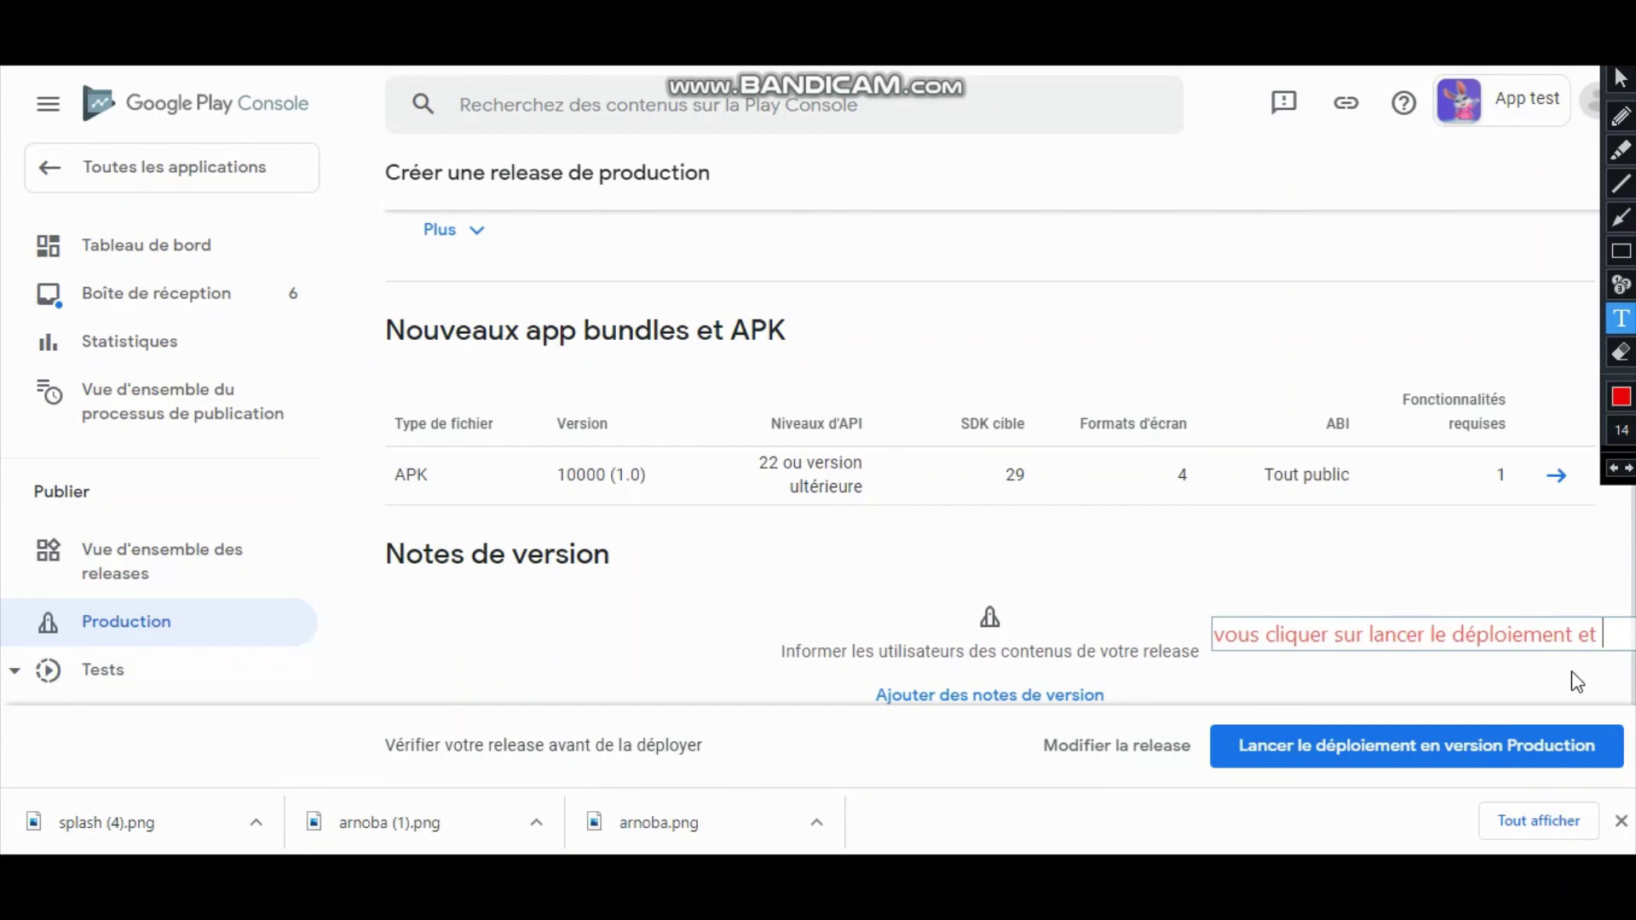
pyautogui.write("c'est")
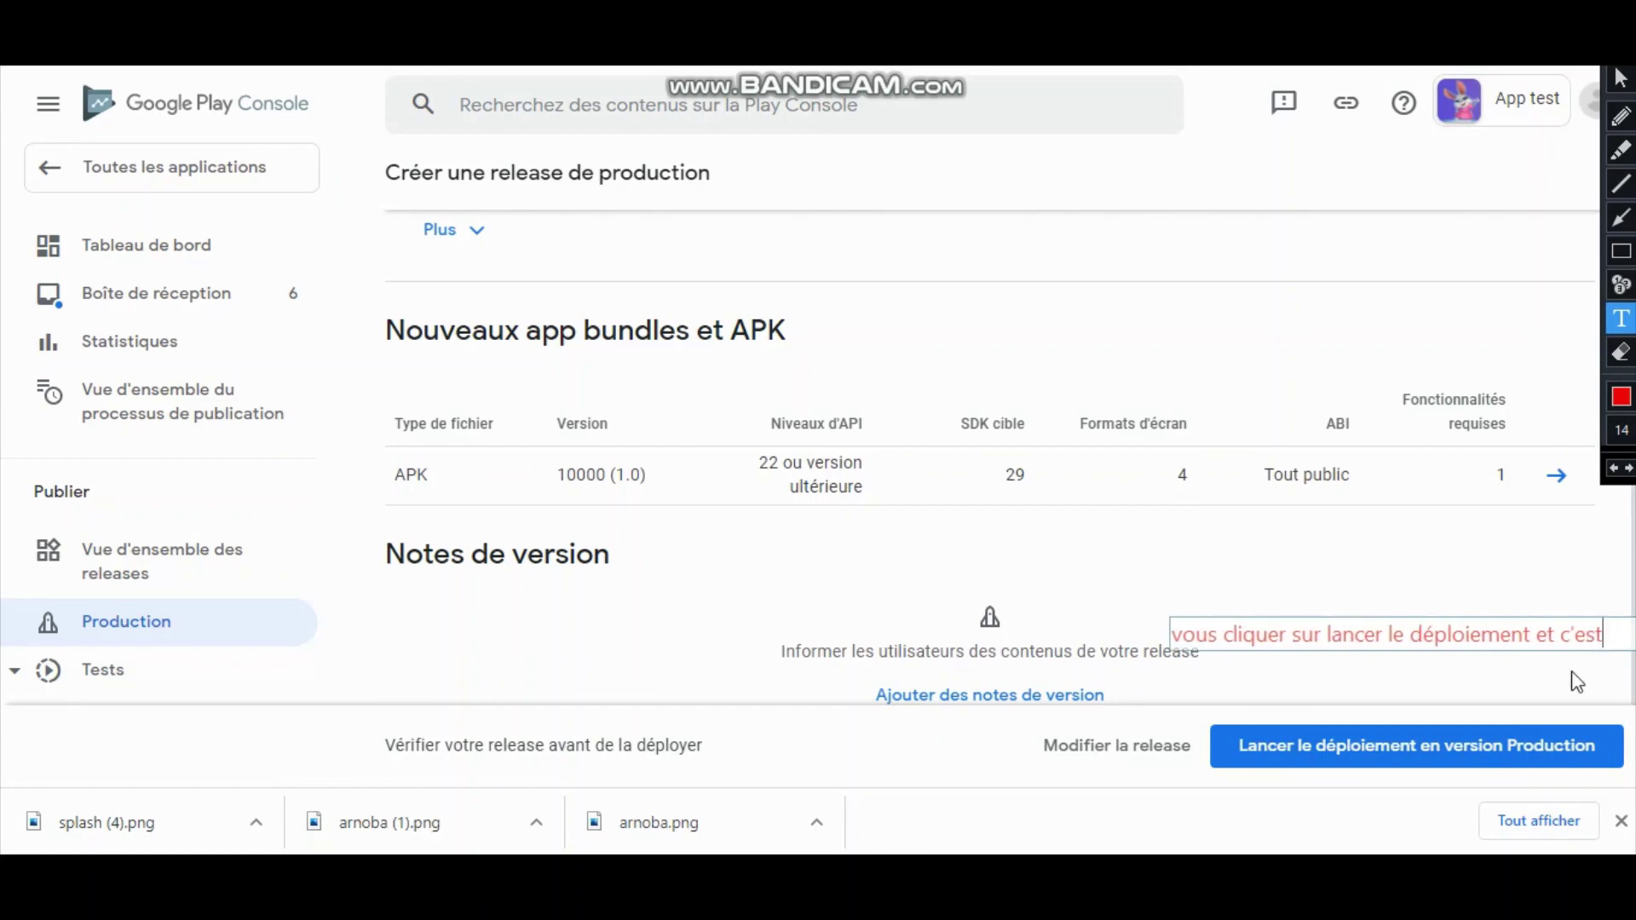
pyautogui.write(' fini ')
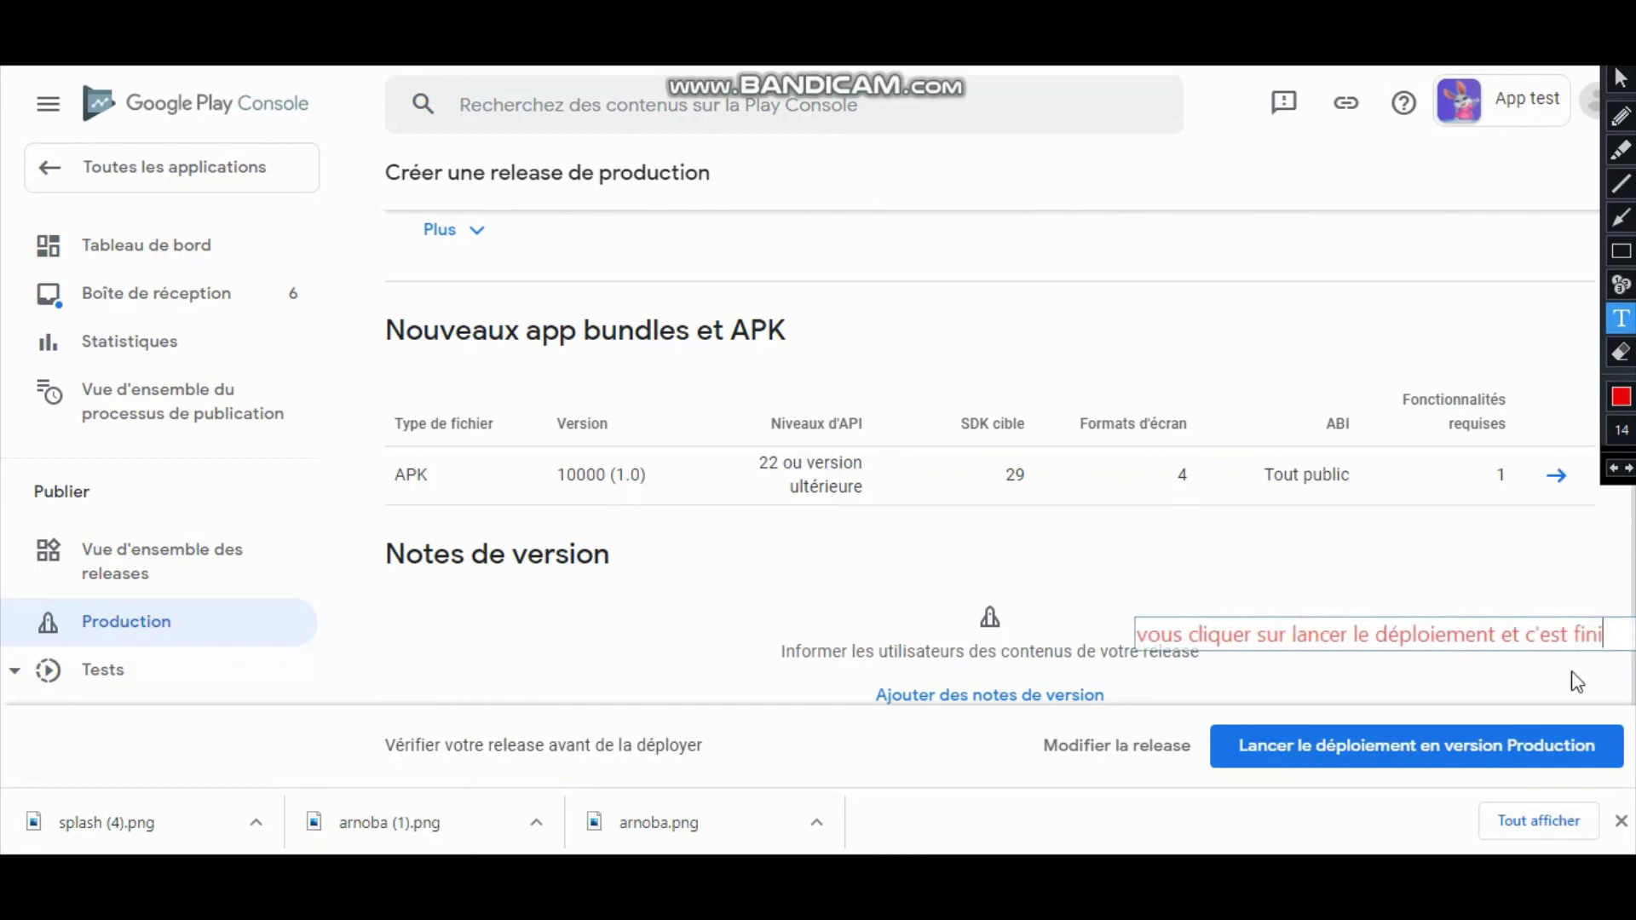
pyautogui.write('!')
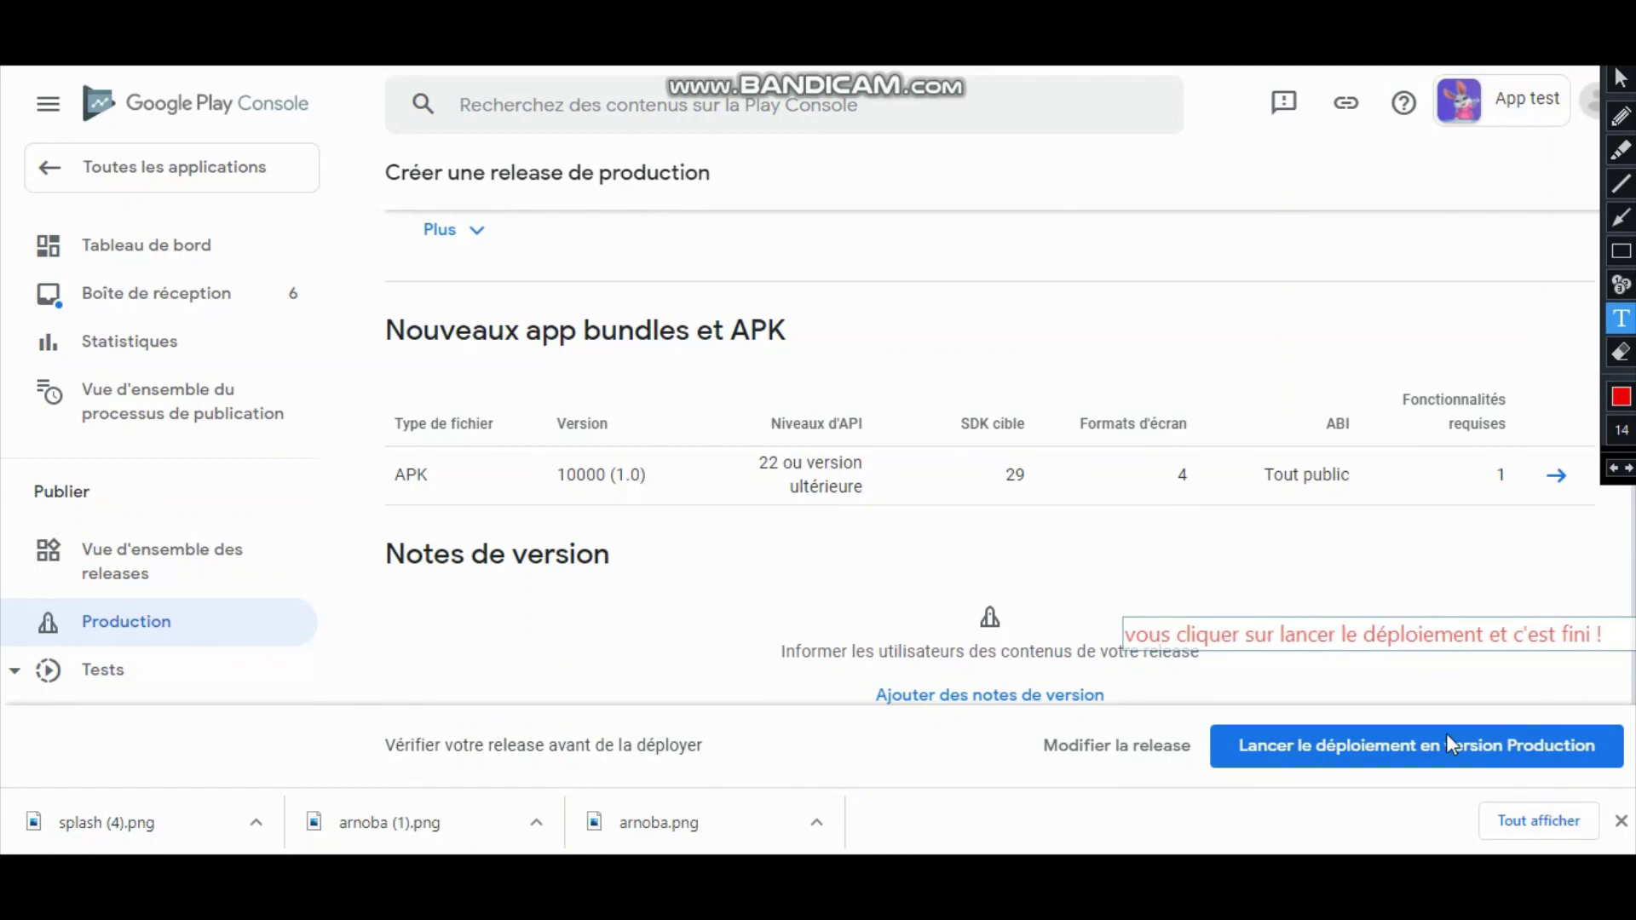
pyautogui.press('BackSpace')
pyautogui.press('BackSpace')
pyautogui.press('BackSpace')
pyautogui.press('BackSpace')
pyautogui.press('BackSpace')
pyautogui.press('BackSpace')
pyautogui.press('BackSpace')
pyautogui.press('BackSpace')
pyautogui.press('BackSpace')
pyautogui.press('BackSpace')
pyautogui.press('BackSpace')
pyautogui.press('BackSpace')
pyautogui.press('BackSpace')
pyautogui.press('BackSpace')
pyautogui.press('BackSpace')
pyautogui.press('BackSpace')
pyautogui.press('BackSpace')
pyautogui.press('BackSpace')
pyautogui.press('BackSpace')
pyautogui.press('BackSpace')
pyautogui.press('BackSpace')
pyautogui.press('BackSpace')
pyautogui.press('BackSpace')
pyautogui.press('BackSpace')
pyautogui.press('BackSpace')
pyautogui.press('BackSpace')
pyautogui.press('BackSpace')
pyautogui.press('BackSpace')
pyautogui.press('BackSpace')
pyautogui.press('BackSpace')
pyautogui.press('BackSpace')
pyautogui.press('BackSpace')
pyautogui.press('BackSpace')
pyautogui.press('BackSpace')
pyautogui.press('BackSpace')
pyautogui.press('BackSpace')
pyautogui.press('BackSpace')
pyautogui.press('BackSpace')
pyautogui.press('BackSpace')
pyautogui.press('BackSpace')
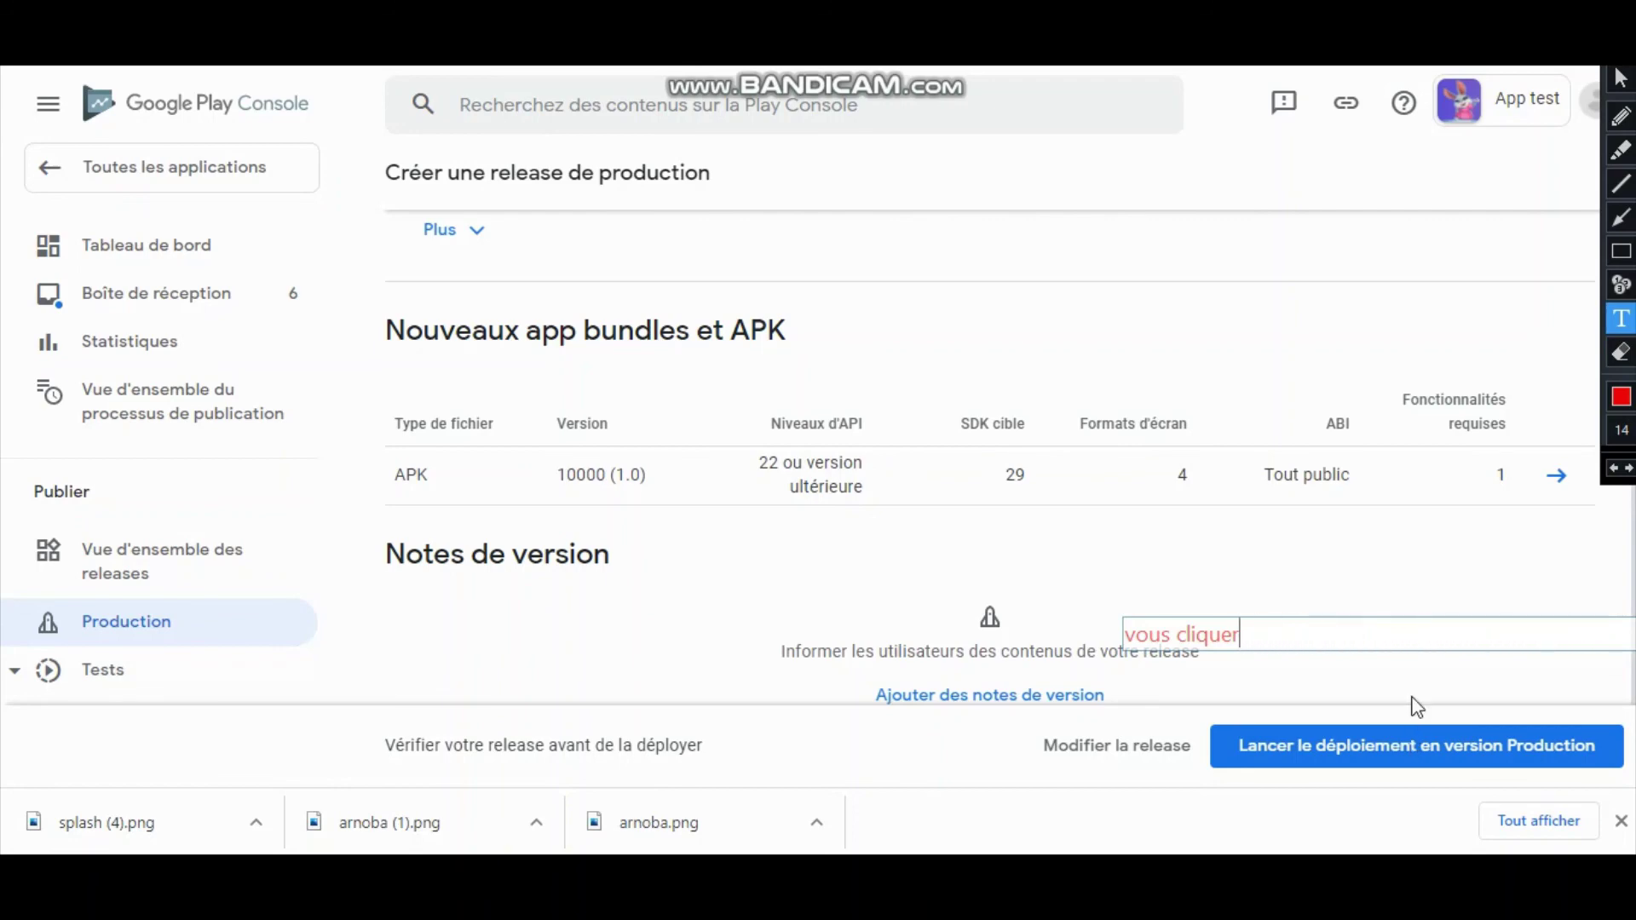
pyautogui.write('je n')
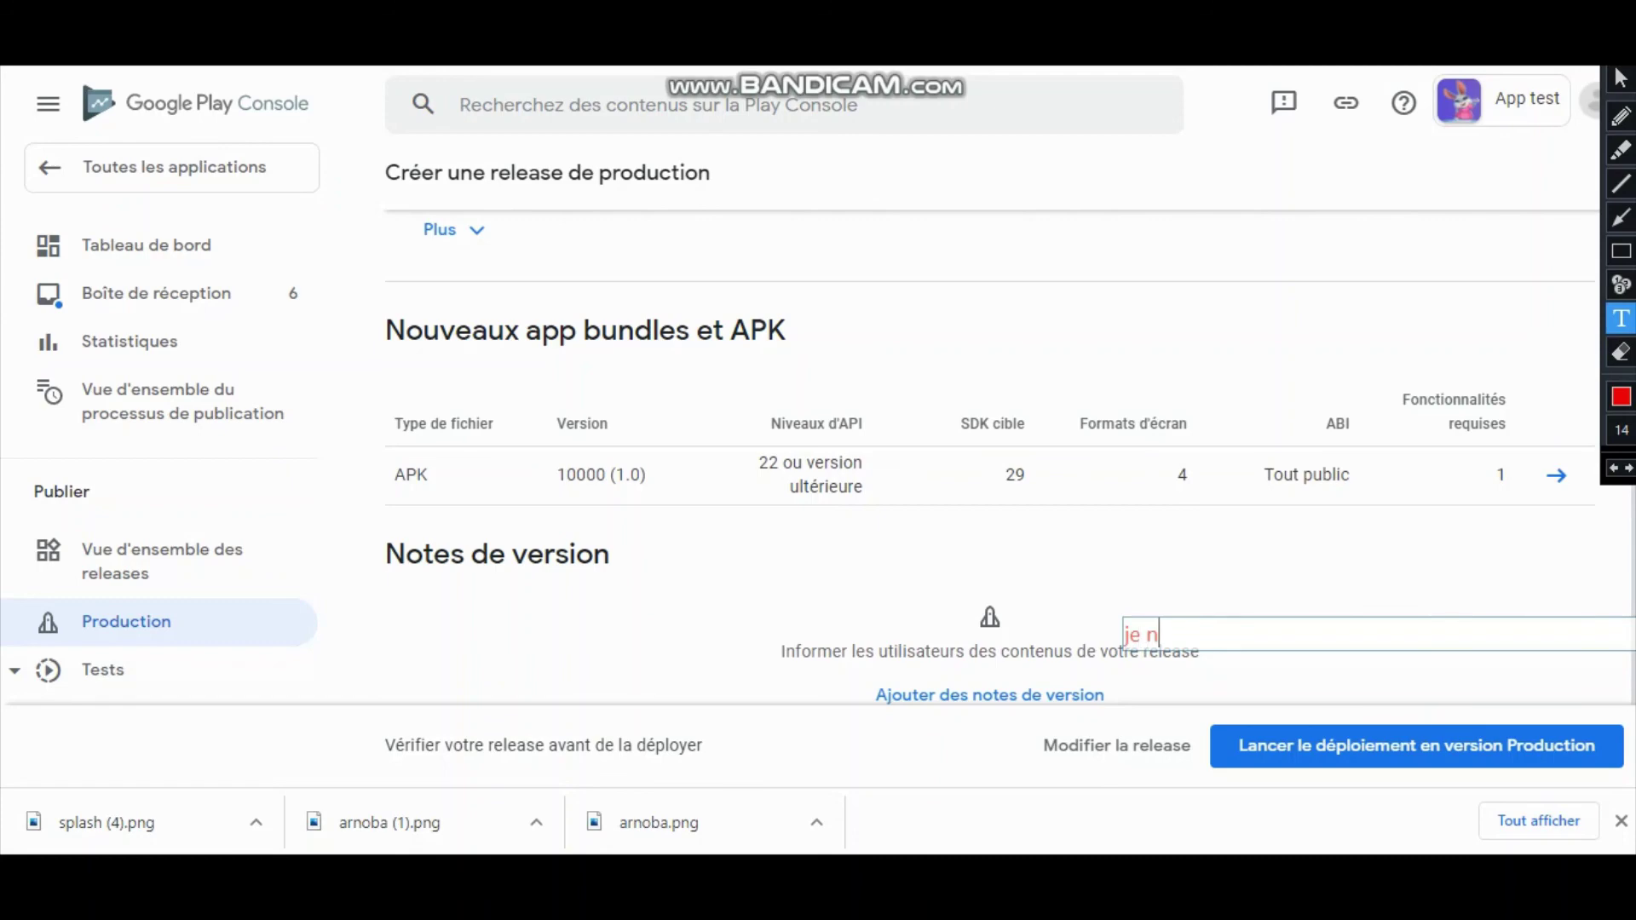
pyautogui.write('e vais pas cliquer ')
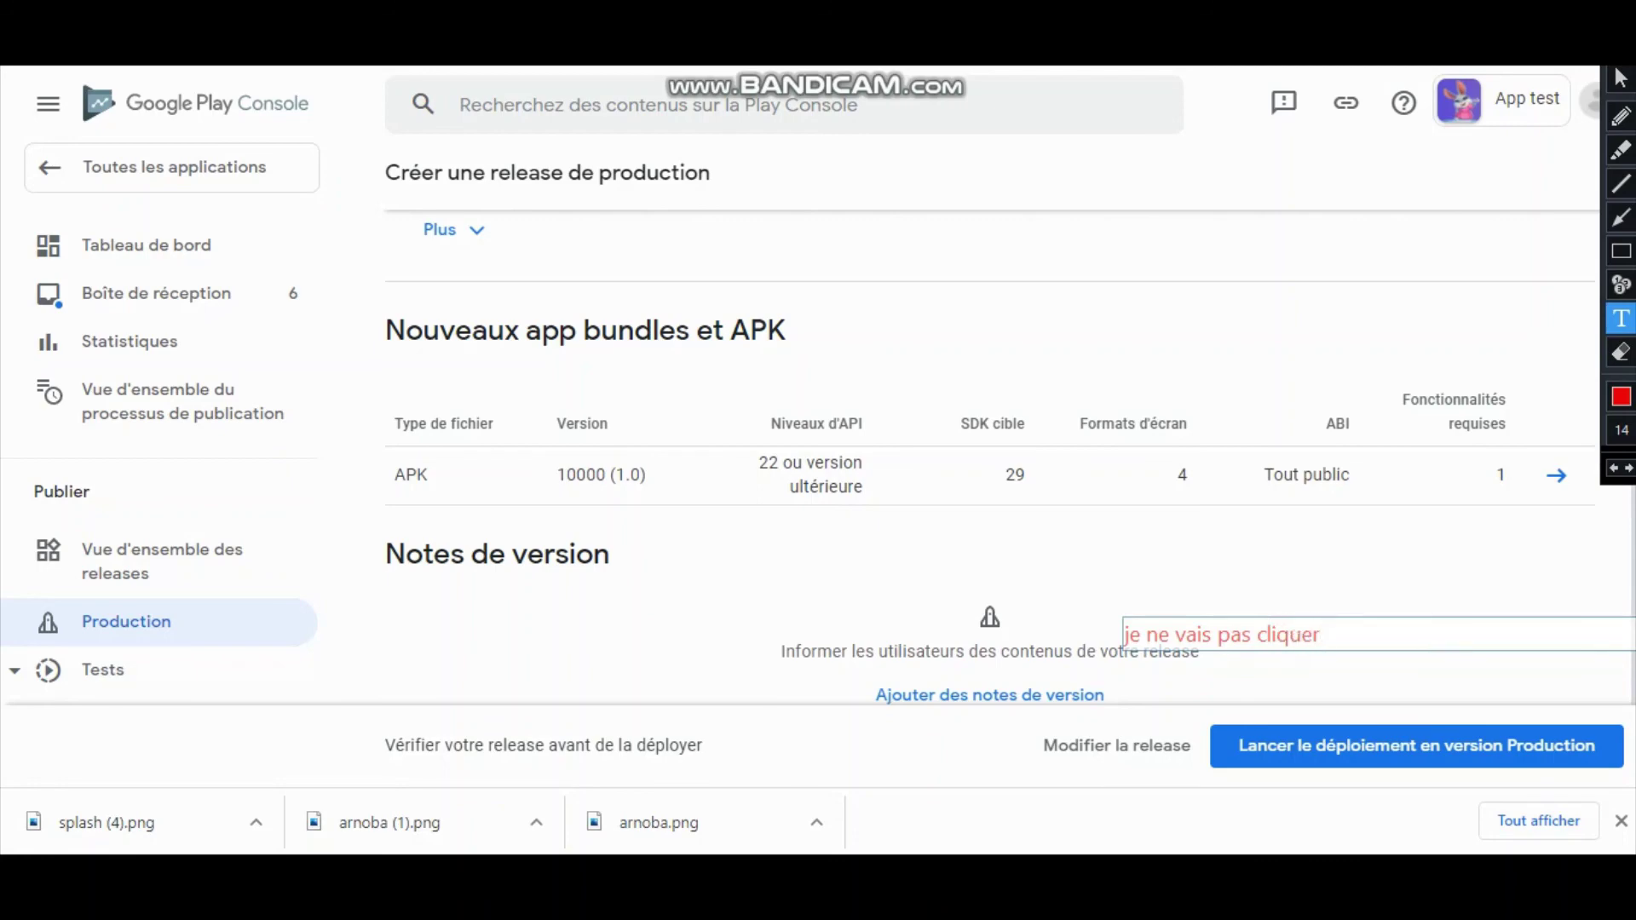
pyautogui.write('car je fais jus')
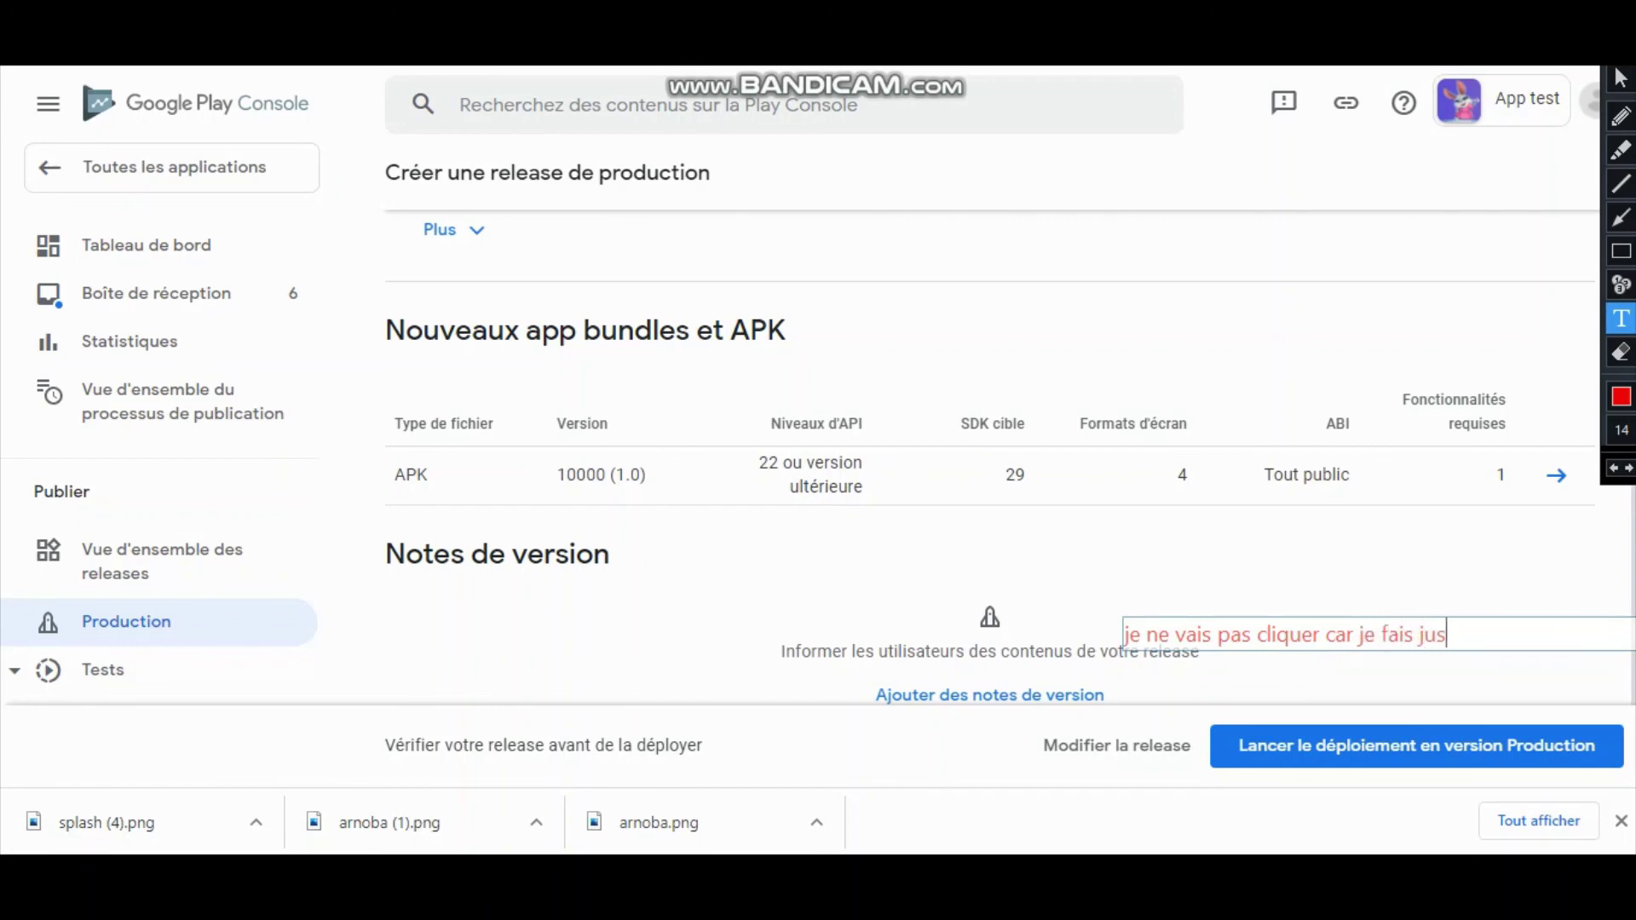
pyautogui.write('te un test')
pyautogui.press('BackSpace')
pyautogui.press('BackSpace')
pyautogui.press('BackSpace')
pyautogui.press('BackSpace')
pyautogui.press('BackSpace')
pyautogui.press('BackSpace')
pyautogui.press('BackSpace')
pyautogui.press('BackSpace')
pyautogui.press('BackSpace')
pyautogui.press('BackSpace')
pyautogui.press('BackSpace')
pyautogui.press('BackSpace')
pyautogui.press('BackSpace')
pyautogui.press('BackSpace')
pyautogui.press('BackSpace')
pyautogui.press('BackSpace')
pyautogui.press('BackSpace')
pyautogui.press('BackSpace')
pyautogui.press('BackSpace')
pyautogui.press('BackSpace')
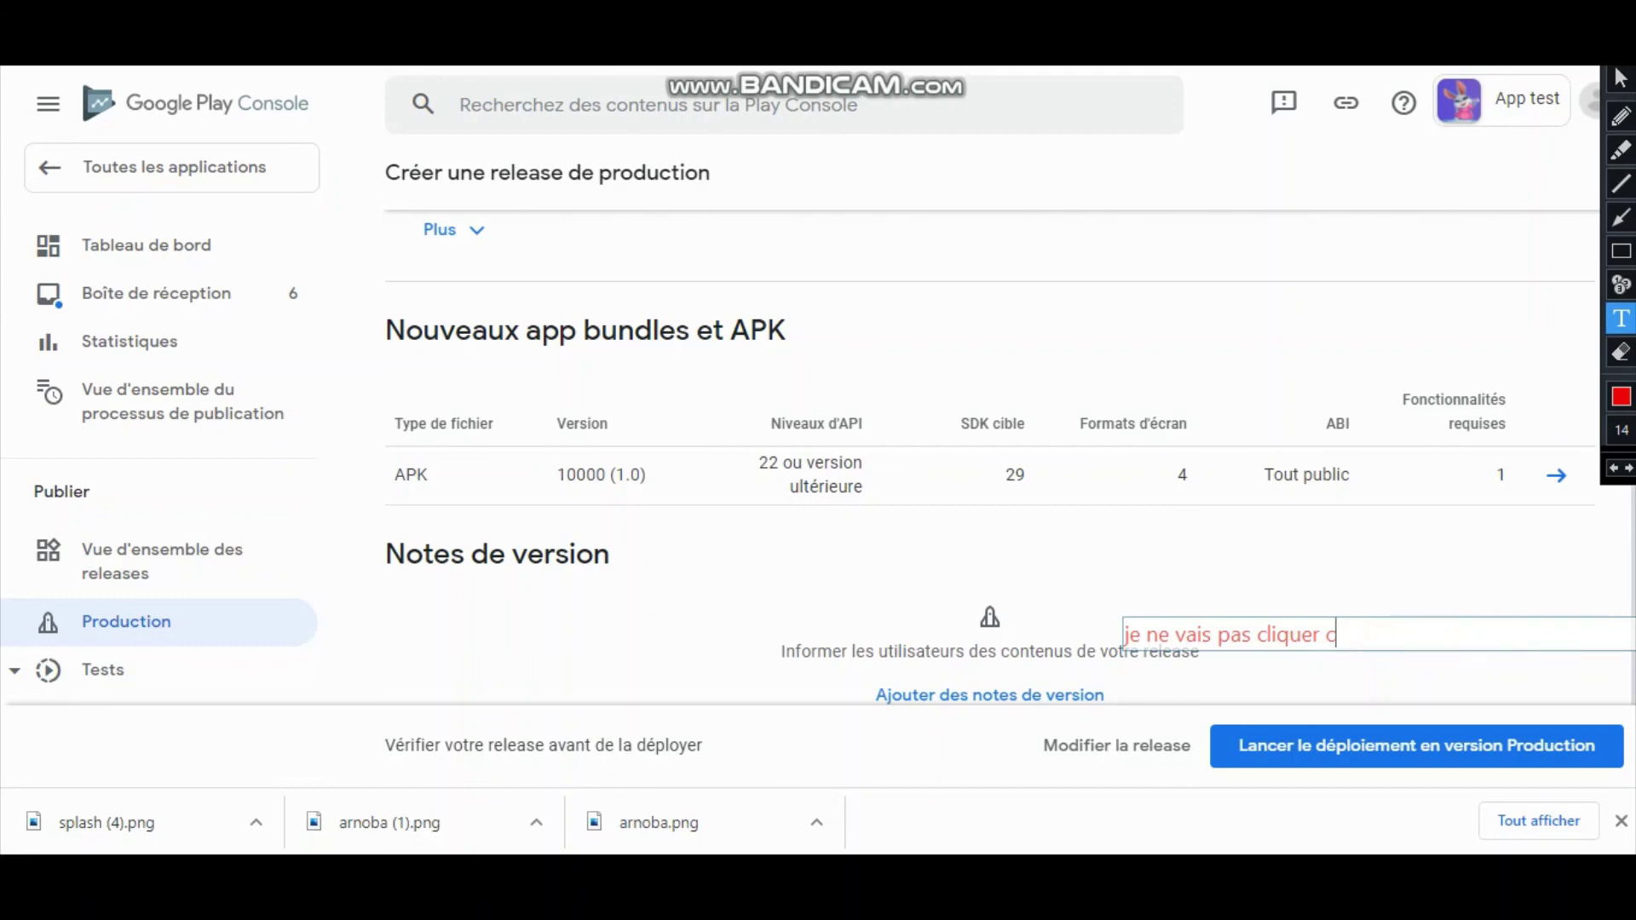
pyautogui.press('BackSpace')
pyautogui.press('BackSpace')
pyautogui.press('BackSpace')
pyautogui.press('BackSpace')
pyautogui.press('BackSpace')
pyautogui.press('BackSpace')
pyautogui.press('BackSpace')
pyautogui.press('BackSpace')
pyautogui.press('BackSpace')
pyautogui.press('BackSpace')
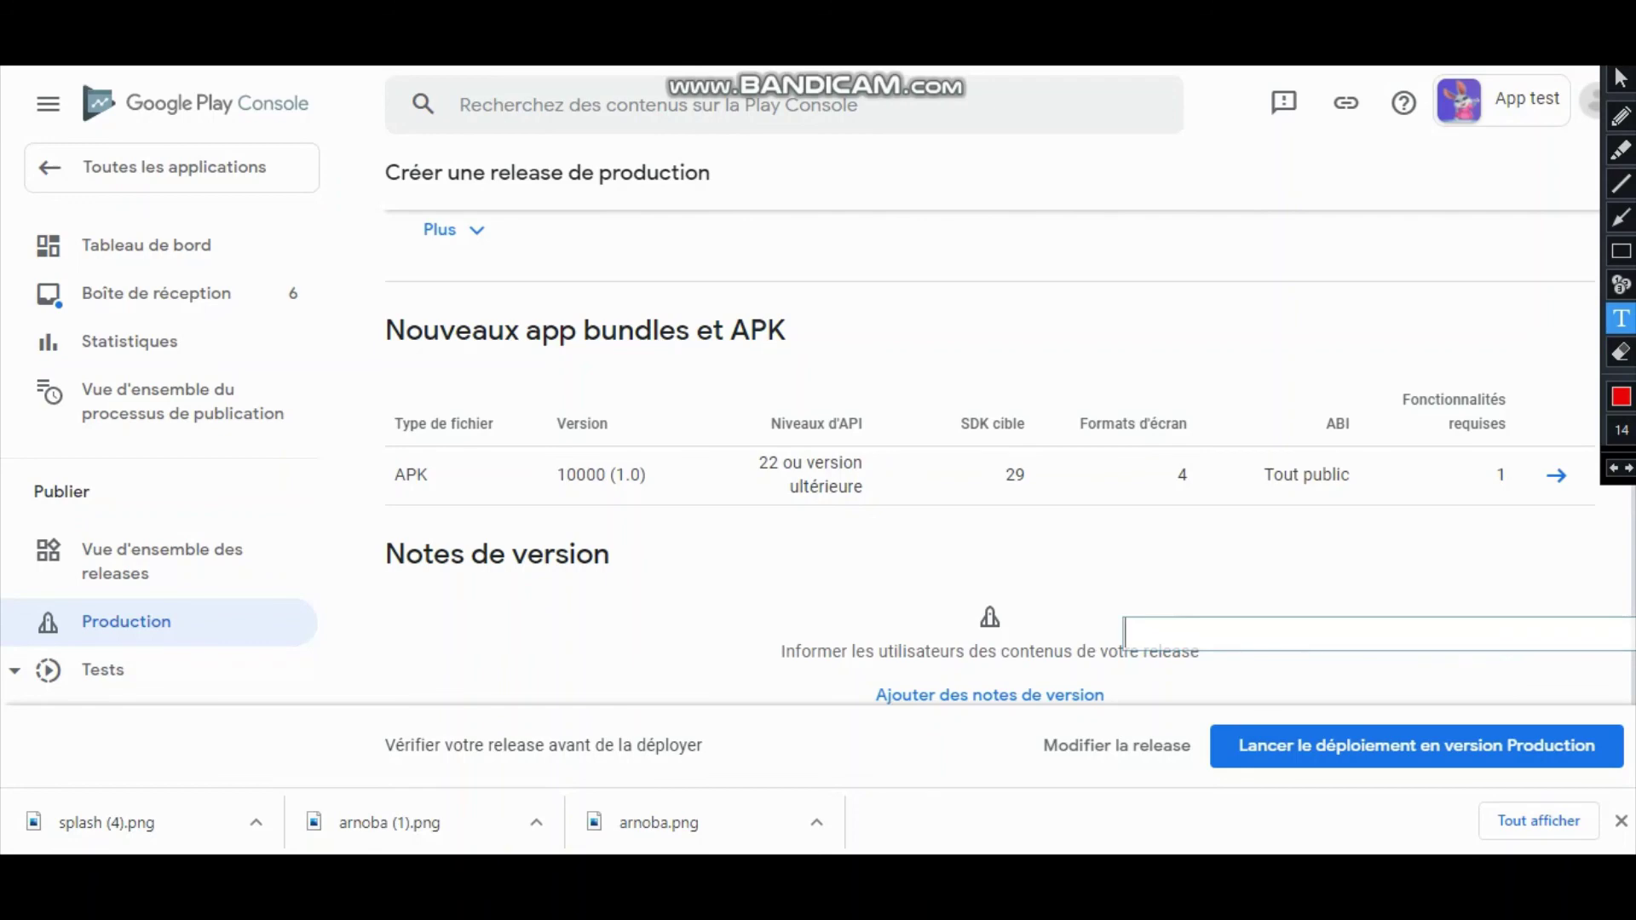
pyautogui.write('bonne chance')
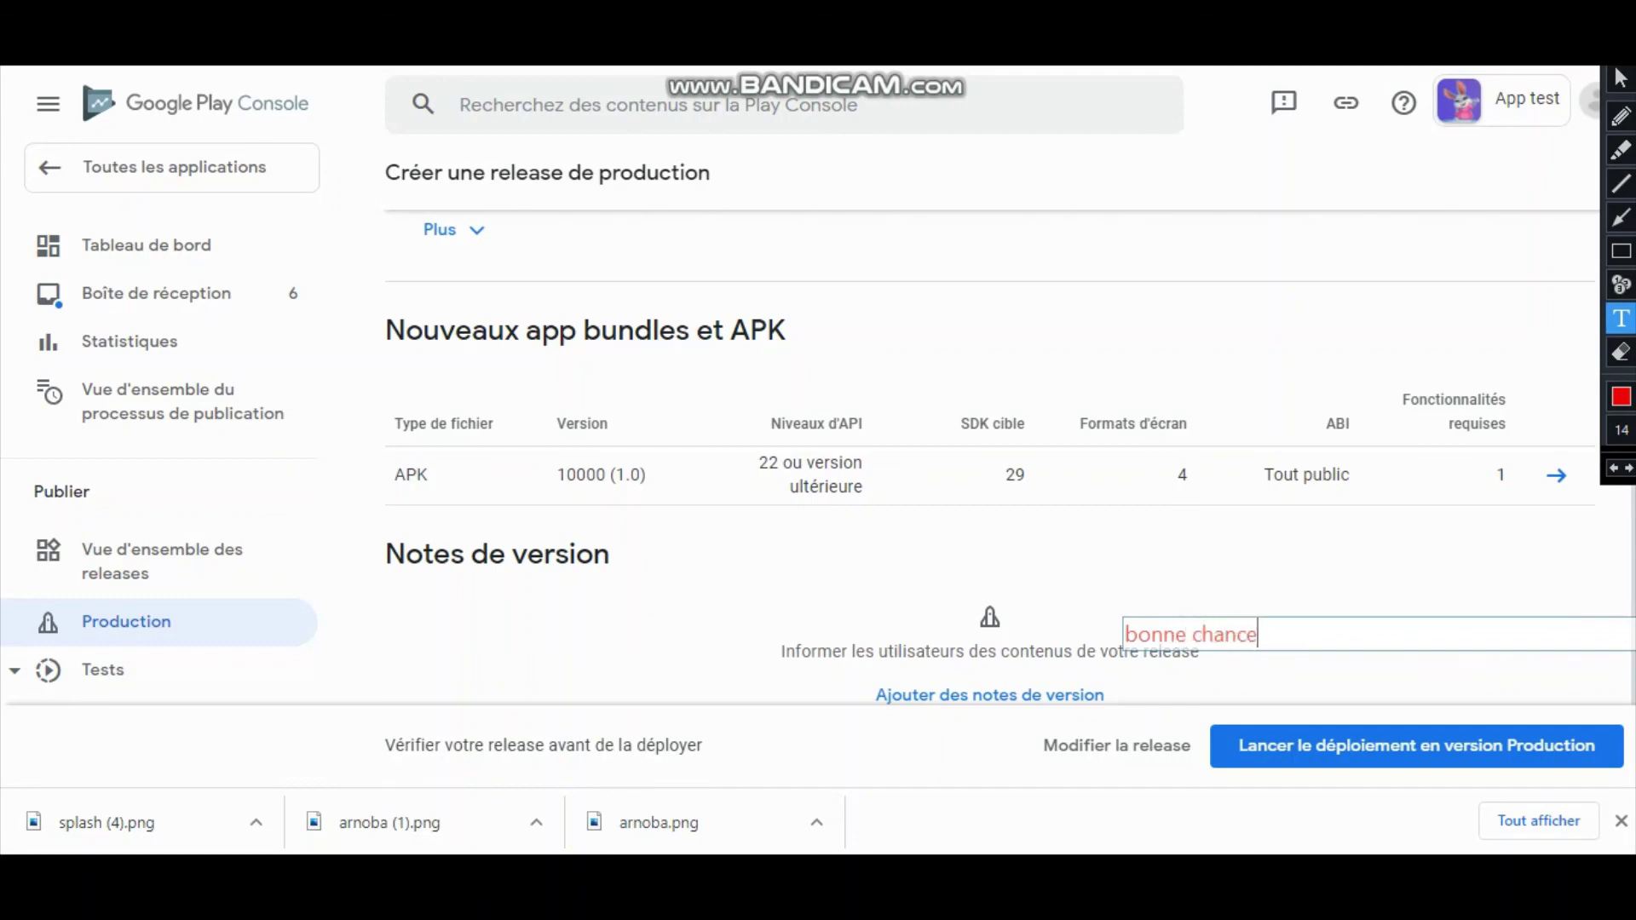